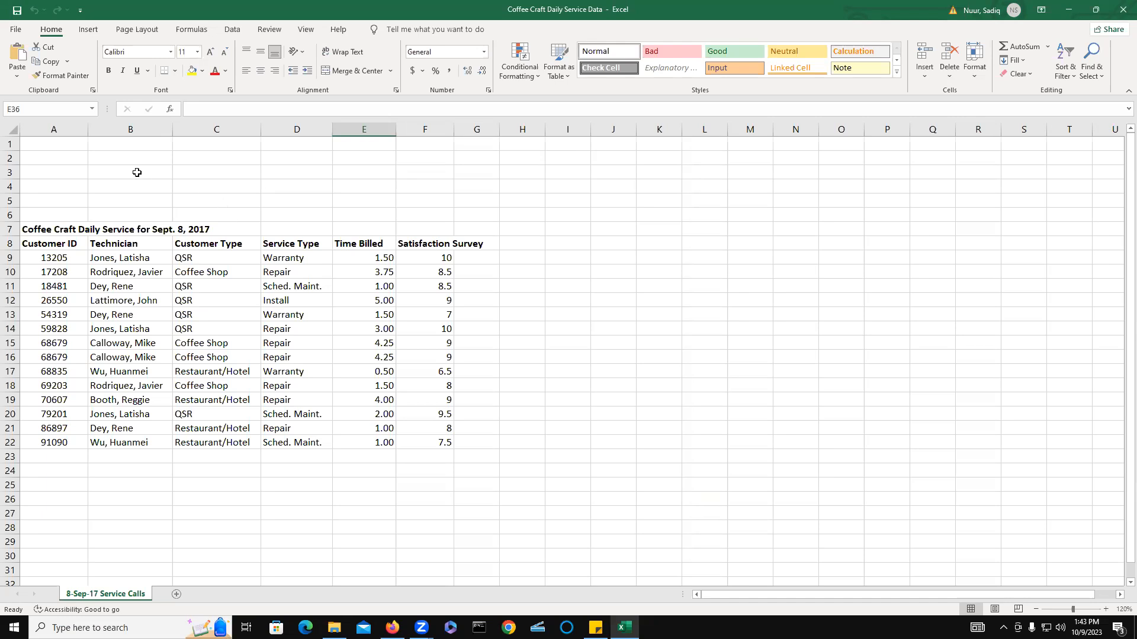
Save the workbook to the Documents folder under the new name Coffee Craft Daily Service Table.
click(15, 31)
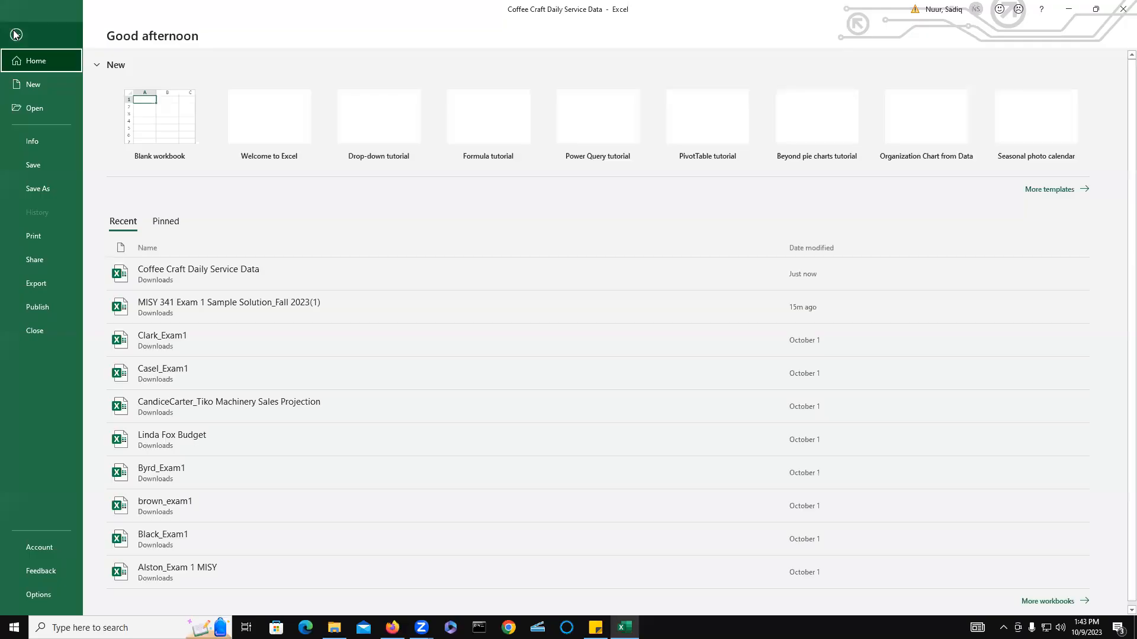
click(37, 189)
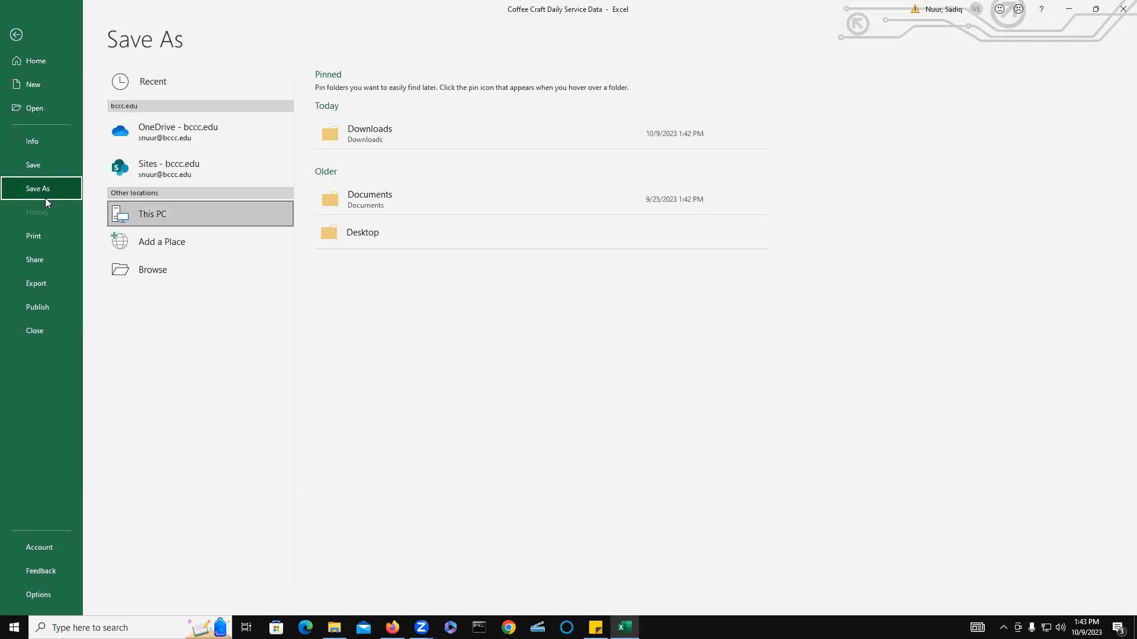
click(167, 275)
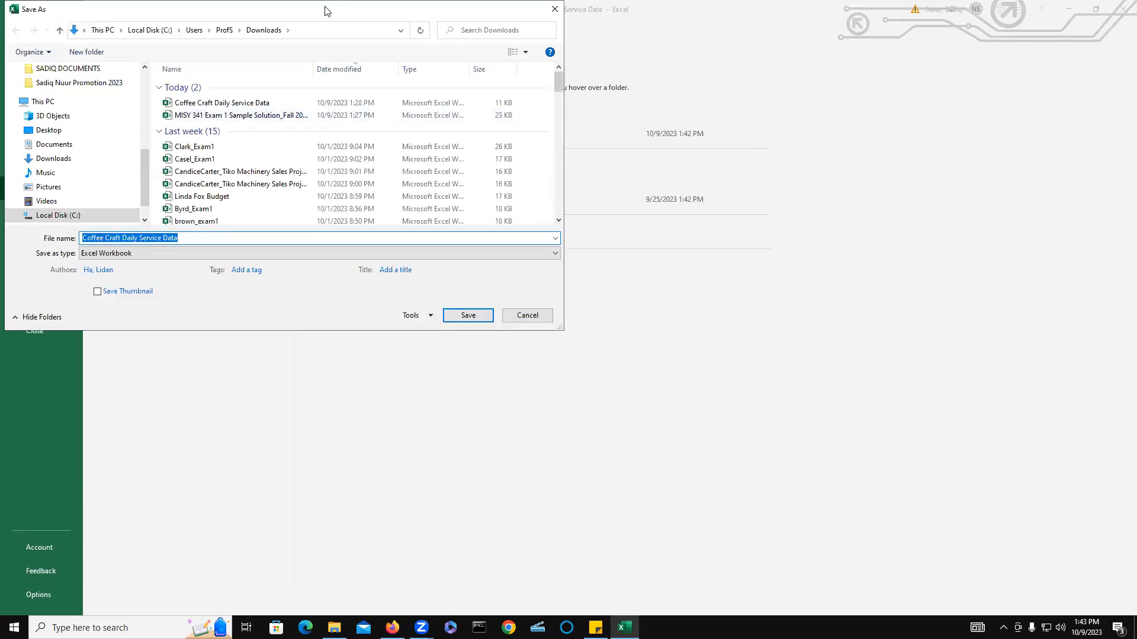
drag(220, 214, 230, 124)
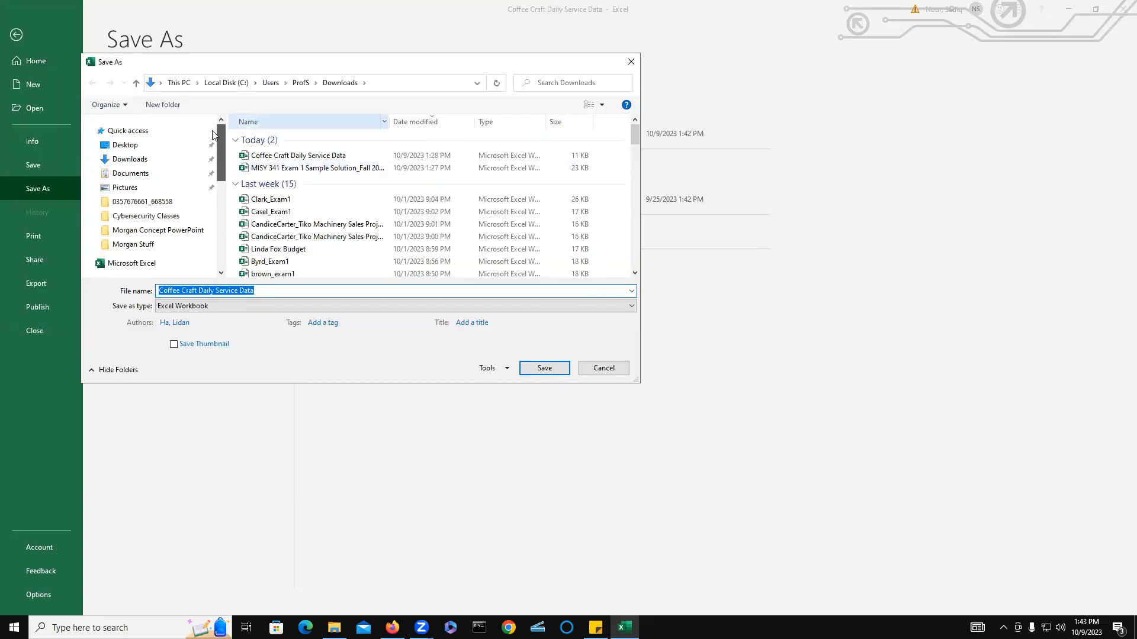
click(129, 177)
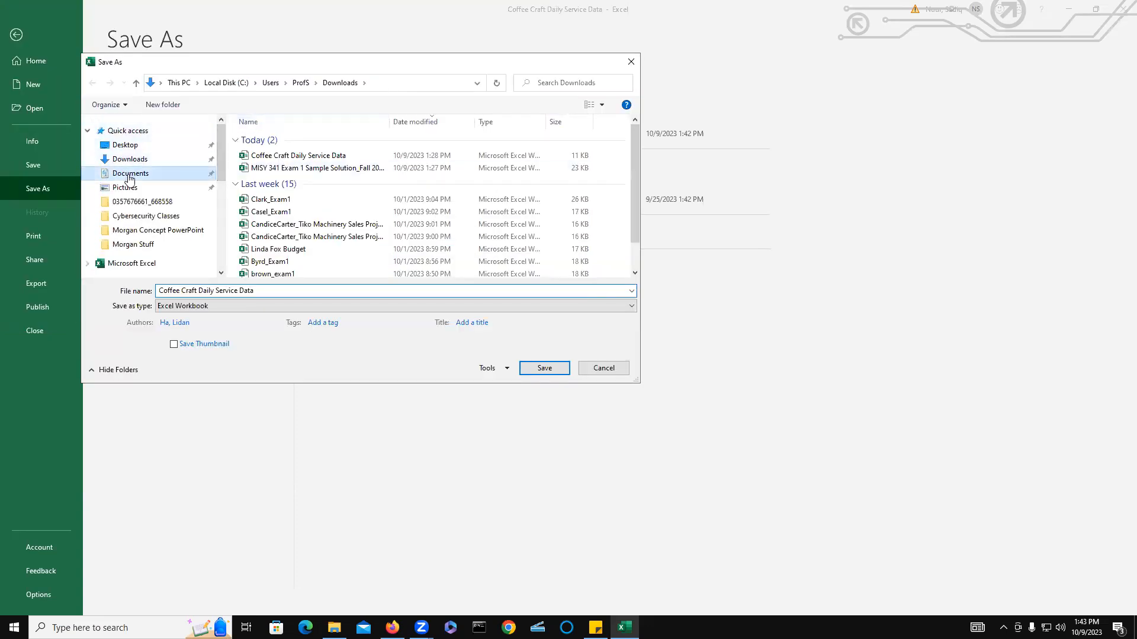
click(272, 291)
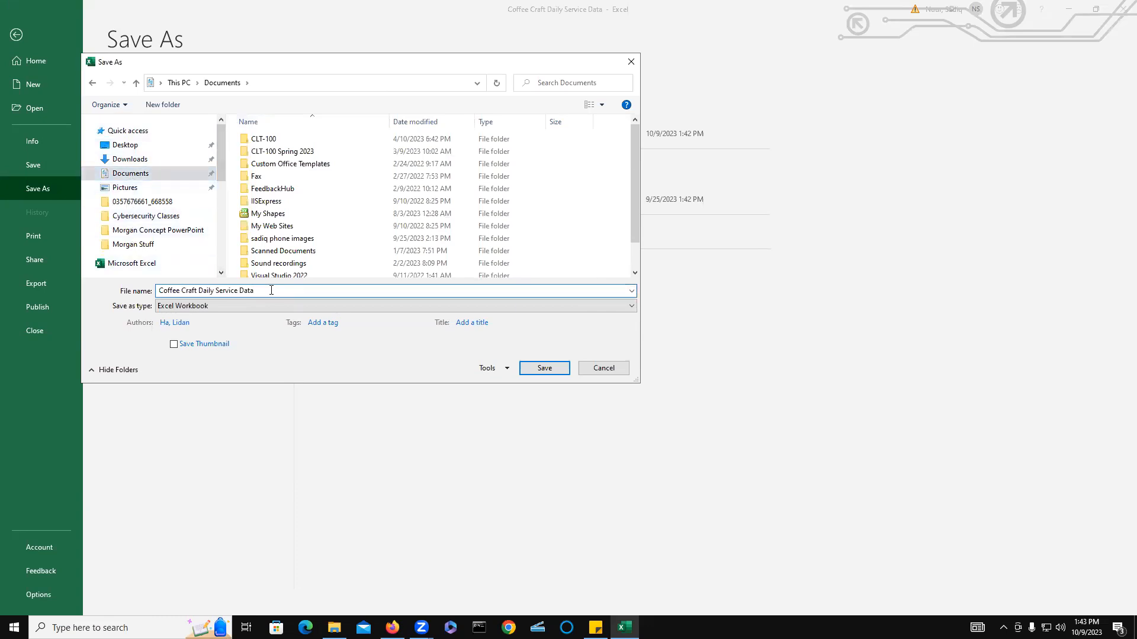
key(BackSpace)
key(BackSpace)
key(BackSpace)
text(Table)
click(545, 368)
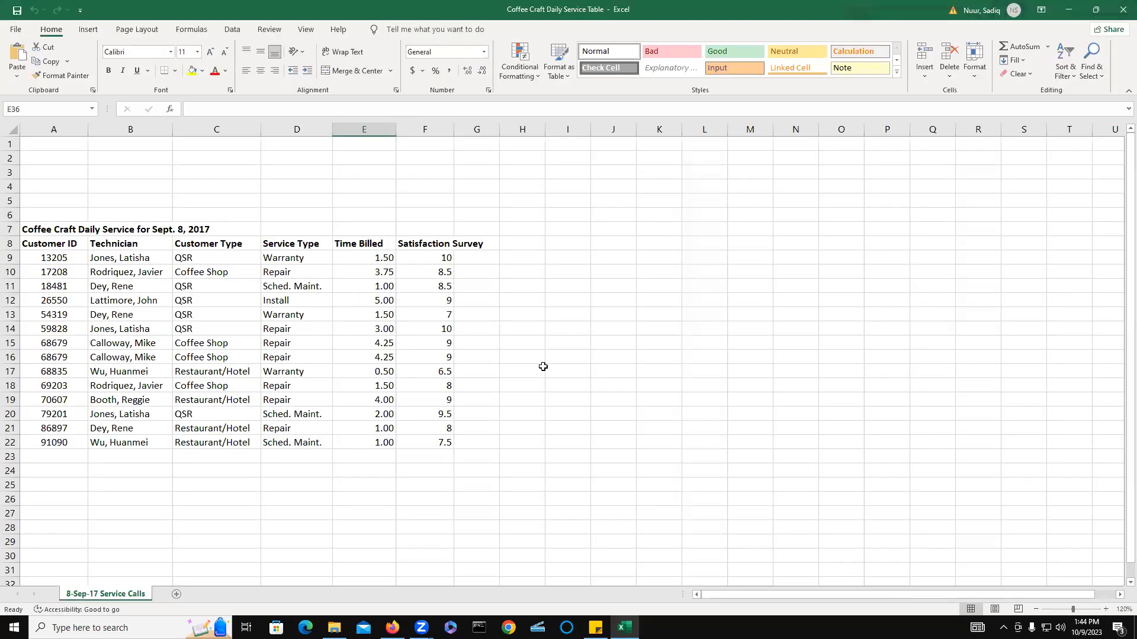
key(ctrl)
key(ctrl)
key(ctrl)
key(ctrl)
key(ctrl)
Apply the Vapor Trail theme to the workbook.
click(136, 29)
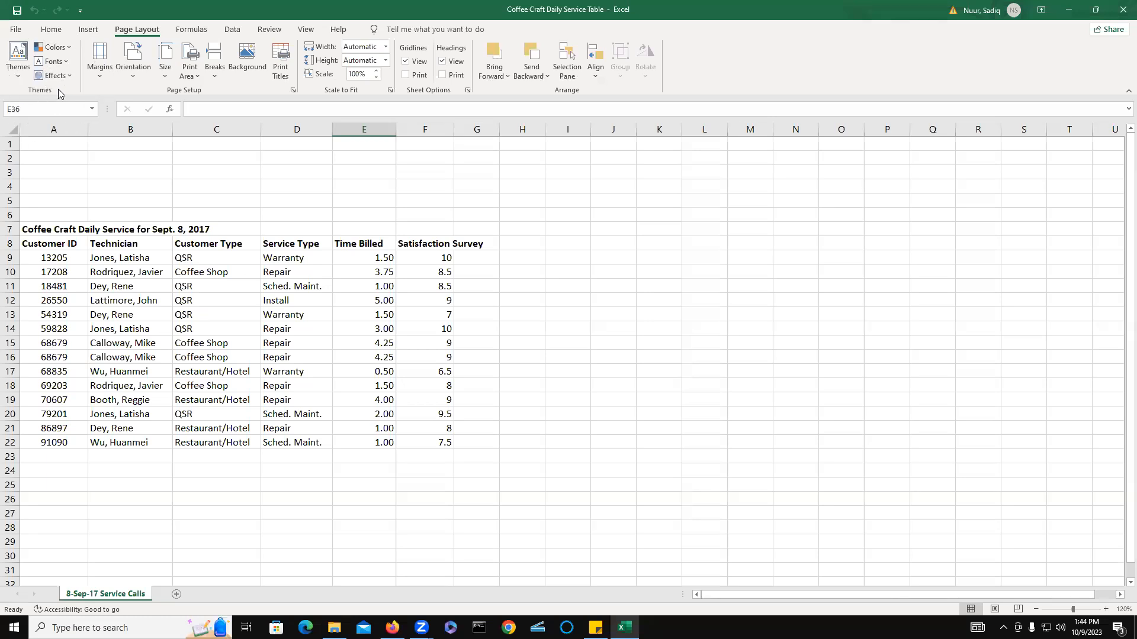
click(16, 76)
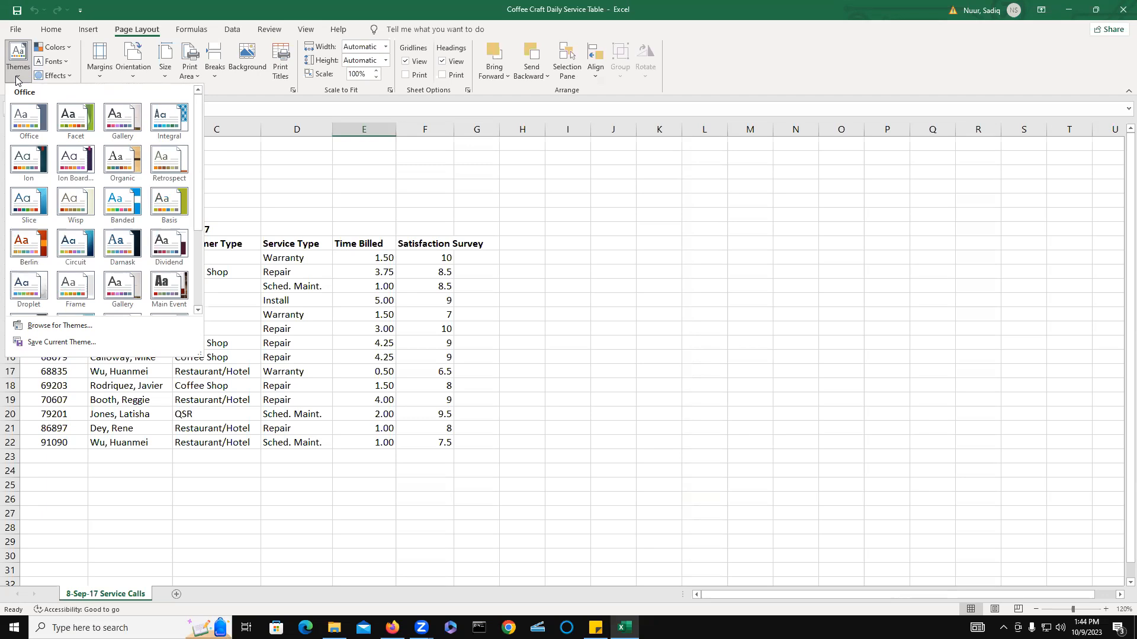
drag(200, 165, 192, 244)
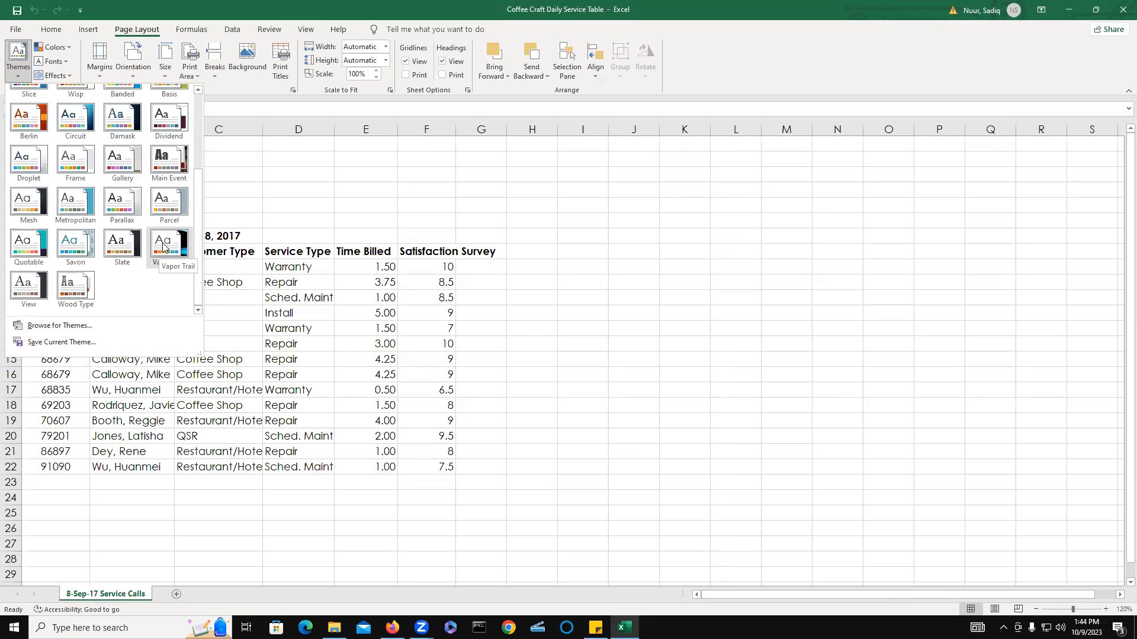
click(163, 246)
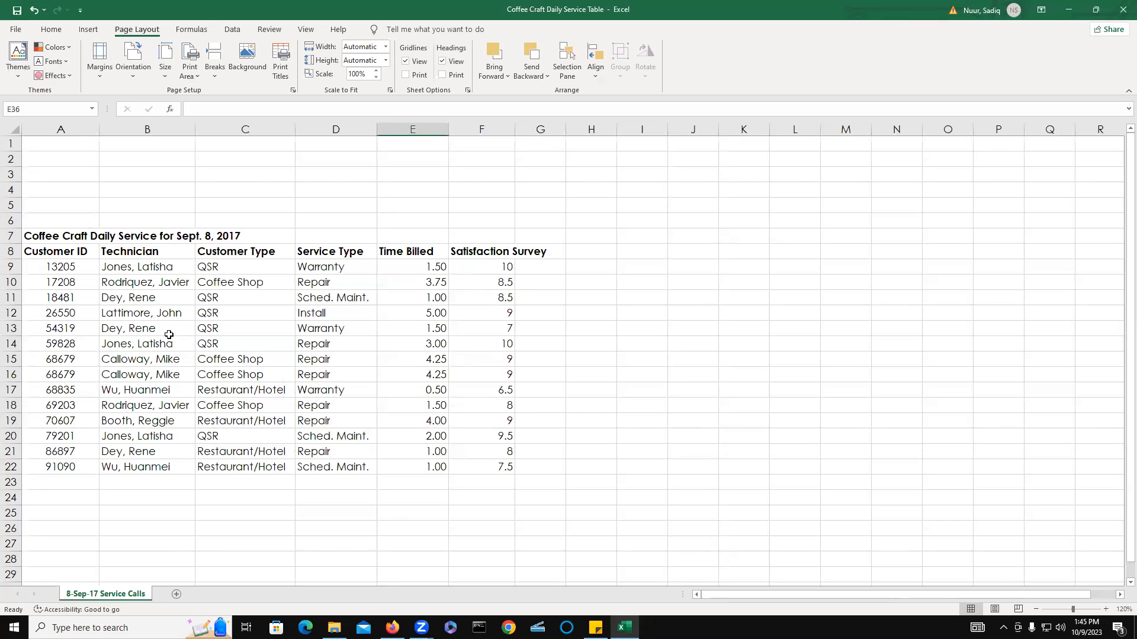
Format the range A8:F22 as a table with headers, using a red medium table style.
click(46, 251)
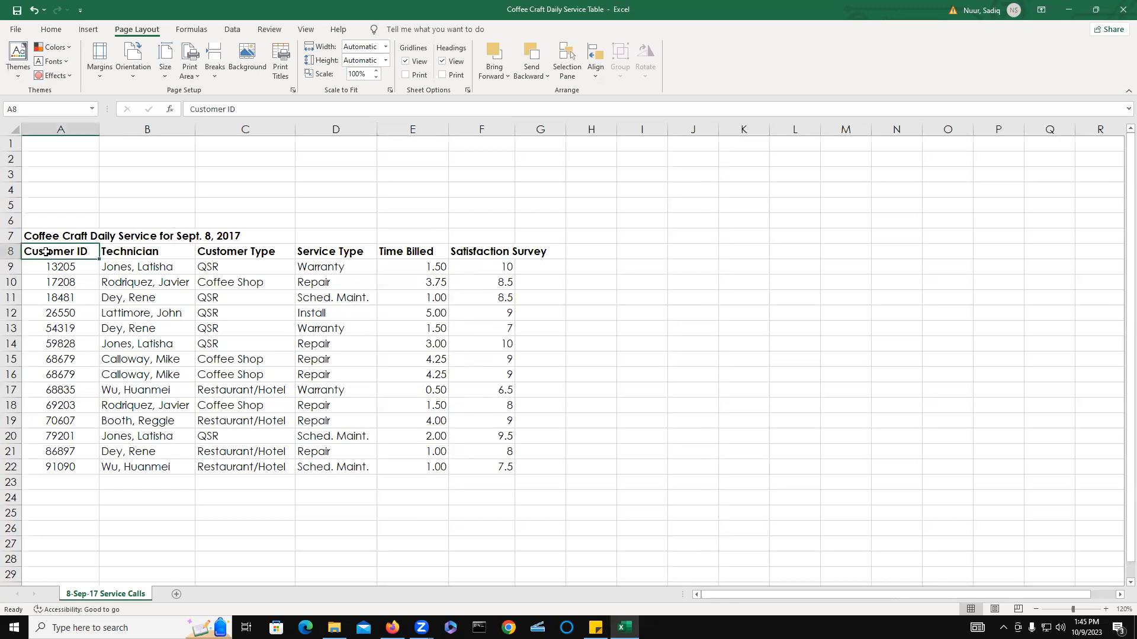
drag(46, 252, 482, 466)
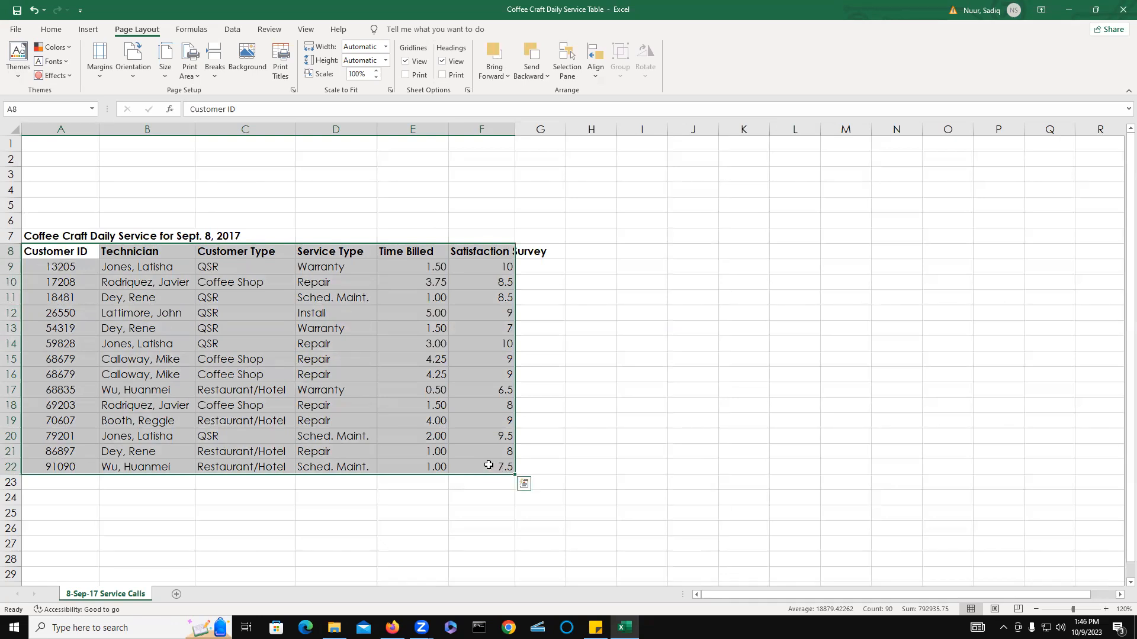
click(53, 30)
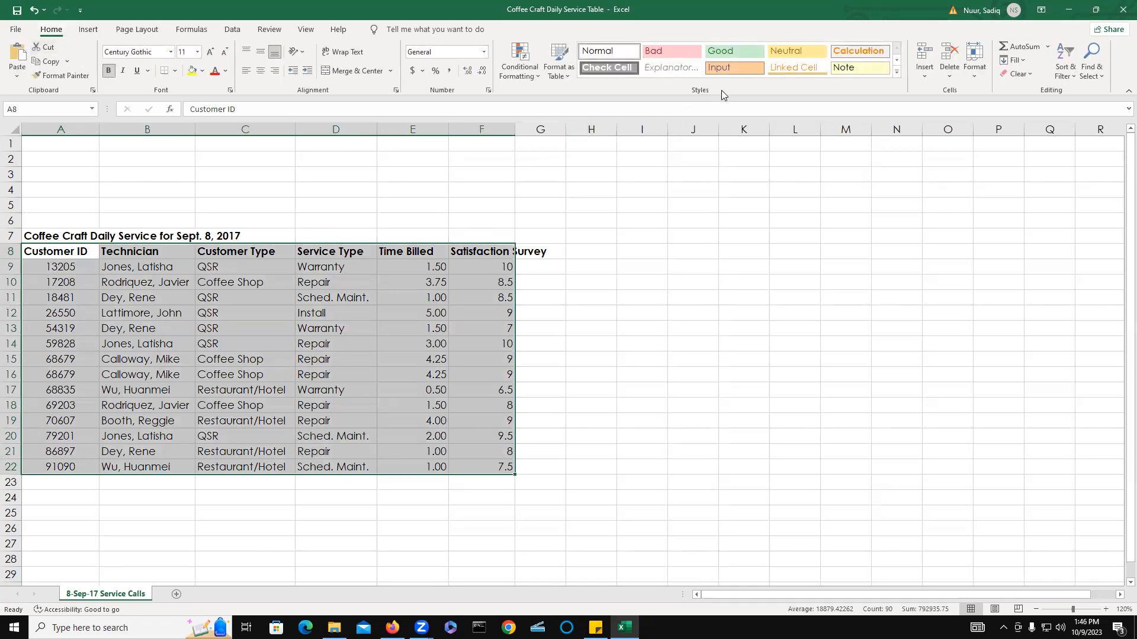
key(ctrl+q)
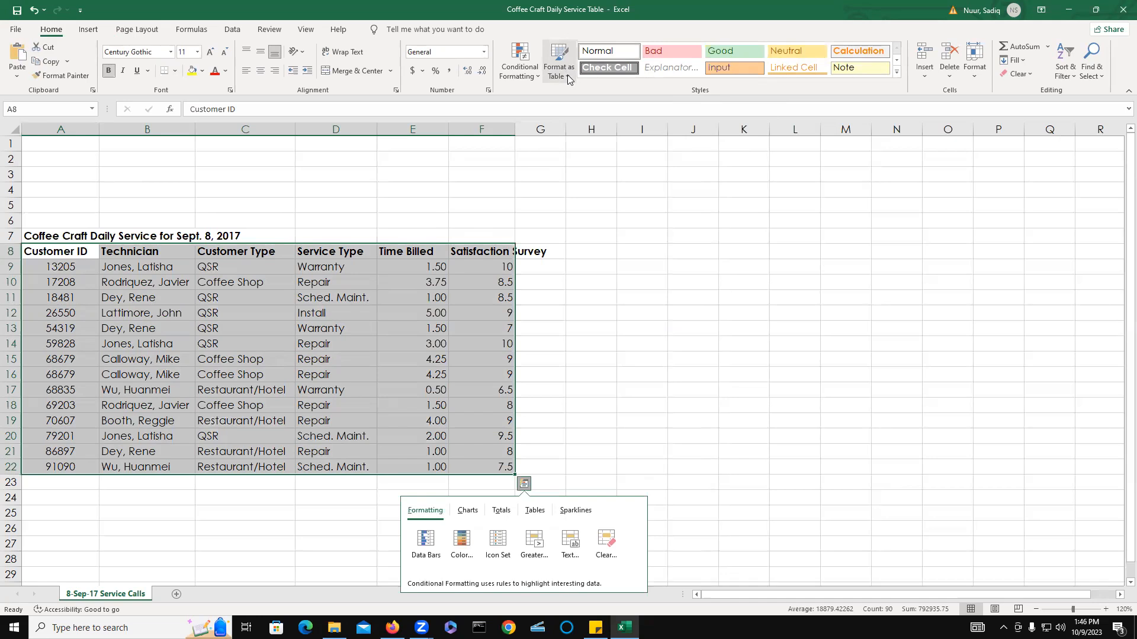
click(567, 78)
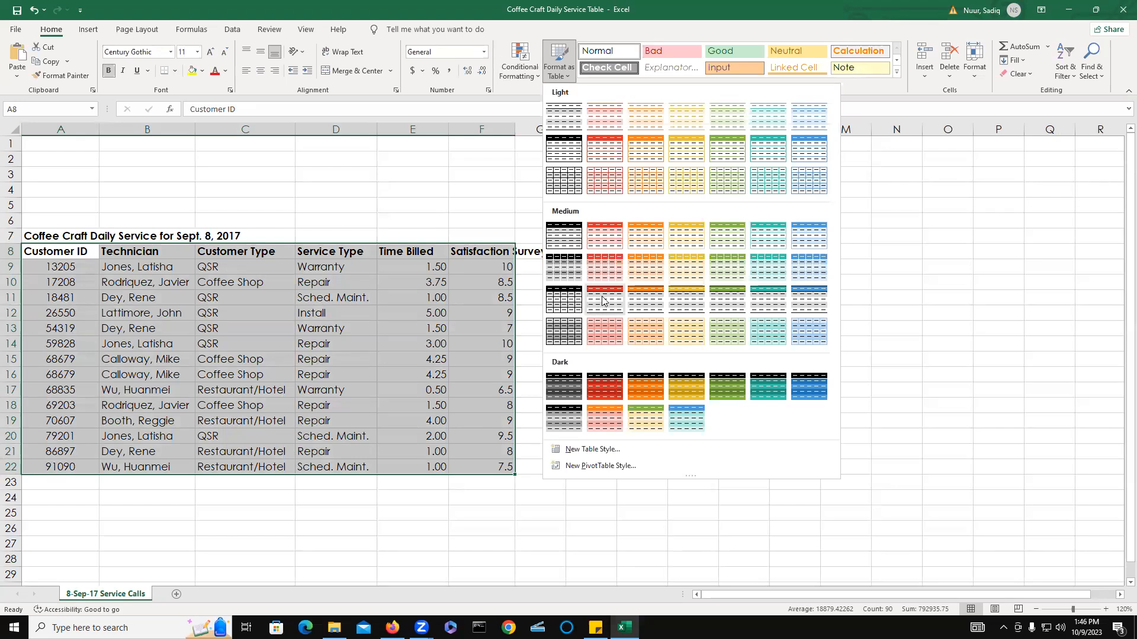
key(ctrl+q)
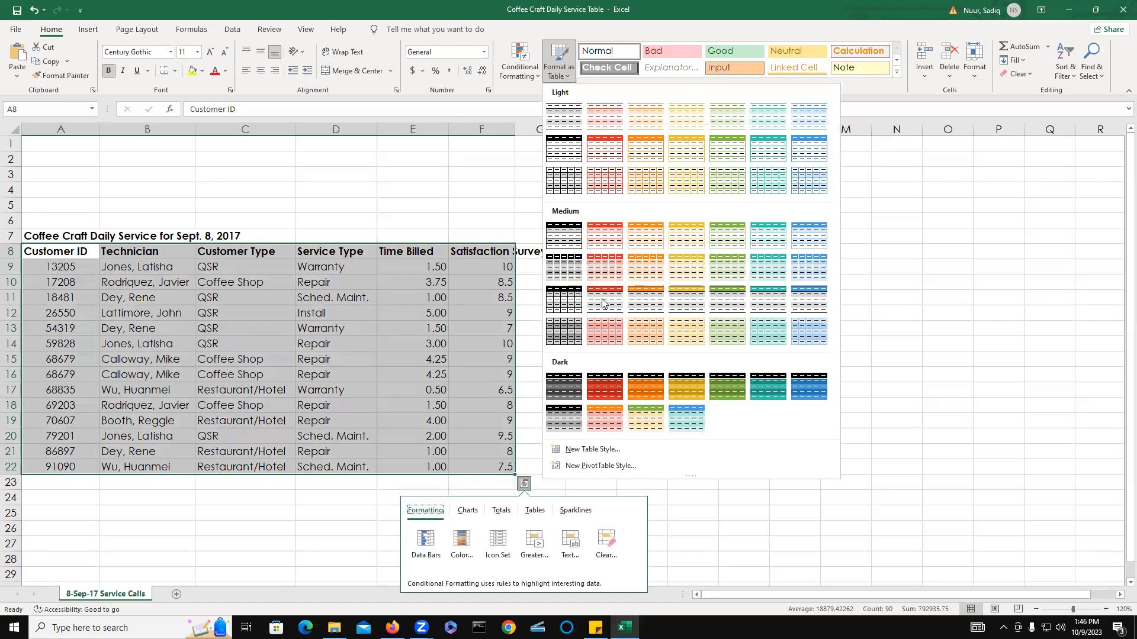
key(Escape)
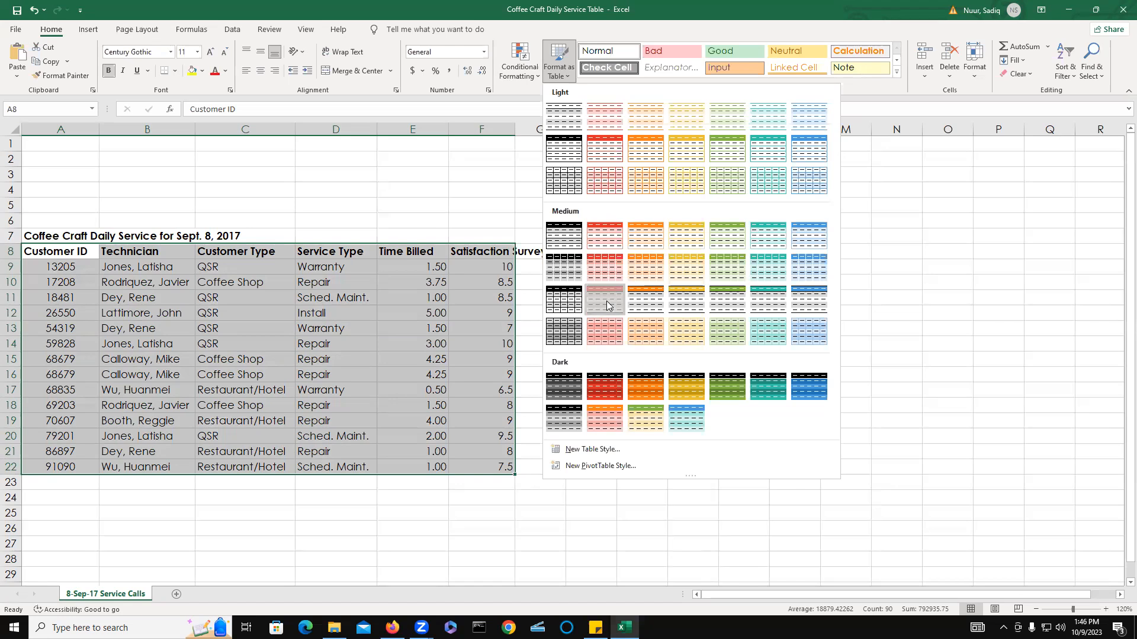
click(607, 300)
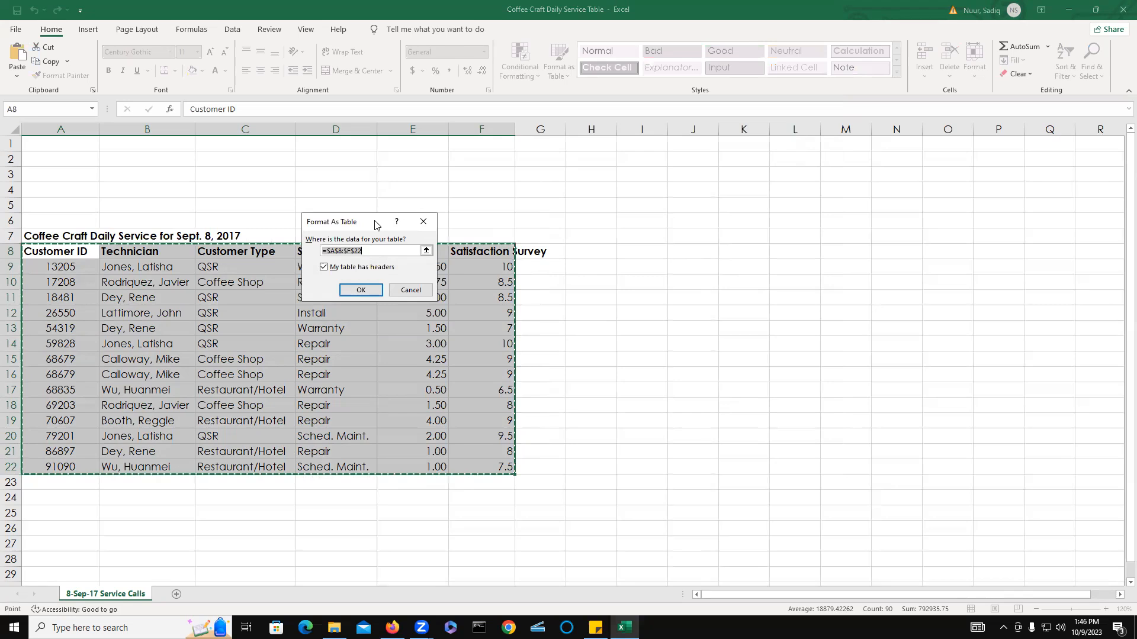
drag(375, 225, 649, 230)
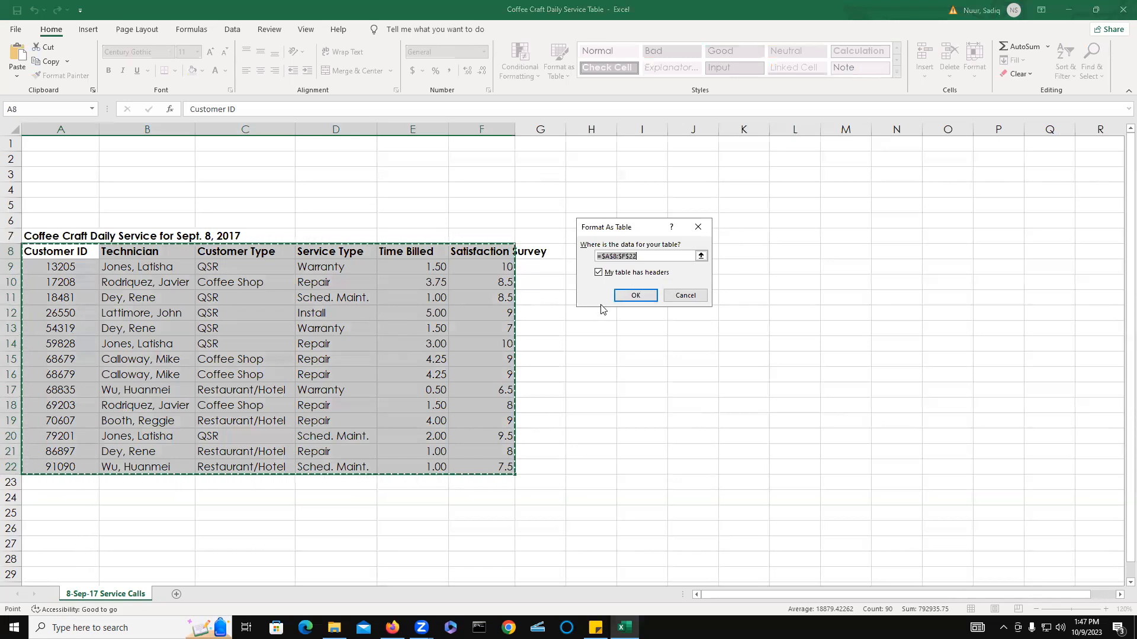
click(635, 296)
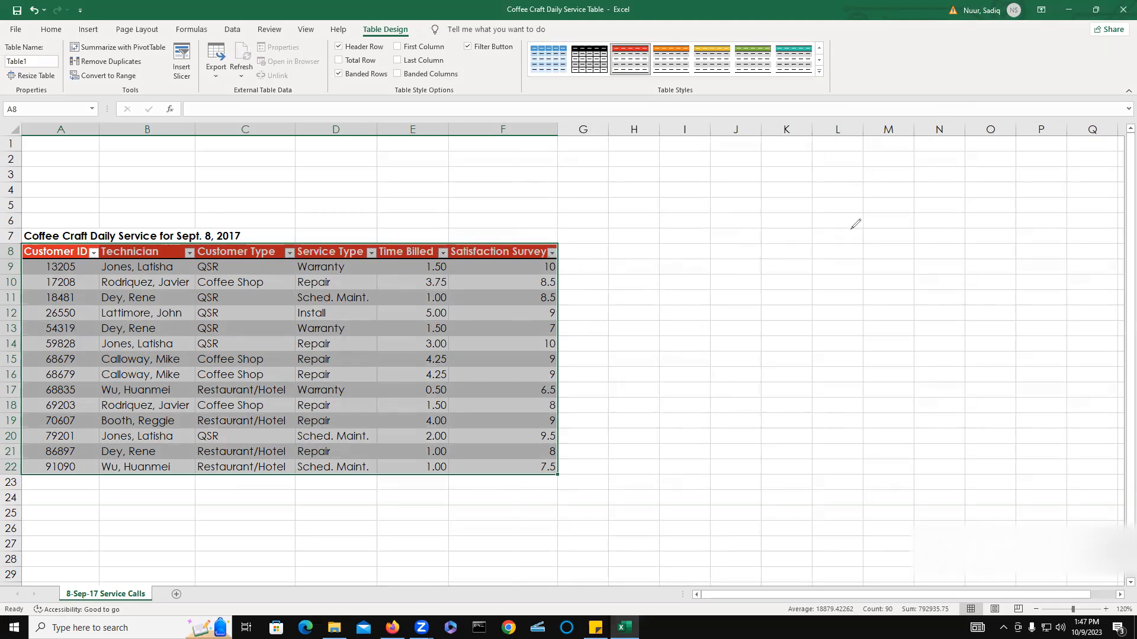
click(510, 230)
mouse_move(551, 199)
mouse_down()
mouse_move(507, 238)
mouse_move(523, 232)
mouse_up()
click(540, 196)
mouse_move(556, 194)
mouse_down()
mouse_move(571, 178)
mouse_move(583, 189)
mouse_move(597, 175)
mouse_move(672, 167)
mouse_up()
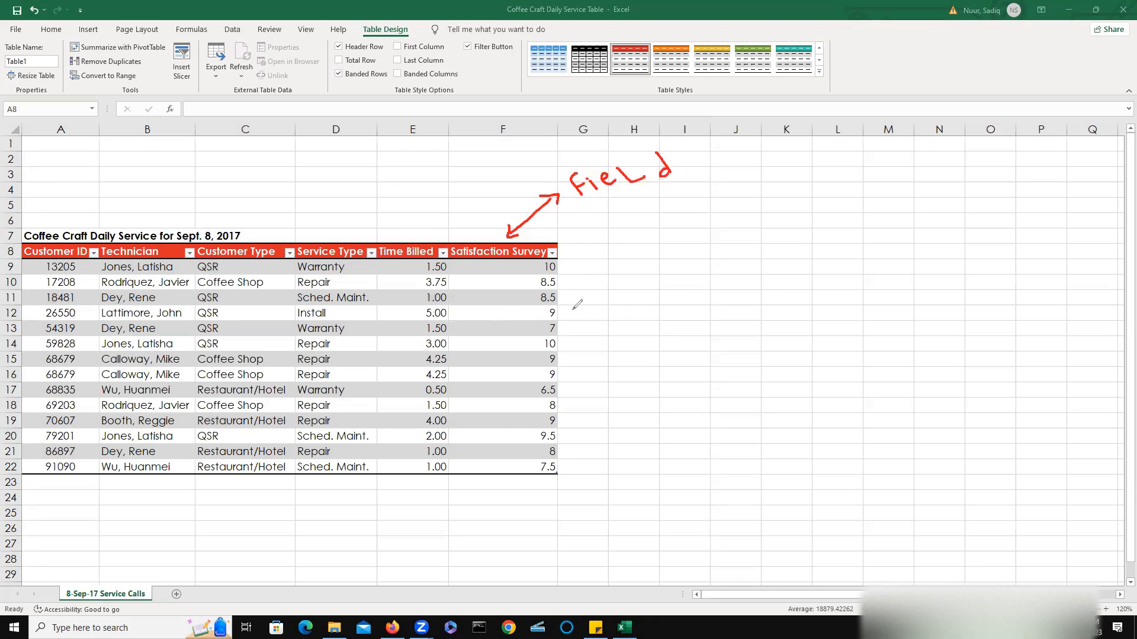
mouse_move(568, 297)
mouse_down()
mouse_move(666, 336)
mouse_move(627, 394)
mouse_move(571, 422)
mouse_move(586, 428)
mouse_up()
mouse_move(574, 310)
mouse_down()
mouse_move(561, 296)
mouse_move(581, 291)
mouse_up()
mouse_move(740, 327)
mouse_down()
mouse_move(750, 356)
mouse_move(845, 318)
mouse_move(855, 286)
mouse_move(869, 309)
mouse_move(876, 297)
mouse_move(888, 306)
mouse_move(874, 312)
mouse_up()
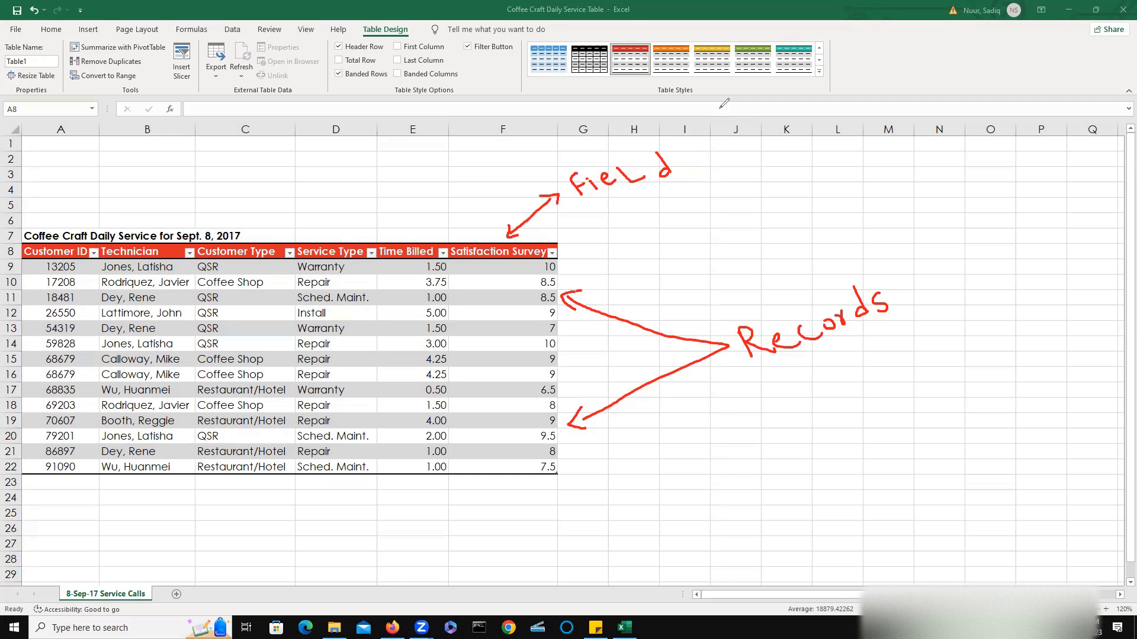
key(Escape)
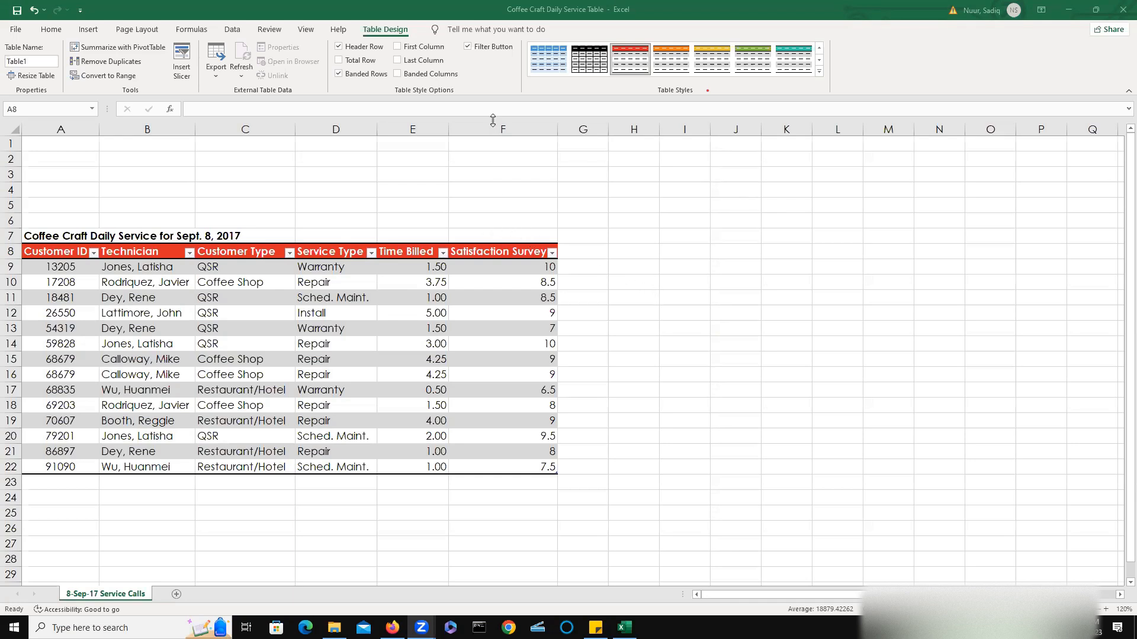
Narrow column F and apply Wrap Text to the table so the Satisfaction Survey header wraps.
key(ctrl+a)
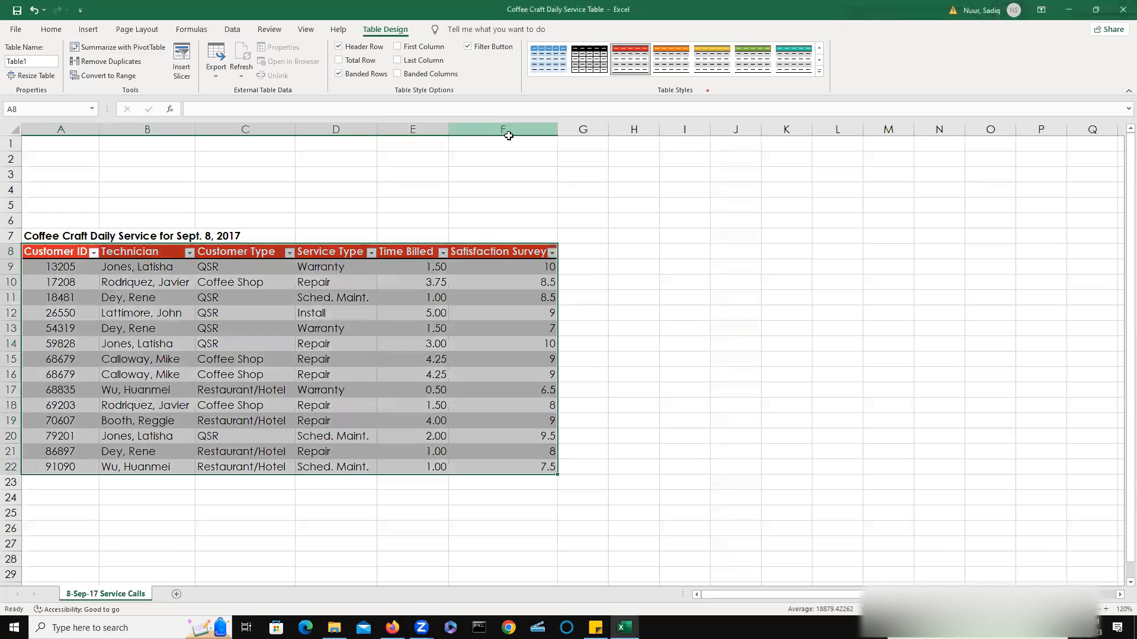
drag(557, 129, 514, 129)
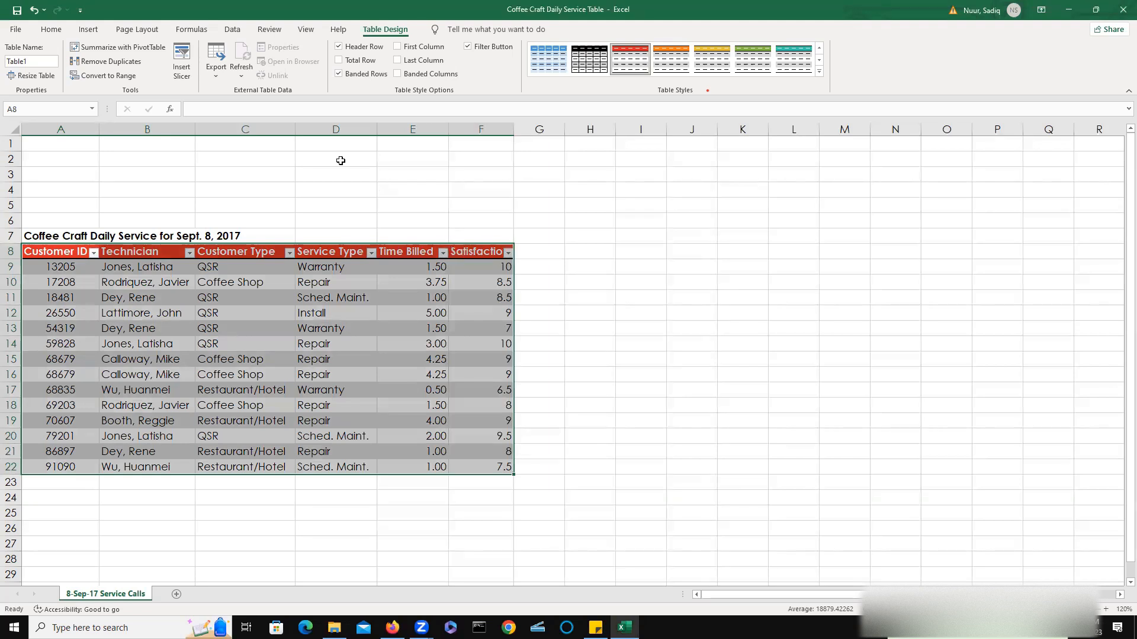
click(52, 31)
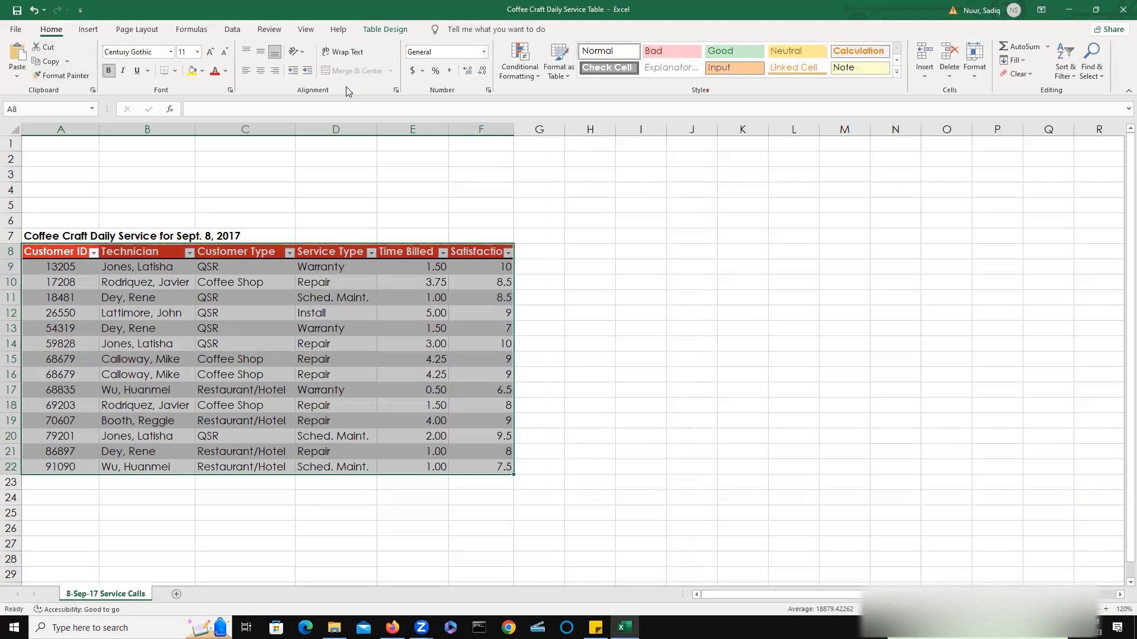
key(ctrl+q)
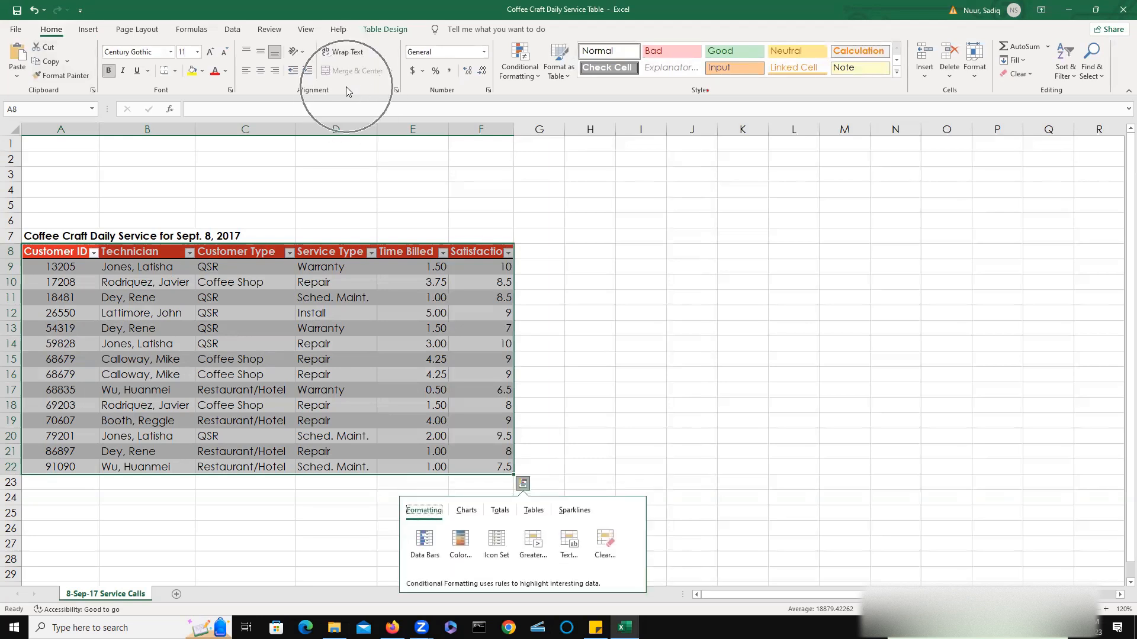
click(347, 53)
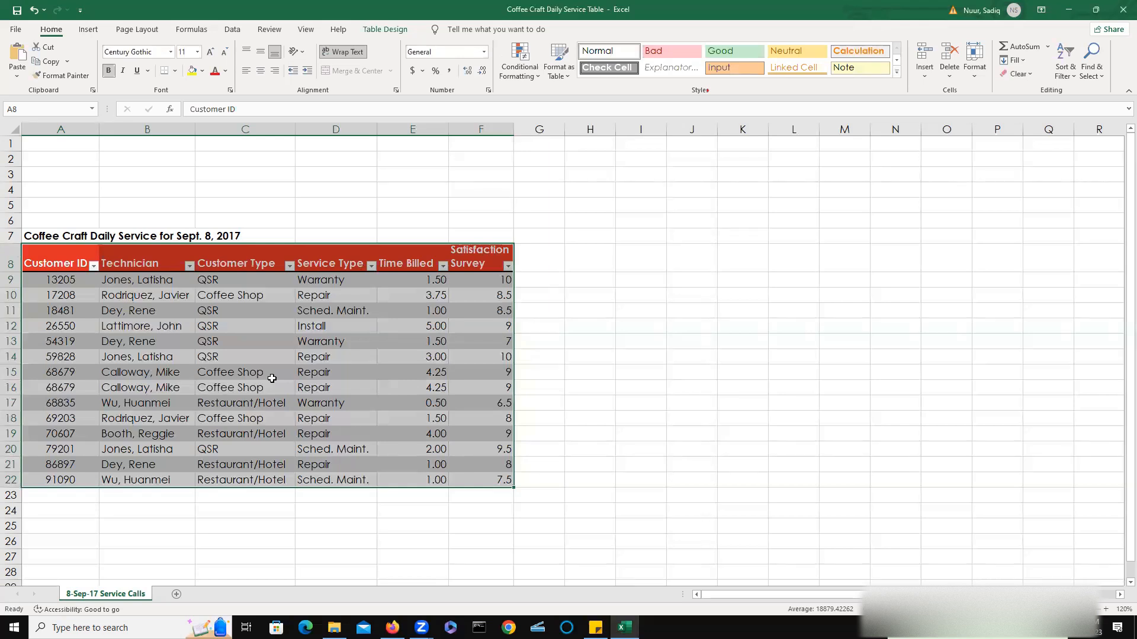
Rename the table Service_Calls.
click(59, 281)
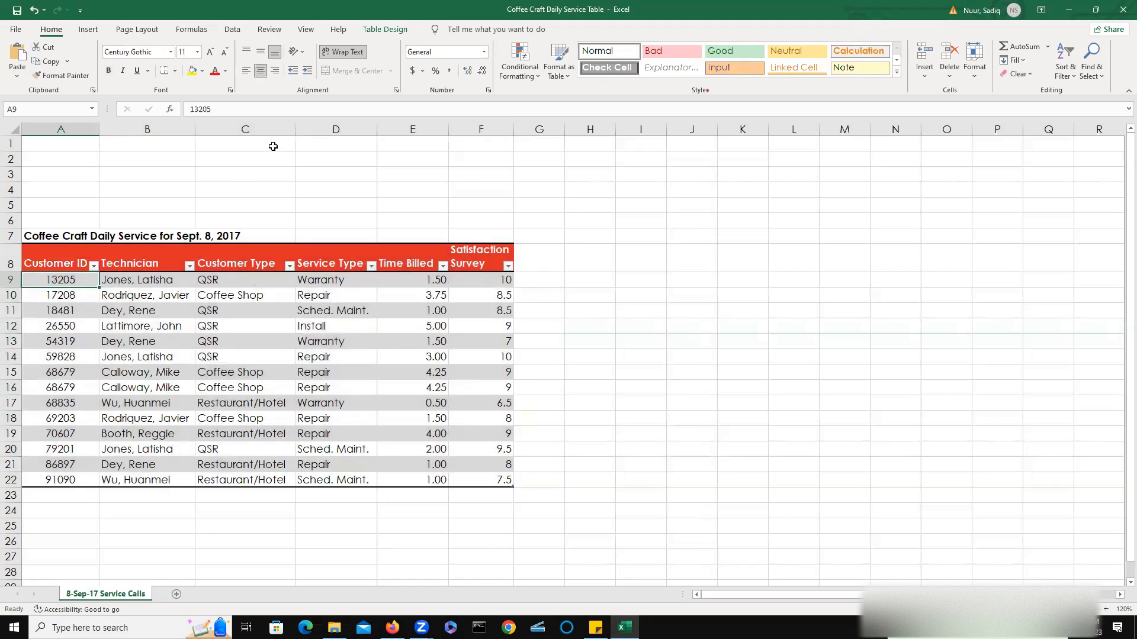
click(382, 31)
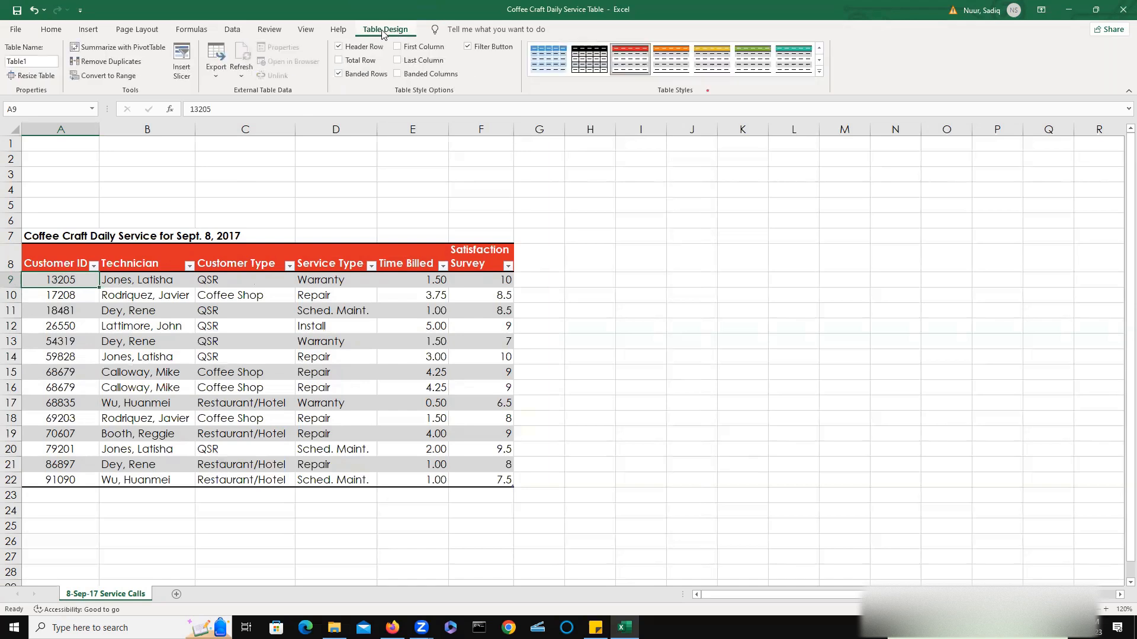
click(33, 62)
drag(33, 61, 4, 65)
text(Service_Calls)
key(Return)
mouse_move(22, 365)
mouse_down()
mouse_move(89, 365)
mouse_move(90, 394)
mouse_move(30, 394)
mouse_move(23, 365)
mouse_up()
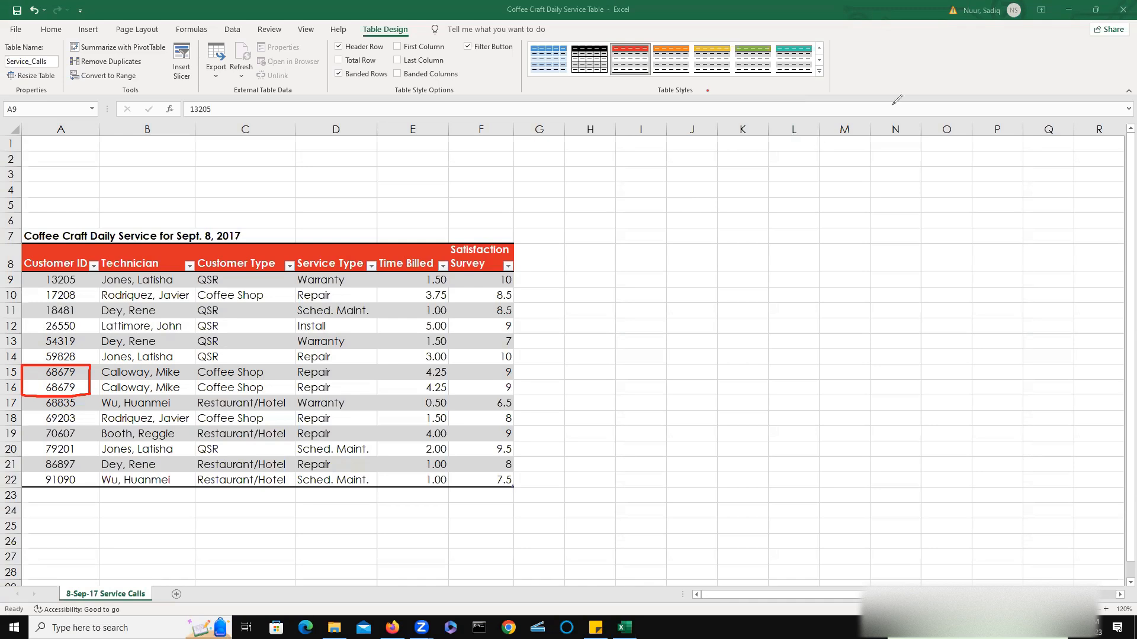
click(810, 61)
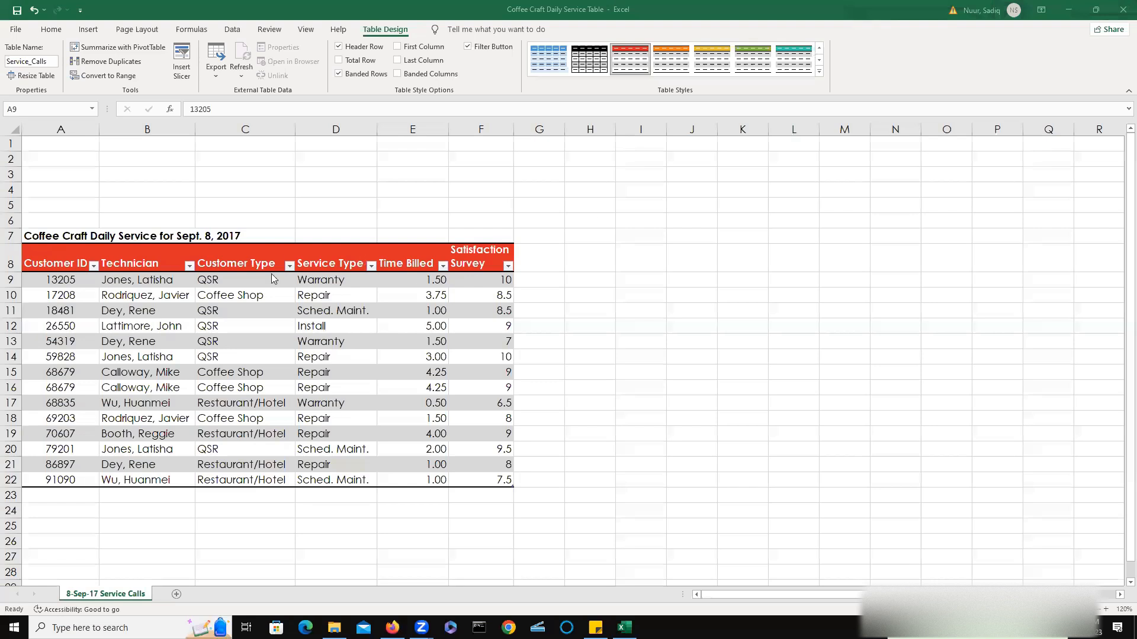
Remove duplicate rows from the Service_Calls table, checking all columns.
click(62, 301)
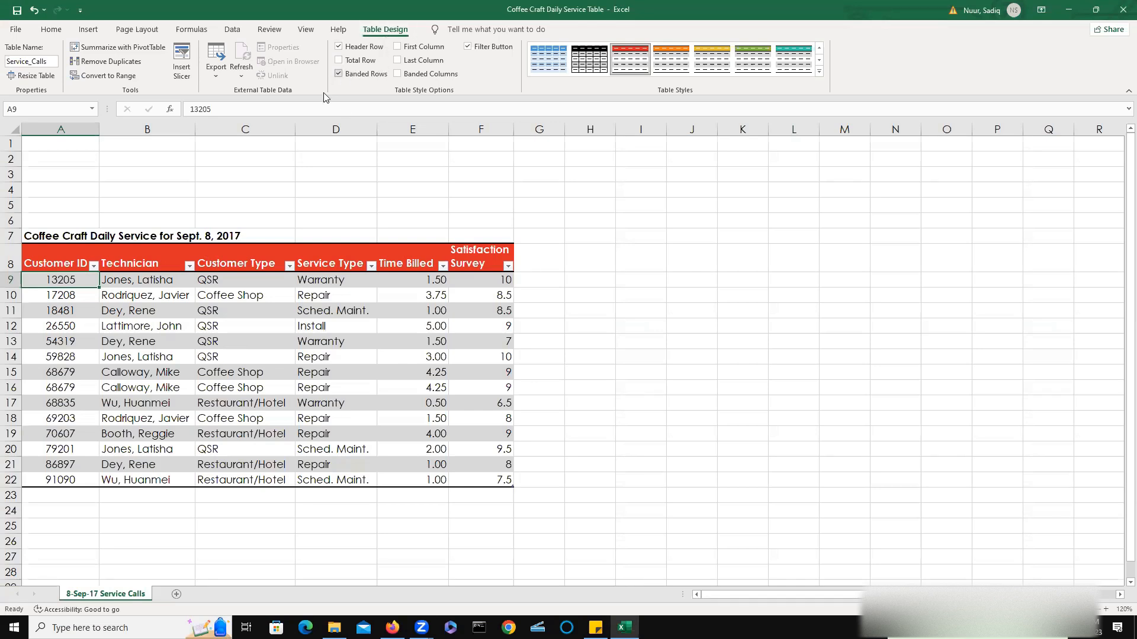
click(109, 62)
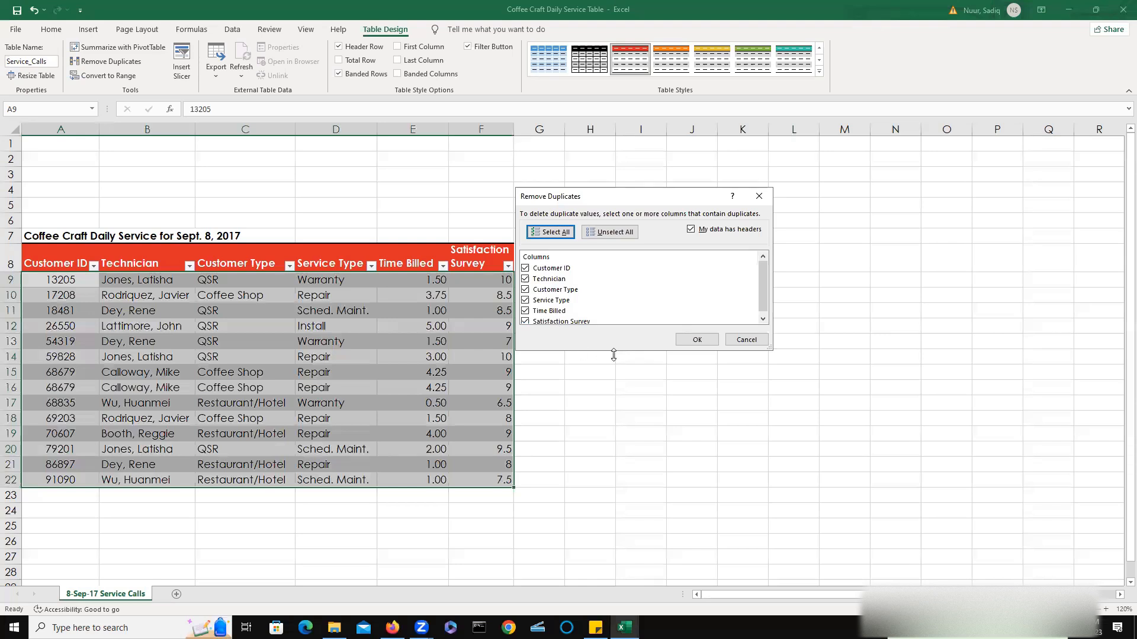
click(697, 340)
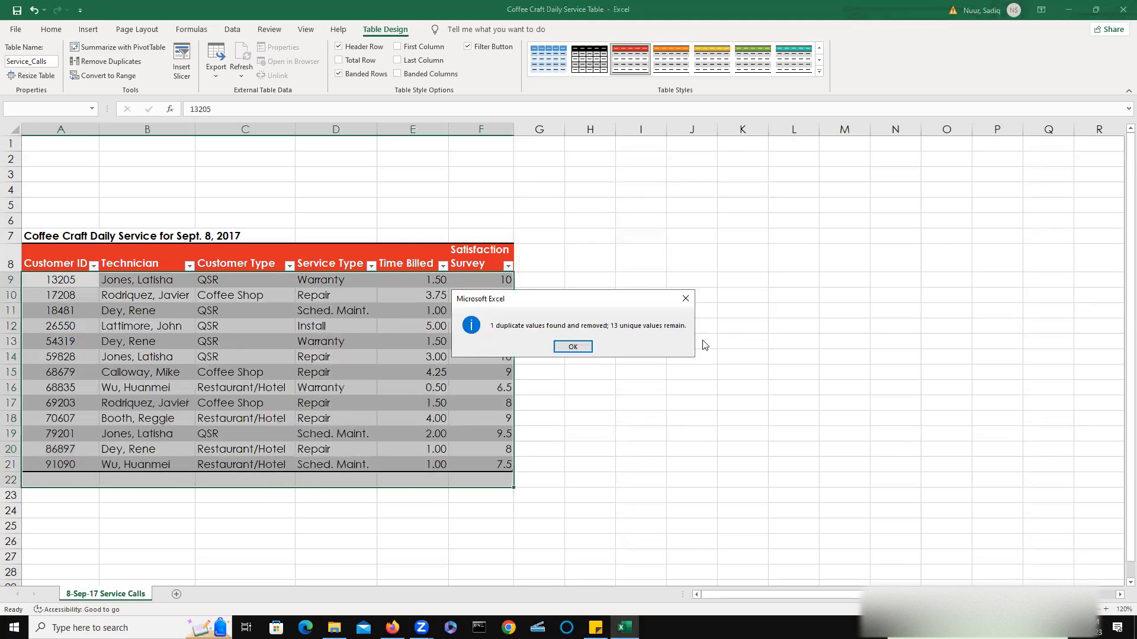
drag(616, 297, 733, 241)
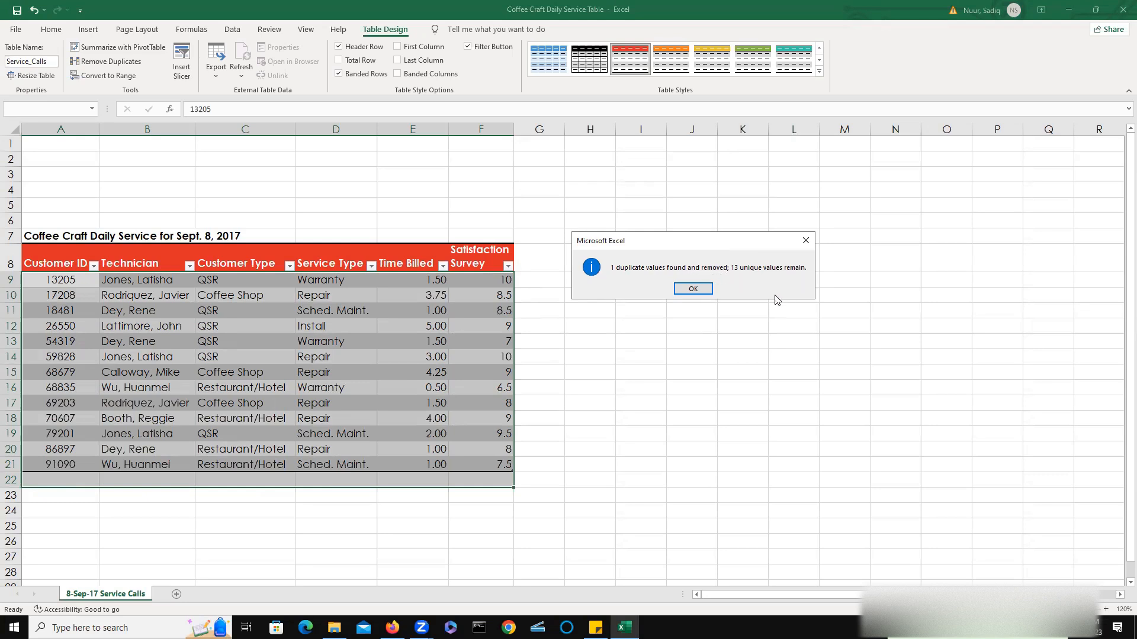
click(679, 295)
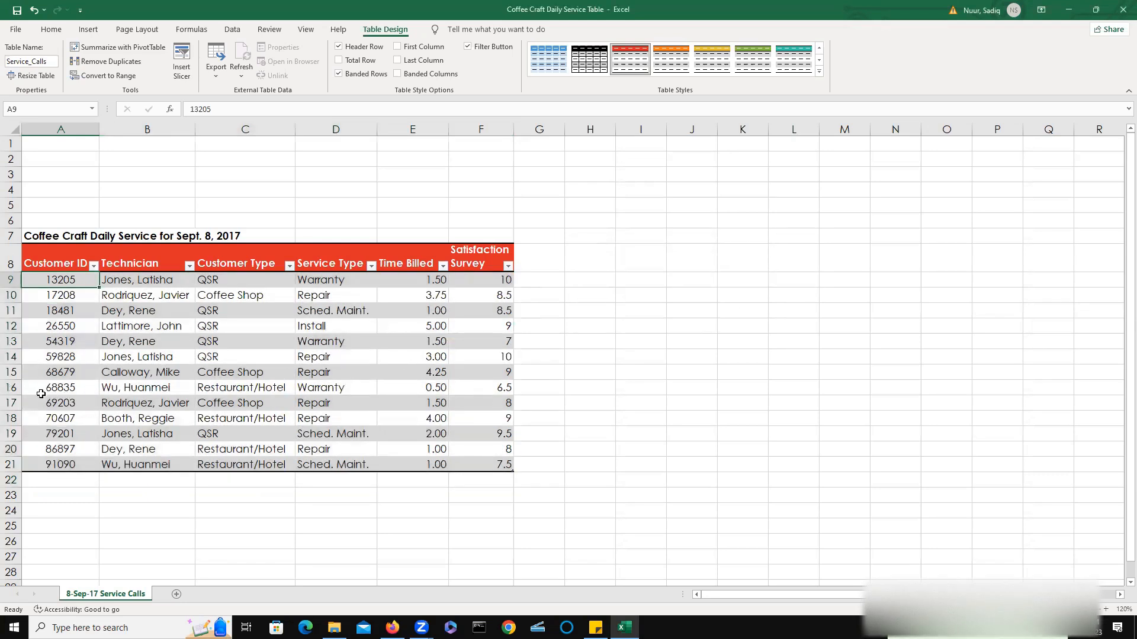
Start a new record in row 22 below the table, entering the customer's ID and the technician's name.
click(65, 377)
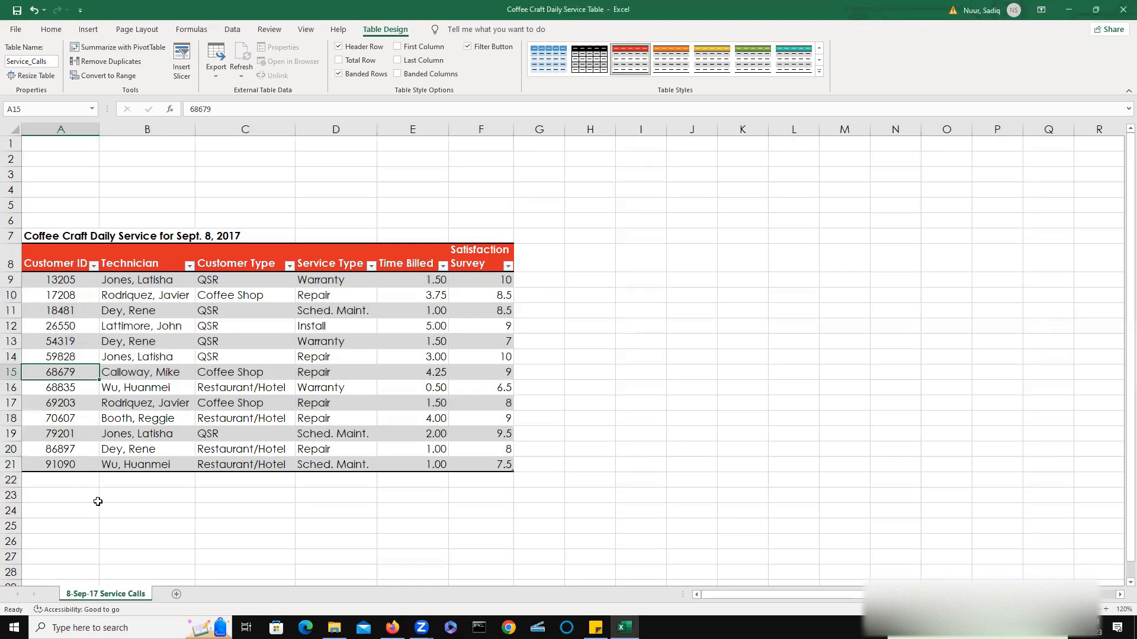
click(55, 484)
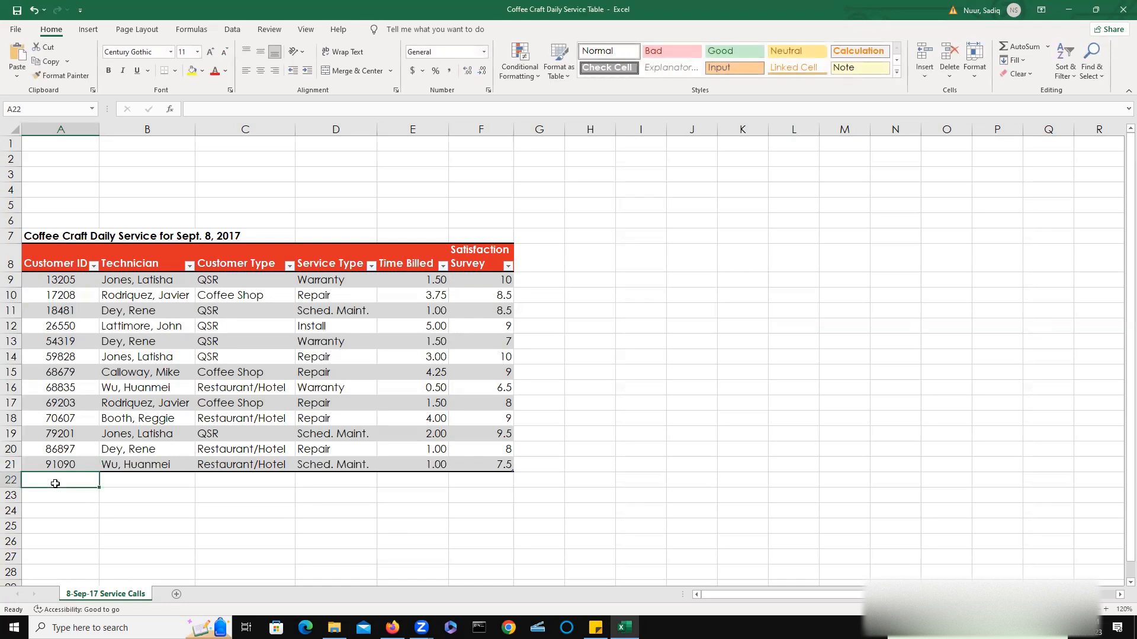
text(4)
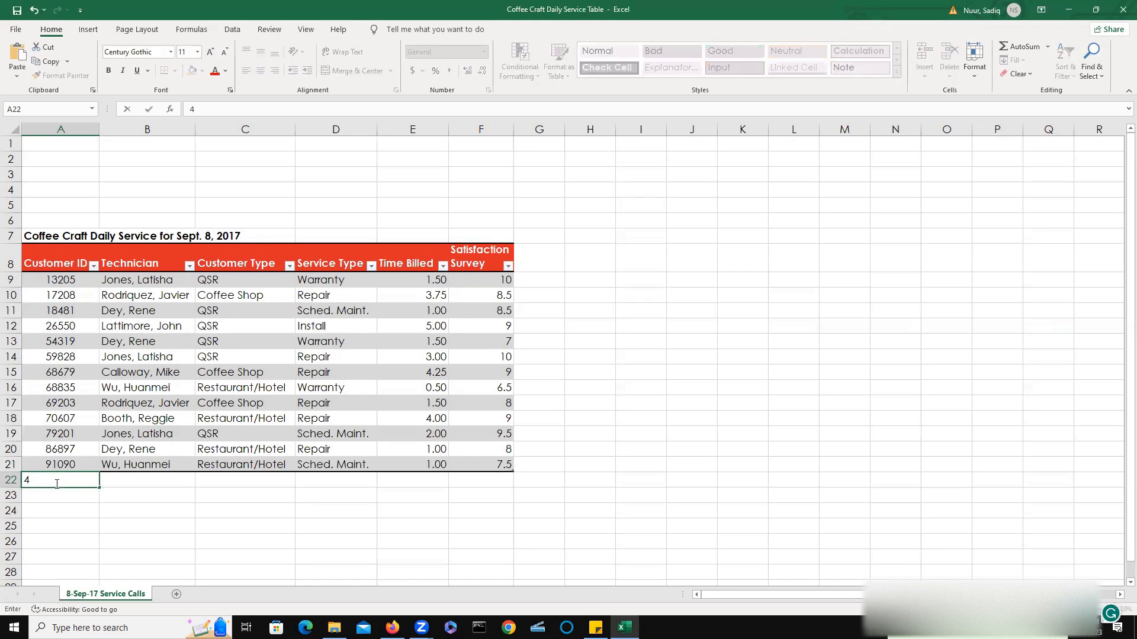
text(2724)
key(Tab)
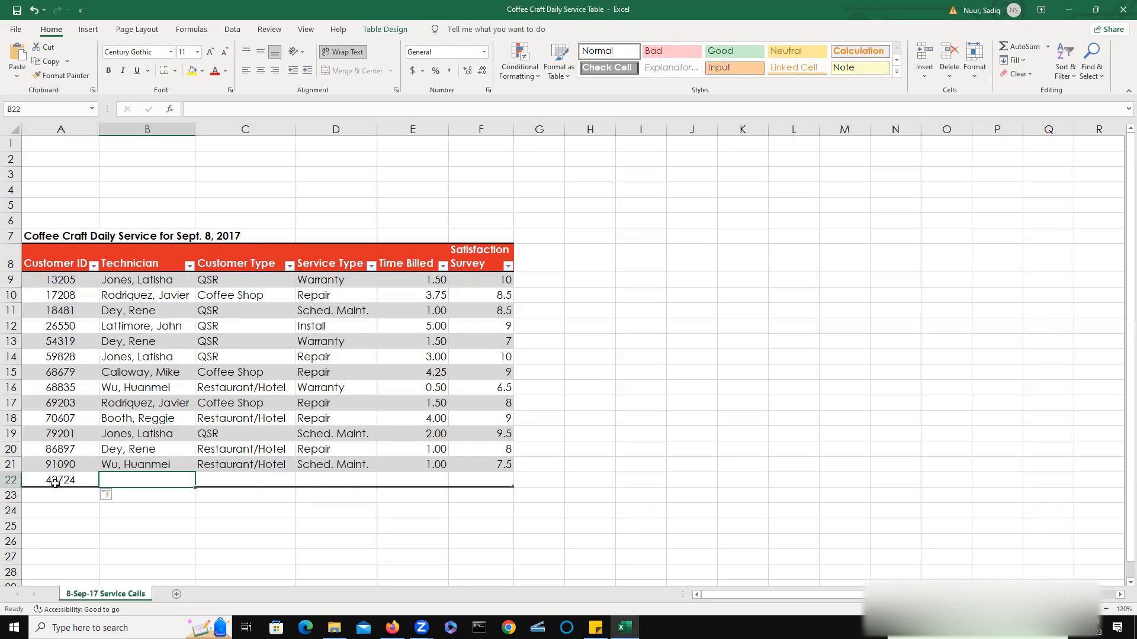
text(Fran)
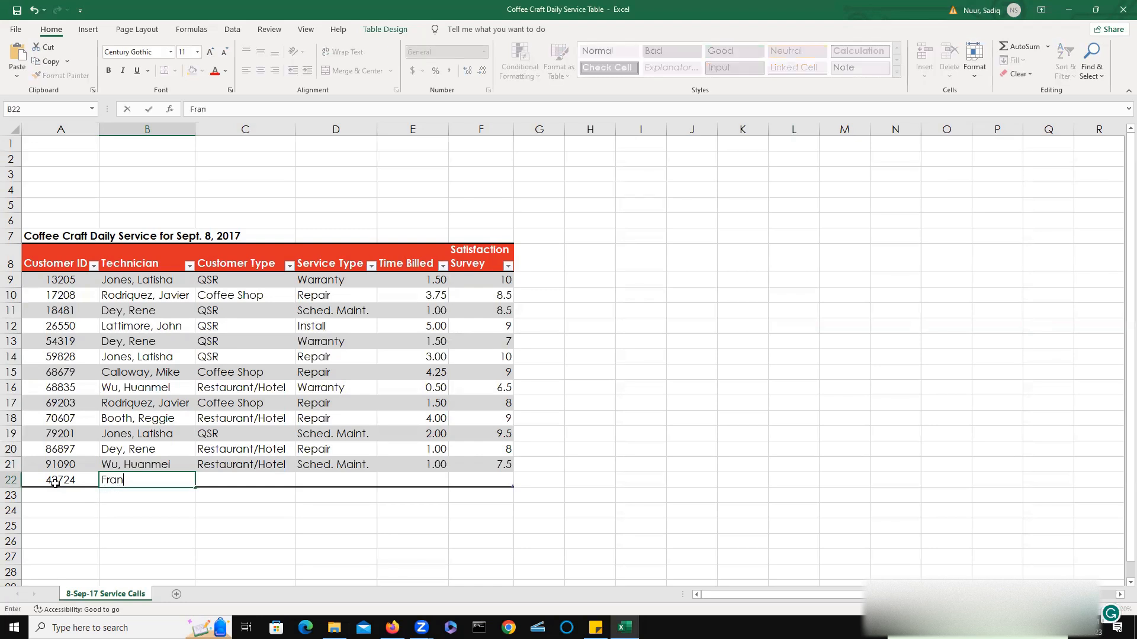
text(klin, Nathan)
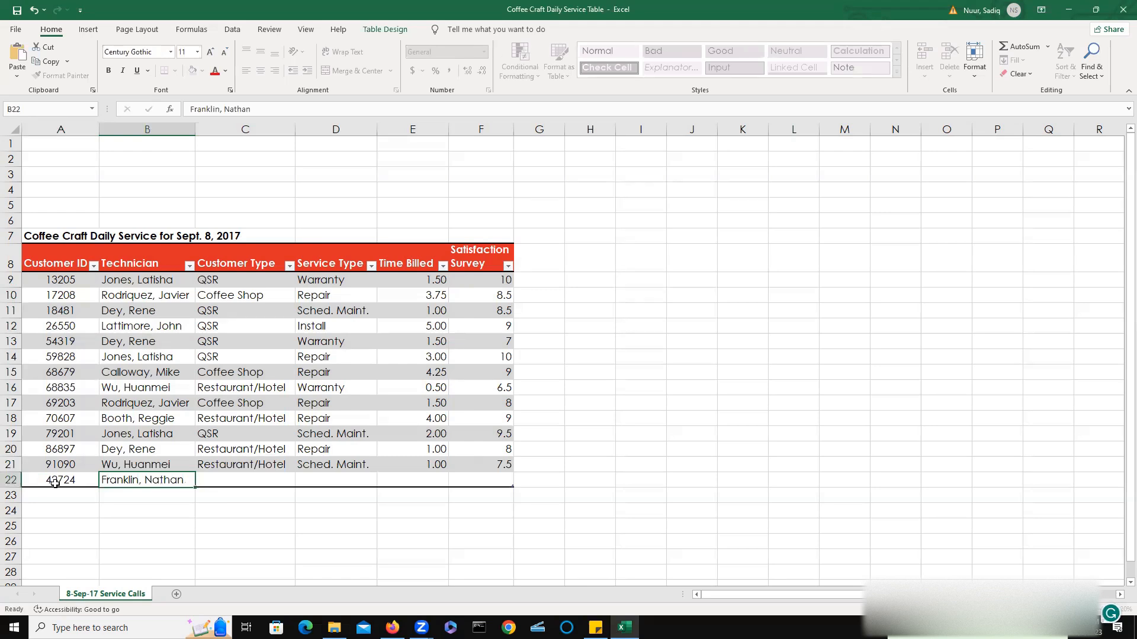
key(Tab)
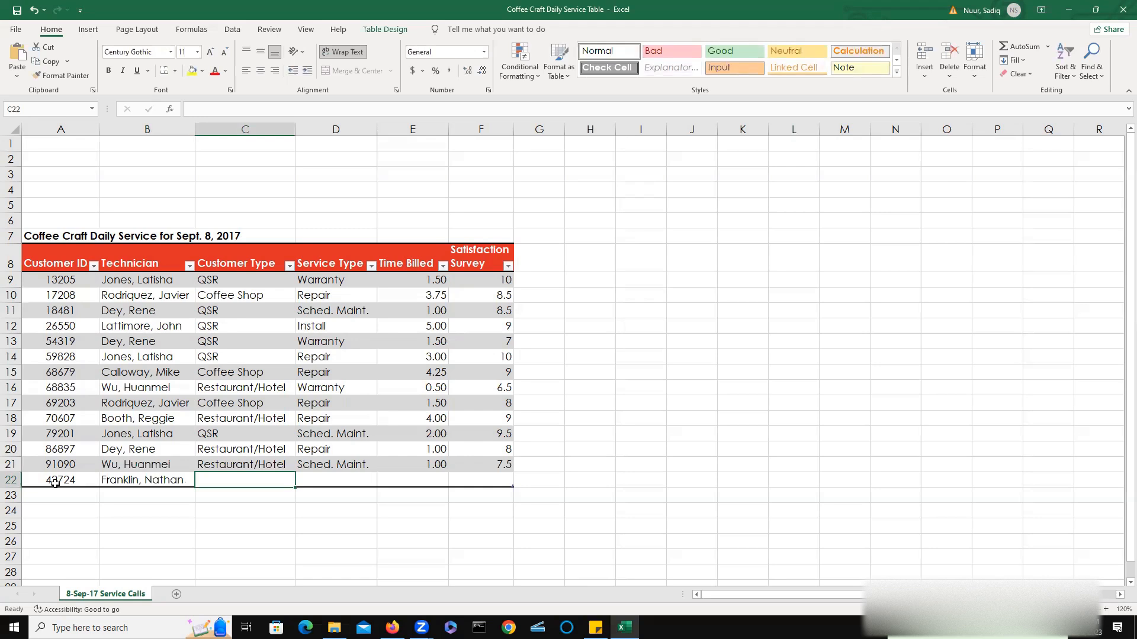
Set the new record's Customer Type to Coffee Shop and its Service Type to Repair.
text(Re)
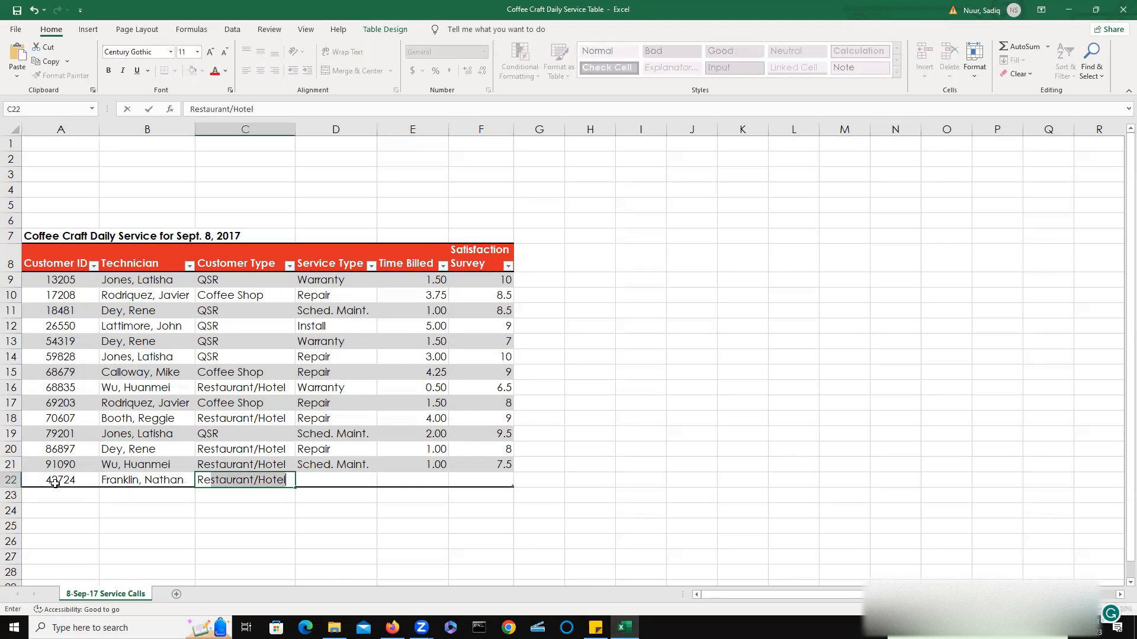
text(pair)
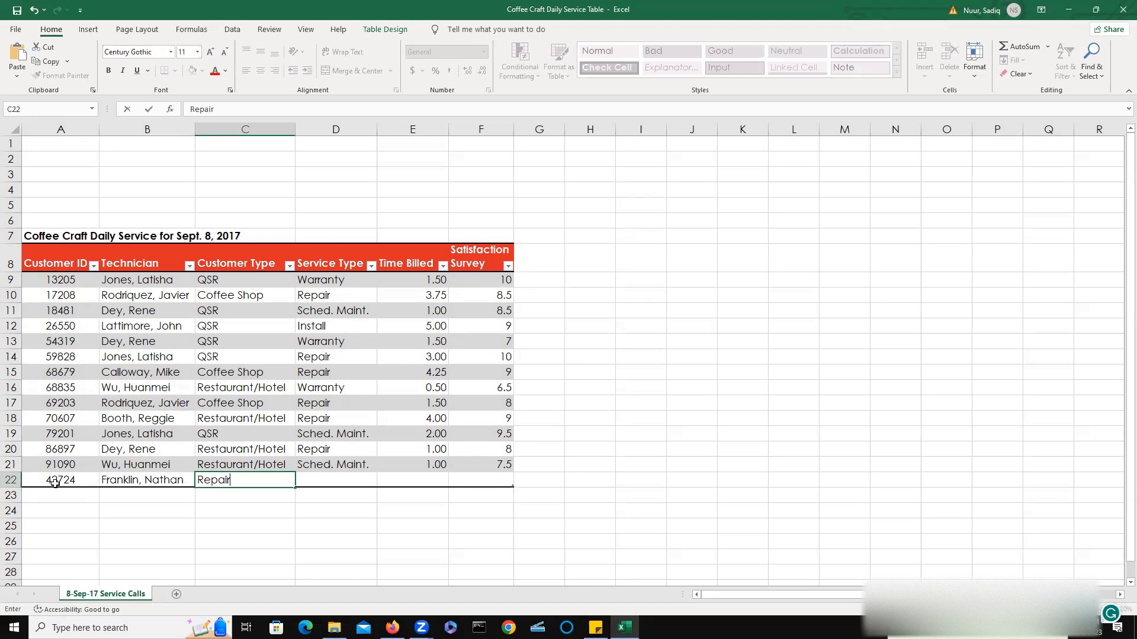
key(Tab)
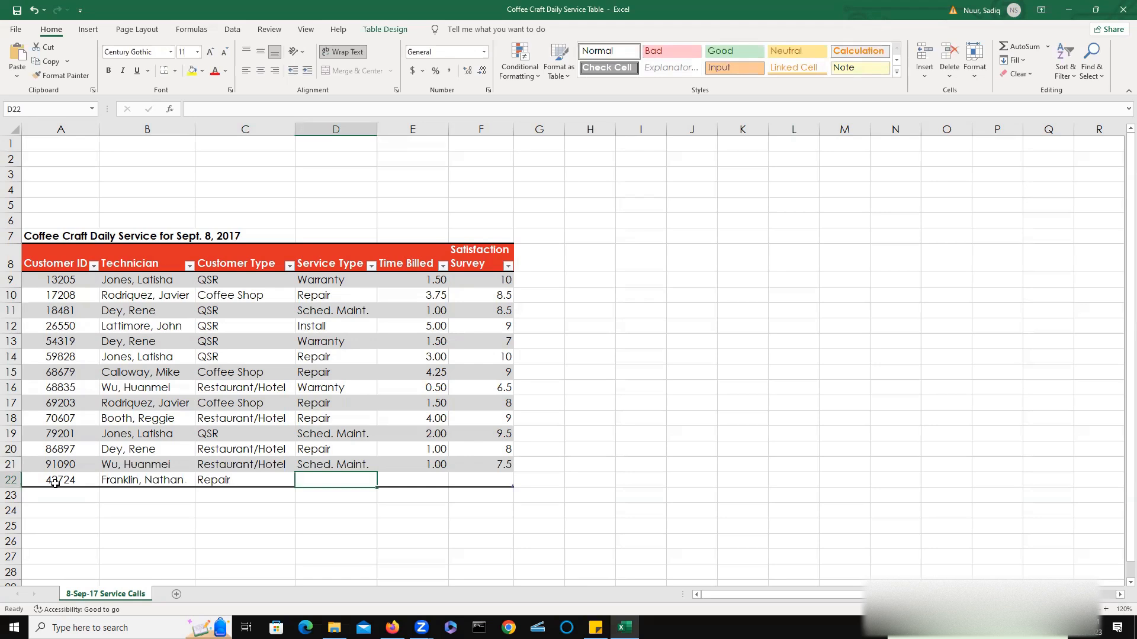
key(Left)
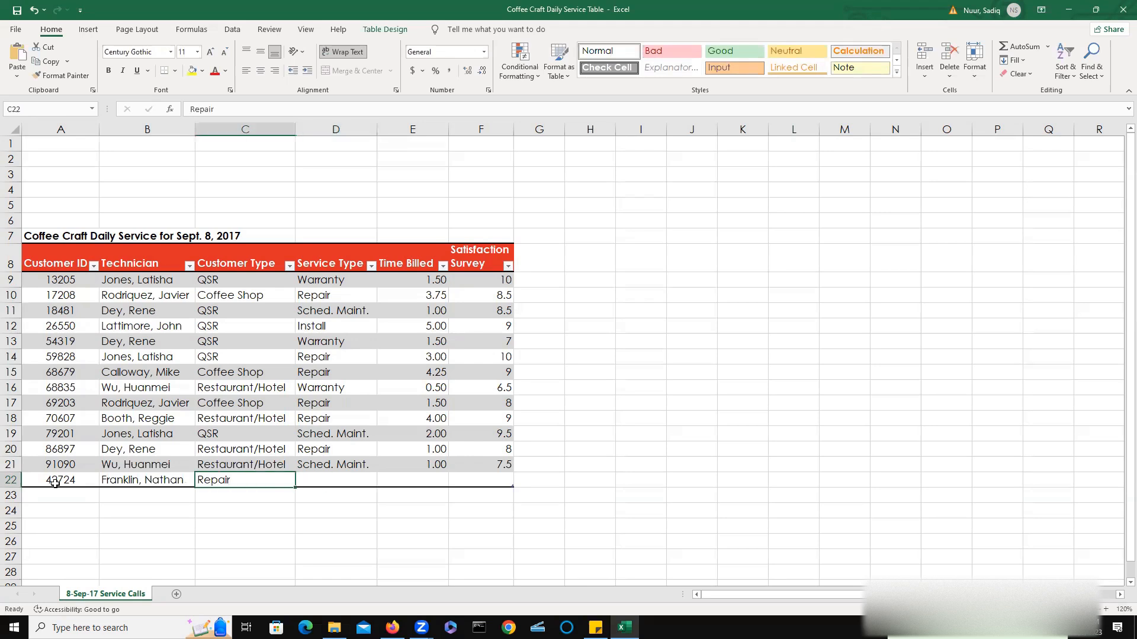
text(Coffee Shop)
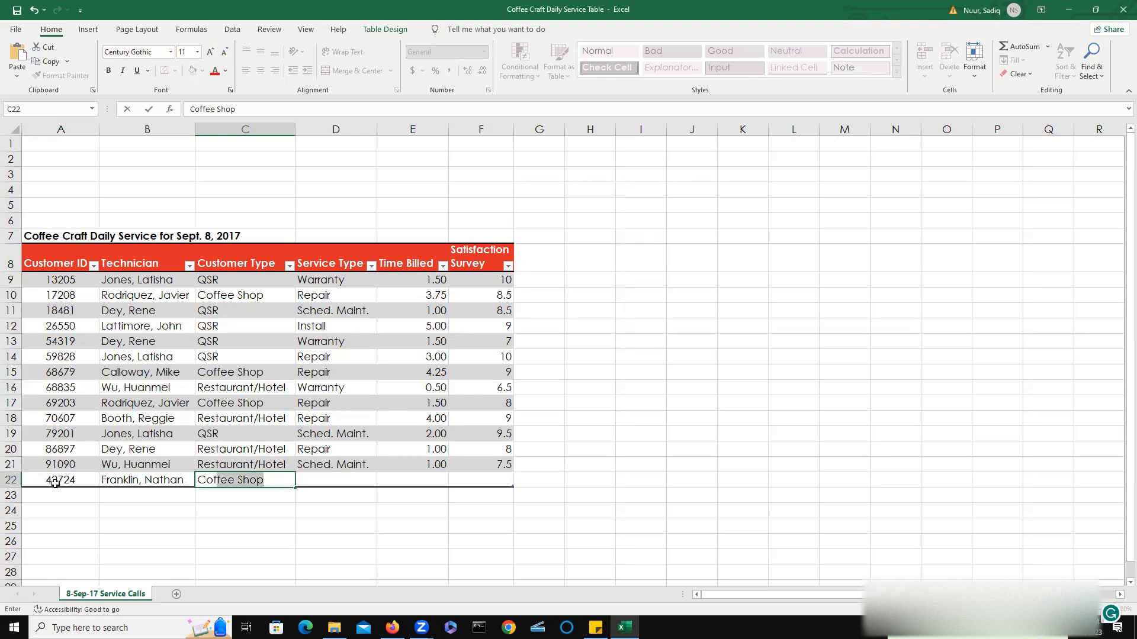
key(Tab)
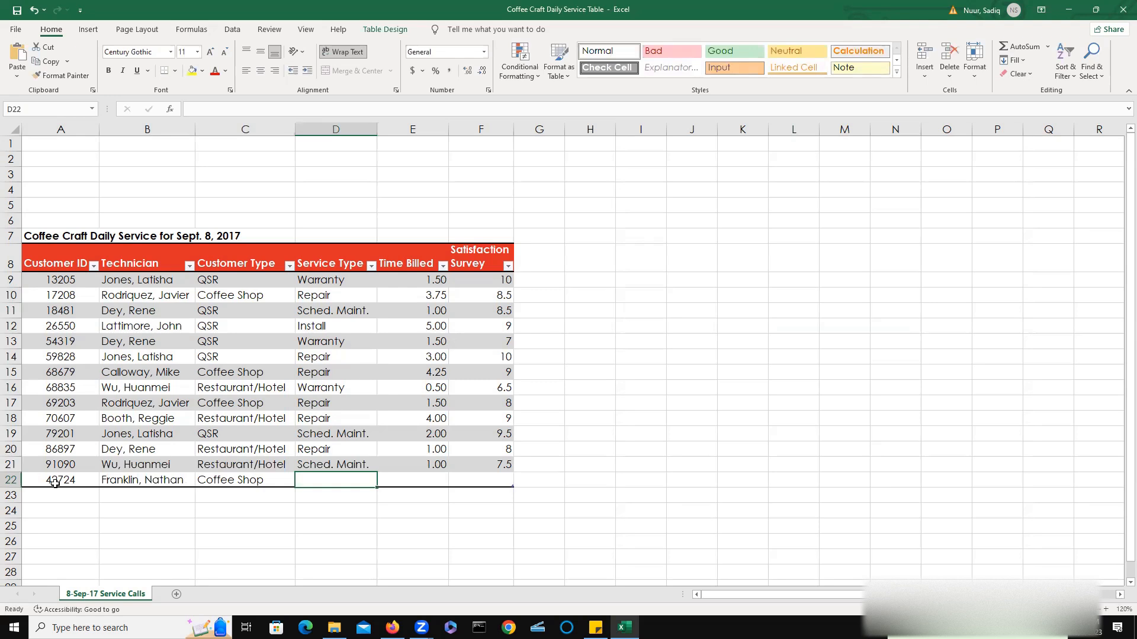
text(Repair)
key(Tab)
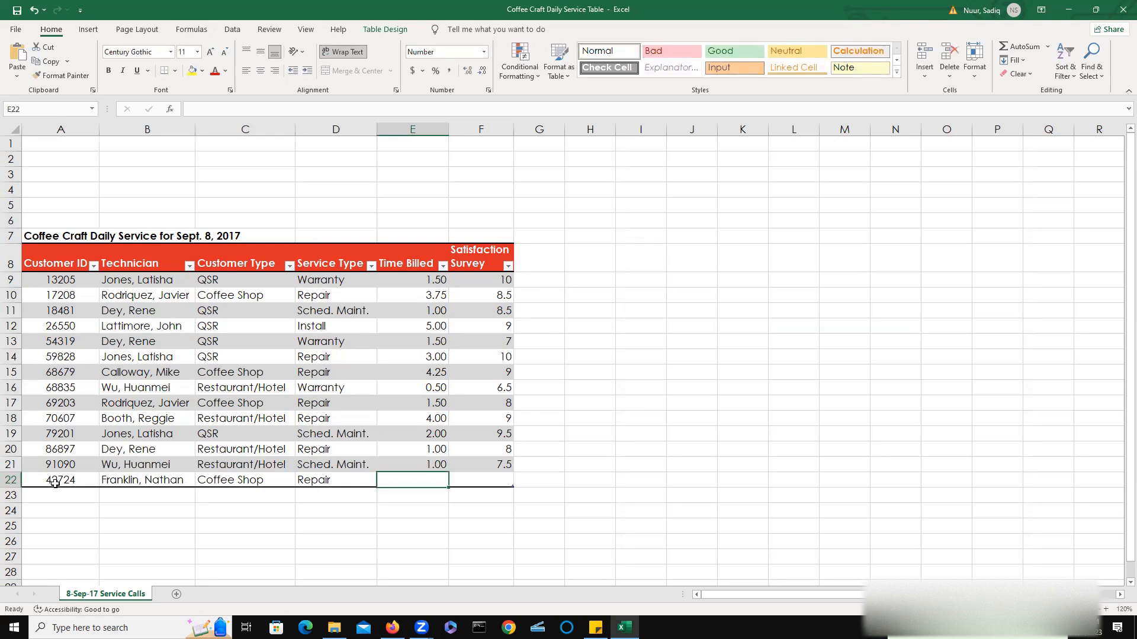
Enter 2.00 as the new record's Time Billed and 9.5 as its Satisfaction Survey score.
text(2.00)
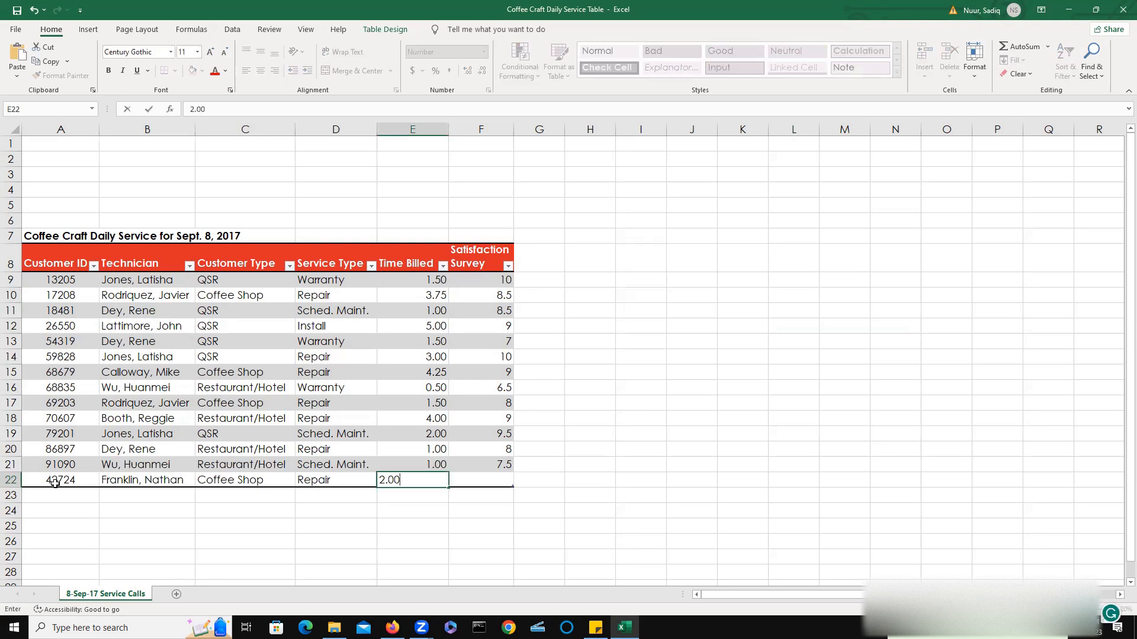
key(Tab)
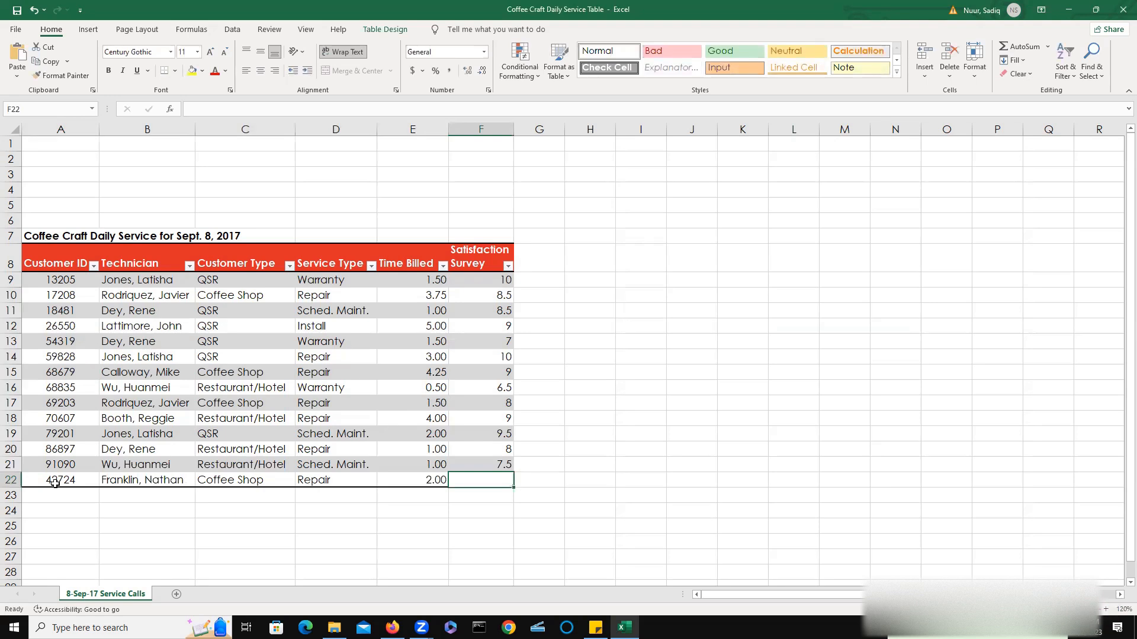
text(9.5)
key(Tab)
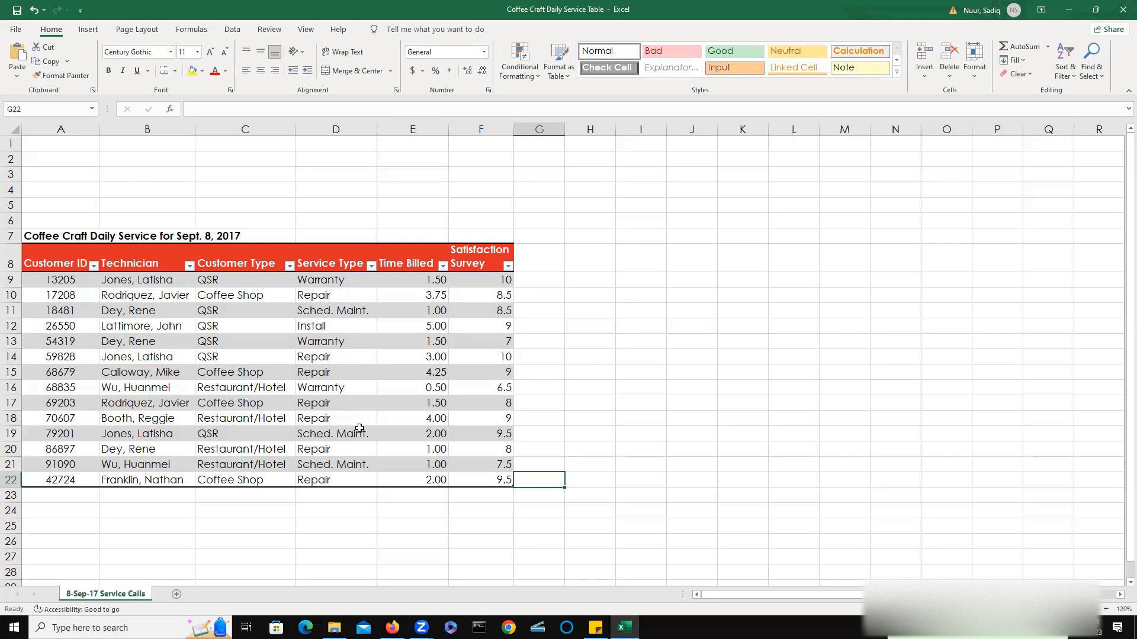
Widen column G and add a Post-Service Rating column header to the table in G8.
click(544, 256)
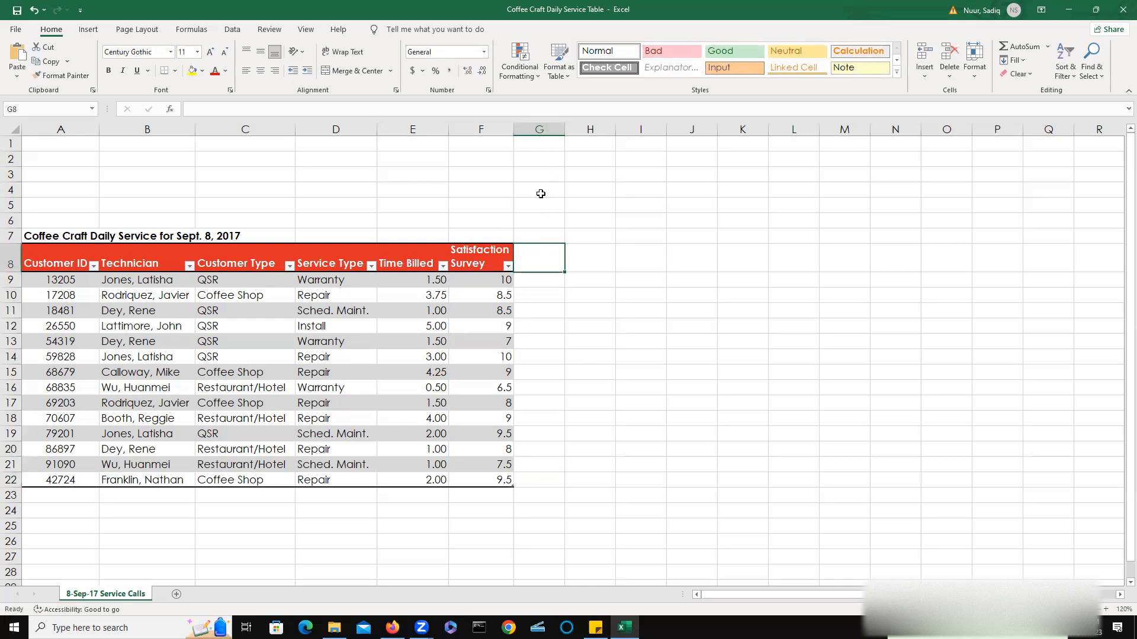
click(557, 129)
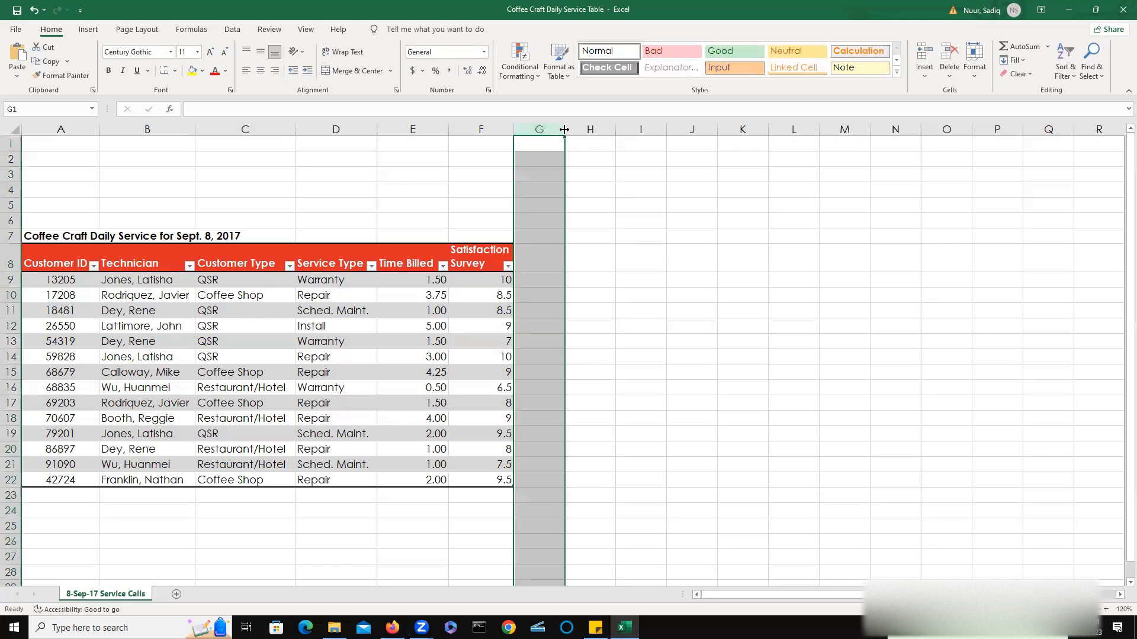
drag(564, 130, 608, 129)
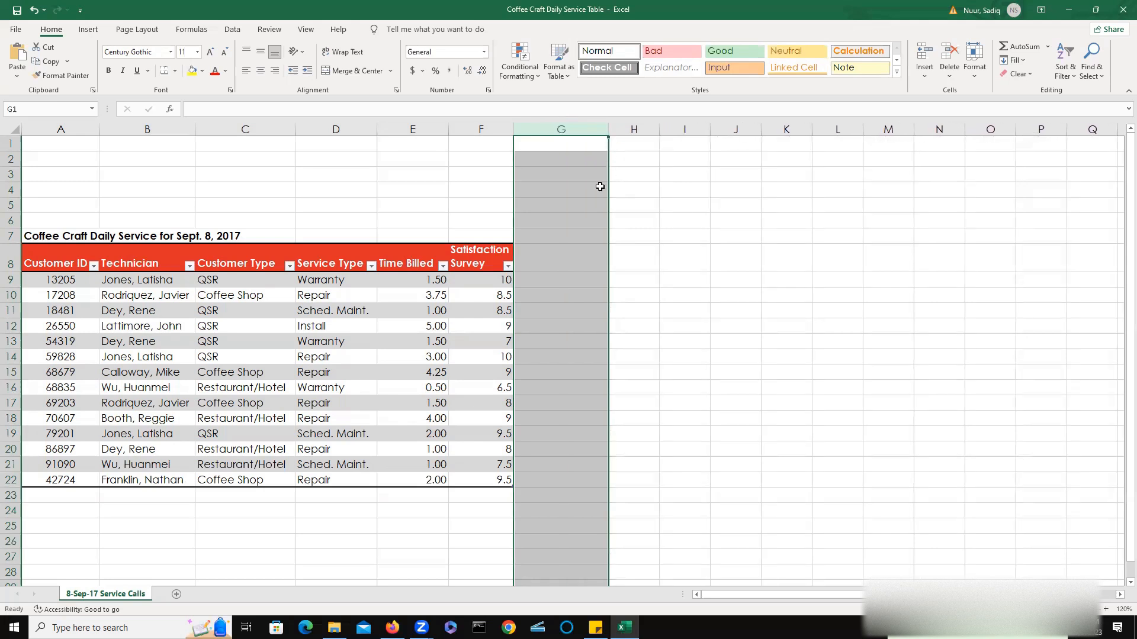
click(545, 261)
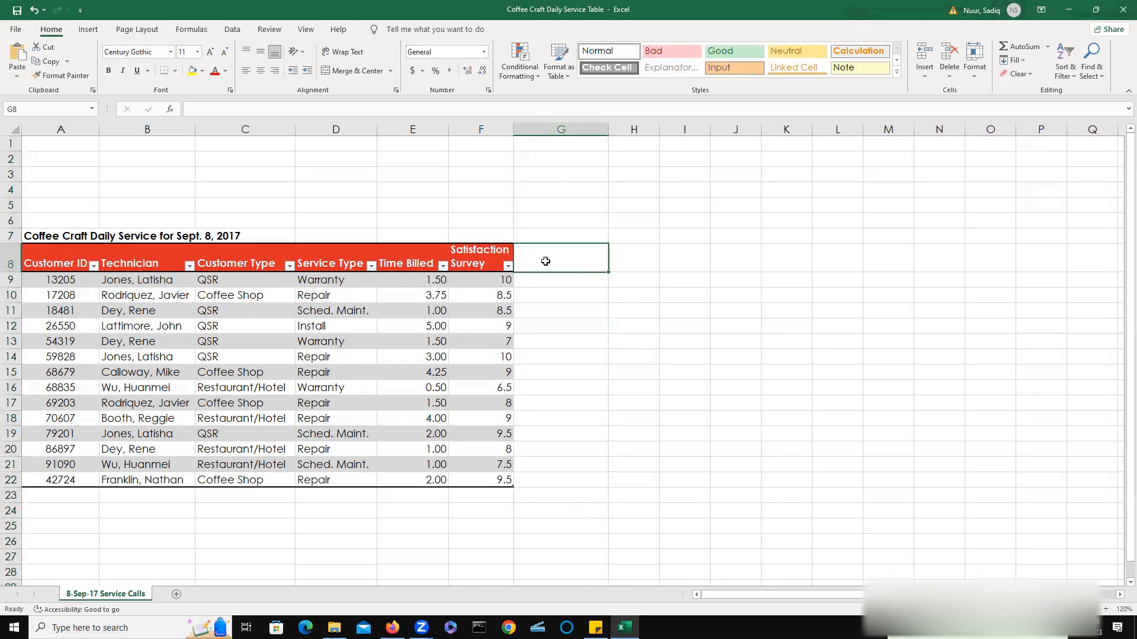
text(Post)
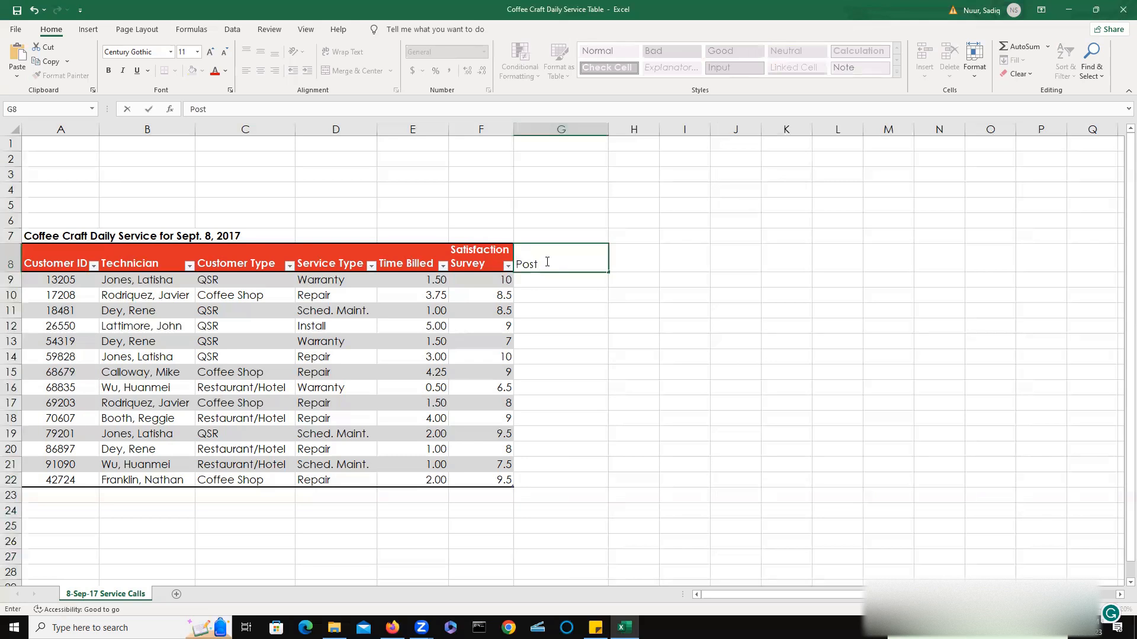
text(-Service Ratin)
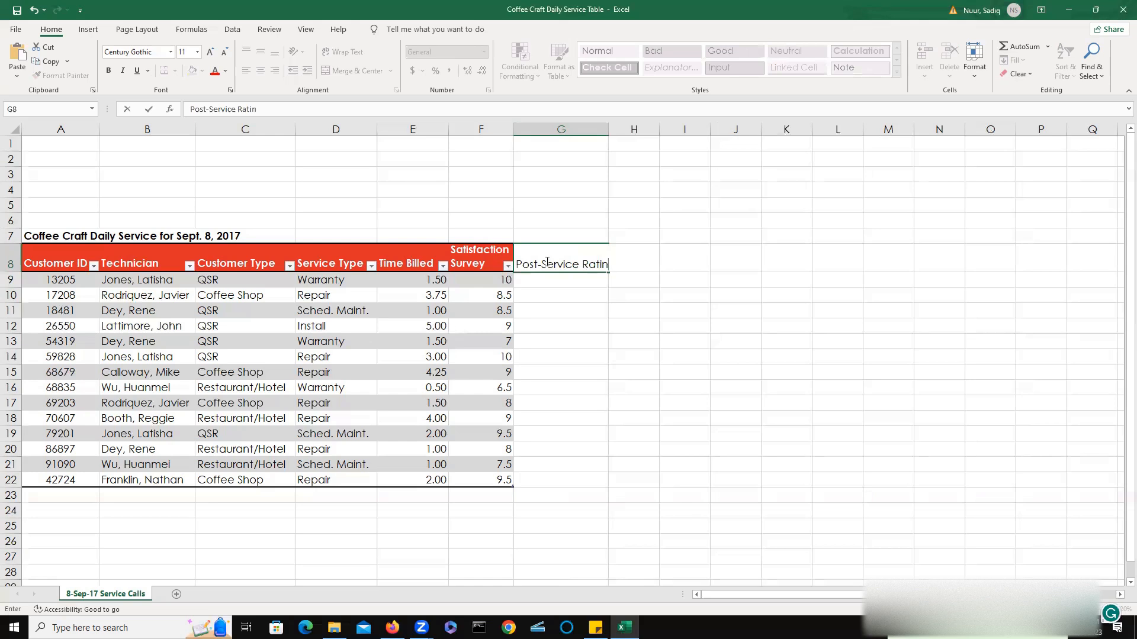
text(g)
key(Tab)
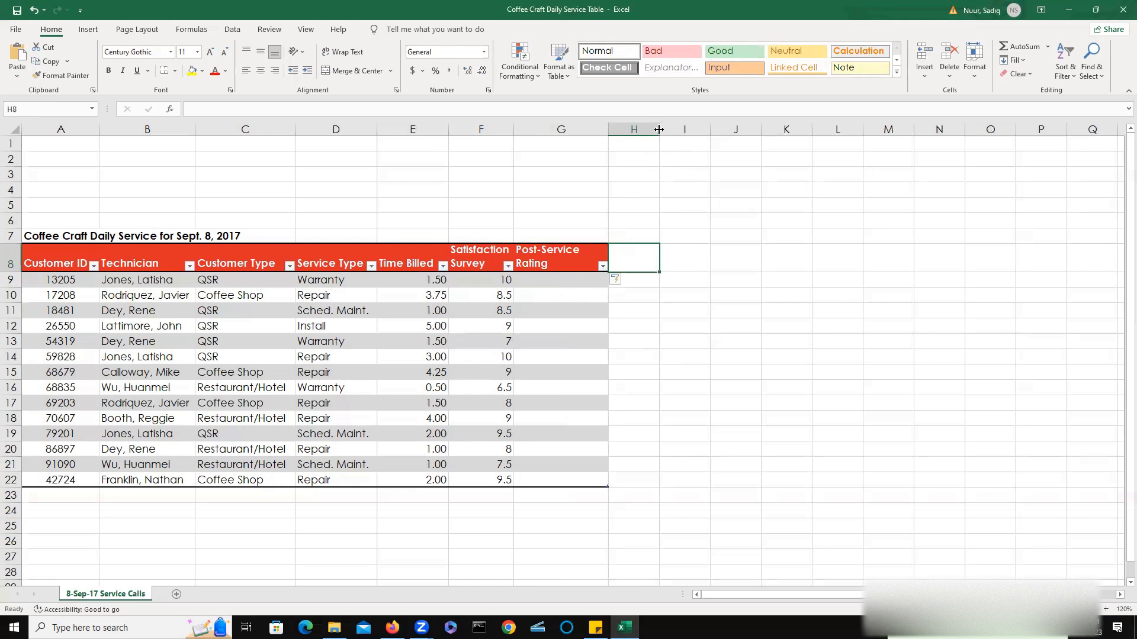
Widen column H and add a % of Technician's Work Day column header in H8.
drag(659, 129, 705, 130)
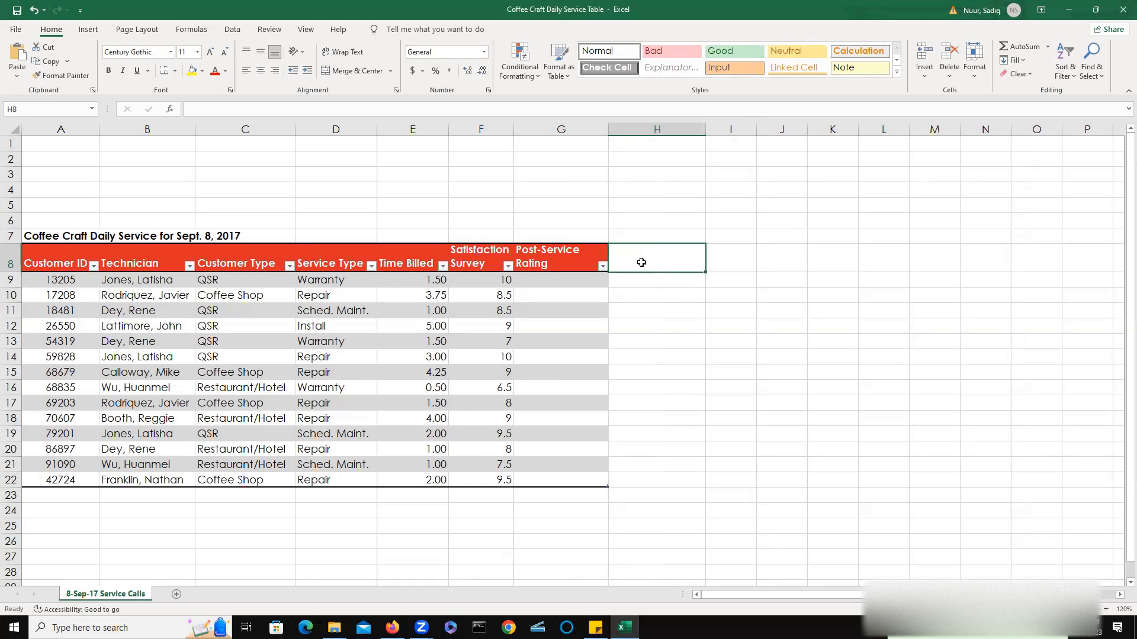
text(%)
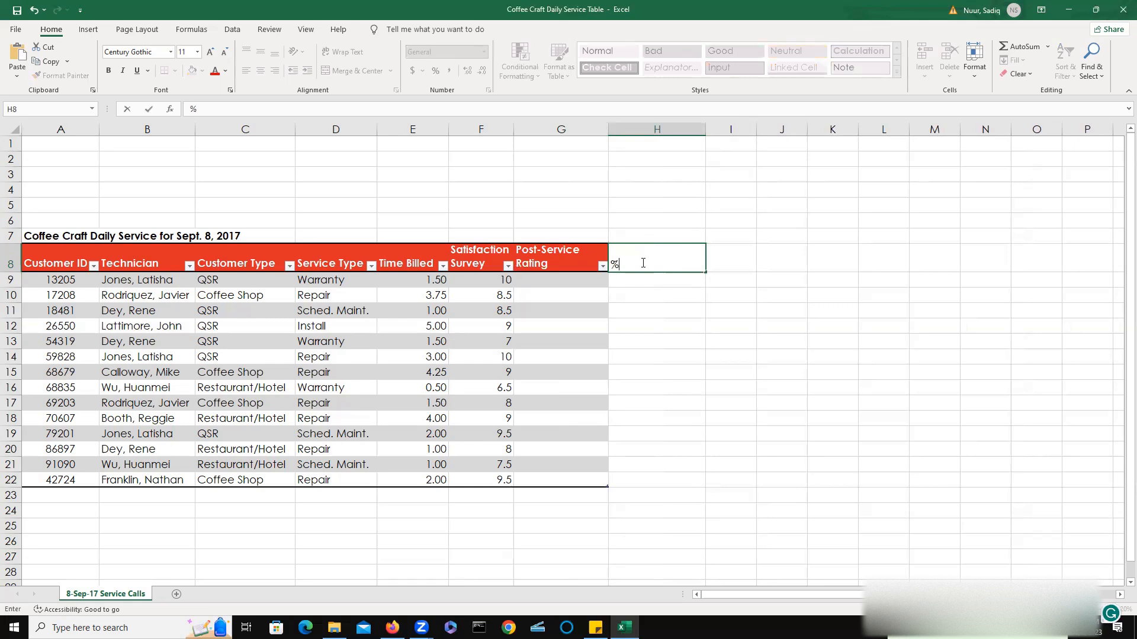
text( of Technician's W)
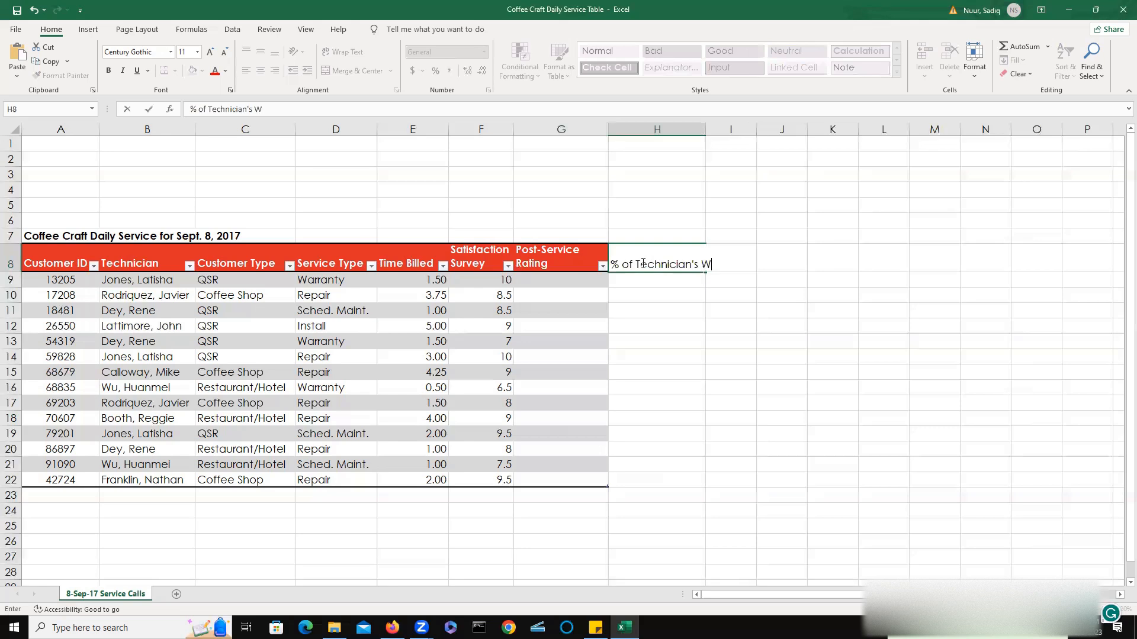
text(ork Day)
key(Return)
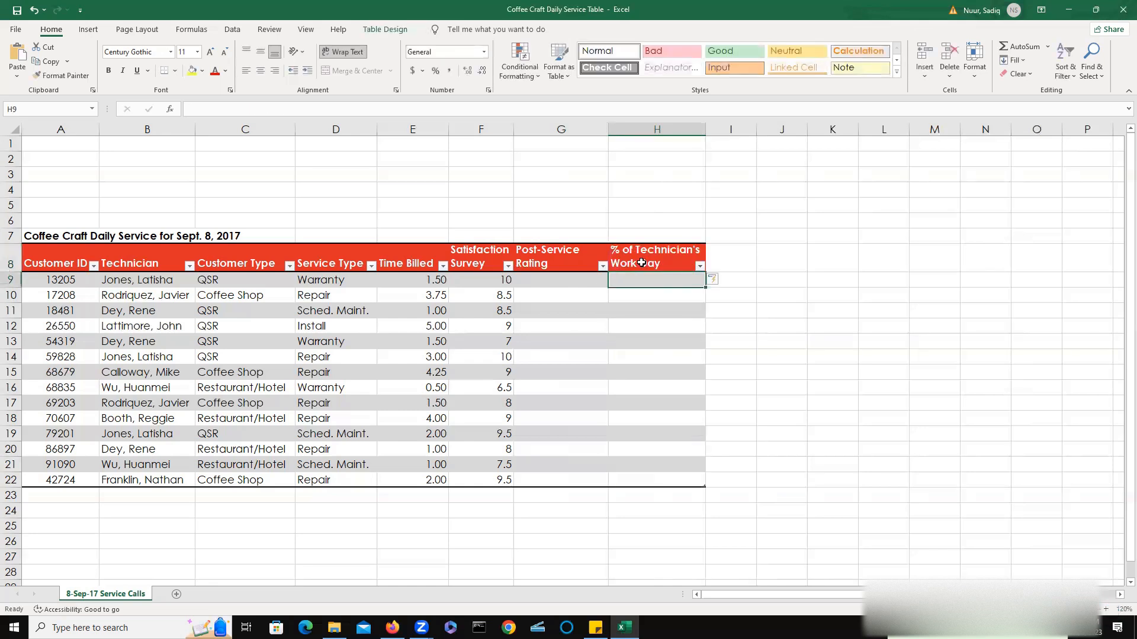
double_click(725, 254)
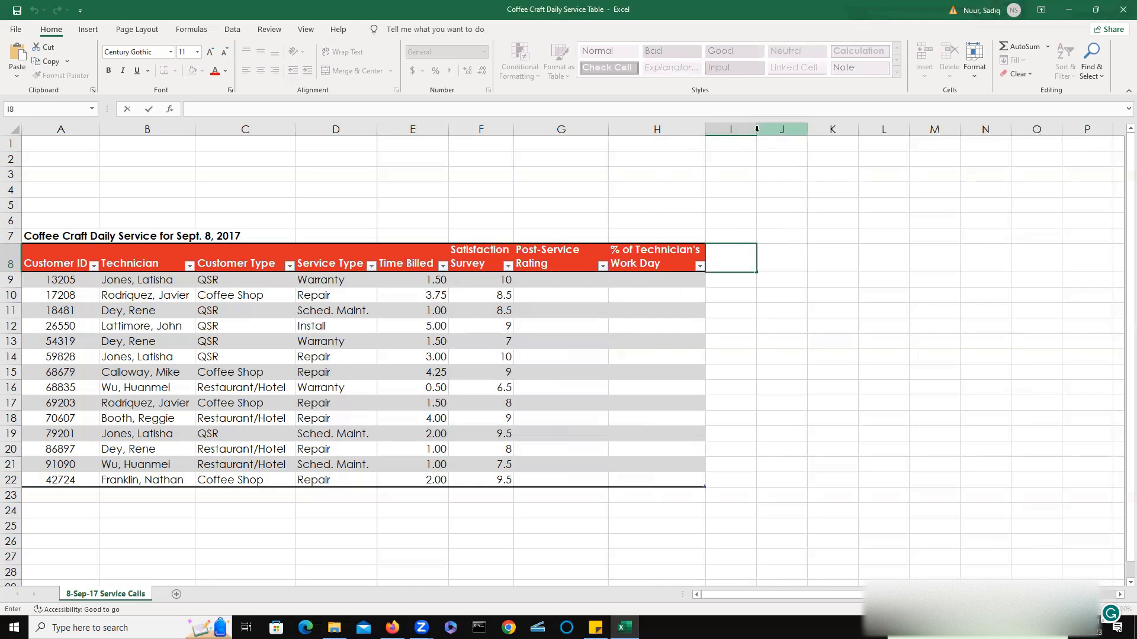
click(729, 296)
click(731, 263)
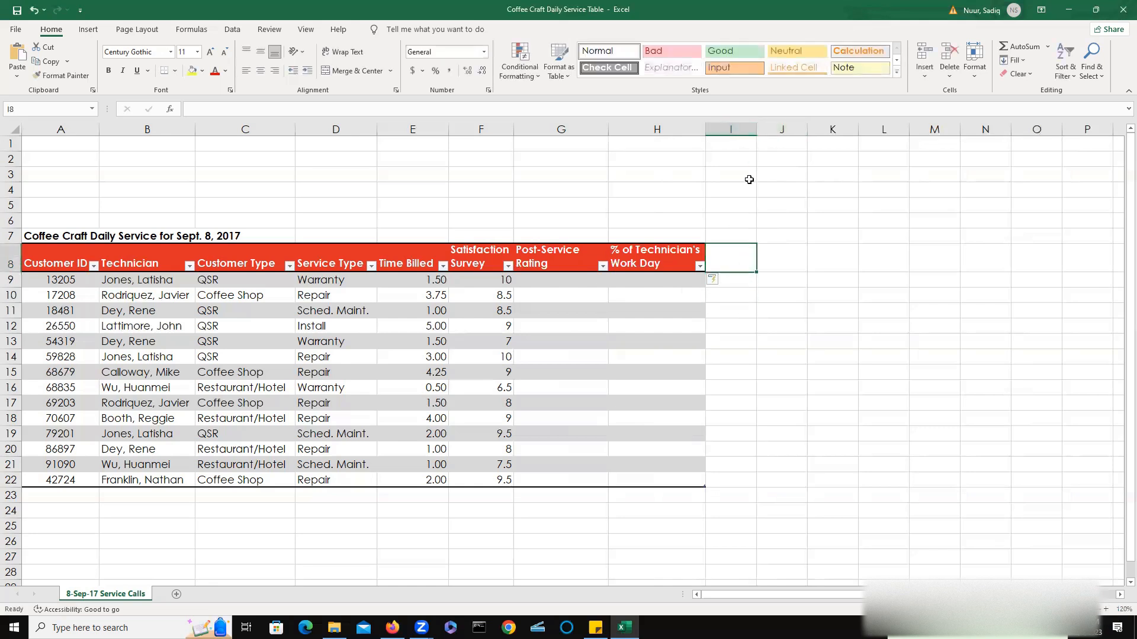
Widen column I and add a Customer Bill column header to the table in I8.
drag(756, 129, 772, 130)
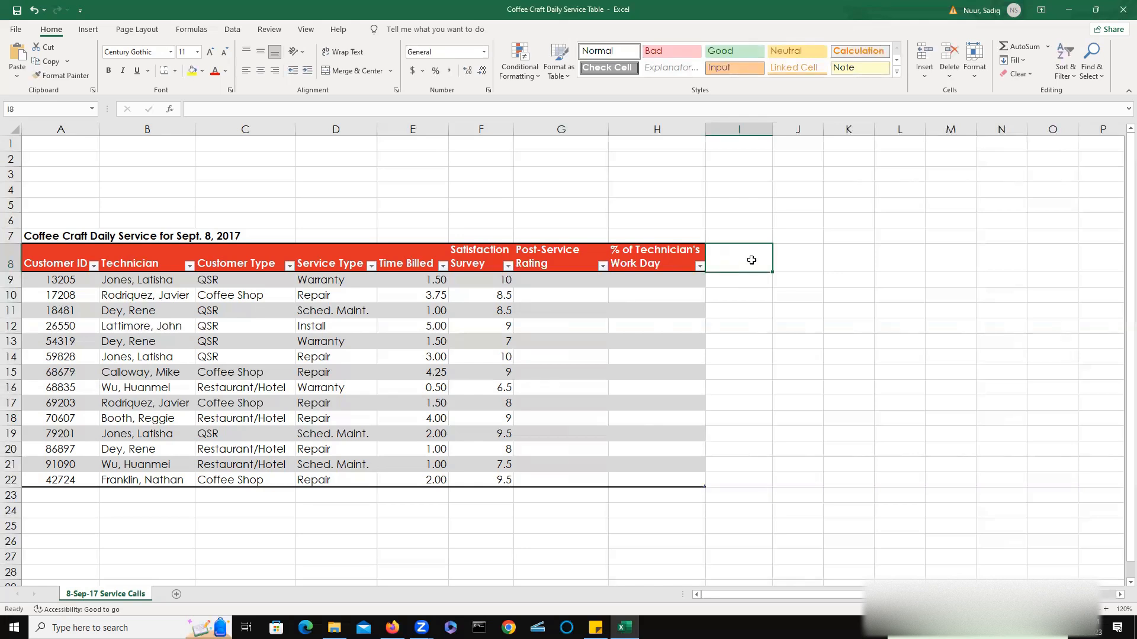
text(Customer)
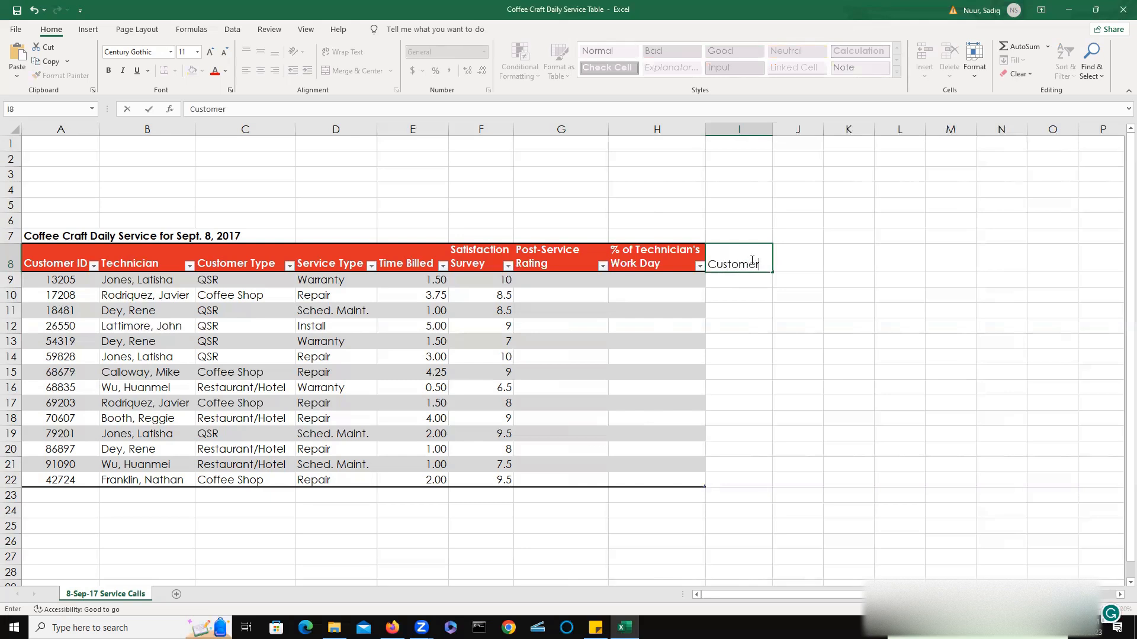
text( Bill)
key(Return)
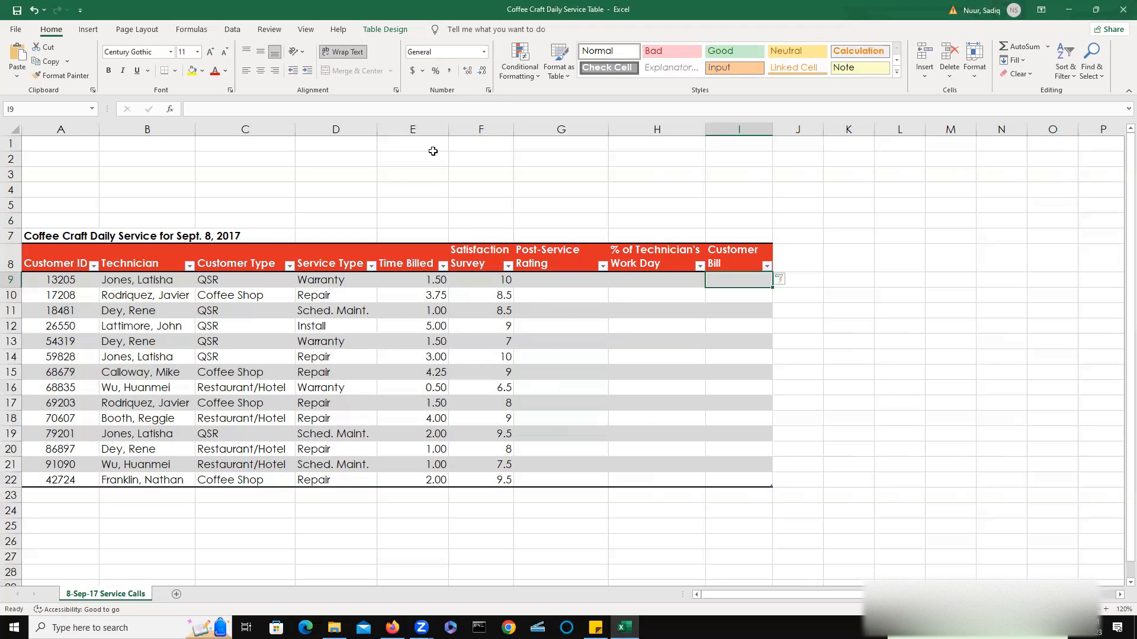
Center the Coffee Craft Daily Service title across cells A7 to I7 using Center Across Selection.
click(43, 236)
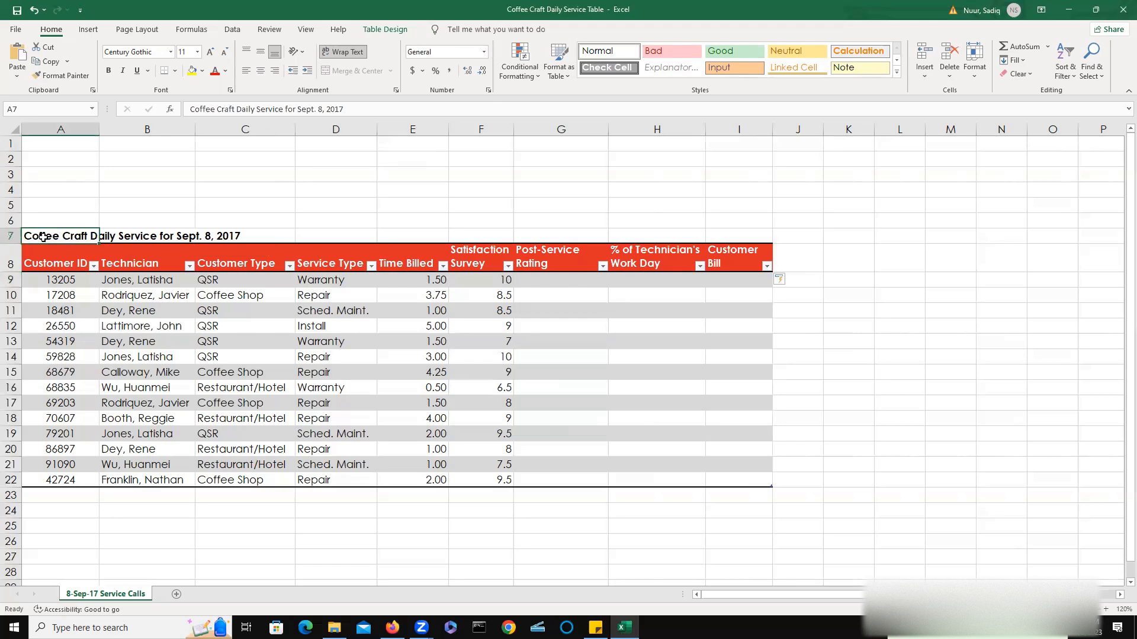
drag(42, 237, 720, 235)
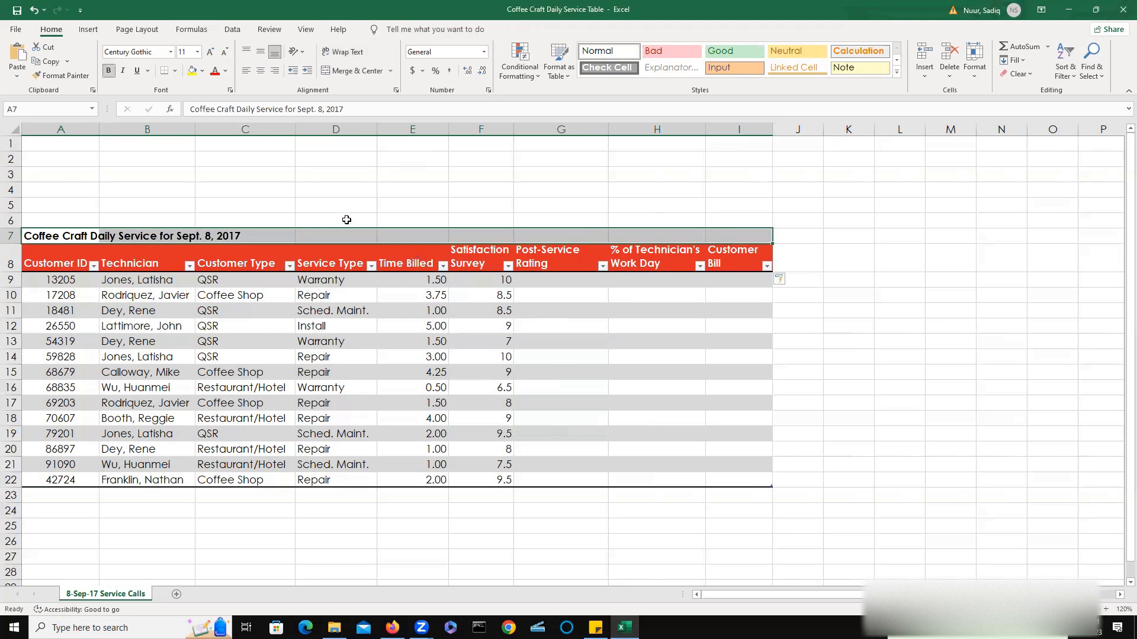
right_click(298, 236)
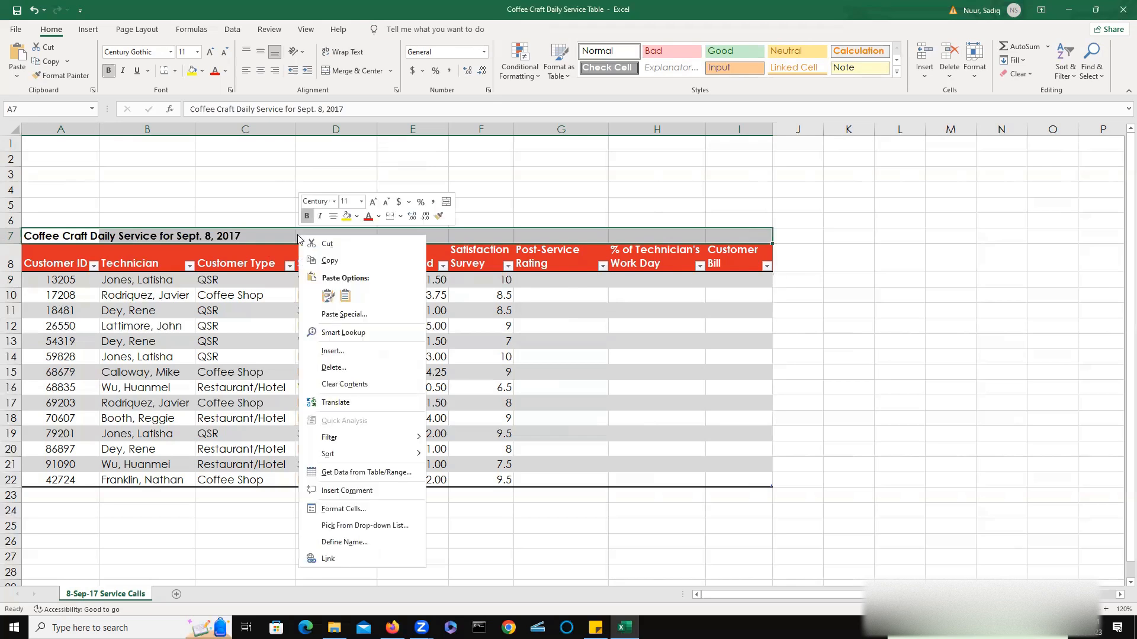
click(371, 512)
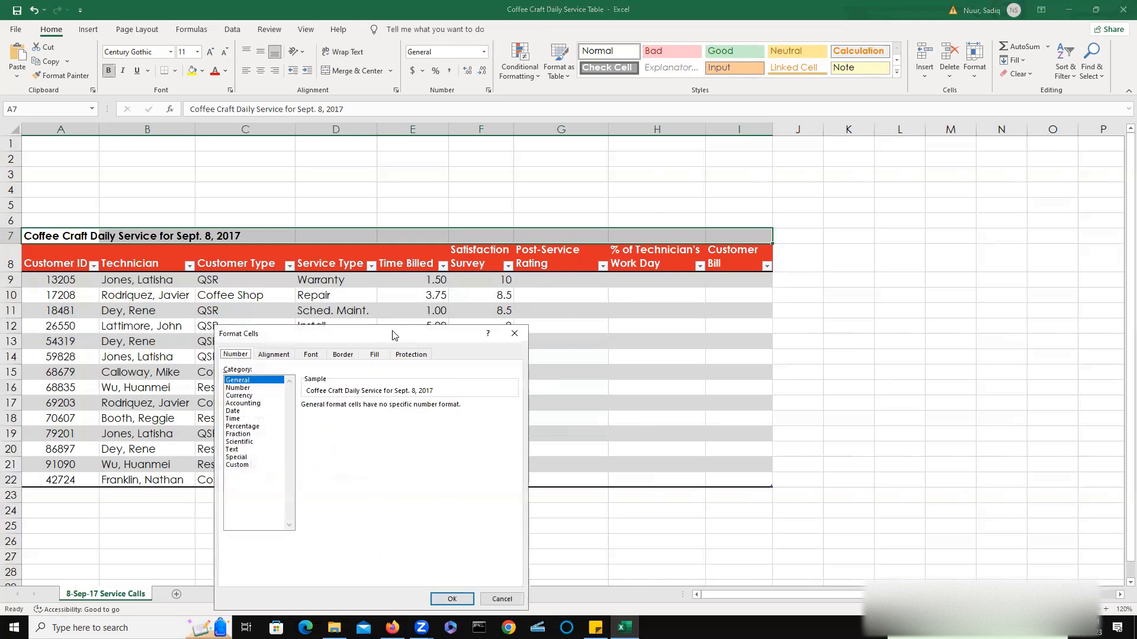
drag(394, 335, 747, 151)
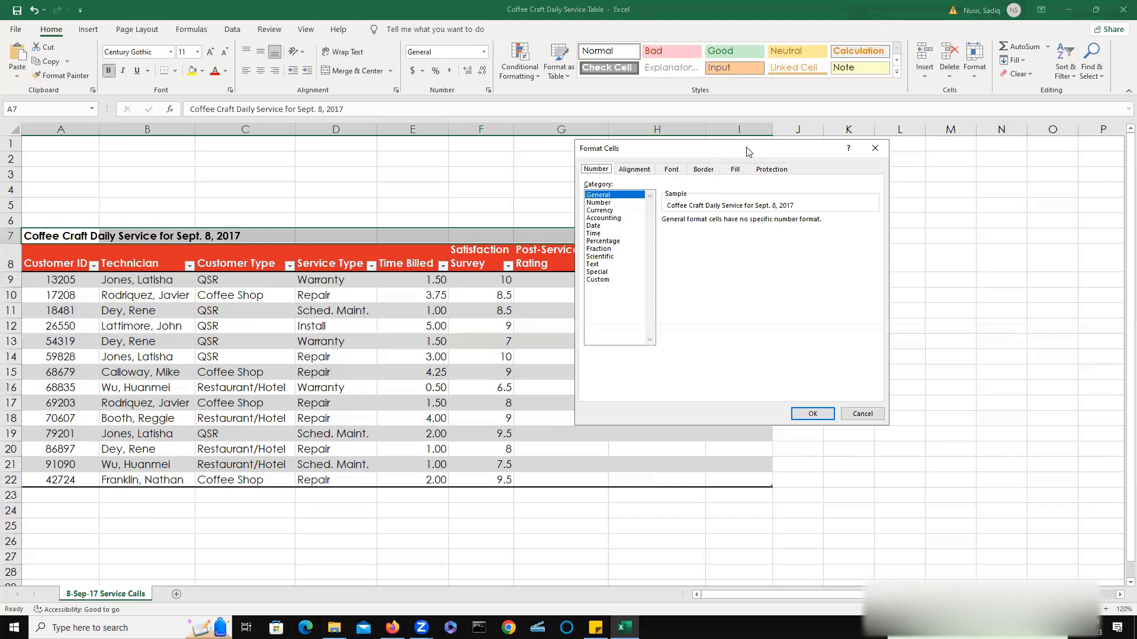
click(632, 172)
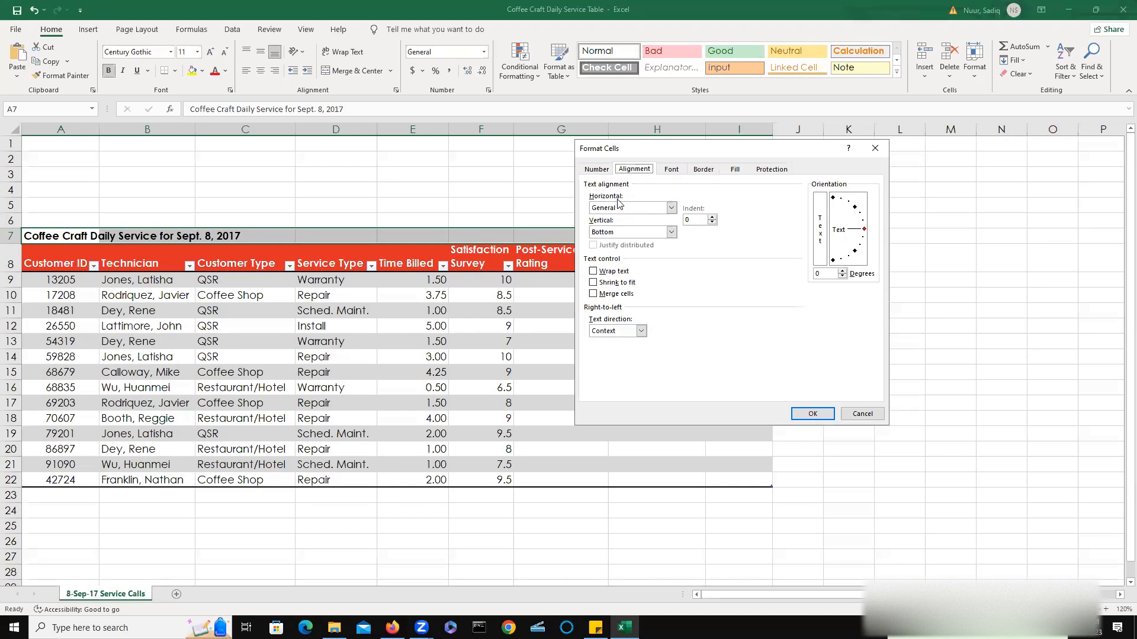
click(672, 209)
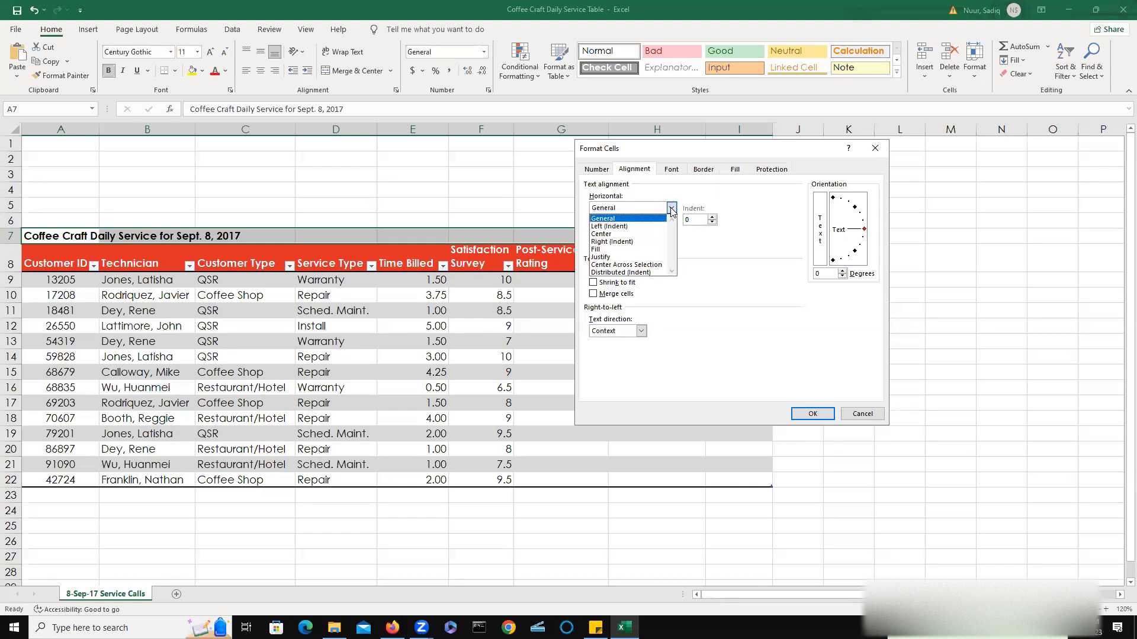
click(621, 268)
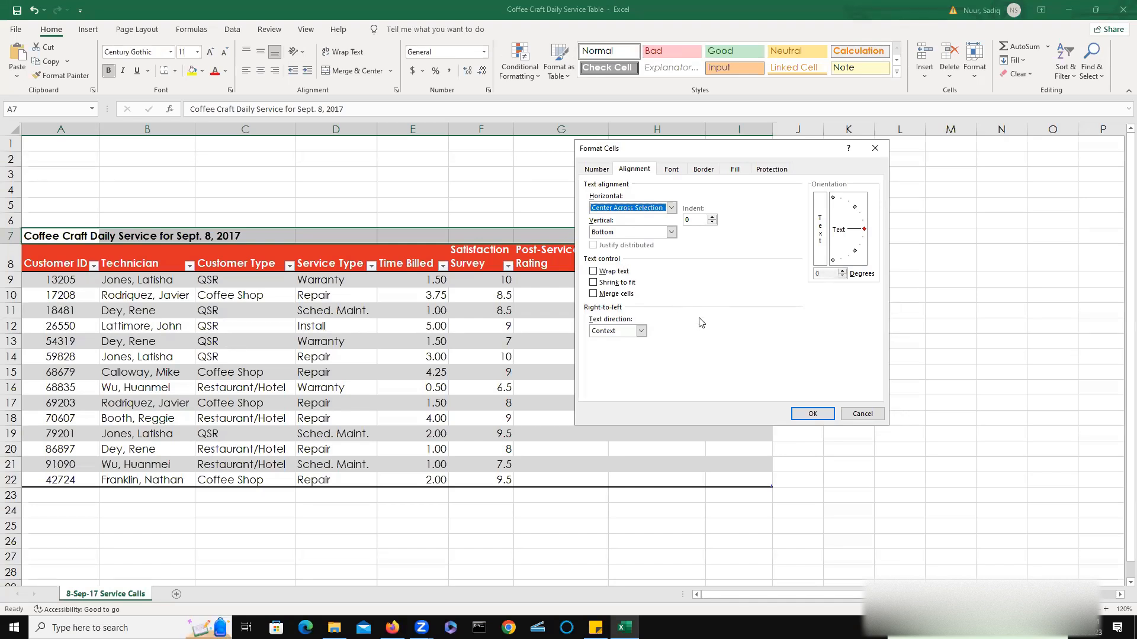
click(829, 416)
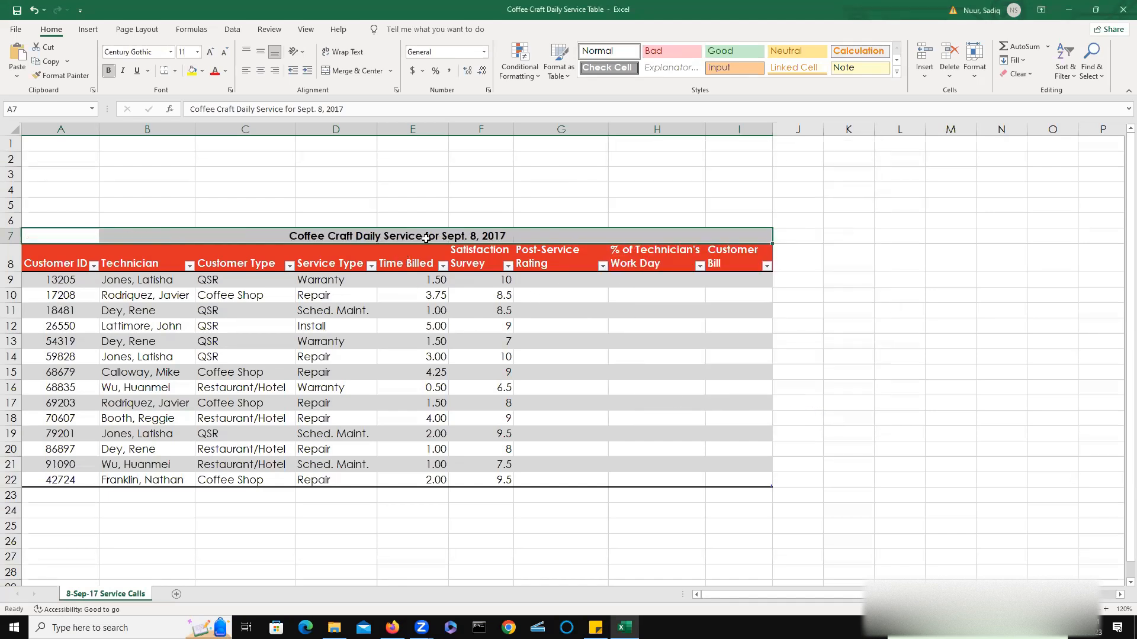
Inspect the title cells across row 7 to check how the centred title is stored.
double_click(554, 239)
click(653, 236)
click(245, 239)
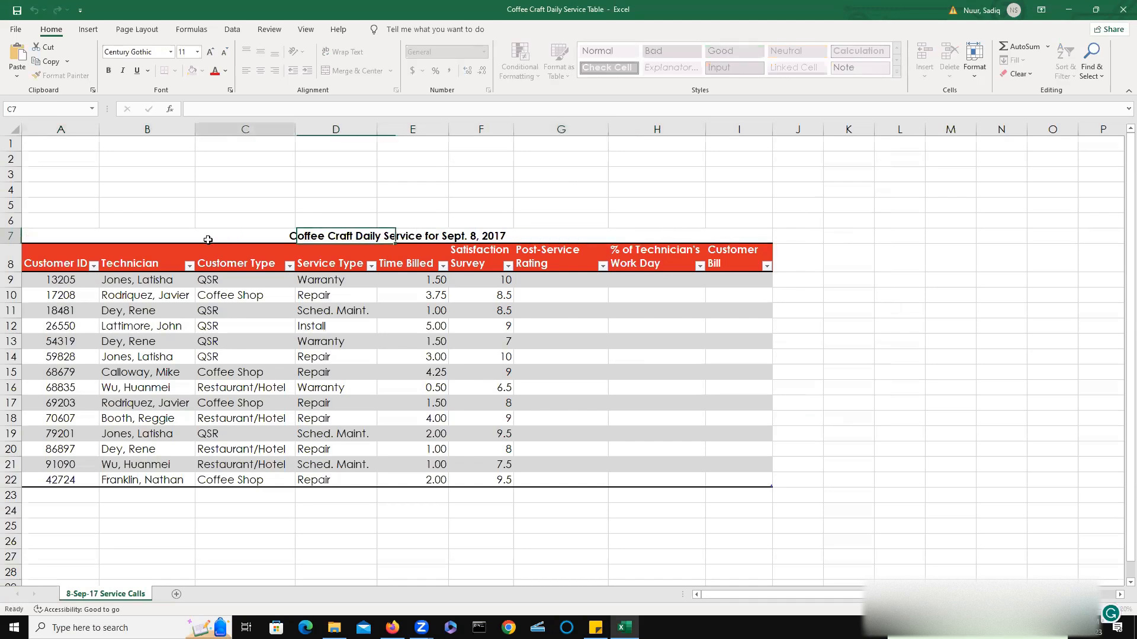
click(148, 238)
double_click(77, 241)
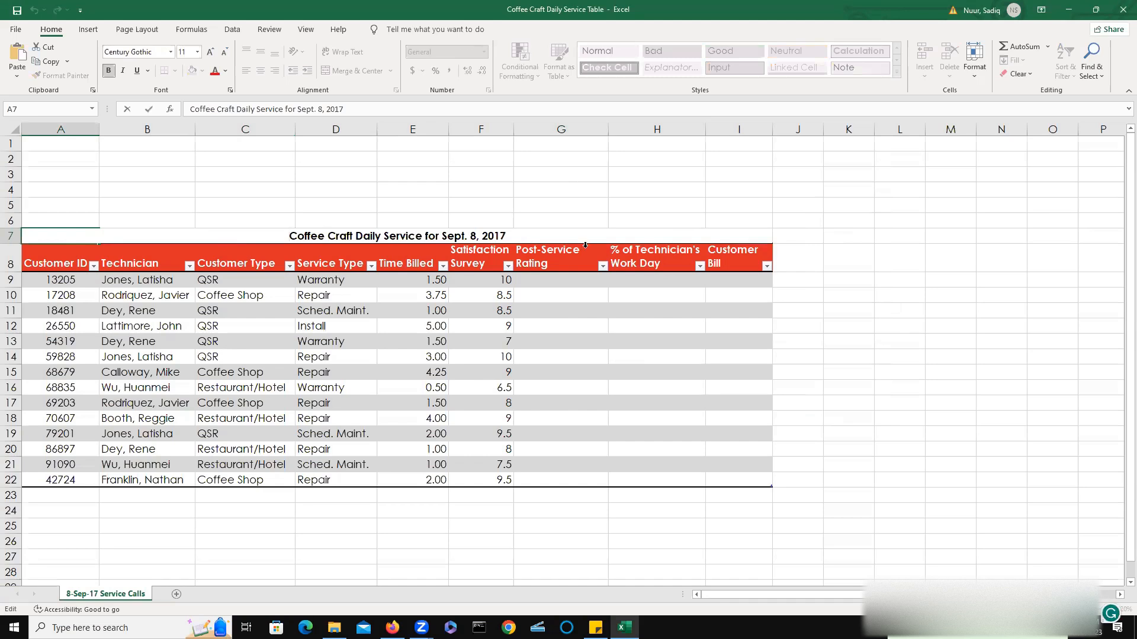
click(943, 325)
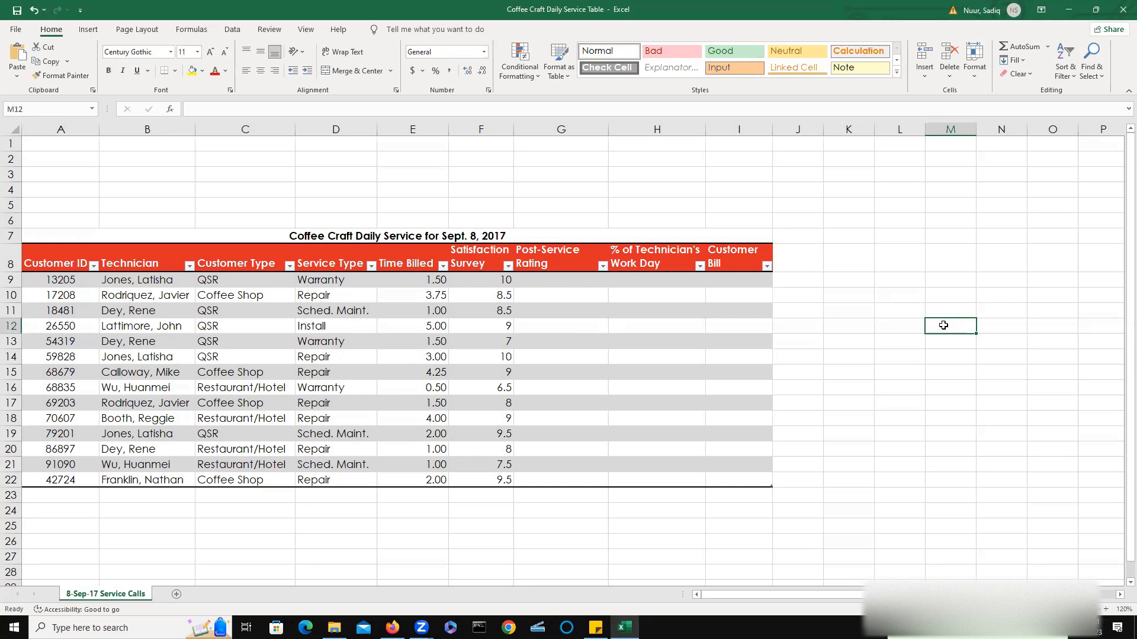
click(149, 238)
click(336, 237)
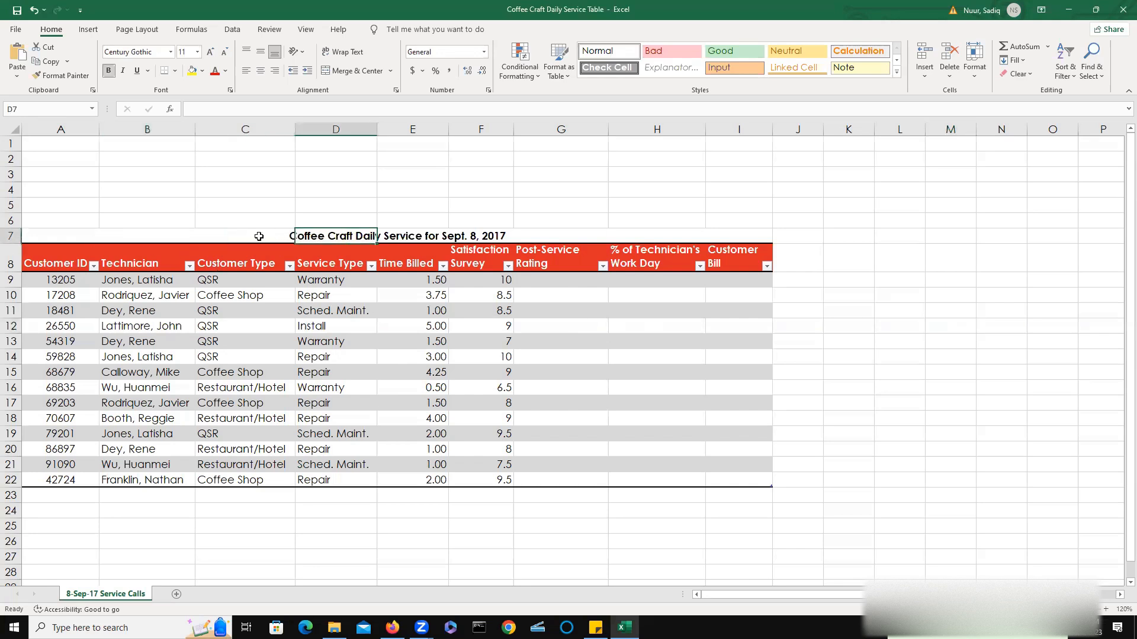
drag(51, 235, 729, 234)
click(730, 234)
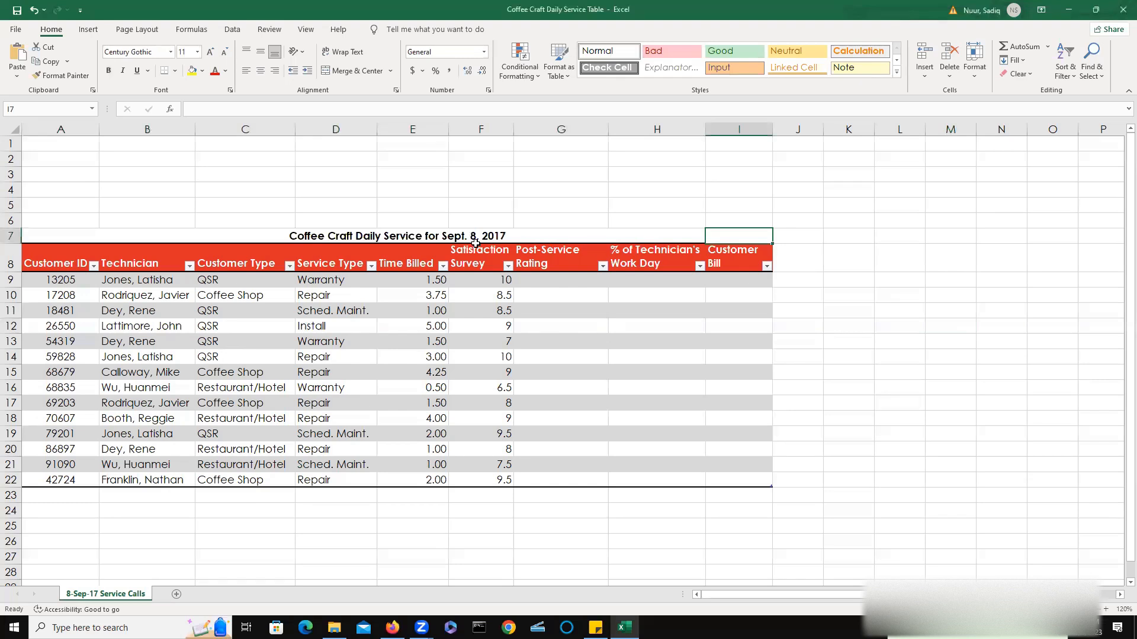
click(60, 235)
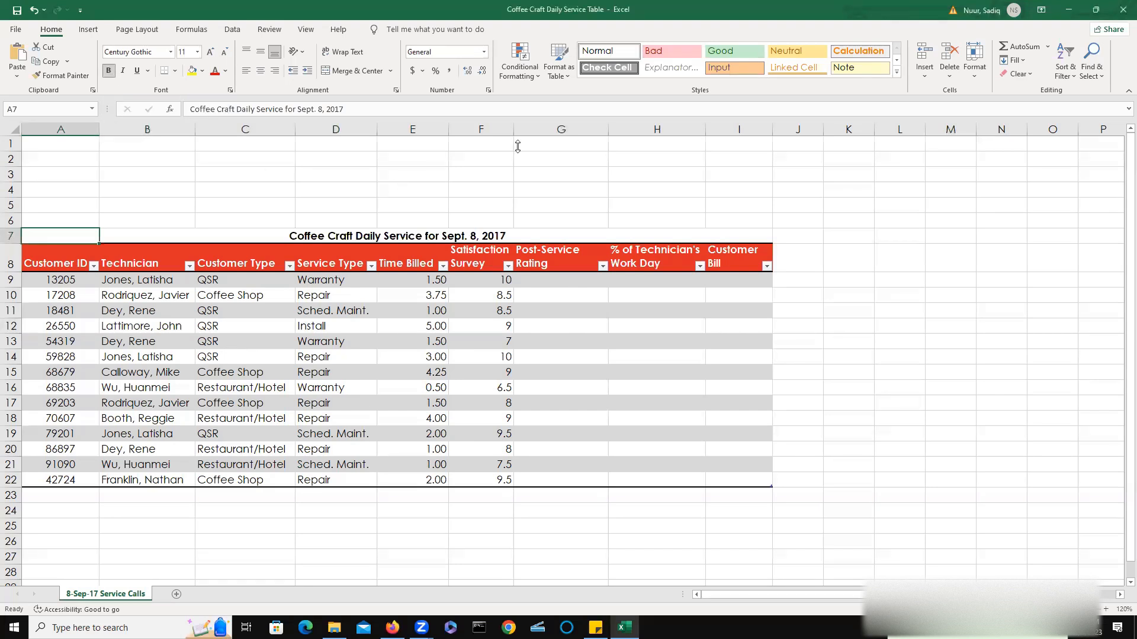
Apply the Title cell style to the title in A7 and make it bold.
click(897, 74)
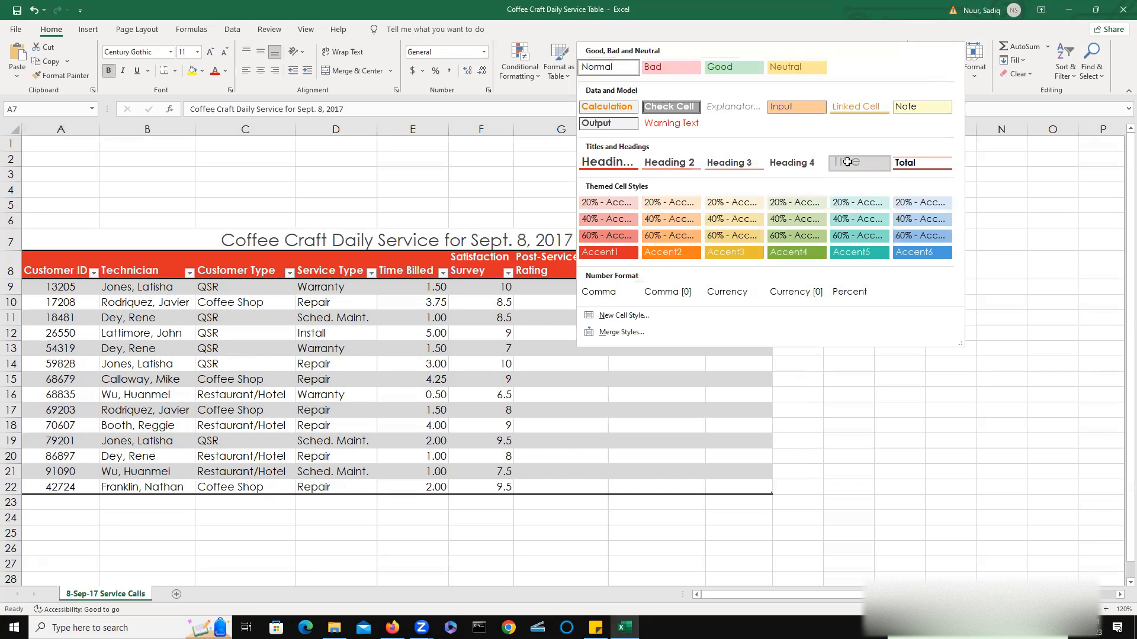
click(847, 165)
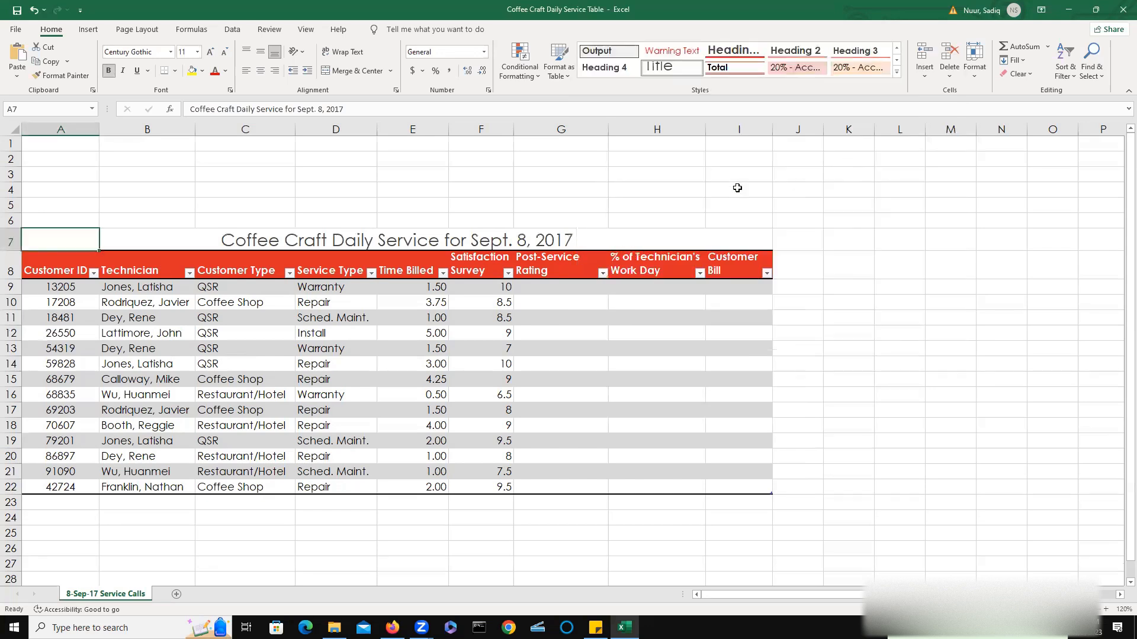
click(108, 70)
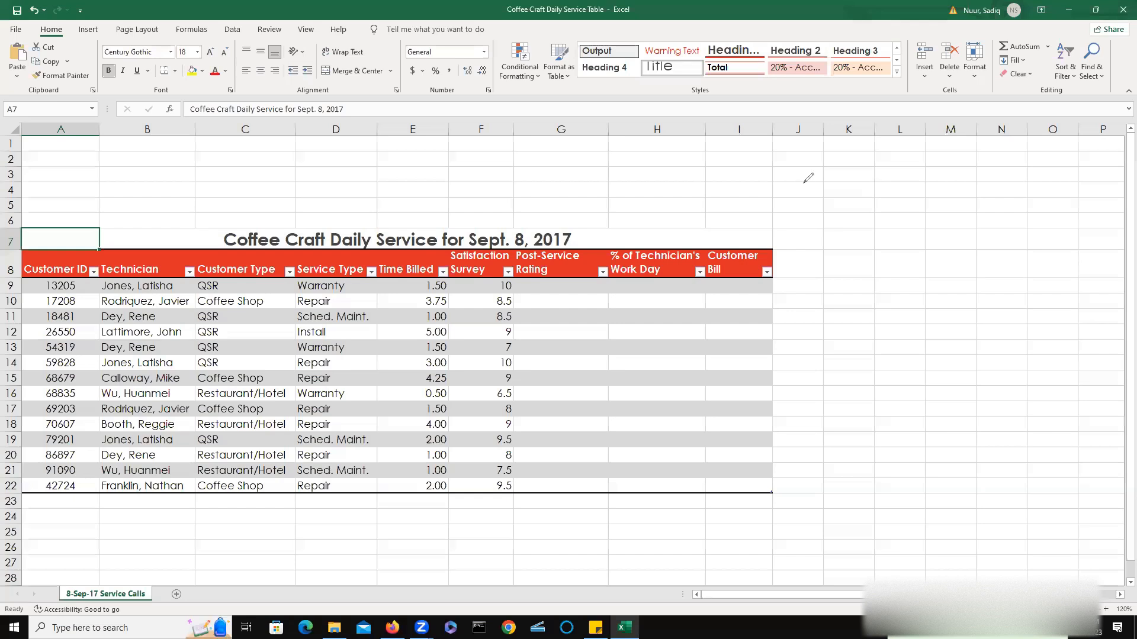
mouse_move(803, 176)
mouse_down()
mouse_move(839, 174)
mouse_move(868, 204)
mouse_move(906, 193)
mouse_up()
mouse_move(905, 175)
mouse_down()
mouse_move(915, 198)
mouse_move(965, 195)
mouse_move(961, 181)
mouse_up()
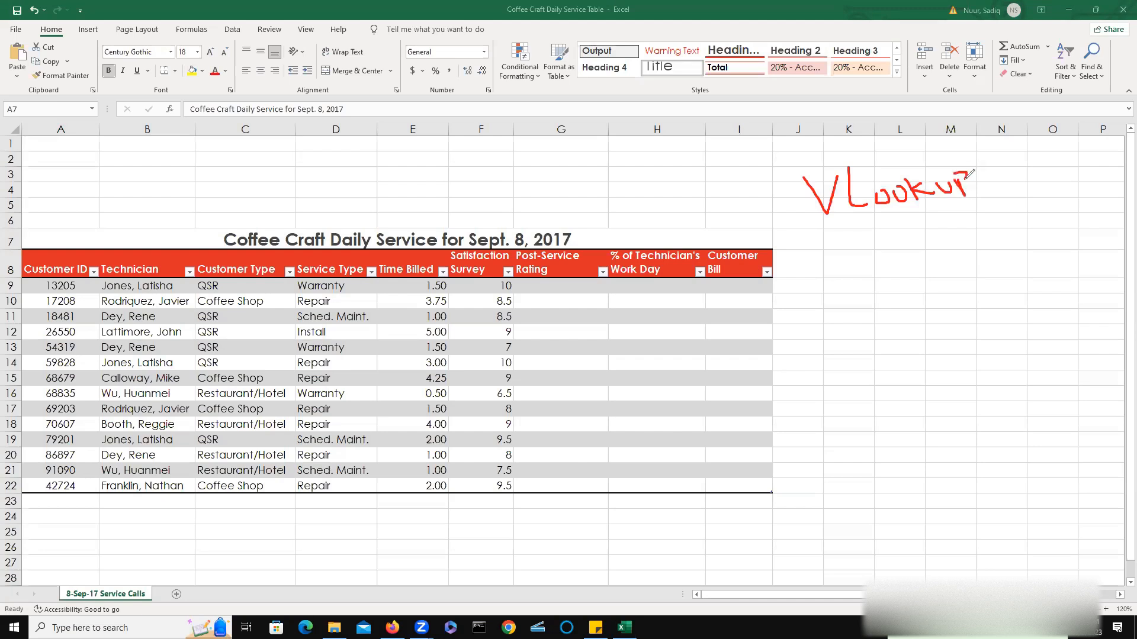
drag(835, 240, 859, 275)
mouse_move(881, 235)
mouse_down()
mouse_move(891, 260)
mouse_move(874, 250)
mouse_move(971, 240)
mouse_move(1001, 206)
mouse_move(995, 220)
mouse_up()
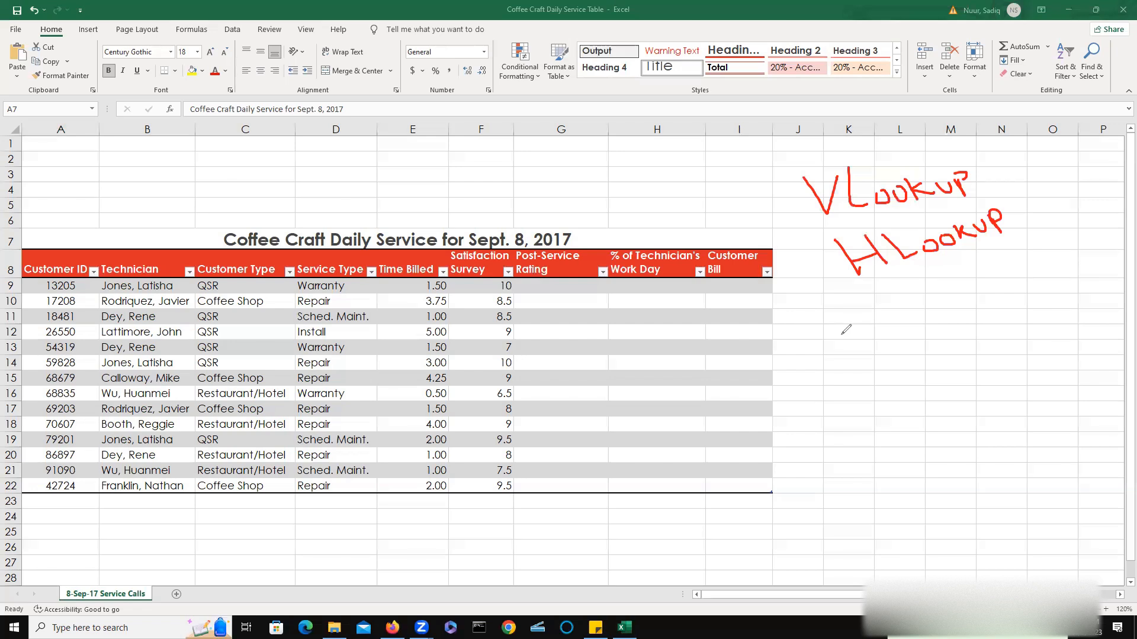
drag(836, 334, 1100, 332)
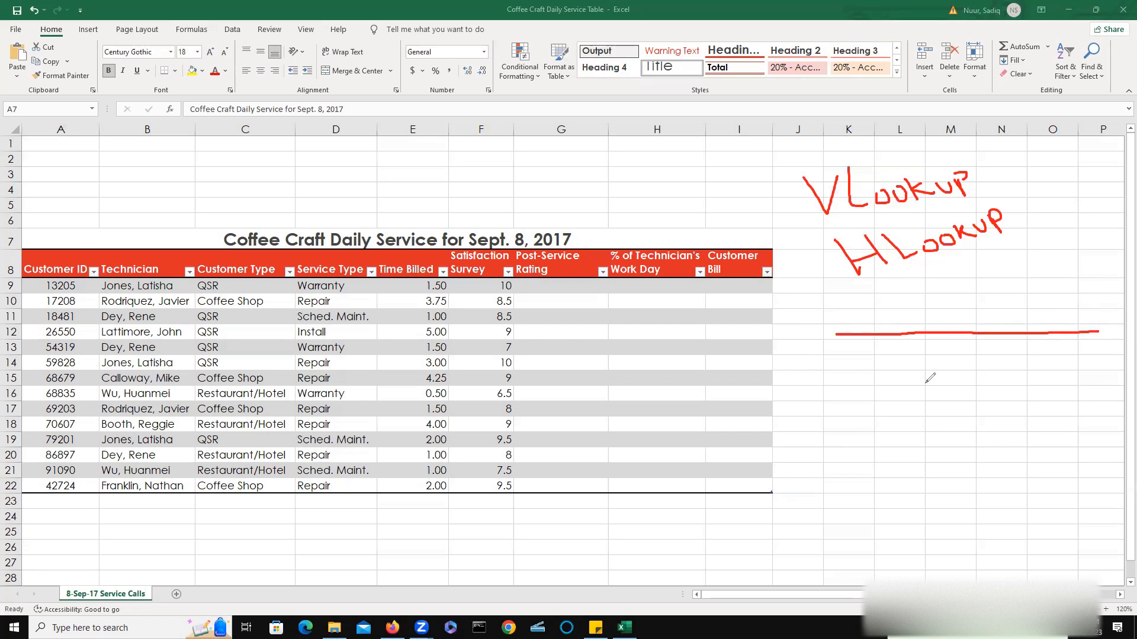
drag(840, 354, 1092, 351)
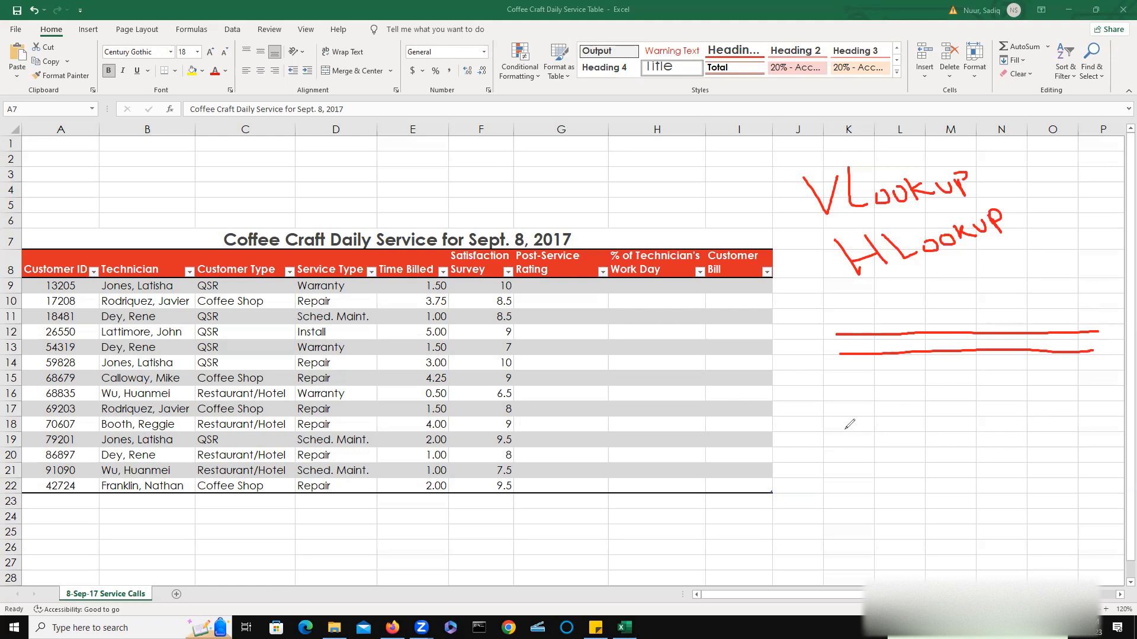
mouse_move(843, 395)
mouse_down()
mouse_move(853, 510)
mouse_move(981, 395)
mouse_move(1002, 463)
mouse_move(960, 517)
mouse_move(891, 523)
mouse_move(853, 510)
mouse_up()
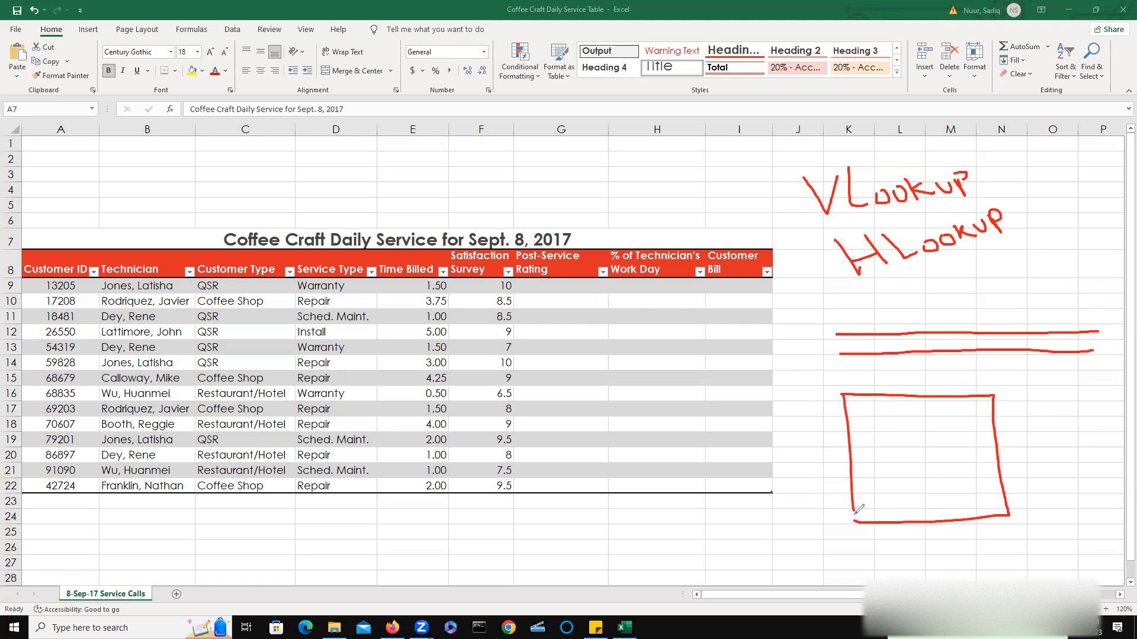
mouse_move(837, 334)
mouse_down()
mouse_move(838, 279)
mouse_move(1107, 279)
mouse_move(1113, 327)
mouse_move(1078, 331)
mouse_up()
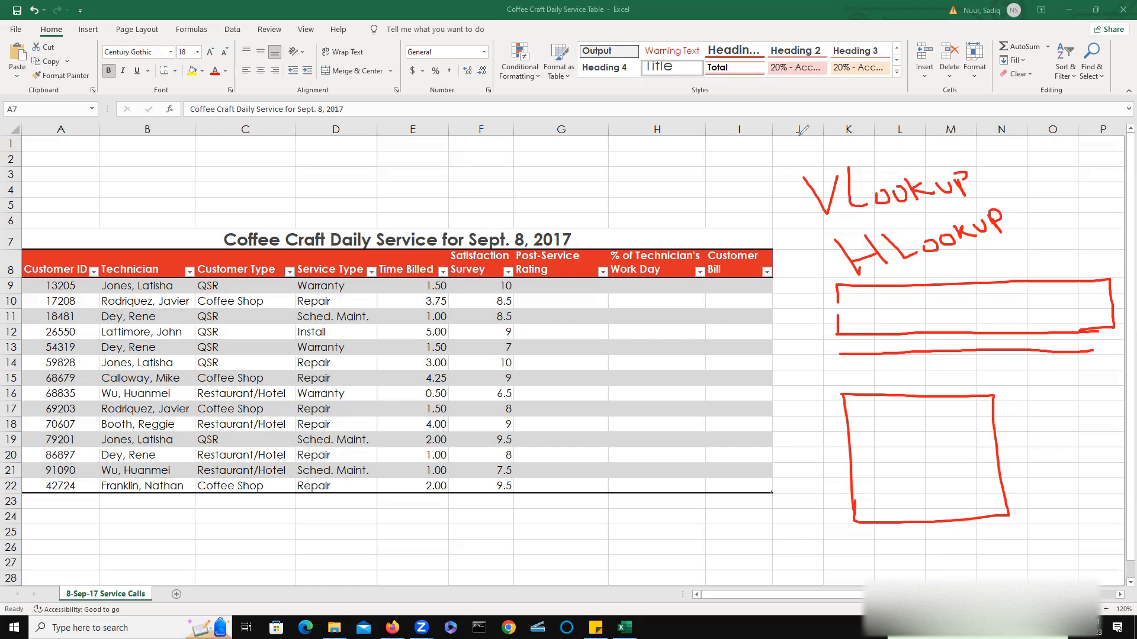
click(714, 98)
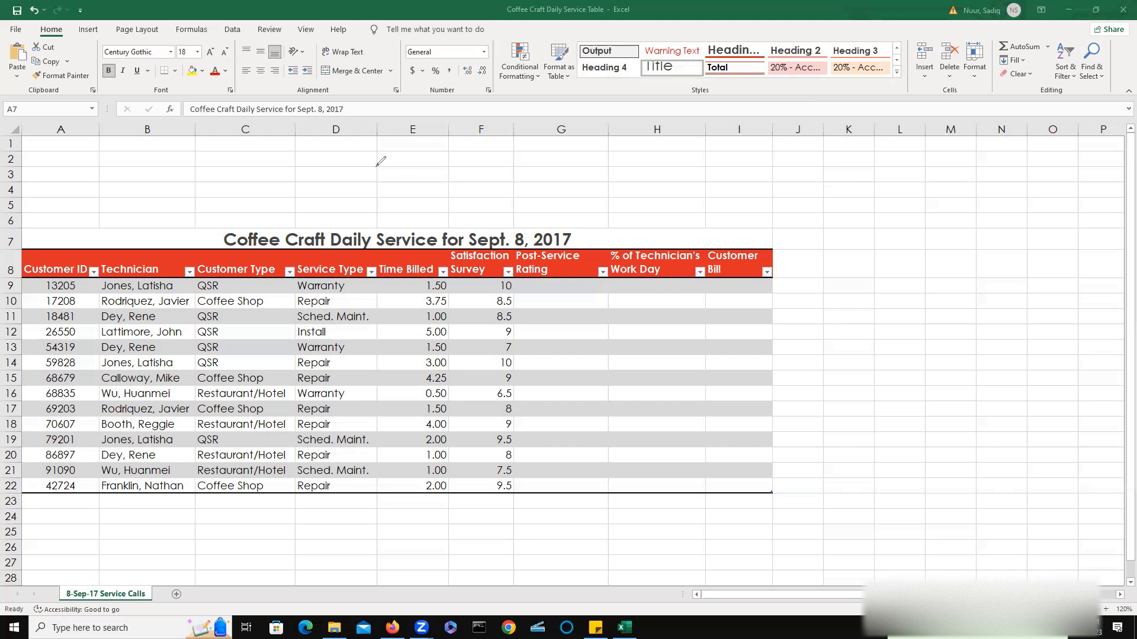
mouse_move(398, 166)
mouse_down()
mouse_move(371, 167)
mouse_move(400, 175)
mouse_move(427, 160)
mouse_move(456, 180)
mouse_up()
mouse_move(460, 172)
mouse_down()
mouse_move(507, 181)
mouse_move(526, 167)
mouse_move(533, 186)
mouse_move(537, 168)
mouse_move(560, 199)
mouse_move(606, 182)
mouse_move(647, 190)
mouse_move(653, 205)
mouse_move(653, 193)
mouse_move(677, 198)
mouse_move(695, 181)
mouse_move(755, 201)
mouse_move(792, 176)
mouse_move(788, 197)
mouse_move(889, 188)
mouse_up()
drag(890, 178, 932, 180)
drag(938, 173, 945, 181)
mouse_move(950, 171)
mouse_down()
mouse_move(957, 206)
mouse_move(934, 200)
mouse_up()
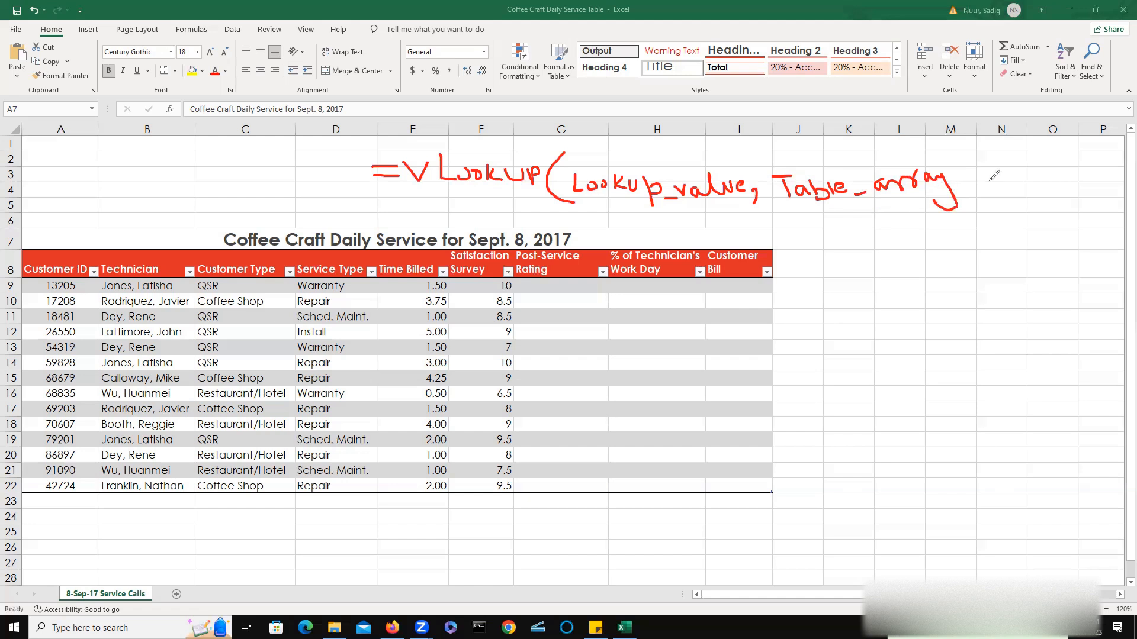
mouse_move(964, 177)
mouse_down()
mouse_move(1004, 169)
mouse_move(1007, 192)
mouse_move(1072, 189)
mouse_move(1093, 173)
mouse_up()
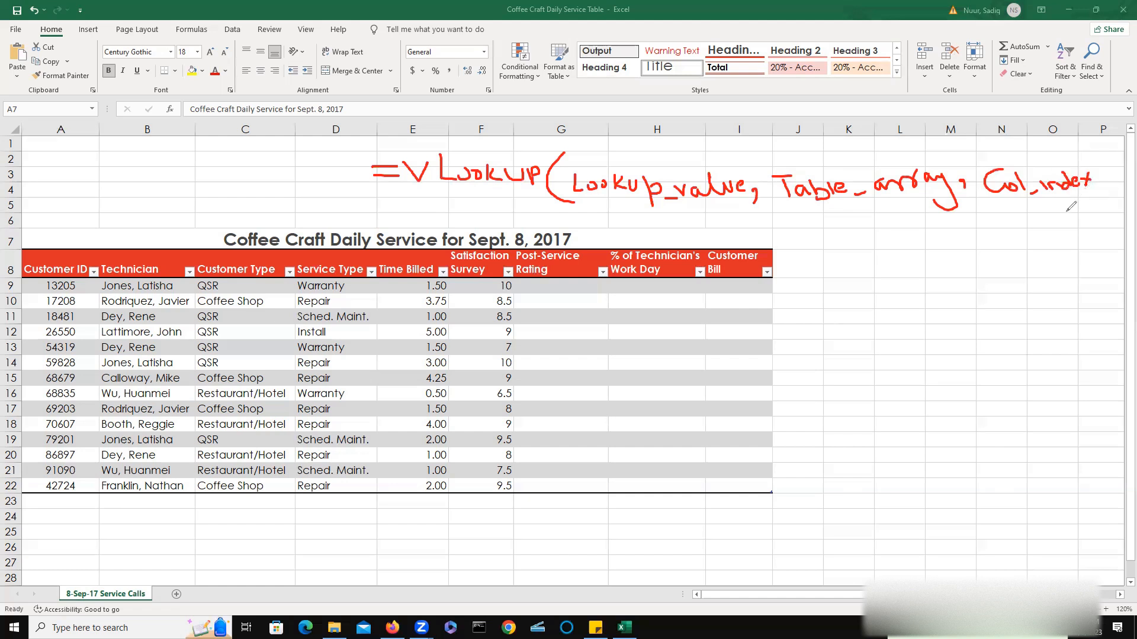
mouse_move(1094, 181)
mouse_down()
mouse_move(1073, 213)
mouse_move(1106, 202)
mouse_up()
mouse_move(1093, 148)
mouse_down()
mouse_move(1126, 177)
mouse_move(1119, 240)
mouse_up()
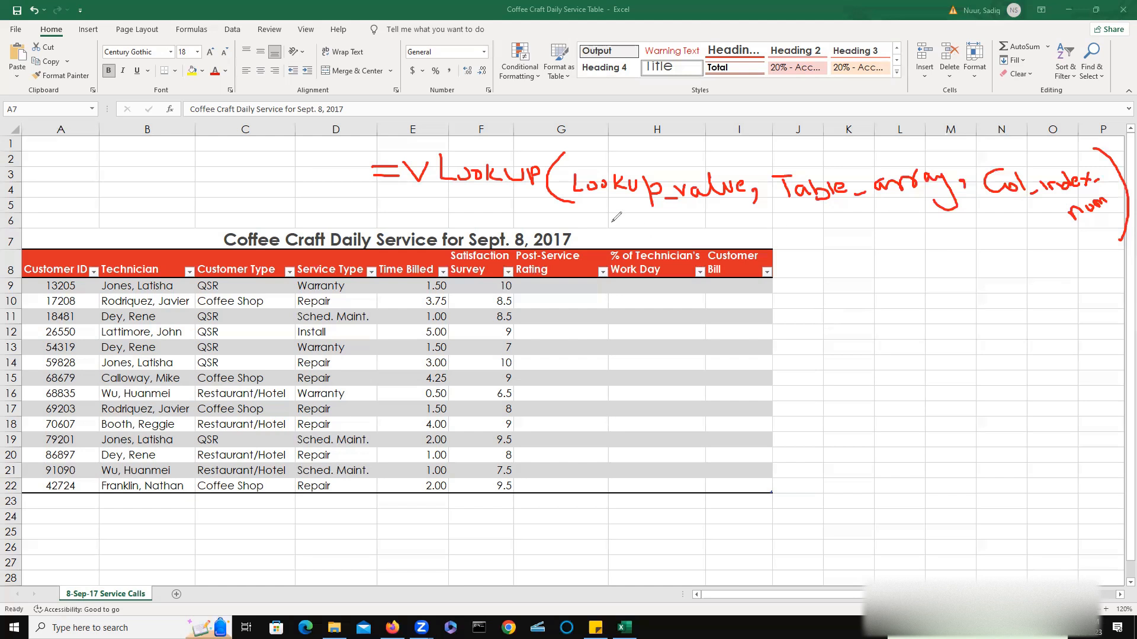
drag(605, 217, 709, 209)
drag(823, 217, 916, 207)
mouse_move(997, 210)
mouse_down()
mouse_move(1060, 214)
mouse_move(1069, 233)
mouse_up()
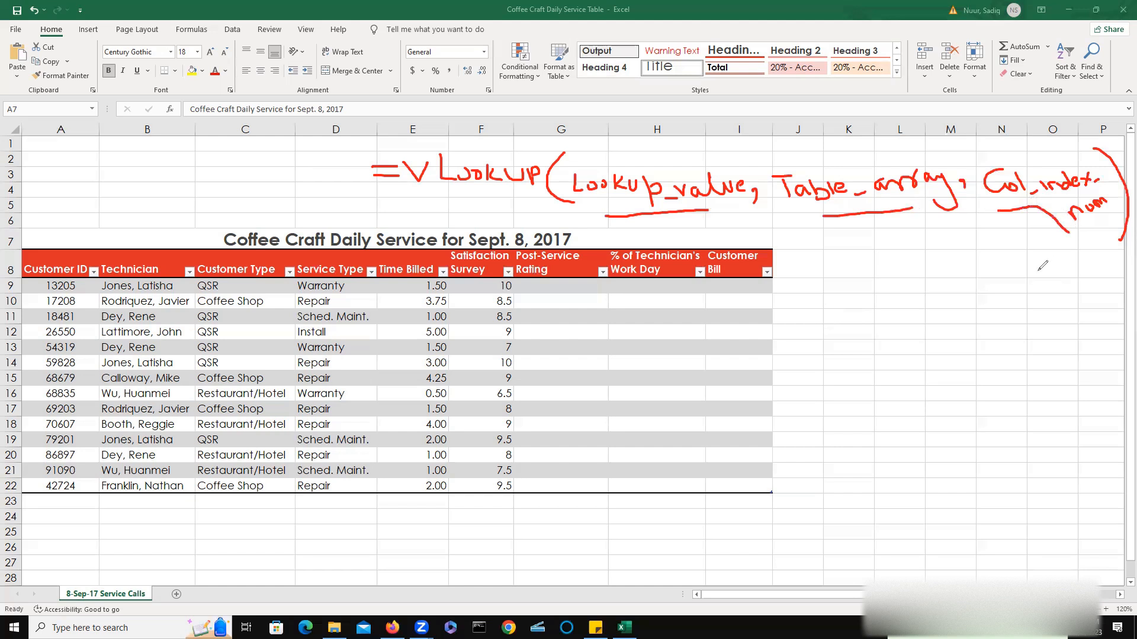
click(739, 112)
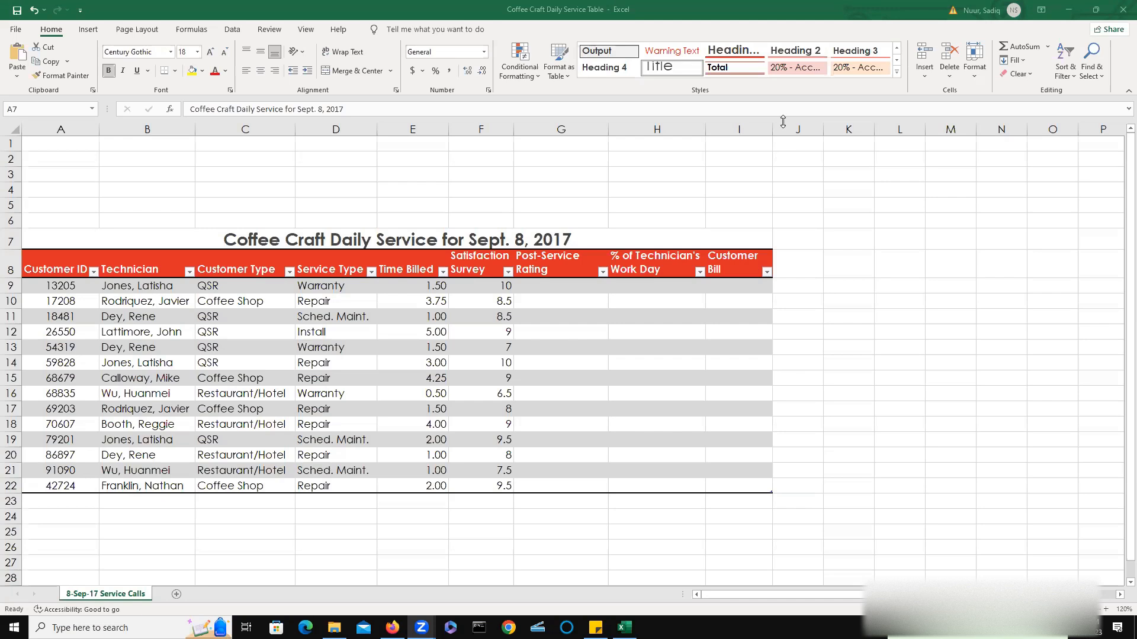
Widen column M.
click(898, 145)
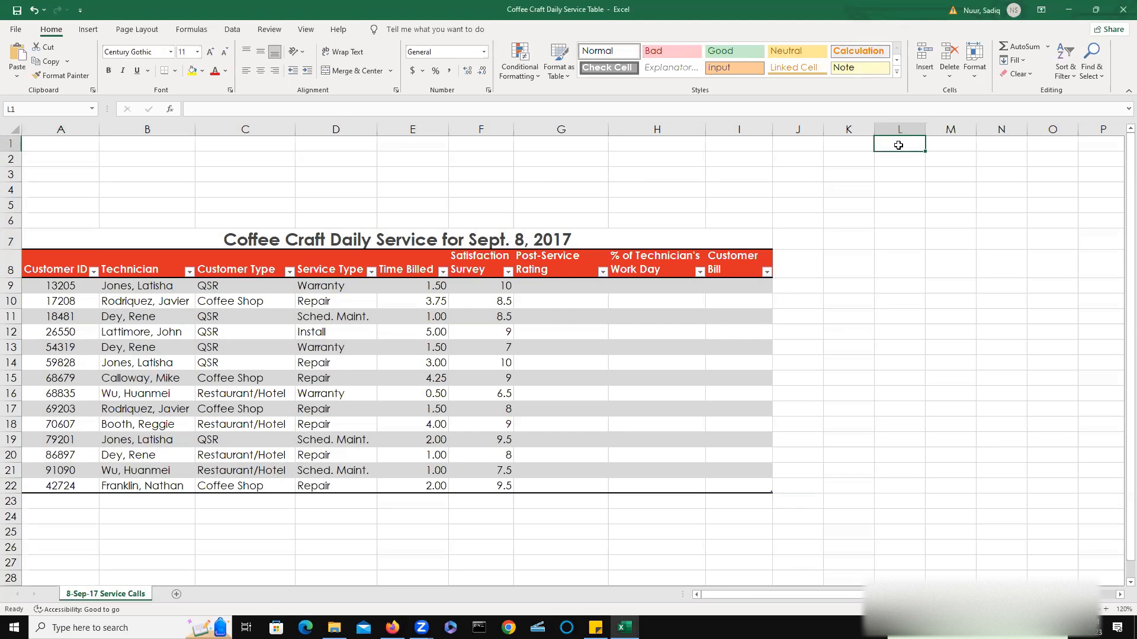
click(949, 129)
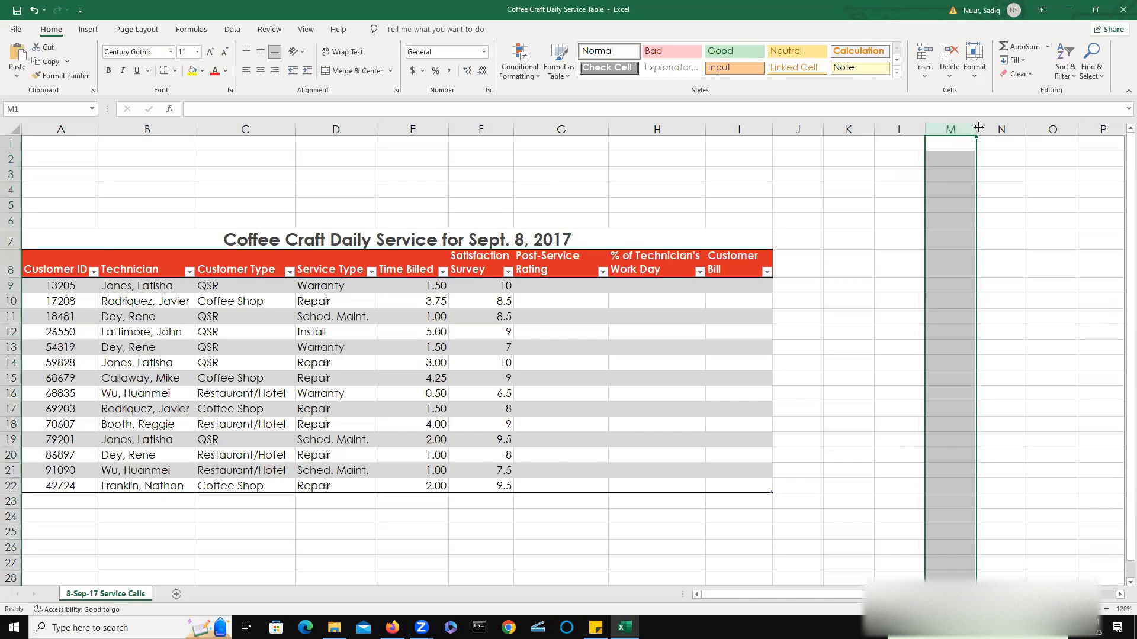
drag(979, 129, 1023, 132)
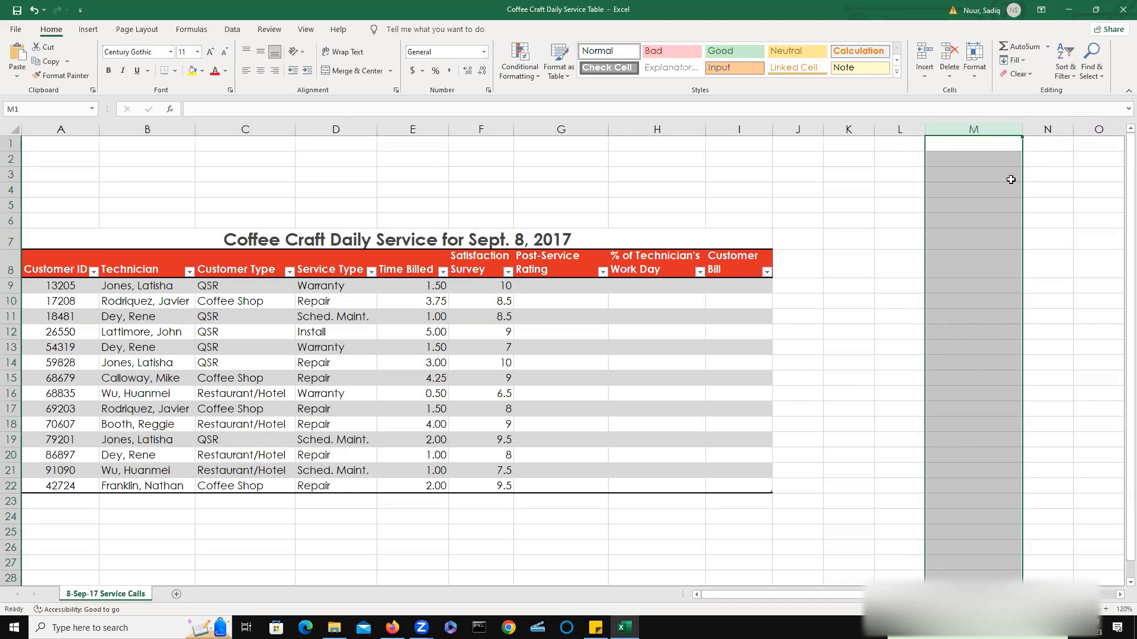
Enter the heading Rating Table in cell L1.
click(898, 148)
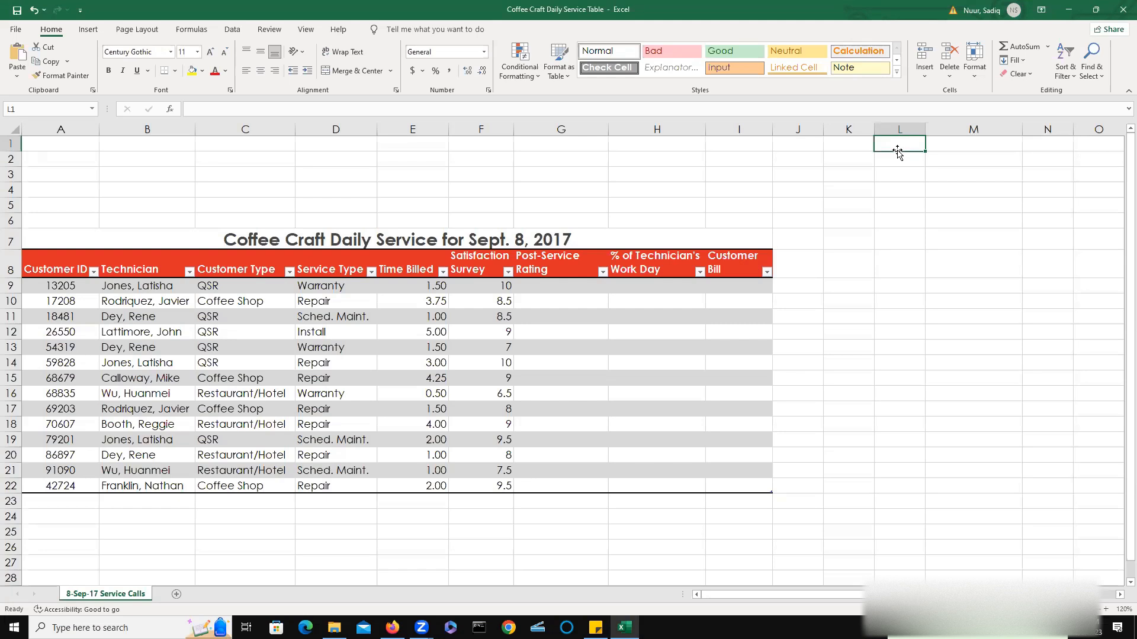
text(R)
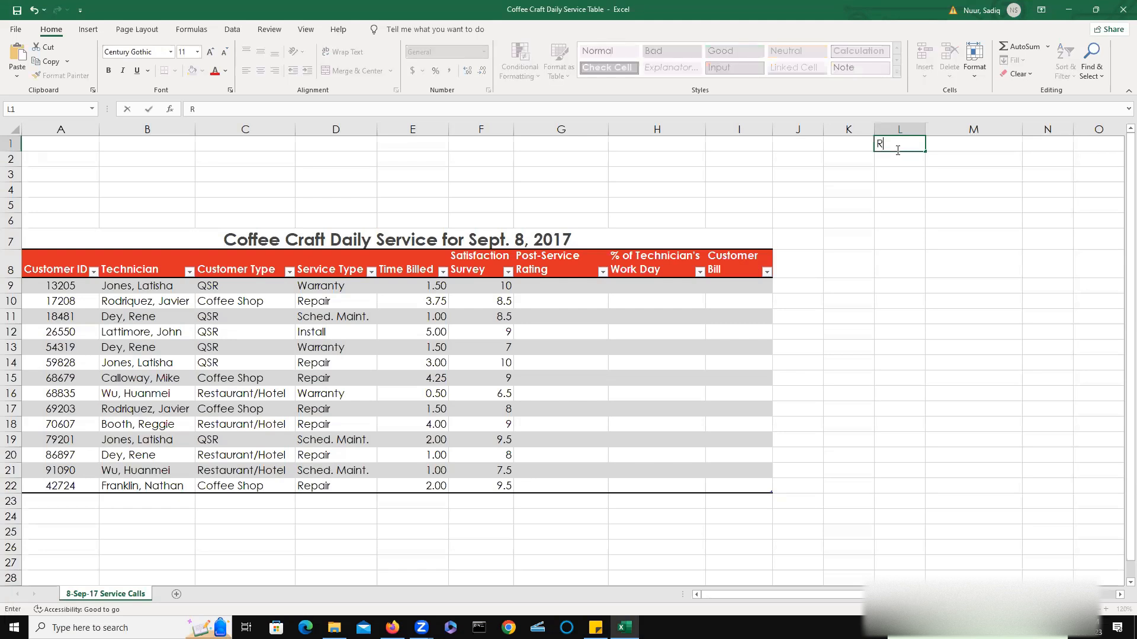
text(ating Table)
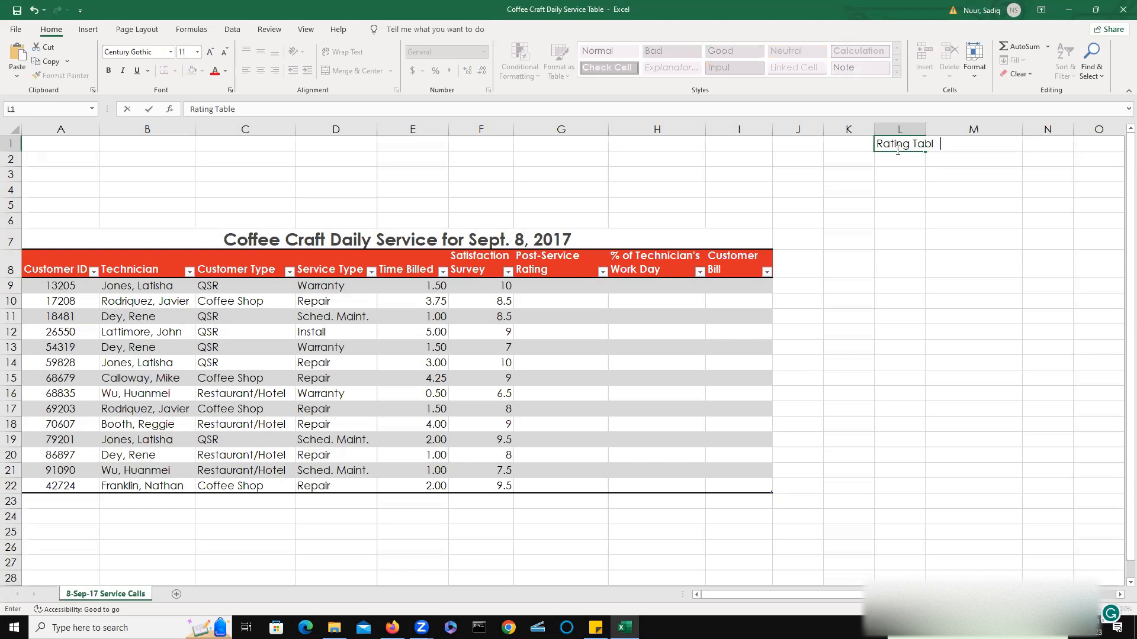
key(Return)
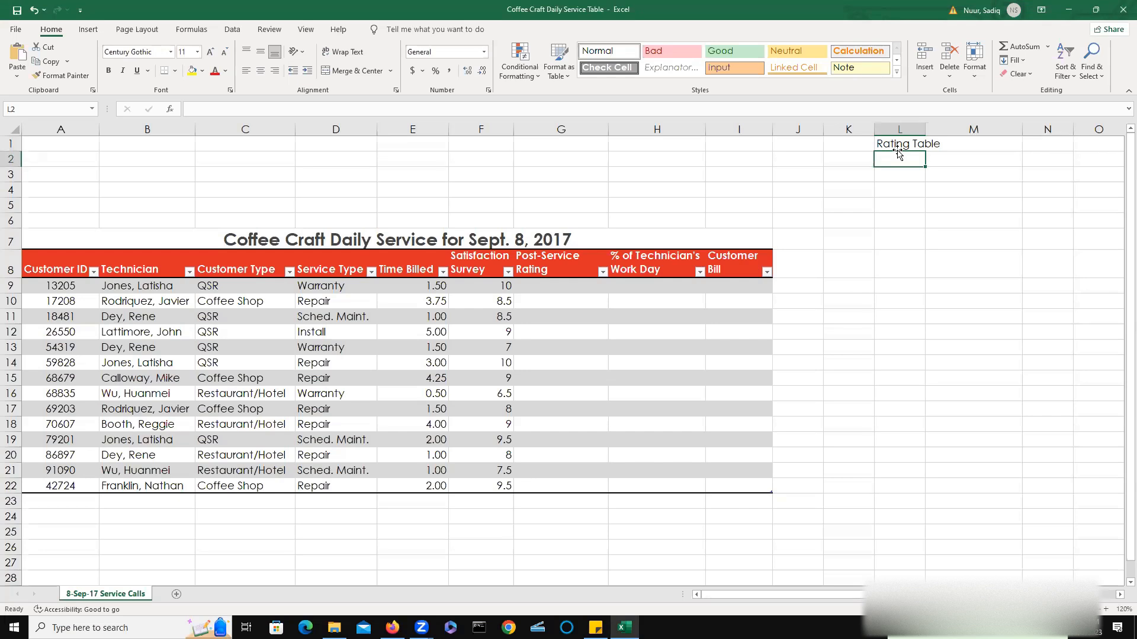
Apply the Title cell style to the Rating Table heading in L1.
click(891, 145)
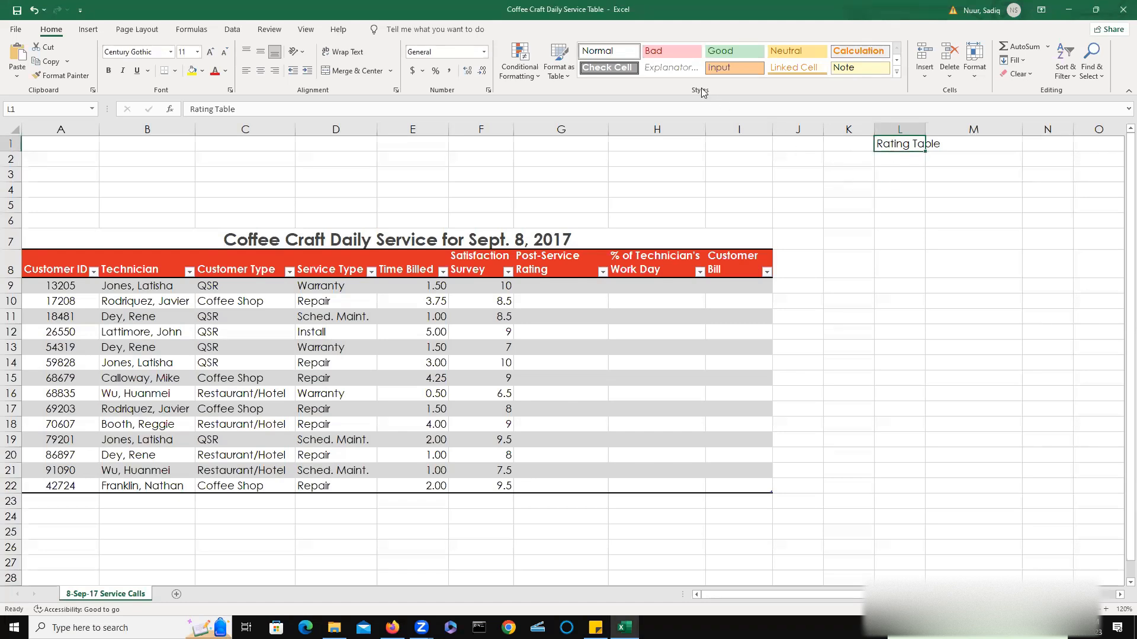
click(897, 74)
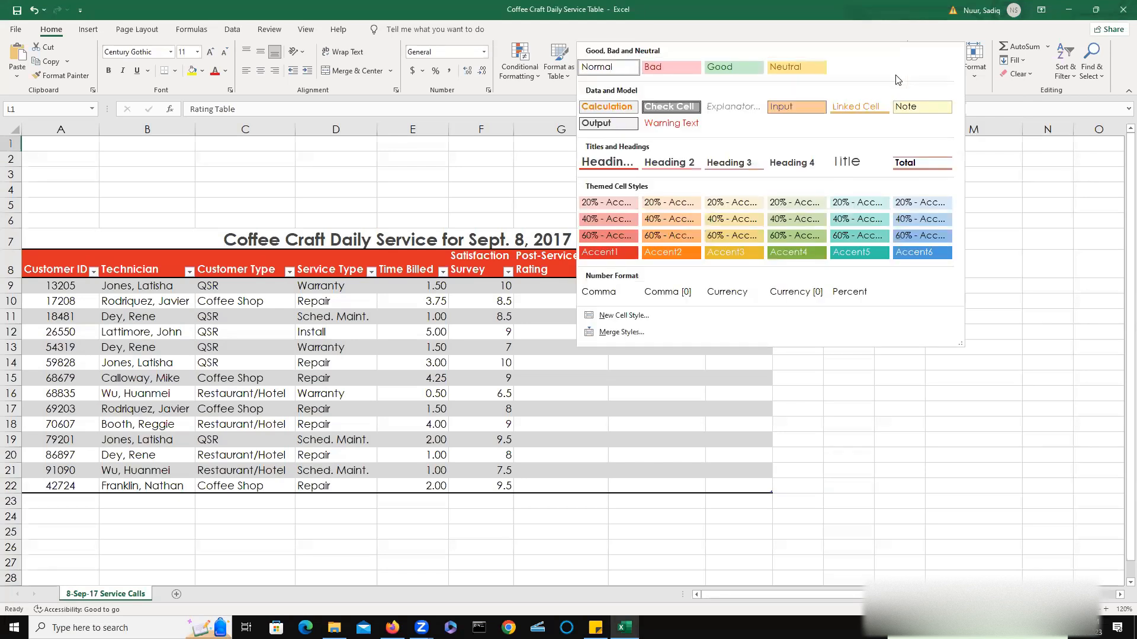
click(847, 164)
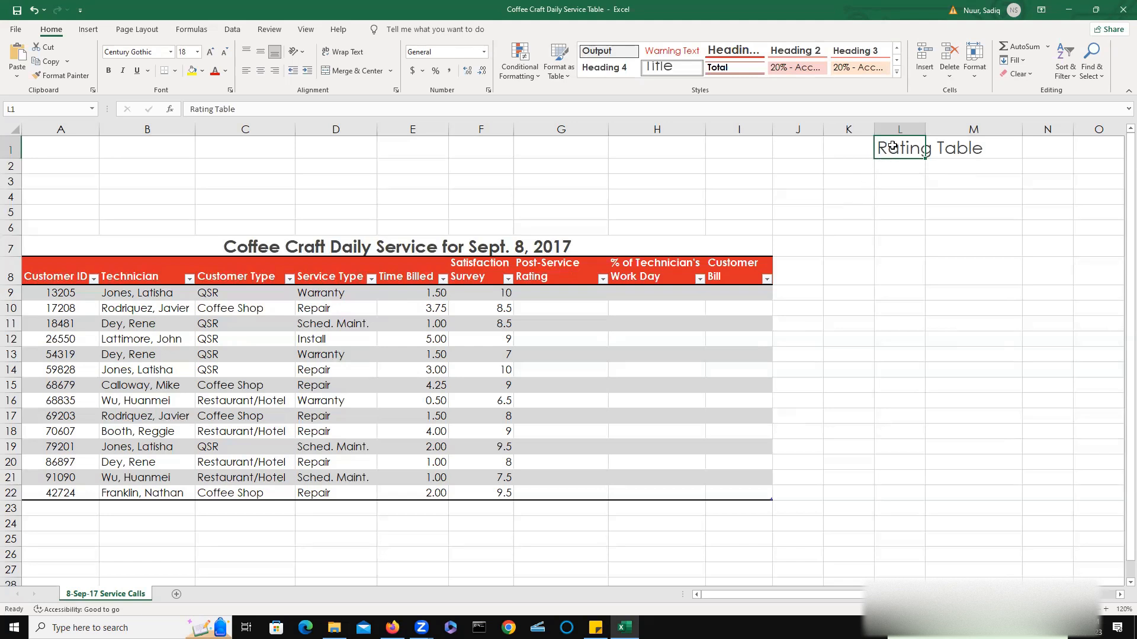
Center the Rating Table heading across L1 to M1 using Center Across Selection.
drag(943, 146, 957, 146)
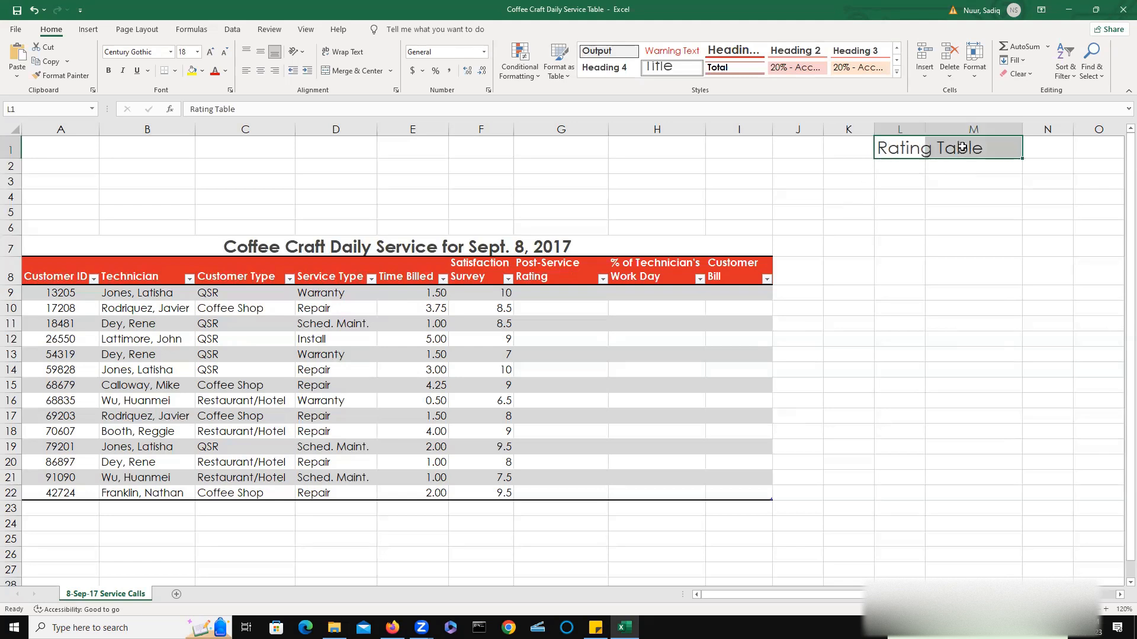
right_click(955, 147)
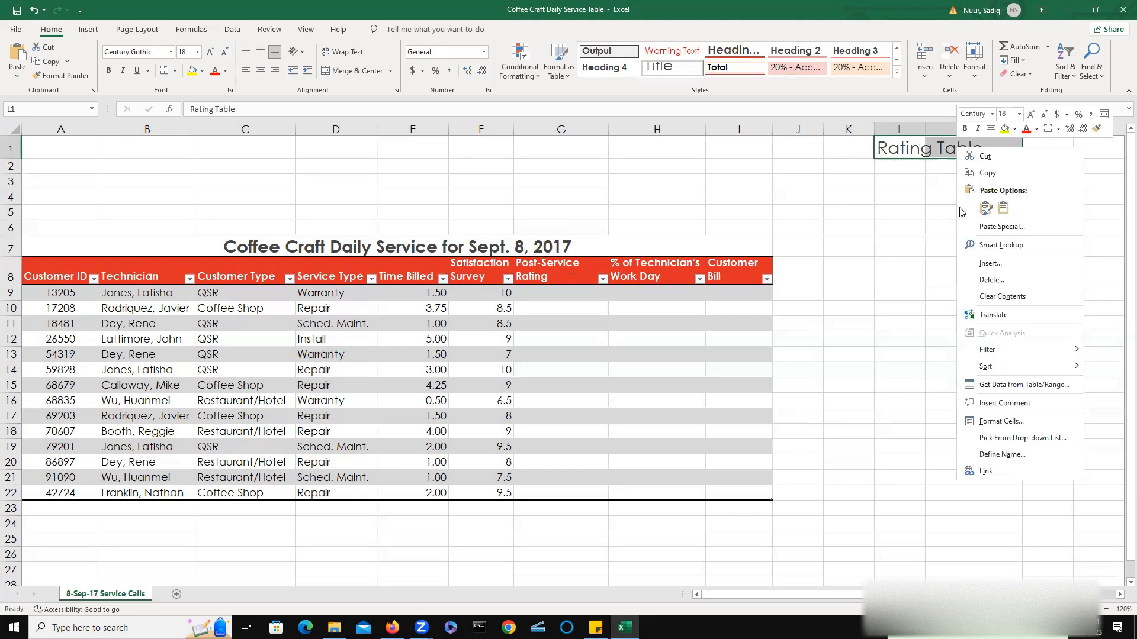
click(1002, 421)
drag(932, 278, 628, 190)
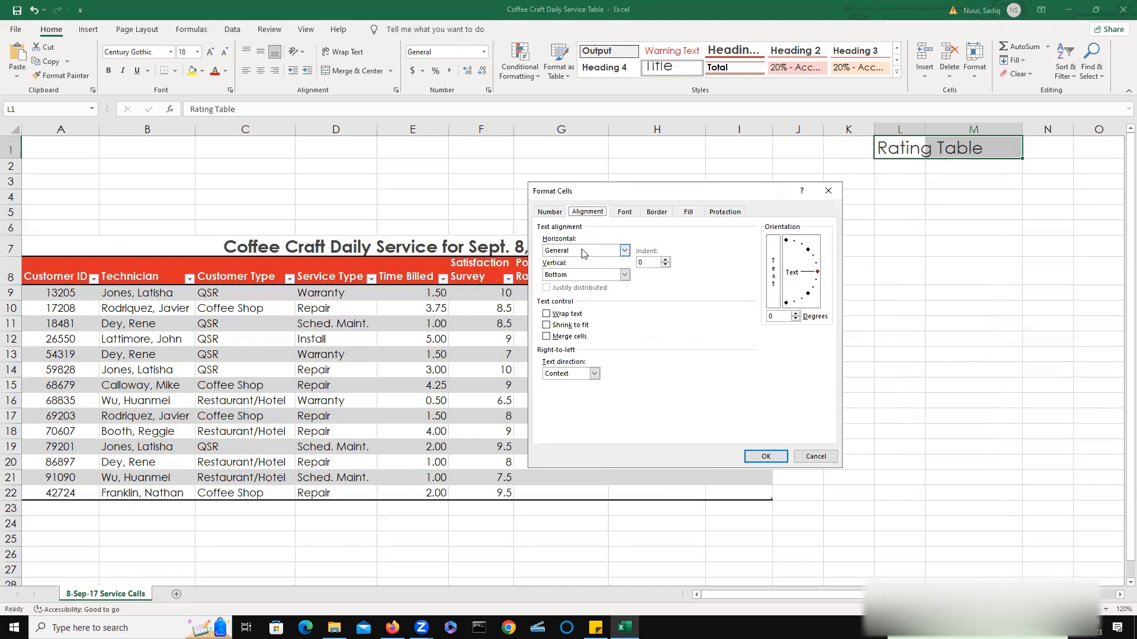
click(625, 251)
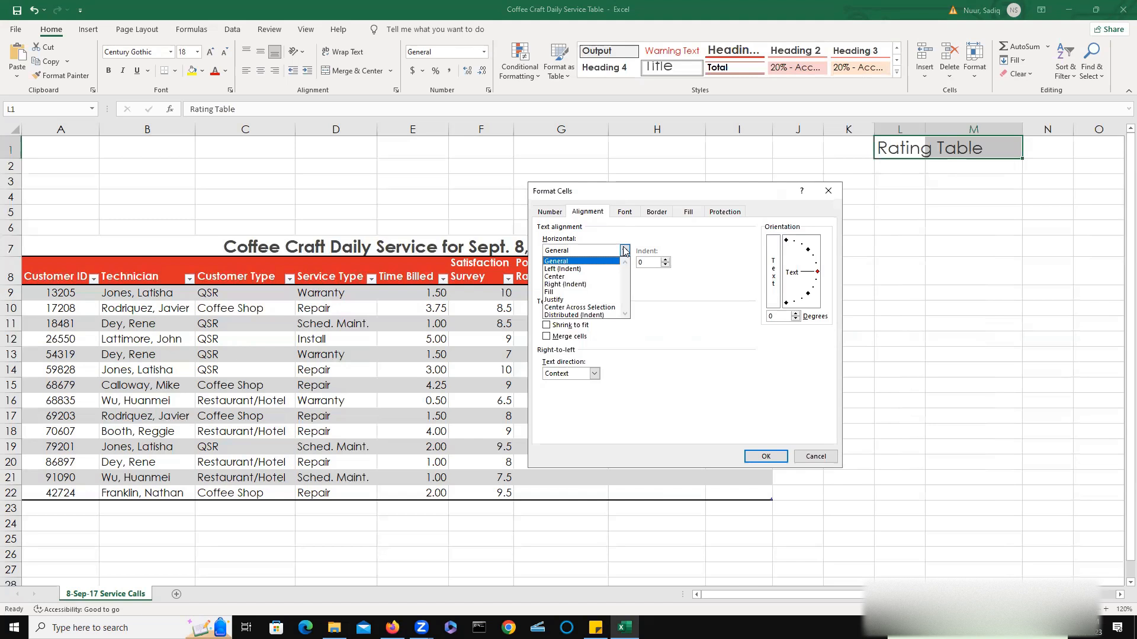
click(603, 308)
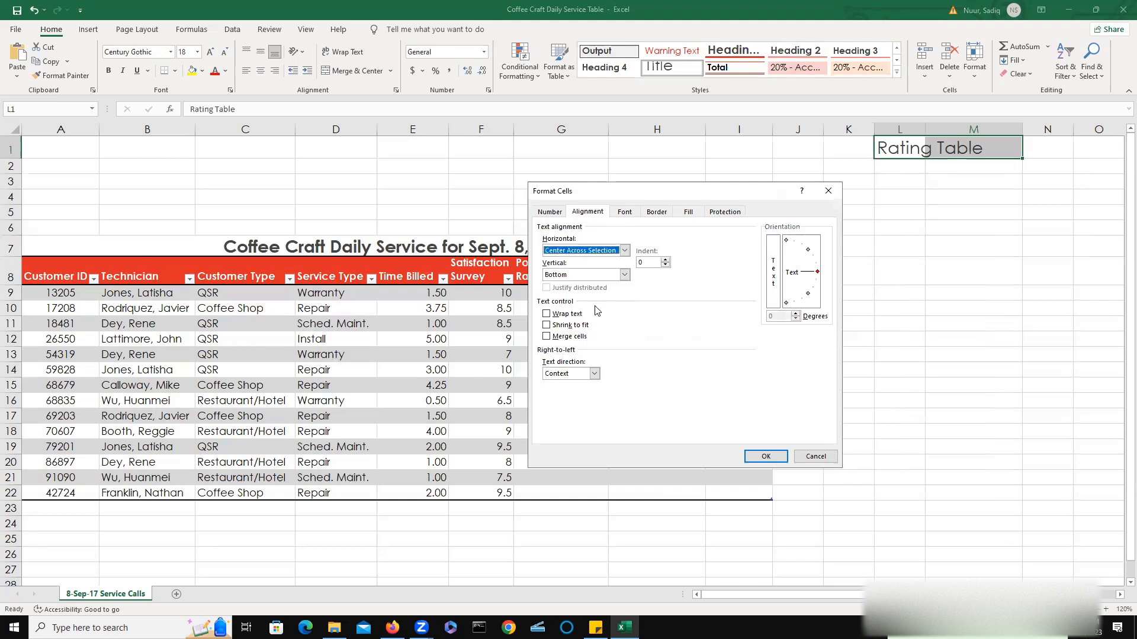
click(764, 456)
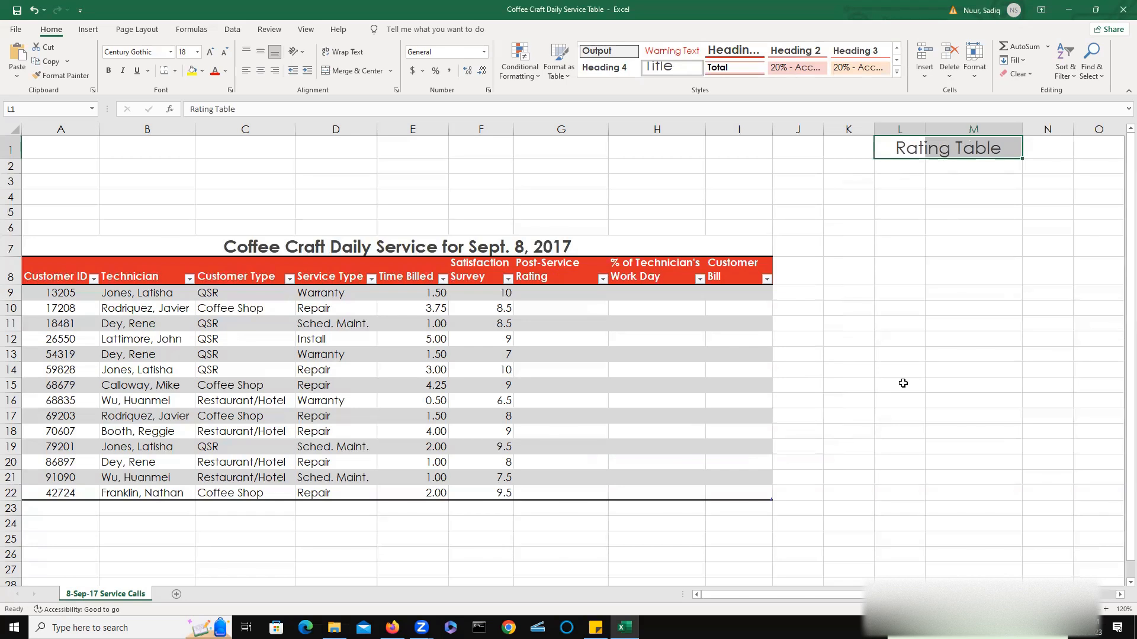
Enter the column headers Survey in L2 and Rating in M2.
click(891, 168)
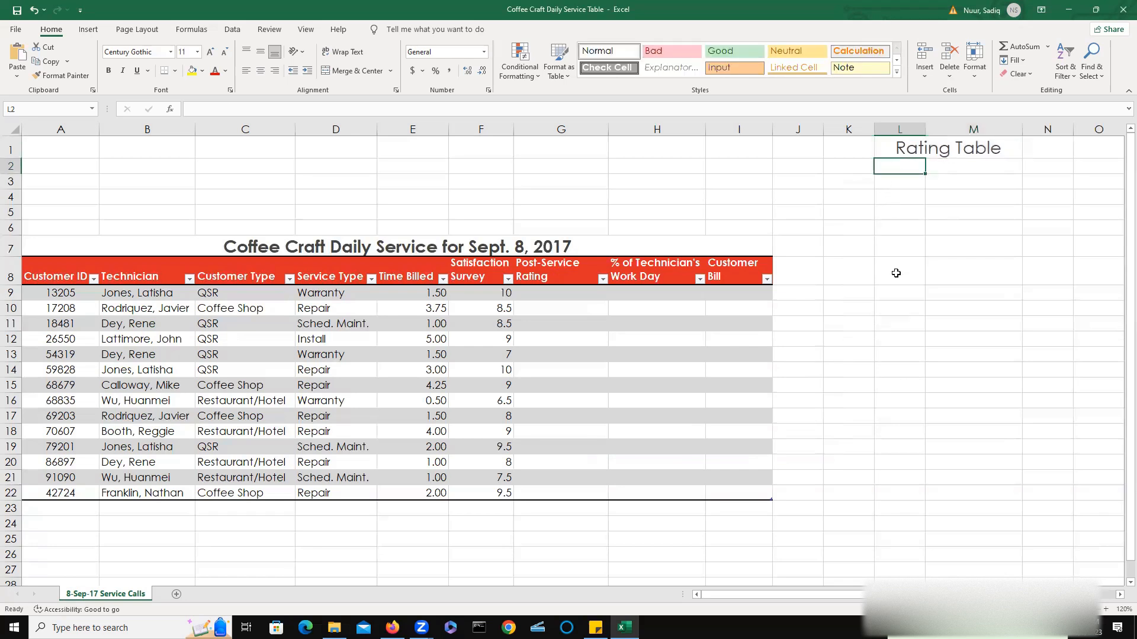
text(U)
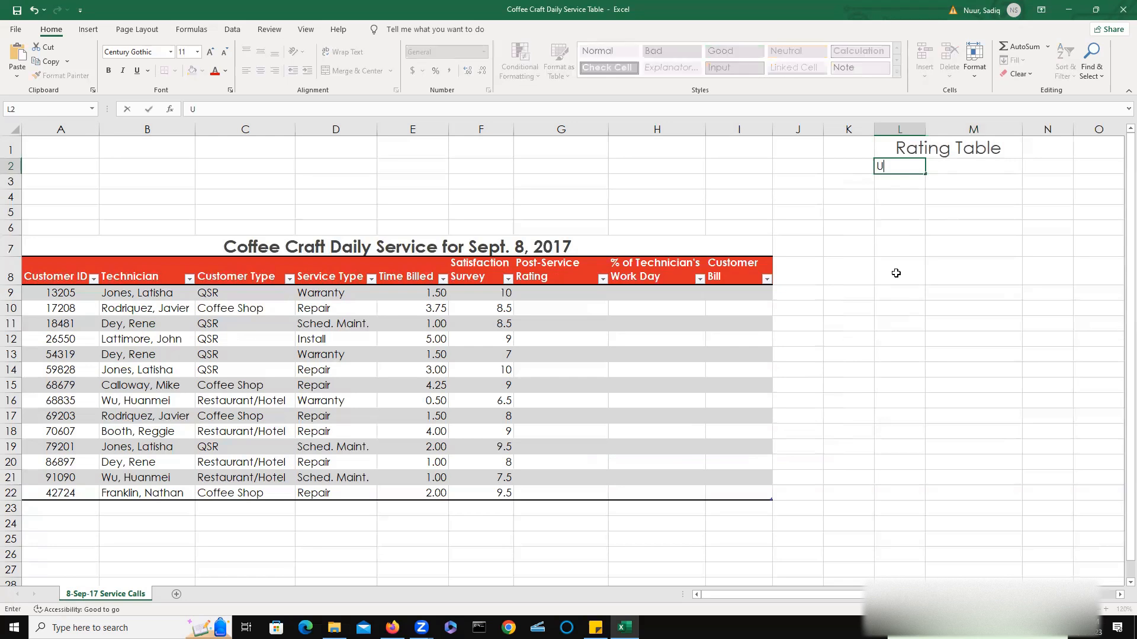
key(BackSpace)
text(Survey)
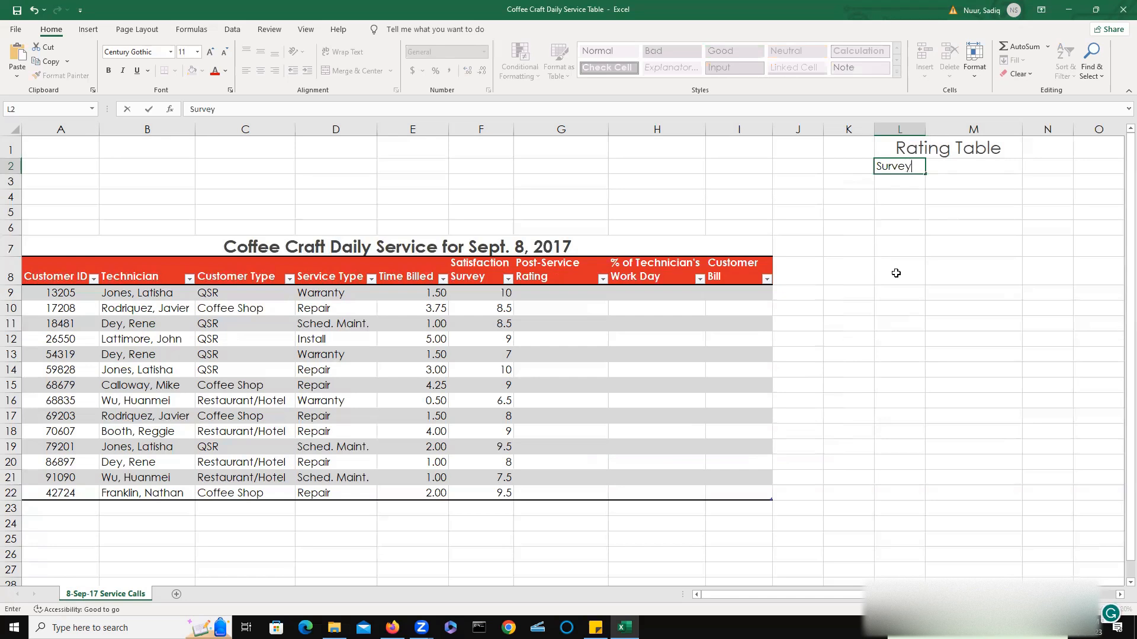
key(Return)
key(Up)
key(Right)
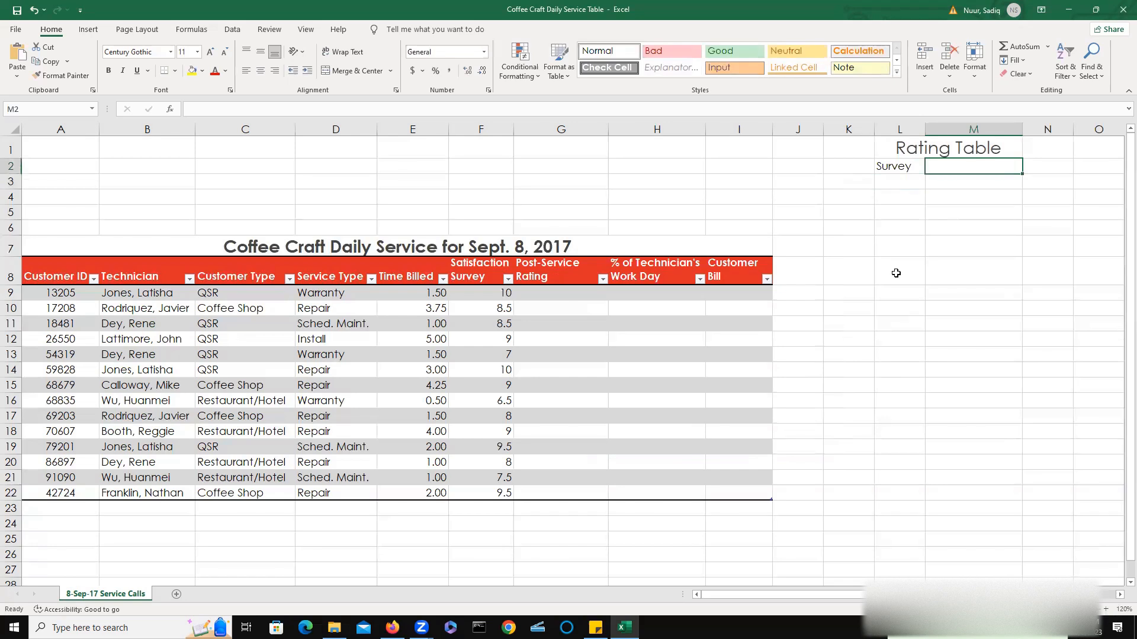
text(Rating)
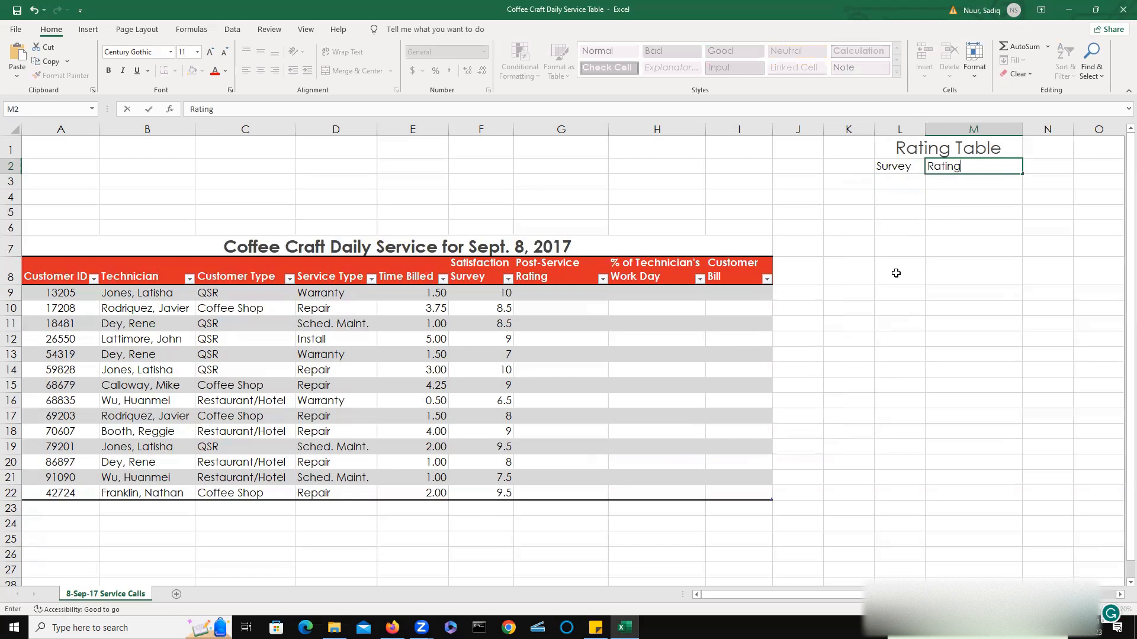
key(Return)
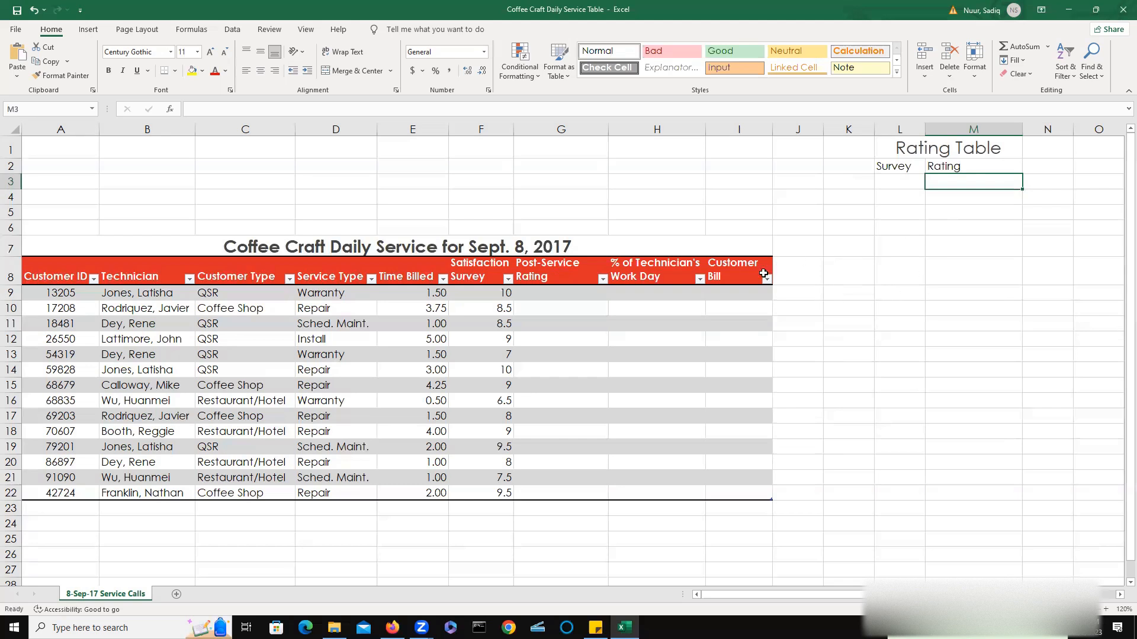
Copy the table header formatting from I8 onto the Survey and Rating headers in L2:M2 with Format Painter.
click(731, 276)
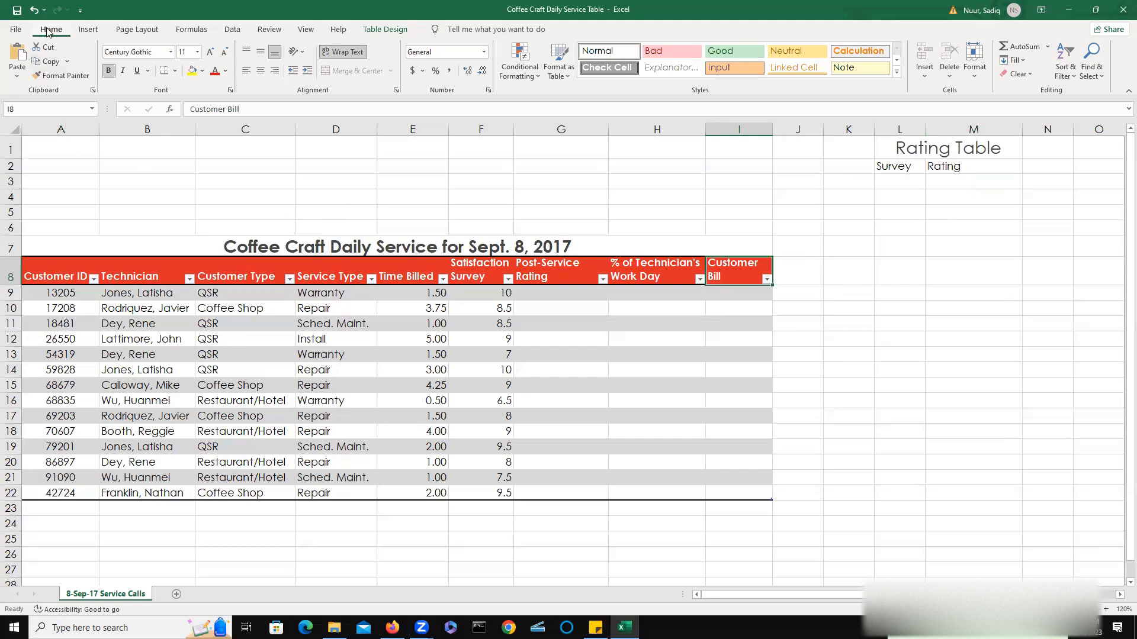
click(58, 77)
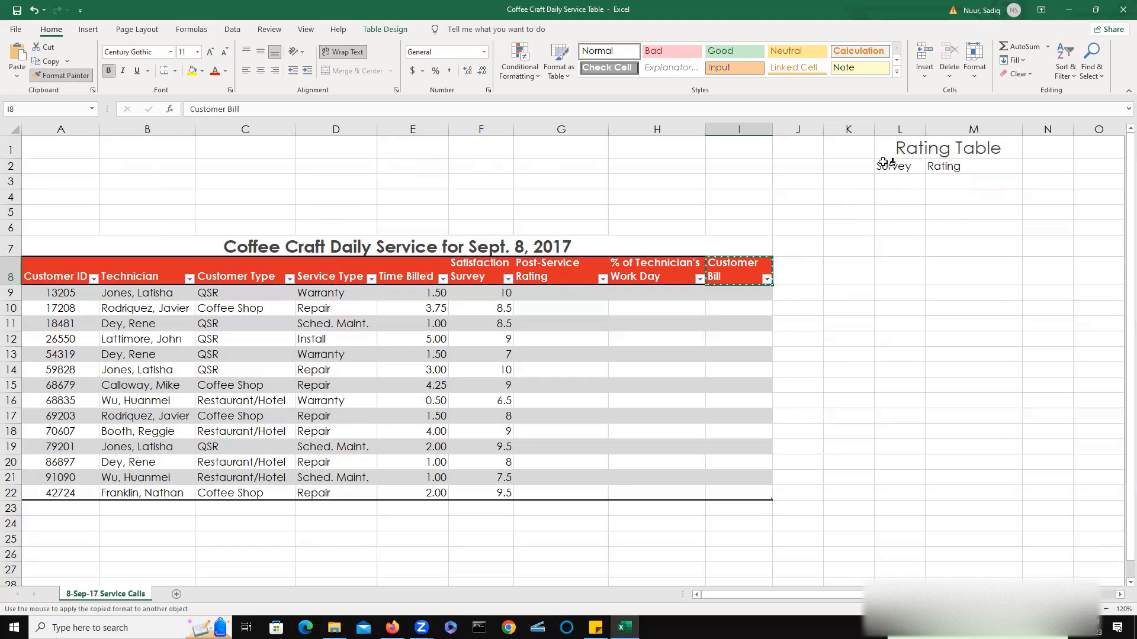
drag(882, 163, 949, 165)
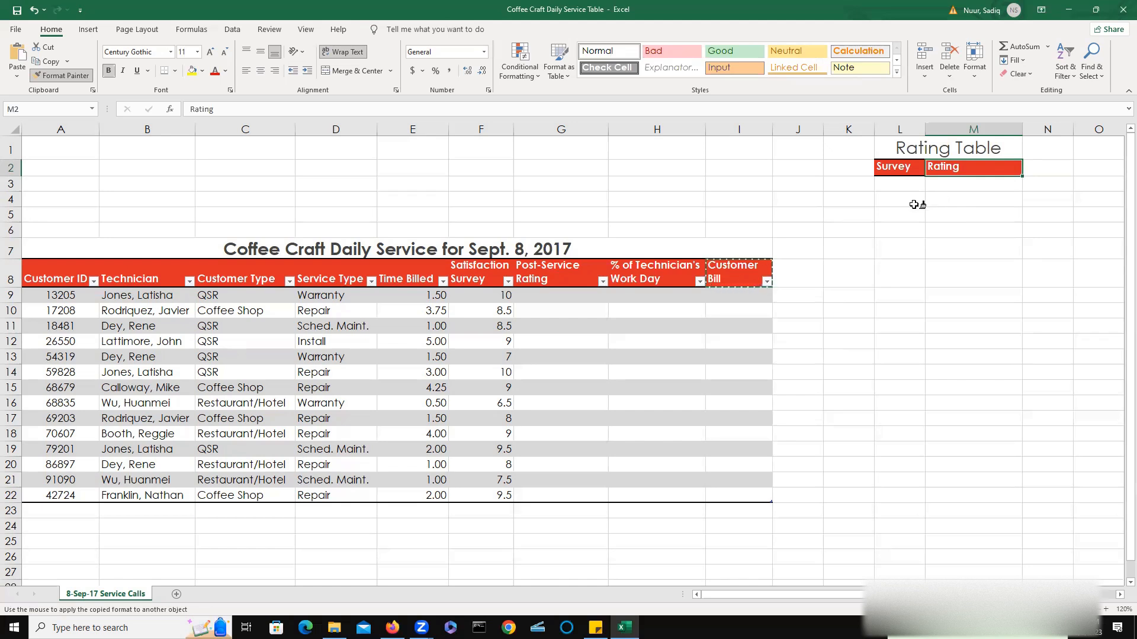
click(56, 76)
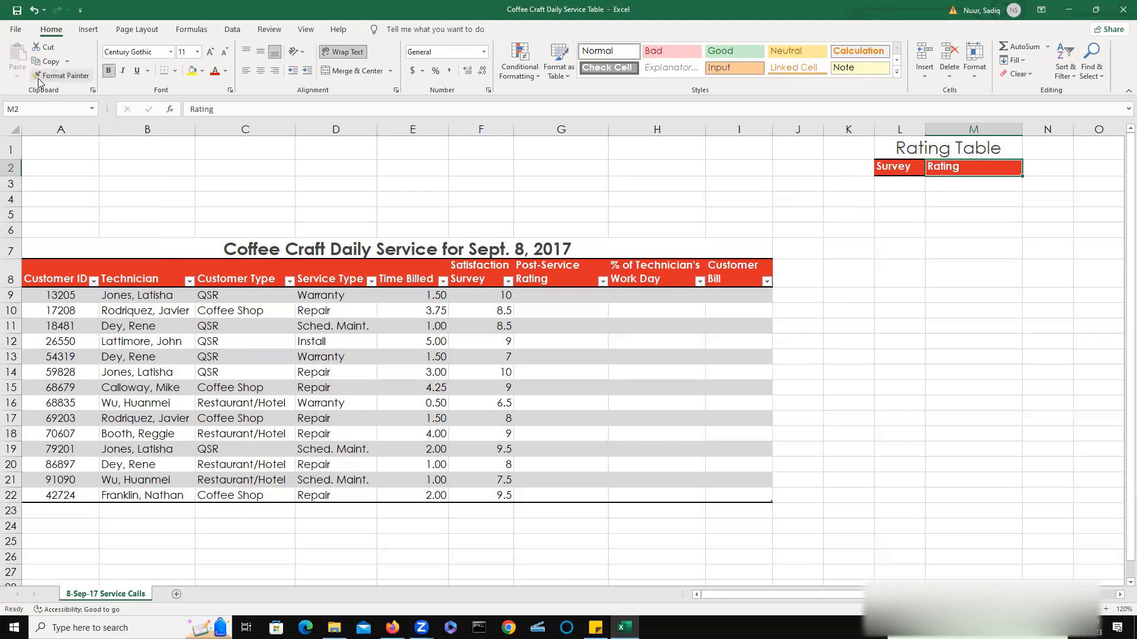
Enter the survey thresholds 0, 7, 8 and 9 in L3 through L6 of the Rating Table.
click(902, 187)
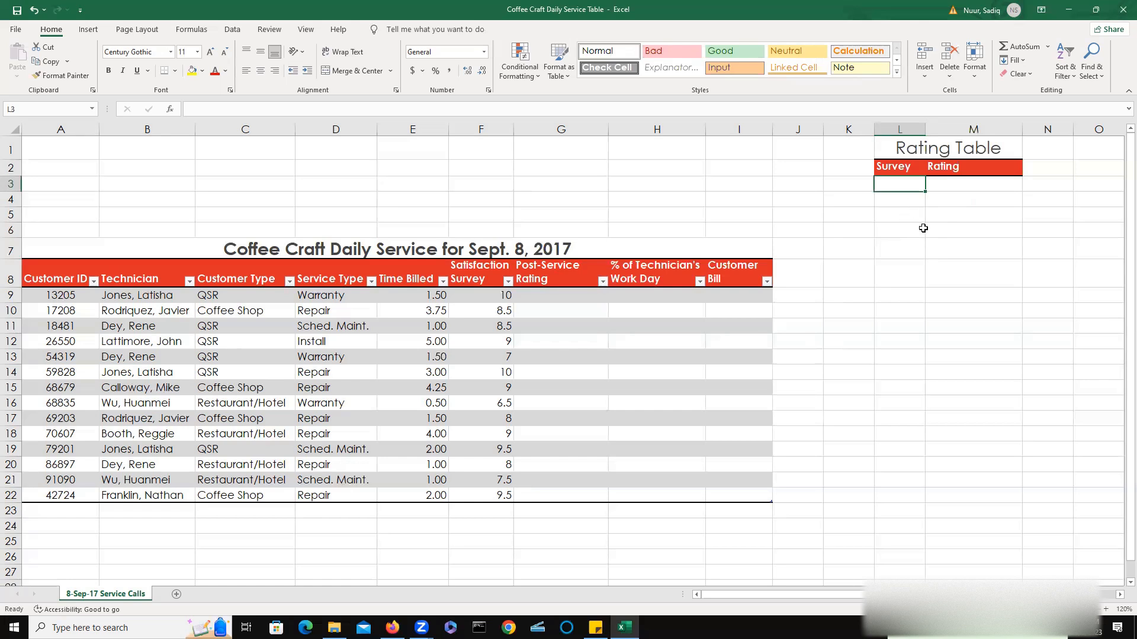
text(0)
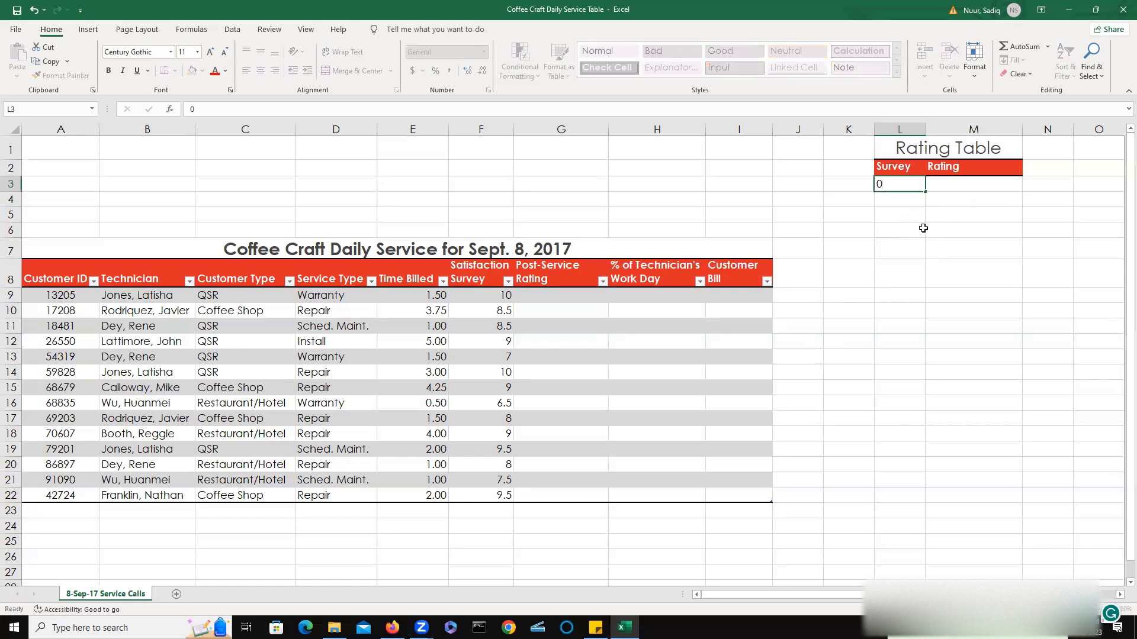
key(Return)
text(7)
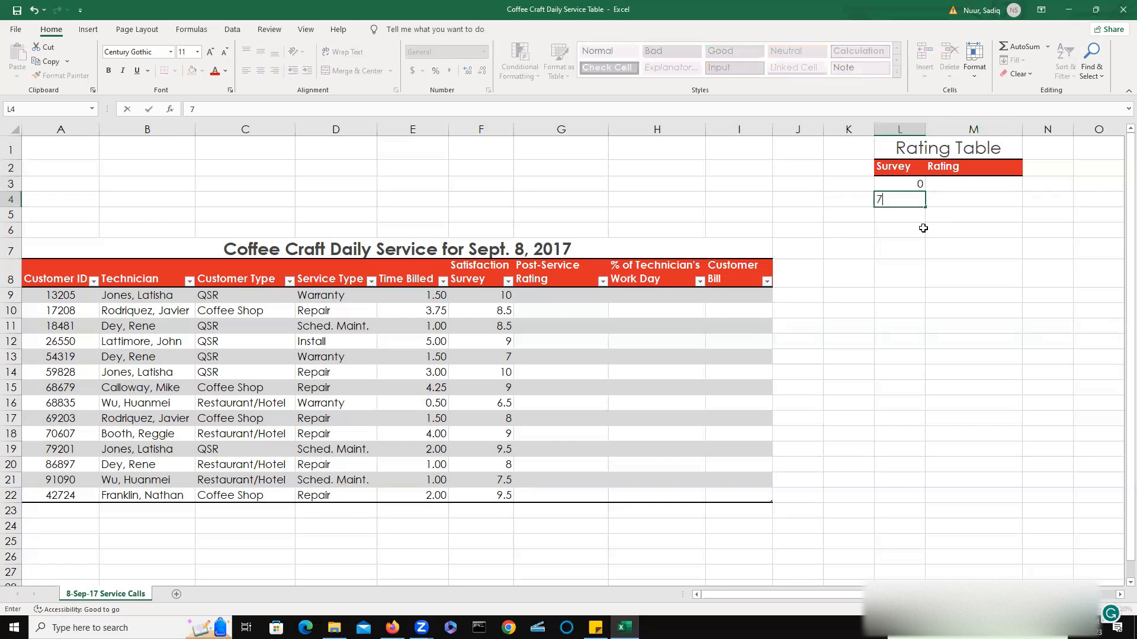
key(Return)
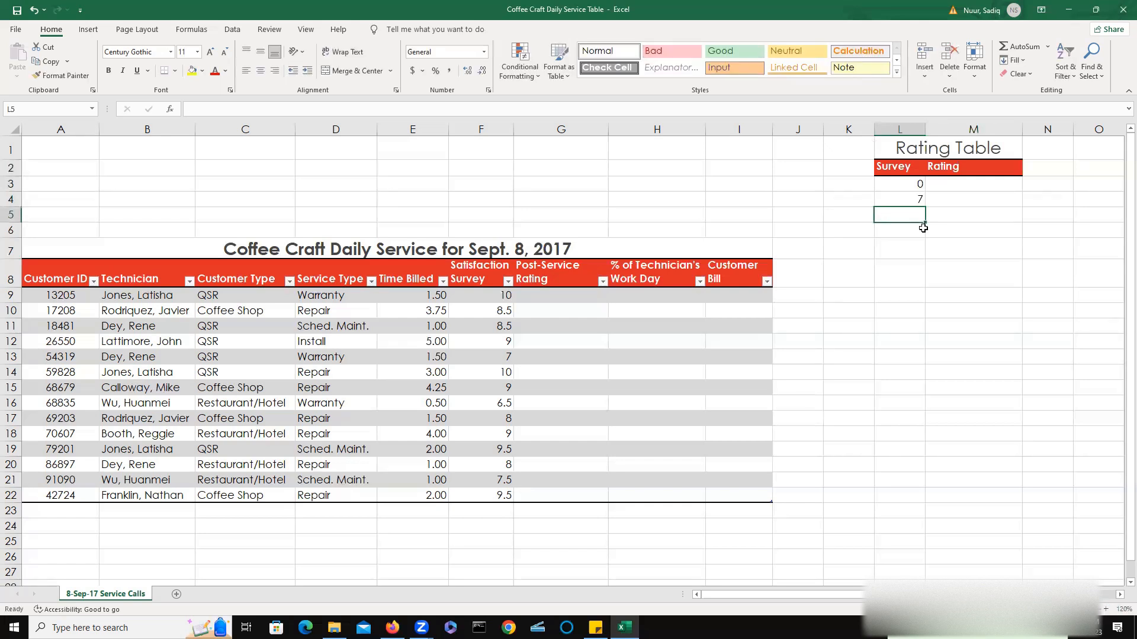
text(8)
key(Return)
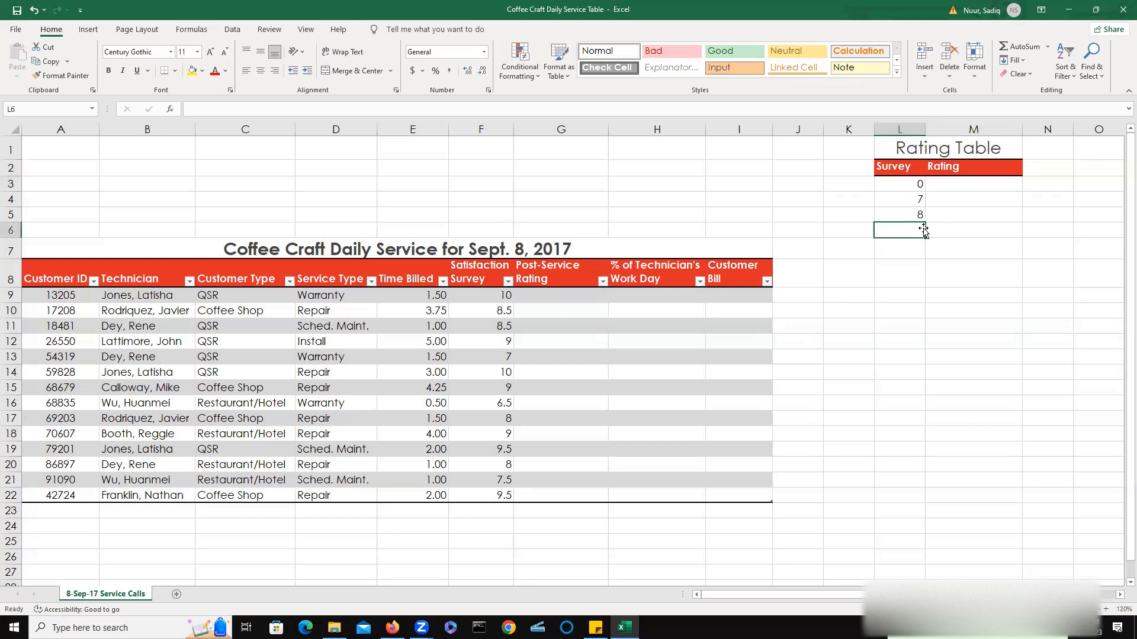
text(9)
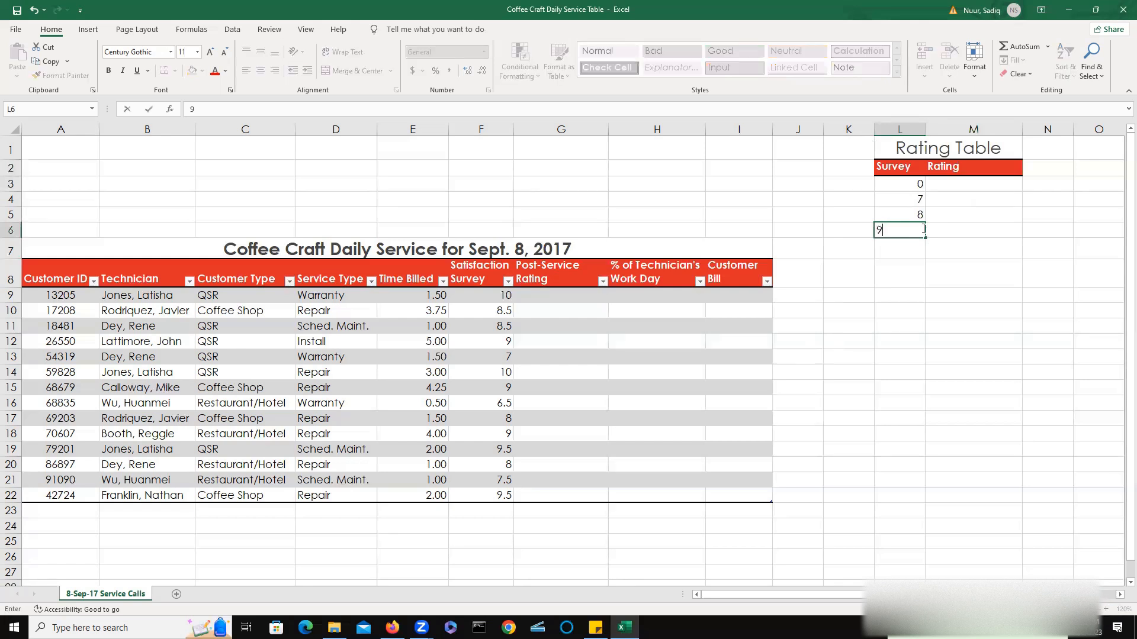
key(Tab)
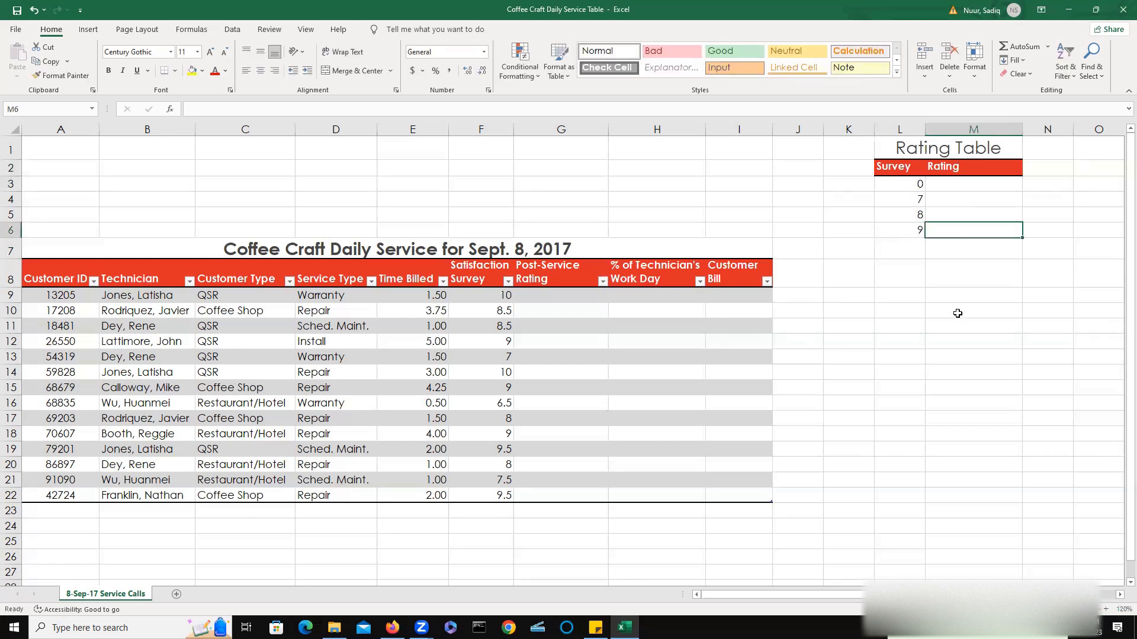
Enter the ratings Gold in M6, Silver in M5 and Bronze in M4 beside their survey thresholds.
text(Gold)
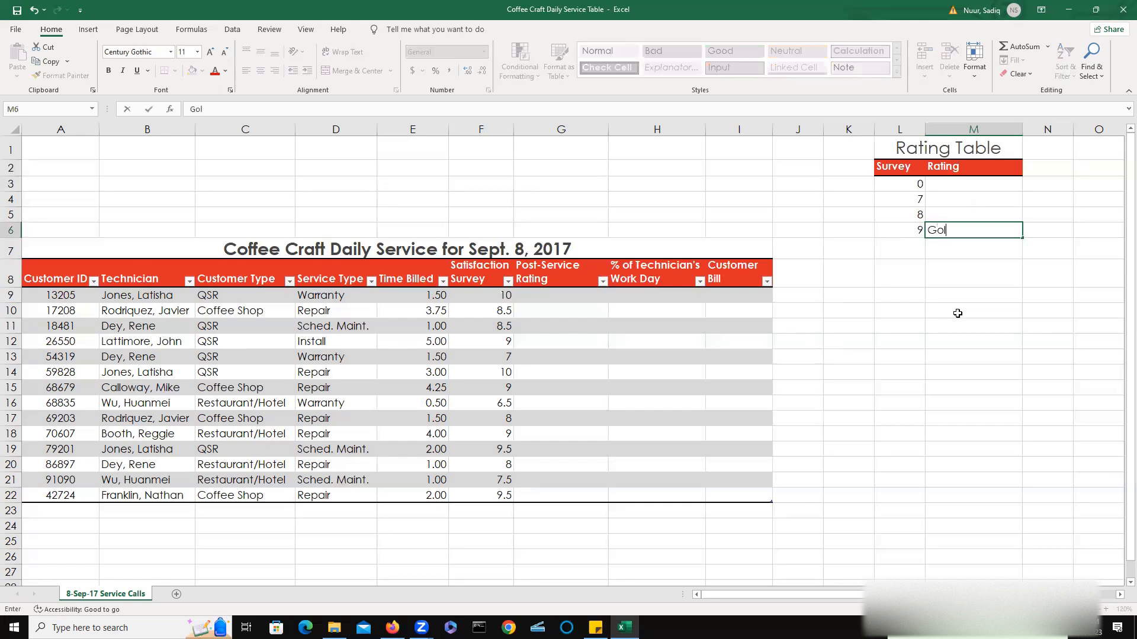
key(Up)
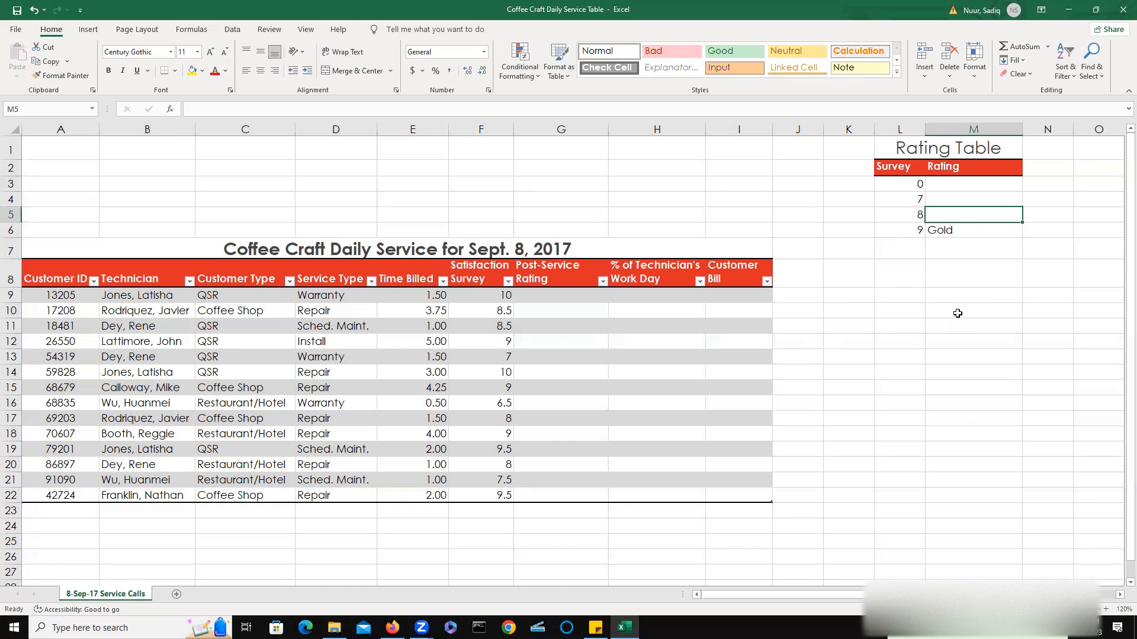
text(Silver)
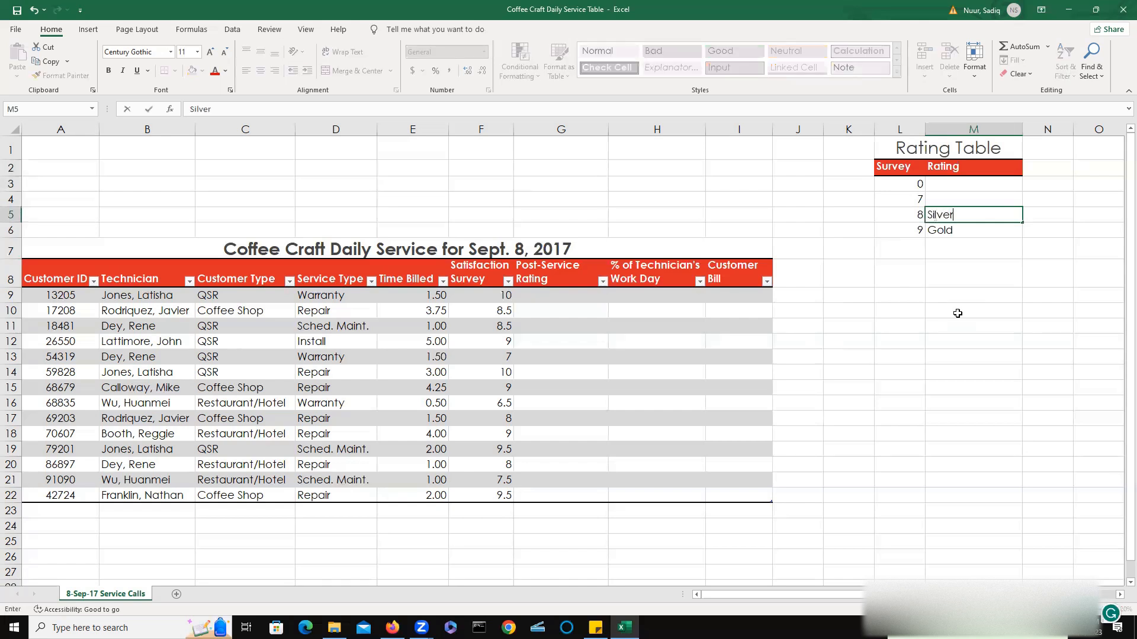
key(Up)
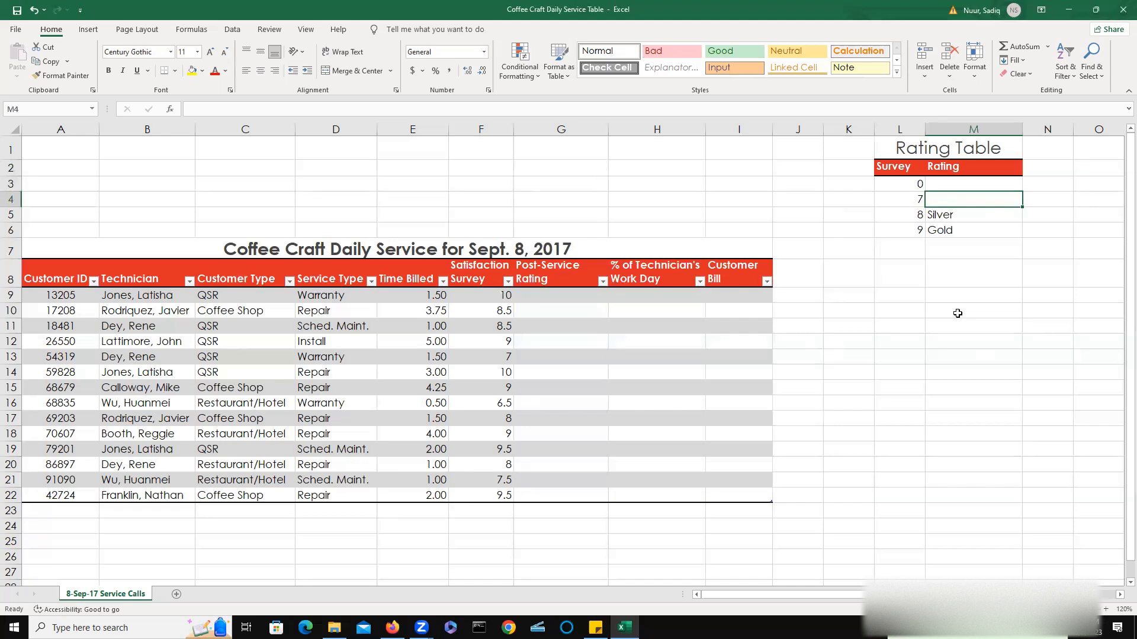
text(Bro)
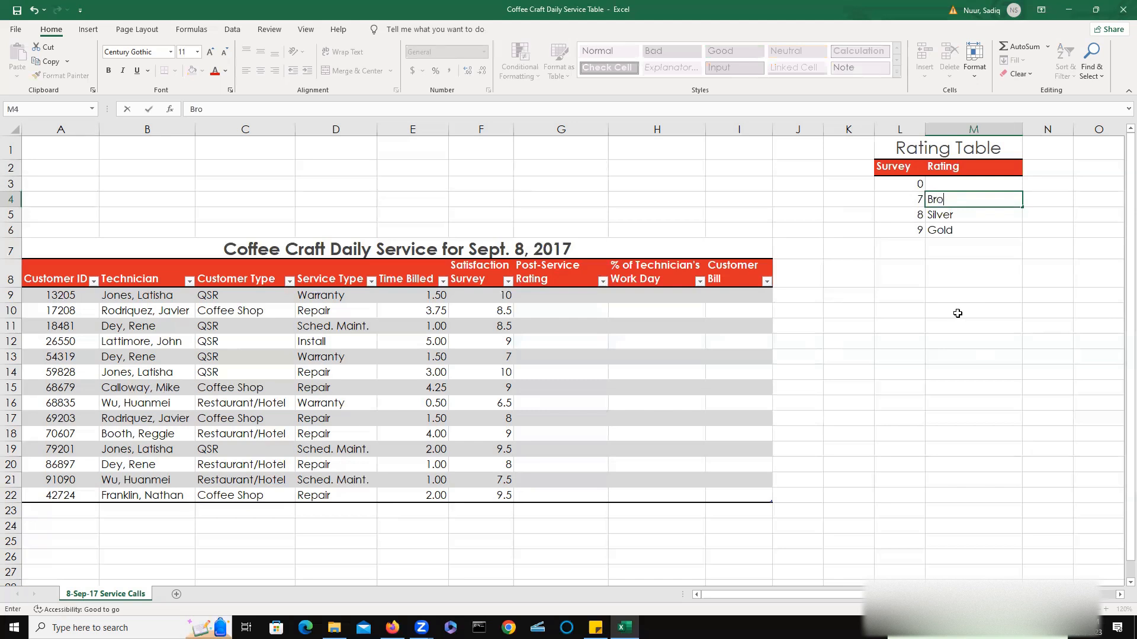
text(nze)
key(Up)
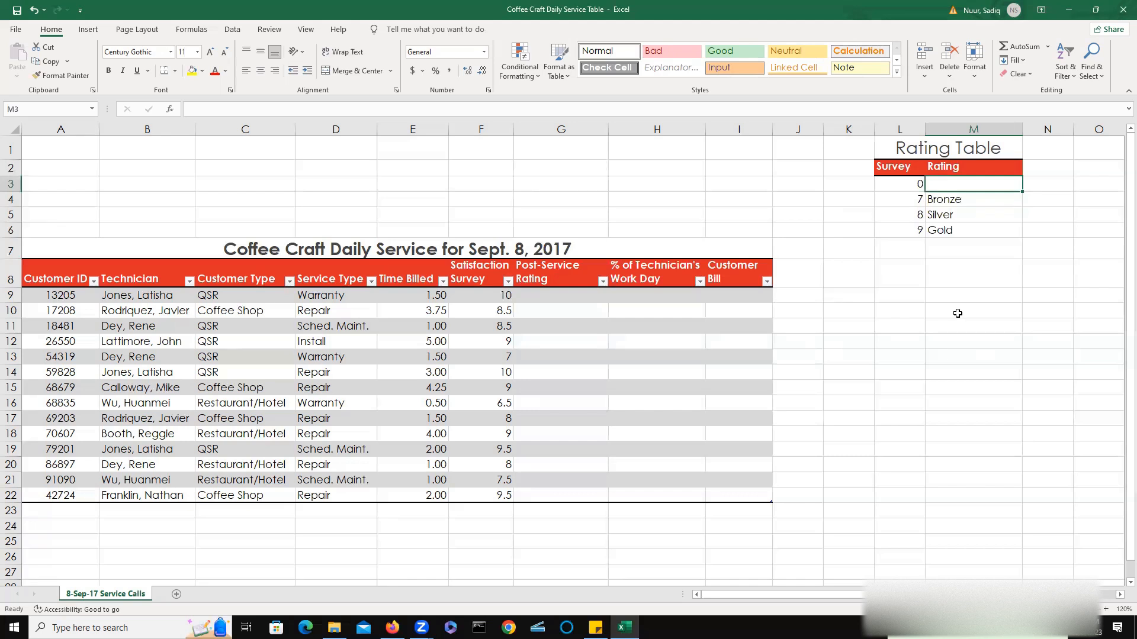
Enter *Generate Report as the rating for the 0 threshold in M3.
text(*)
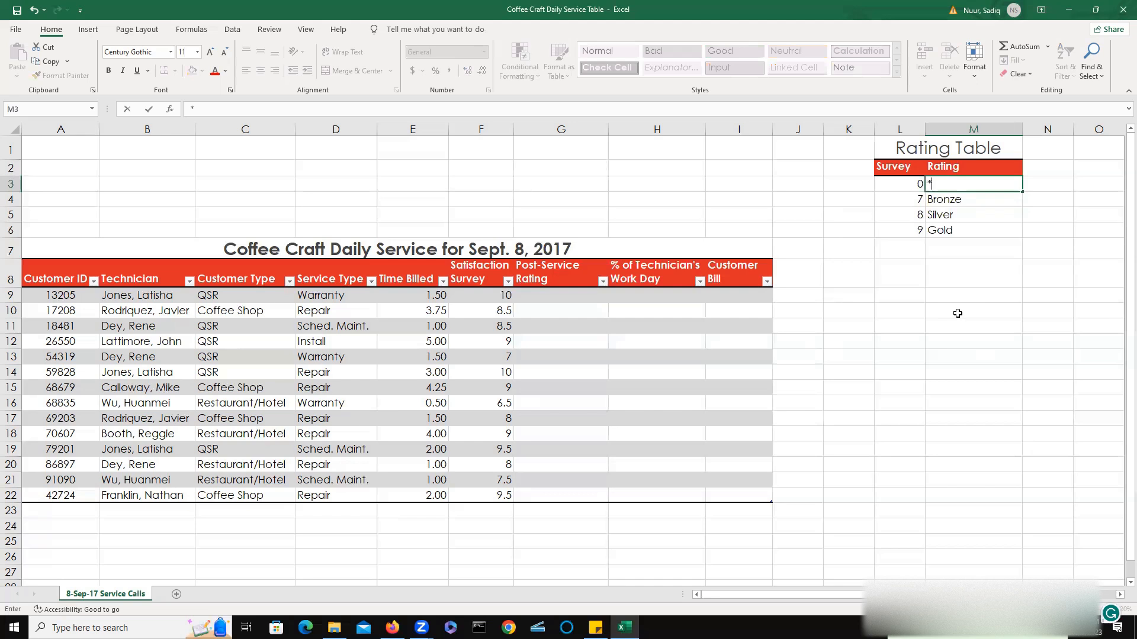
text(Generate Report)
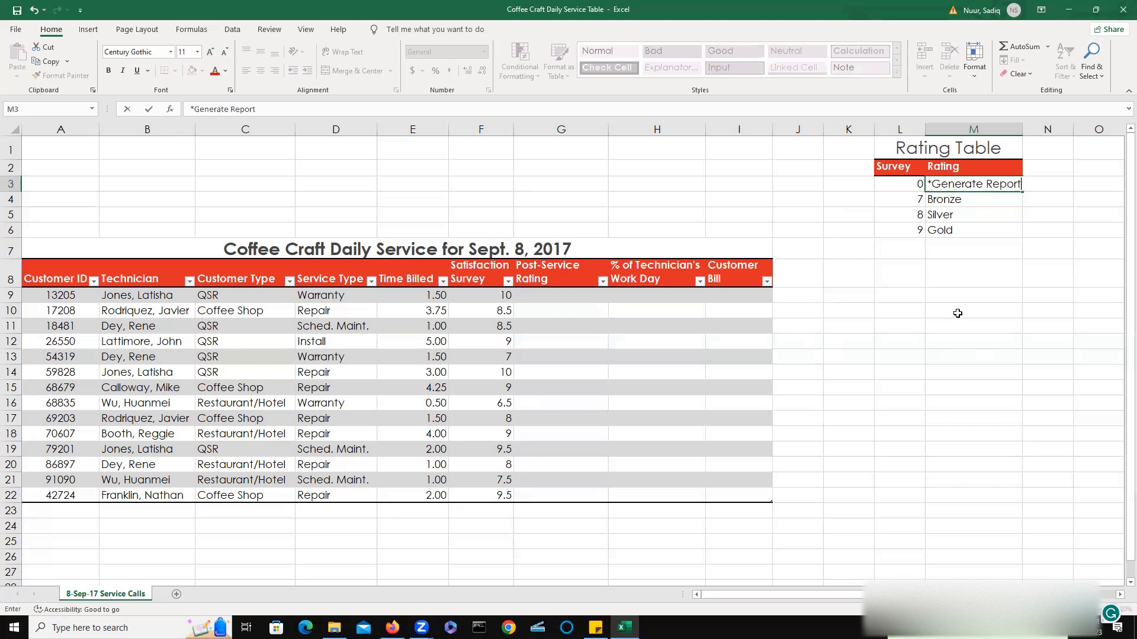
click(980, 360)
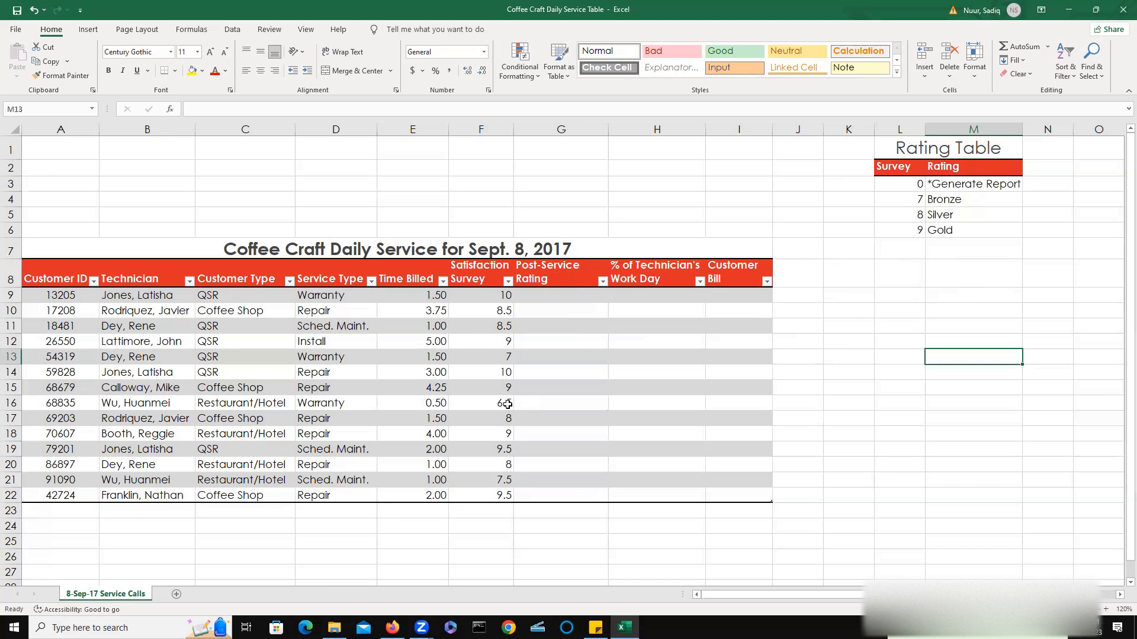
Compare the Satisfaction Survey scores in F9:F22 with the thresholds and ratings in the Rating Table.
click(487, 305)
drag(487, 305, 480, 496)
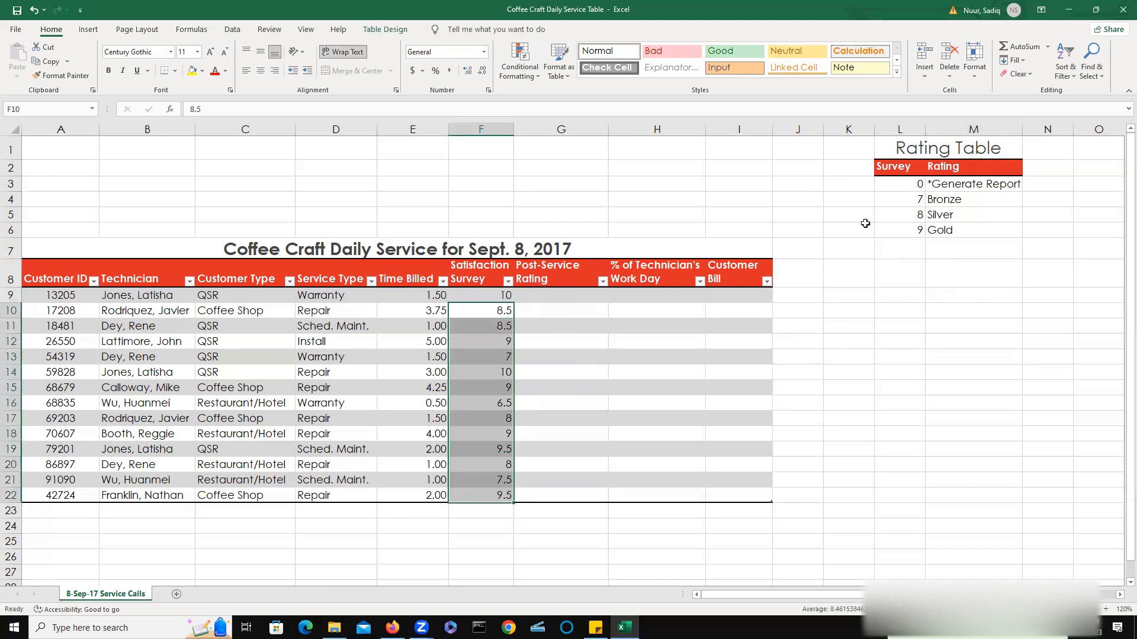
click(975, 200)
click(959, 219)
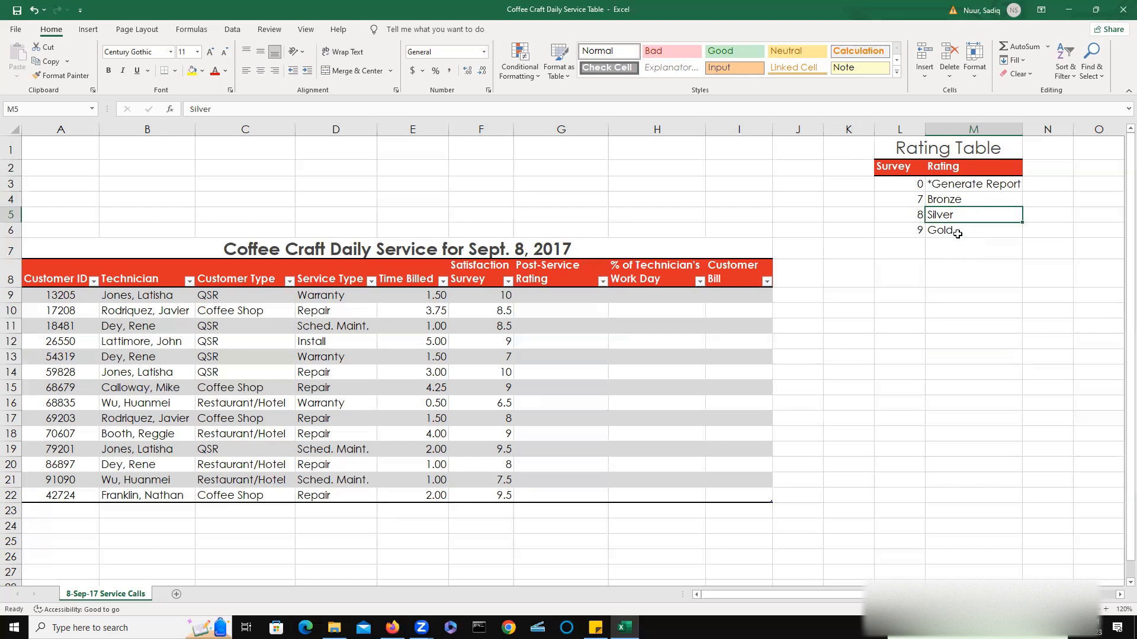
double_click(957, 232)
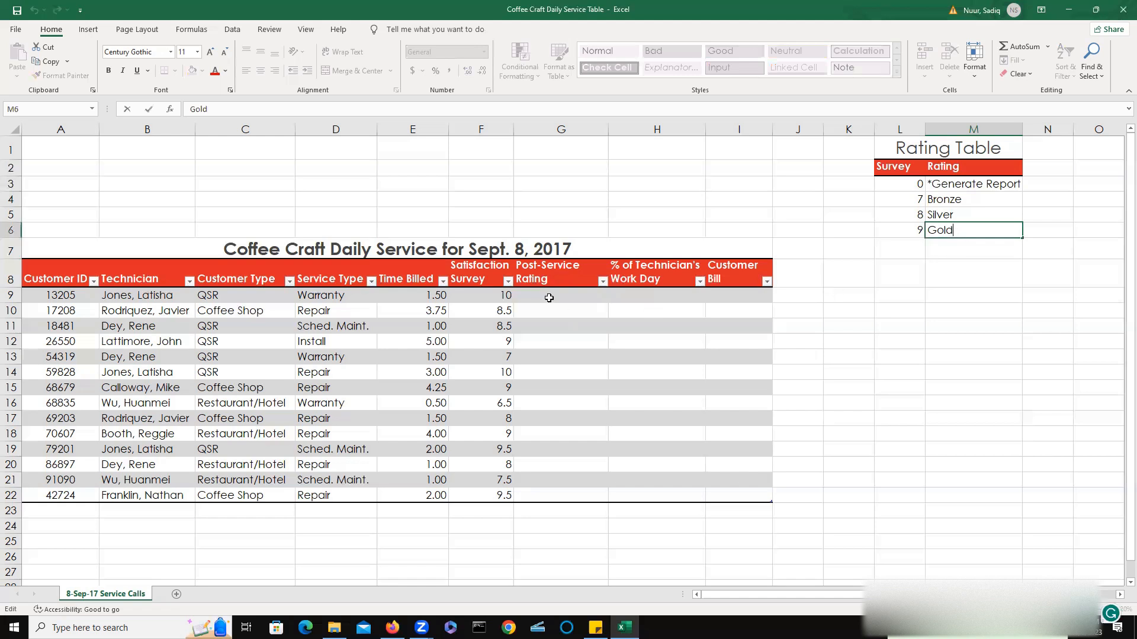
click(569, 297)
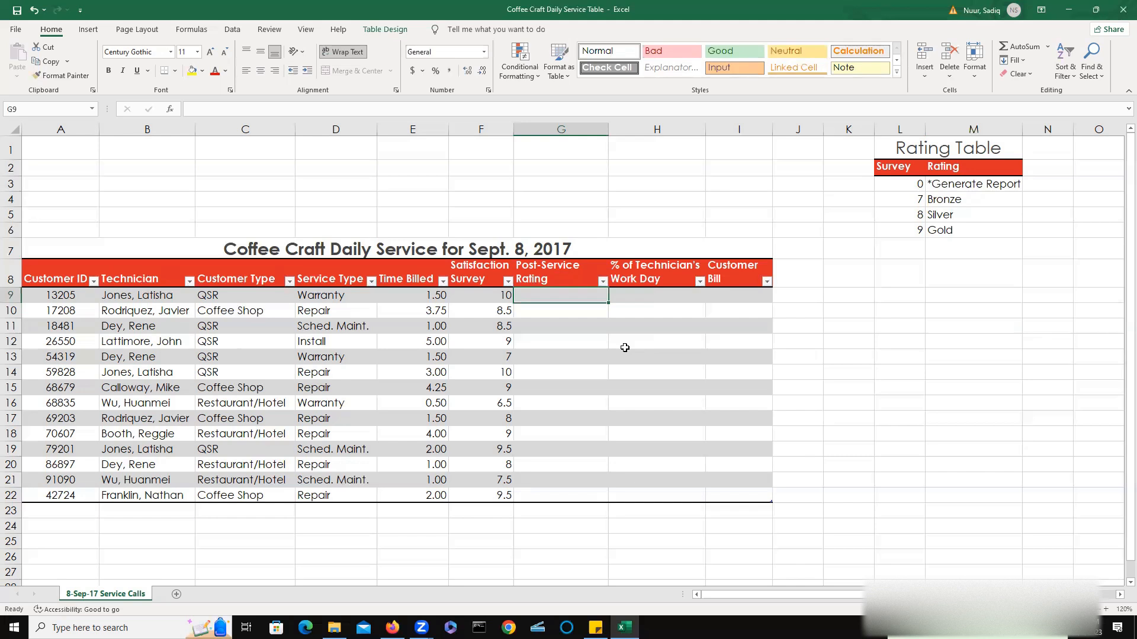
Enter a VLOOKUP formula in G9 that looks up the Satisfaction Survey score in $L$3:$M$6 and returns column 2.
text(=)
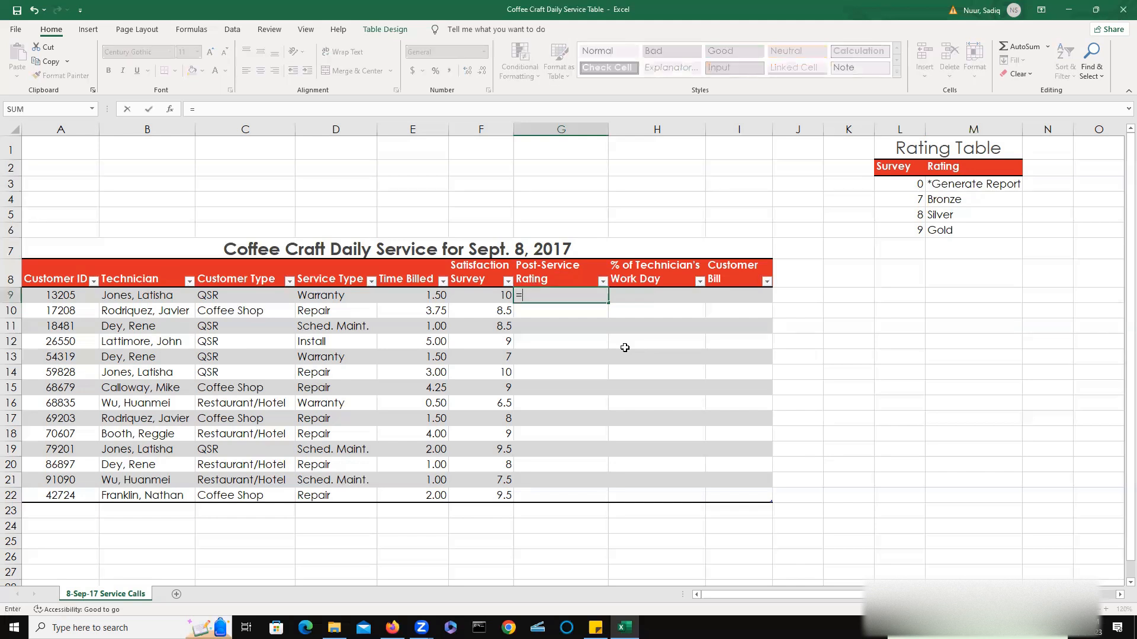
text(vl)
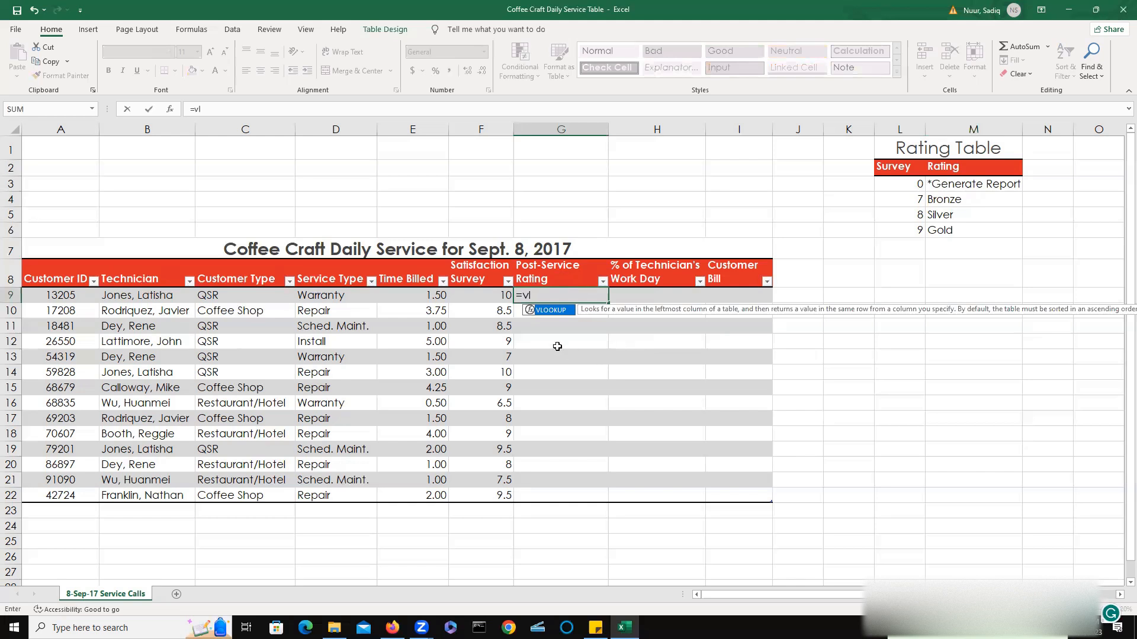
double_click(546, 309)
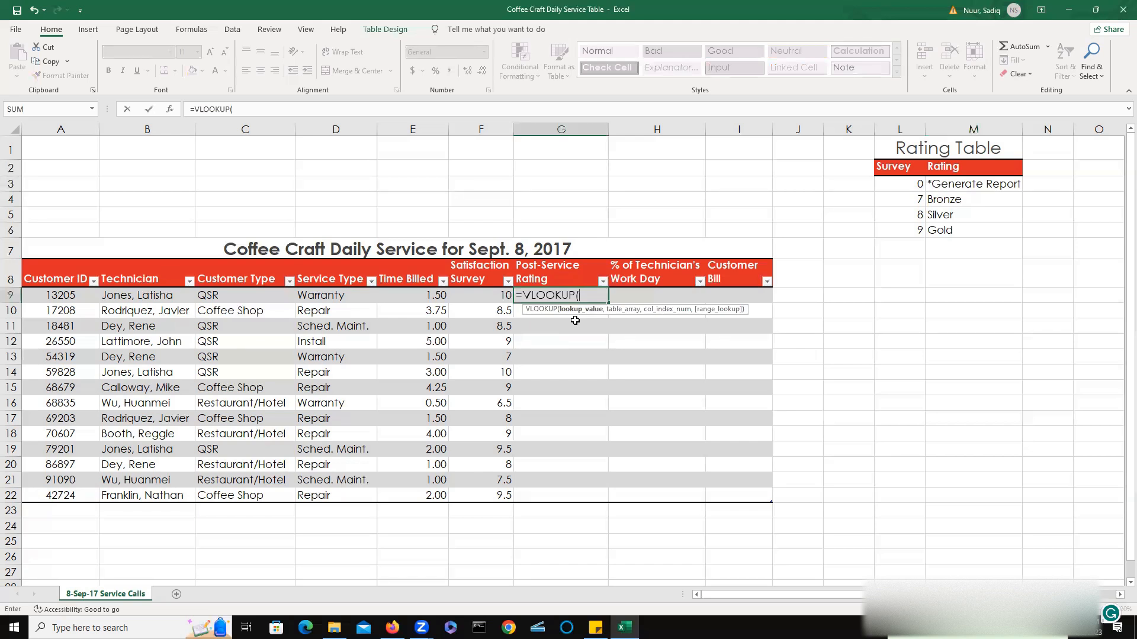
click(476, 295)
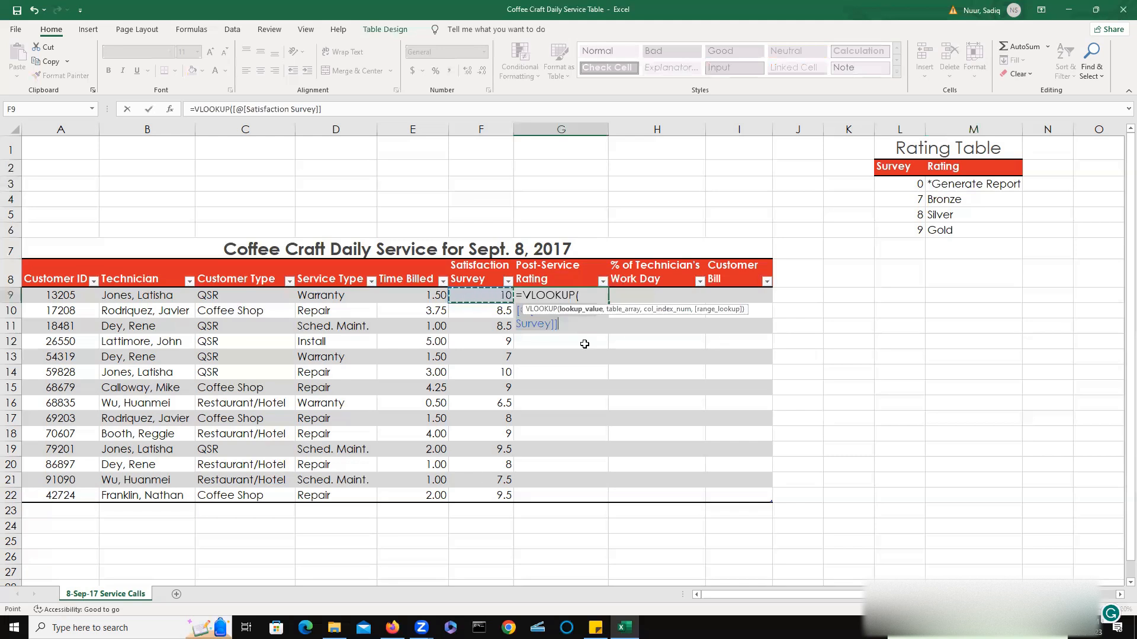
text(,)
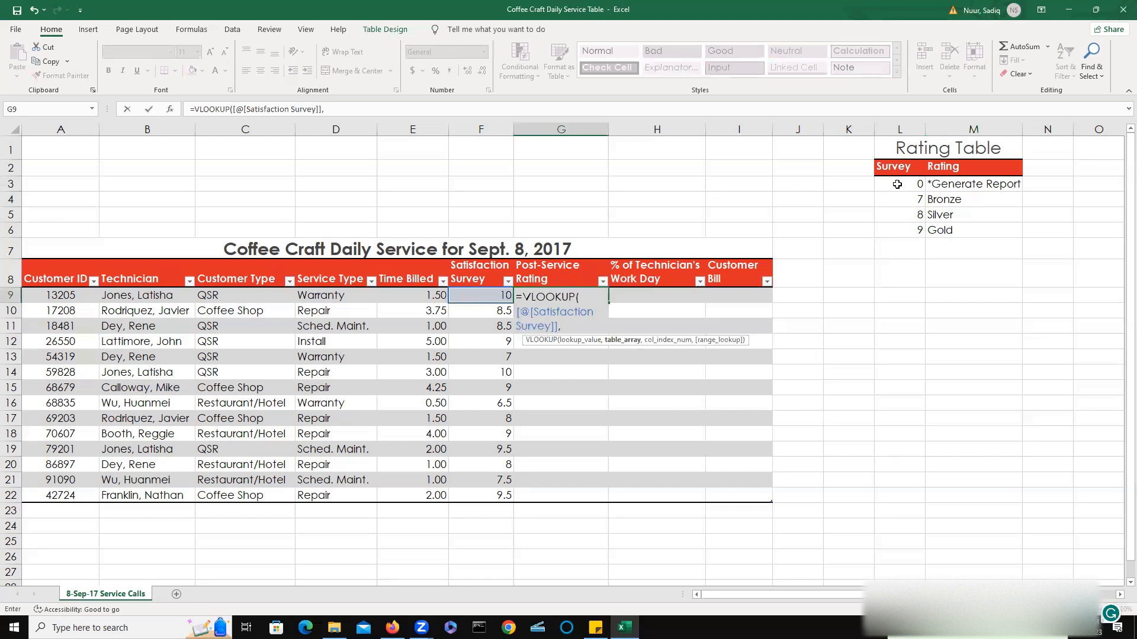
drag(897, 184, 960, 232)
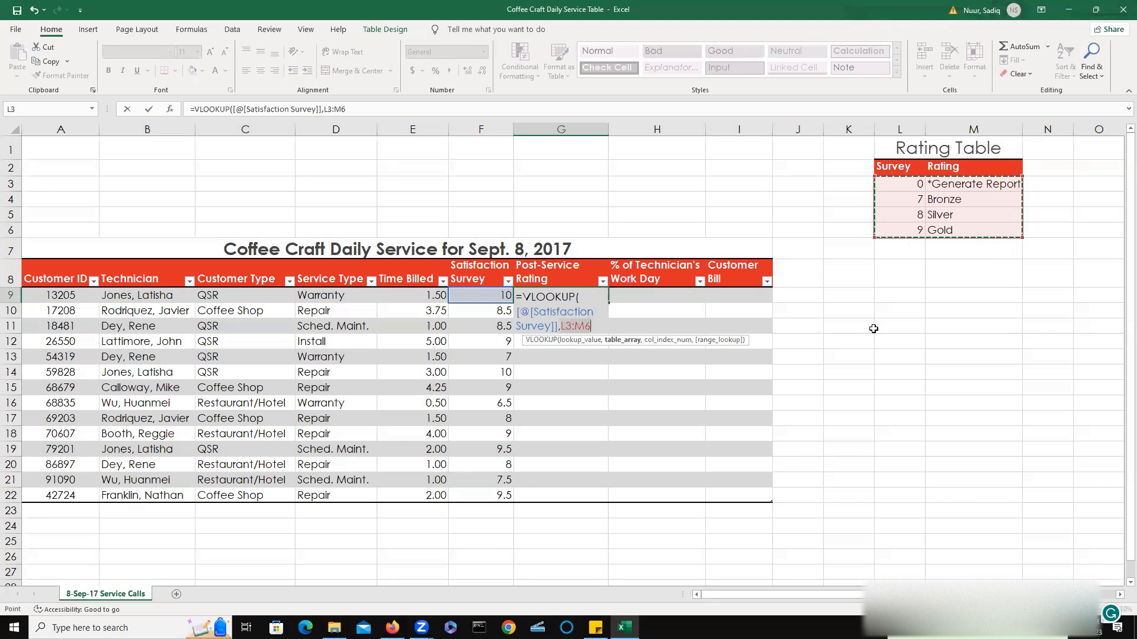
key(F4)
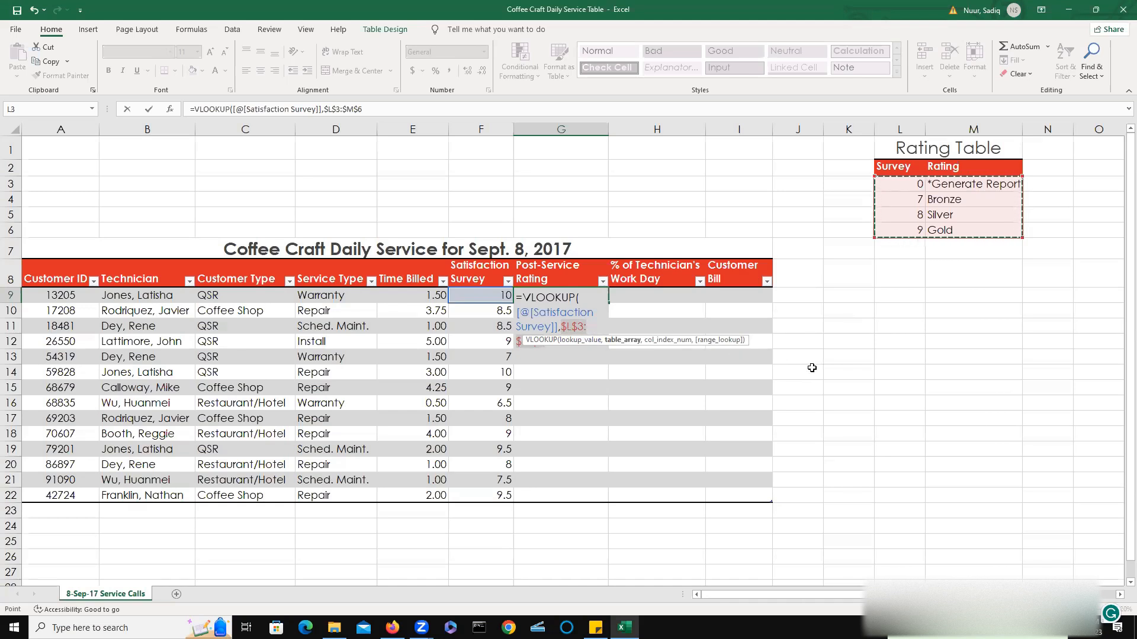
text(,)
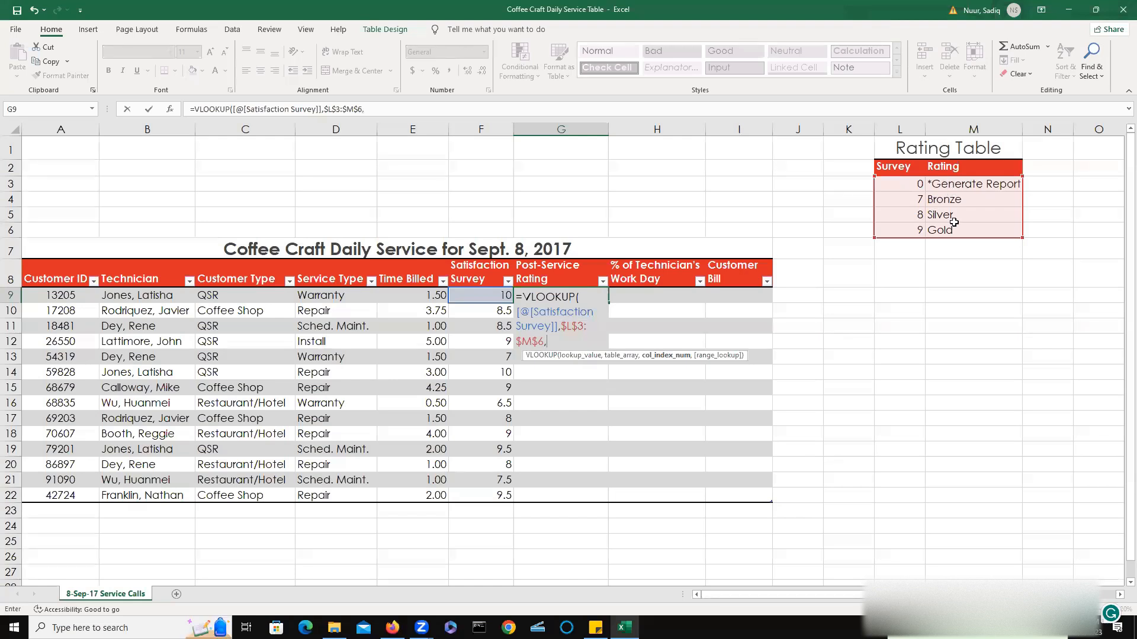
text(2))
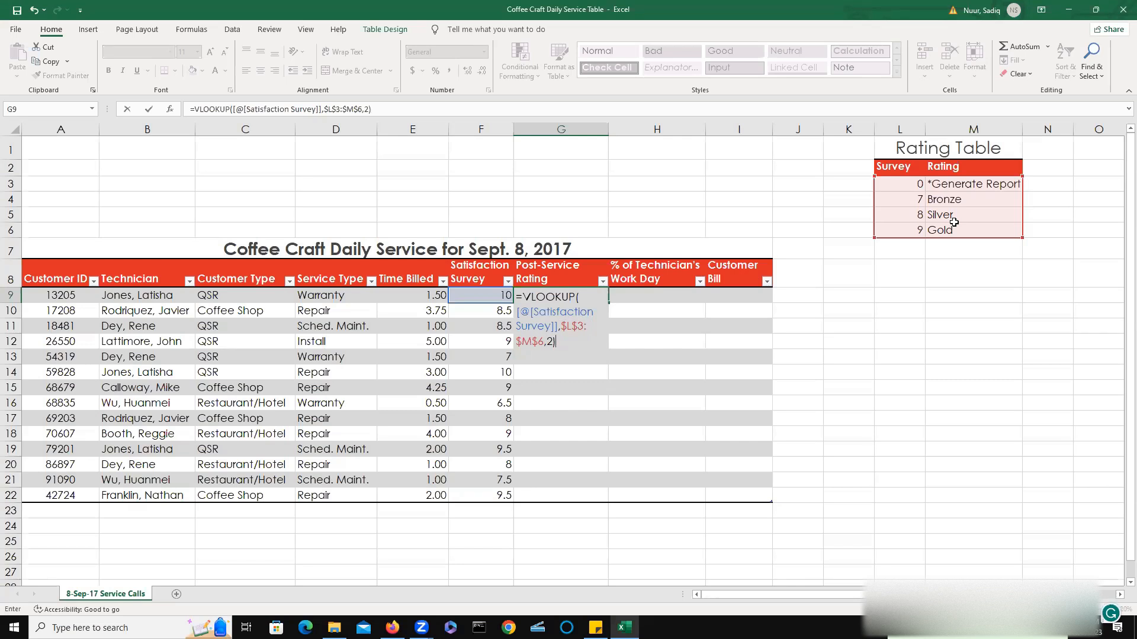
key(Return)
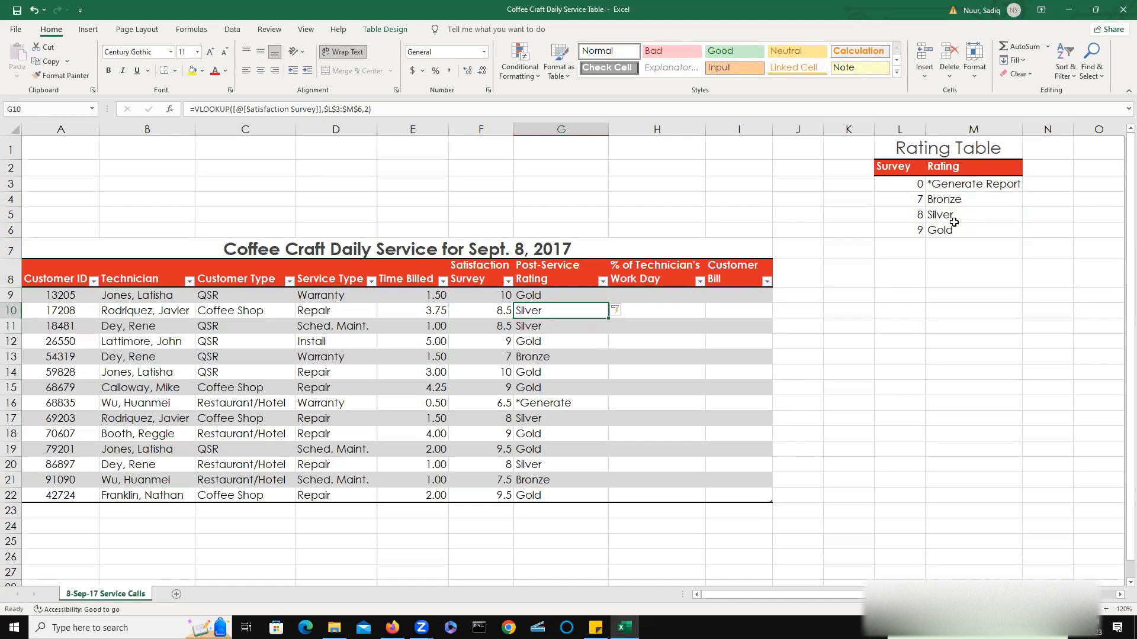
Check the Post-Service Rating results against the Satisfaction Survey scores in several rows.
double_click(488, 297)
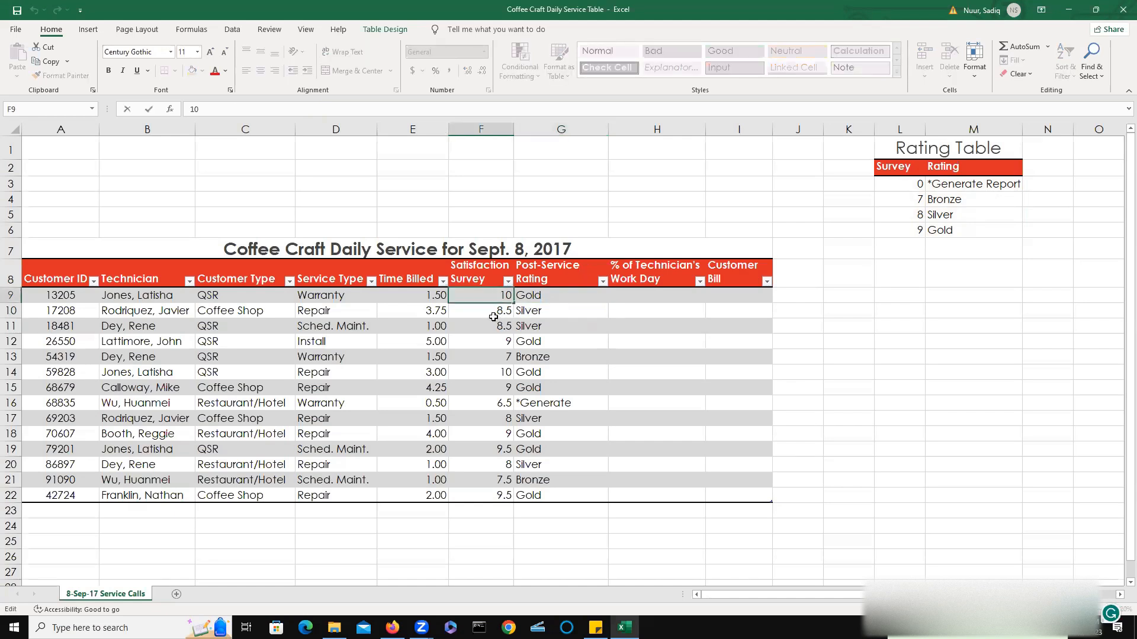
click(494, 315)
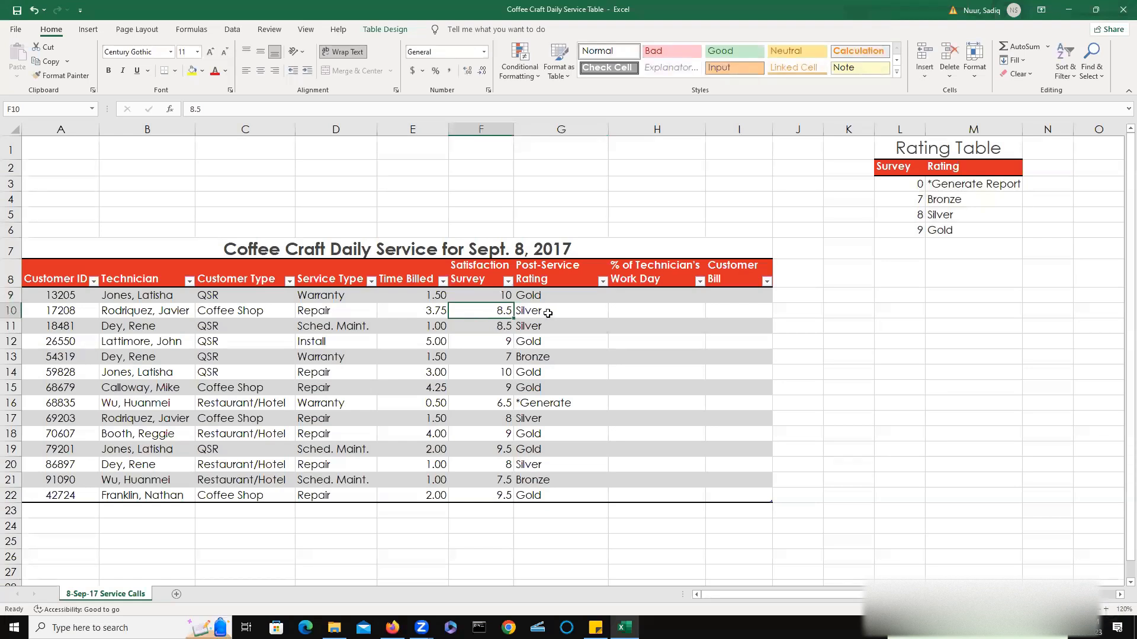
click(542, 346)
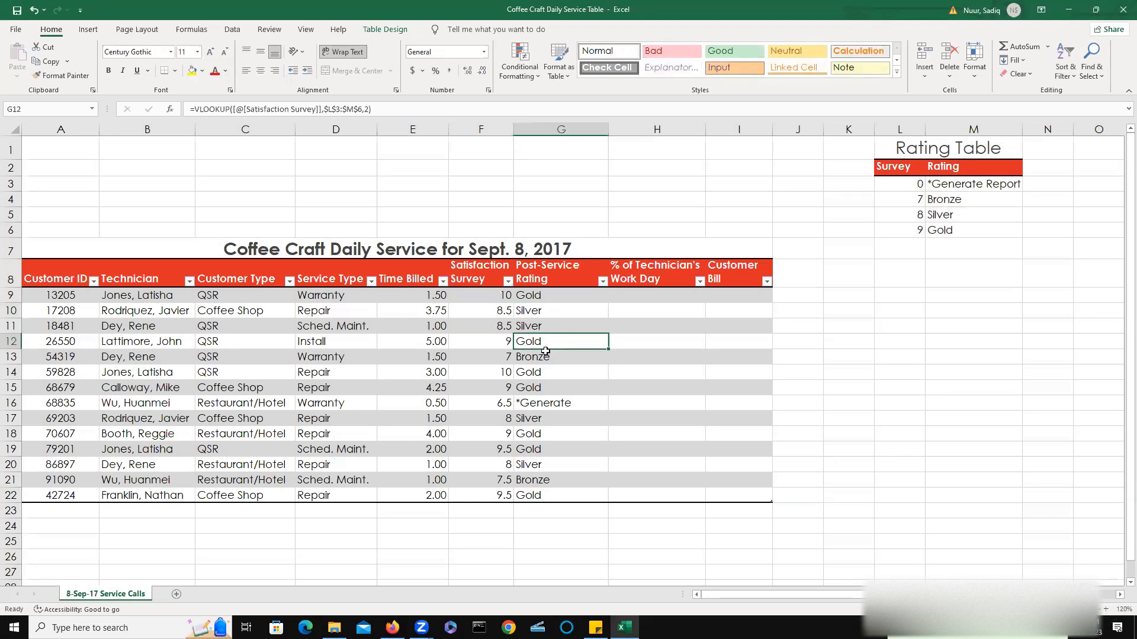
click(555, 361)
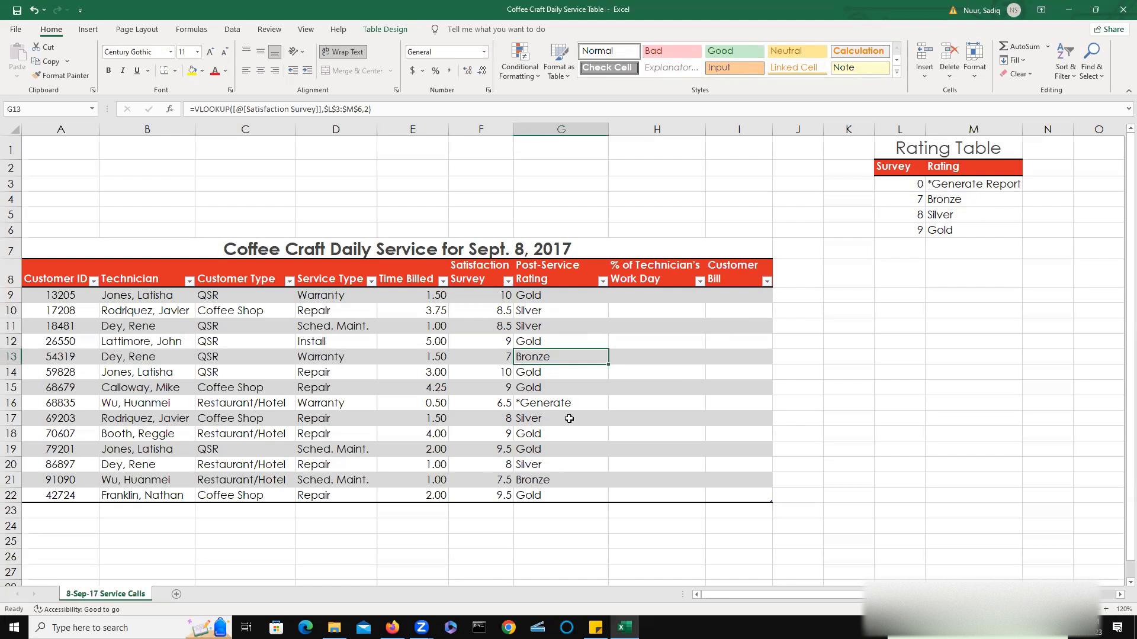
click(582, 407)
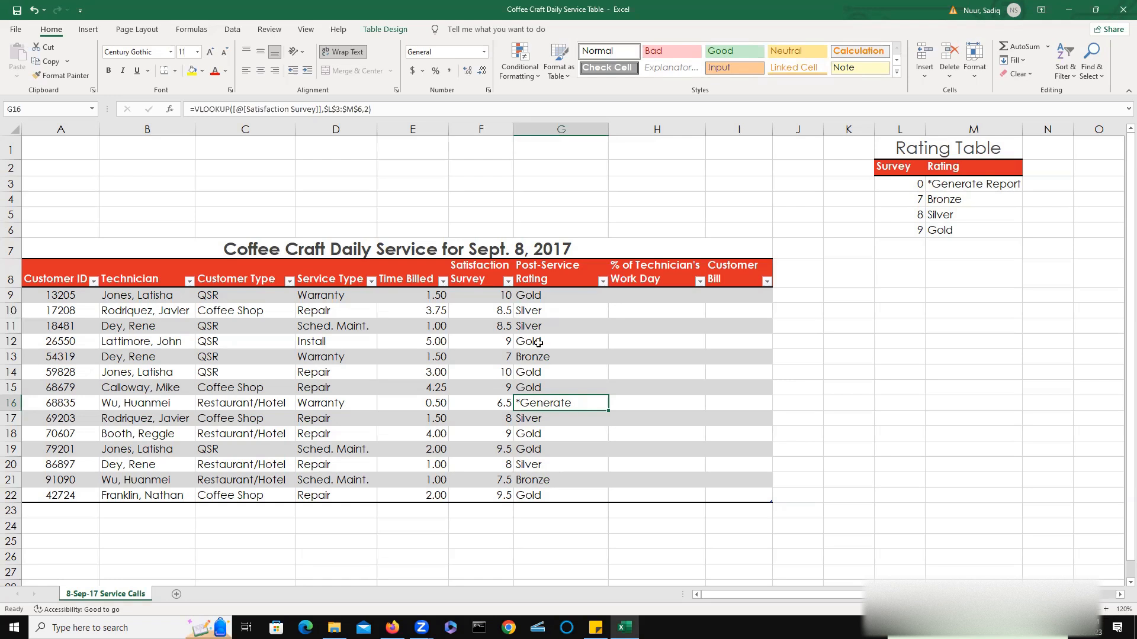
click(634, 299)
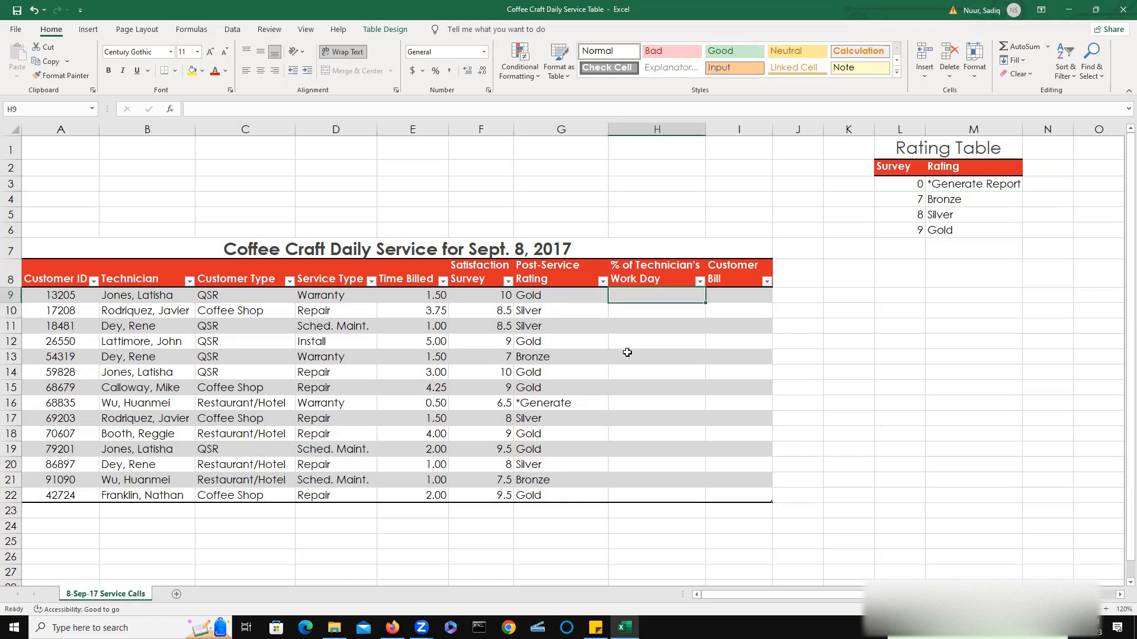
text(=)
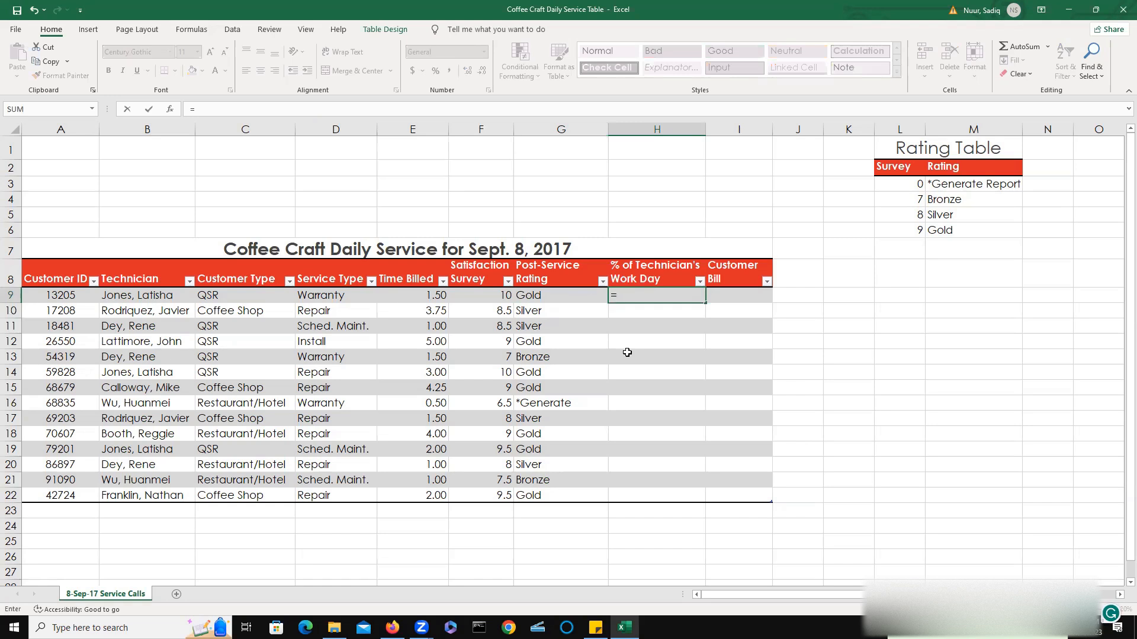
key(Escape)
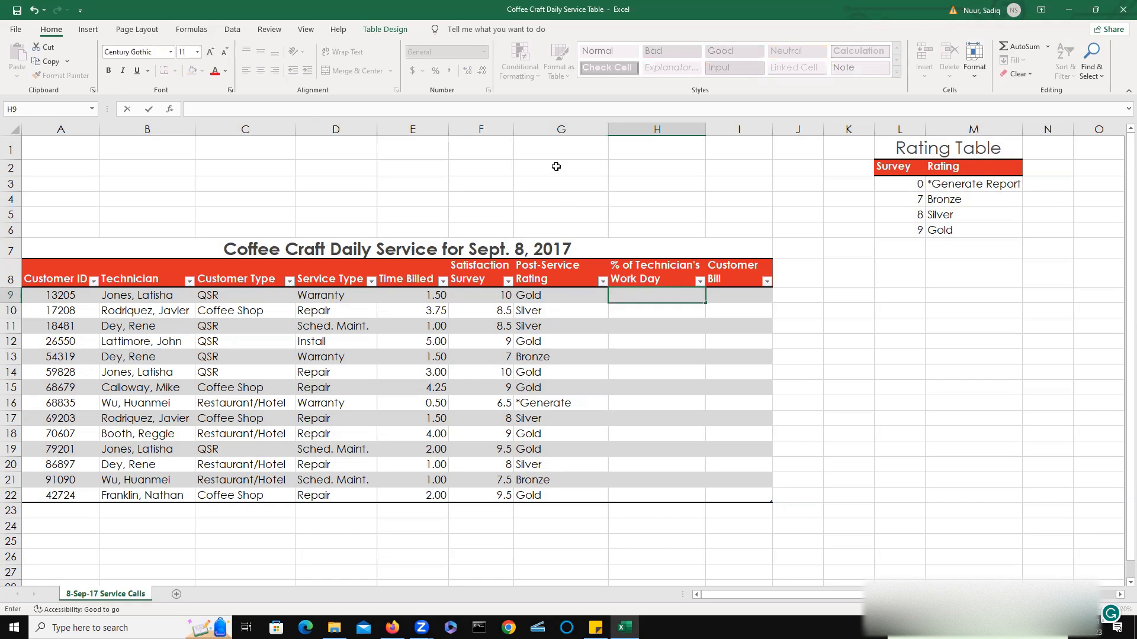
Format the % of Technician's Work Day cell H9 as a percentage with two decimal places.
click(655, 295)
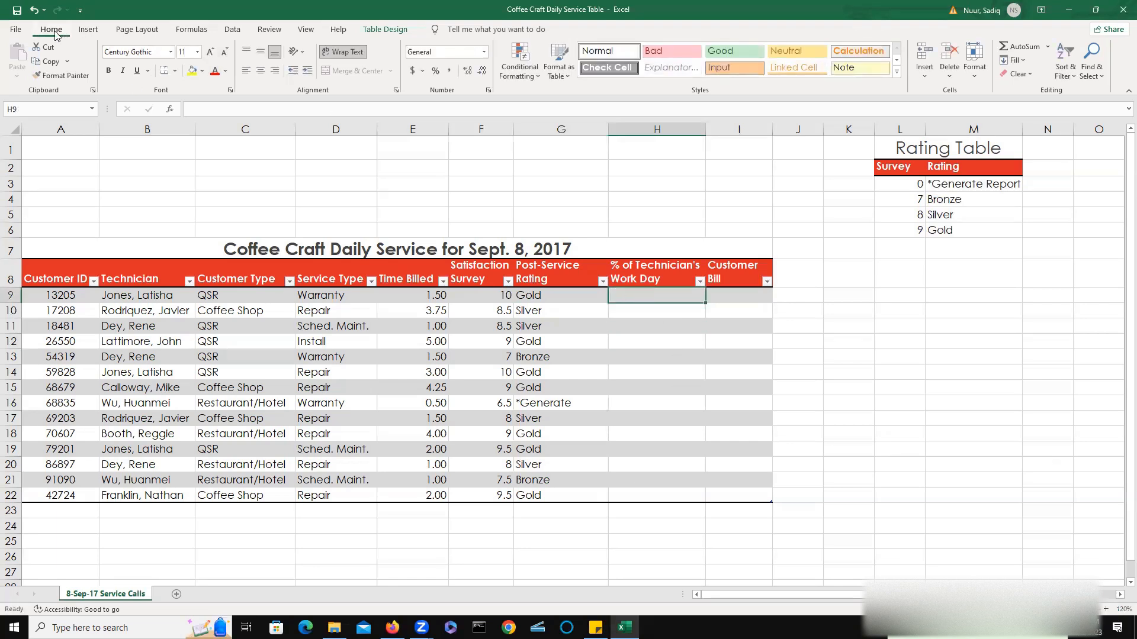
click(436, 72)
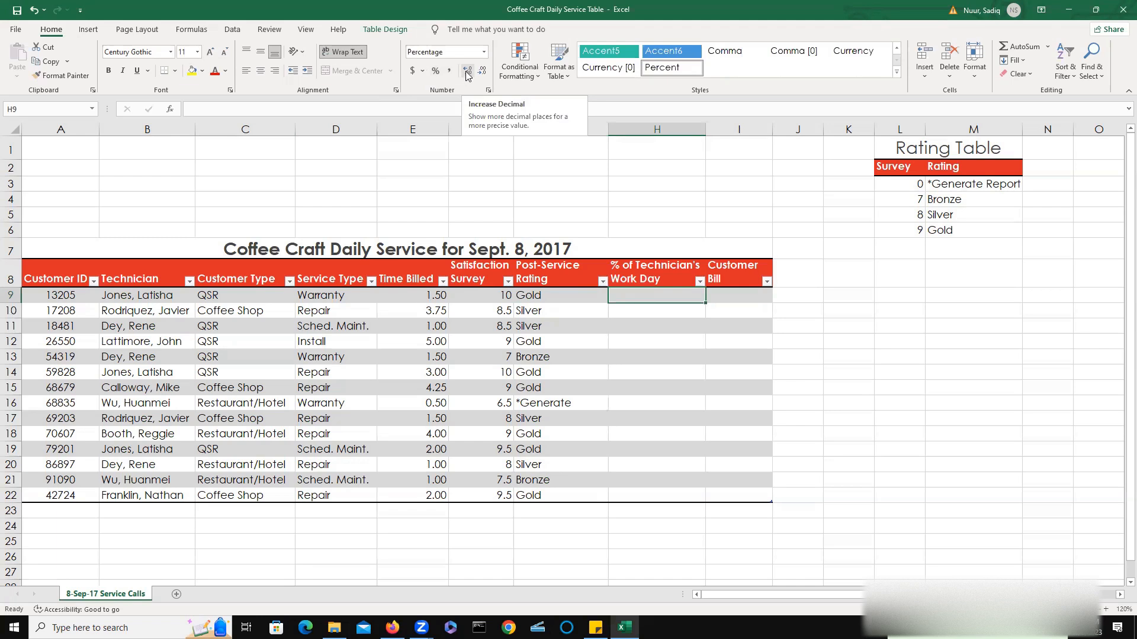
click(467, 72)
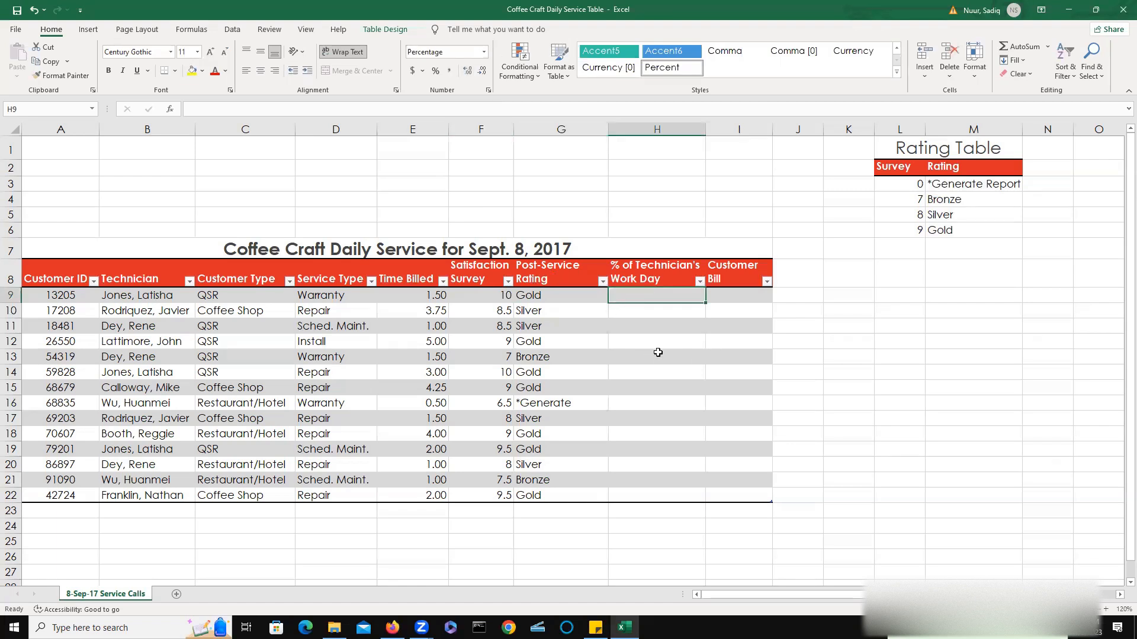
Enter the formula =[Time Billed]/6.5 in H9 to calculate each technician's share of the work day.
text(=)
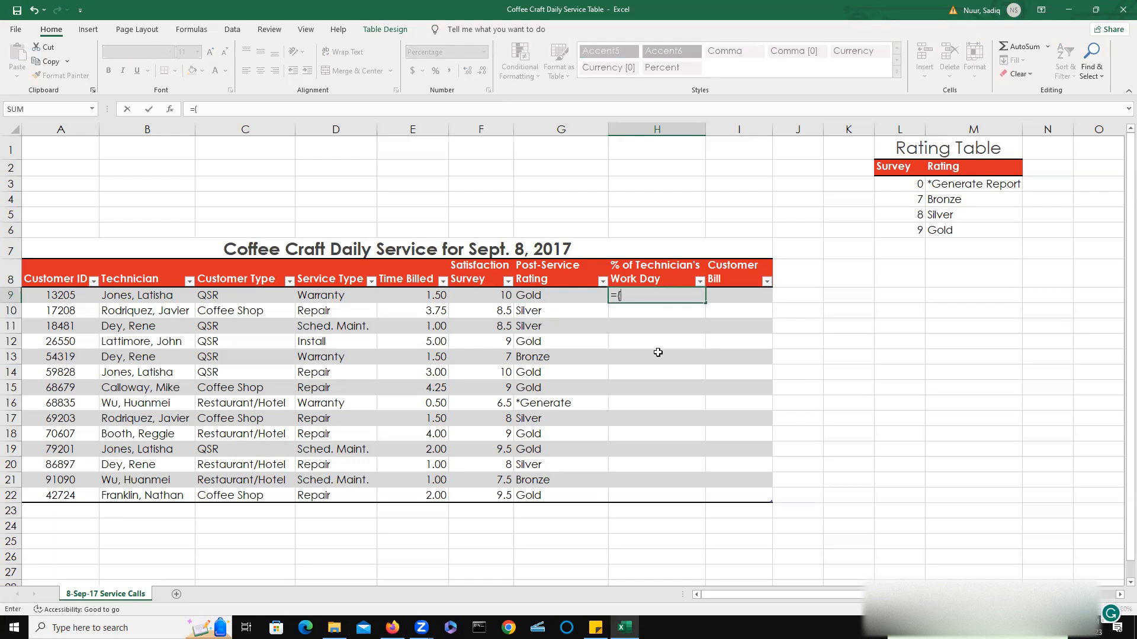
text([)
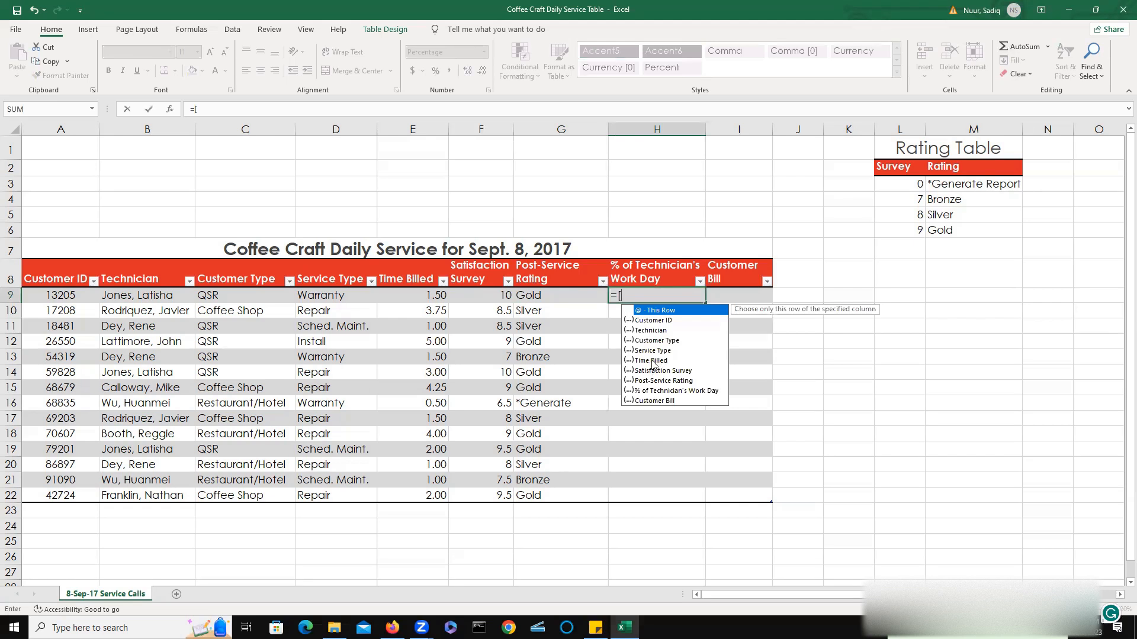
double_click(651, 359)
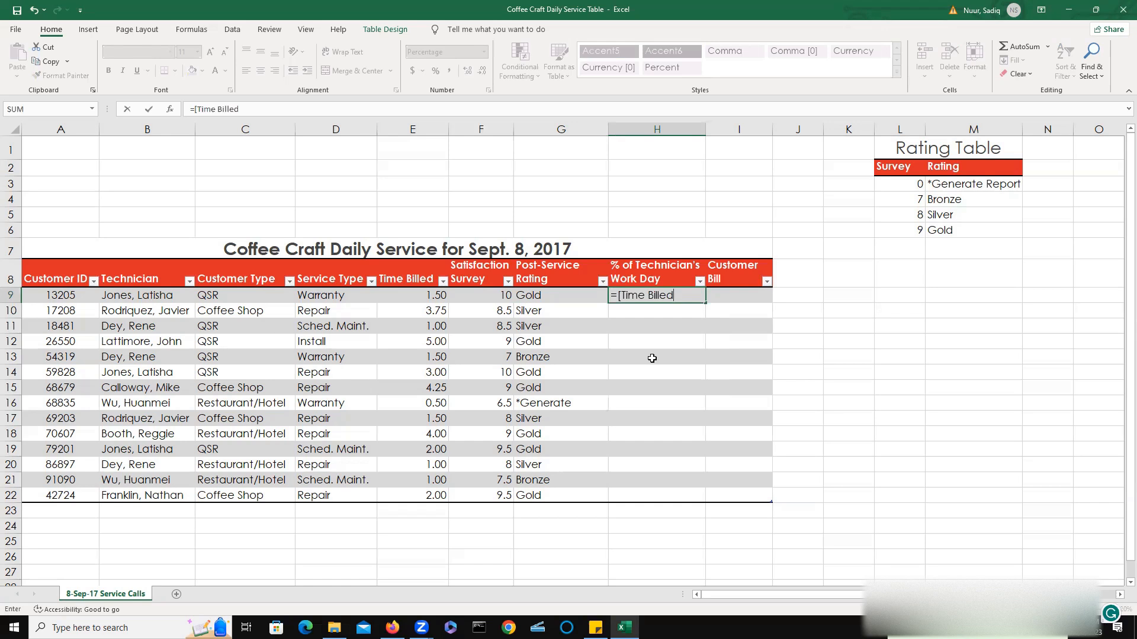
text(])
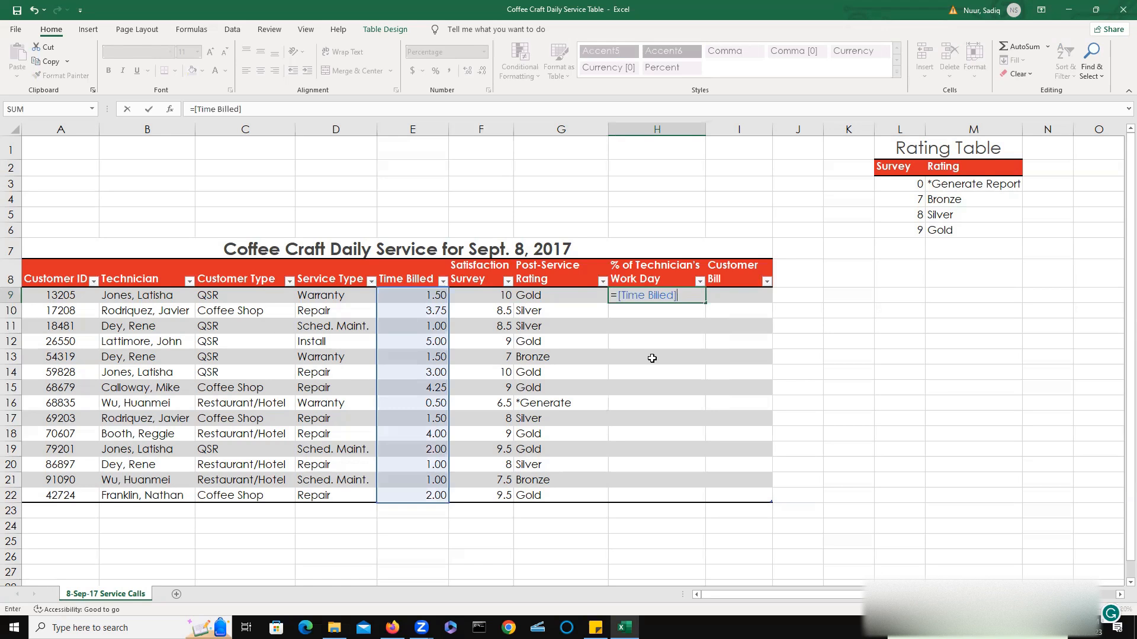
text(/6.5)
key(Return)
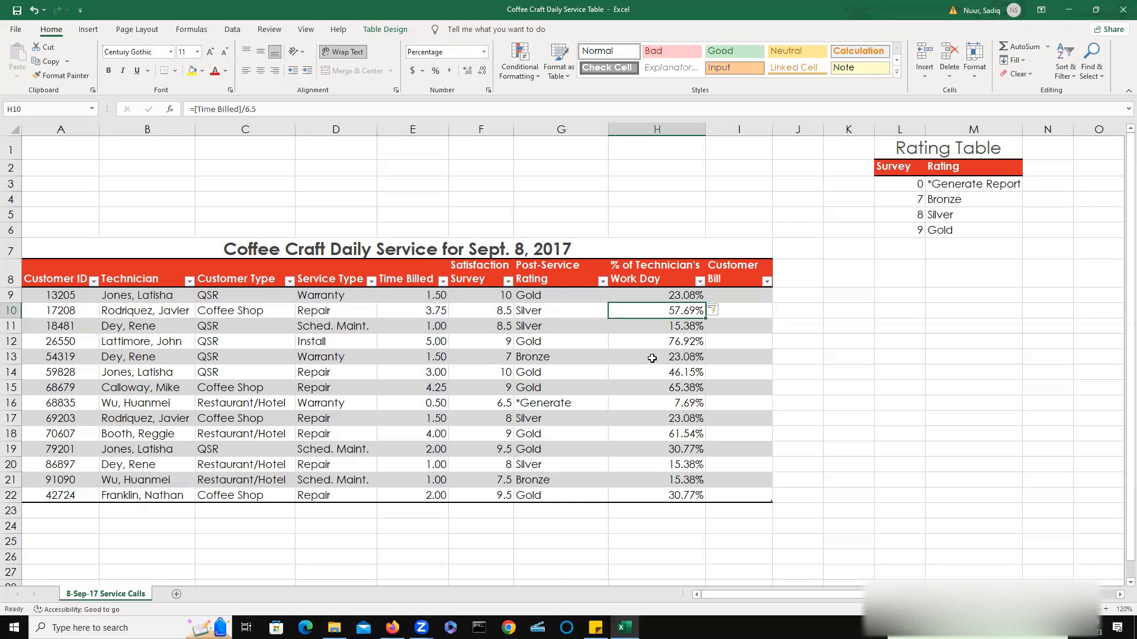
Format the Customer Bill cell I9 in Accounting style with increased decimal places.
click(744, 298)
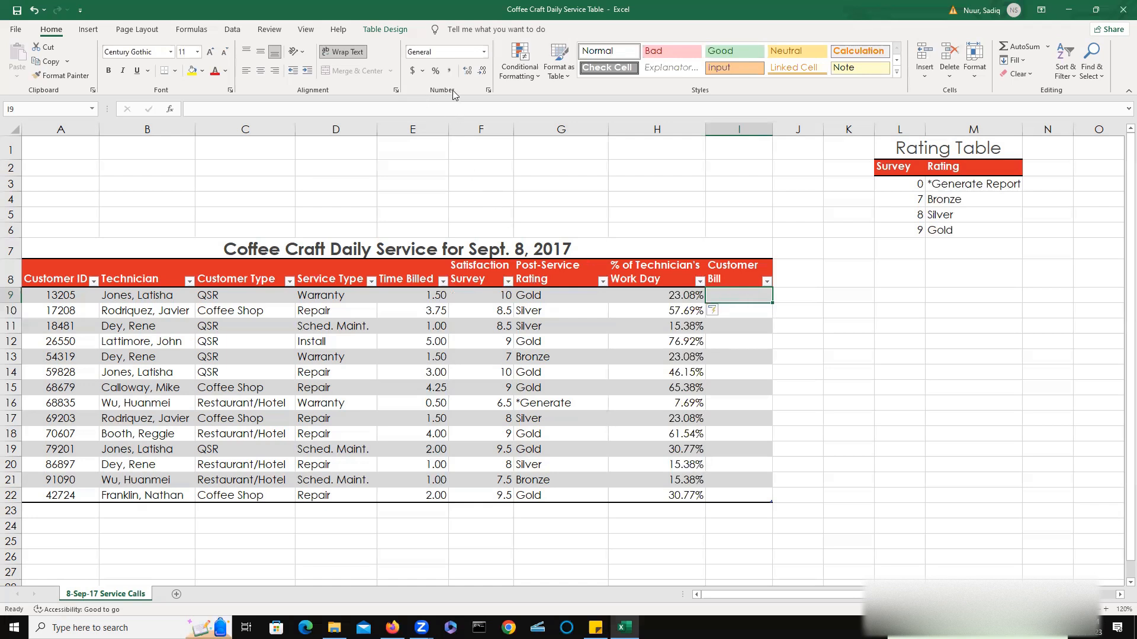
click(413, 71)
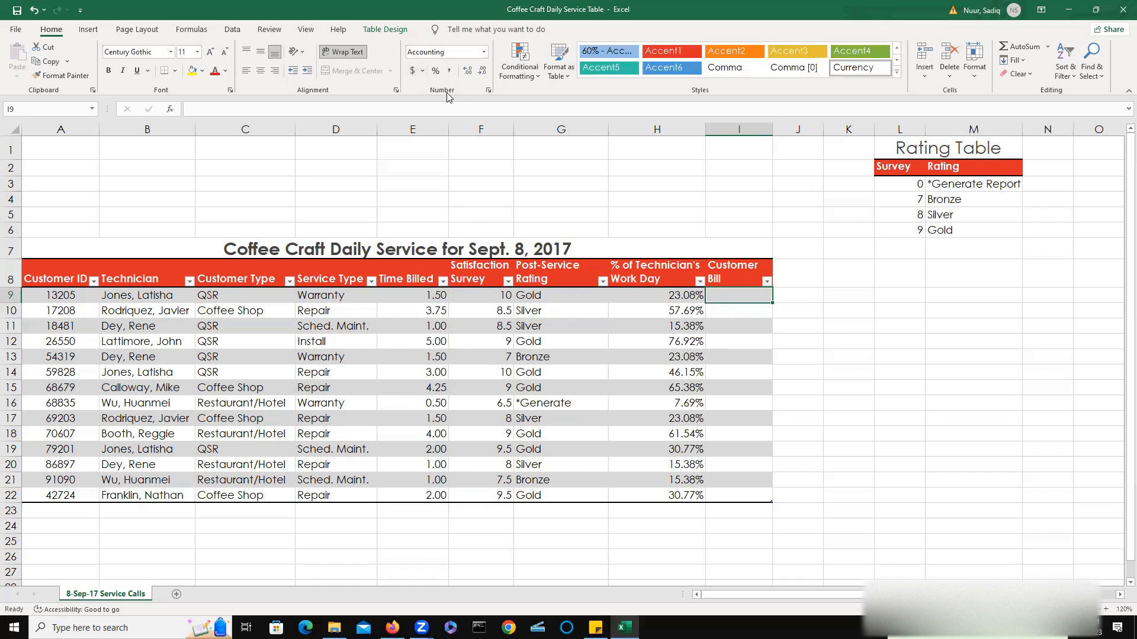
click(468, 72)
click(467, 72)
Start an IF formula in I9 that checks whether D9 equals "Warranty" and returns 0 when it does.
text(=if)
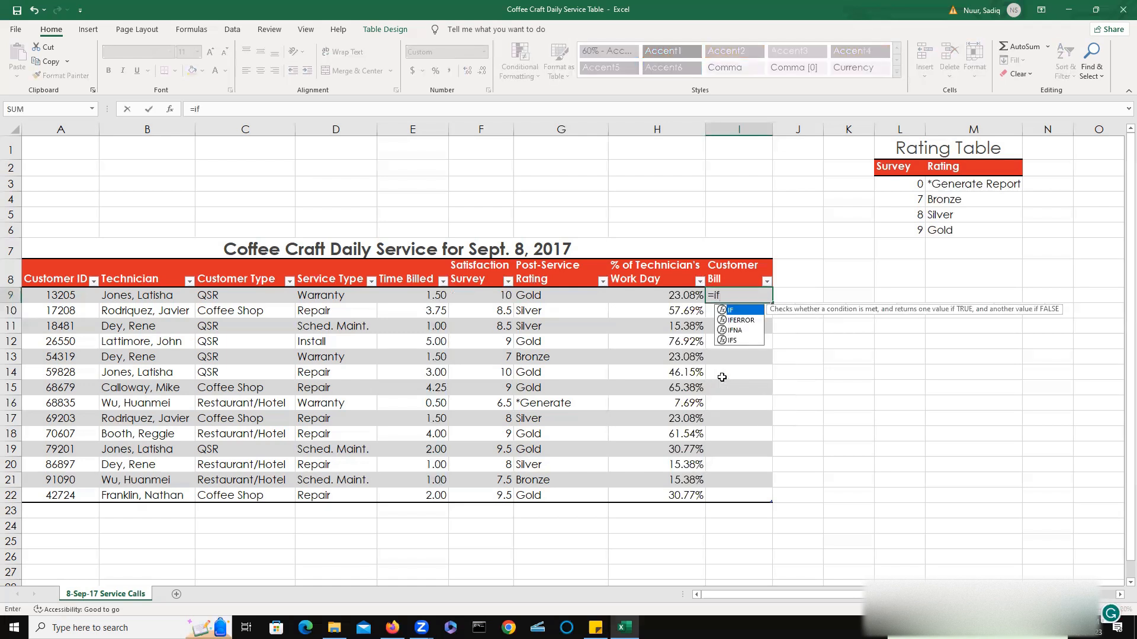
double_click(736, 314)
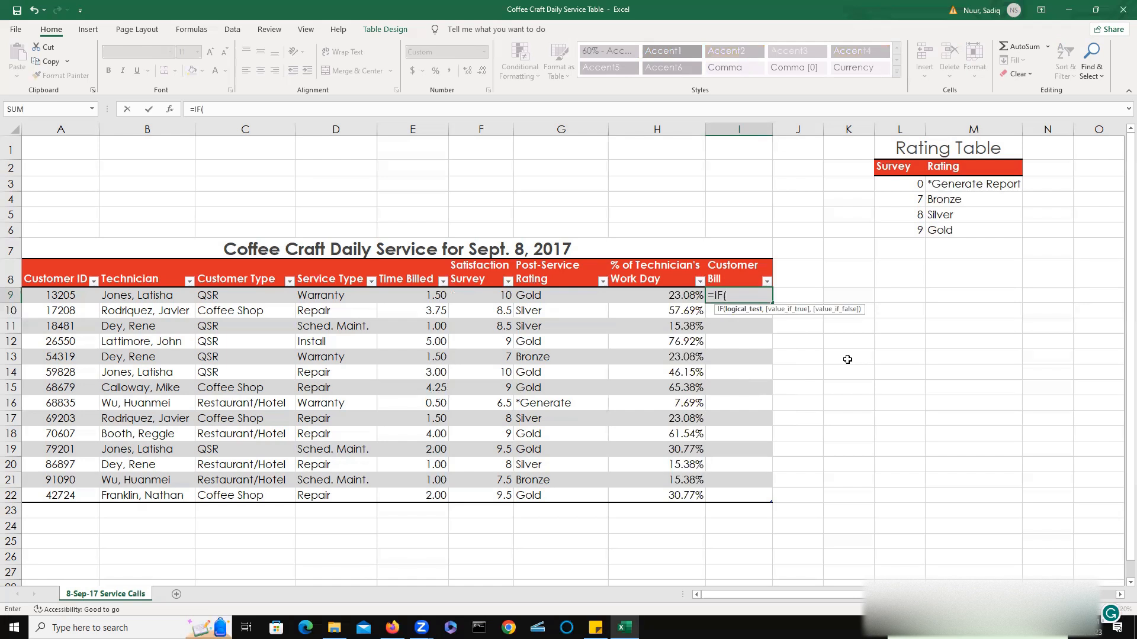
text(d)
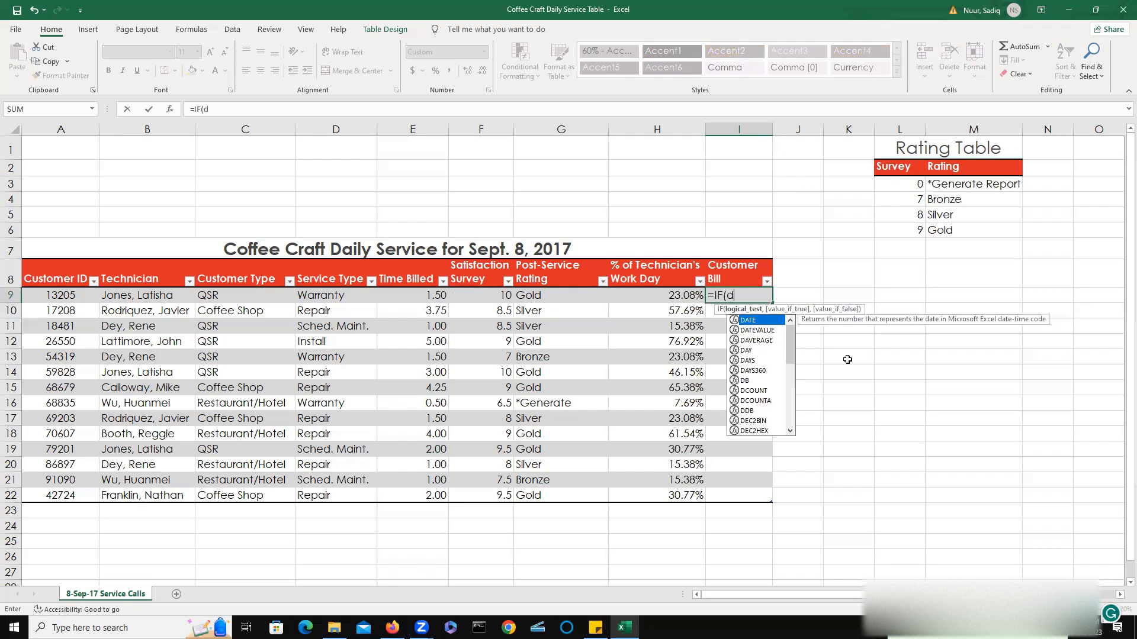
text(9=)
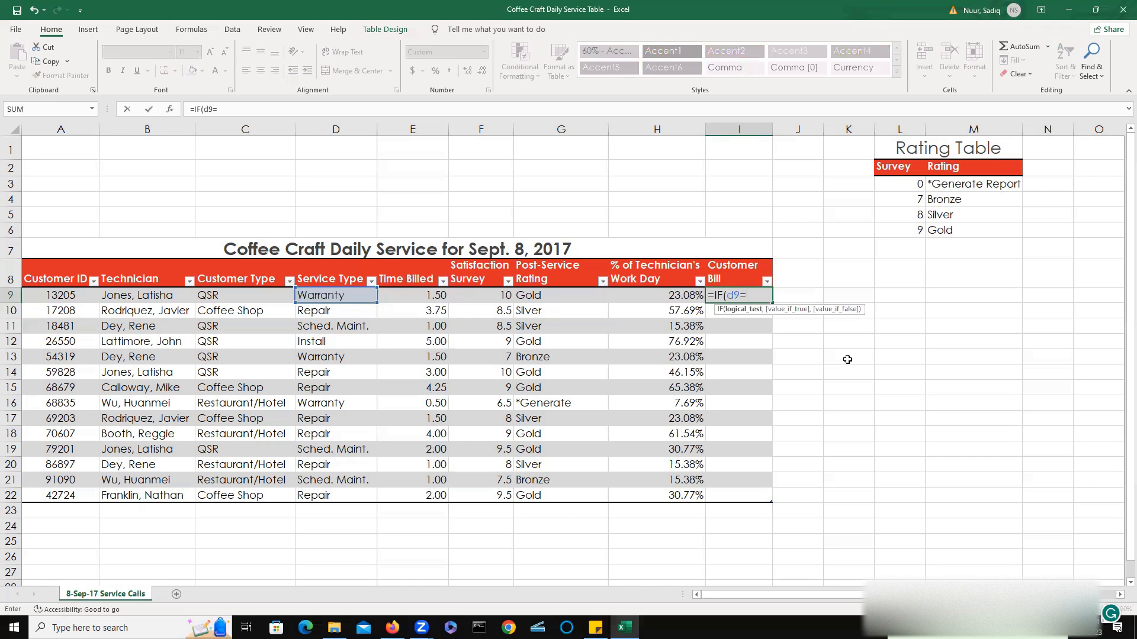
text("Warra)
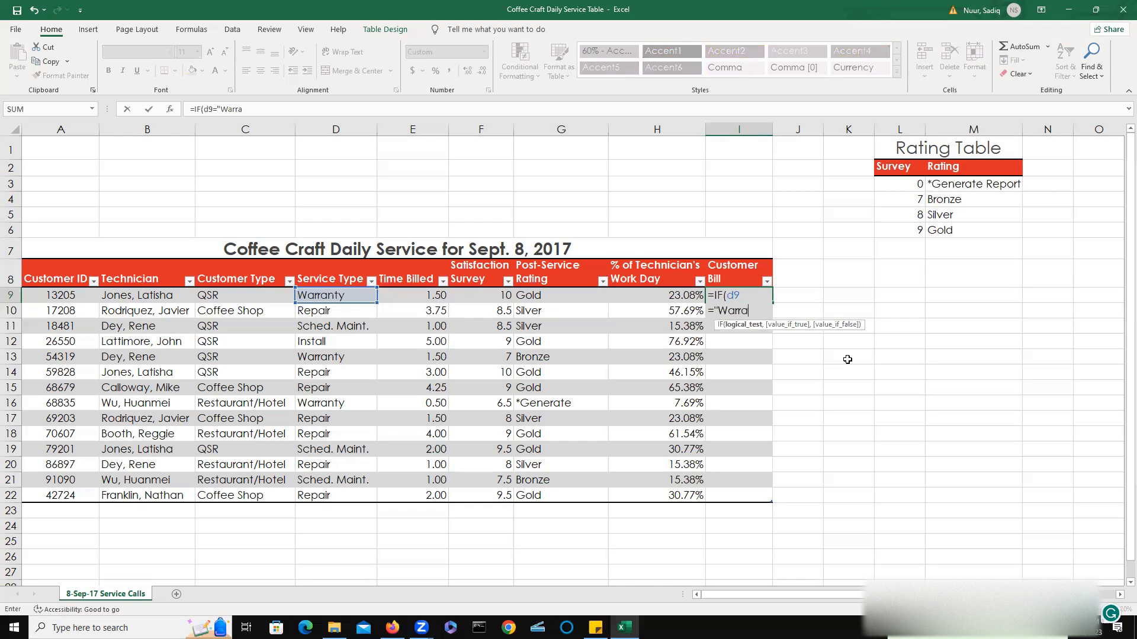
text(nty",)
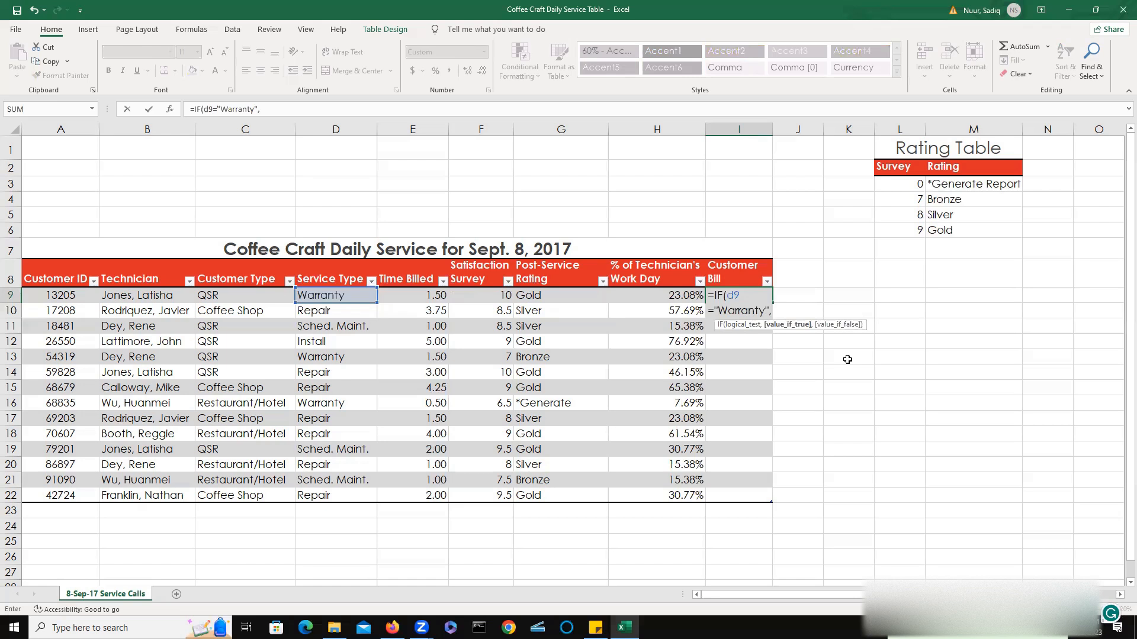
text(0)
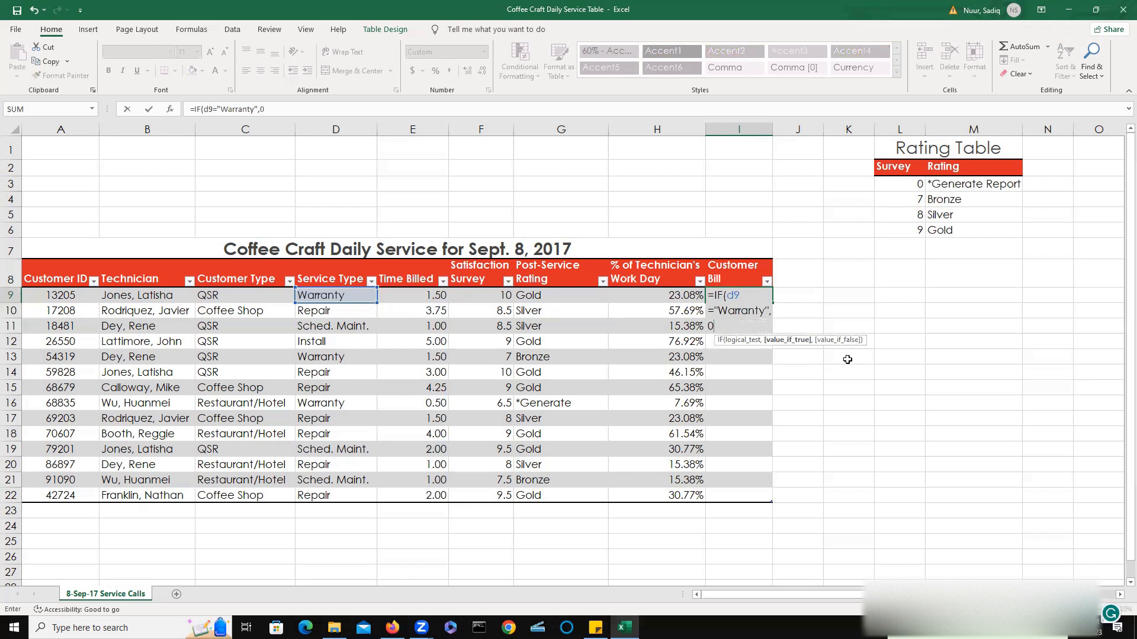
text(,)
text([)
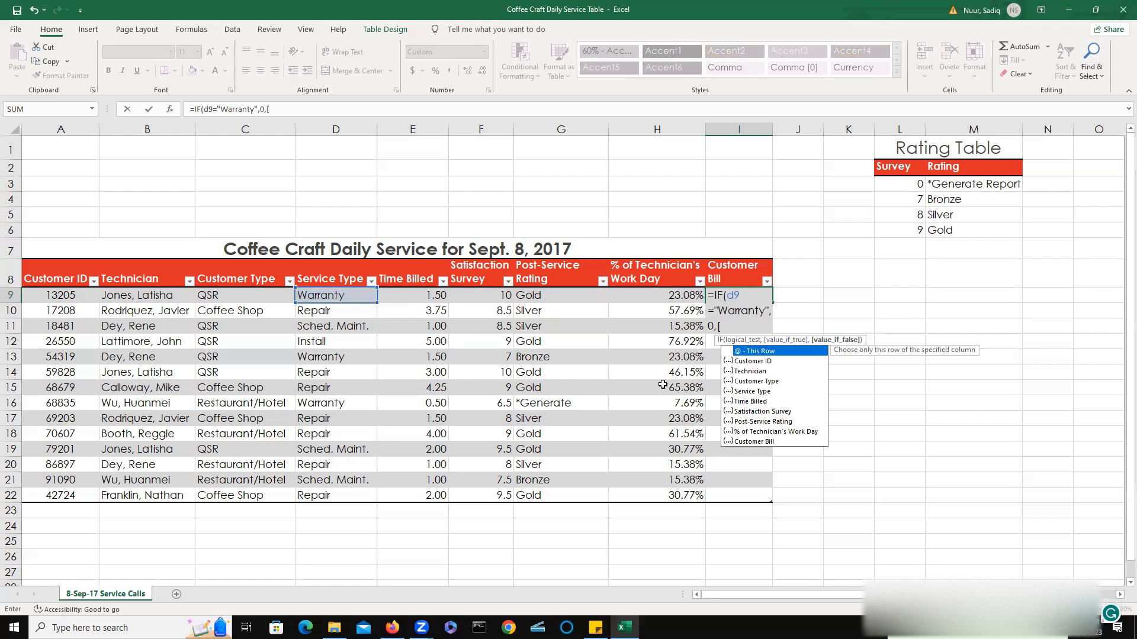
double_click(751, 402)
key(Return)
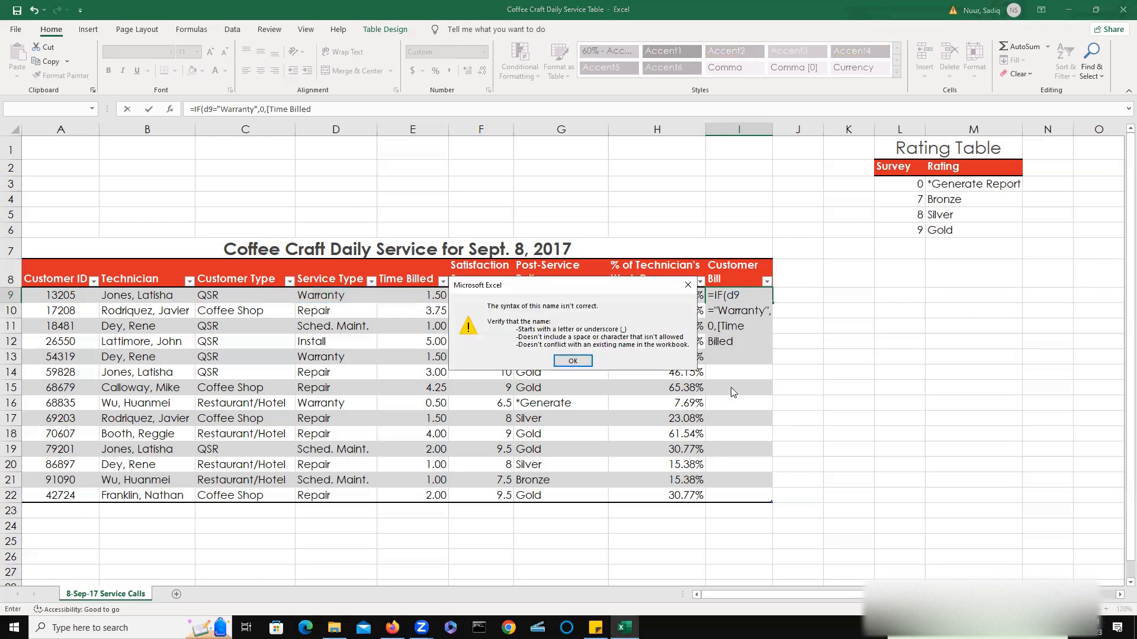
click(583, 360)
click(583, 360)
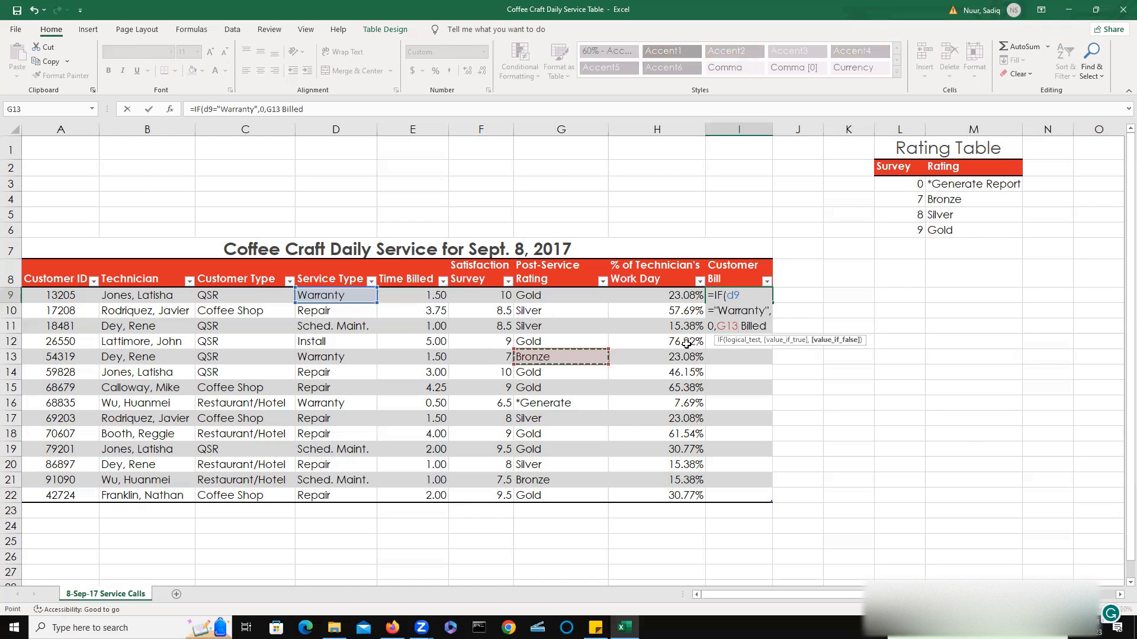
click(768, 326)
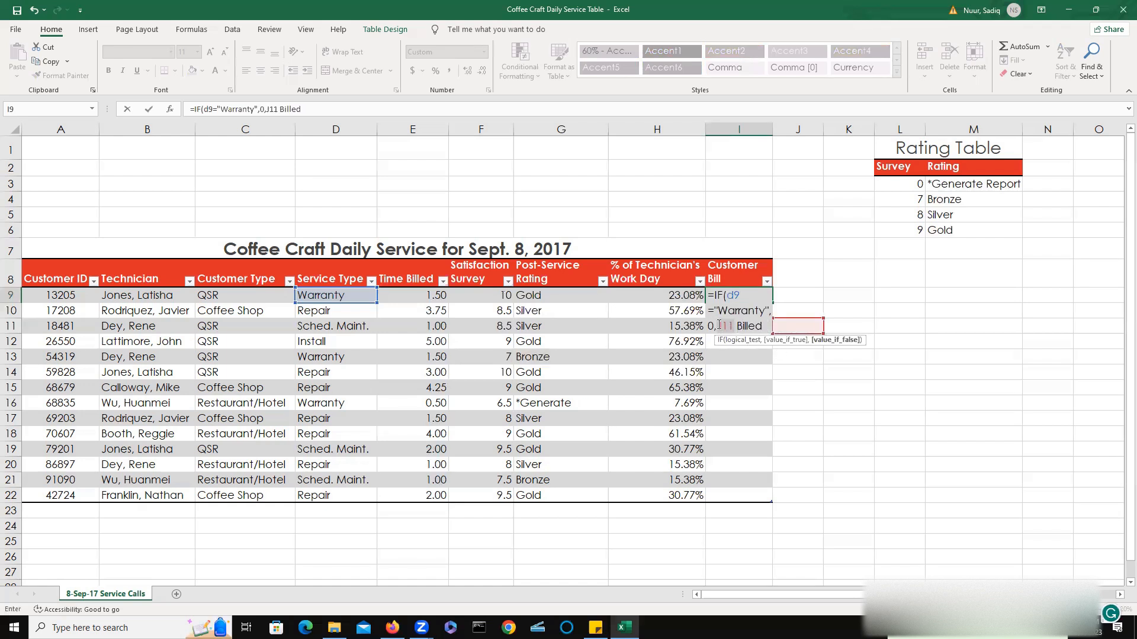
click(762, 326)
key(BackSpace)
key(BackSpace)
key(BackSpace)
key(BackSpace)
key(BackSpace)
key(BackSpace)
key(BackSpace)
key(BackSpace)
key(BackSpace)
key(BackSpace)
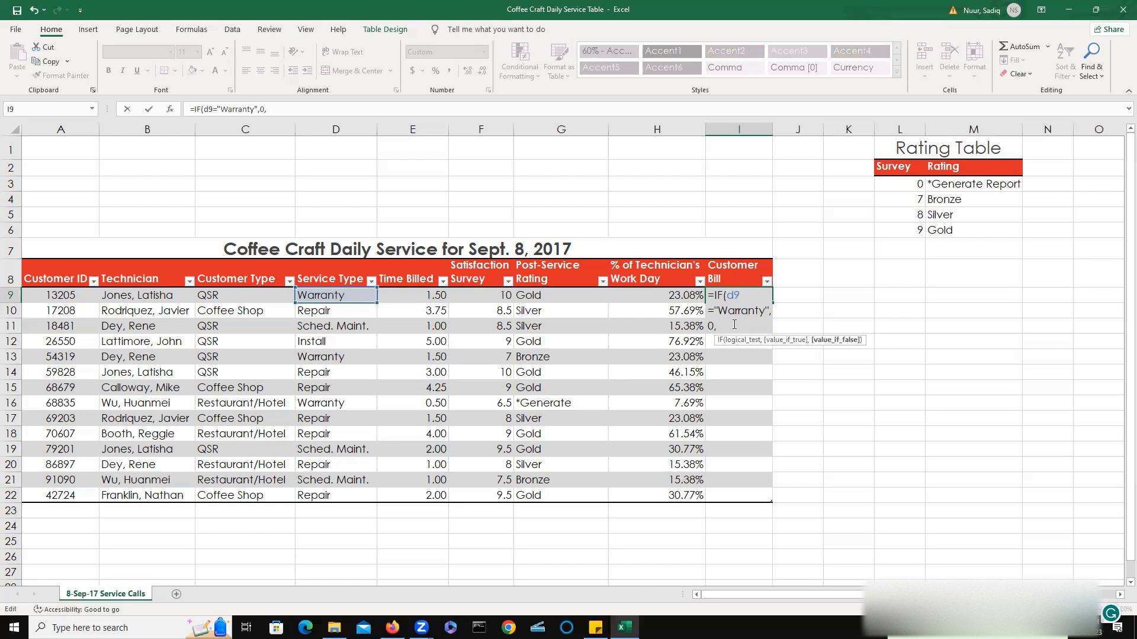
Complete the formula as =IF(D9="Warranty",0,[@[Time Billed]]*75) to bill 75 per hour otherwise.
click(424, 298)
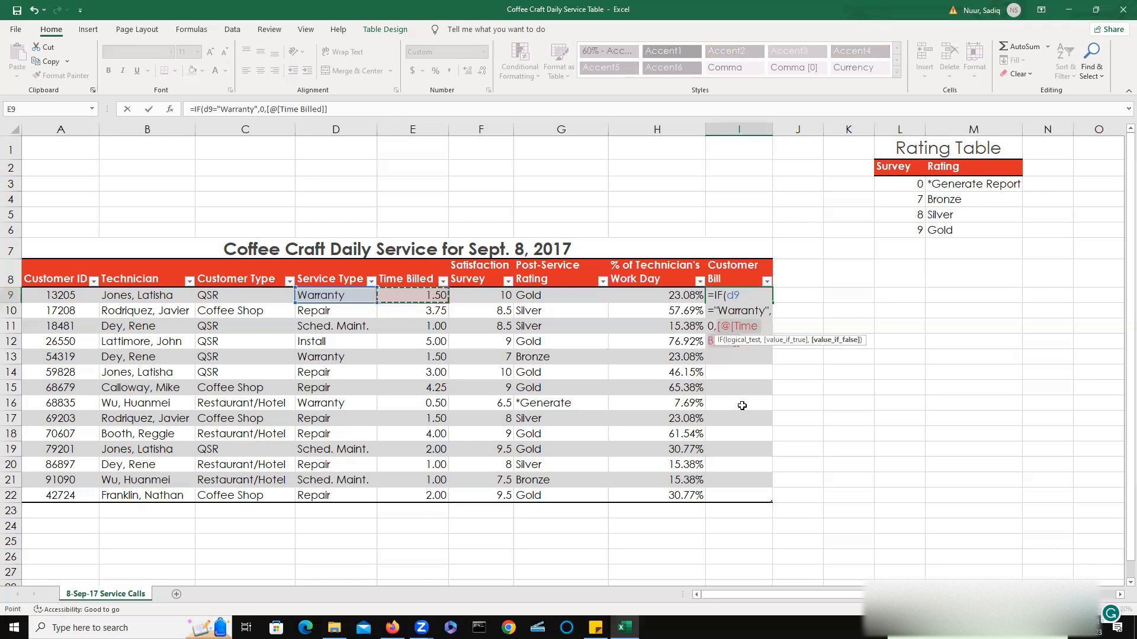
text(*)
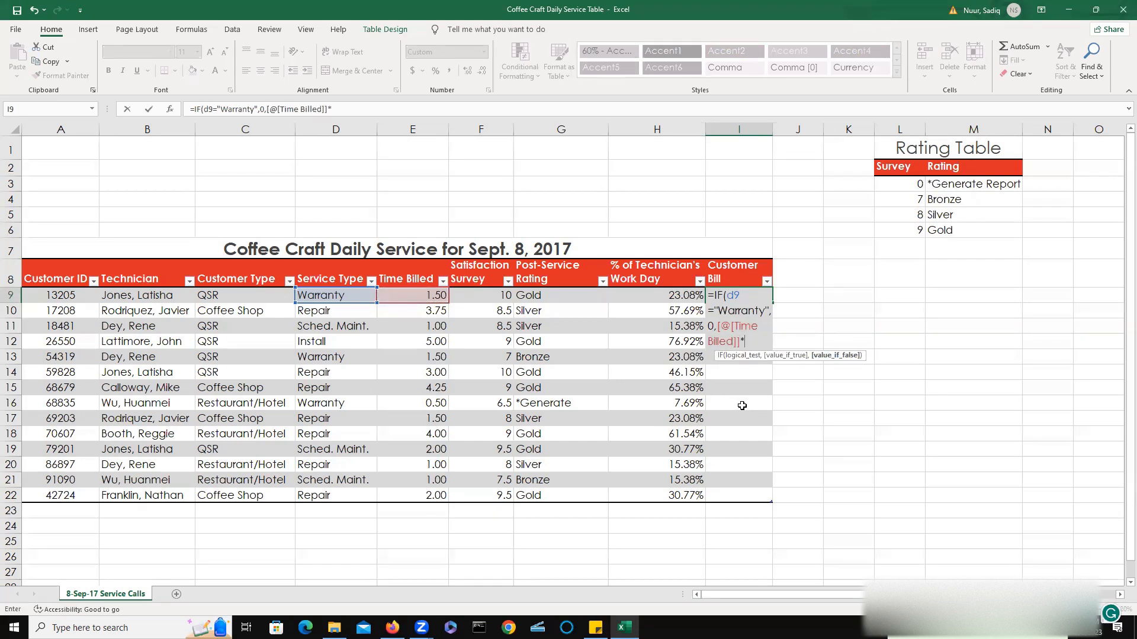
text(75))
key(Return)
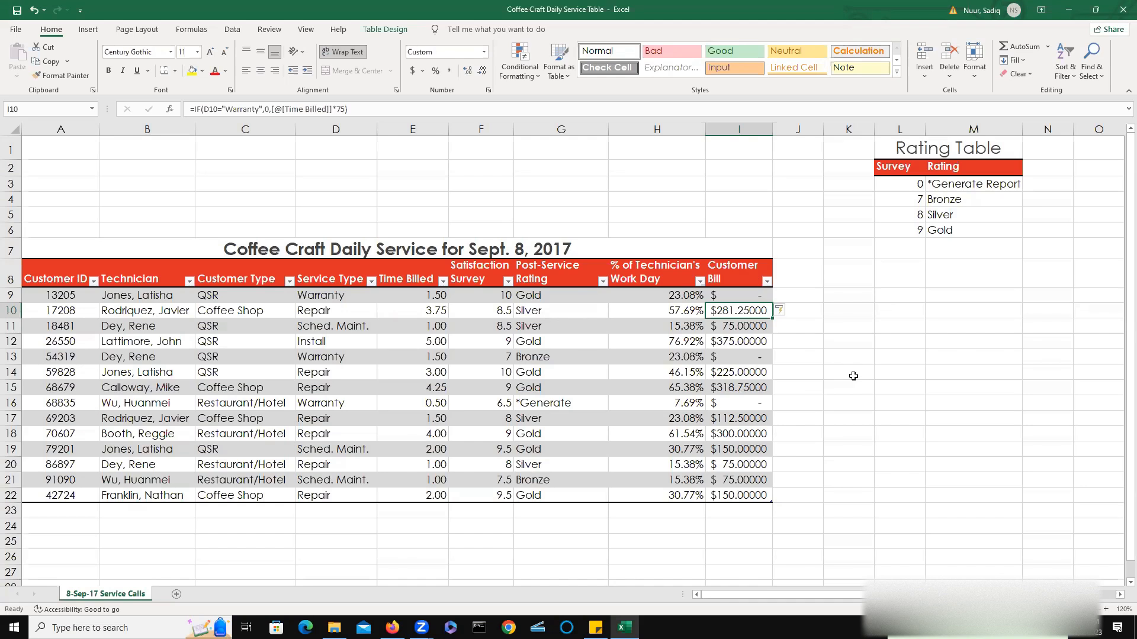
Format the Customer Bill cells I9:I22 in Accounting style with two decimal places.
click(734, 296)
drag(734, 306, 738, 495)
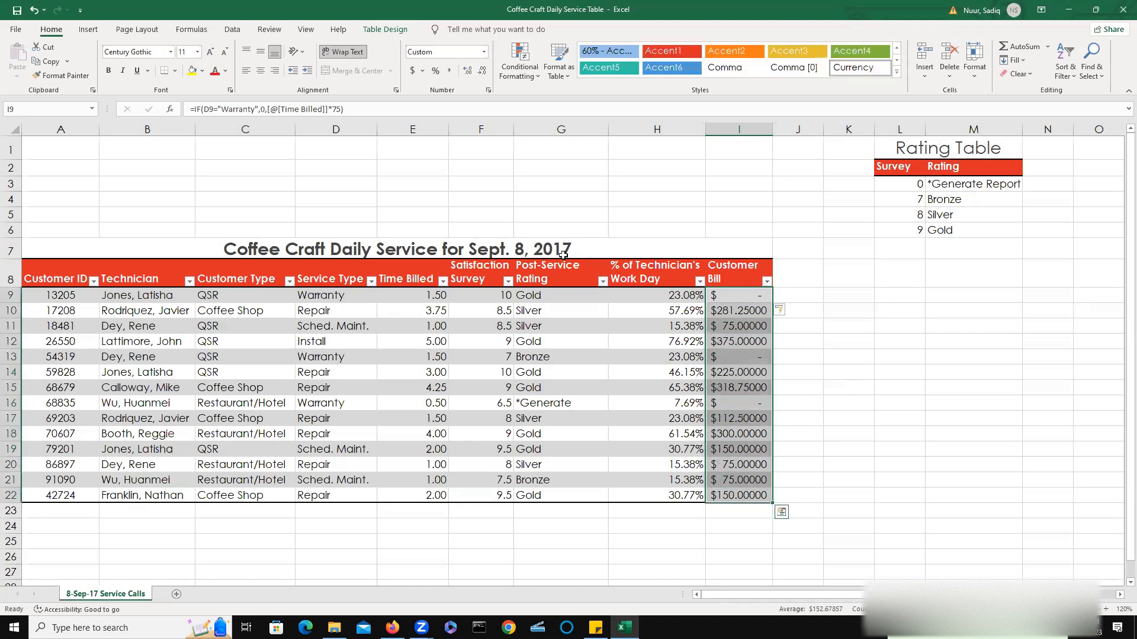
click(483, 70)
click(483, 70)
click(483, 70)
click(483, 70)
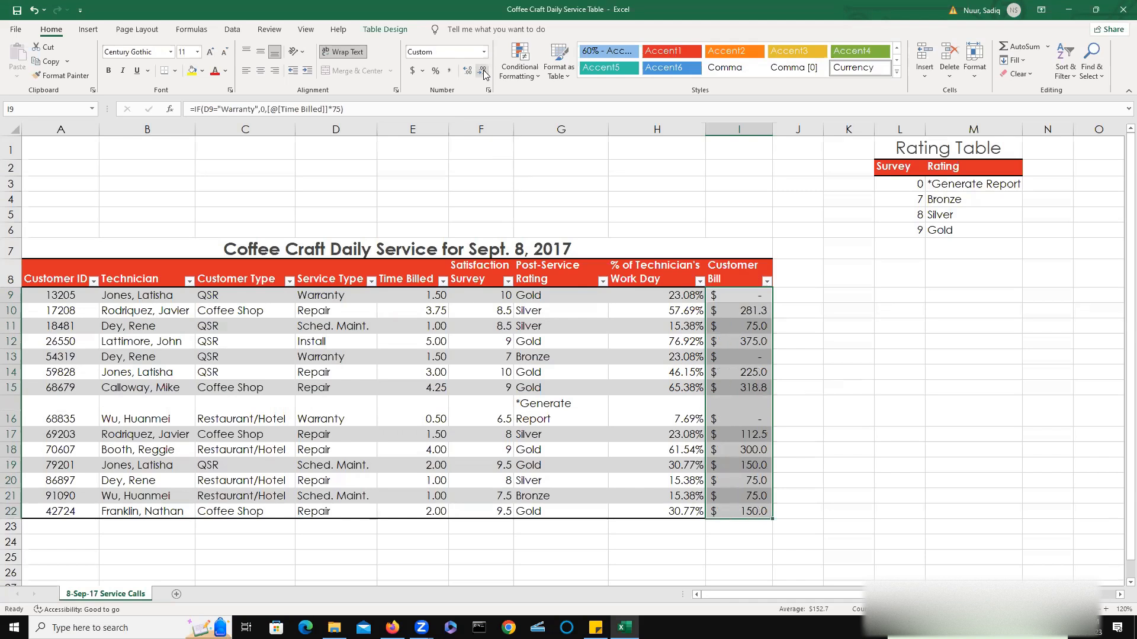
click(467, 75)
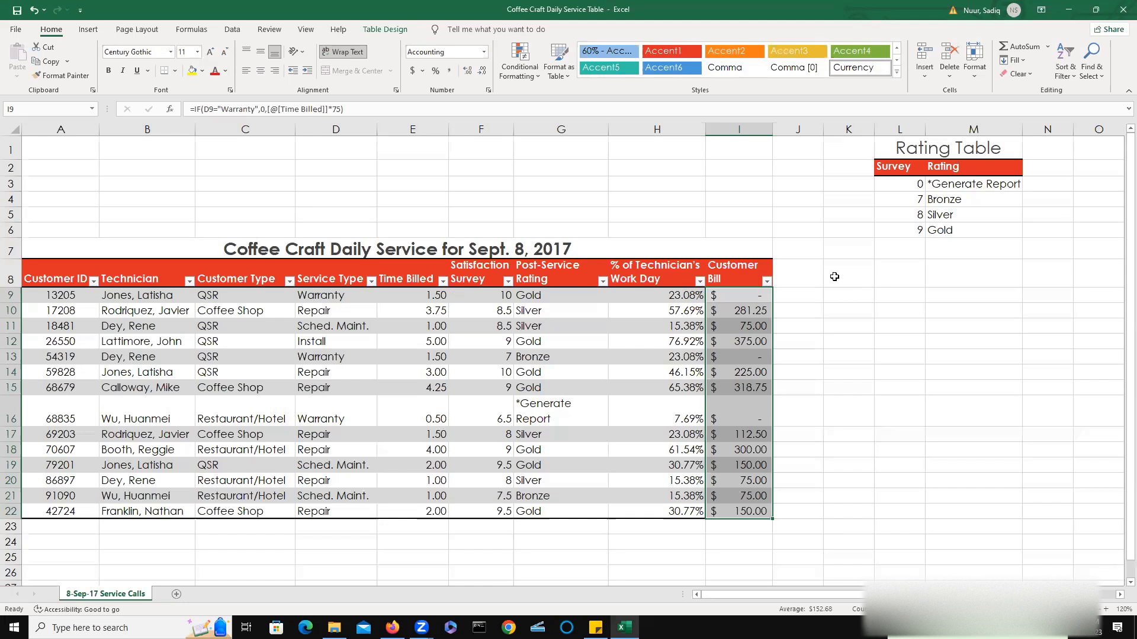
Review the Customer Bill formula in I9 and the Satisfaction Survey entry in F9.
double_click(744, 298)
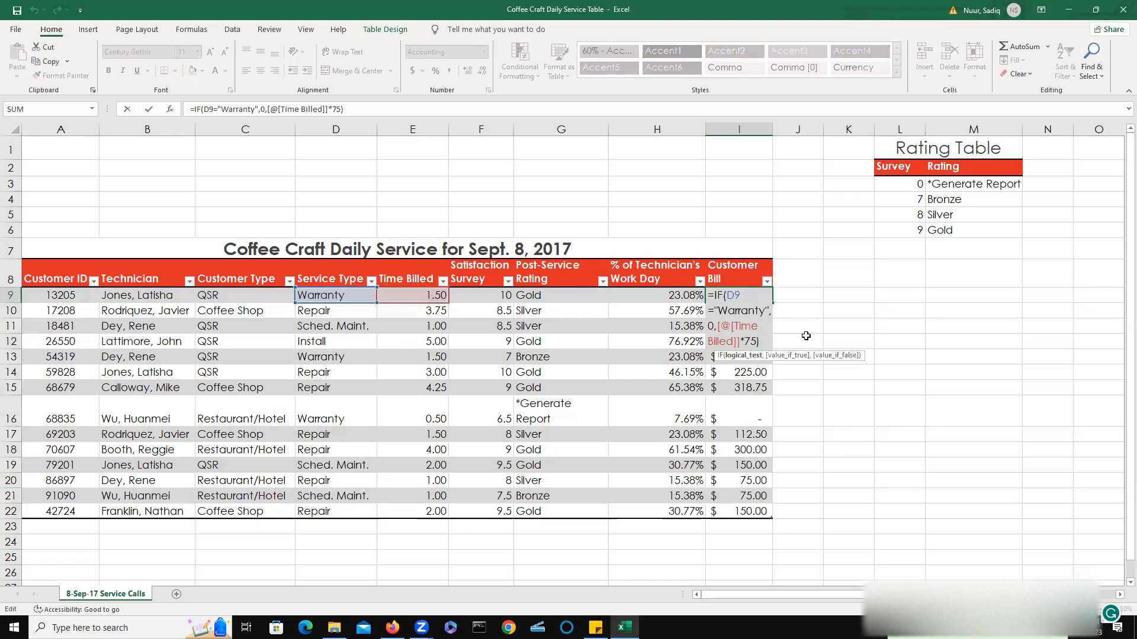
key(ctrl+Return)
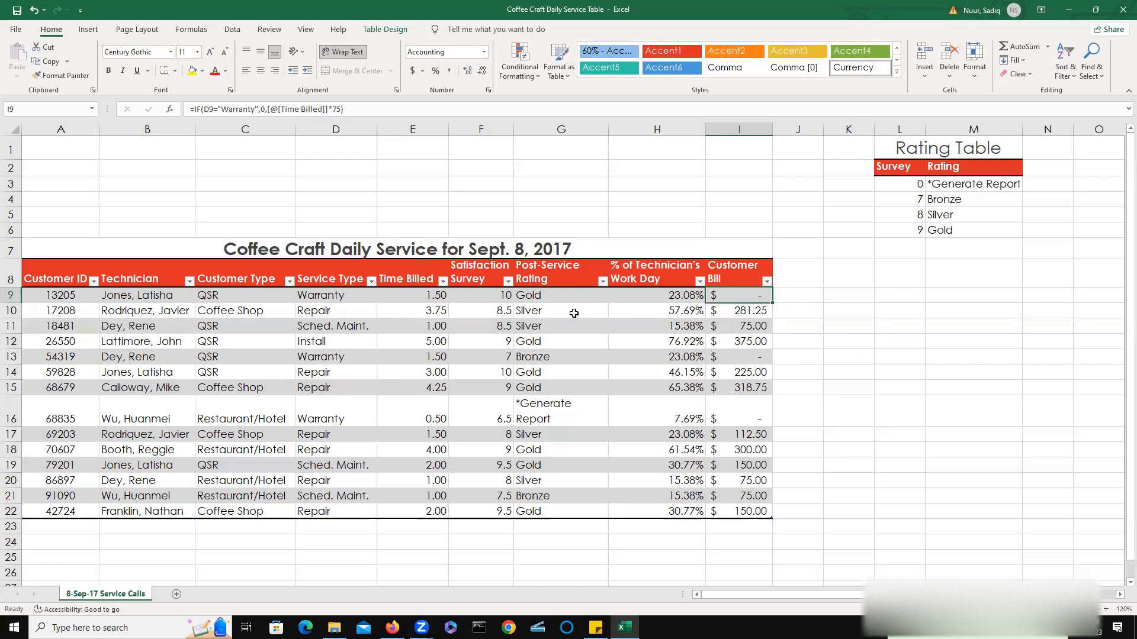
click(487, 299)
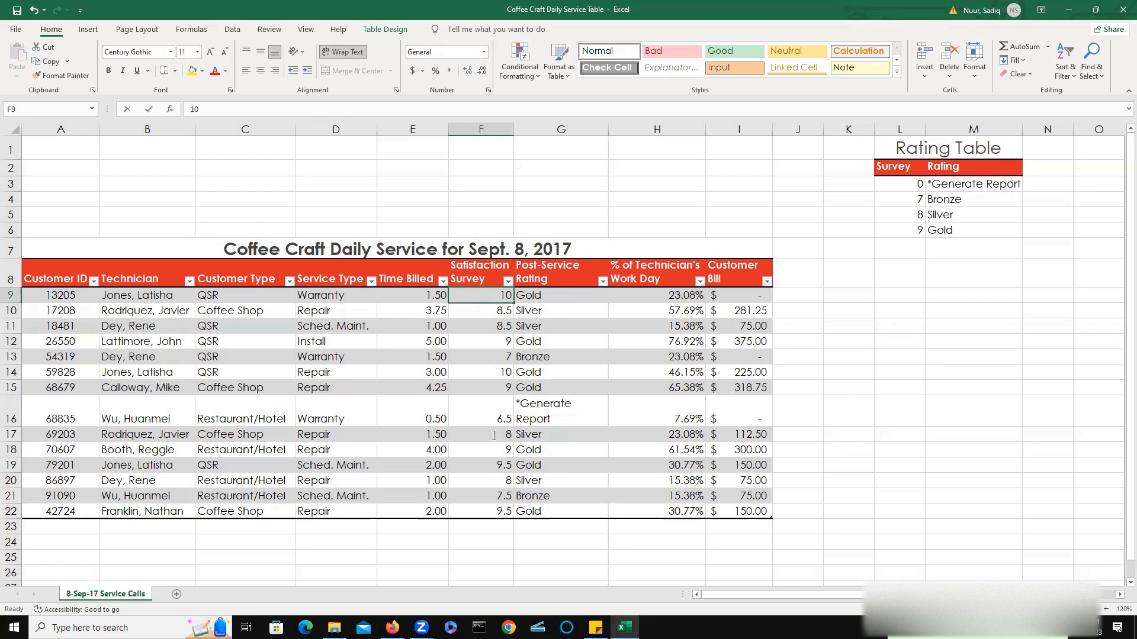
double_click(467, 296)
click(571, 217)
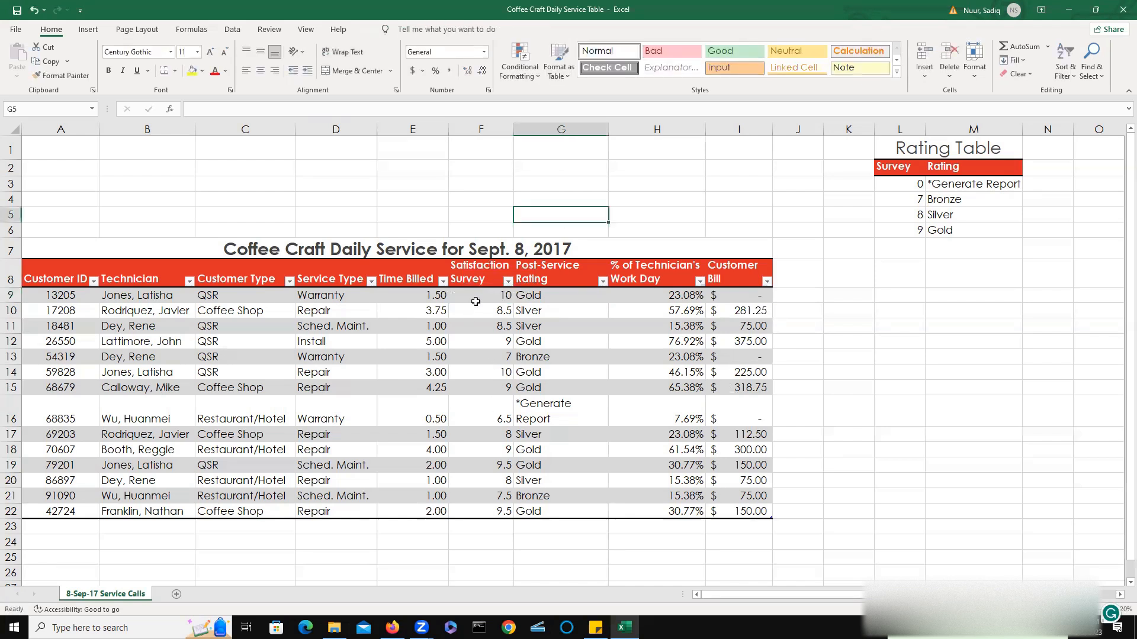
Start a new conditional formatting rule on Satisfaction Survey cell F22 using the 3 Symbols (Circled) icon set.
drag(474, 299, 470, 506)
click(478, 508)
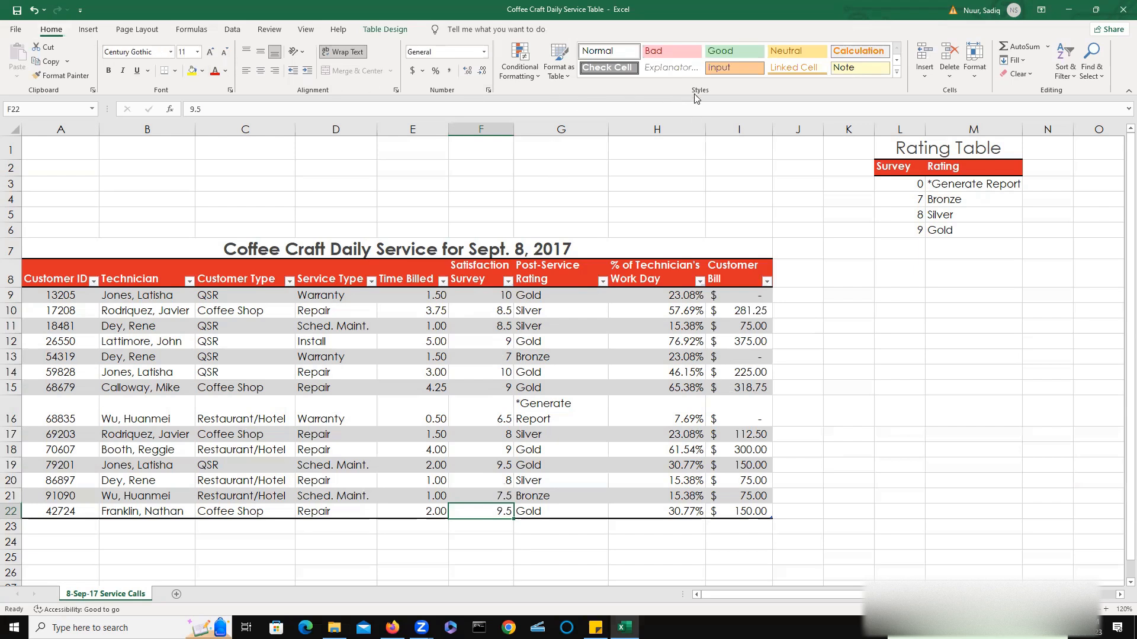
click(537, 76)
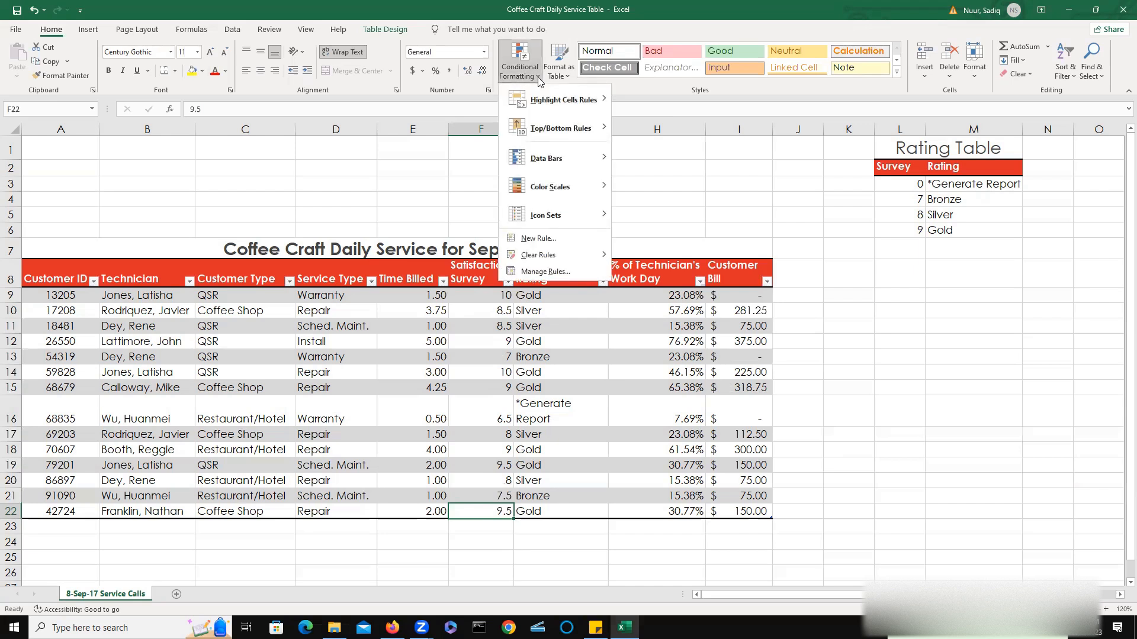
click(541, 240)
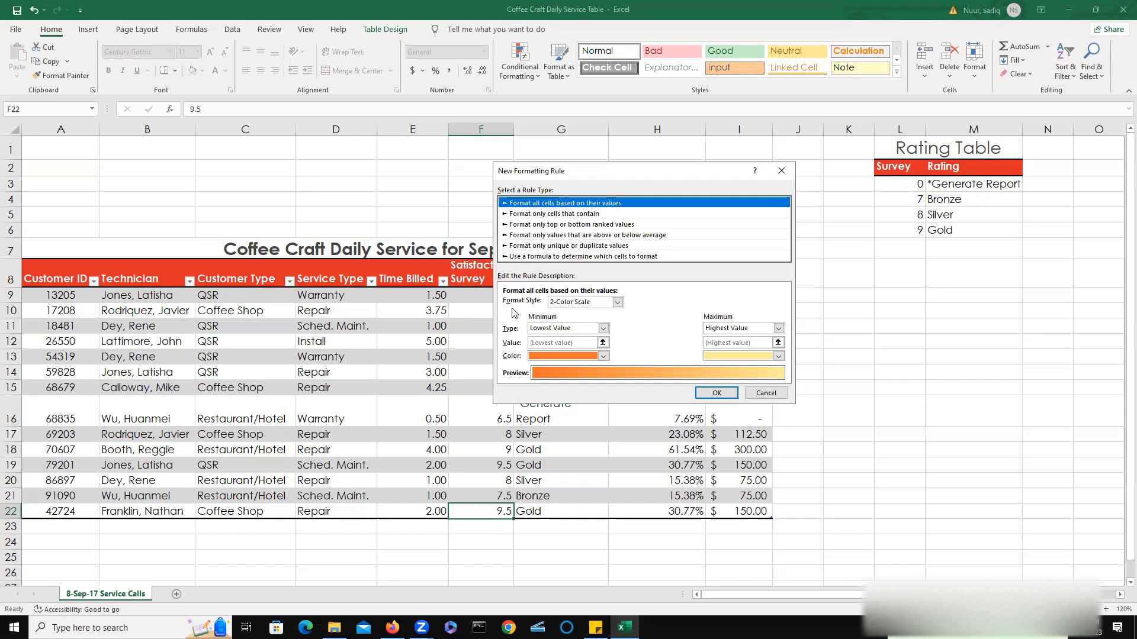
click(617, 303)
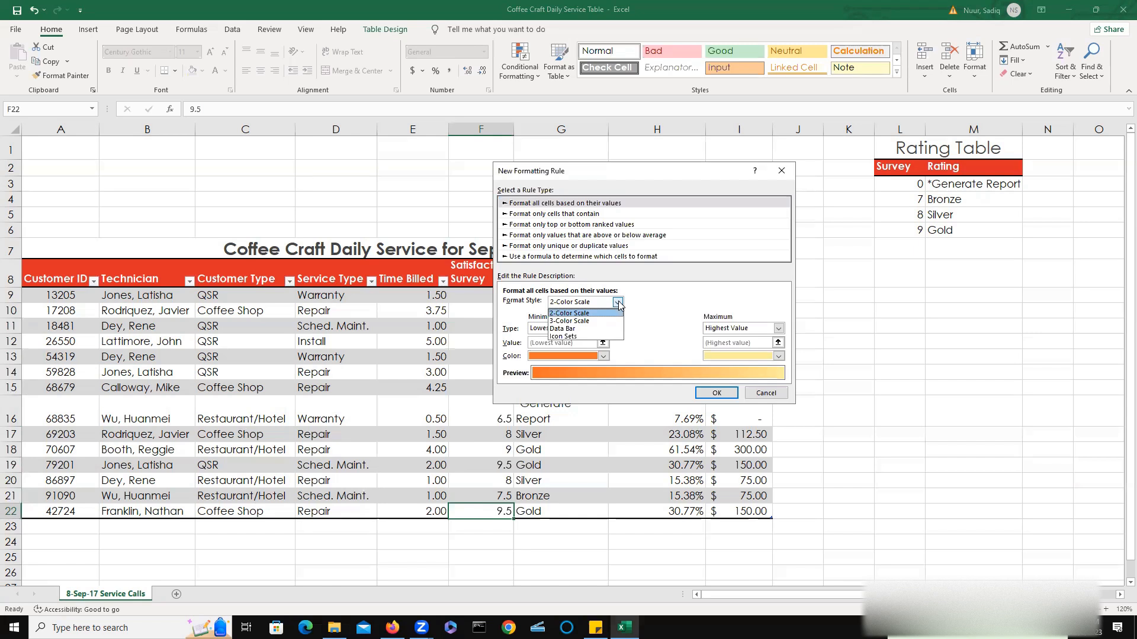
click(597, 337)
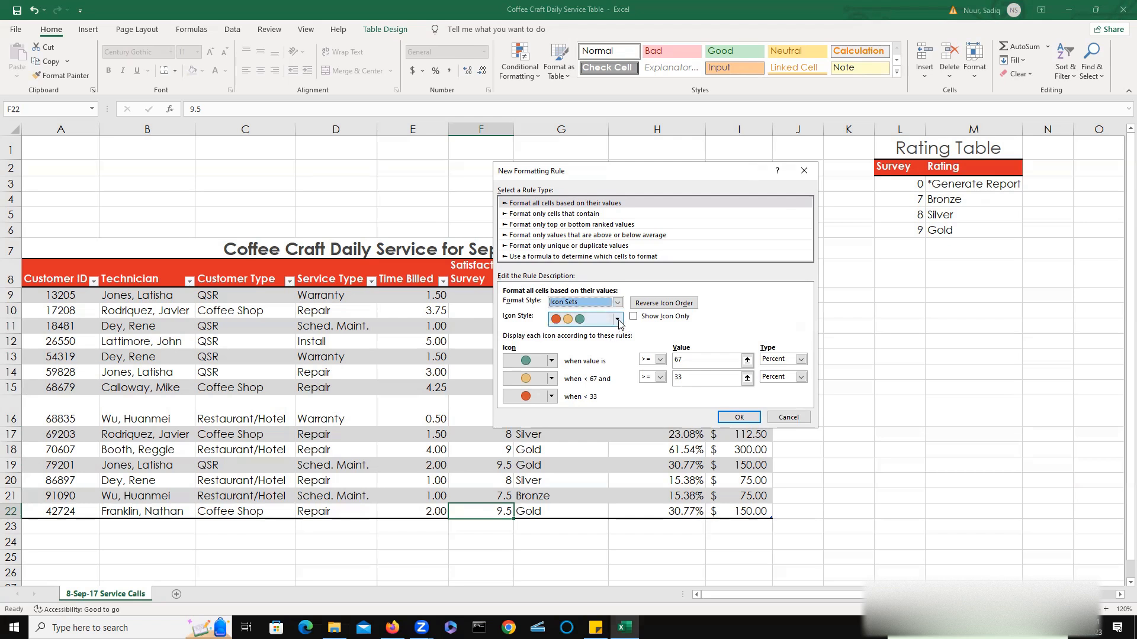
click(618, 319)
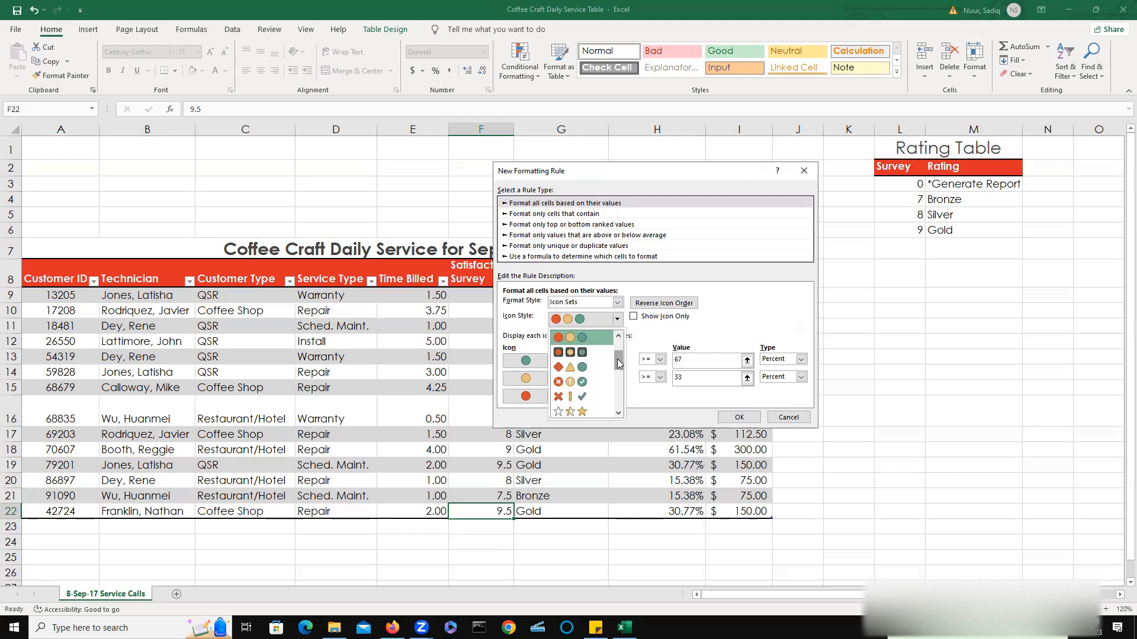
click(573, 382)
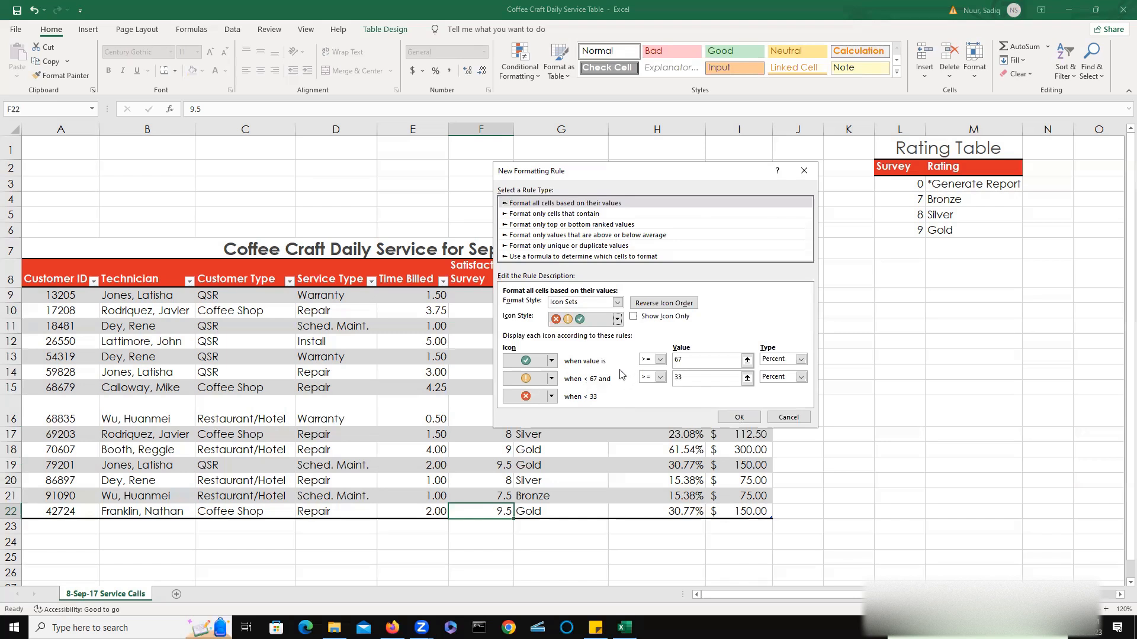
Set the icon thresholds to >= 9 and >= 7 with type Number and apply the rule.
double_click(690, 361)
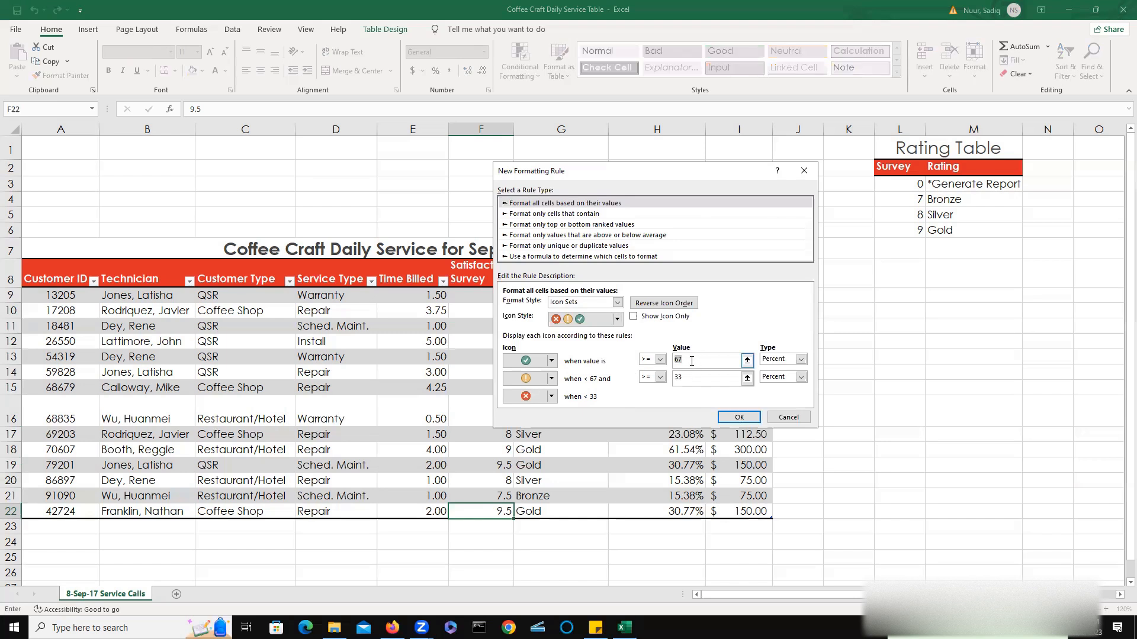
text(9)
click(801, 360)
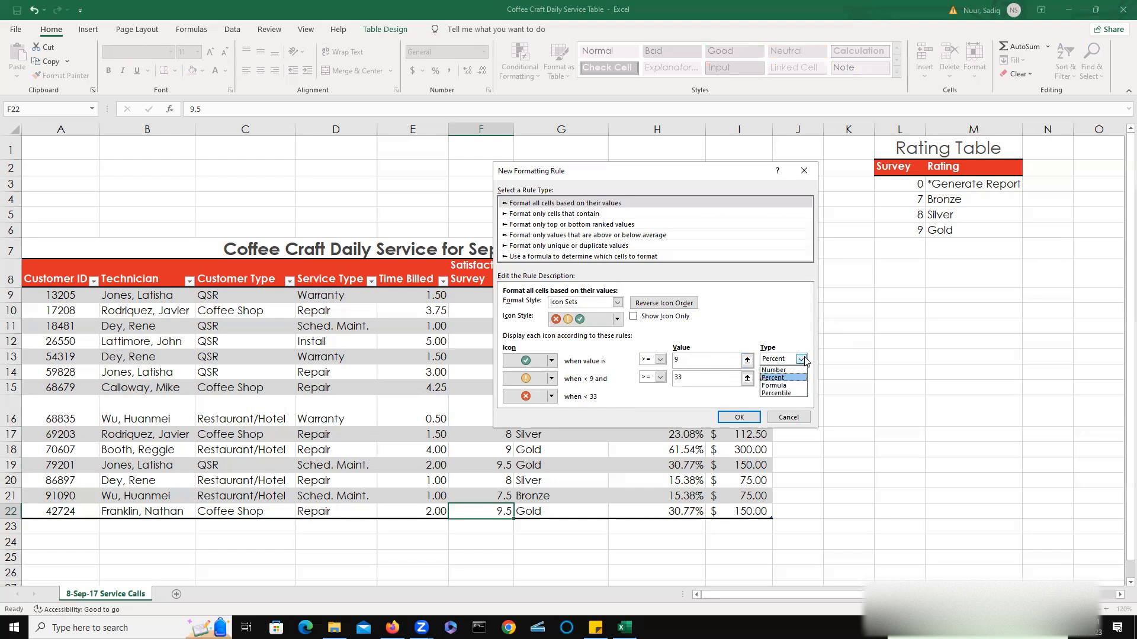
click(774, 370)
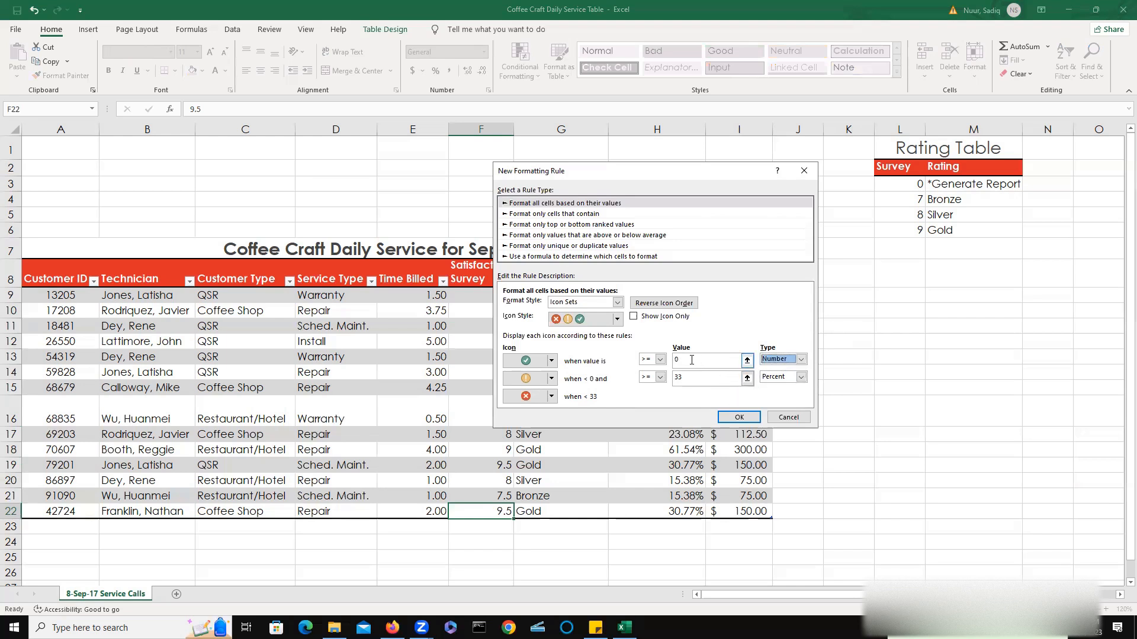
click(674, 361)
text(9)
click(694, 377)
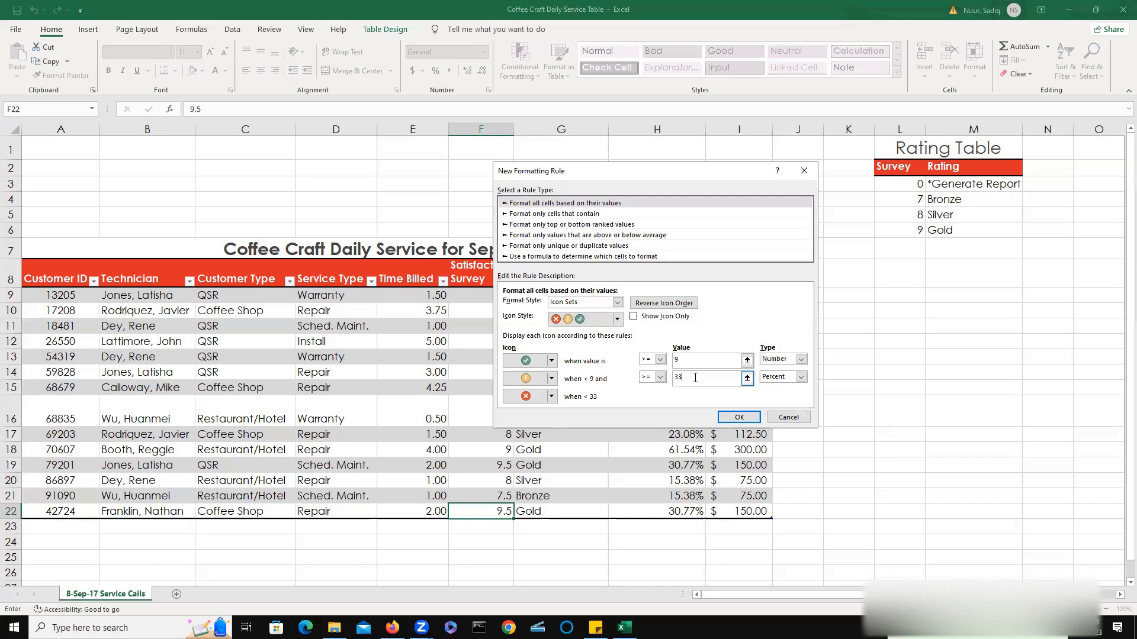
click(801, 378)
click(793, 388)
click(682, 379)
text(7)
click(739, 418)
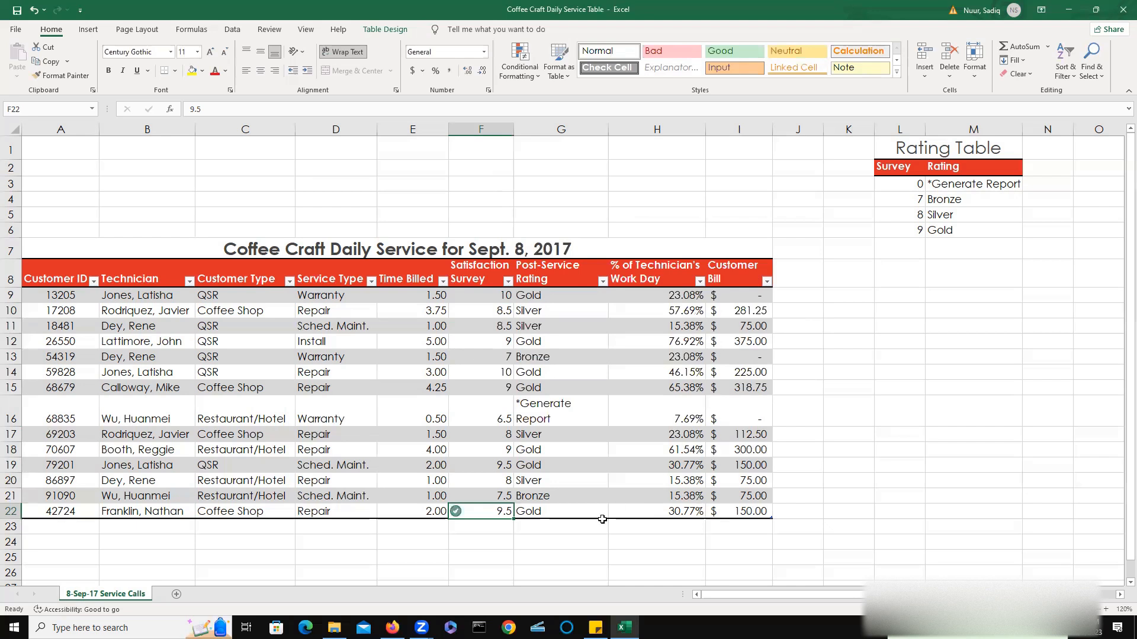
click(561, 537)
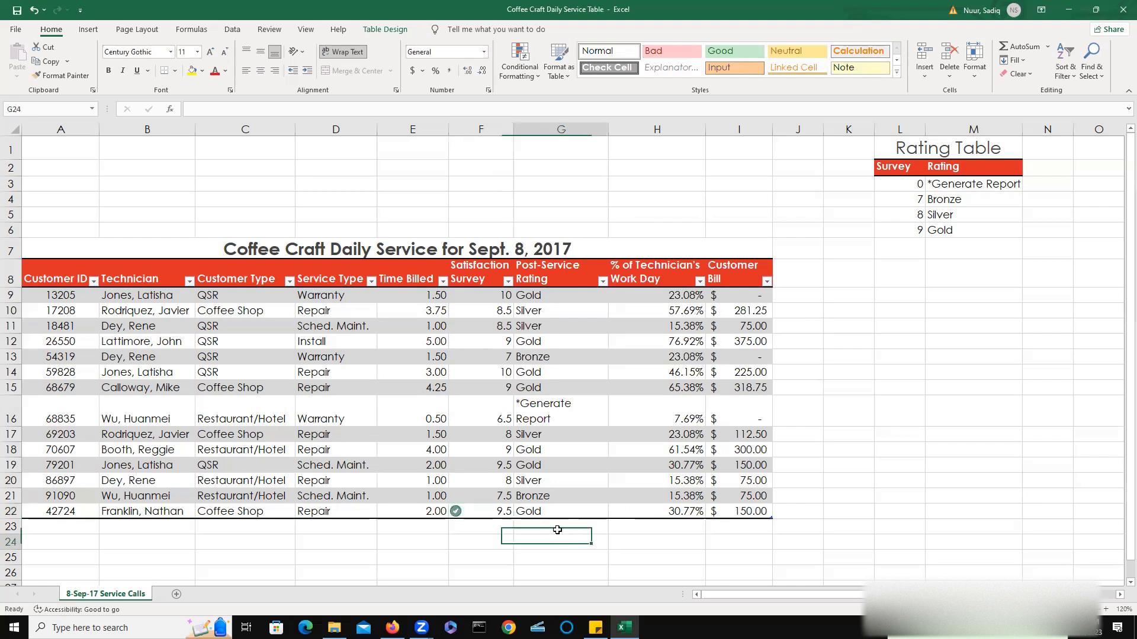
double_click(487, 295)
click(477, 384)
click(486, 308)
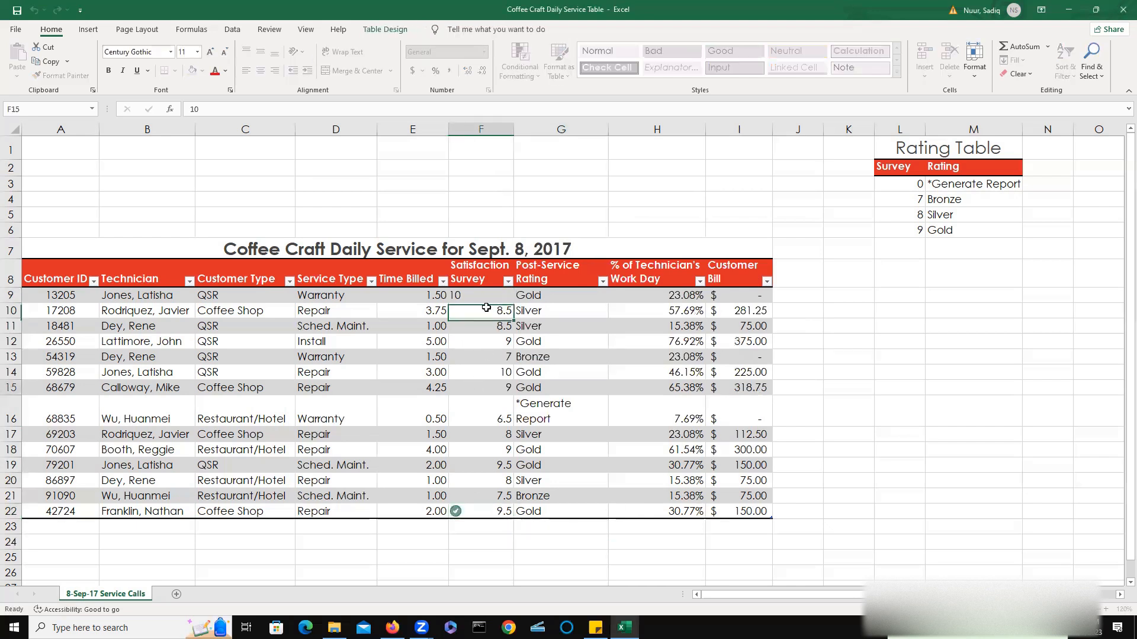
click(630, 219)
Select the Satisfaction Survey cells F9:F22 and clear all conditional formatting rules from the entire sheet.
drag(473, 295, 476, 512)
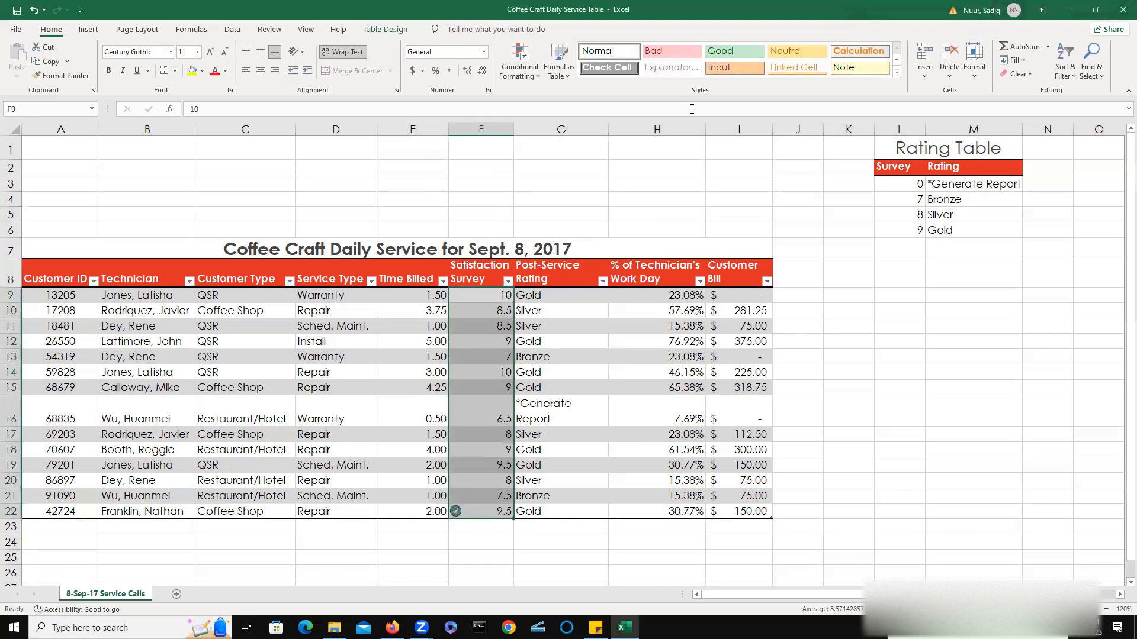
click(537, 77)
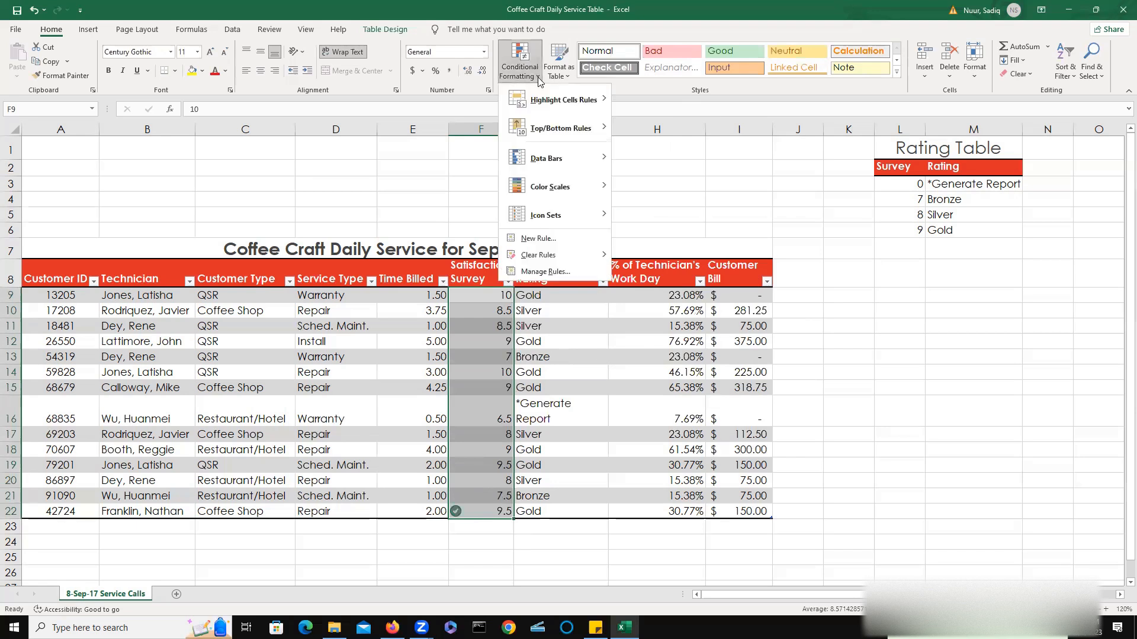
mouse_move(567, 254)
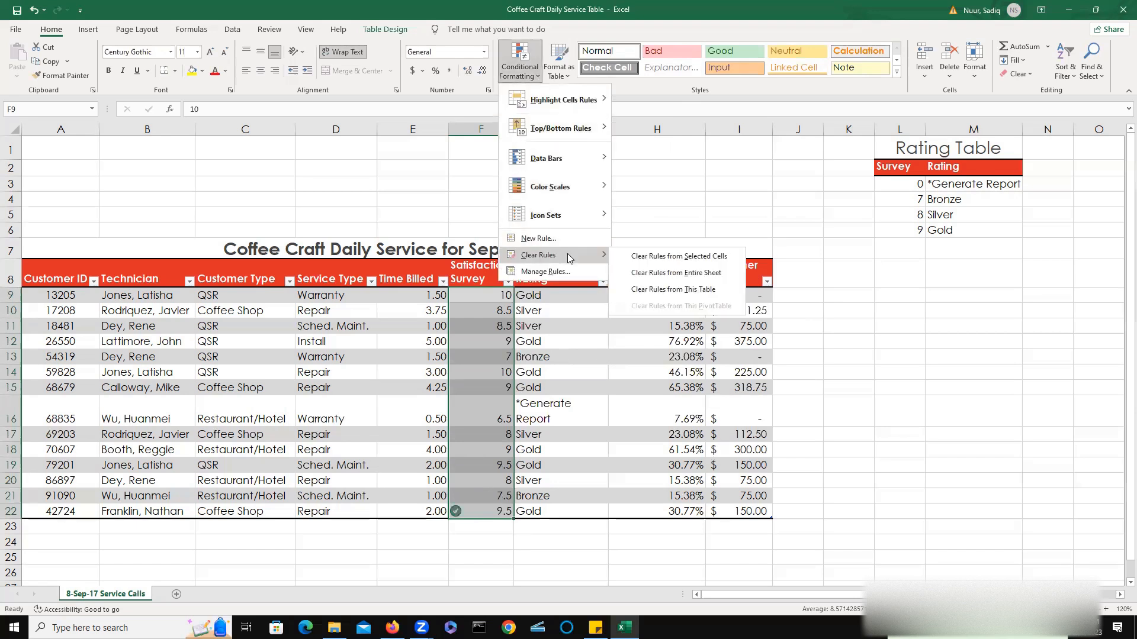
click(652, 272)
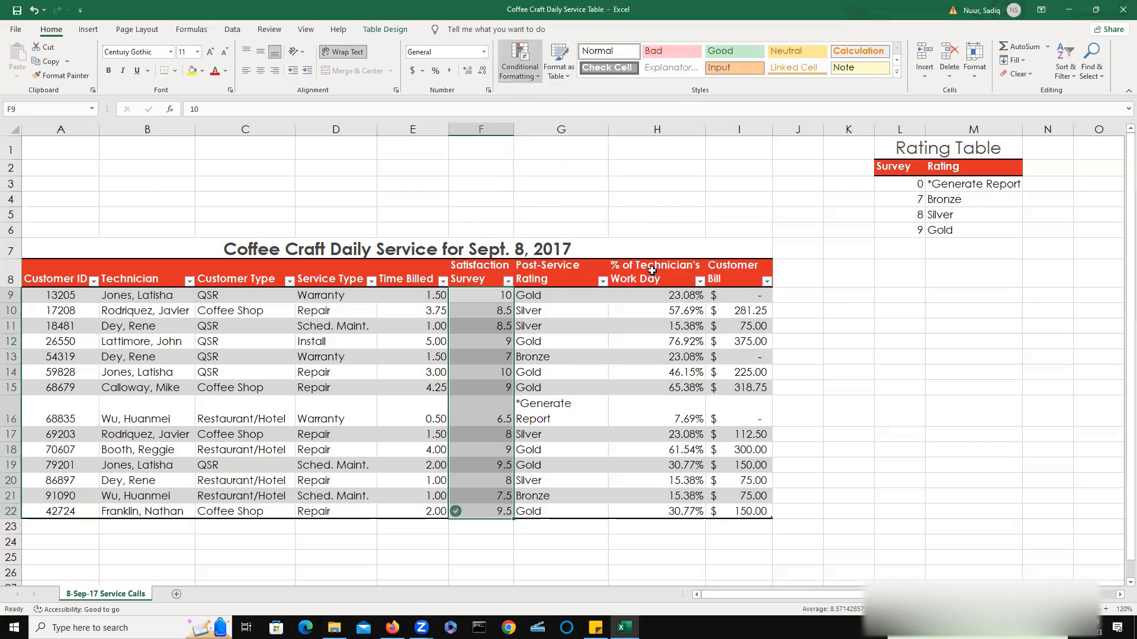
Start a new conditional formatting rule on F9:F22 using the Icon Sets style with 3 Symbols (Circled).
click(539, 76)
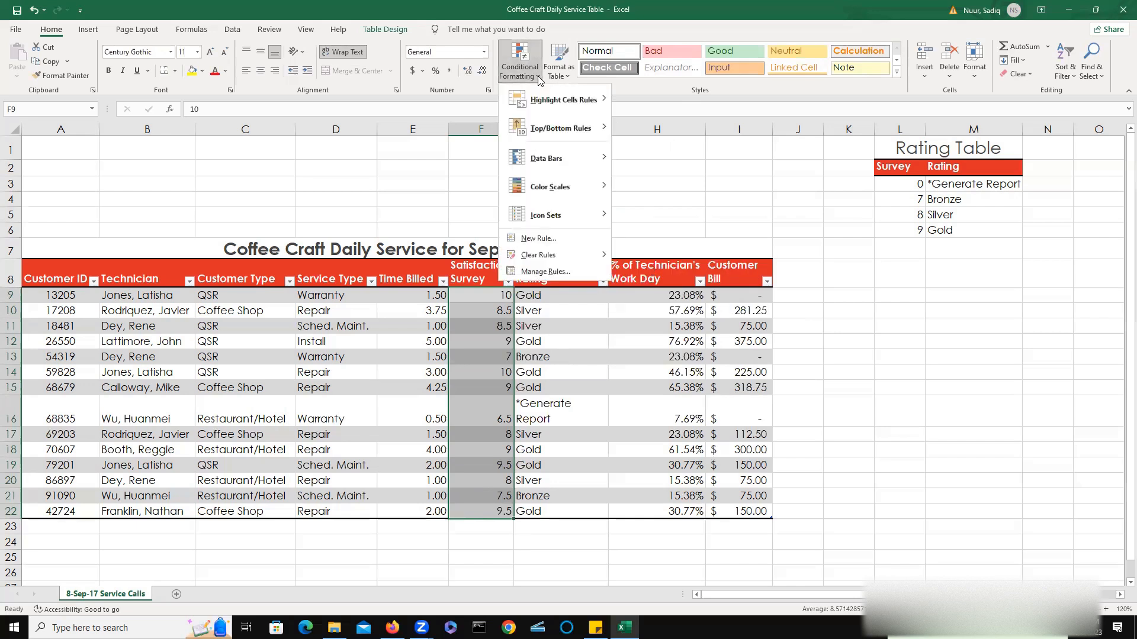
click(547, 238)
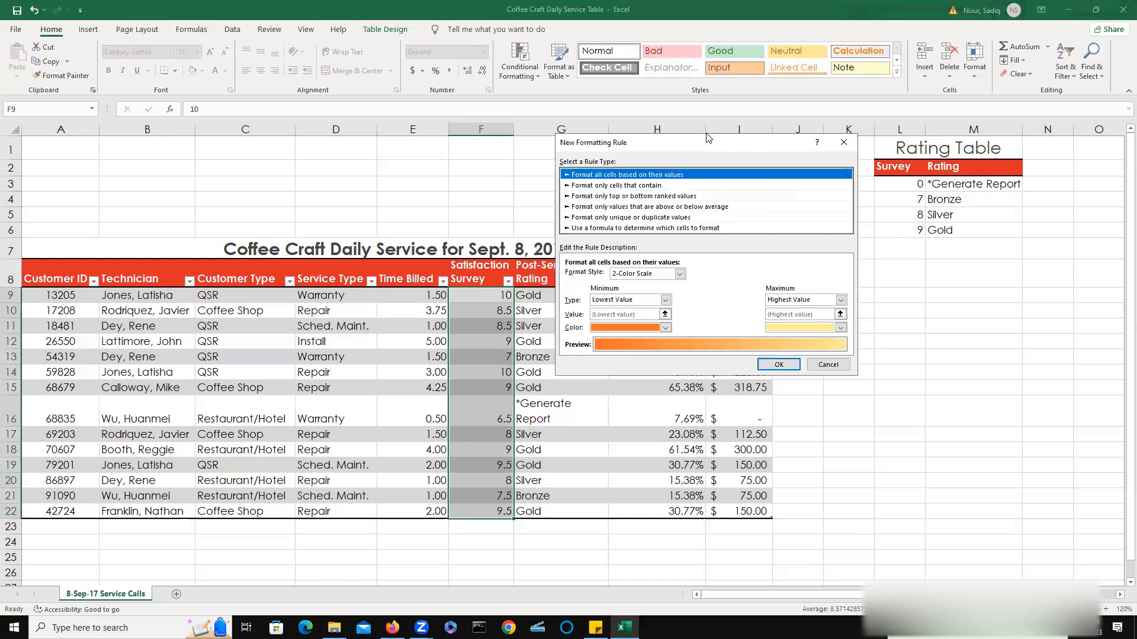
click(680, 275)
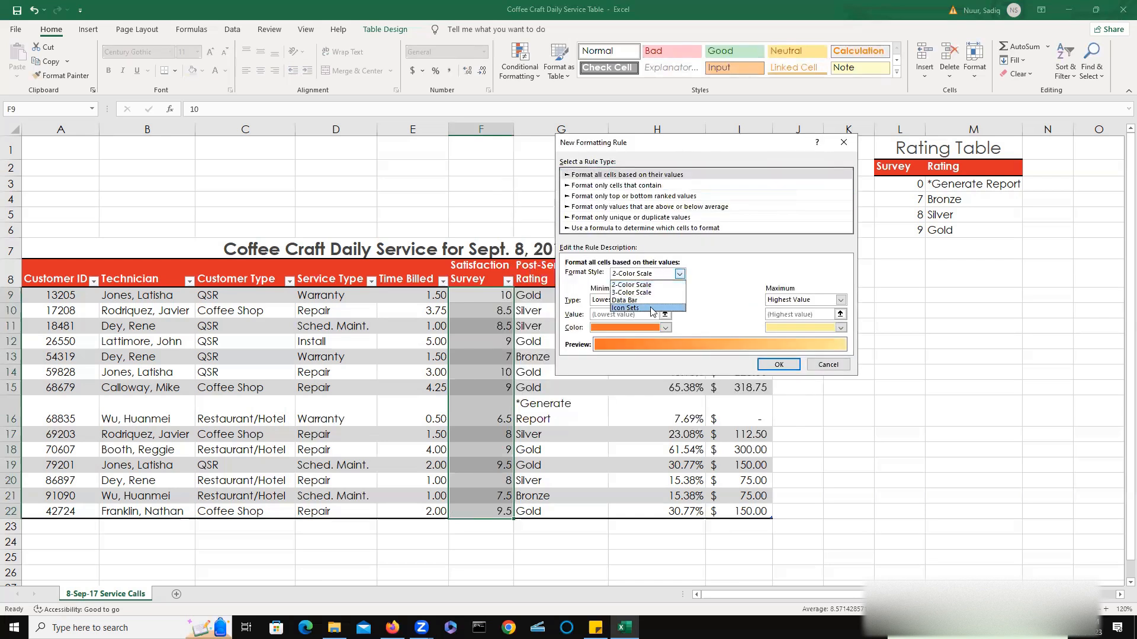
click(653, 309)
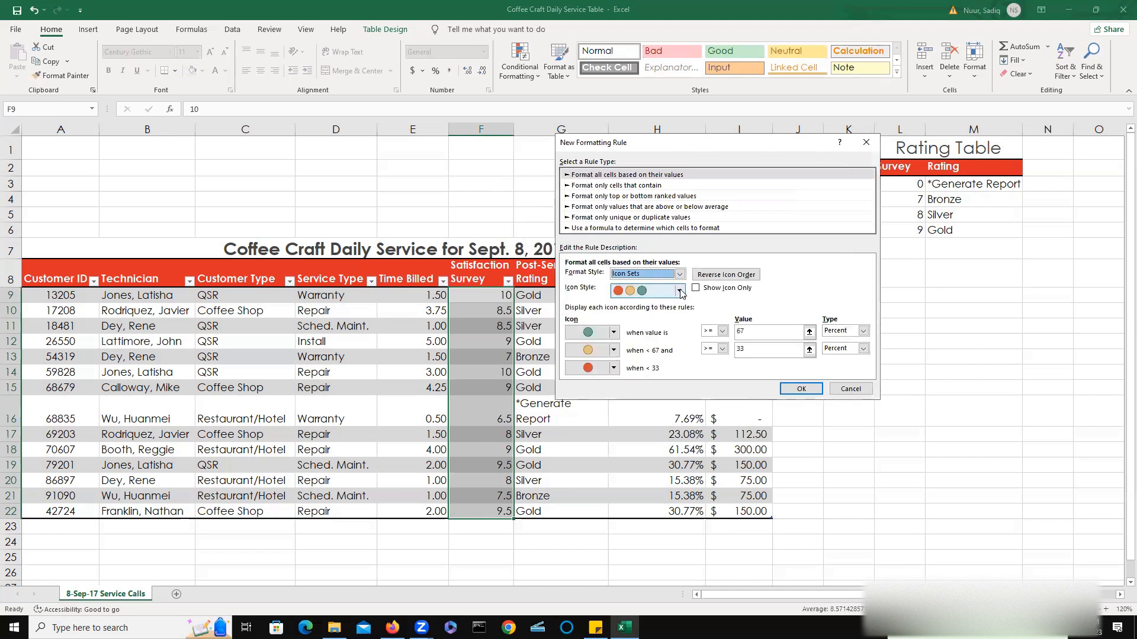
click(679, 291)
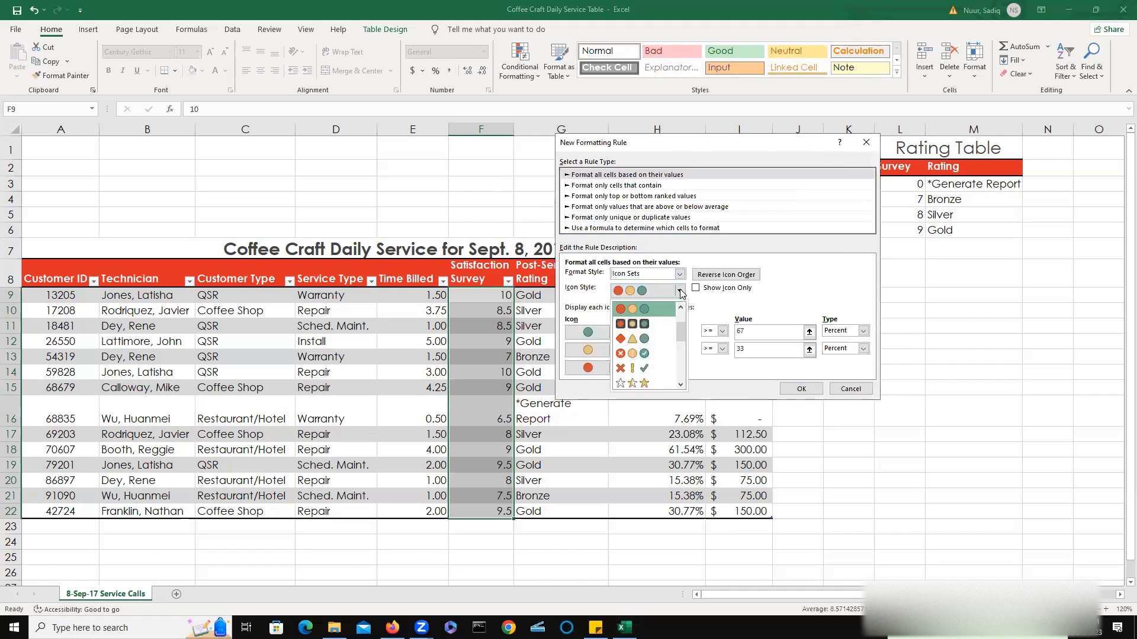
click(649, 354)
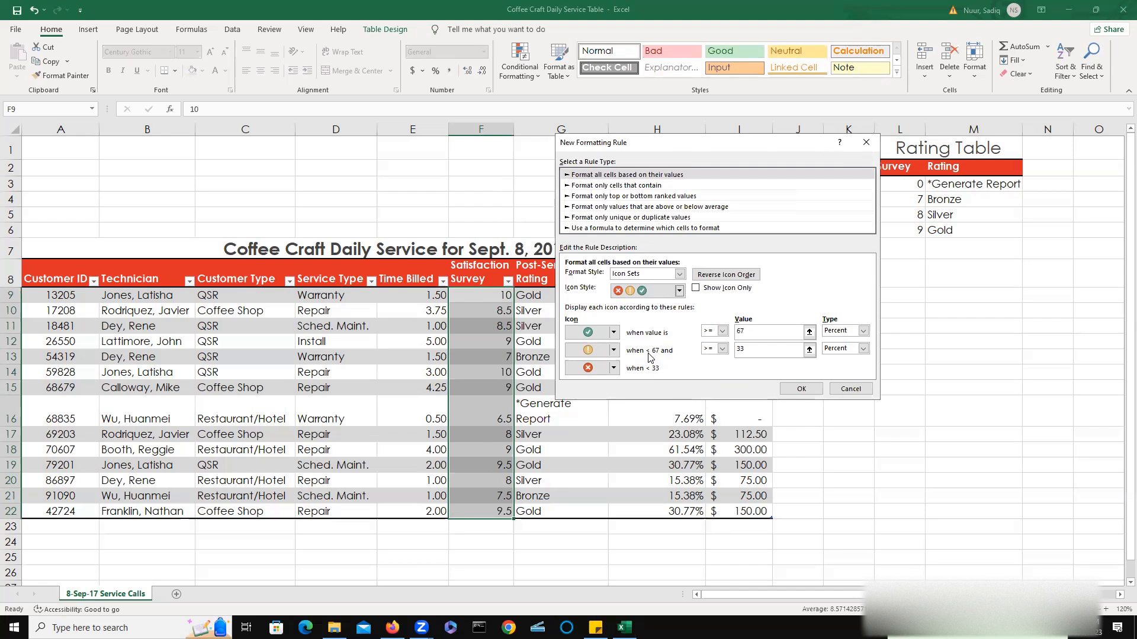
Set the icon thresholds to >= 9 and >= 7 with type Number and apply the rule.
click(863, 332)
click(841, 340)
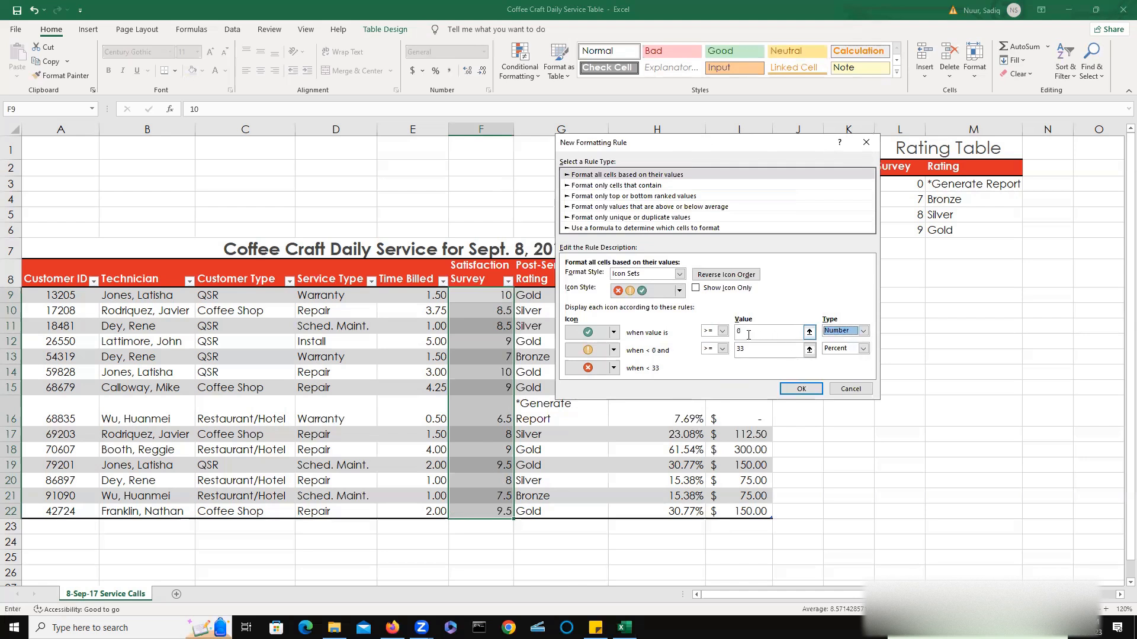
drag(748, 335, 735, 335)
text(9)
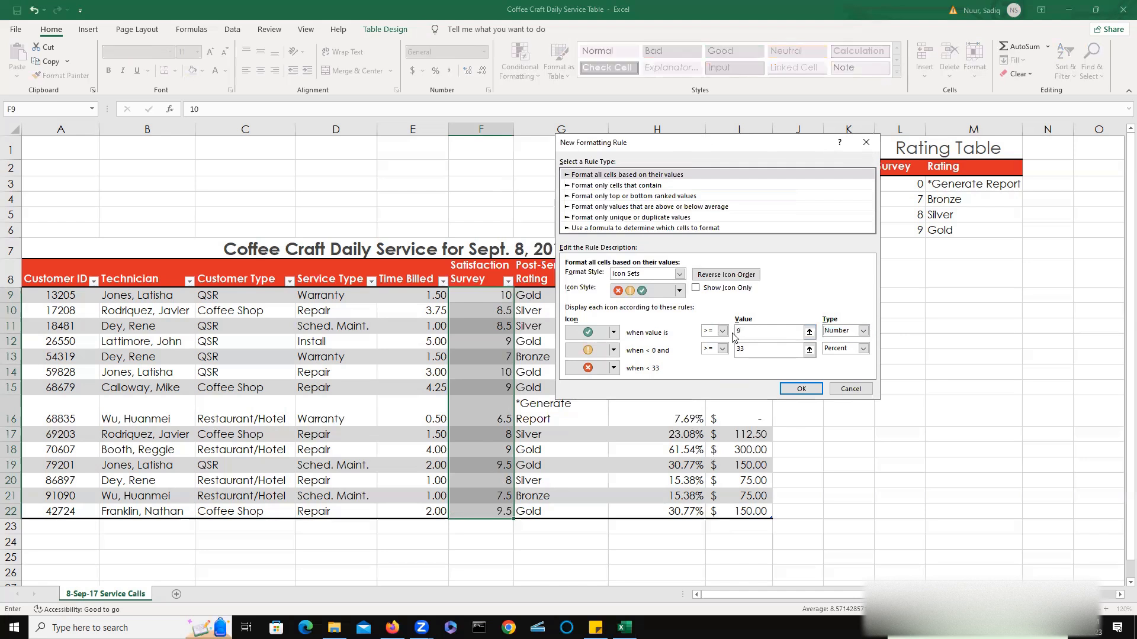
click(863, 348)
click(835, 359)
drag(753, 350, 725, 354)
text(7)
click(801, 391)
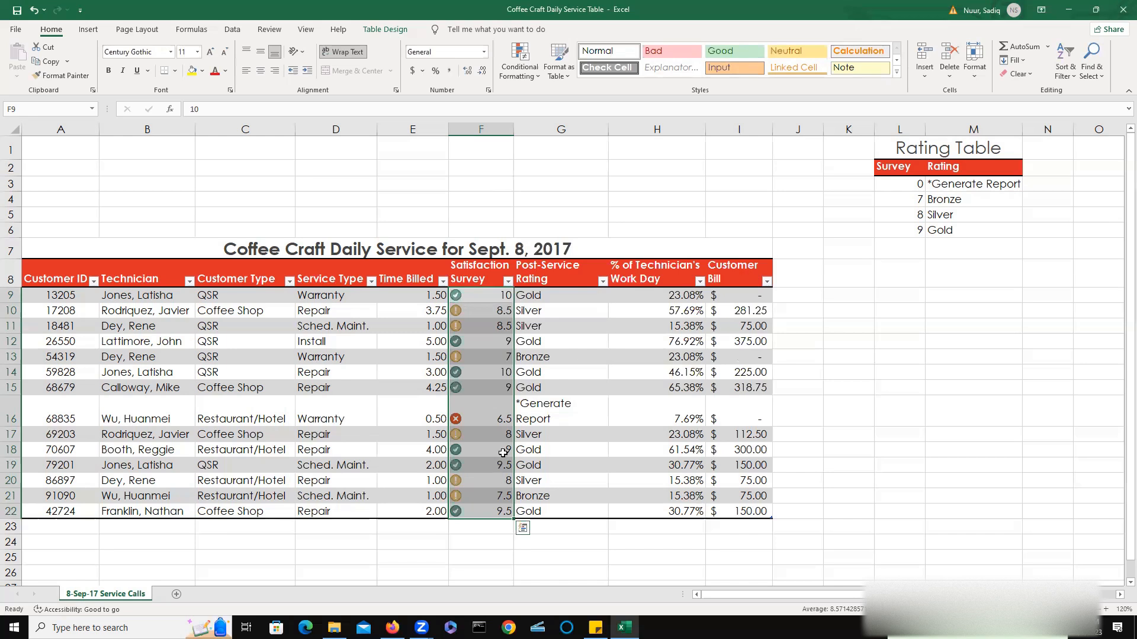
Turn on the Total Row option for the service table.
click(127, 335)
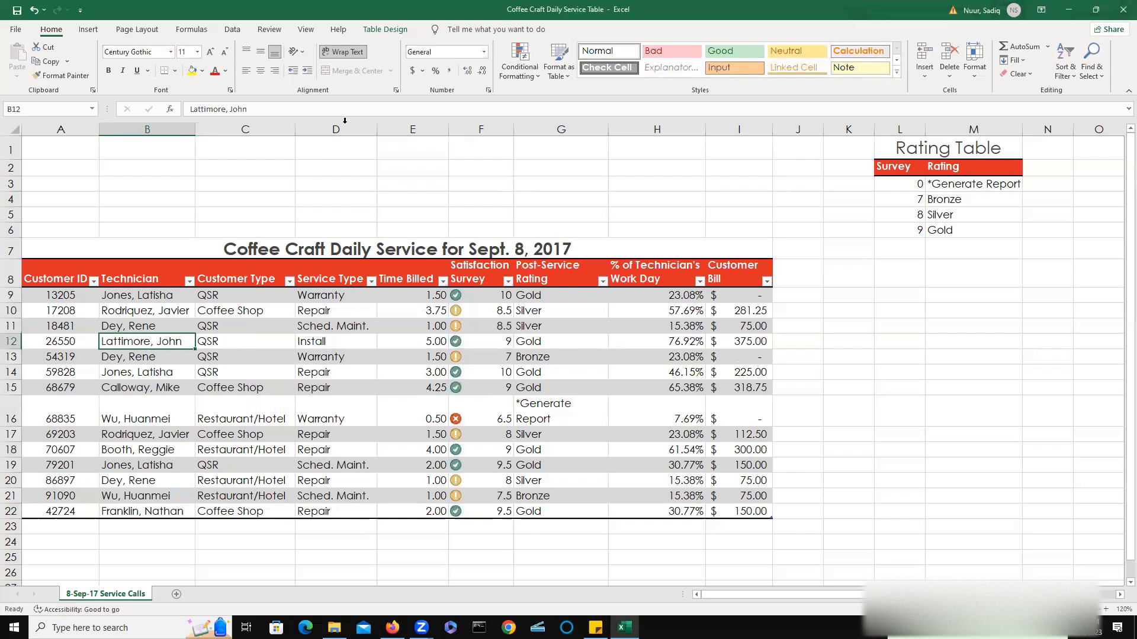
click(386, 29)
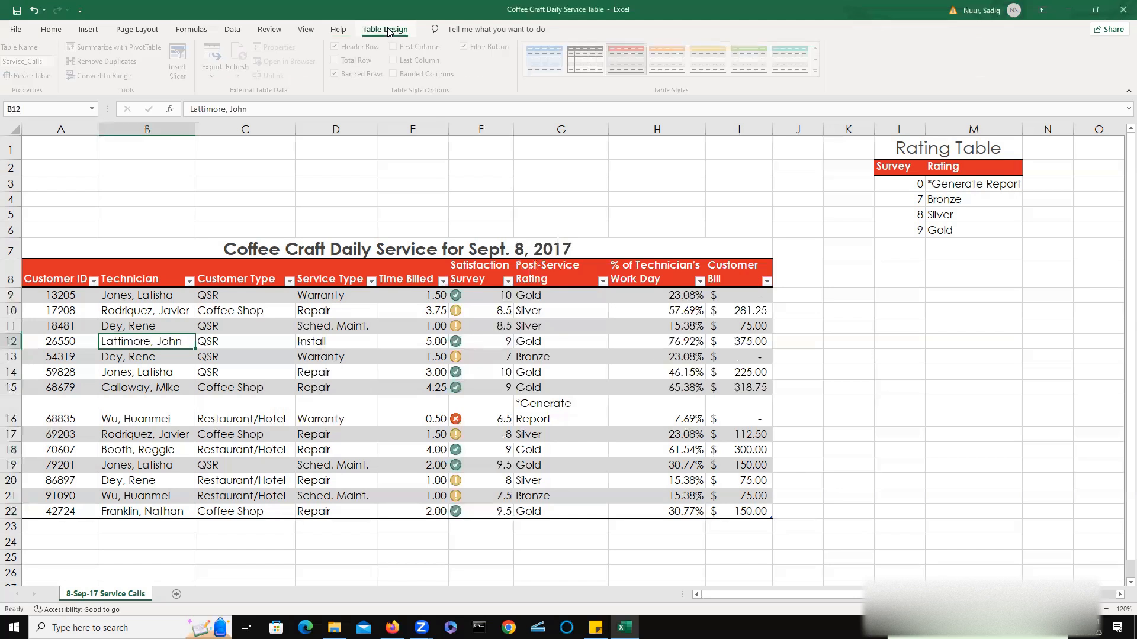
double_click(386, 30)
click(388, 31)
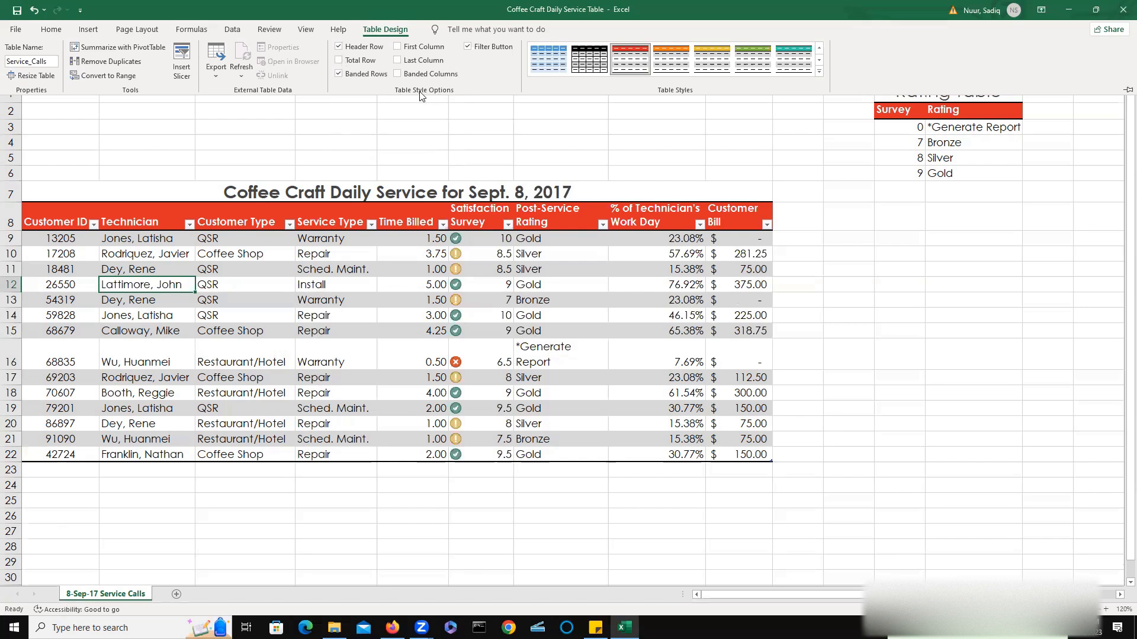
click(338, 59)
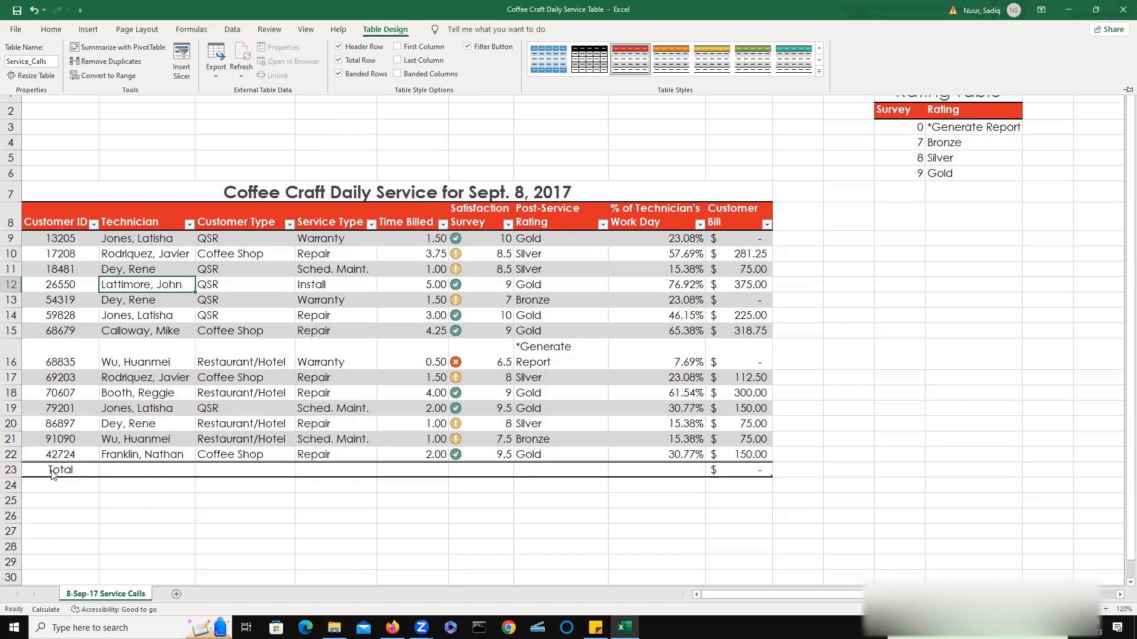
Set the ribbon display to always show tabs and commands.
click(426, 470)
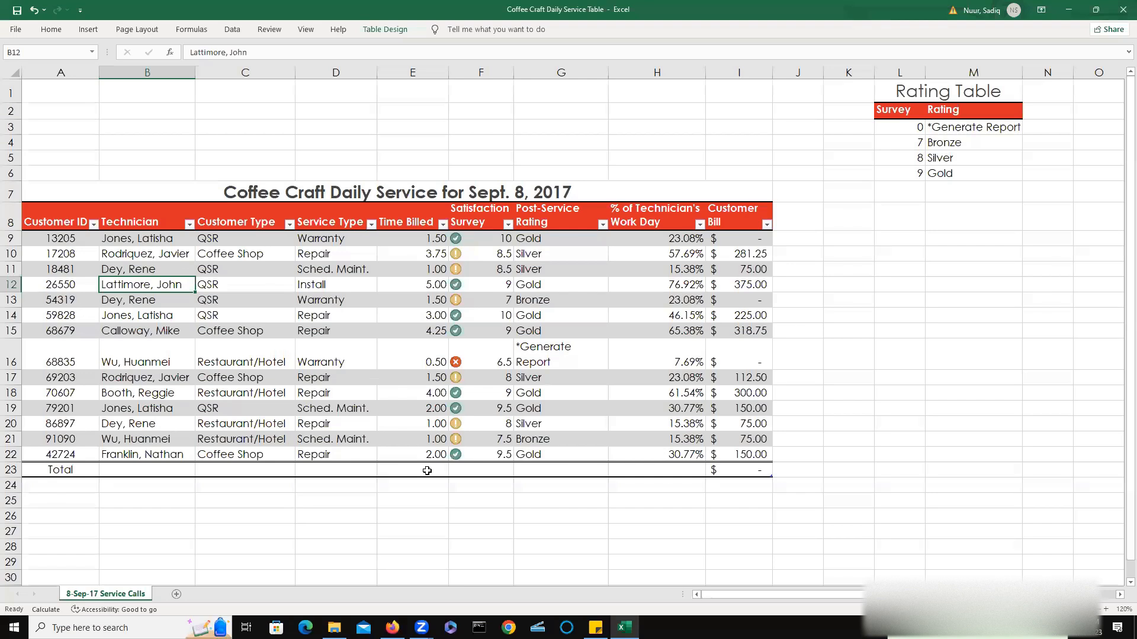
double_click(426, 470)
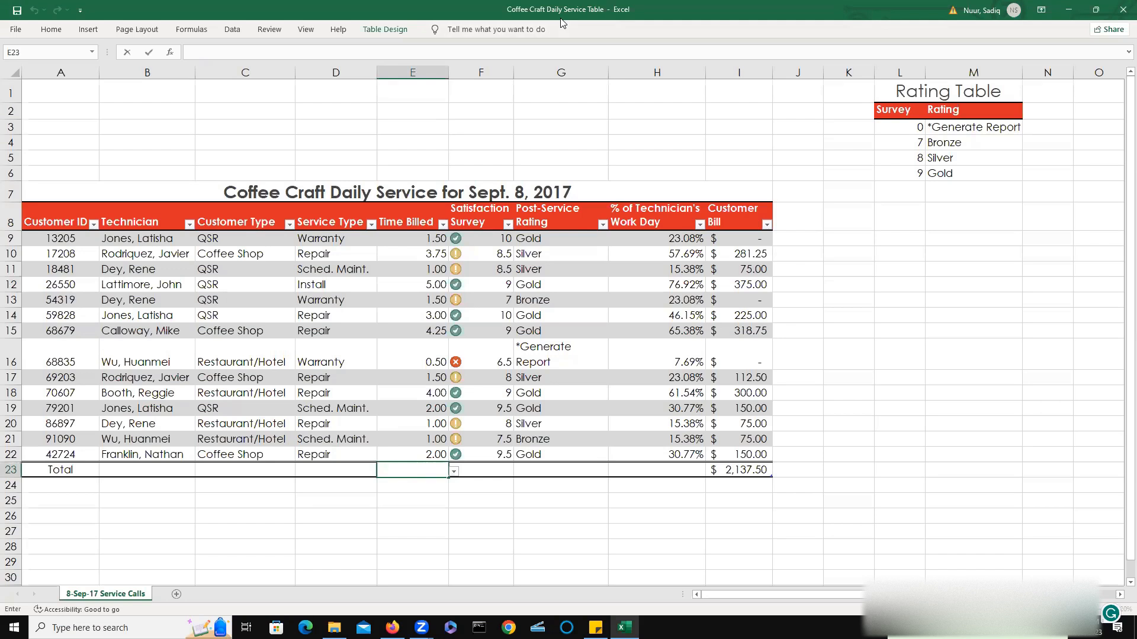
click(1042, 13)
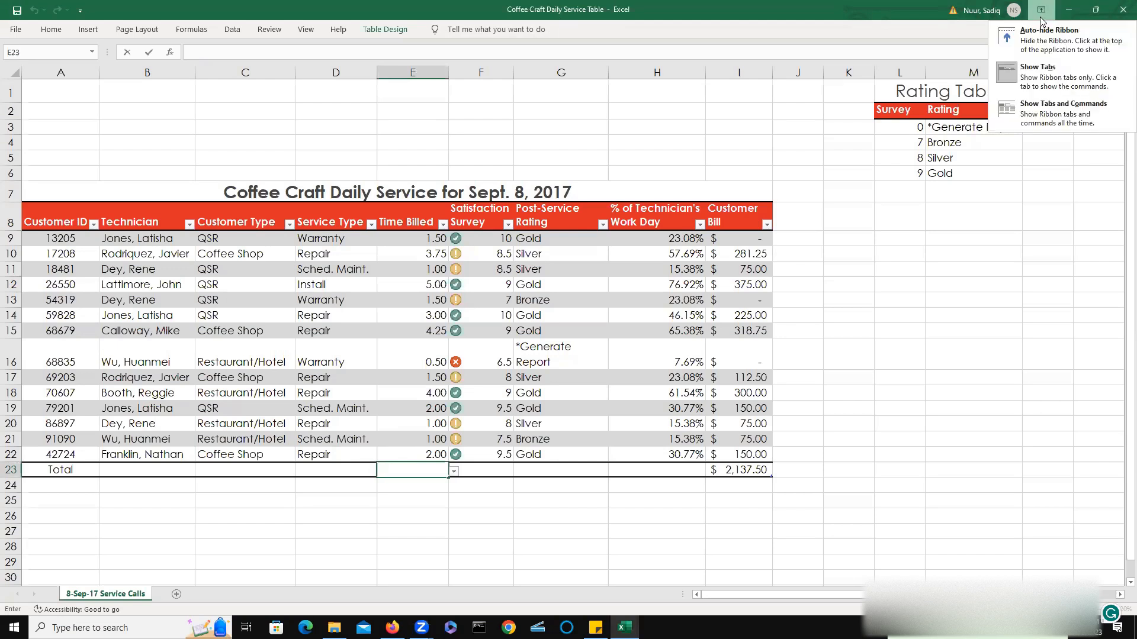
click(1036, 114)
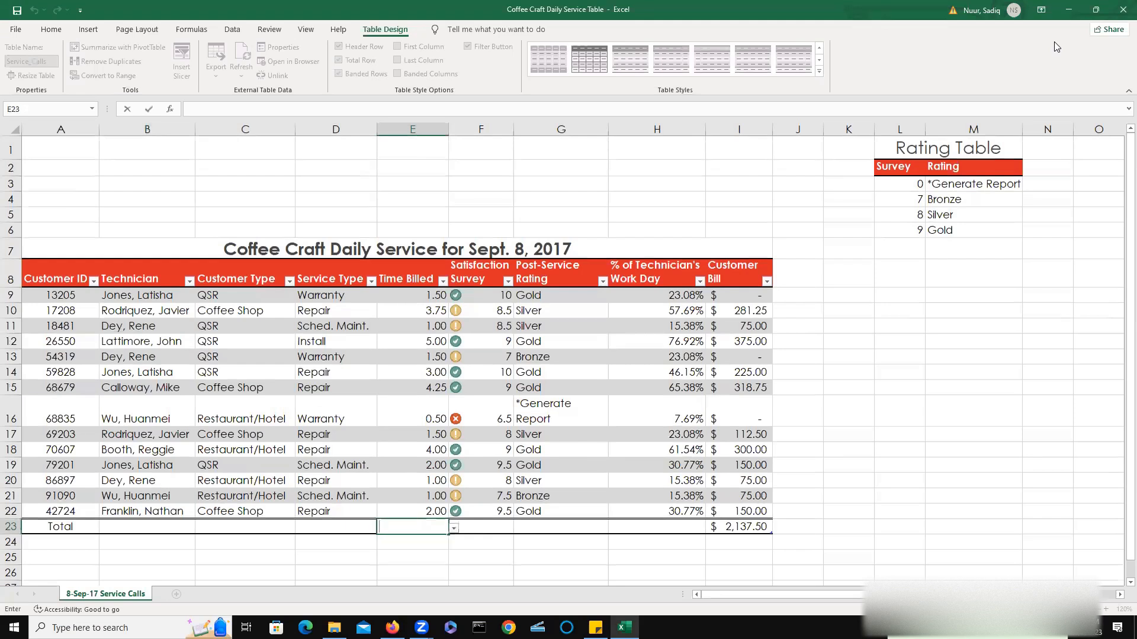
click(464, 40)
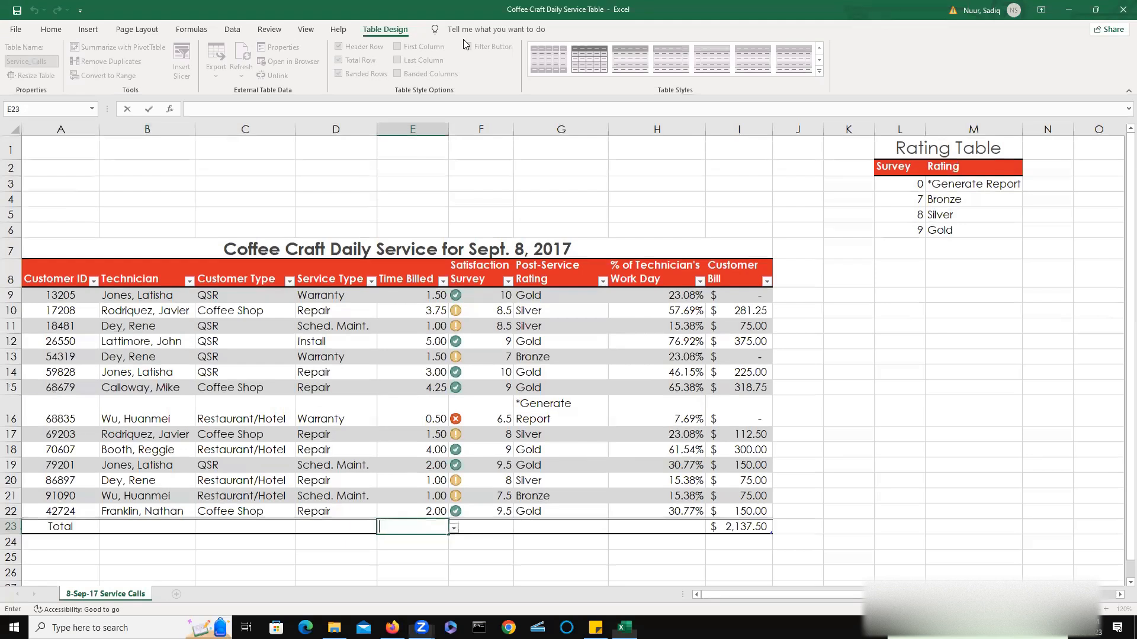
Set the Time Billed total cell E23 to Sum.
click(406, 526)
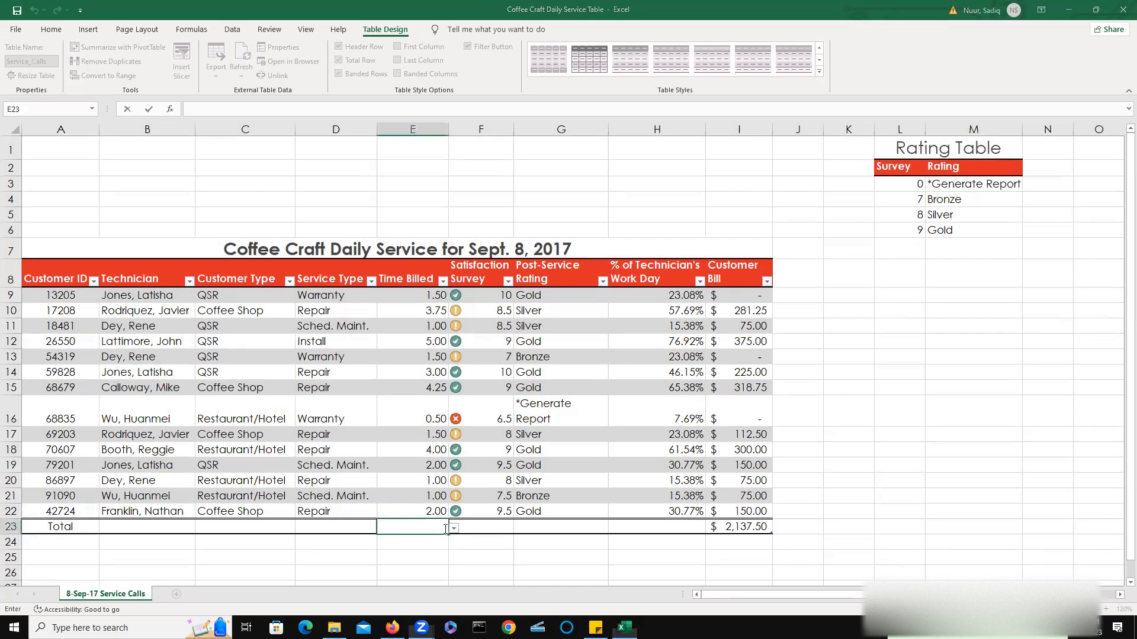
click(454, 528)
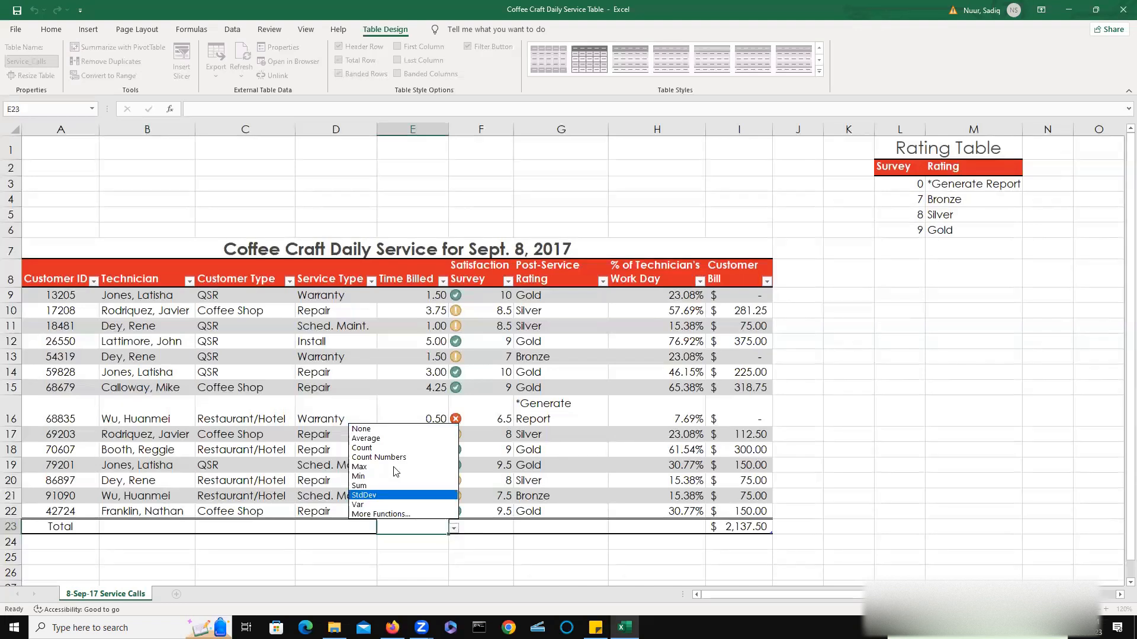
click(382, 448)
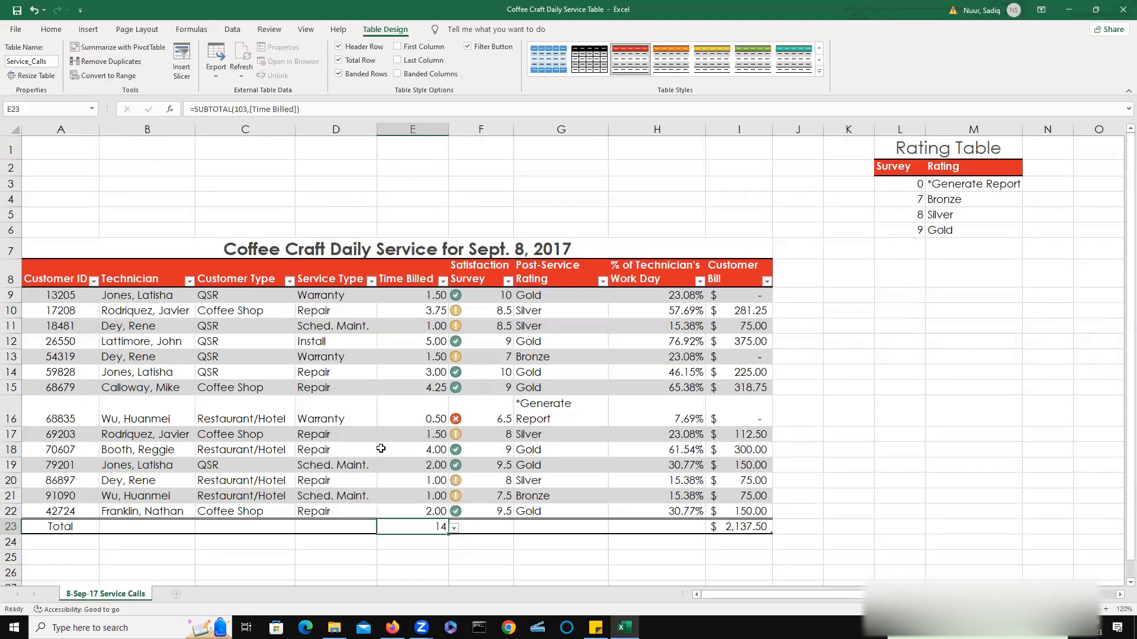
click(453, 529)
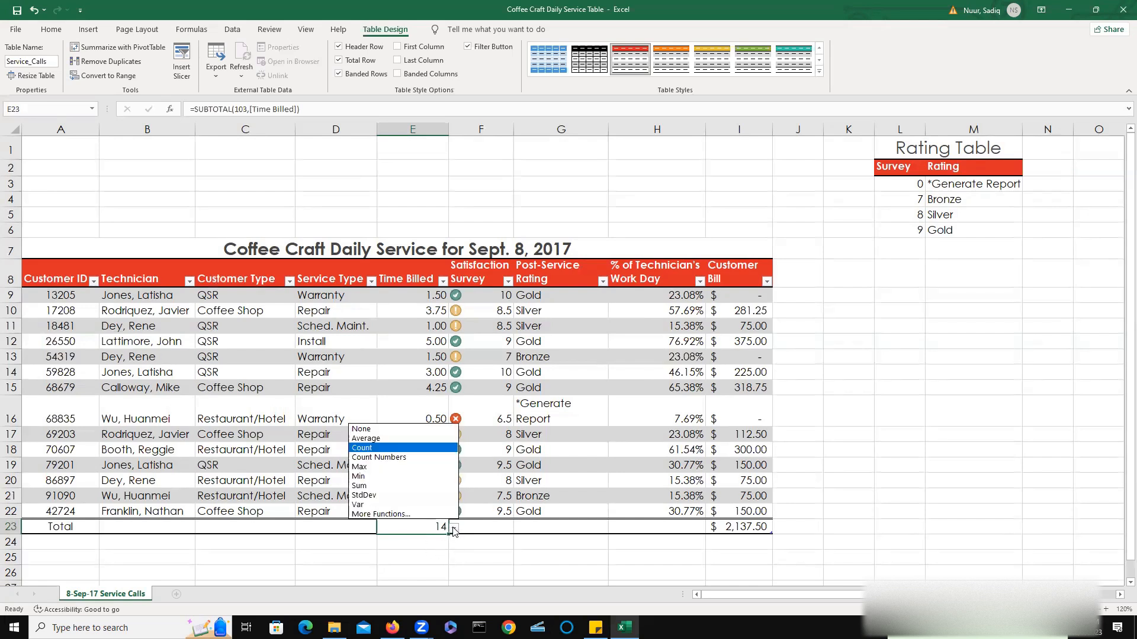
click(375, 486)
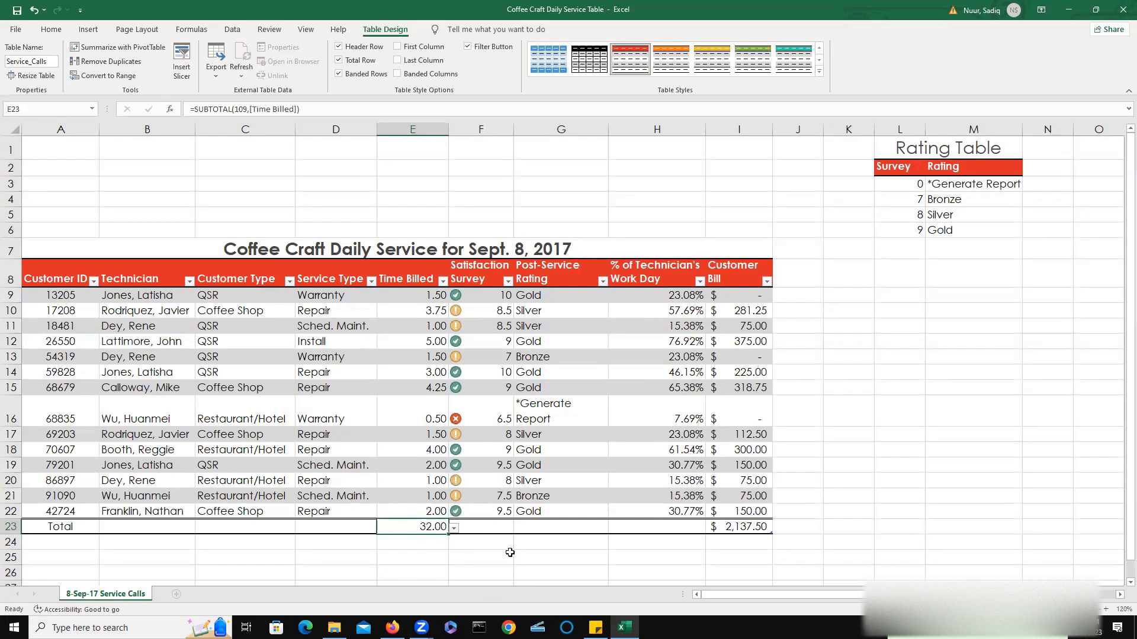
Set the Satisfaction Survey total cell F23 to Average.
click(509, 528)
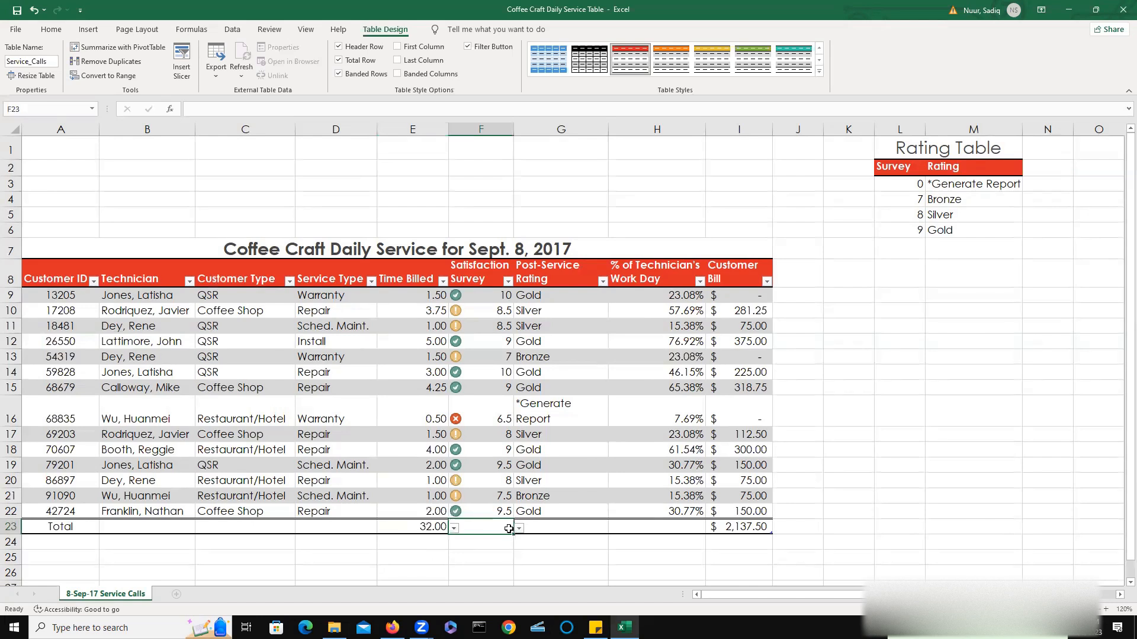
click(519, 528)
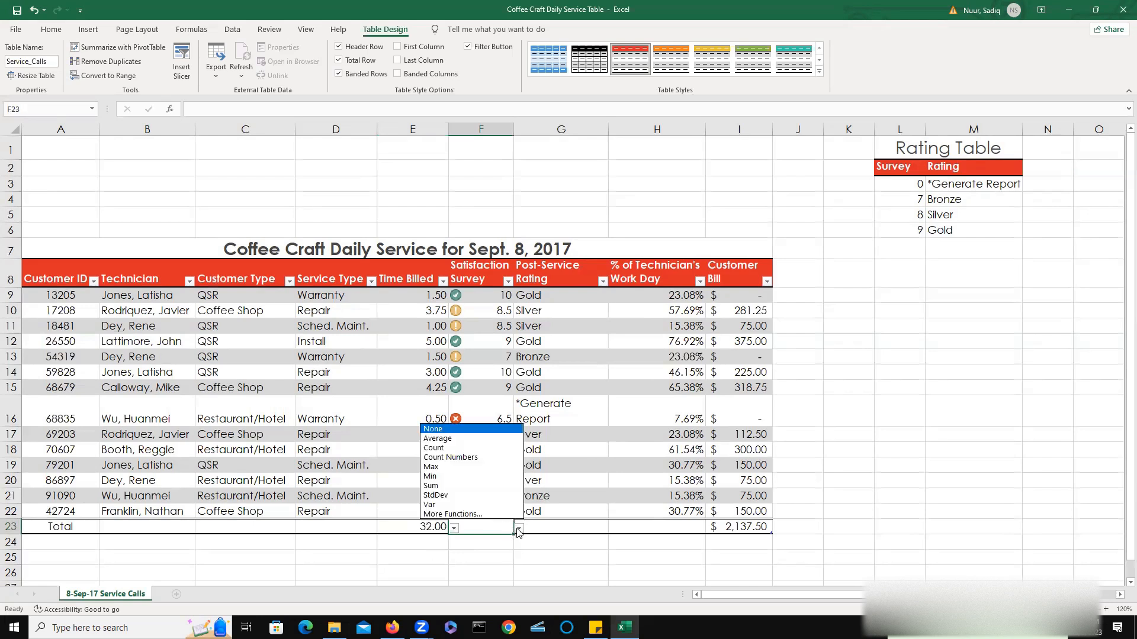
click(453, 439)
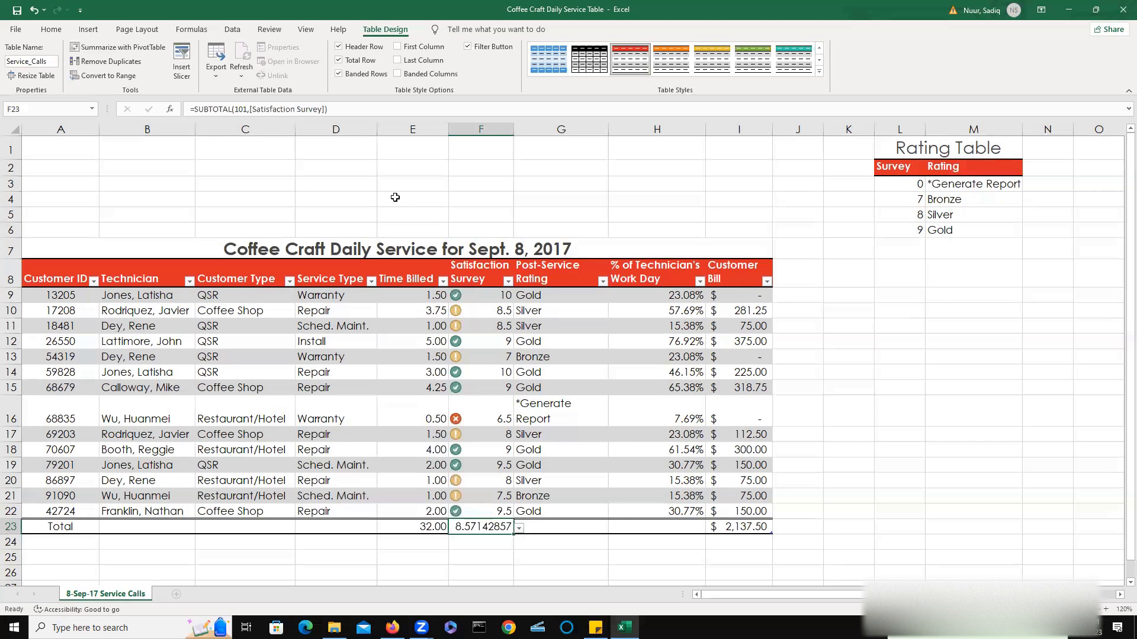
Reduce the decimal places shown for the Satisfaction Survey average in F23.
key(ctrl+F1)
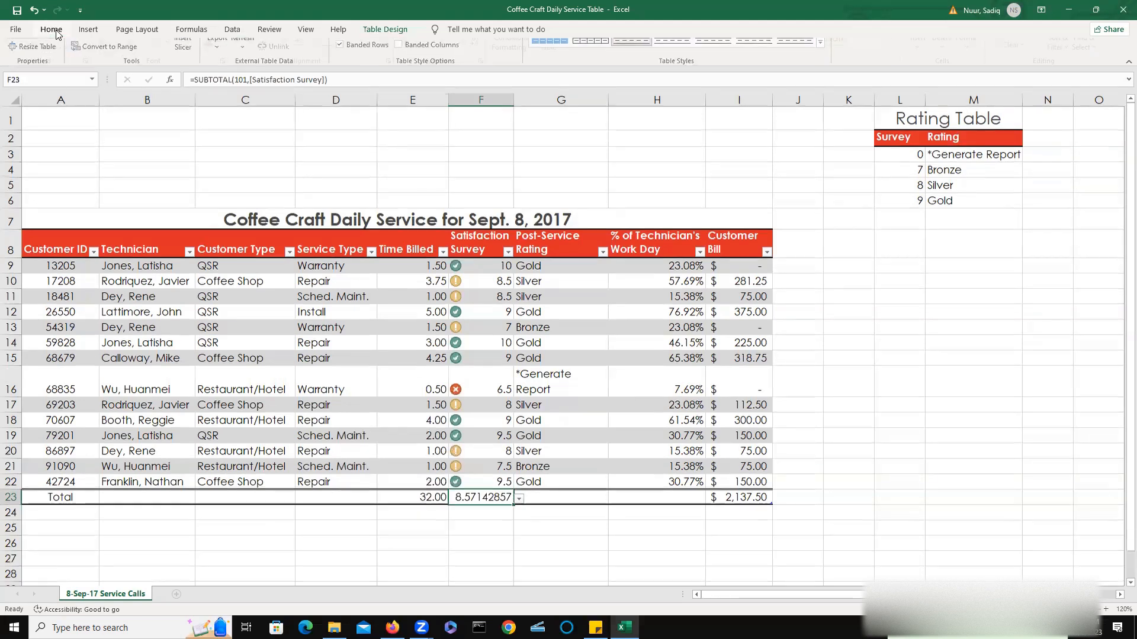
click(51, 29)
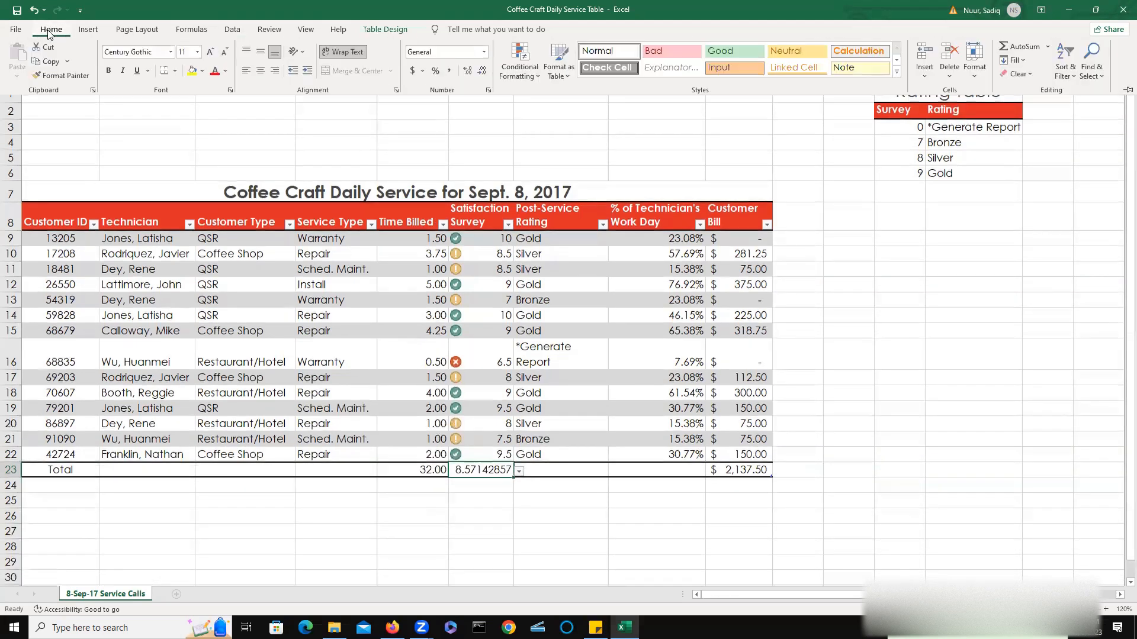
click(483, 72)
click(483, 72)
click(483, 72)
click(483, 71)
click(483, 71)
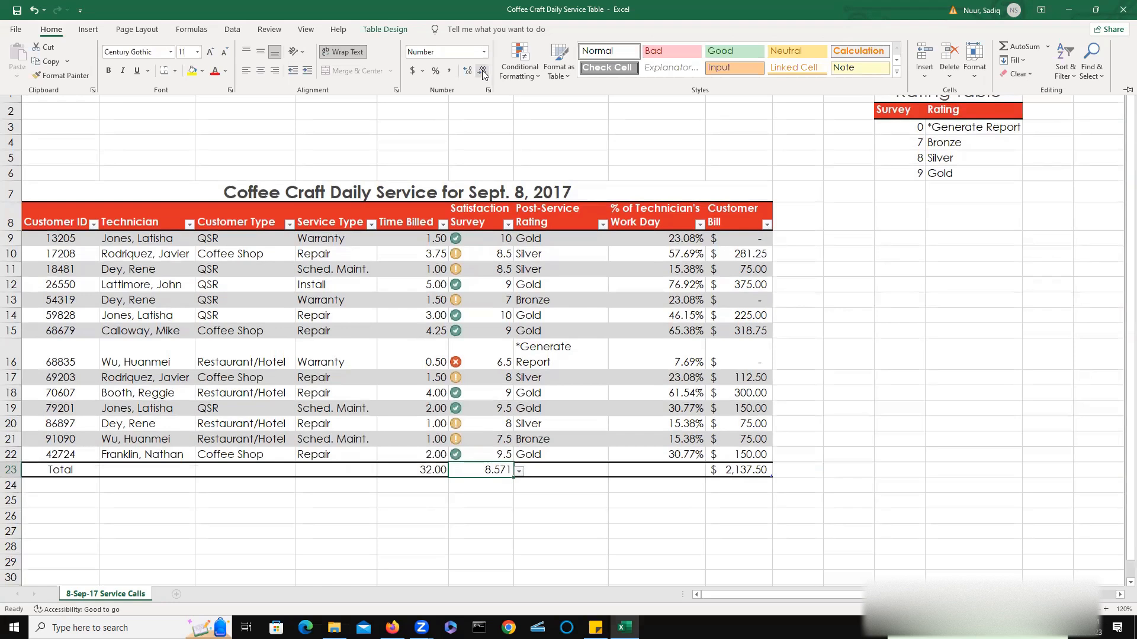
click(483, 72)
click(483, 71)
click(469, 69)
Save the workbook and open the File backstage view.
click(18, 11)
click(16, 30)
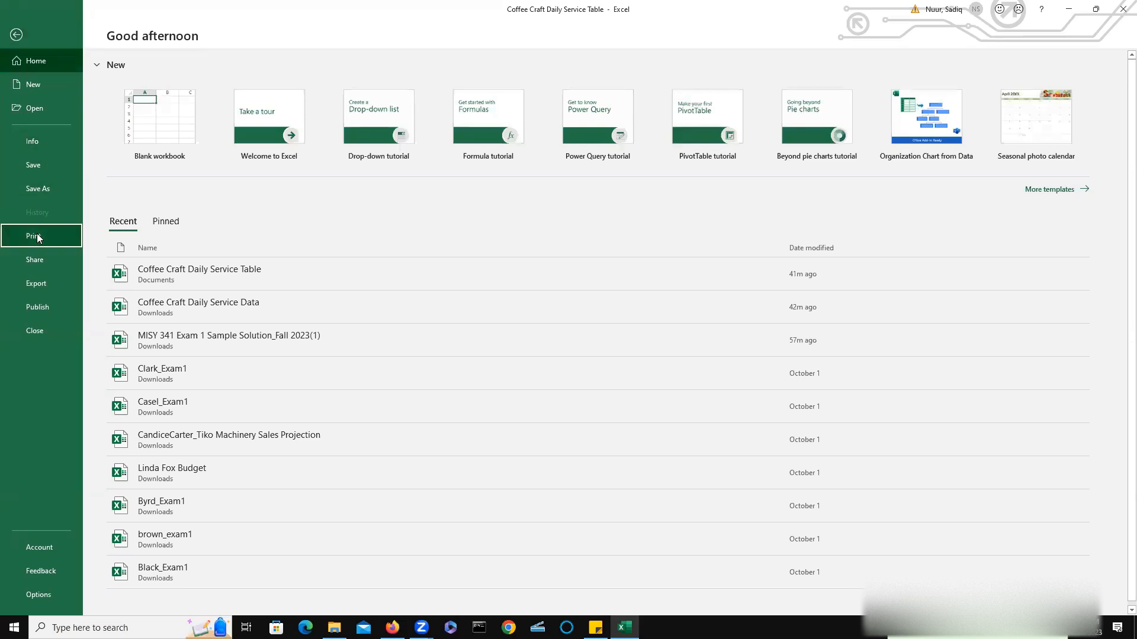
Open the print preview and set the page to Landscape Orientation with Fit Sheet on One Page scaling.
click(37, 234)
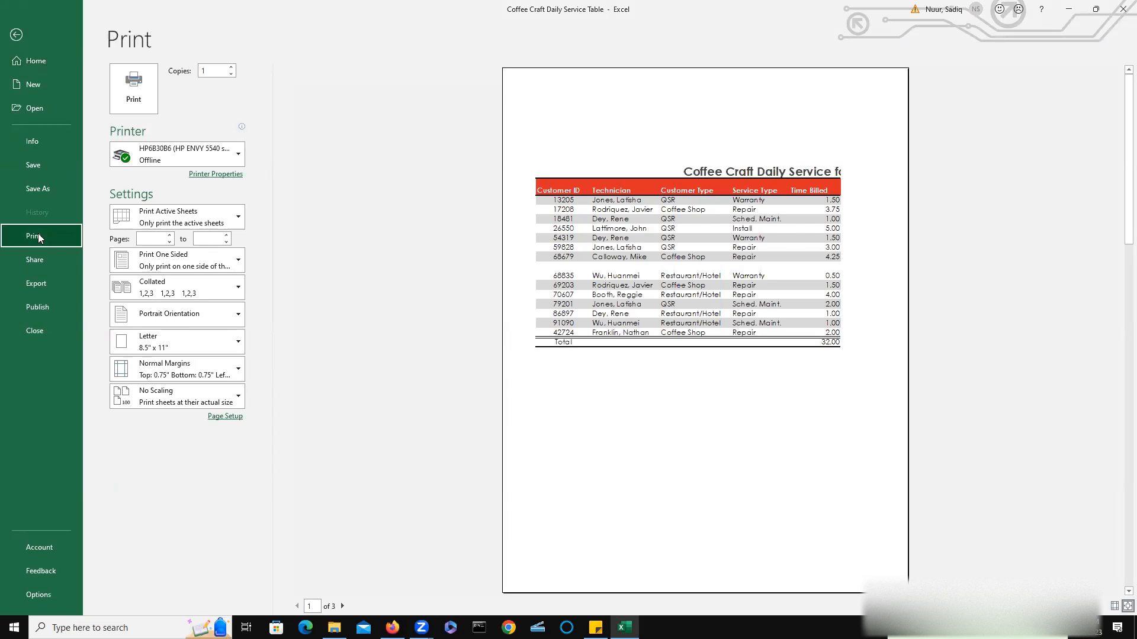
click(183, 316)
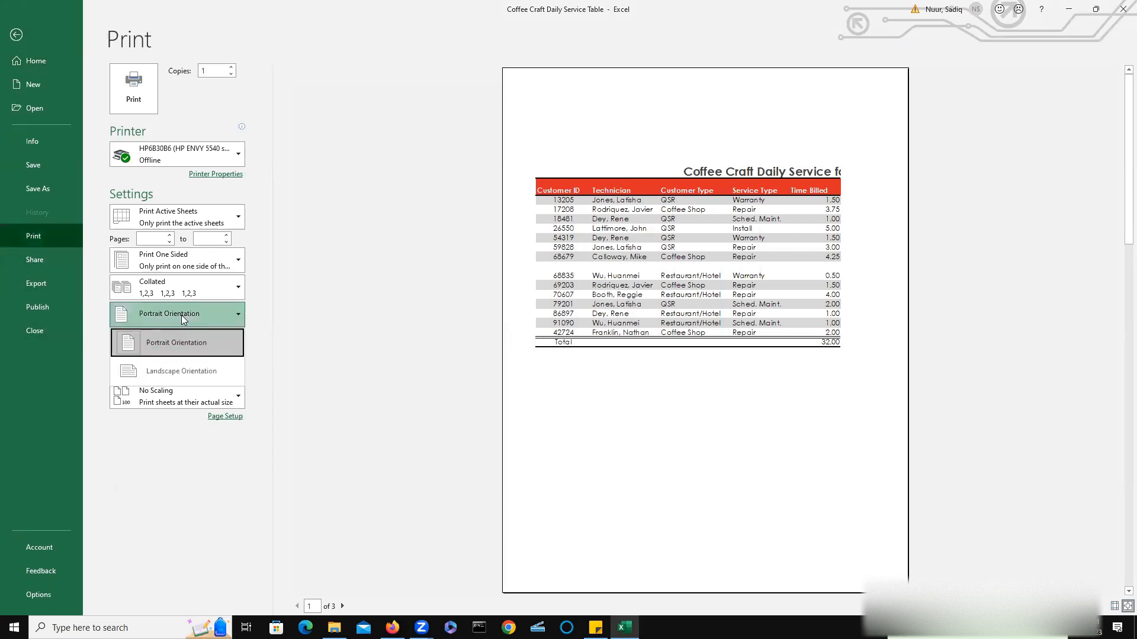
click(179, 370)
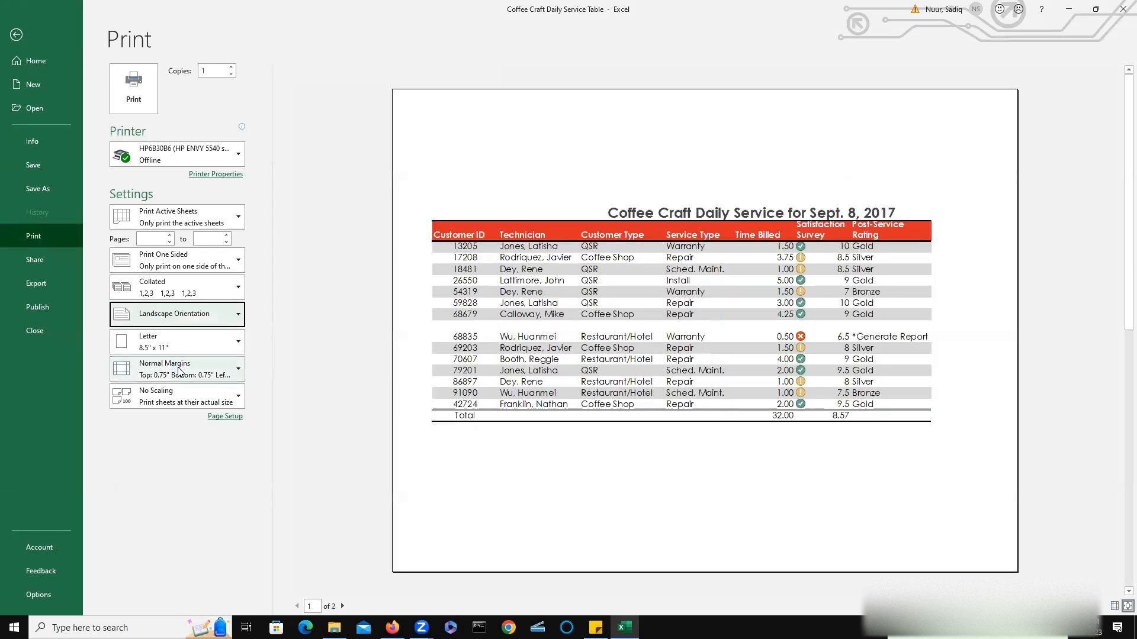
click(164, 396)
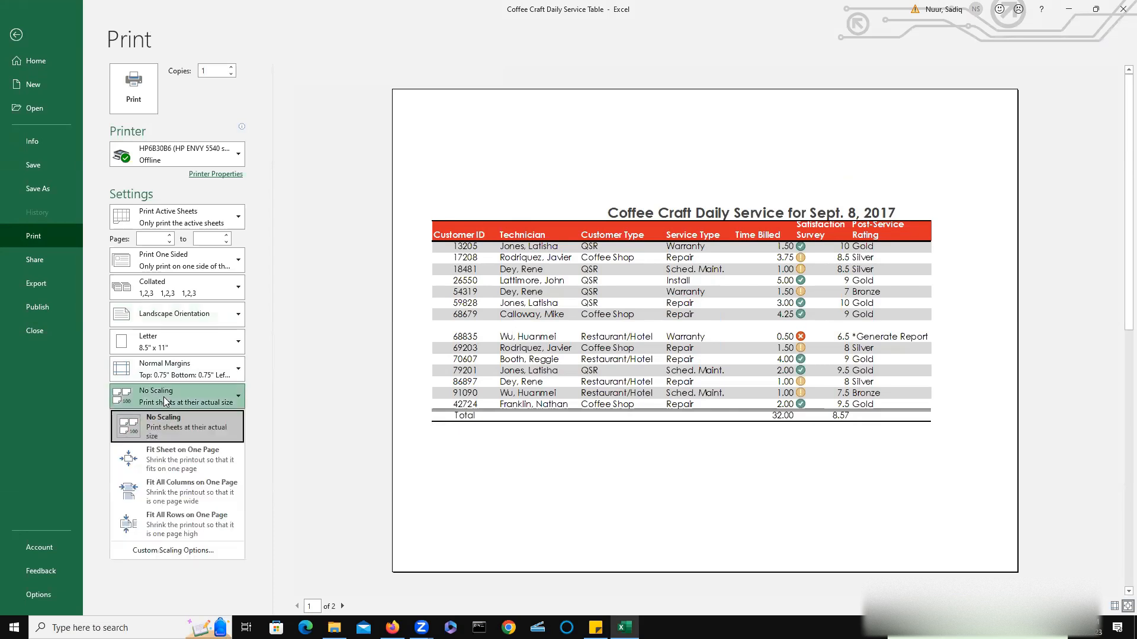
click(167, 454)
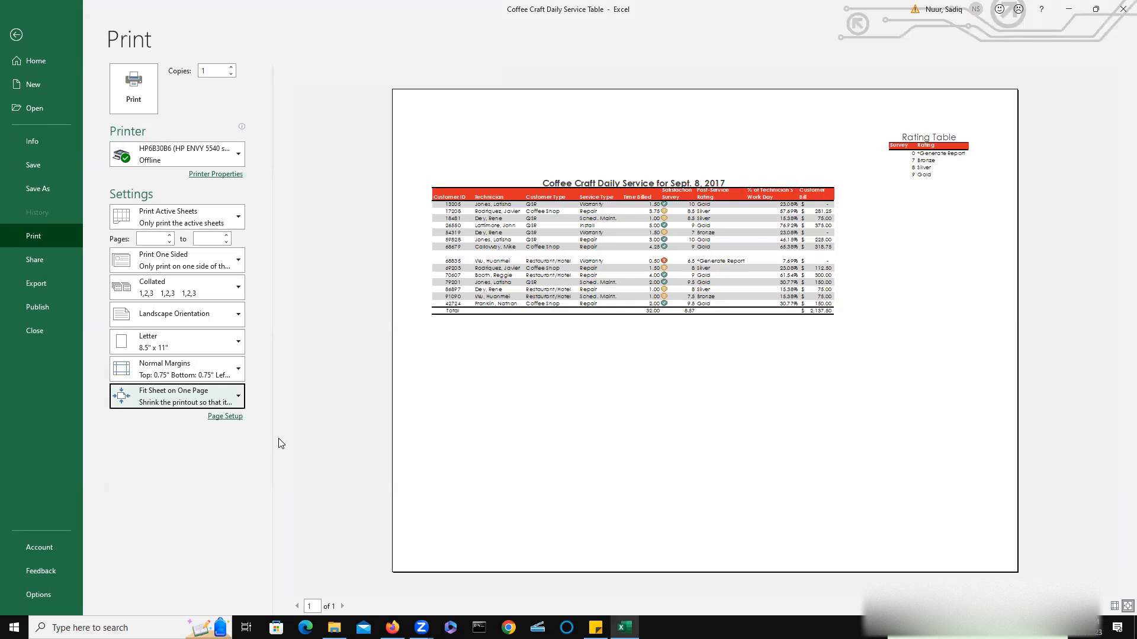
Return to the worksheet and set the ribbon display to show tabs and commands.
click(17, 36)
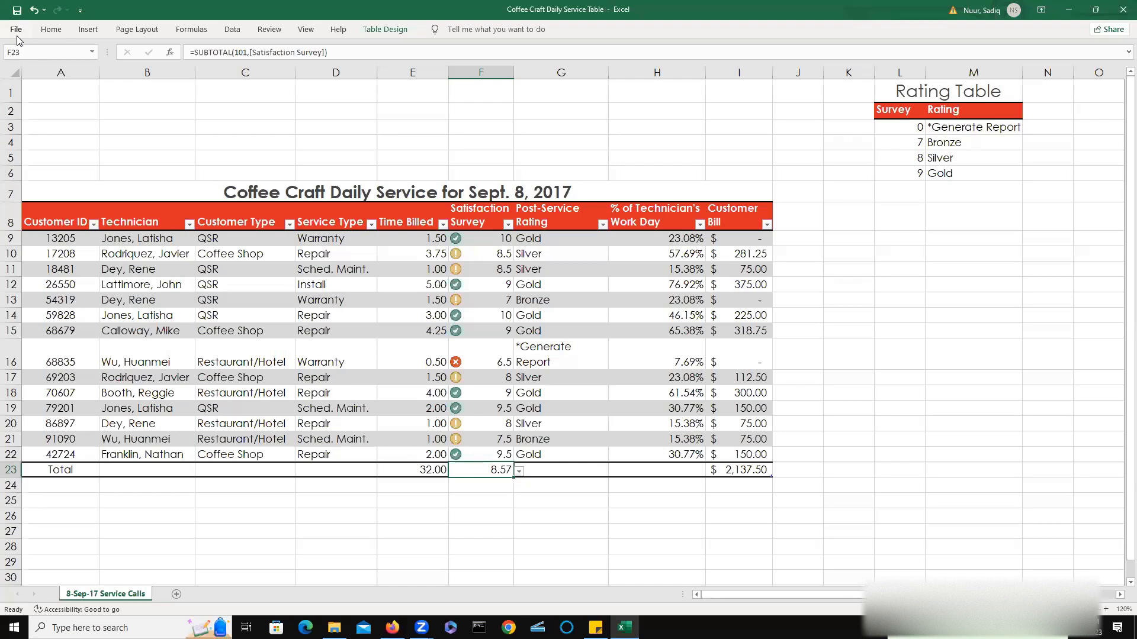
double_click(137, 238)
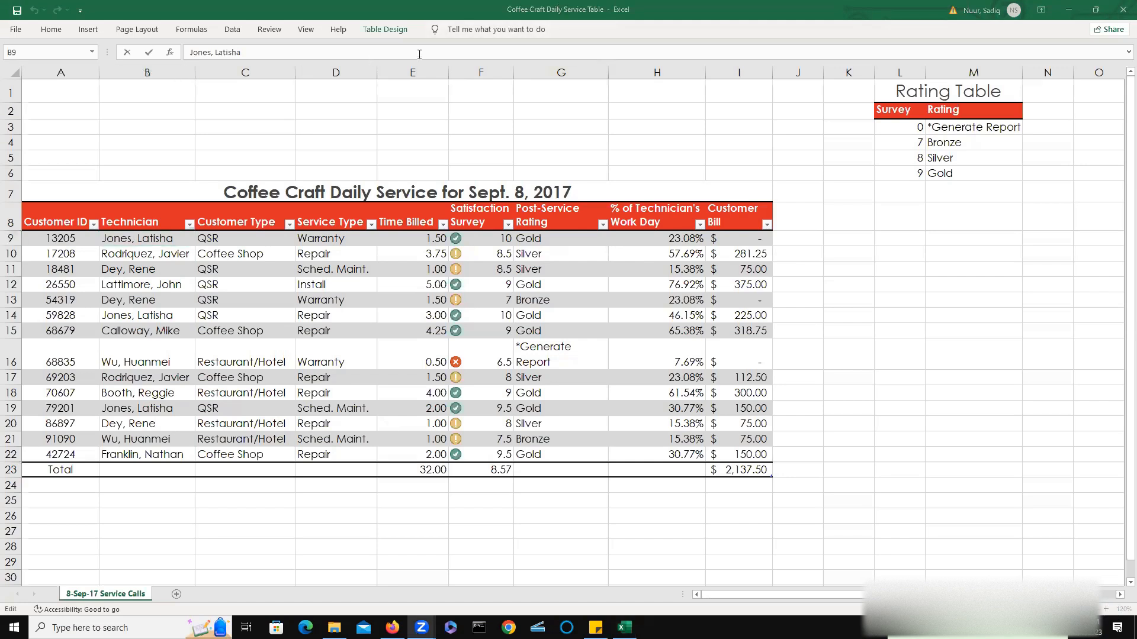
click(1040, 10)
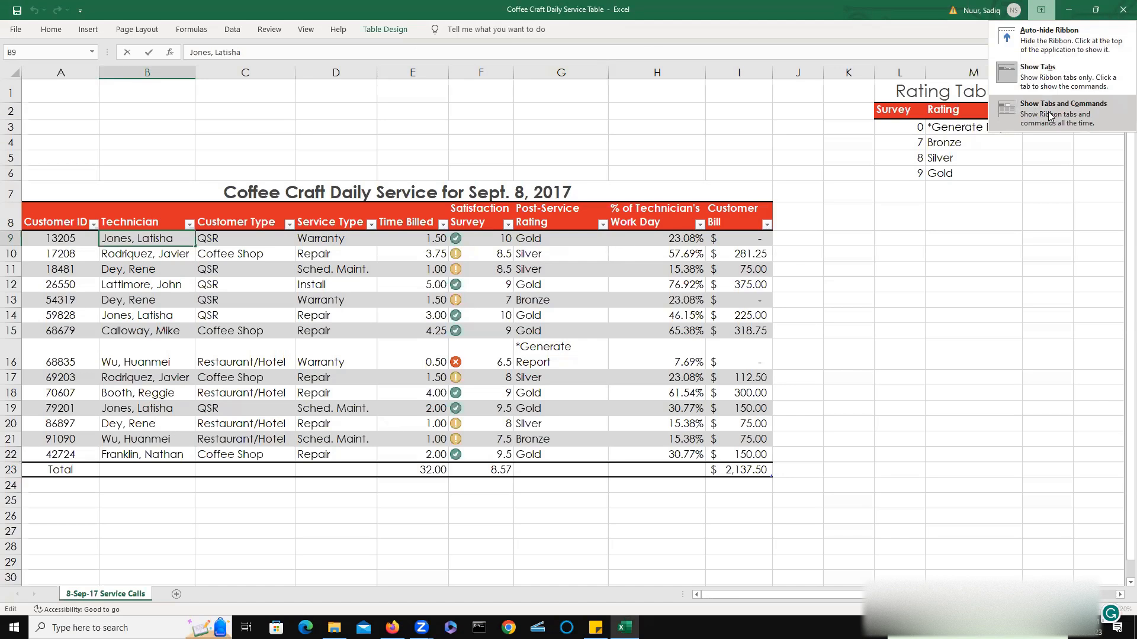
click(1048, 111)
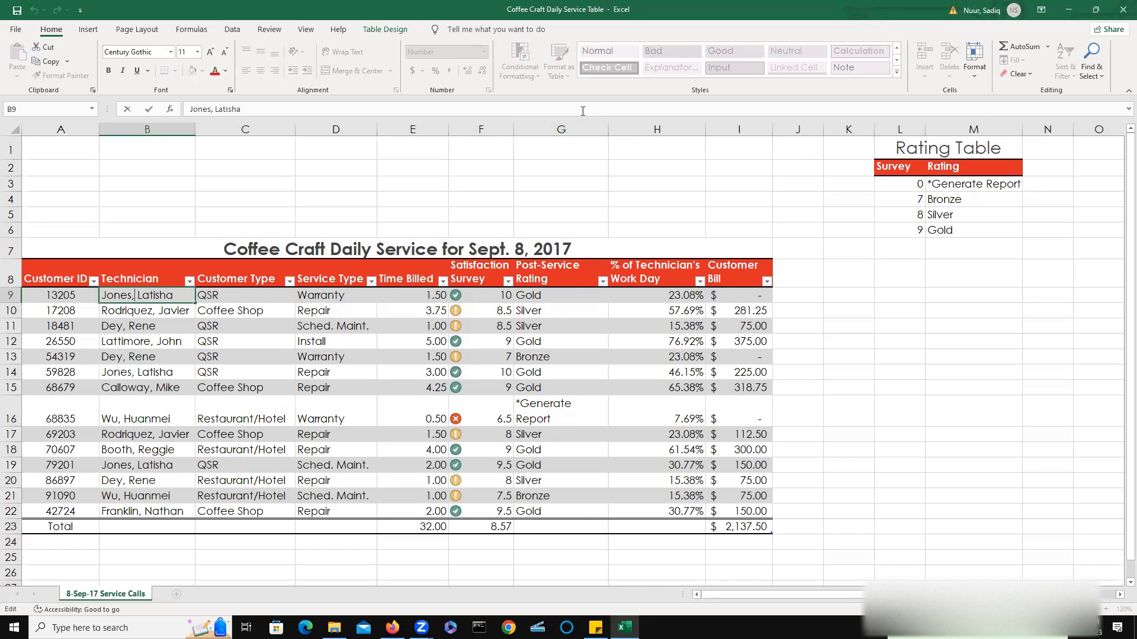
Sort the table by Technician from A to Z.
click(553, 74)
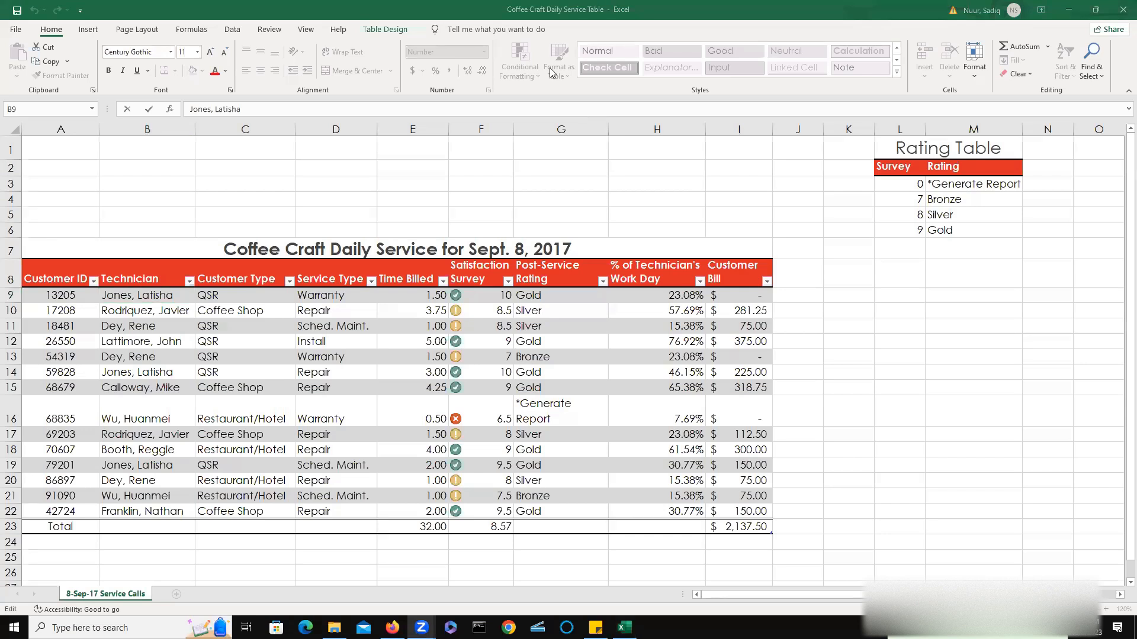
click(133, 296)
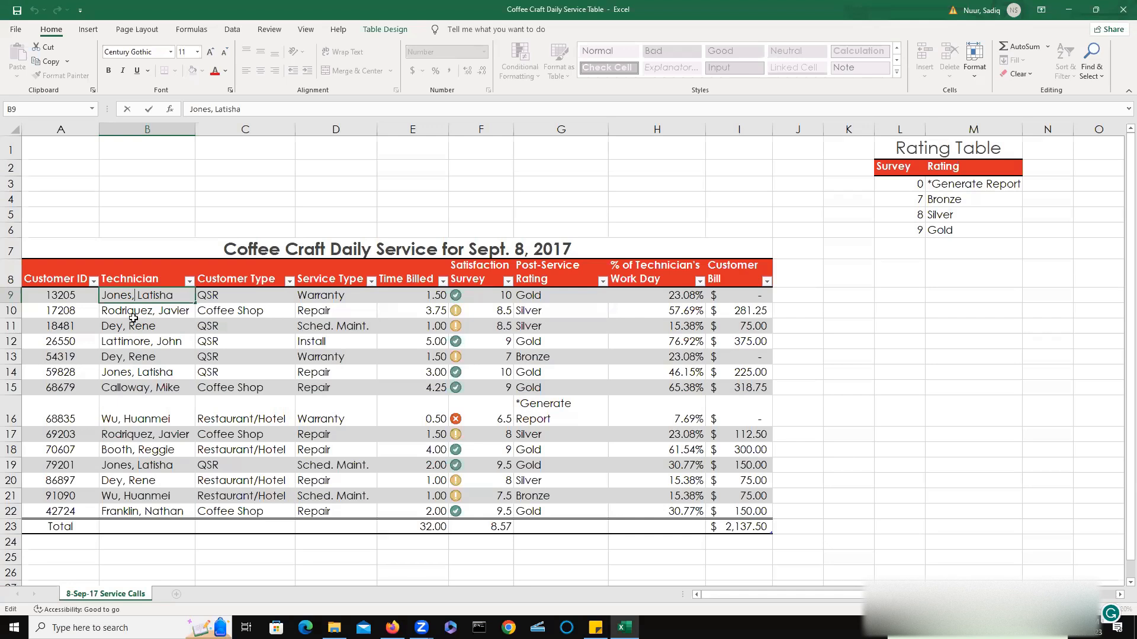
key(Escape)
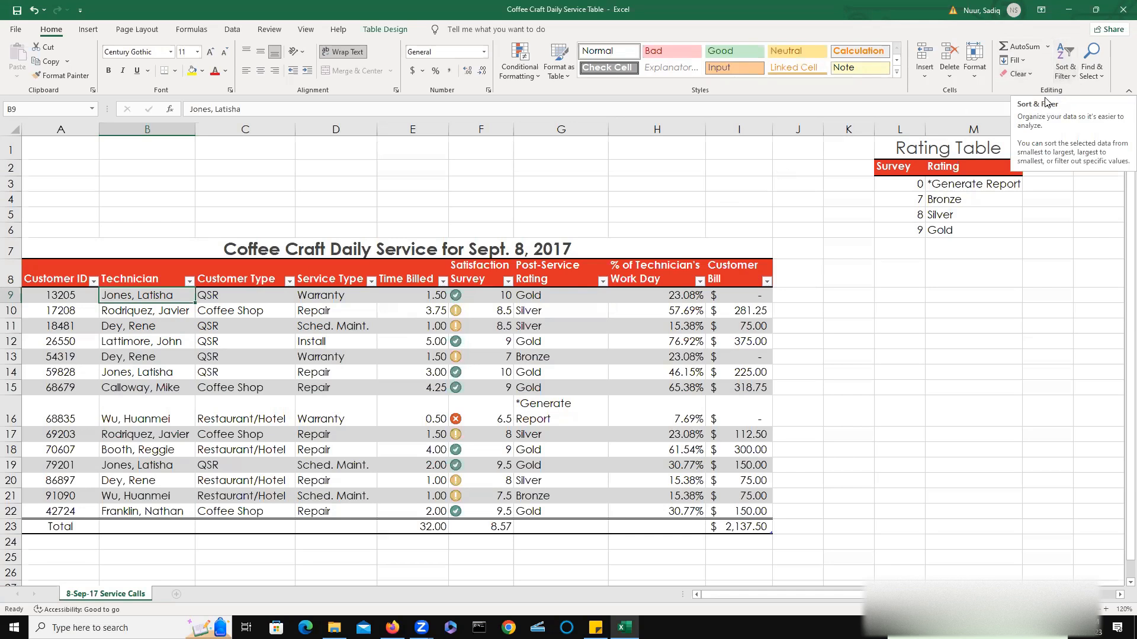
click(1074, 80)
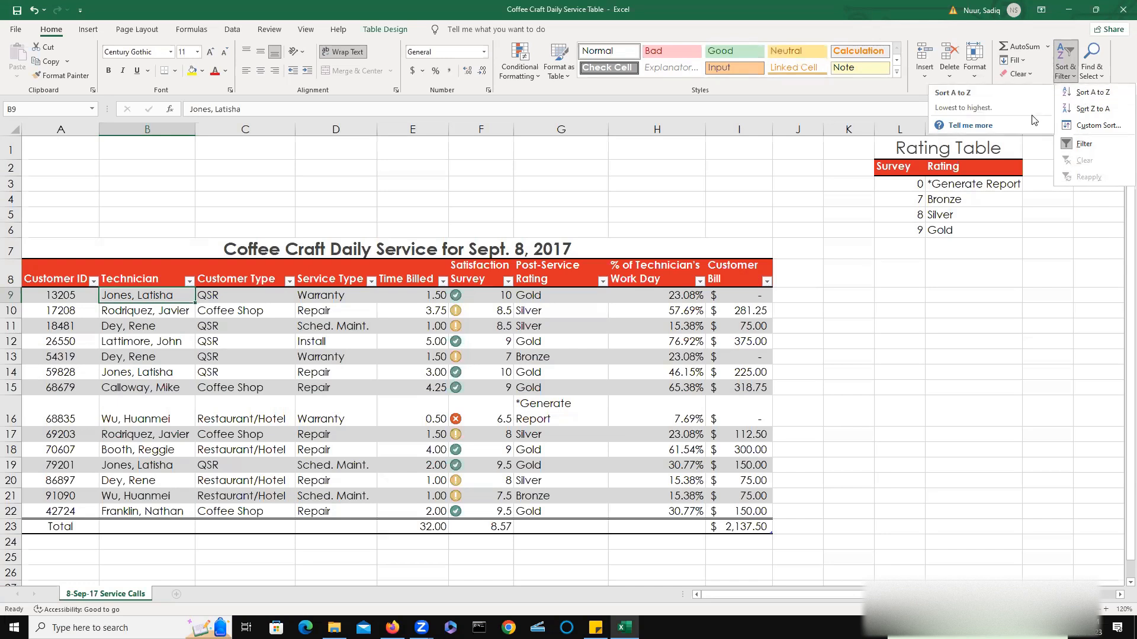
click(577, 54)
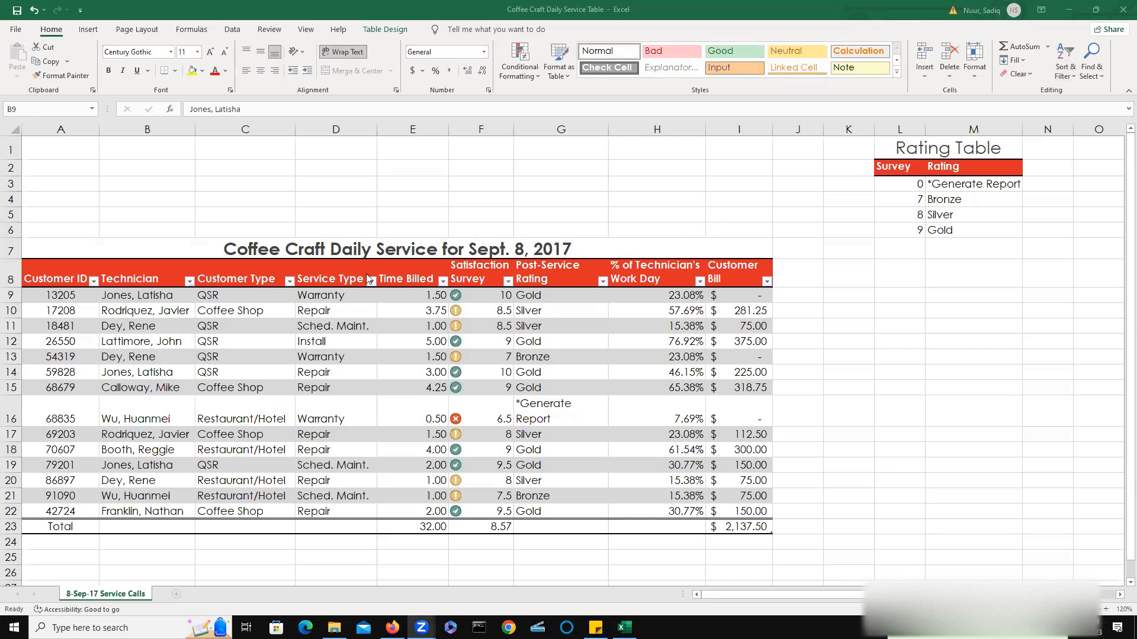
click(134, 295)
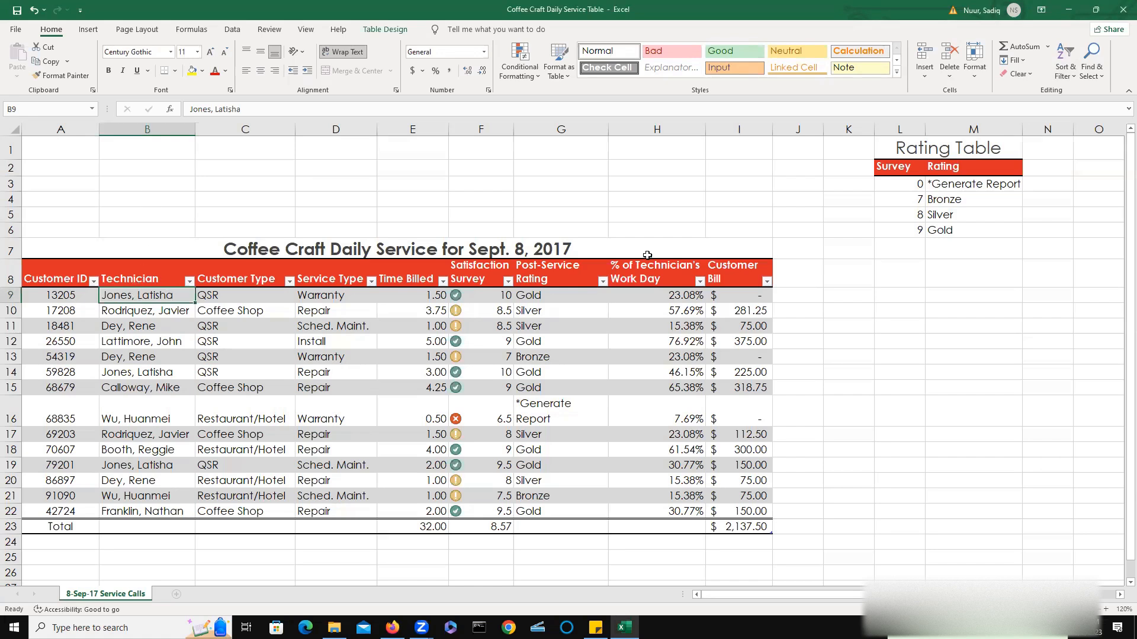
click(1074, 81)
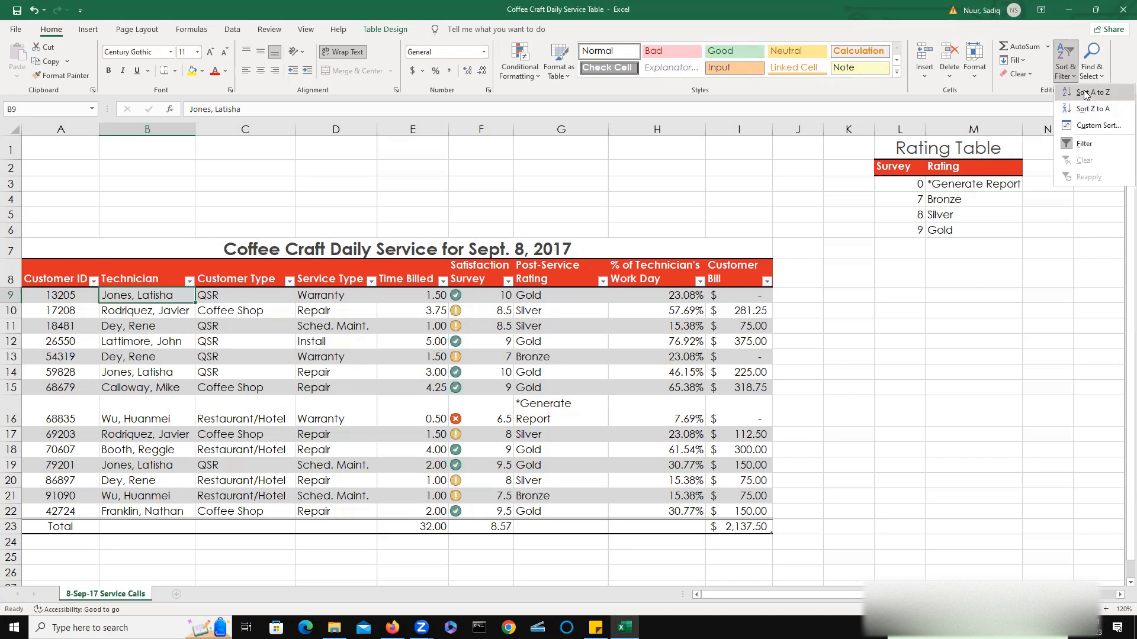
click(1087, 93)
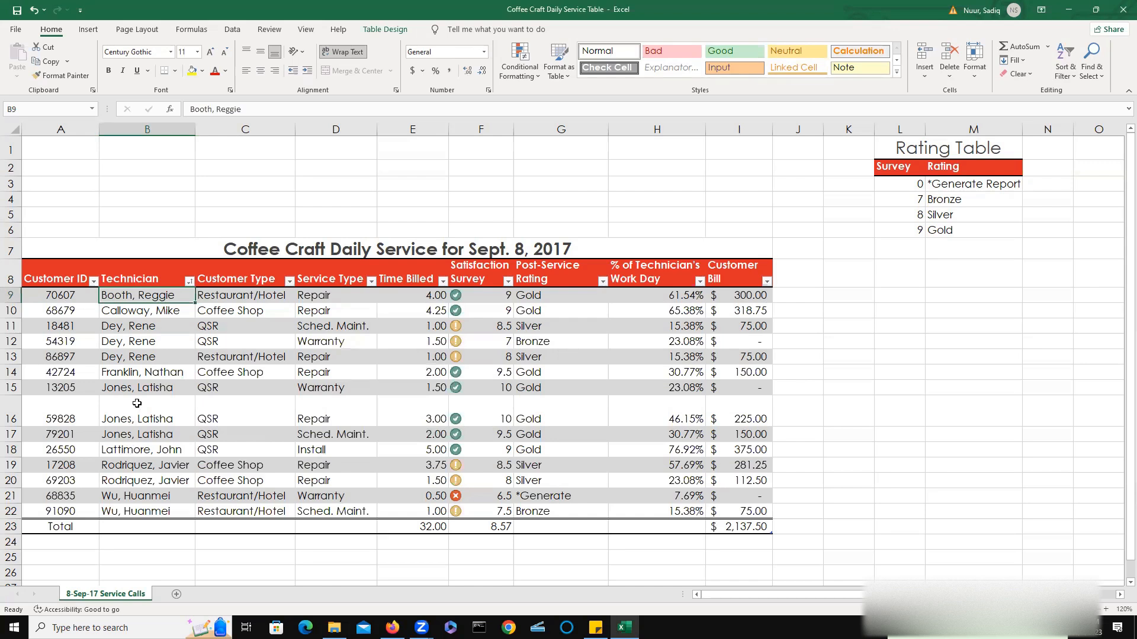
Re-enter 4 in E9 and sort the table by Time Billed from largest to smallest.
click(405, 299)
text(4)
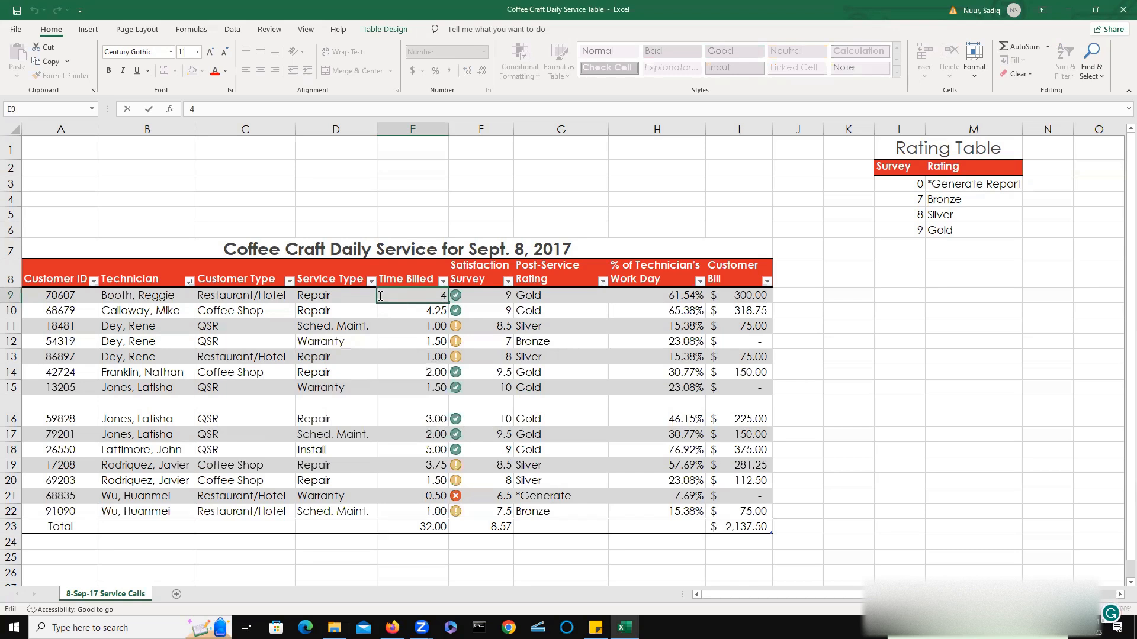
click(234, 31)
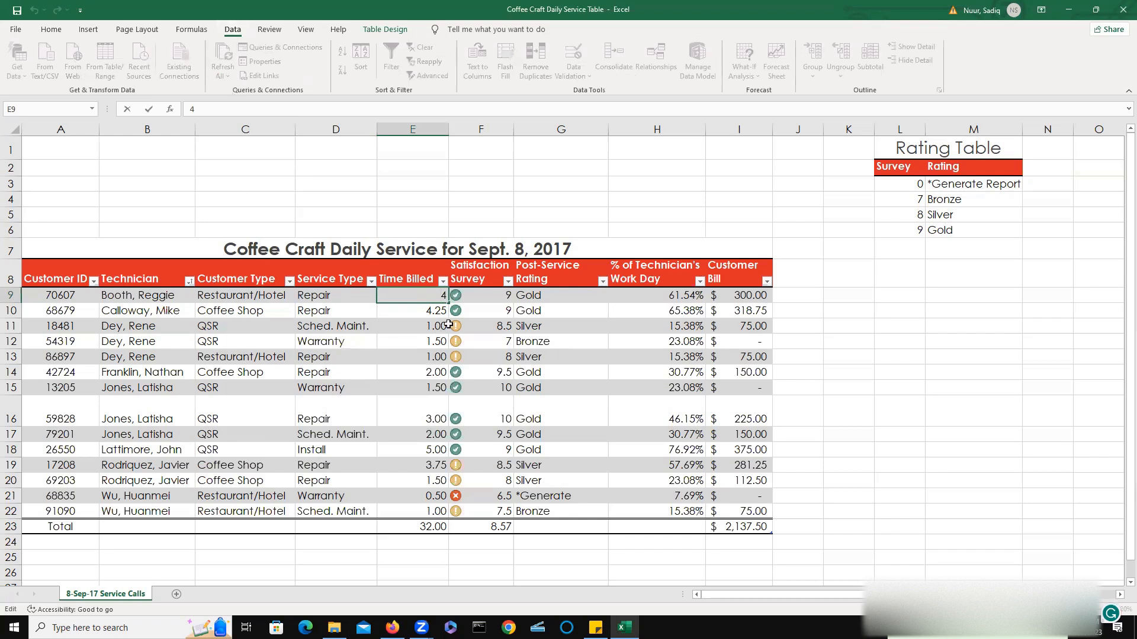
click(417, 315)
click(421, 302)
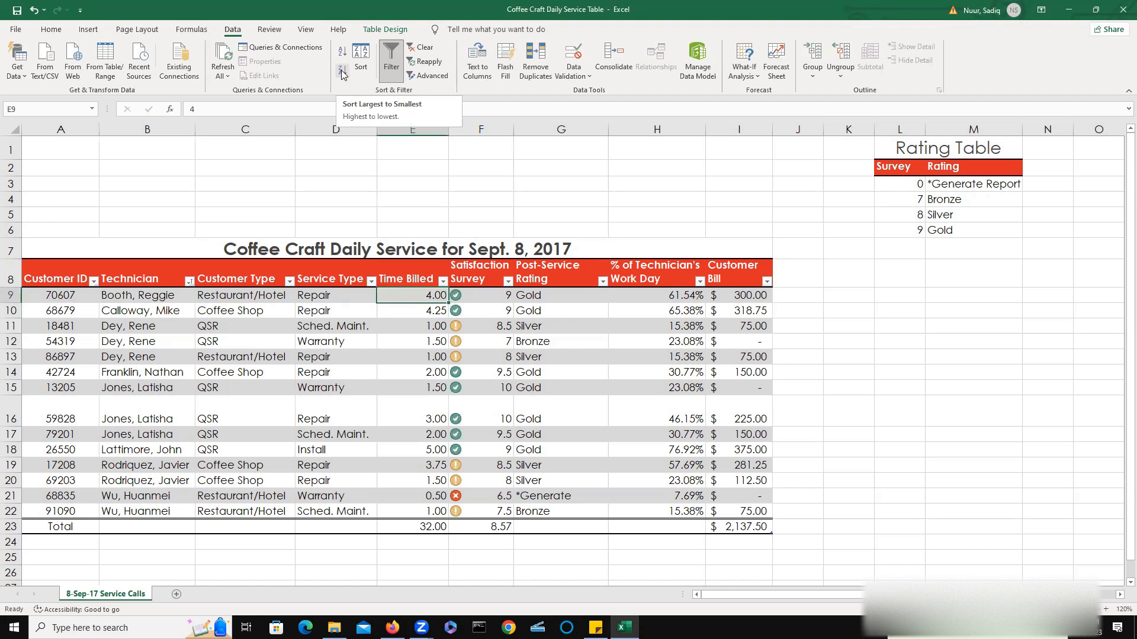
click(343, 72)
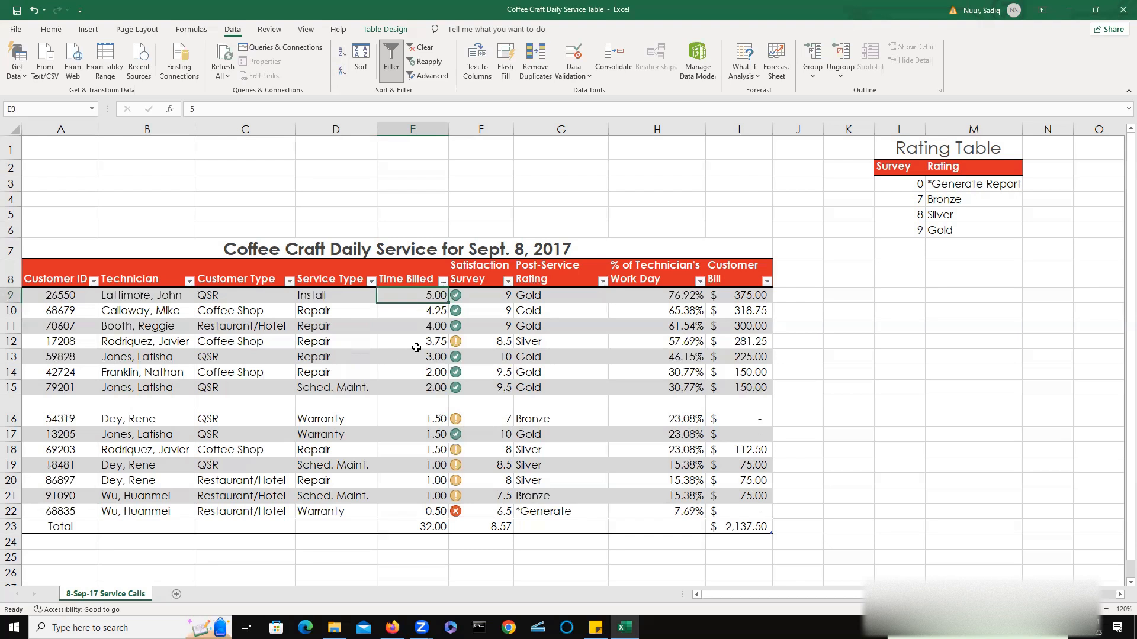
Open Custom Sort and set the first sort level to Customer Type, cell values, A to Z.
click(52, 31)
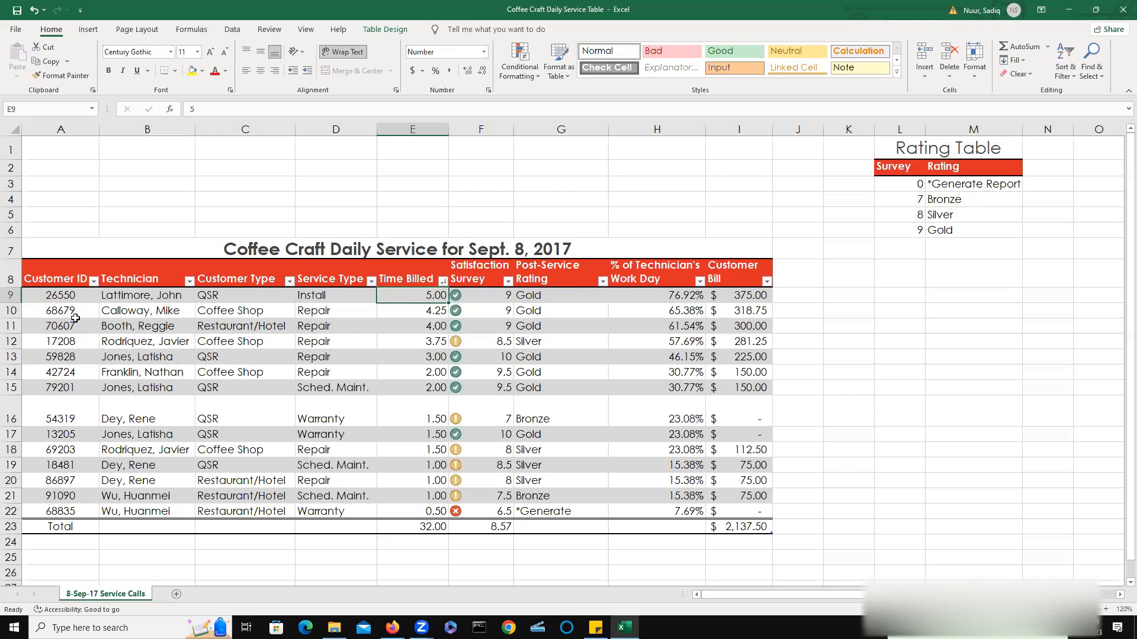
click(1076, 80)
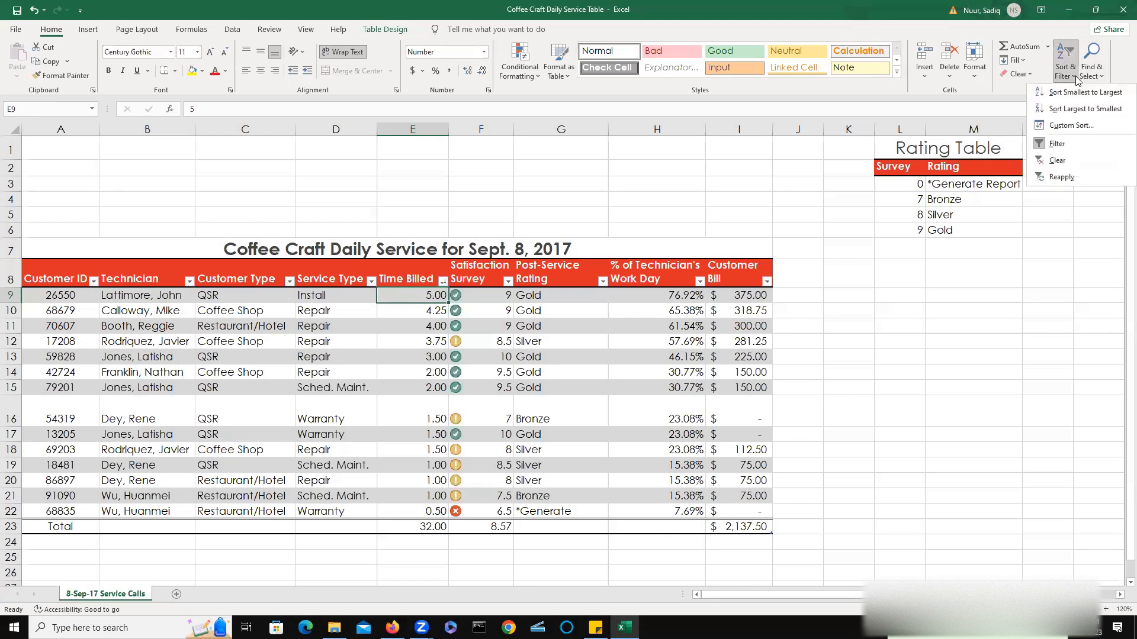
click(1069, 126)
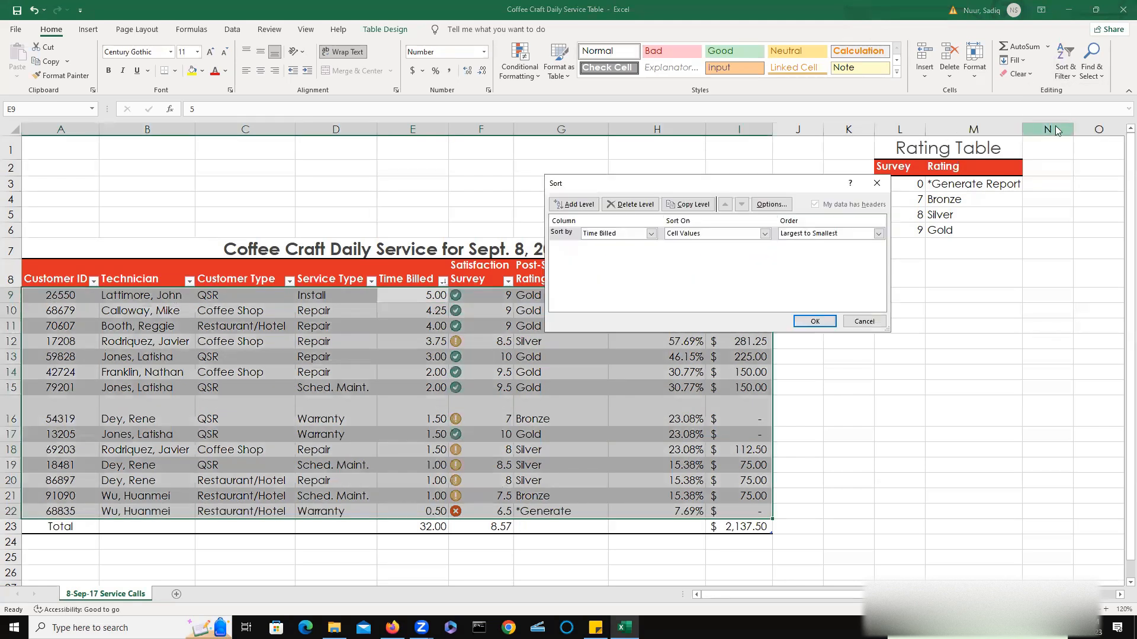
drag(718, 188, 590, 188)
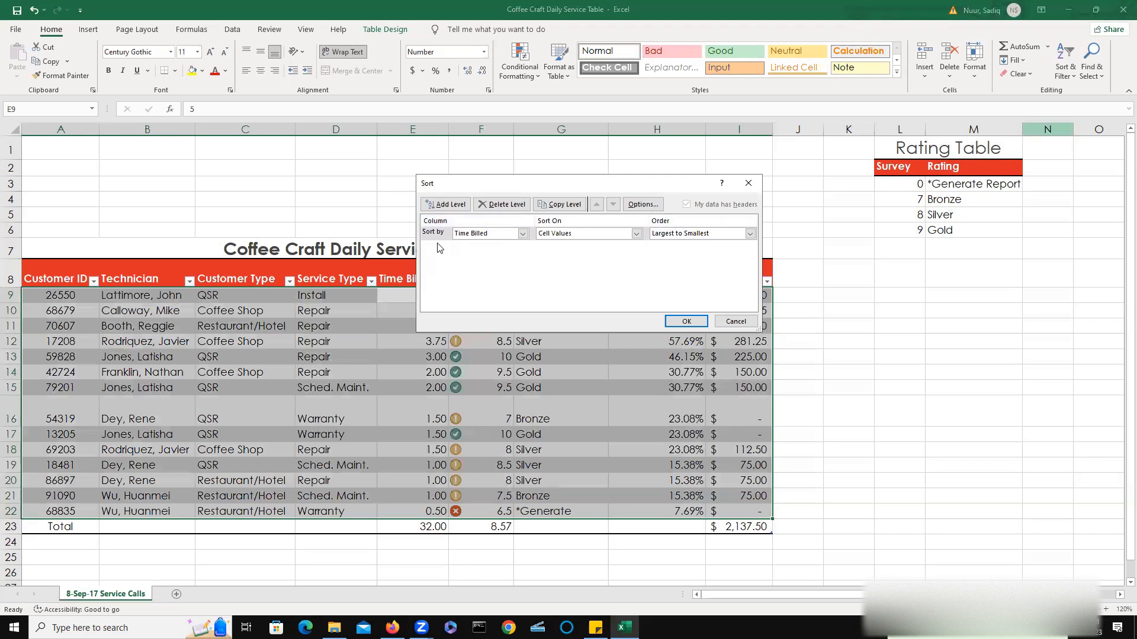
click(522, 234)
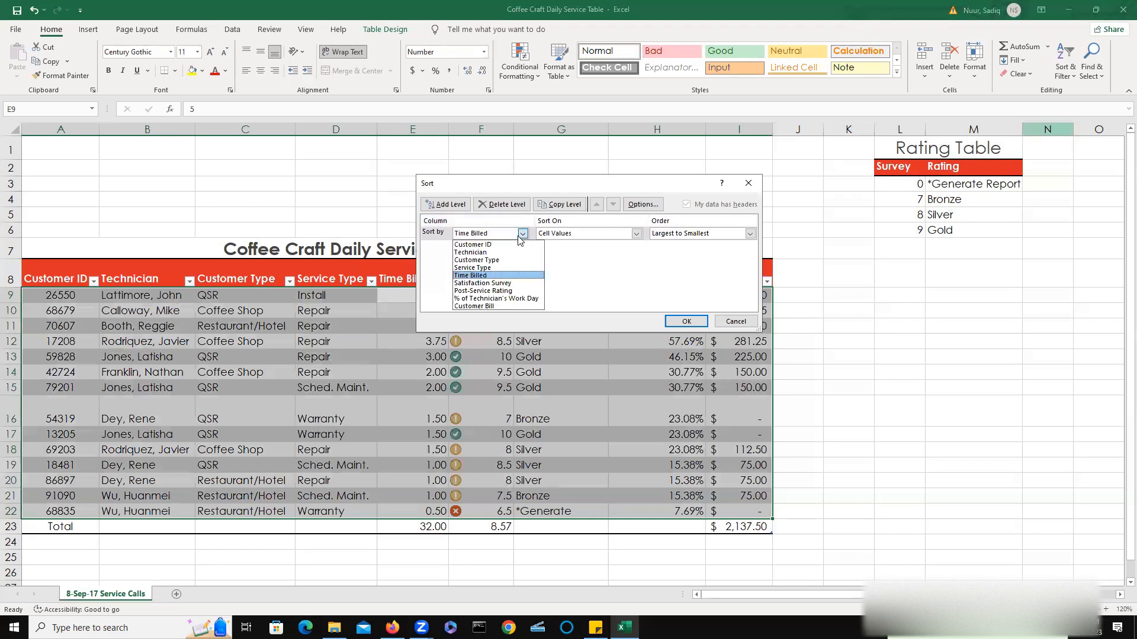
click(522, 235)
click(522, 234)
click(522, 235)
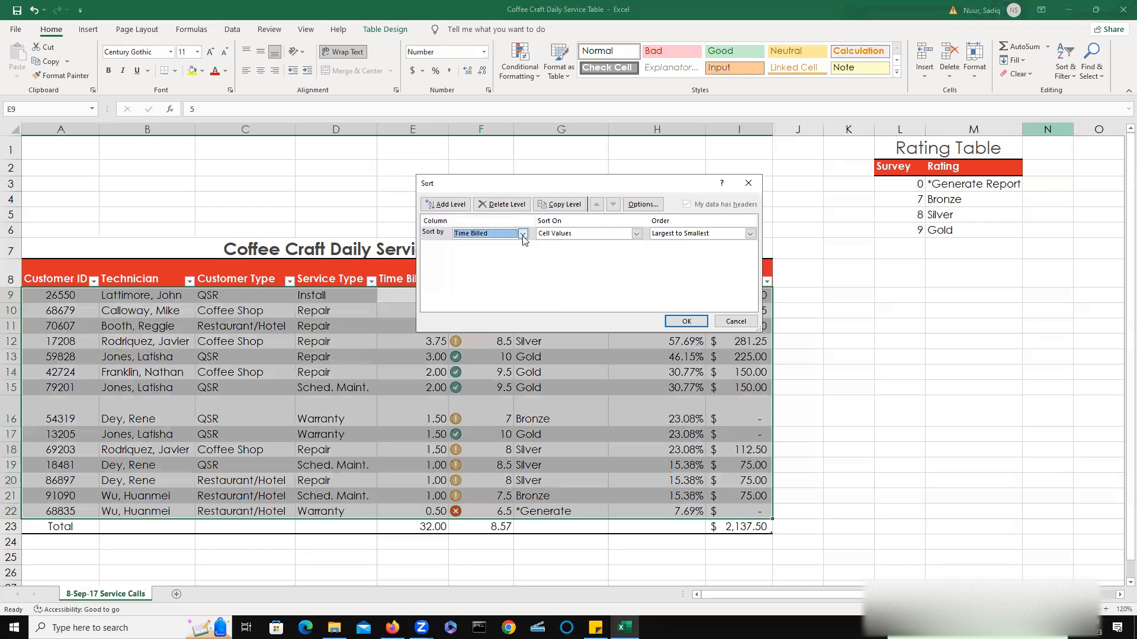
click(522, 234)
click(491, 260)
click(637, 234)
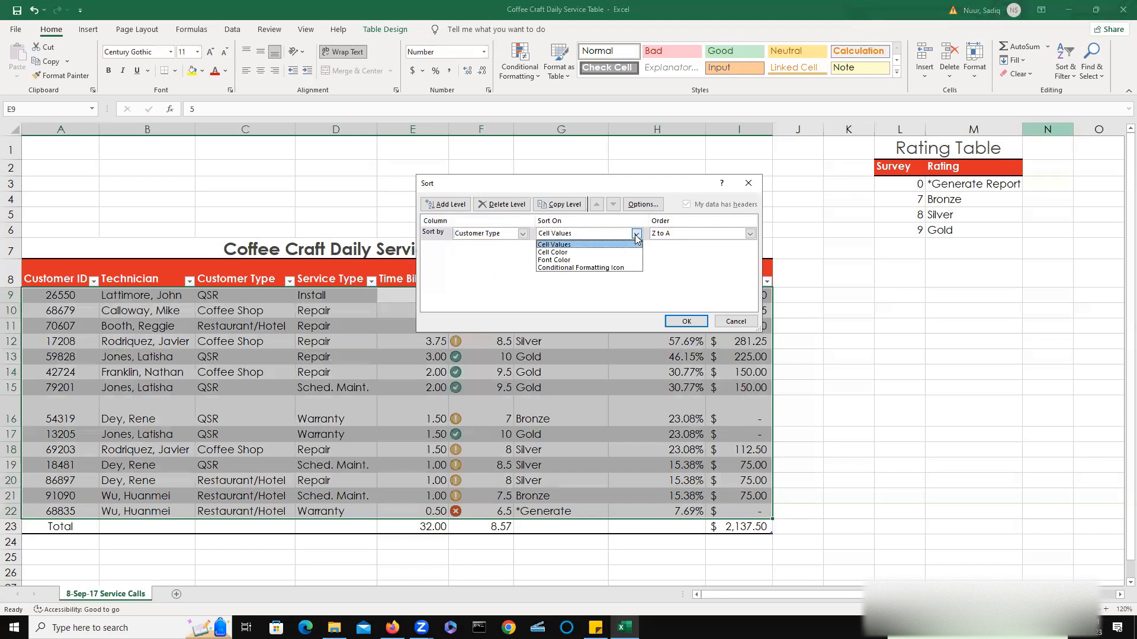
click(597, 248)
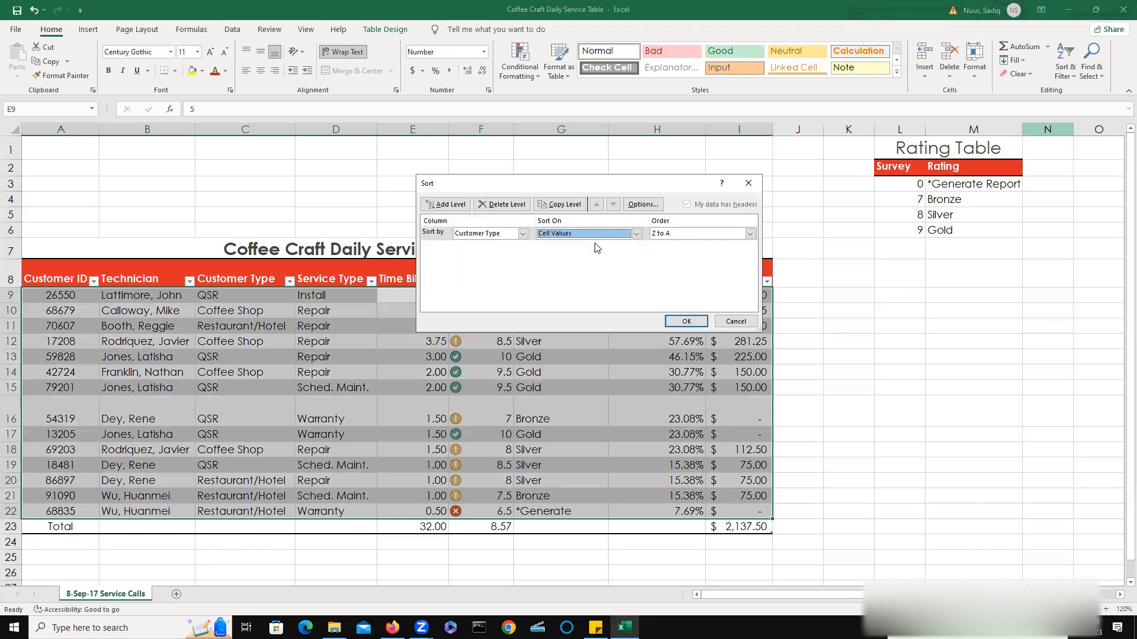
click(750, 234)
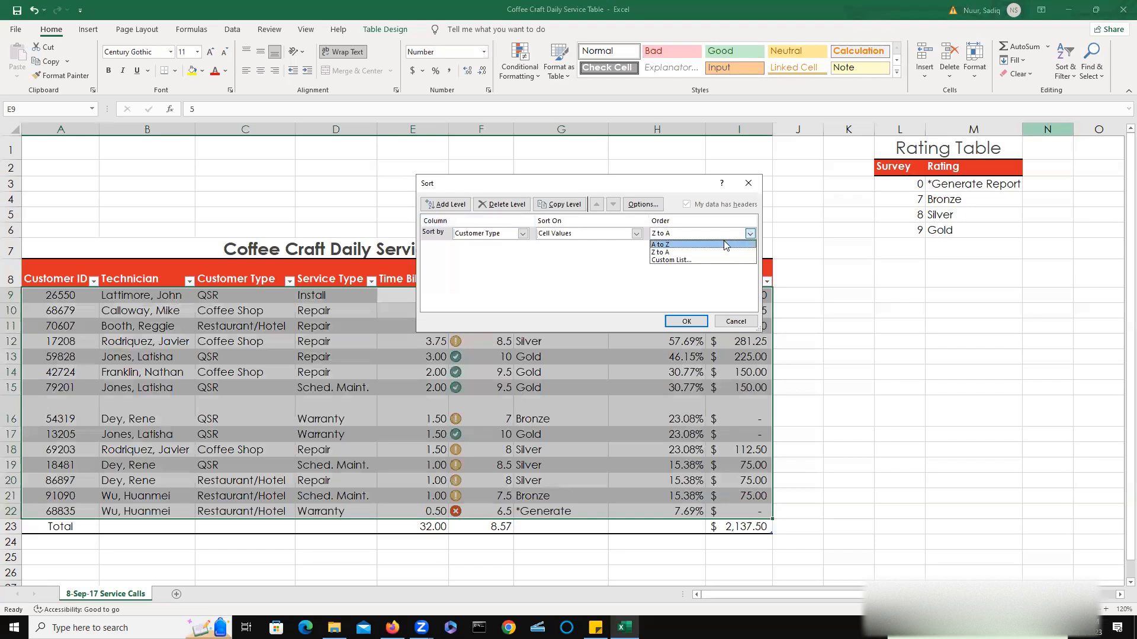
click(723, 243)
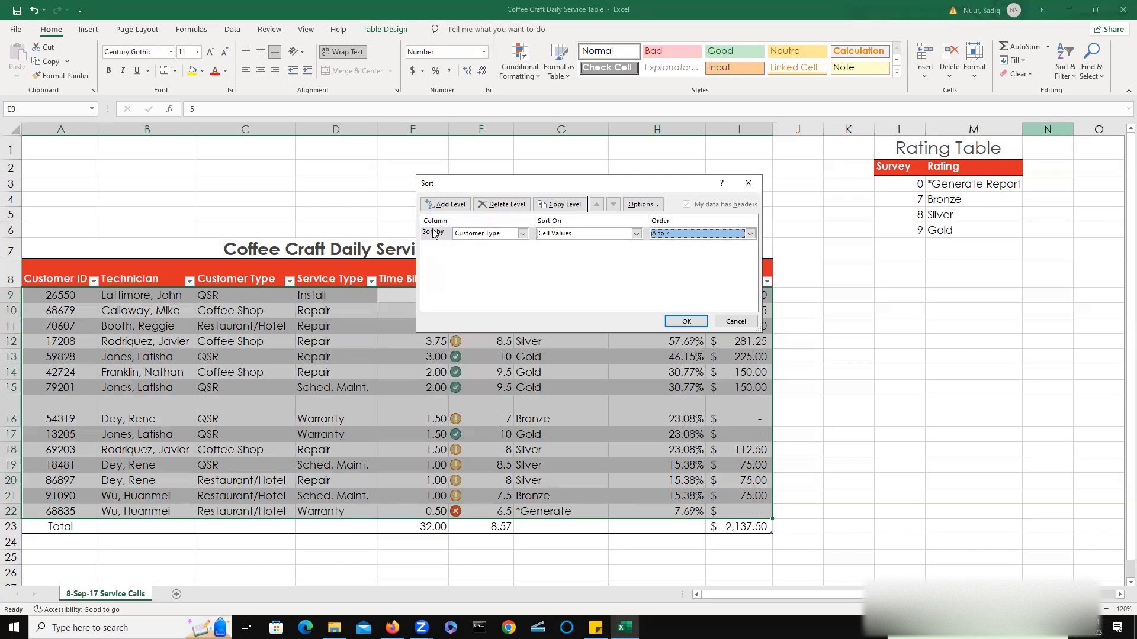
Add sort levels for Service Type A to Z and Satisfaction Survey largest to smallest, then apply the sort.
double_click(442, 206)
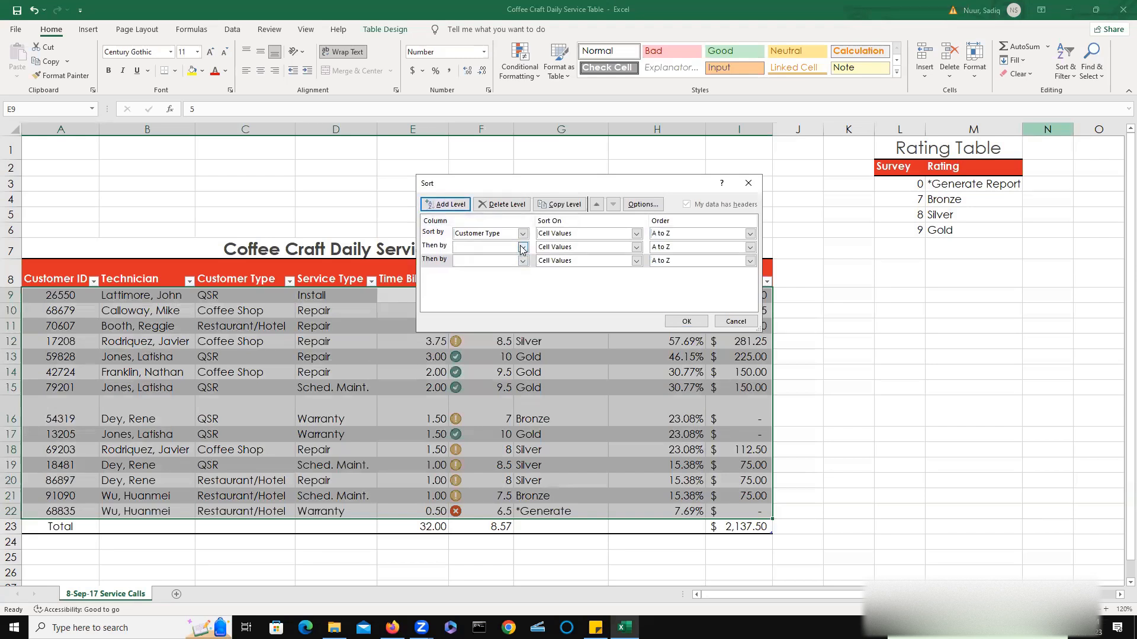
click(523, 247)
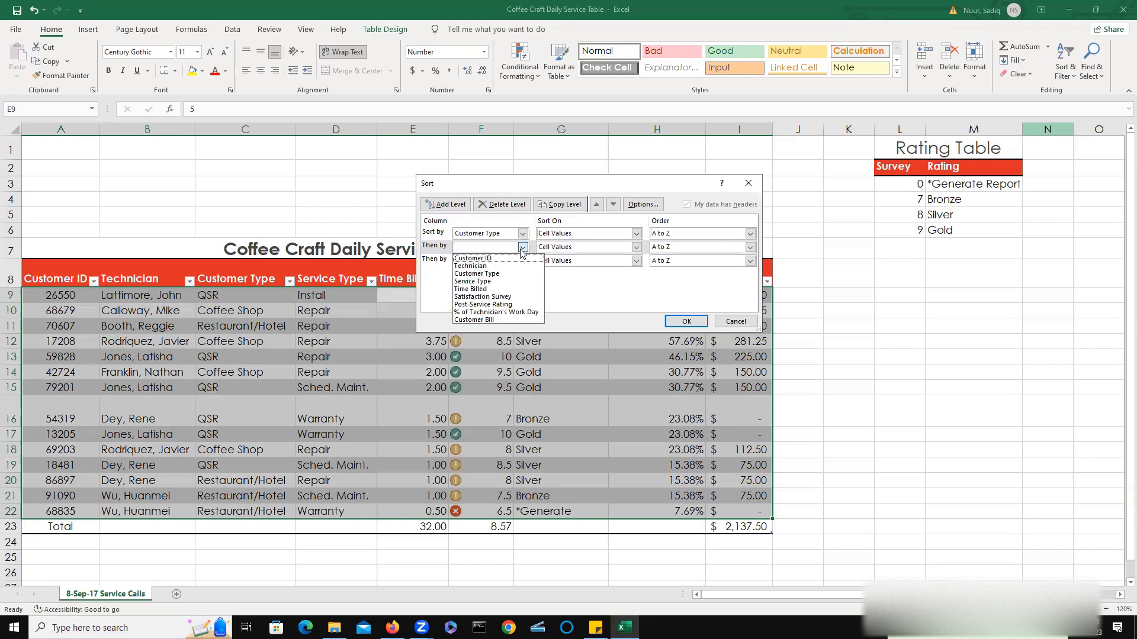
click(497, 281)
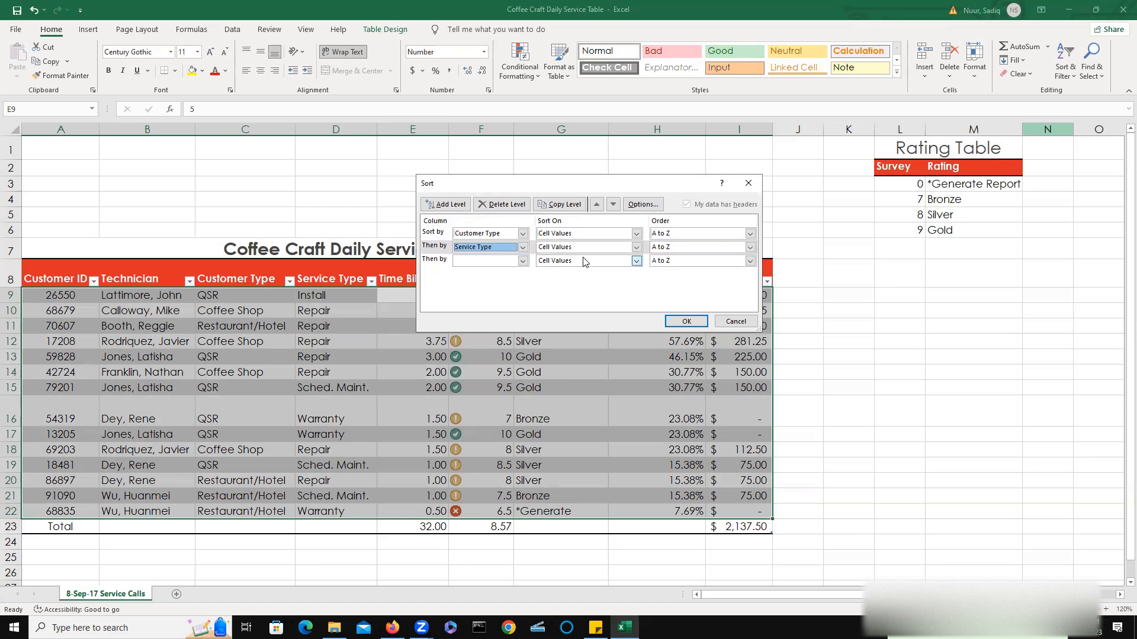
click(522, 261)
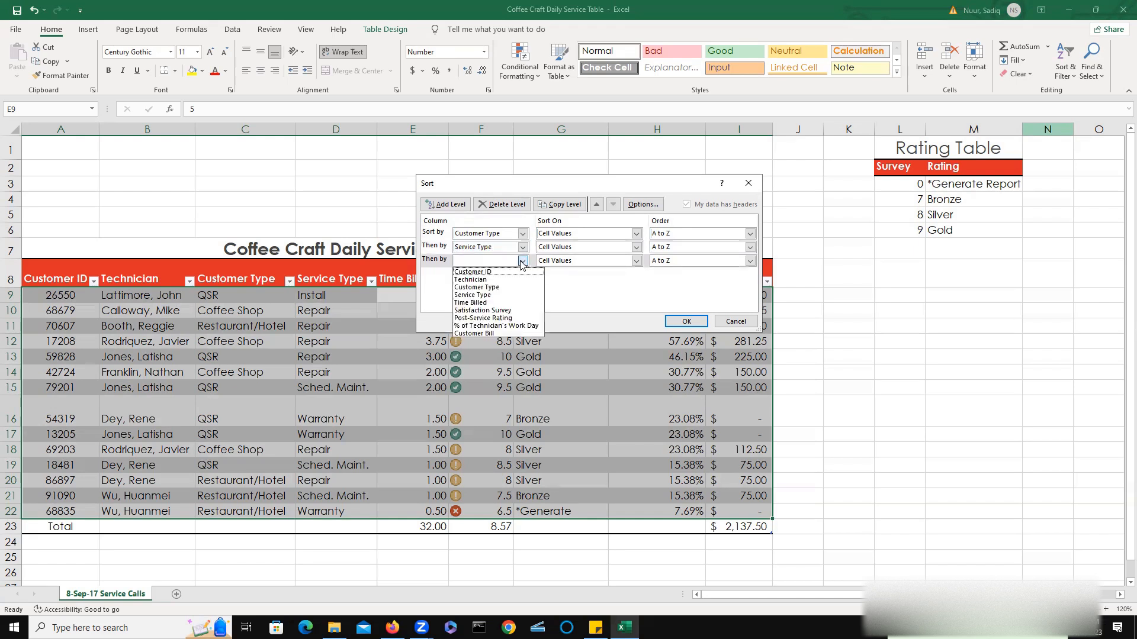
click(501, 311)
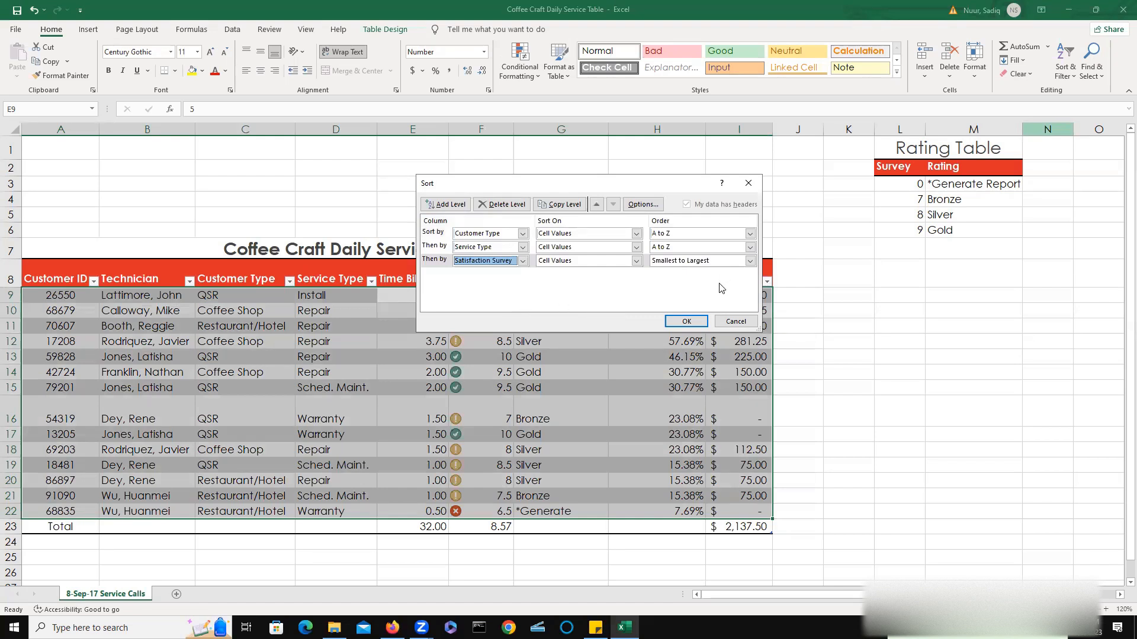
click(751, 262)
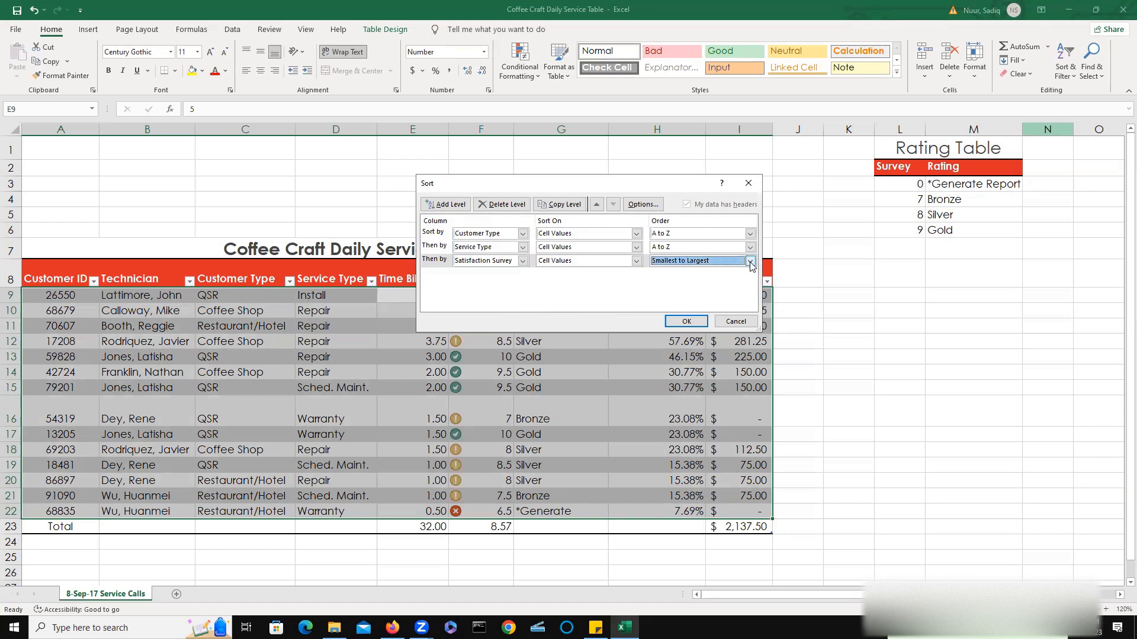
click(688, 276)
click(685, 321)
click(687, 326)
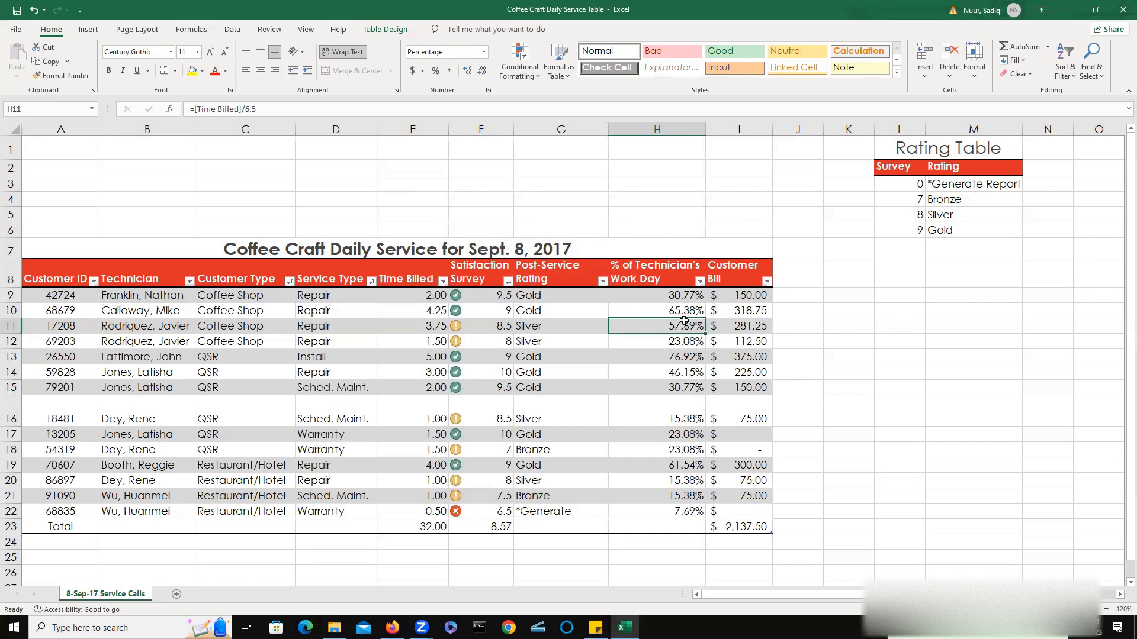
Sort the table by Customer Bill from largest to smallest.
click(767, 285)
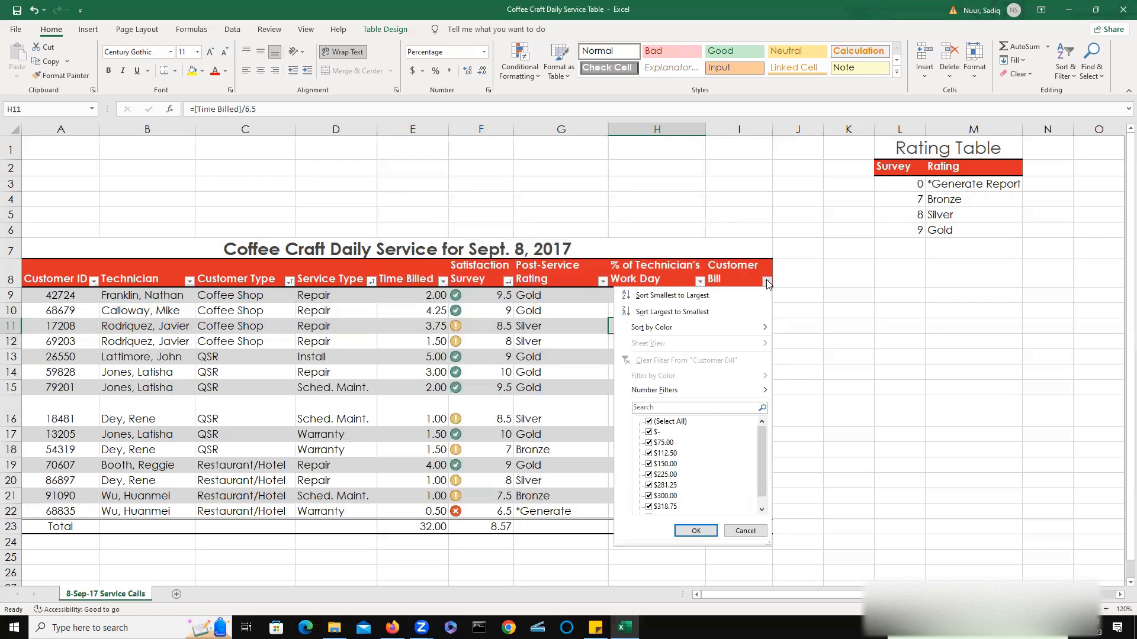
click(686, 312)
click(687, 313)
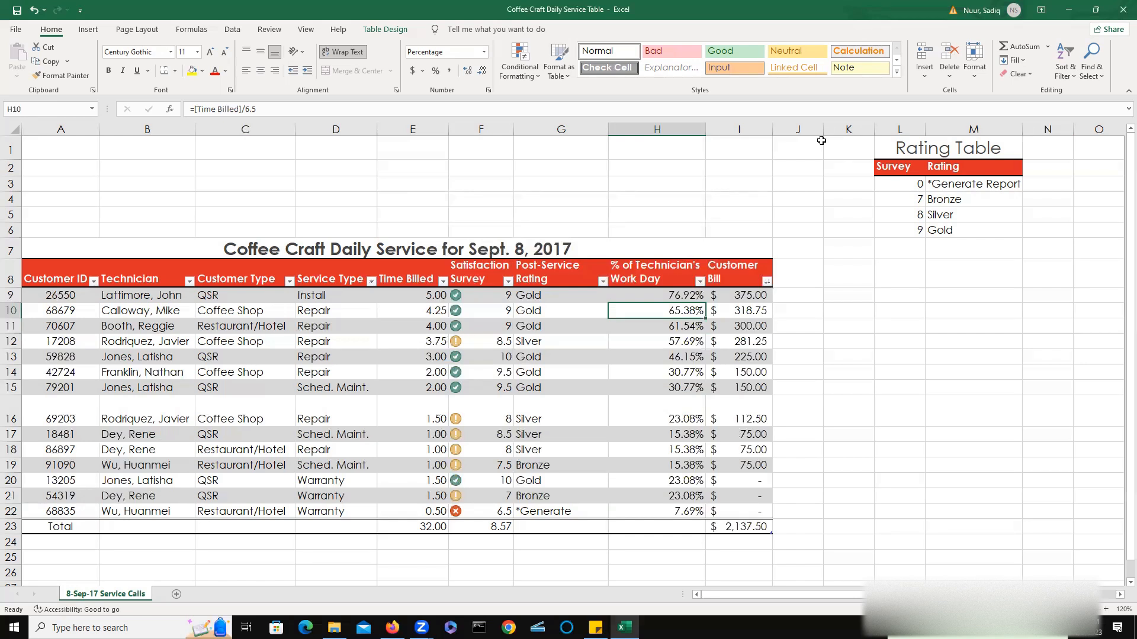
click(766, 282)
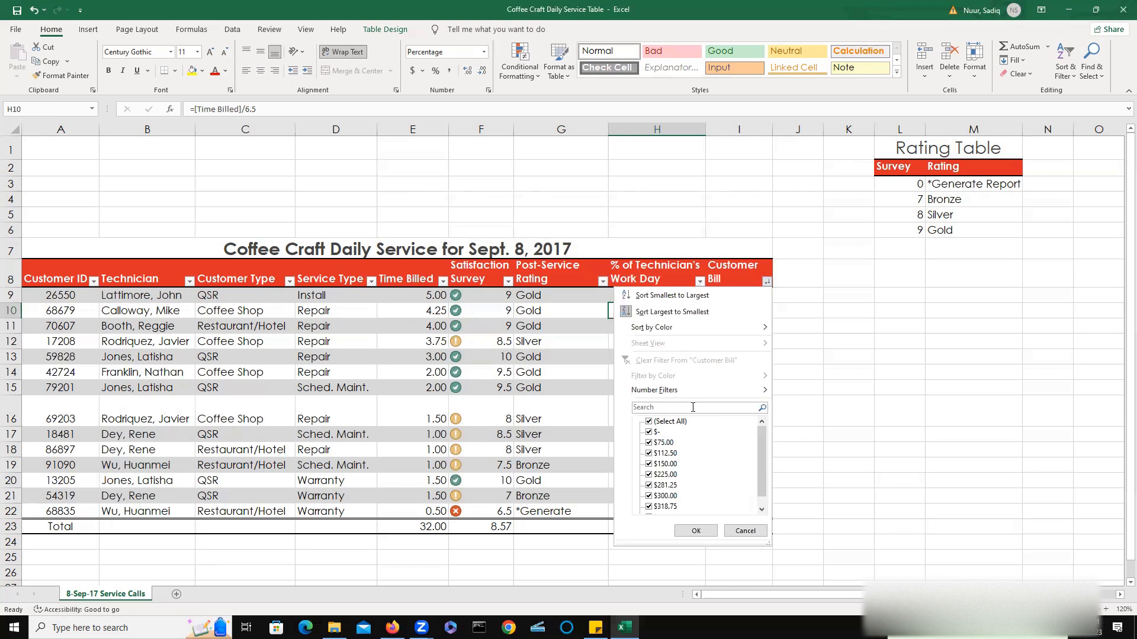
click(817, 277)
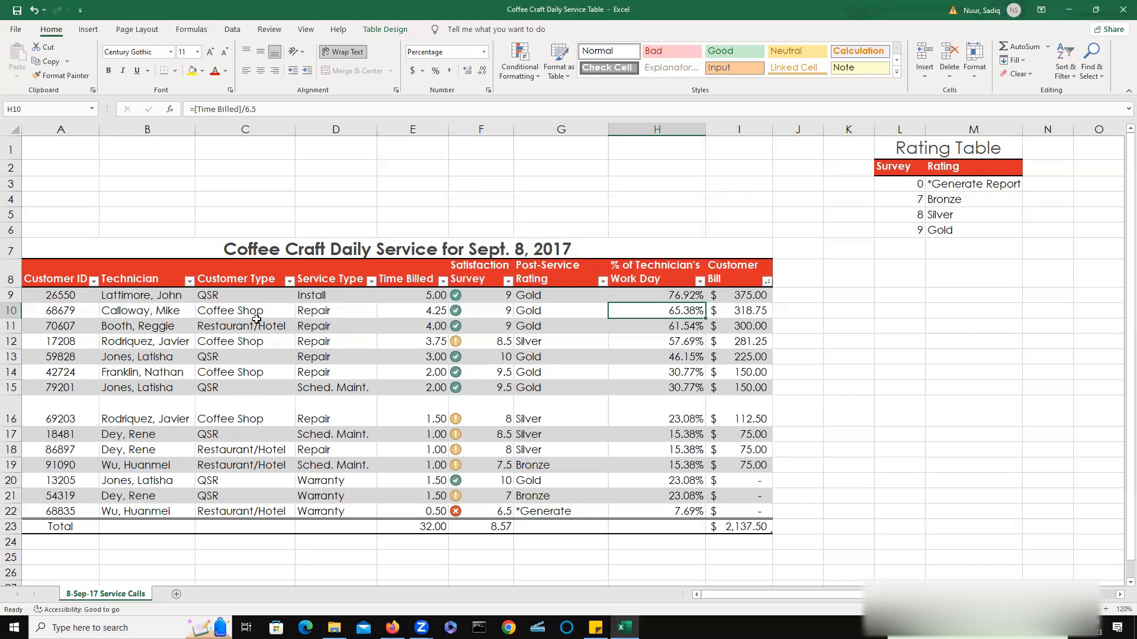
Filter the Service Type column to hide Warranty rows.
click(330, 296)
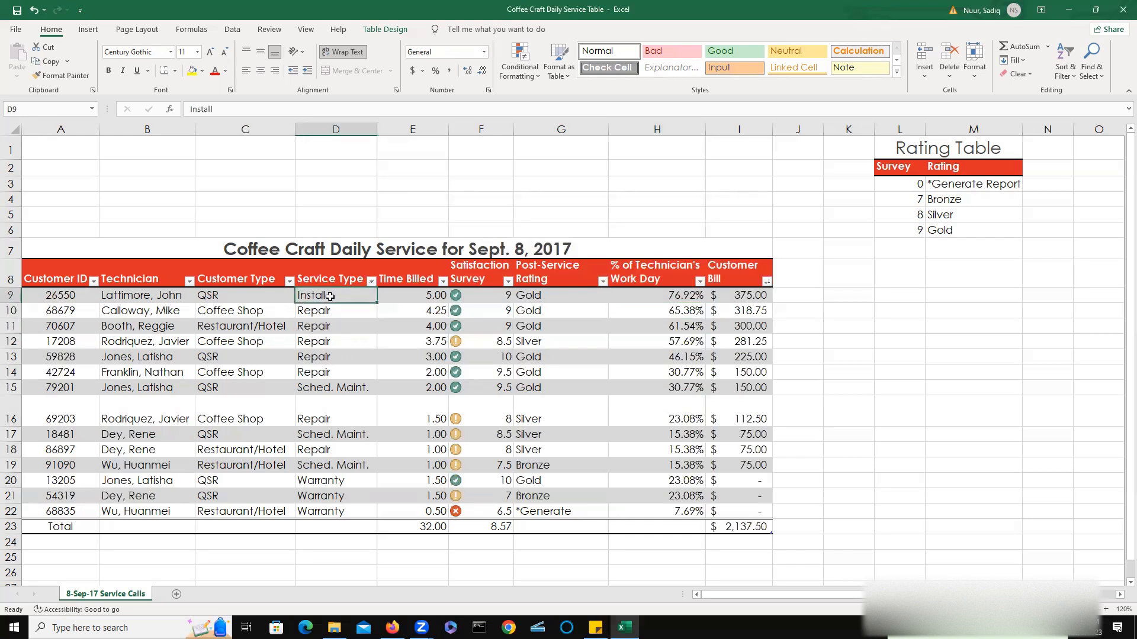
click(371, 281)
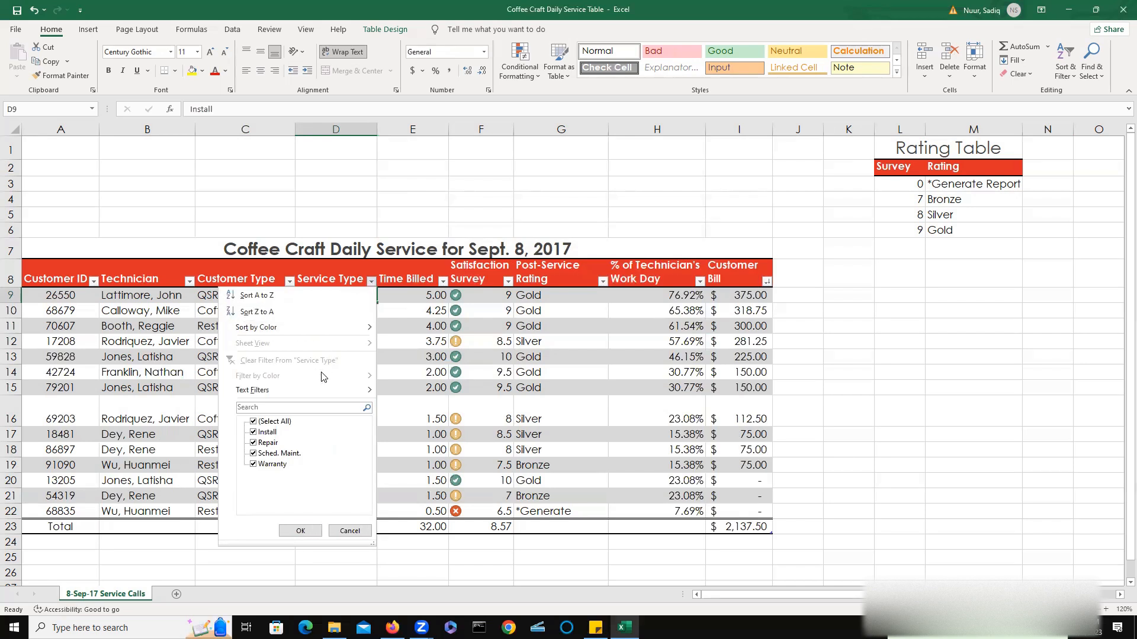
click(254, 467)
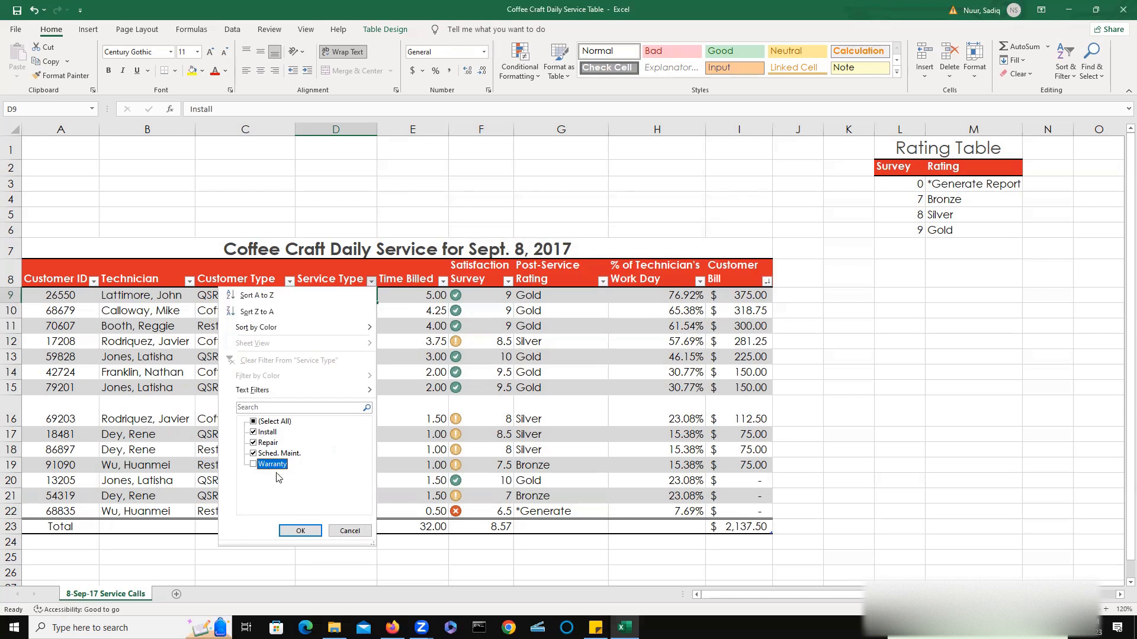
click(299, 531)
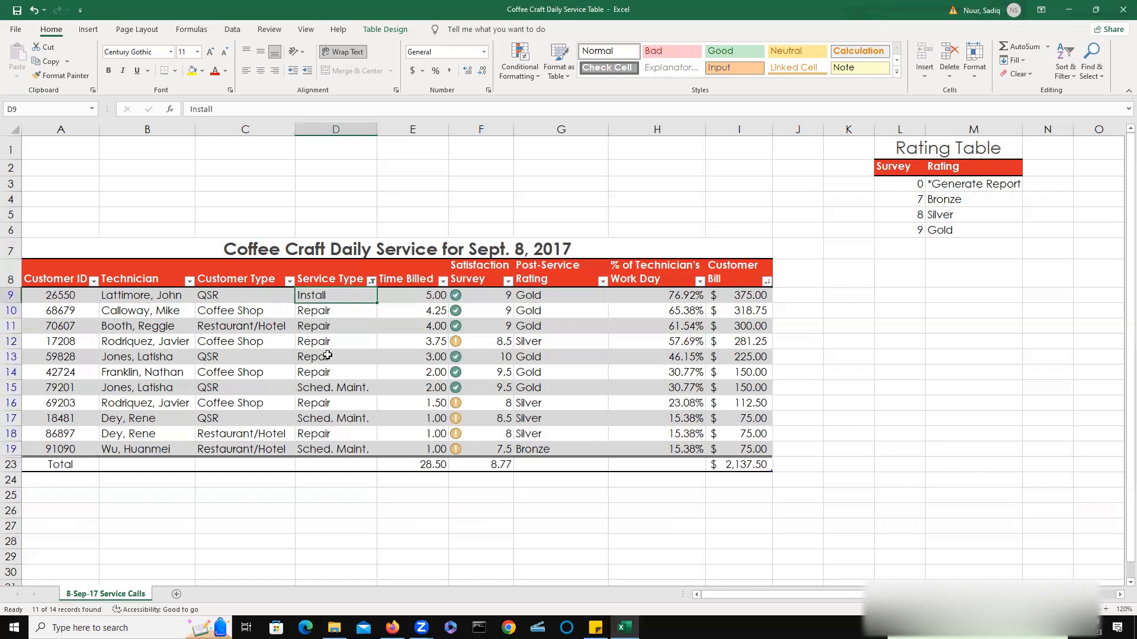
Narrow the Service Type filter to show only Repair rows.
click(371, 280)
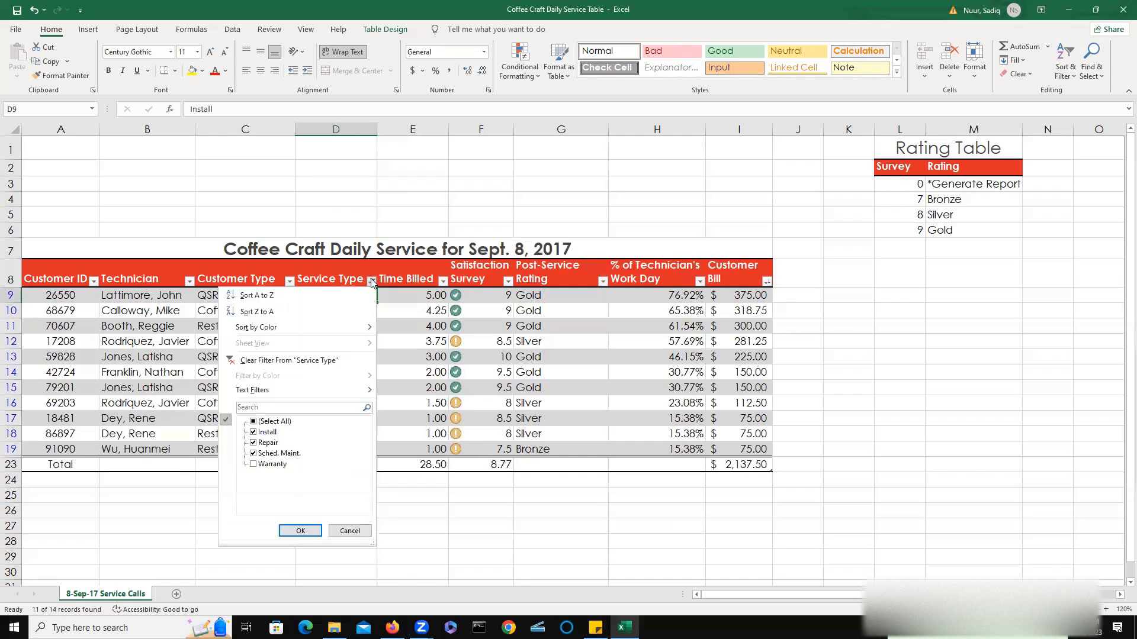
click(253, 454)
click(253, 433)
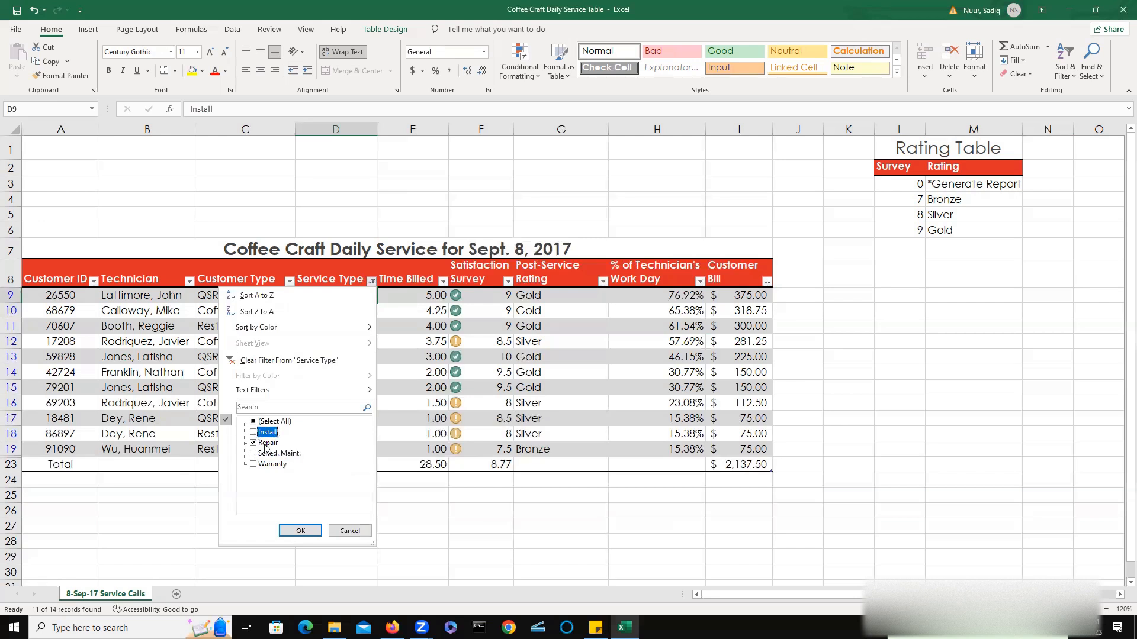
click(300, 532)
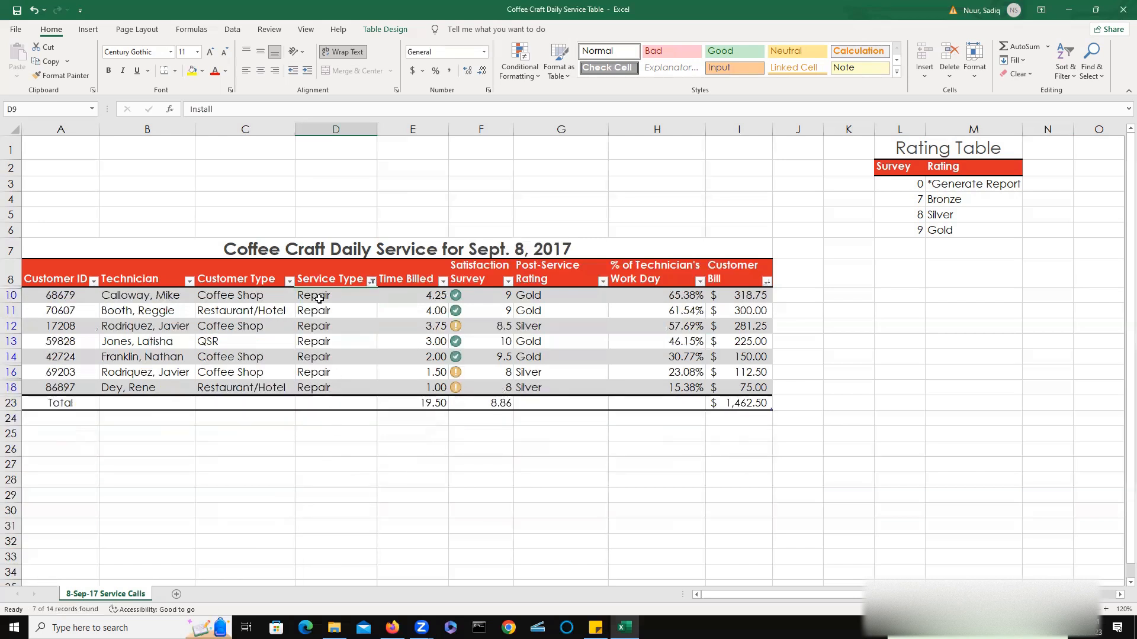
Examine the filtered rows' Service Type, Technician and Customer Type entries.
drag(319, 296, 320, 387)
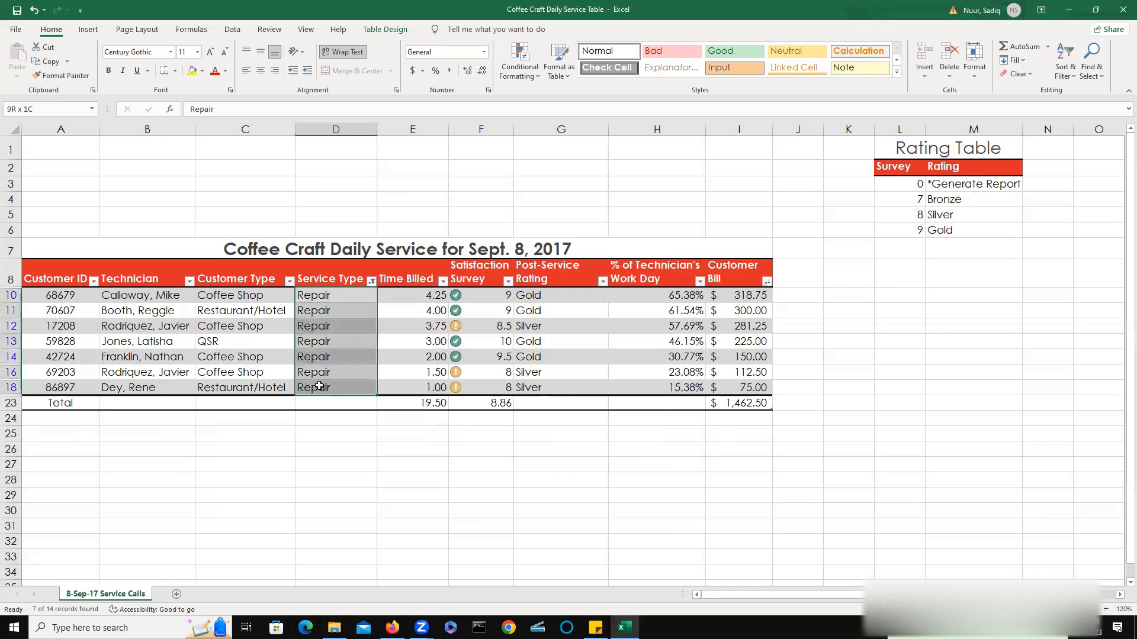
click(319, 388)
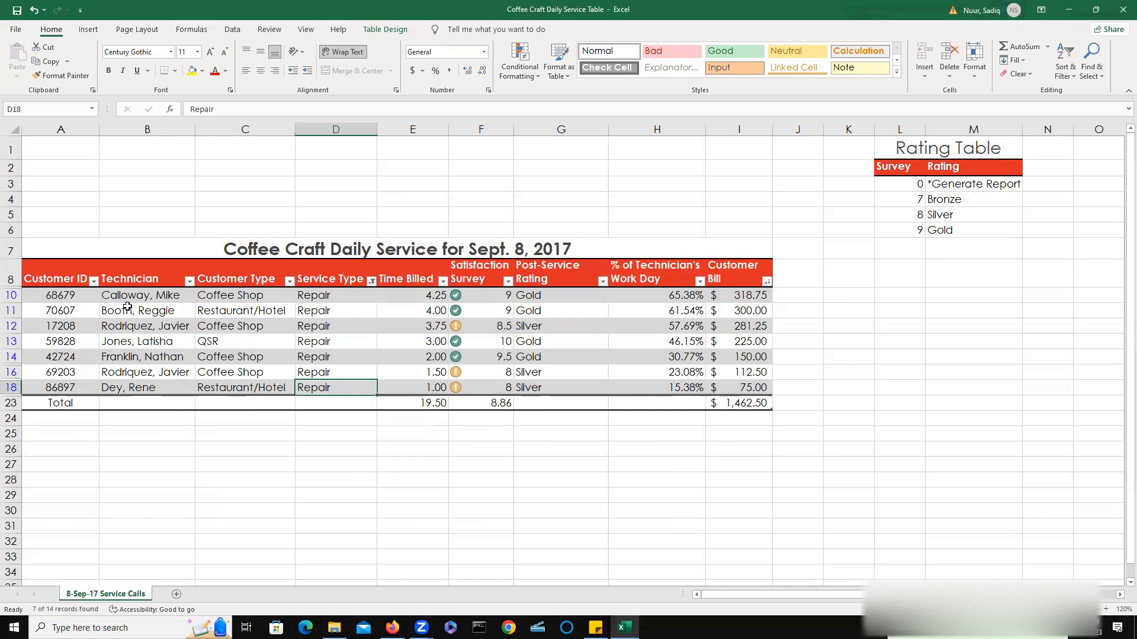
drag(126, 294, 132, 383)
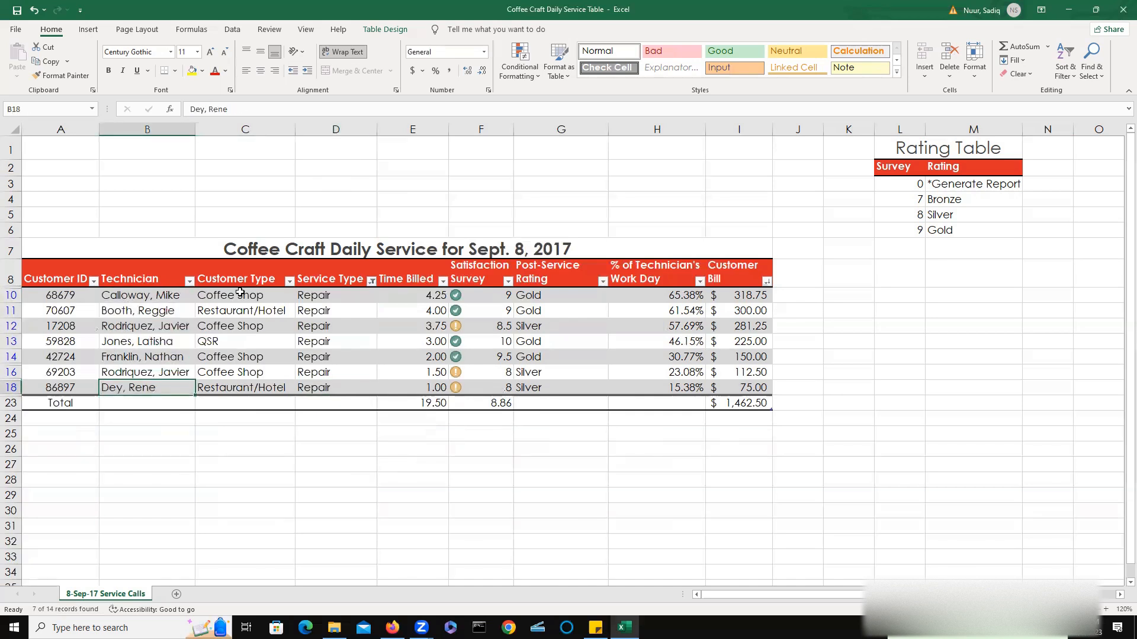
drag(239, 294, 245, 378)
click(247, 376)
click(234, 294)
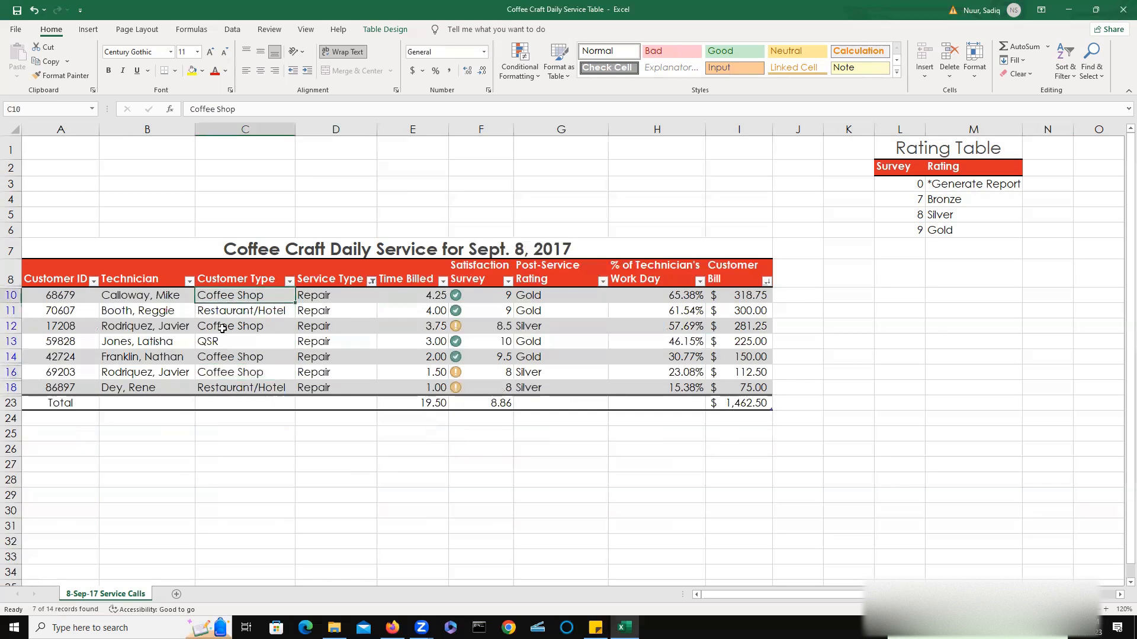
Reselect Install, Sched. Maint. and Warranty in the Service Type filter, then recalculate the workbook.
click(372, 282)
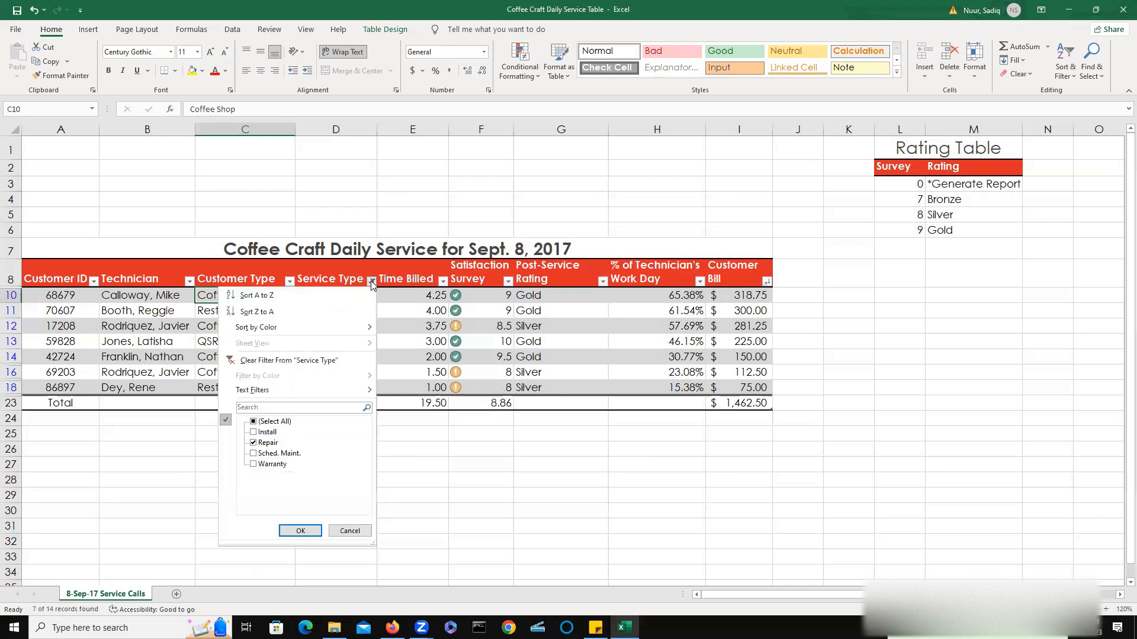
click(254, 433)
click(253, 454)
click(253, 464)
click(299, 531)
click(299, 526)
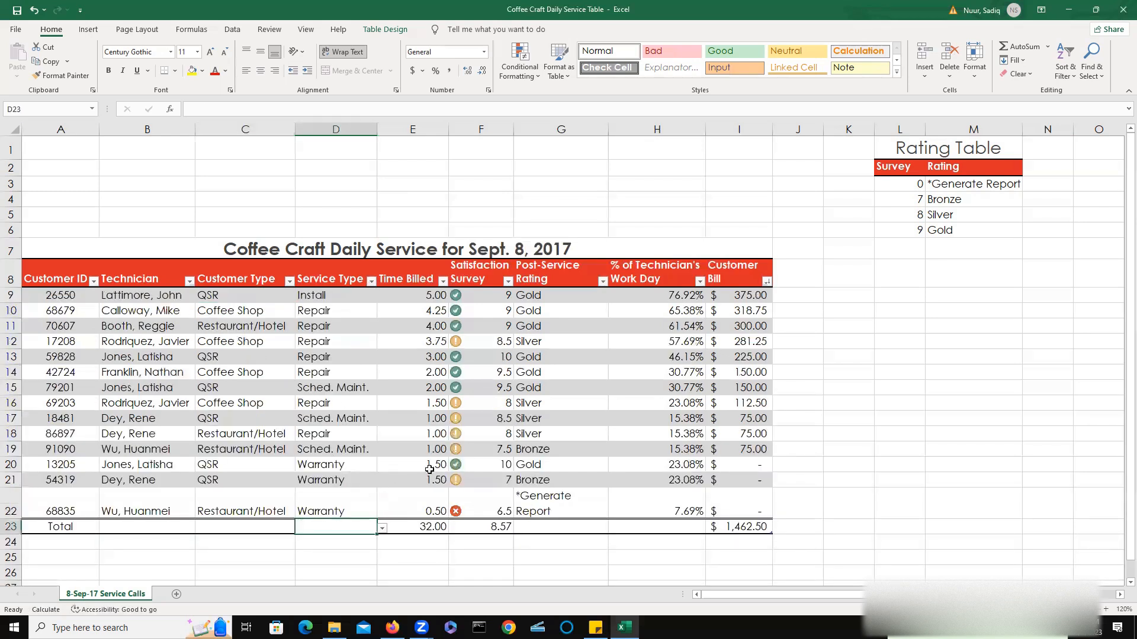
key(F9)
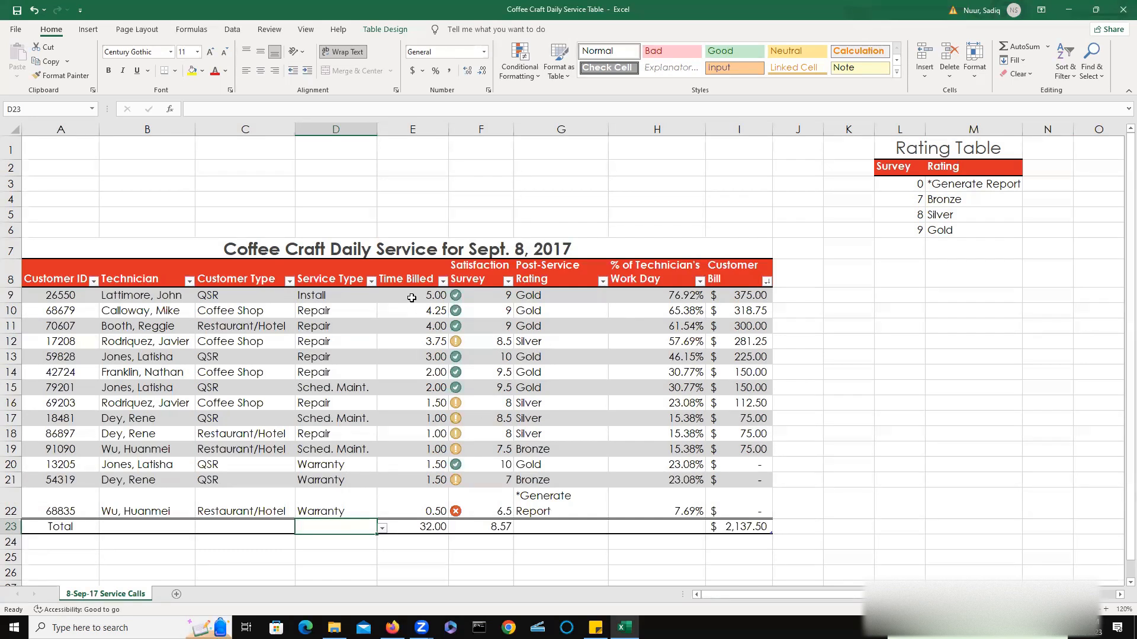
Filter Post-Service Rating to show only Gold, then clear that filter.
click(554, 298)
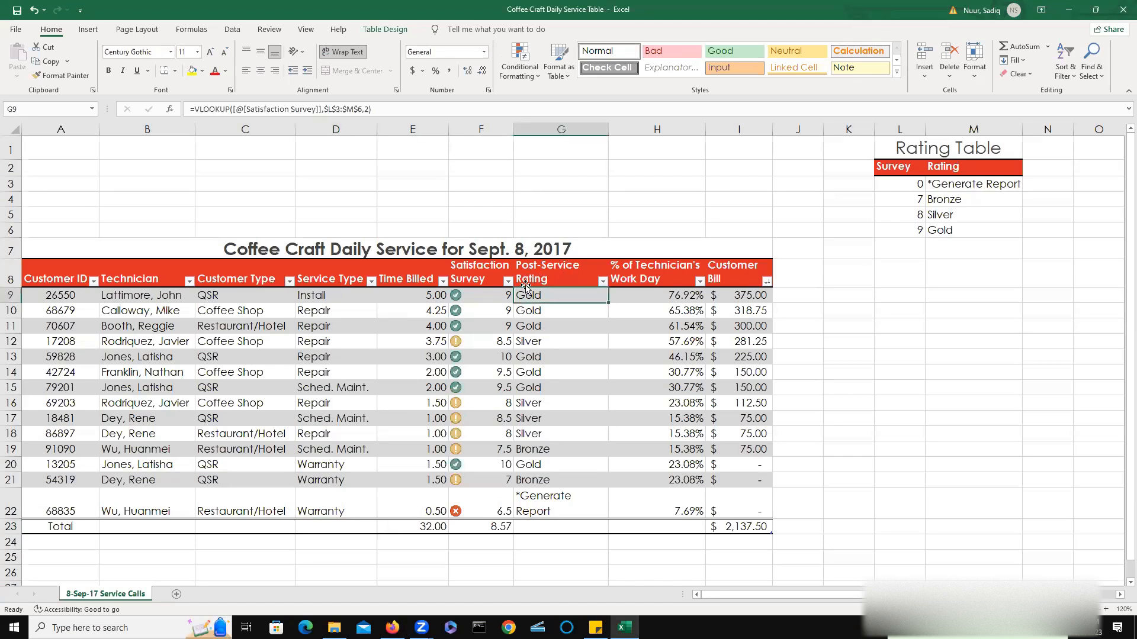
click(603, 283)
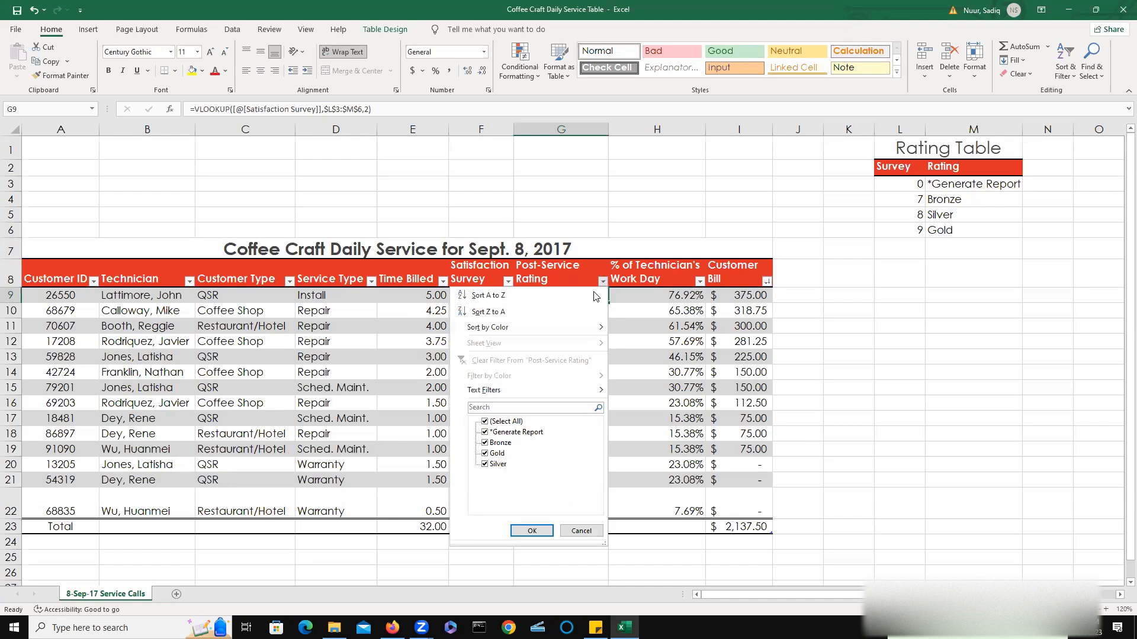
click(485, 422)
click(485, 453)
click(532, 531)
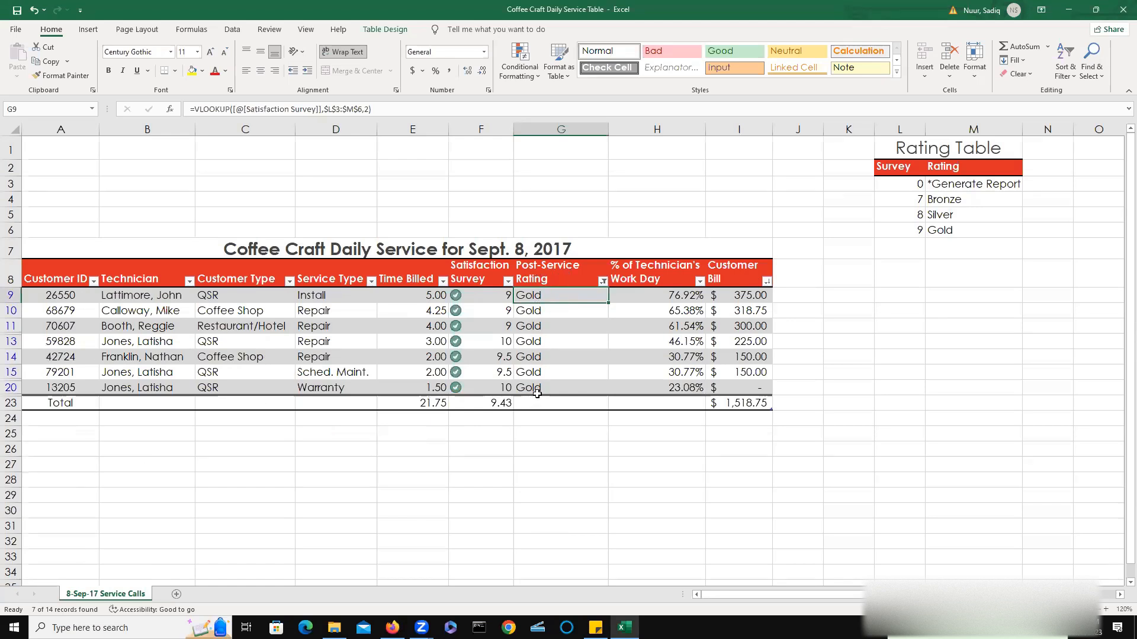
click(602, 283)
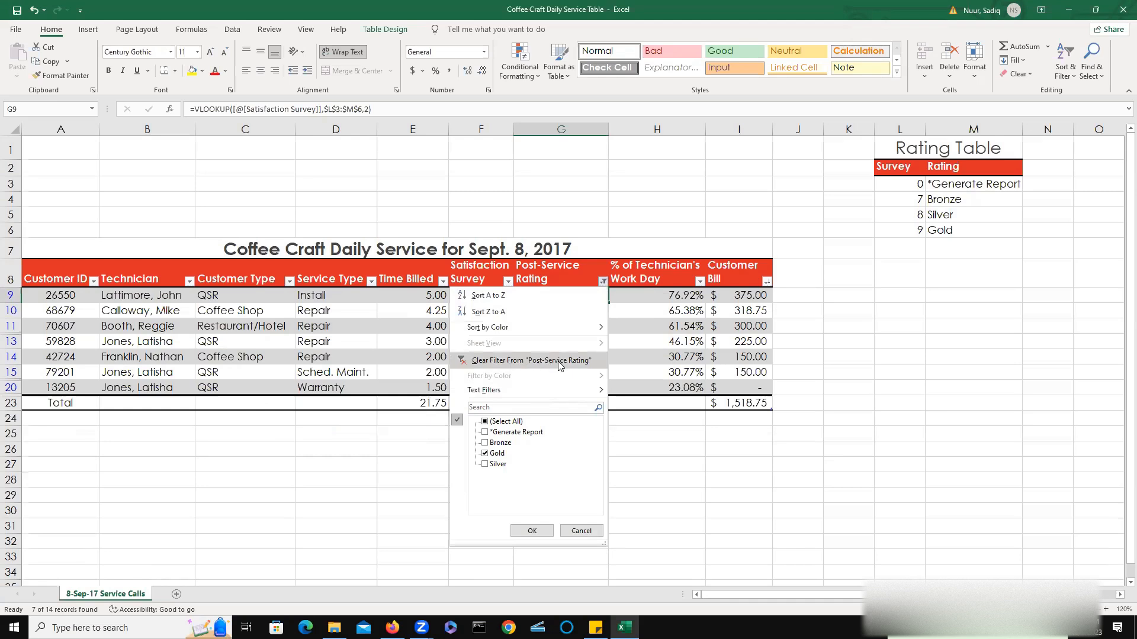
click(536, 361)
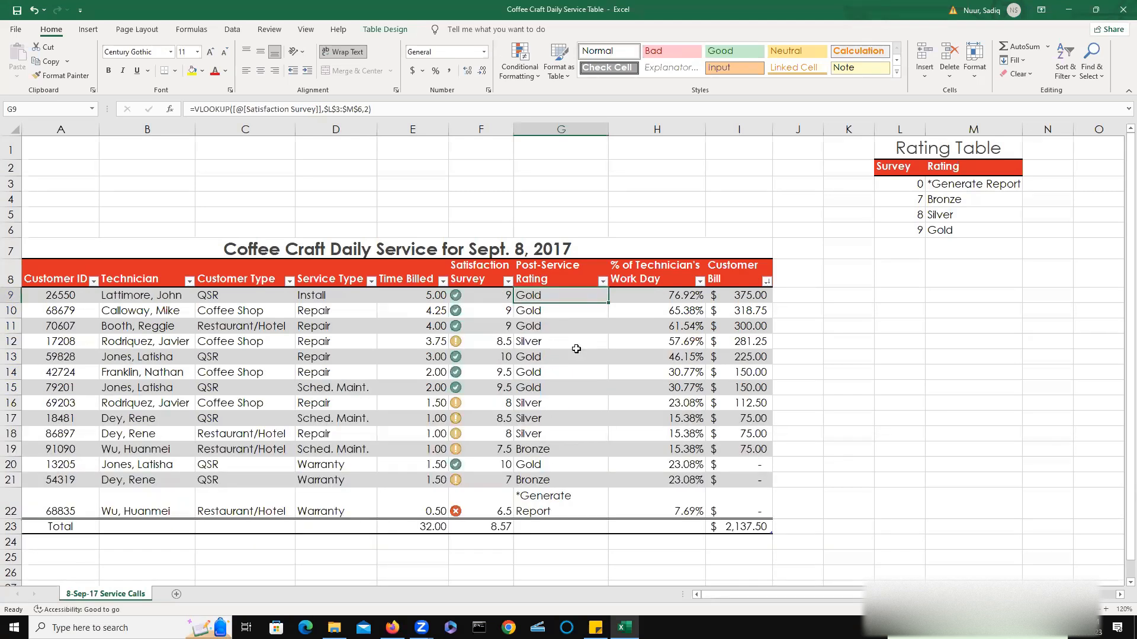
Filter Post-Service Rating to show only Silver, then clear that filter.
click(603, 282)
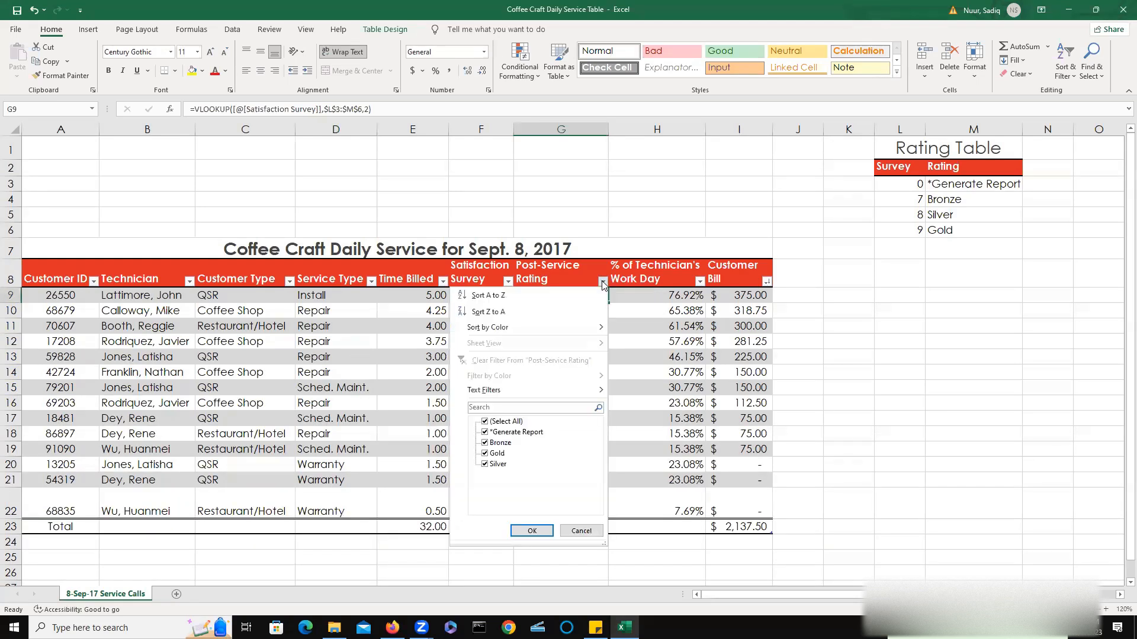
click(484, 422)
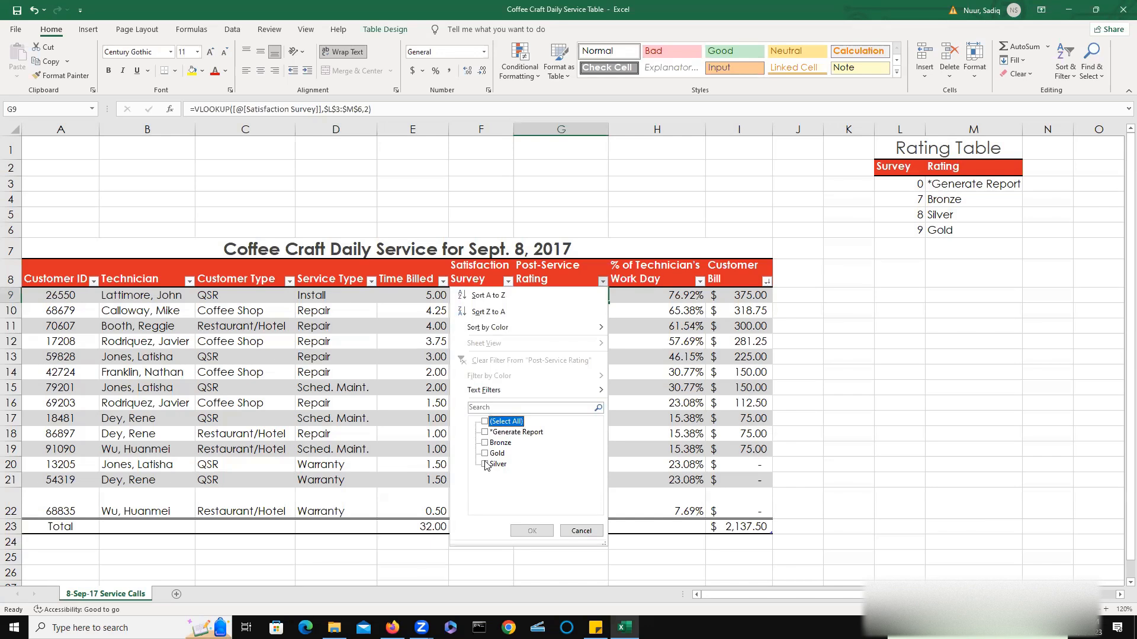
click(485, 464)
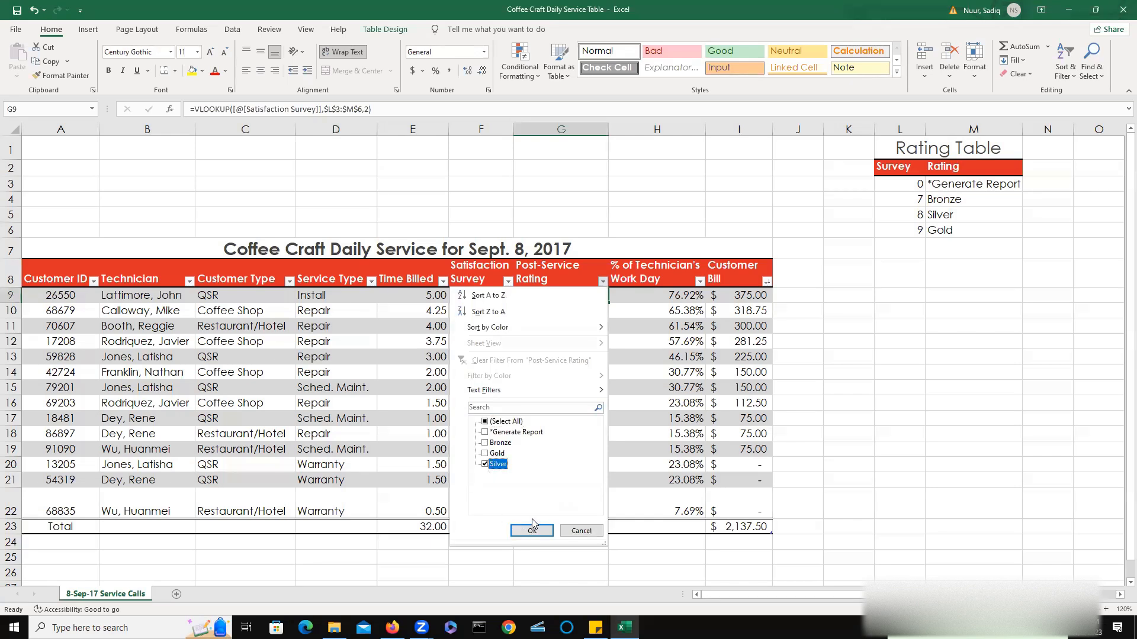
click(532, 531)
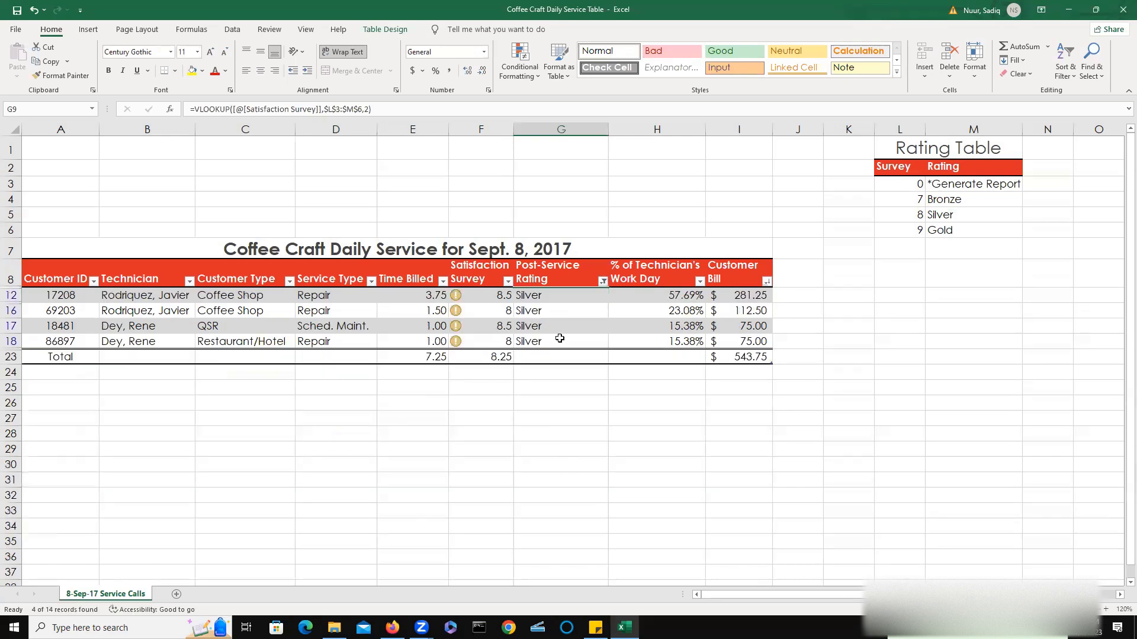
click(603, 281)
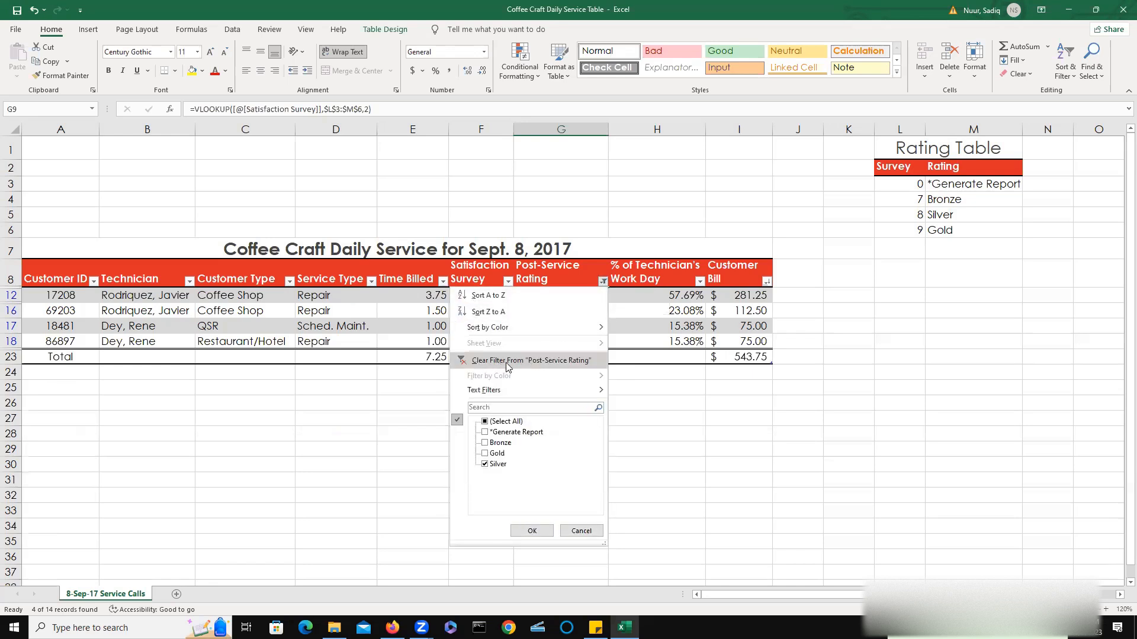
click(567, 360)
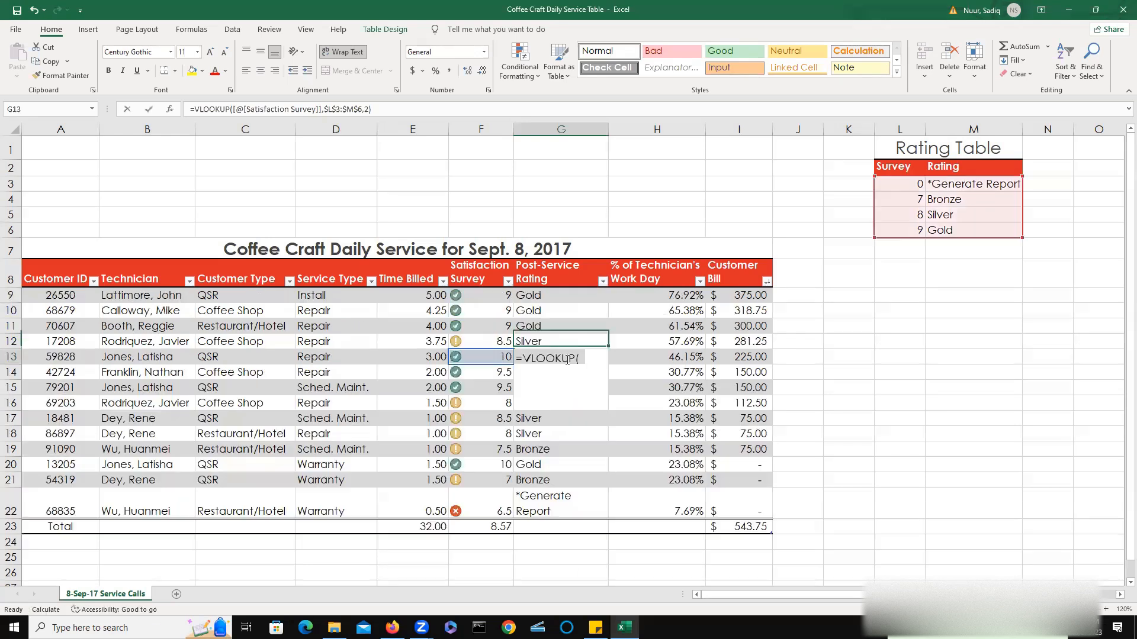
click(824, 391)
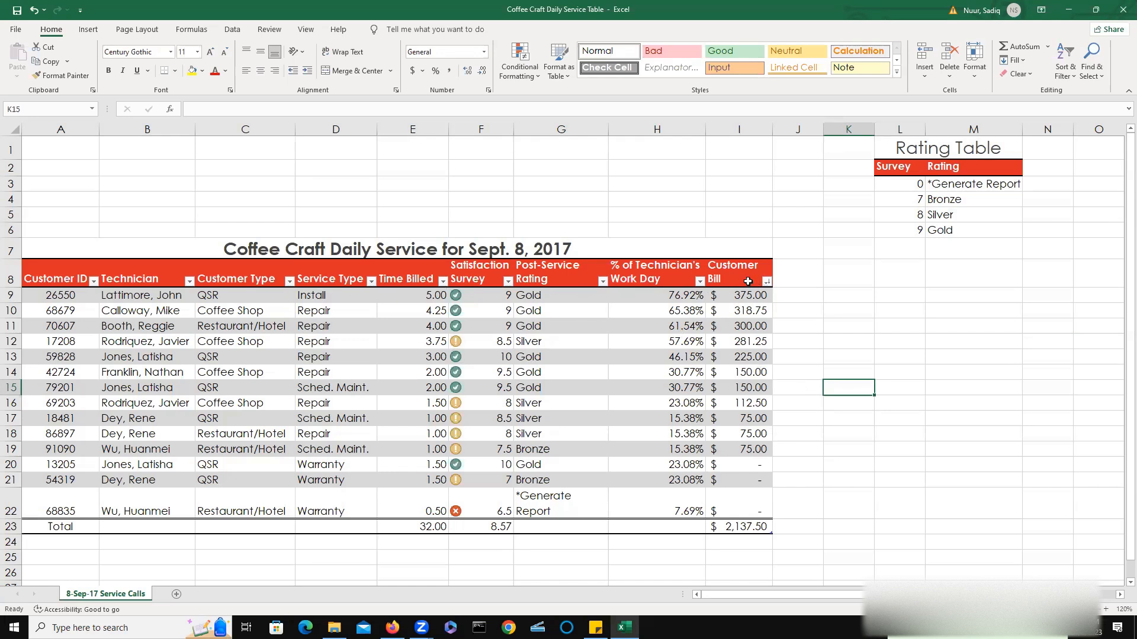
Filter Post-Service Rating to show only Silver and *Generate Report rows.
click(232, 29)
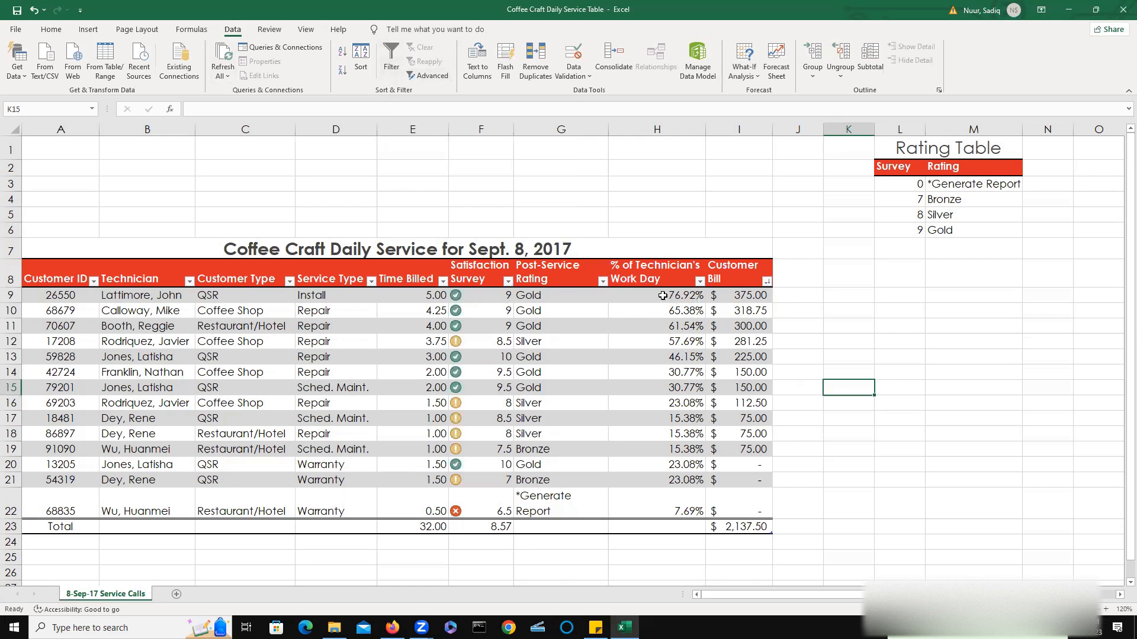
click(554, 295)
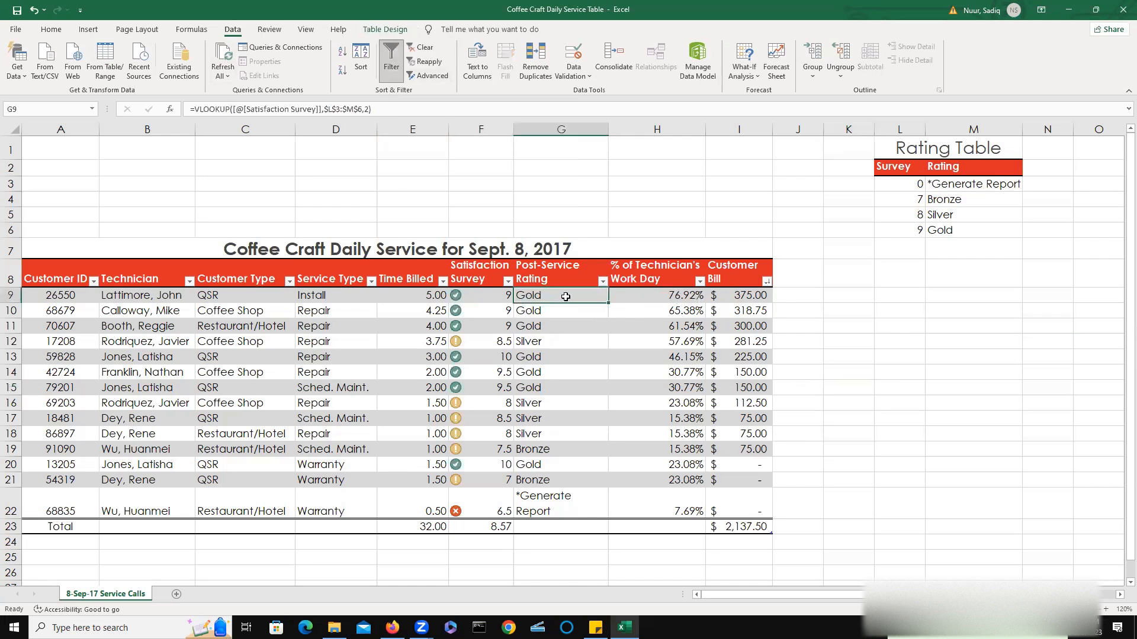
click(602, 281)
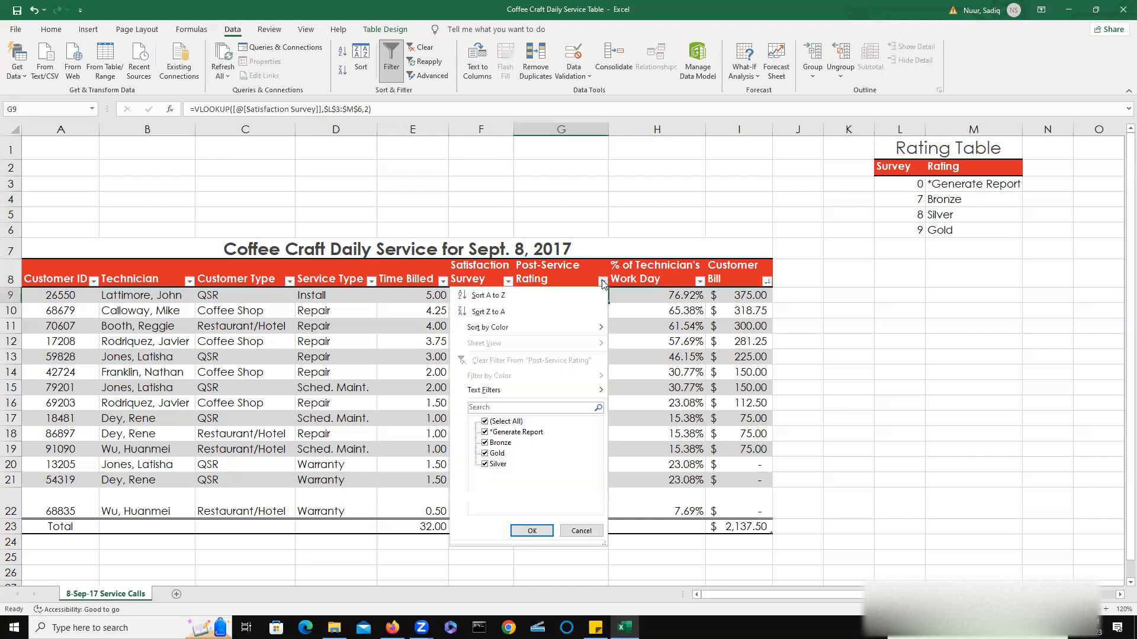
click(490, 454)
click(485, 443)
click(534, 531)
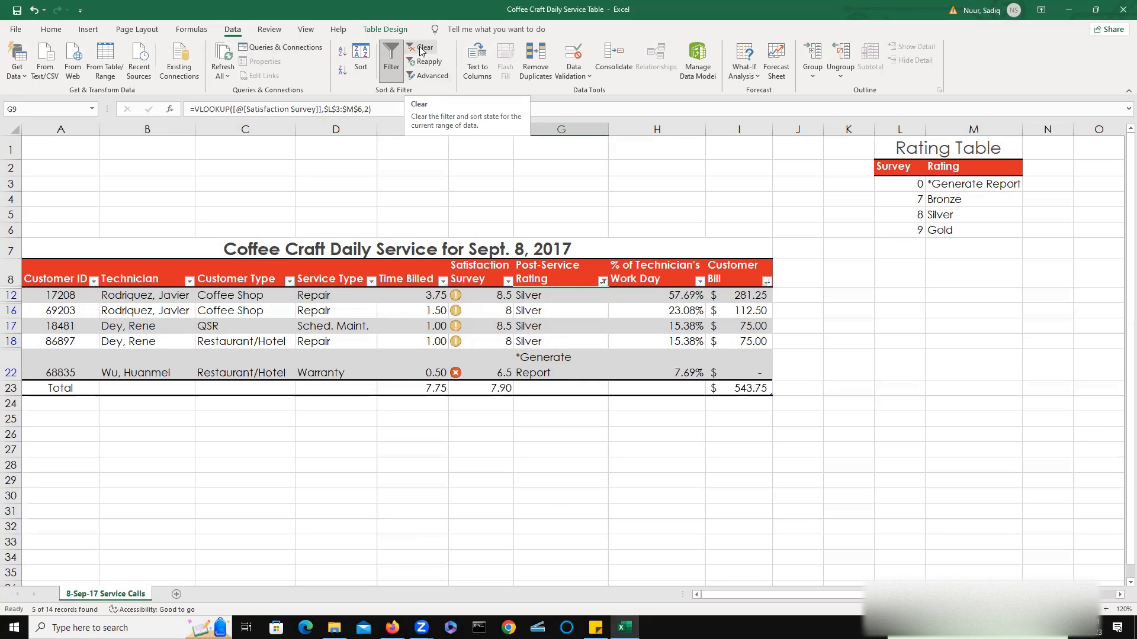
Clear all filters from the table.
click(602, 282)
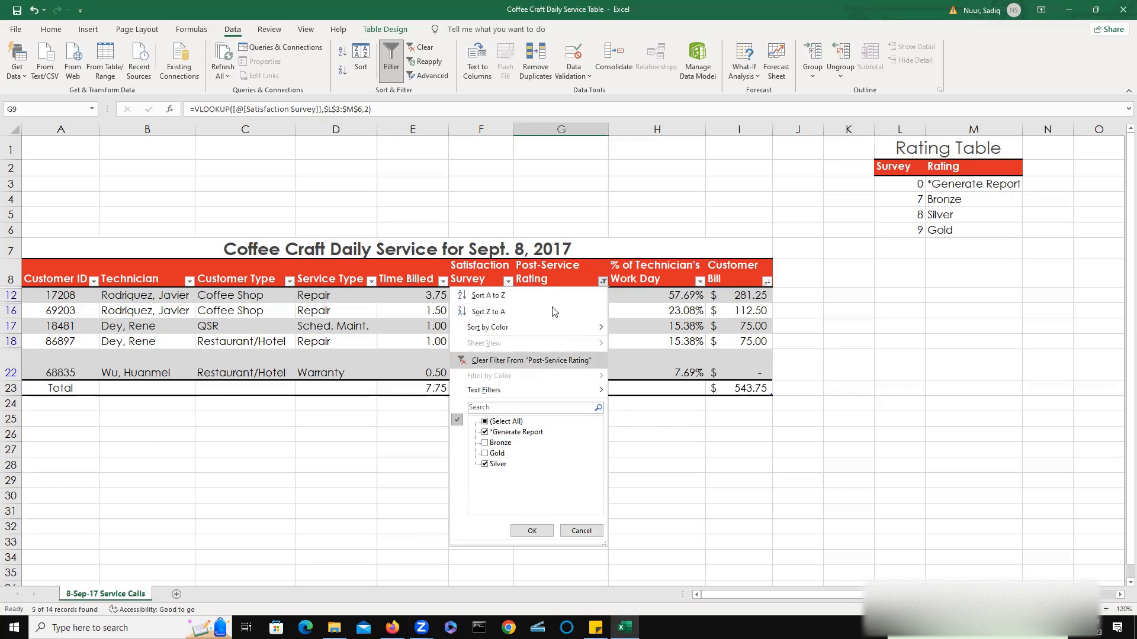
click(423, 49)
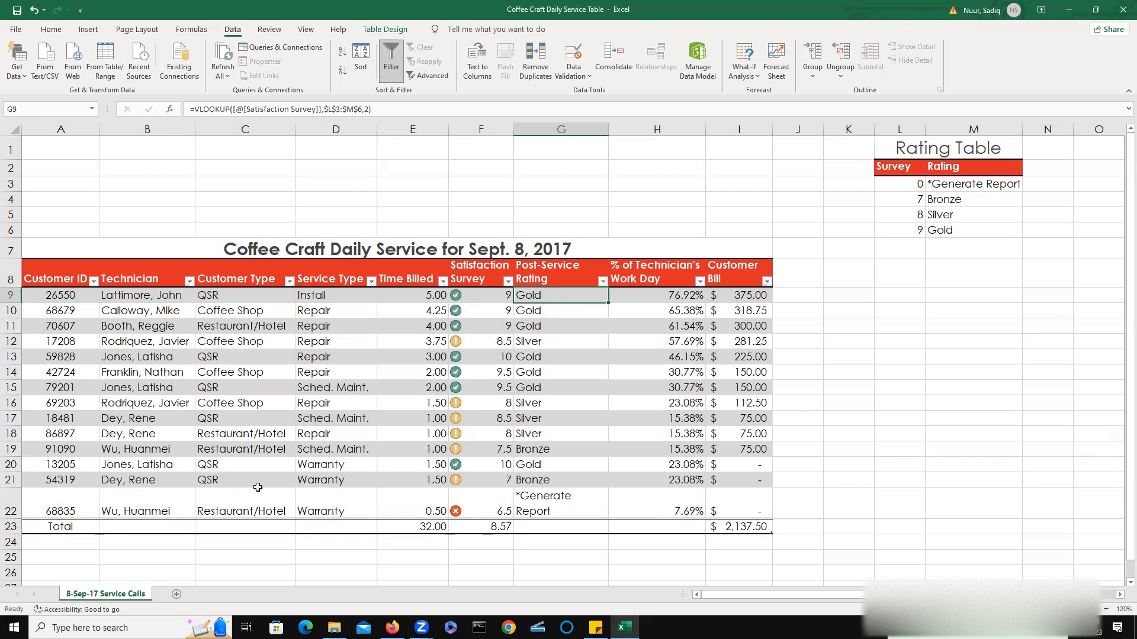
click(138, 296)
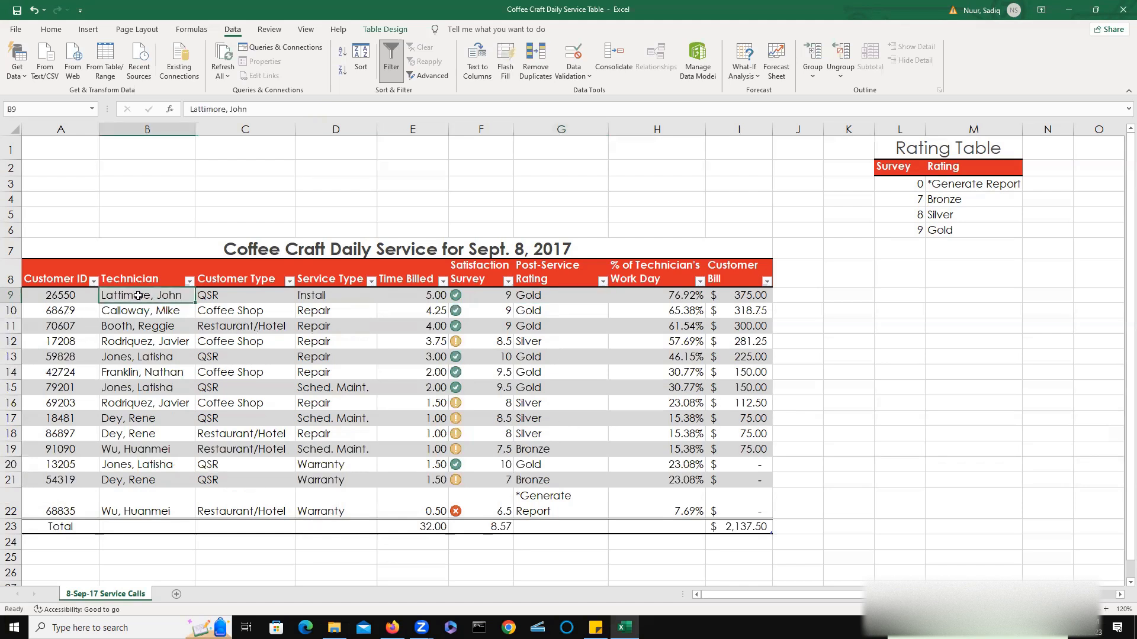
double_click(144, 278)
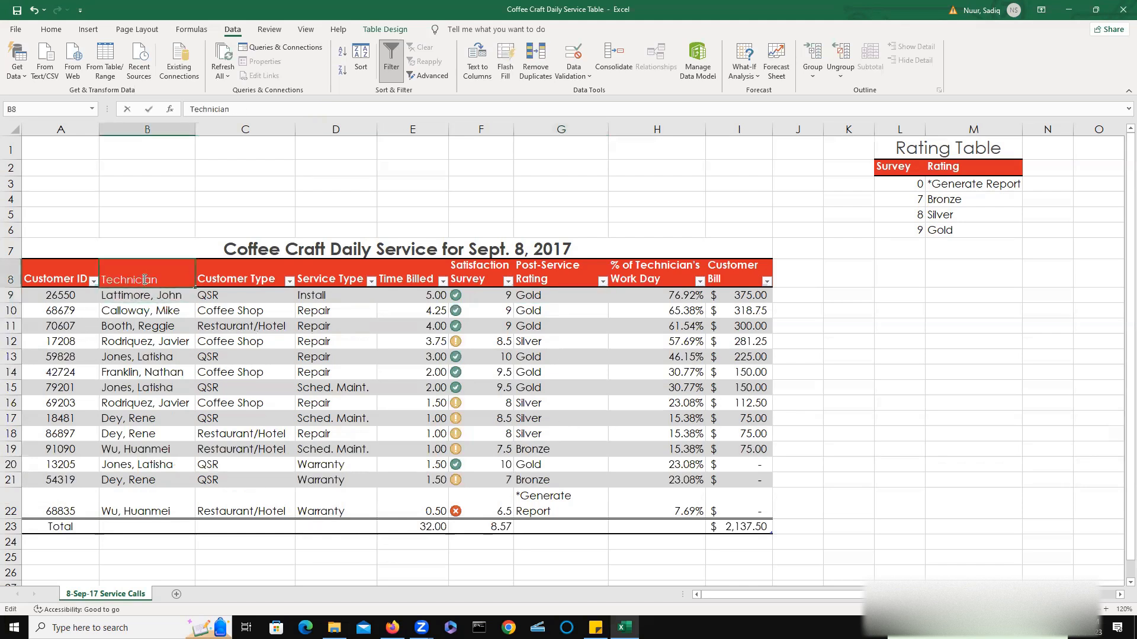
click(168, 299)
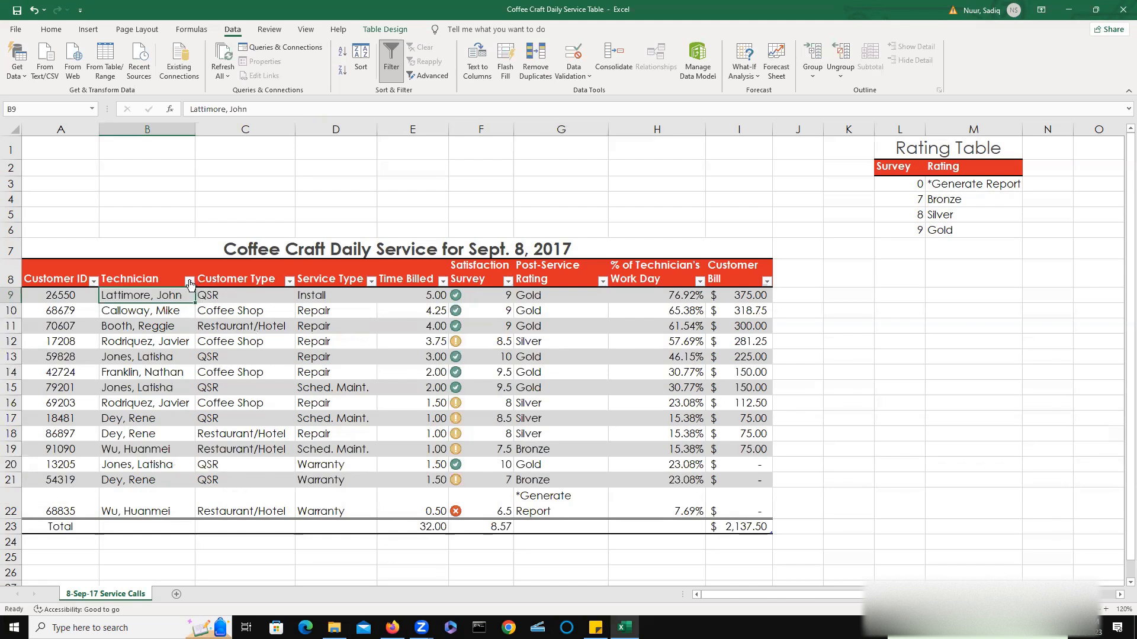
click(189, 282)
click(100, 408)
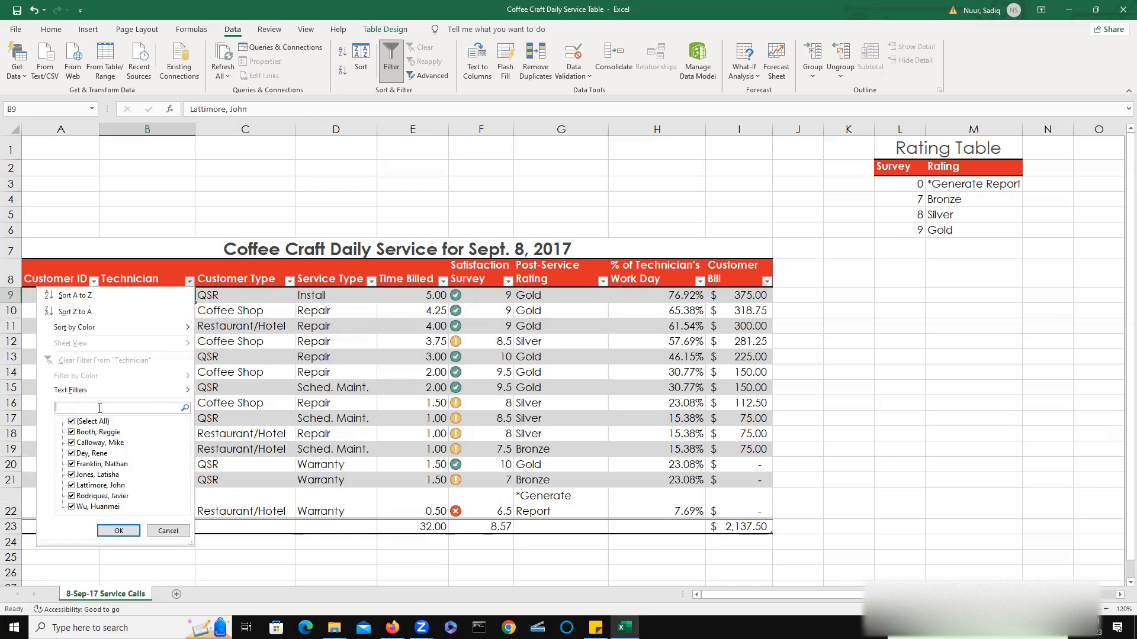
text(J)
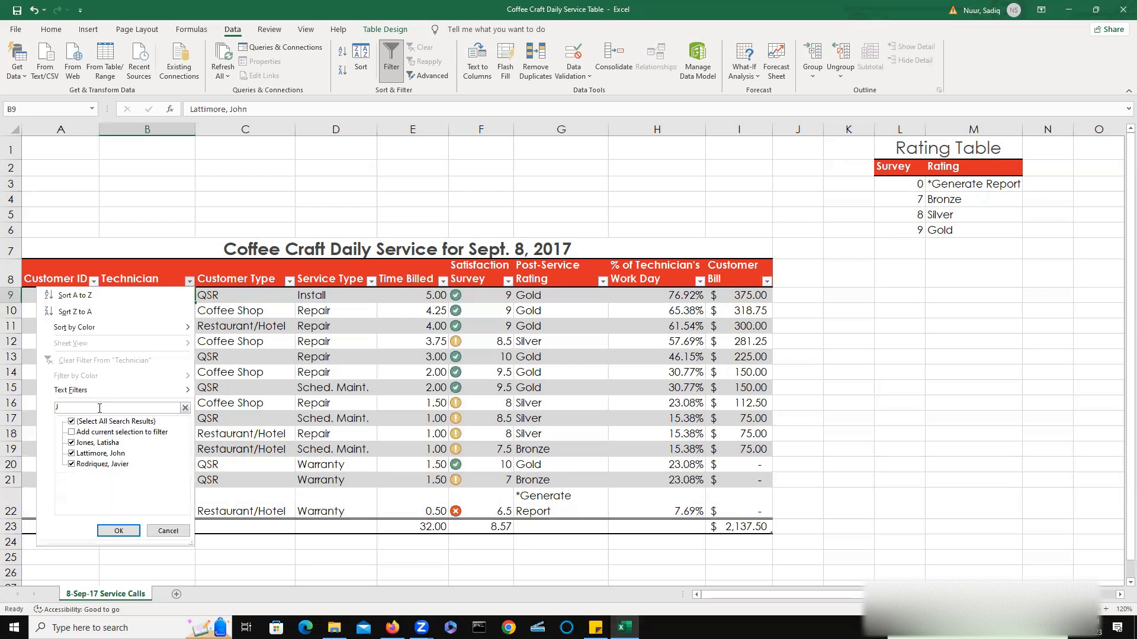
text(ONES)
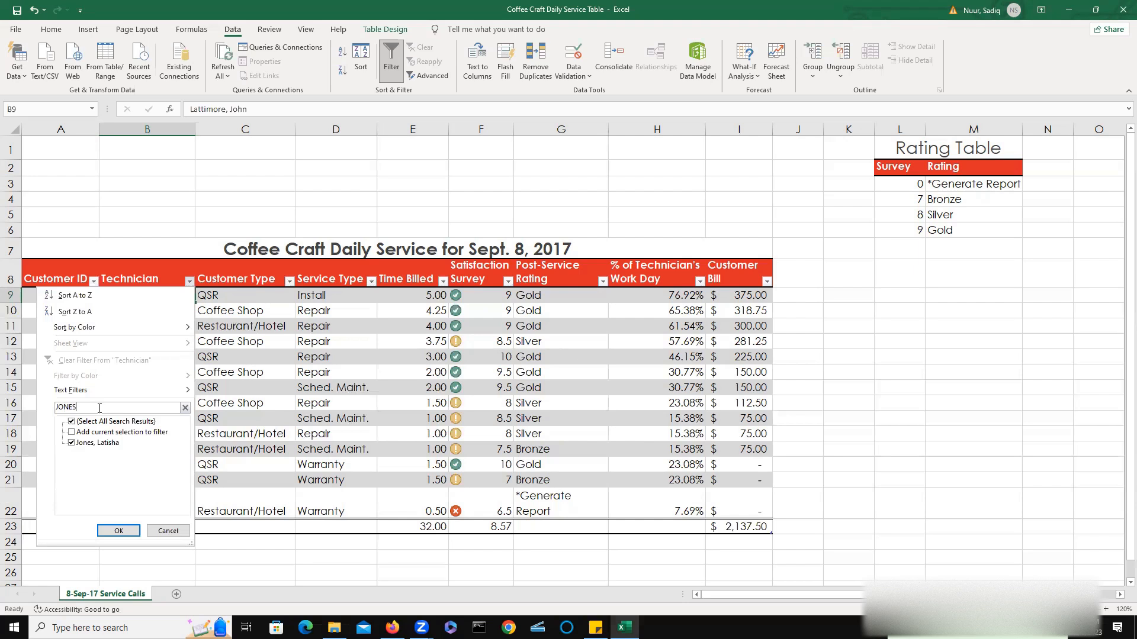
key(Return)
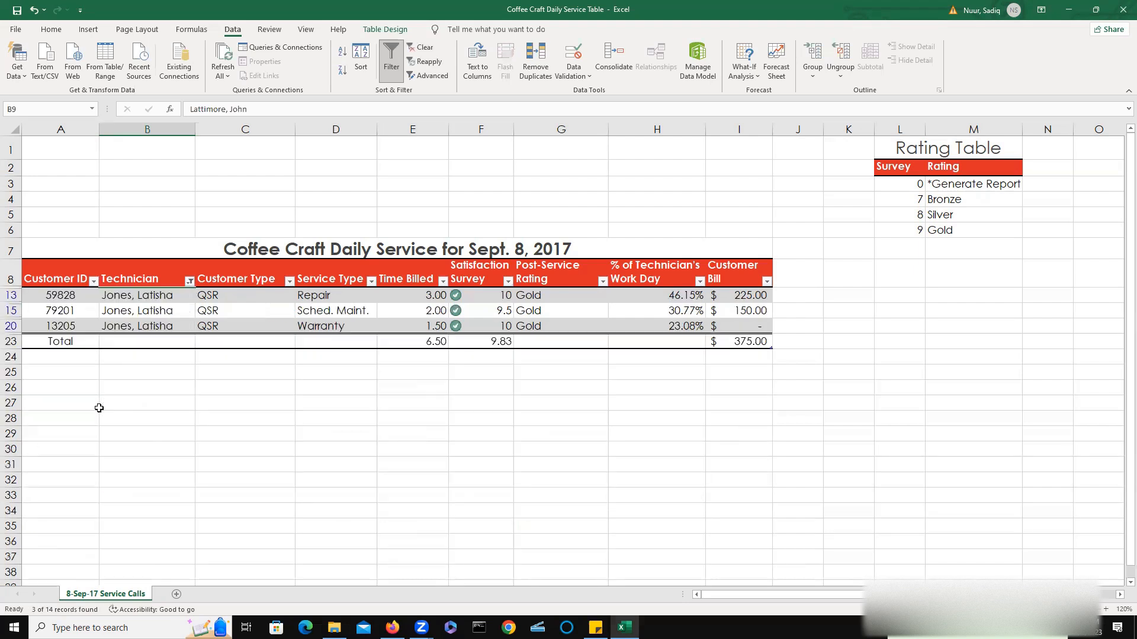
Clear the filter from the Technician column.
drag(127, 296, 125, 326)
click(125, 327)
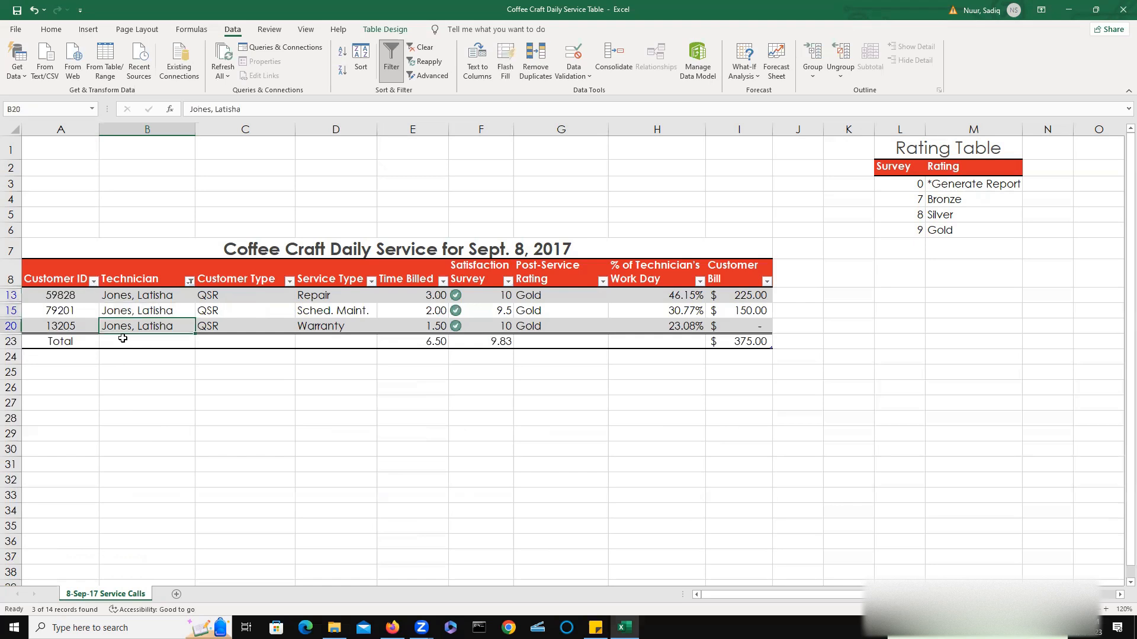
click(123, 393)
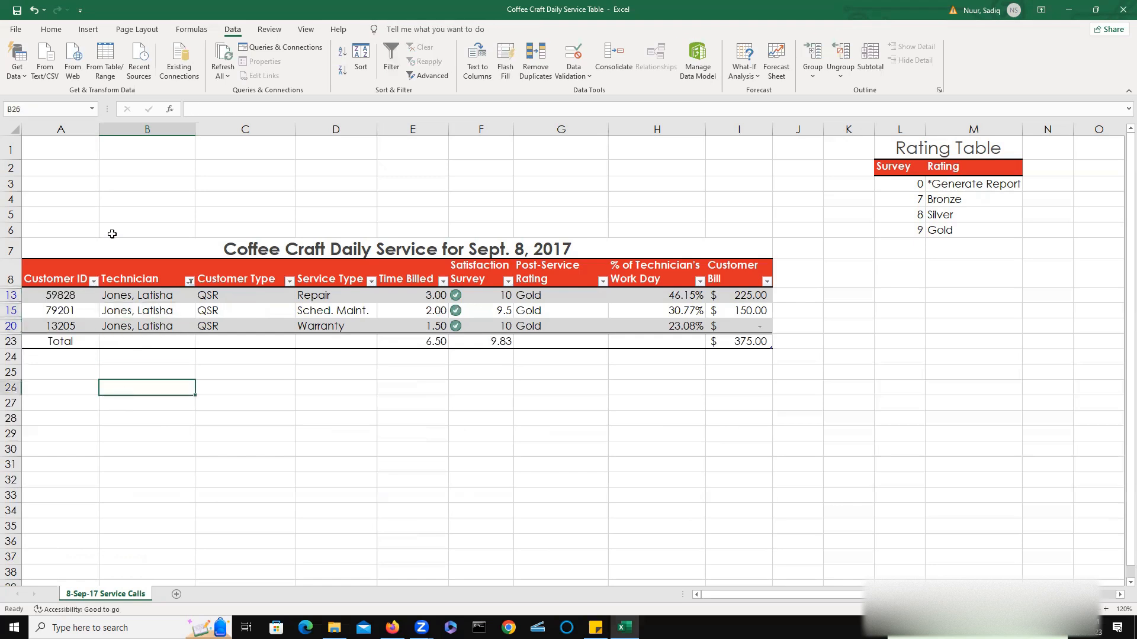
click(566, 56)
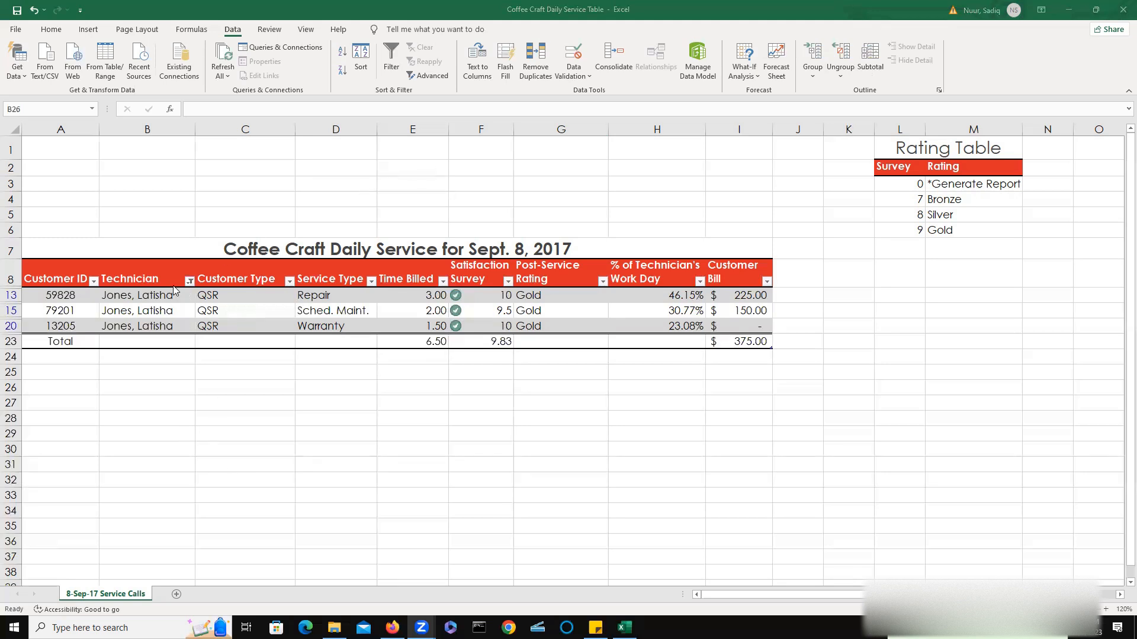
click(190, 283)
click(190, 281)
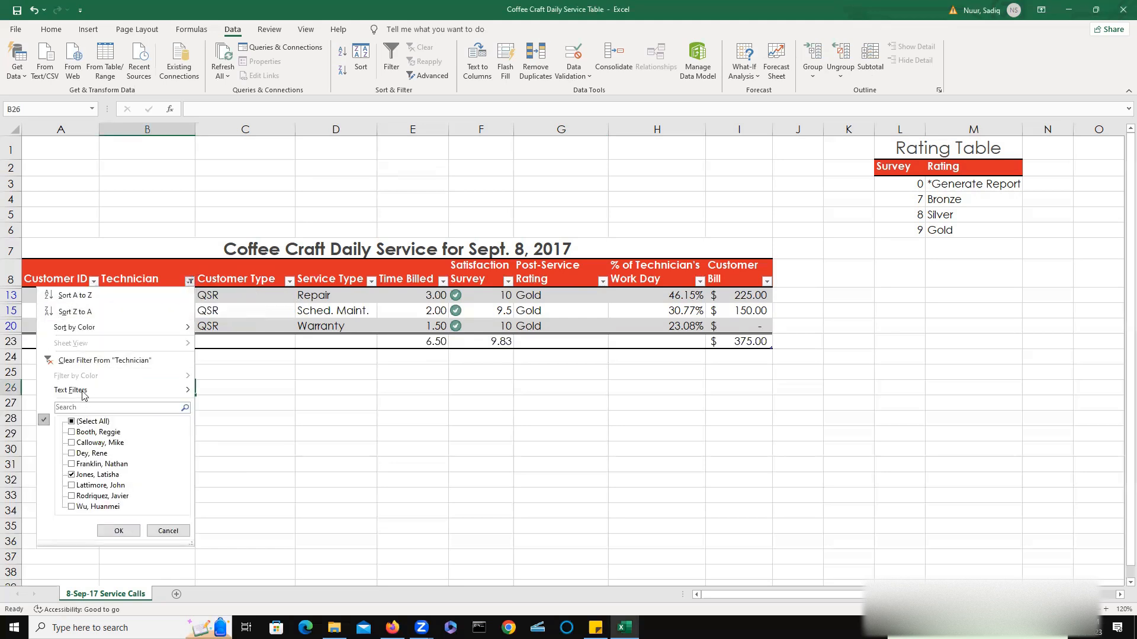
click(94, 362)
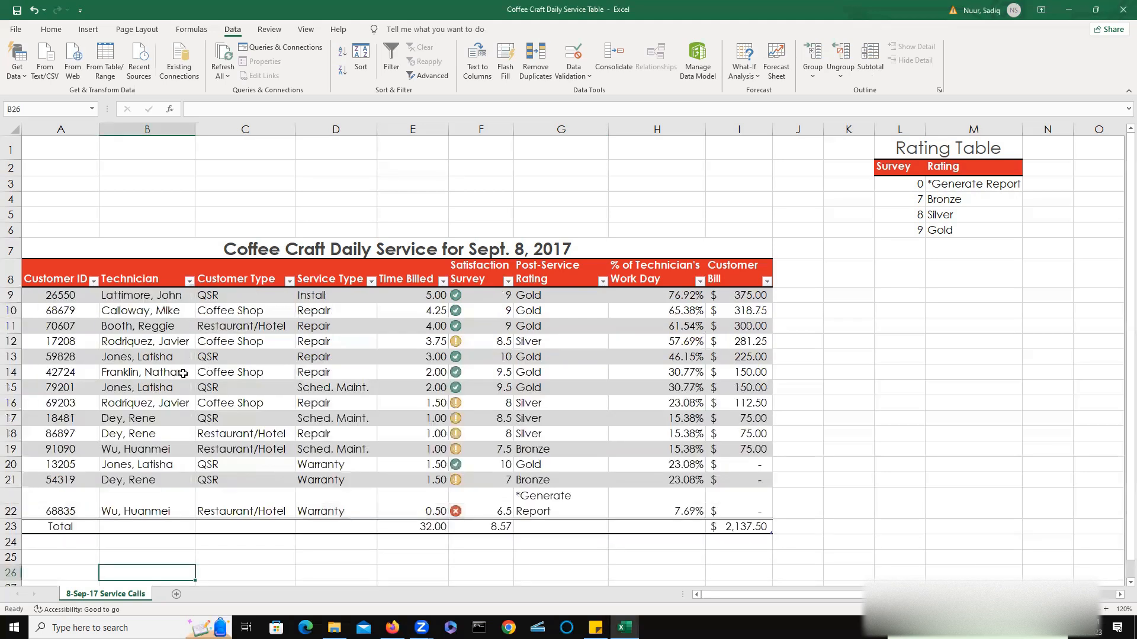
Filter Customer Type to show only QSR, then clear that filter.
click(254, 282)
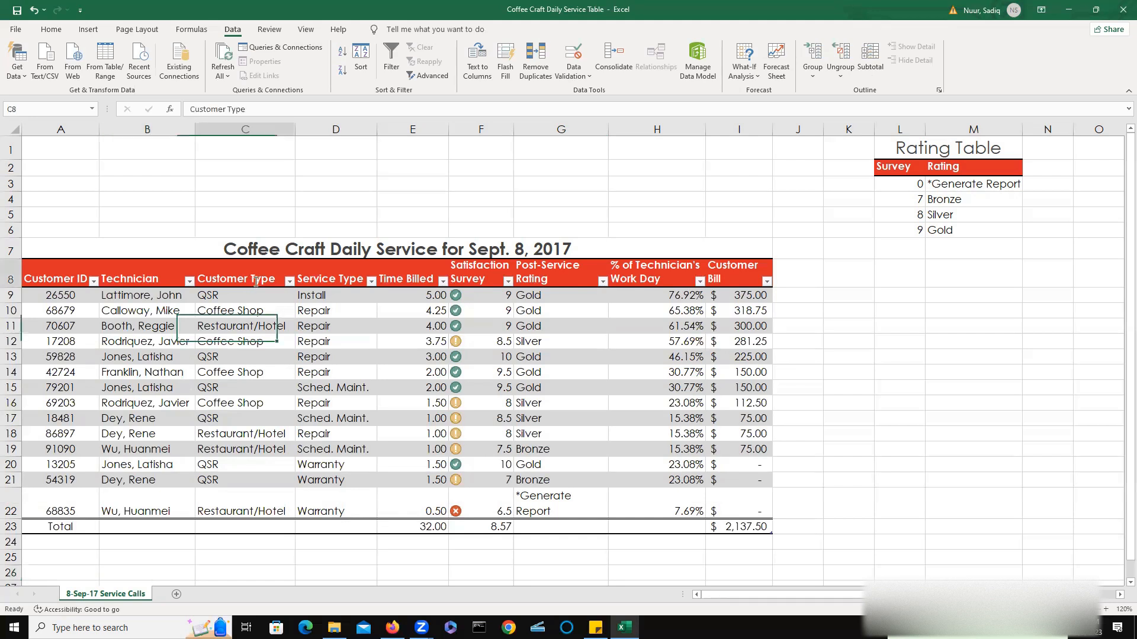
click(286, 290)
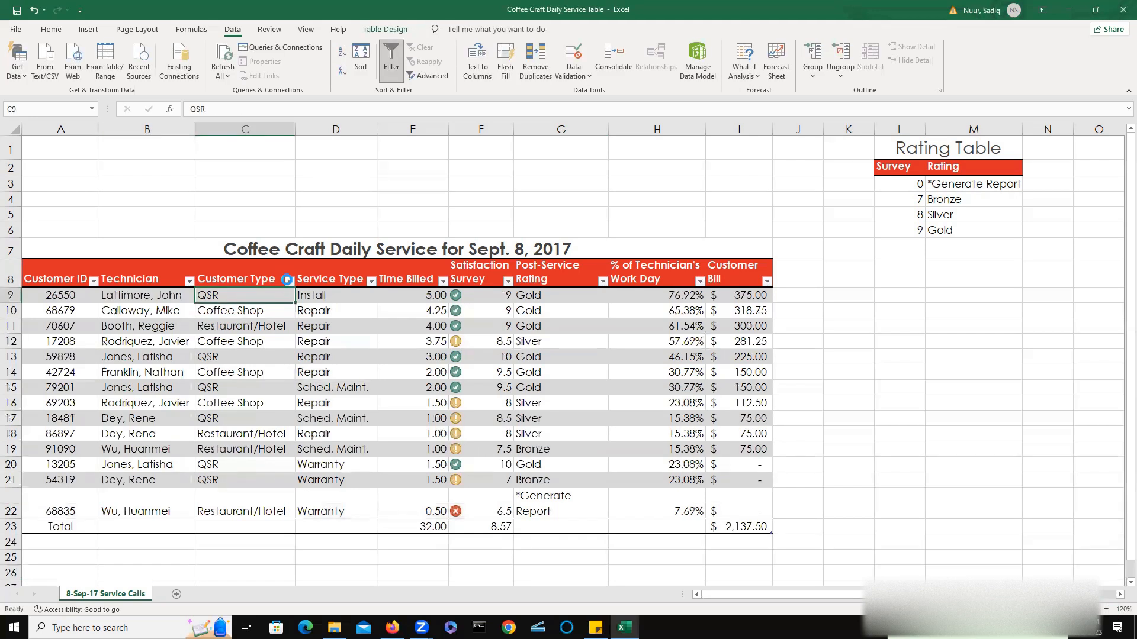
click(289, 281)
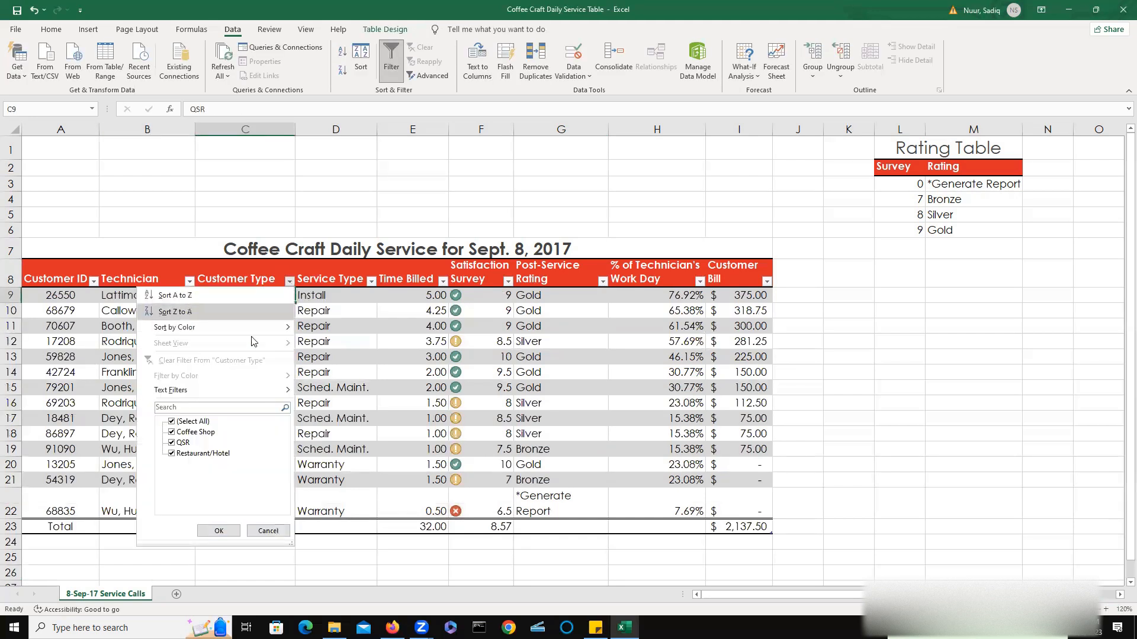
click(186, 407)
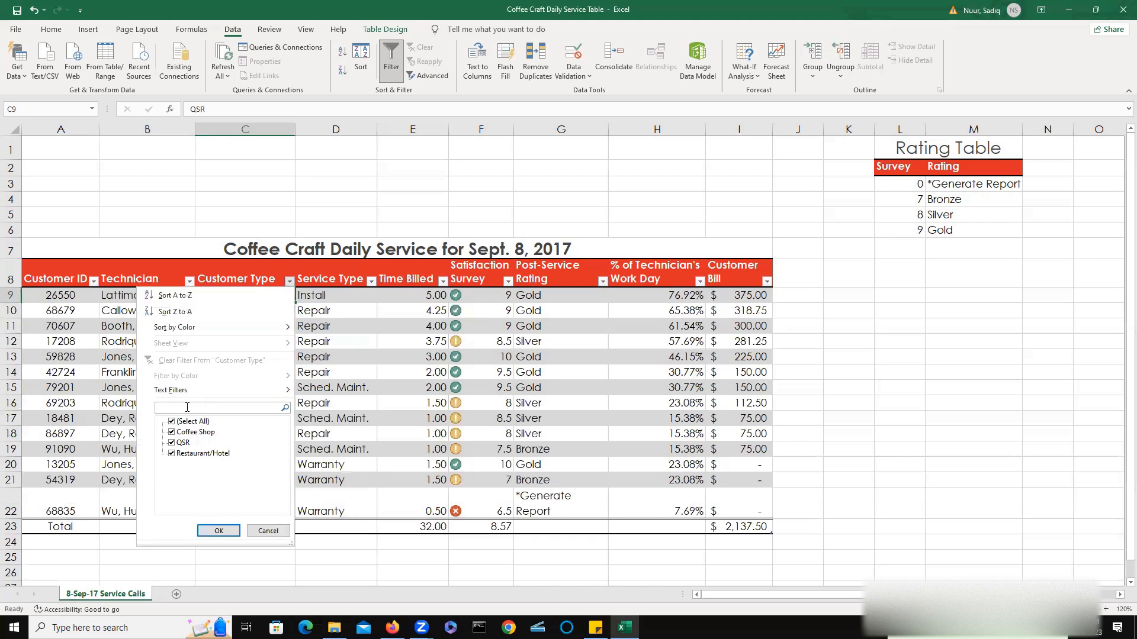
text(Q)
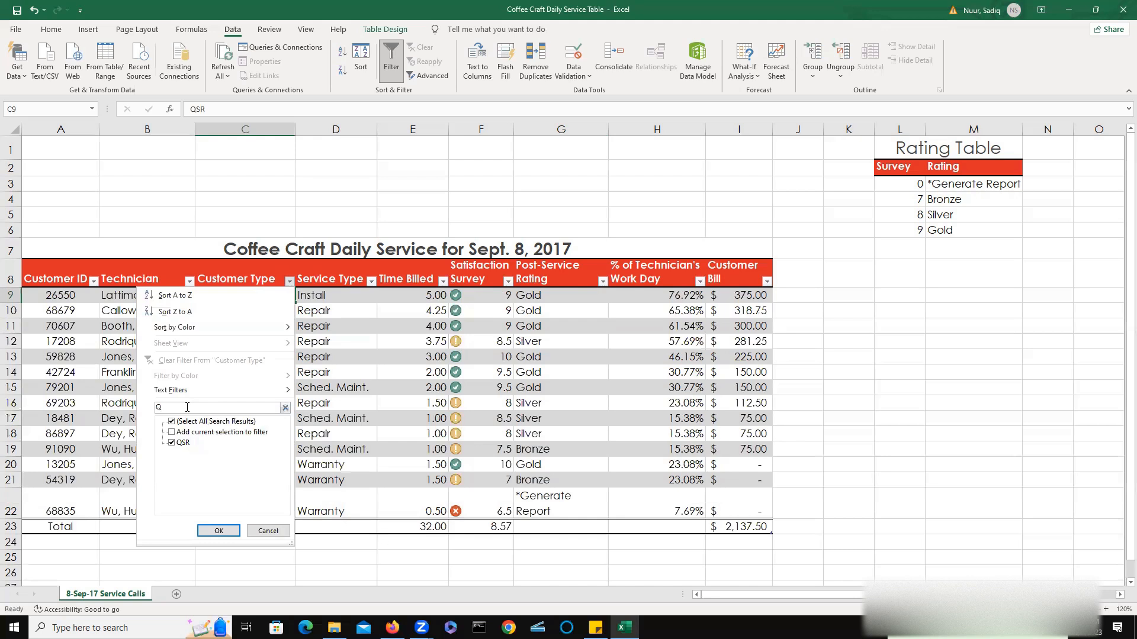
text(SR)
key(Return)
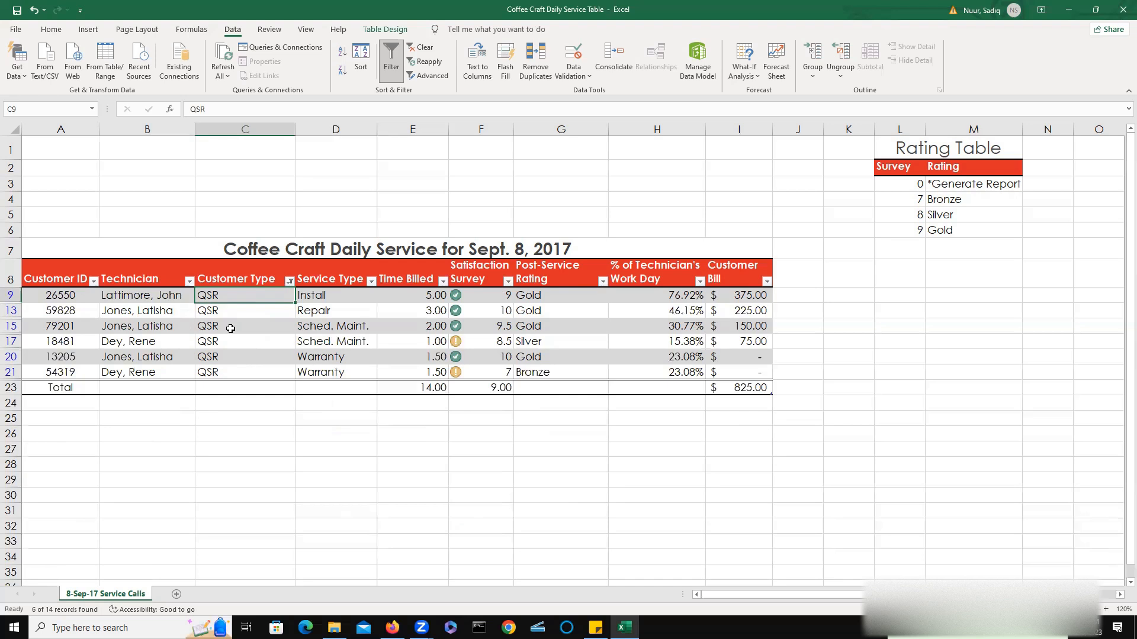
click(421, 49)
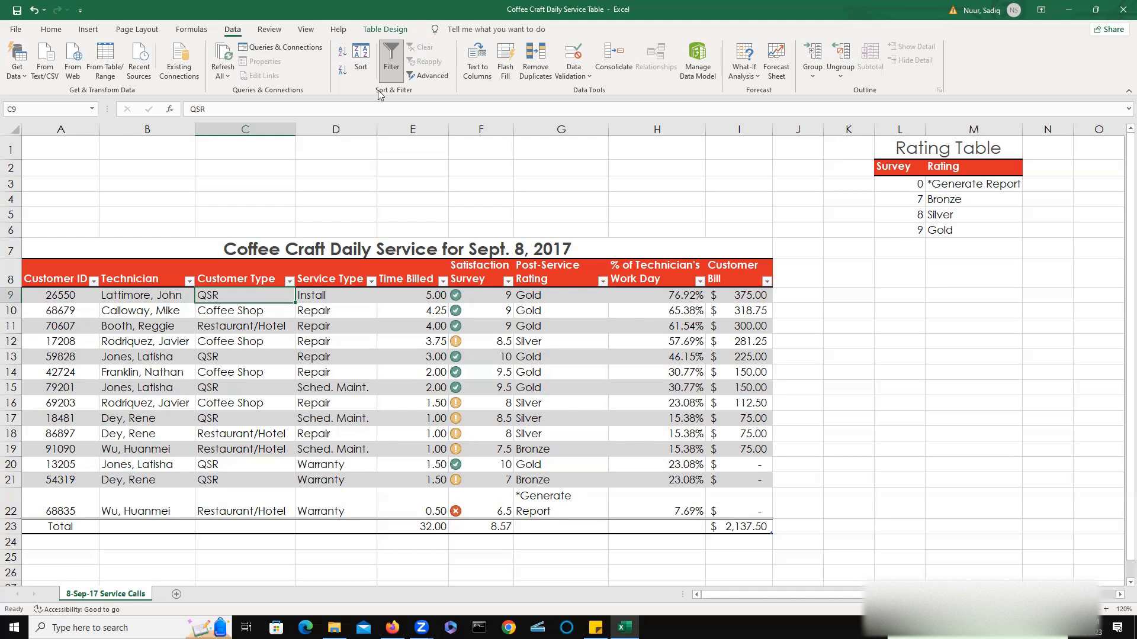
Apply a custom Satisfaction Survey filter for values greater than or equal to 7 and less than or equal to 9, then clear it.
click(508, 281)
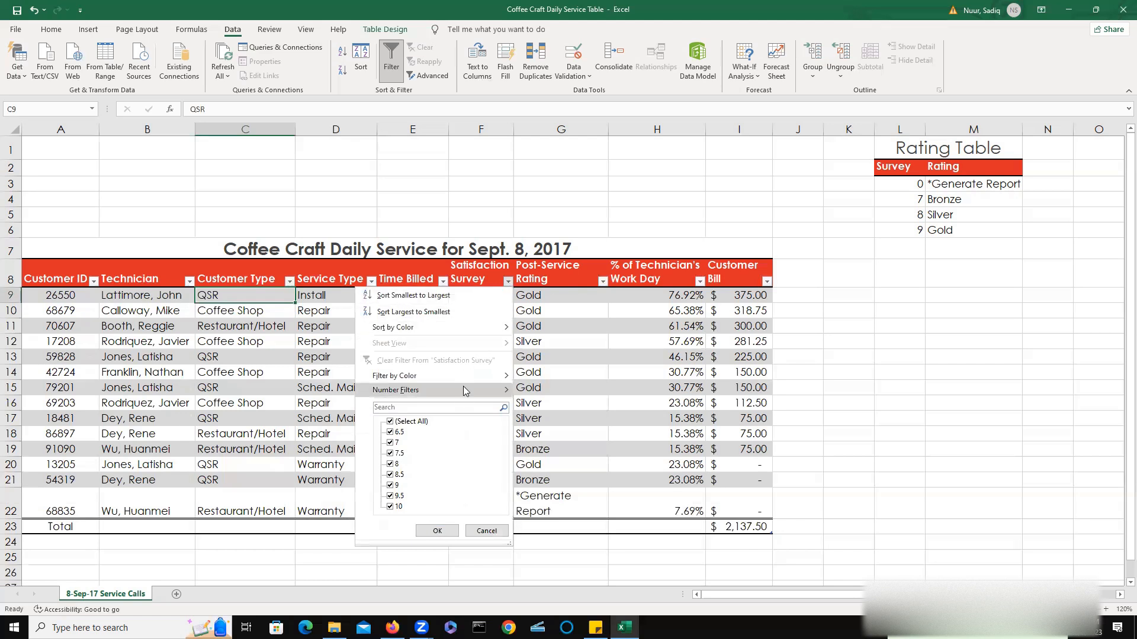
mouse_move(464, 390)
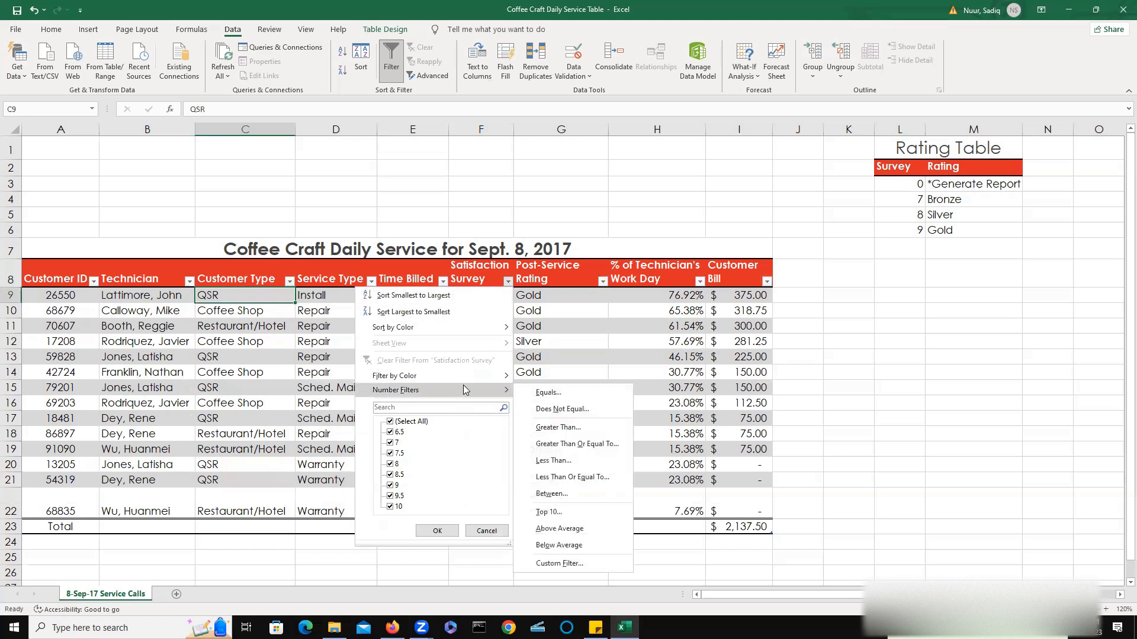
click(562, 564)
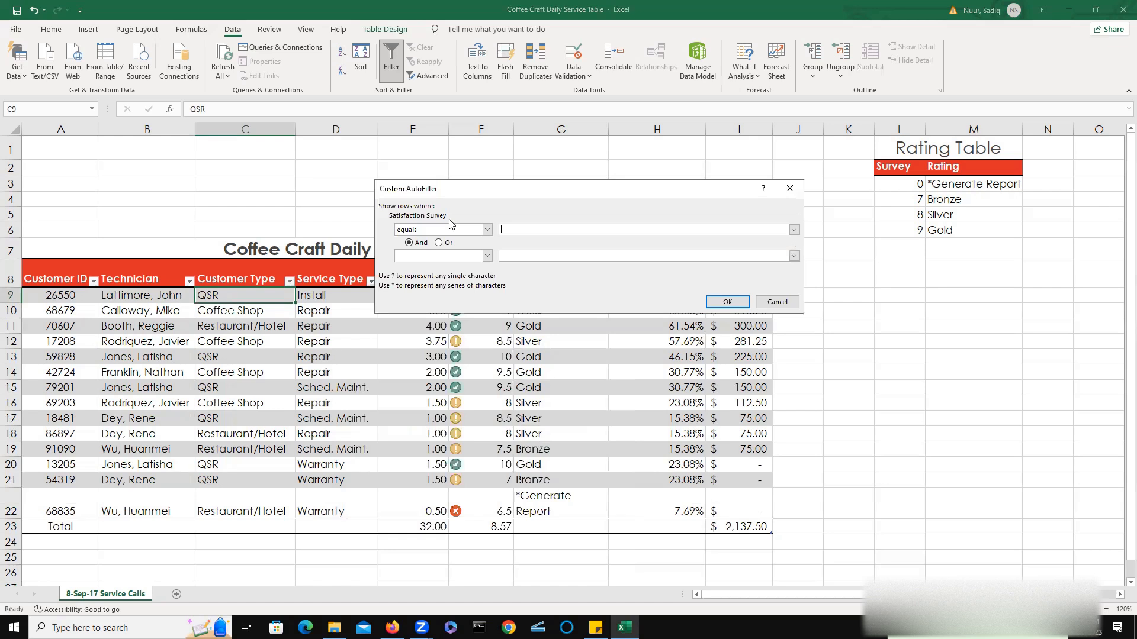
click(487, 230)
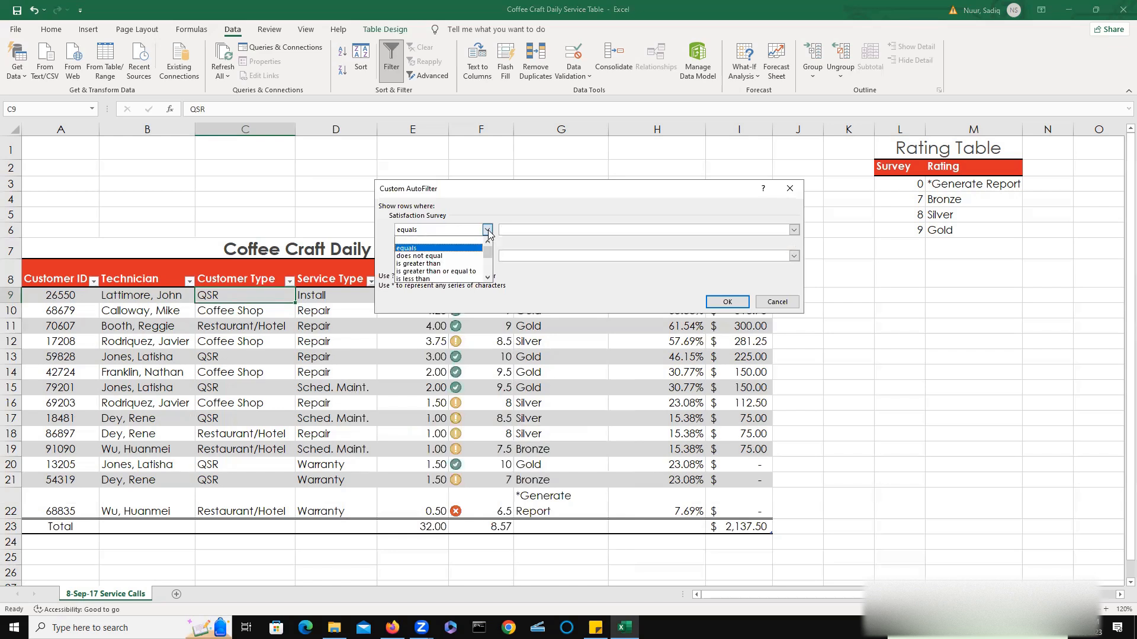
click(450, 271)
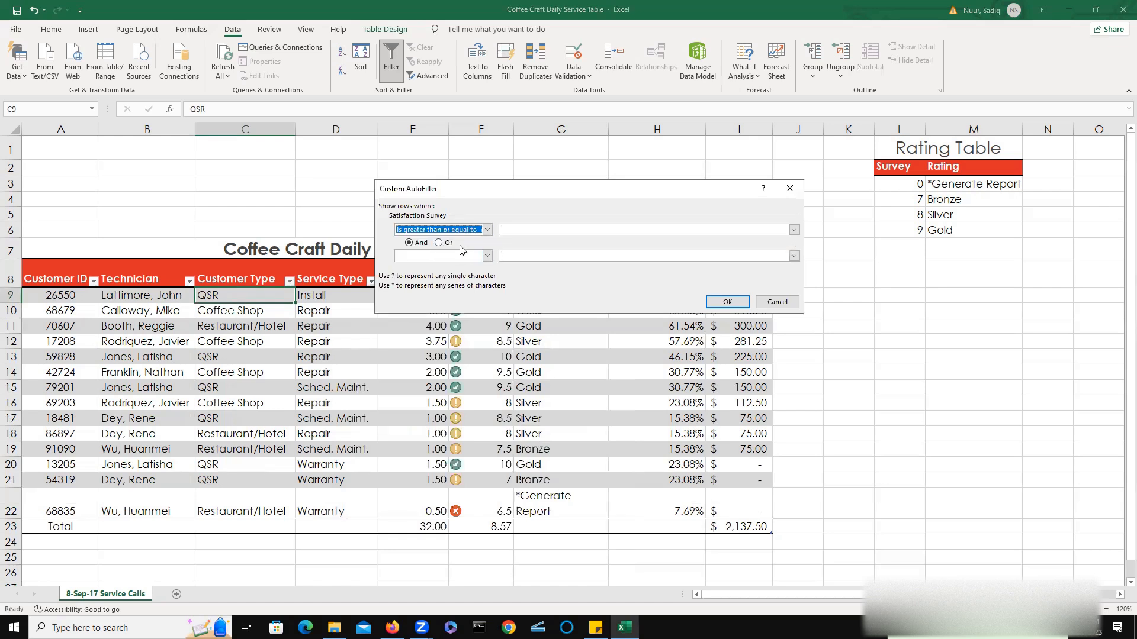
click(551, 230)
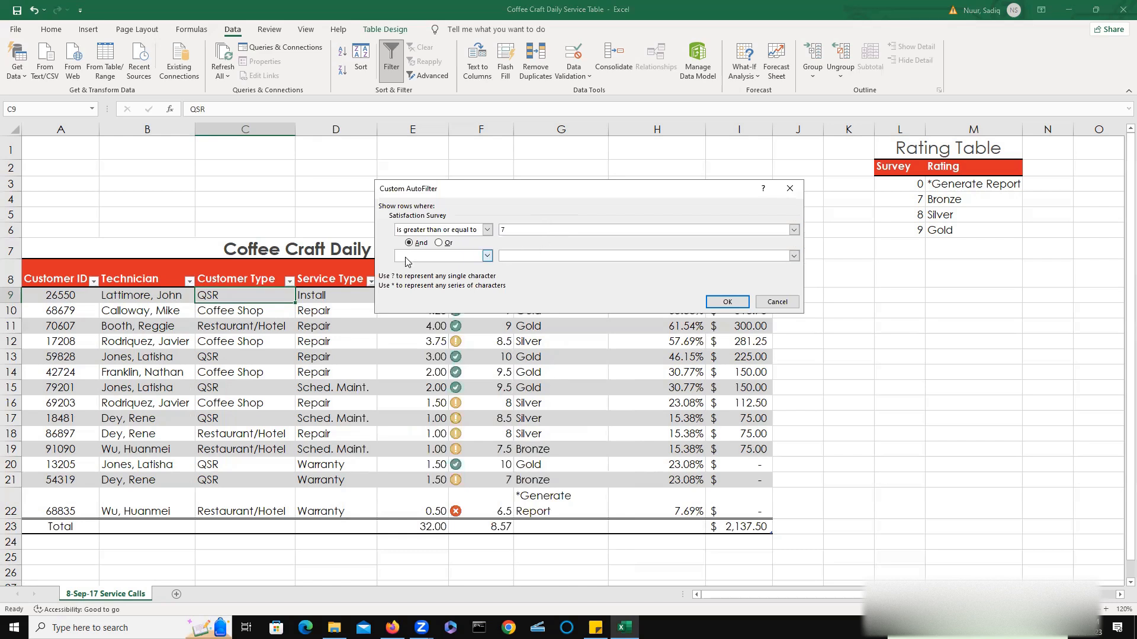
click(484, 258)
click(486, 258)
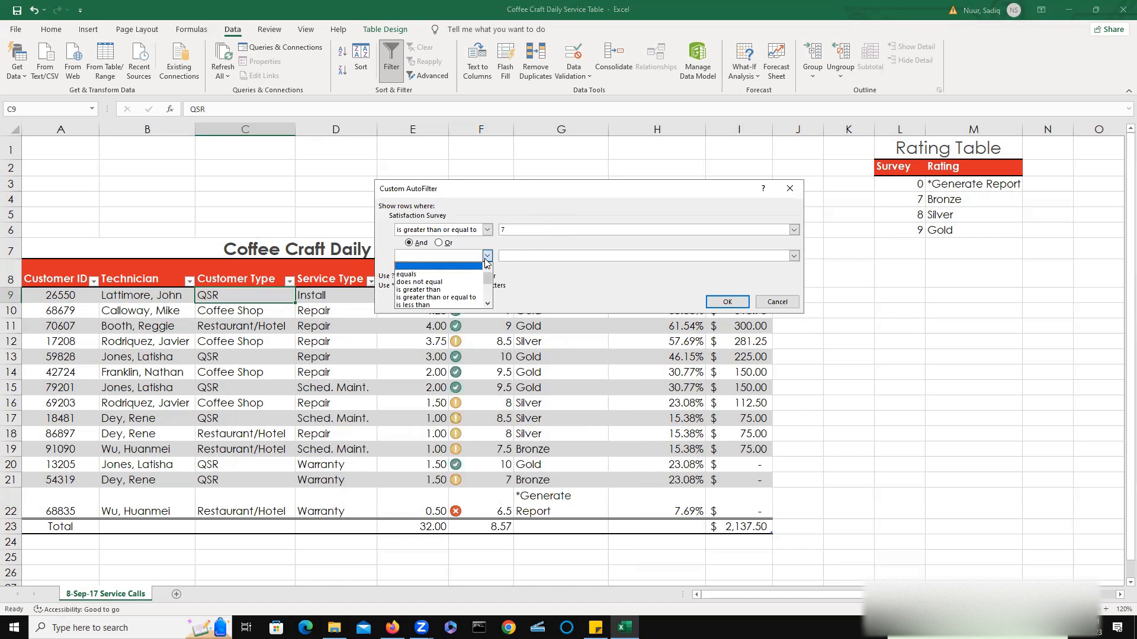
click(488, 303)
click(488, 305)
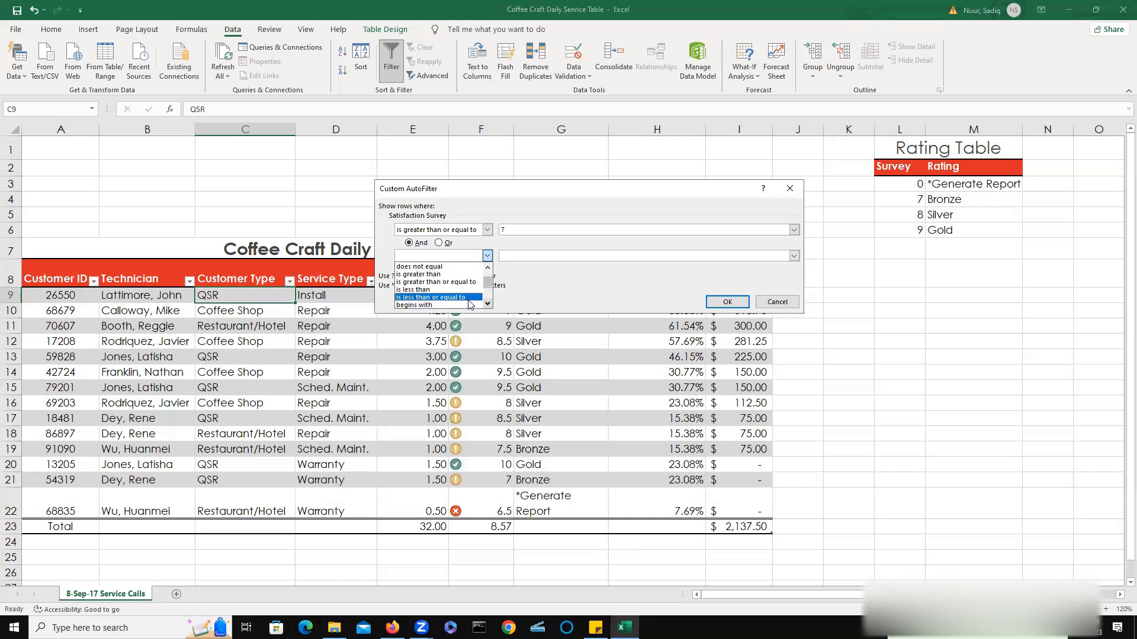
click(467, 301)
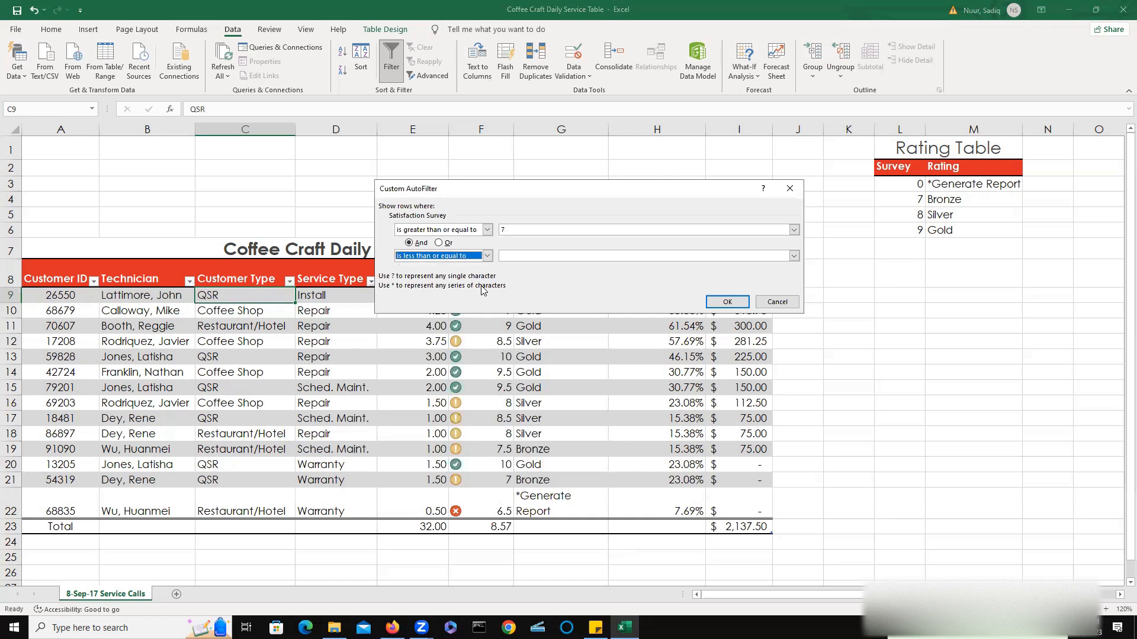
click(536, 256)
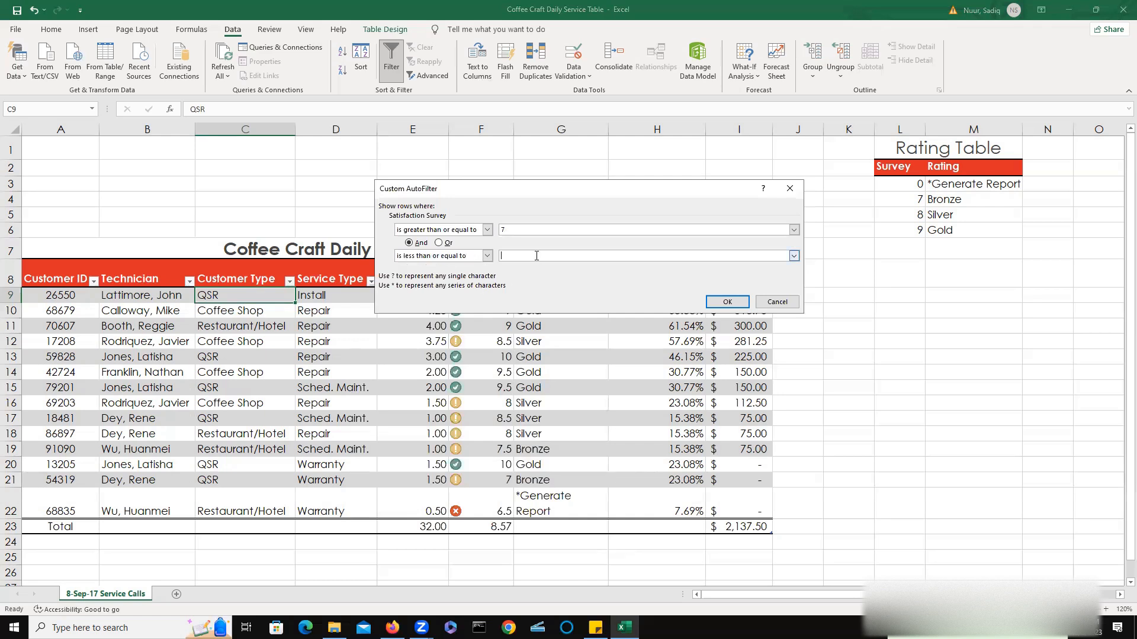
text(9)
click(725, 301)
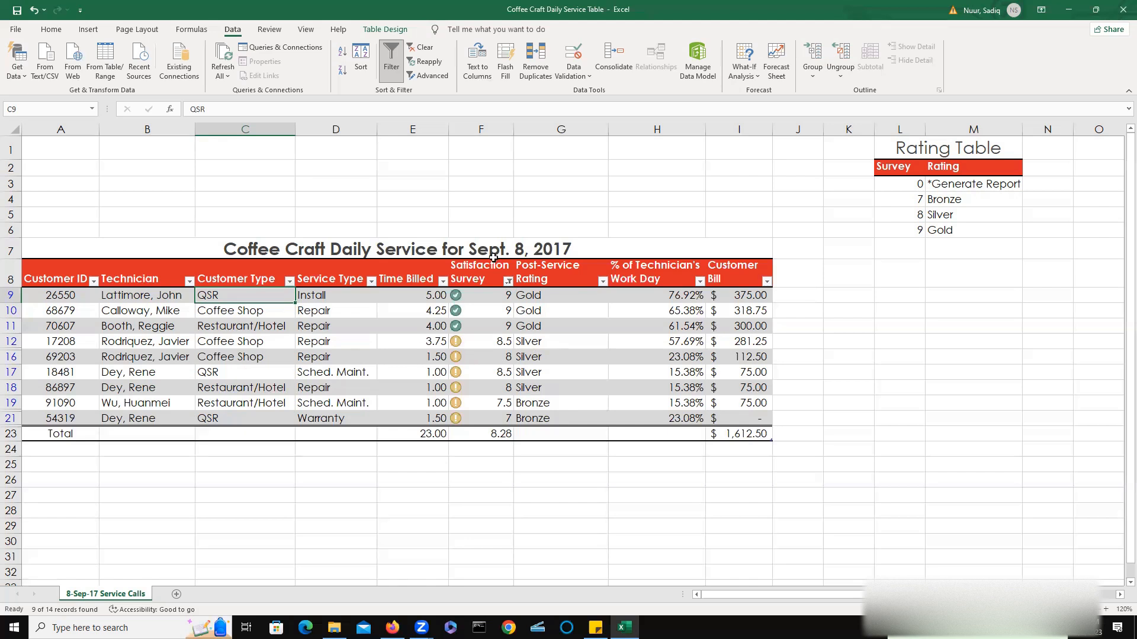
click(425, 47)
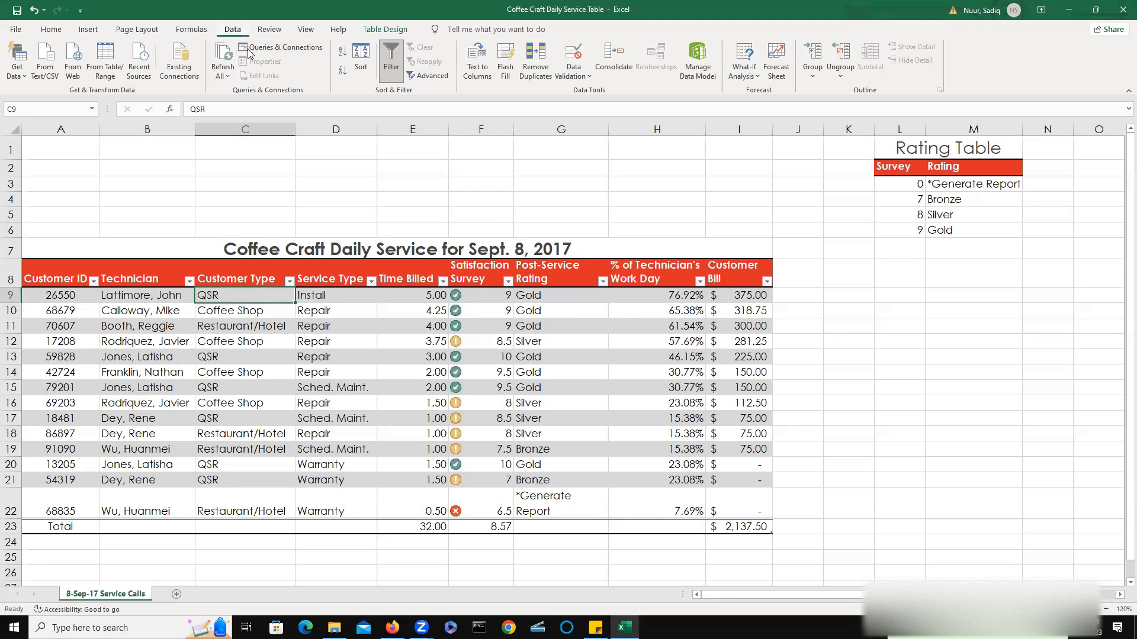
Turn off the filter buttons on the table's header row.
click(389, 65)
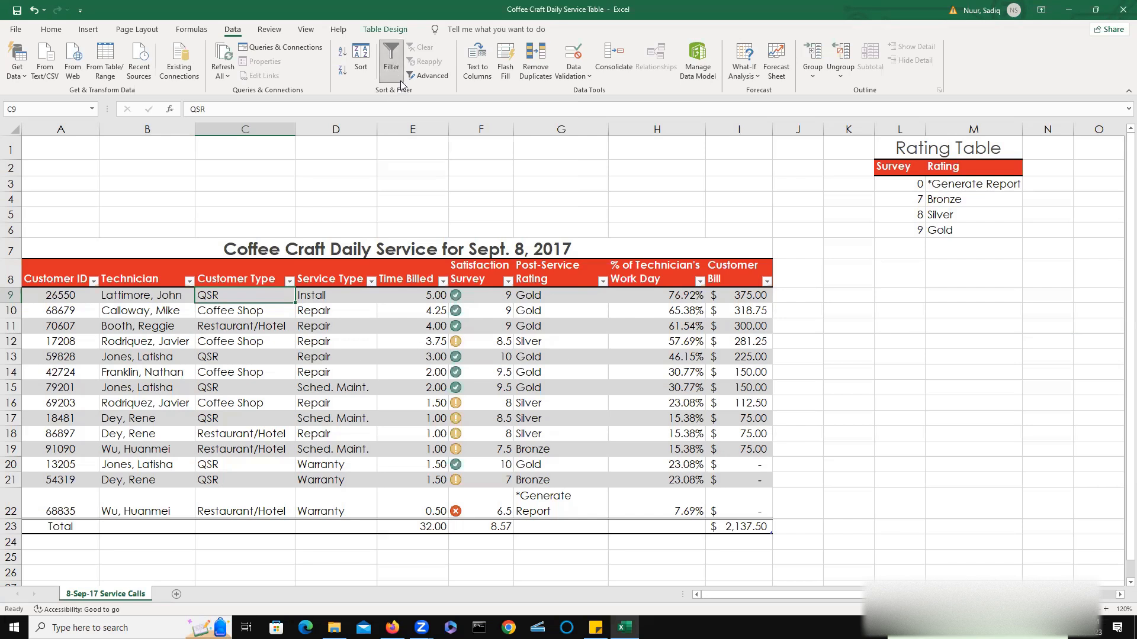
click(389, 66)
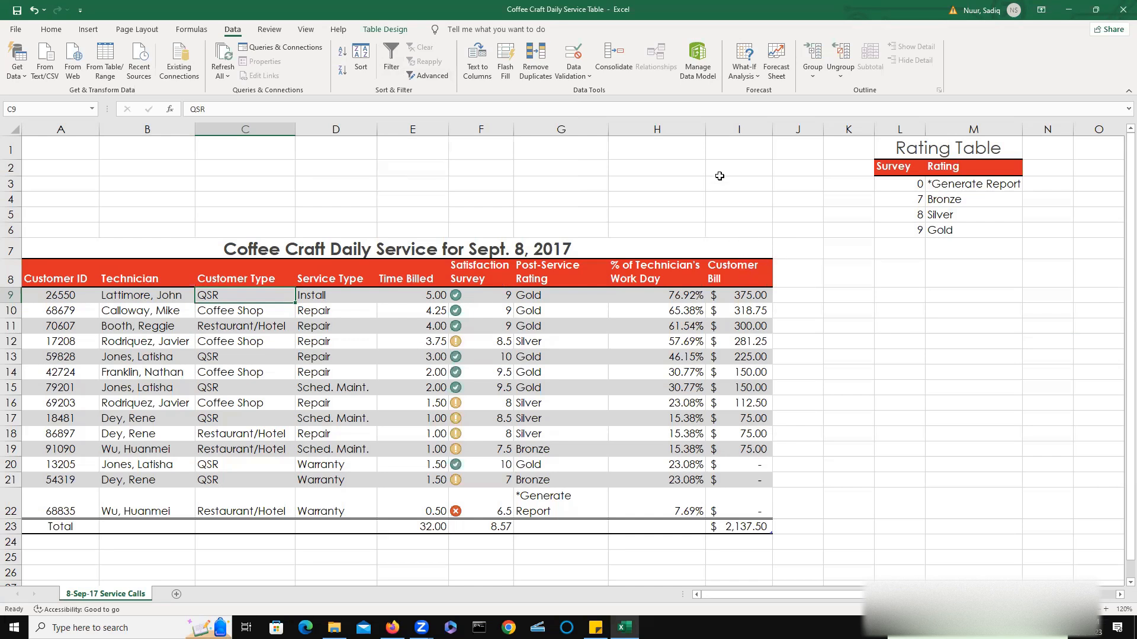
click(388, 64)
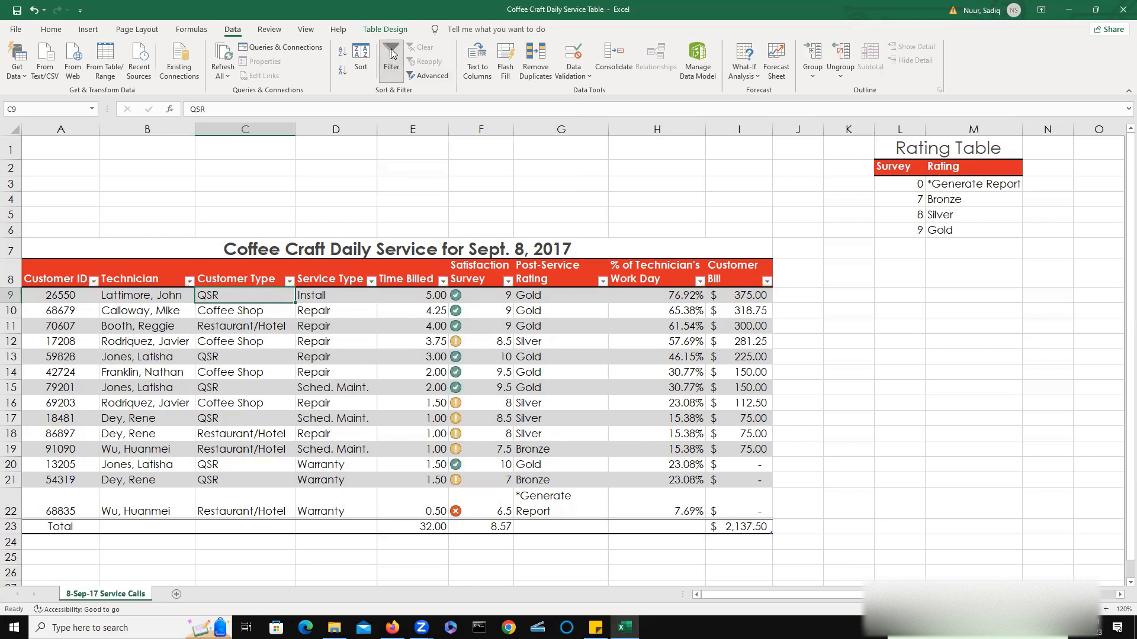
click(391, 54)
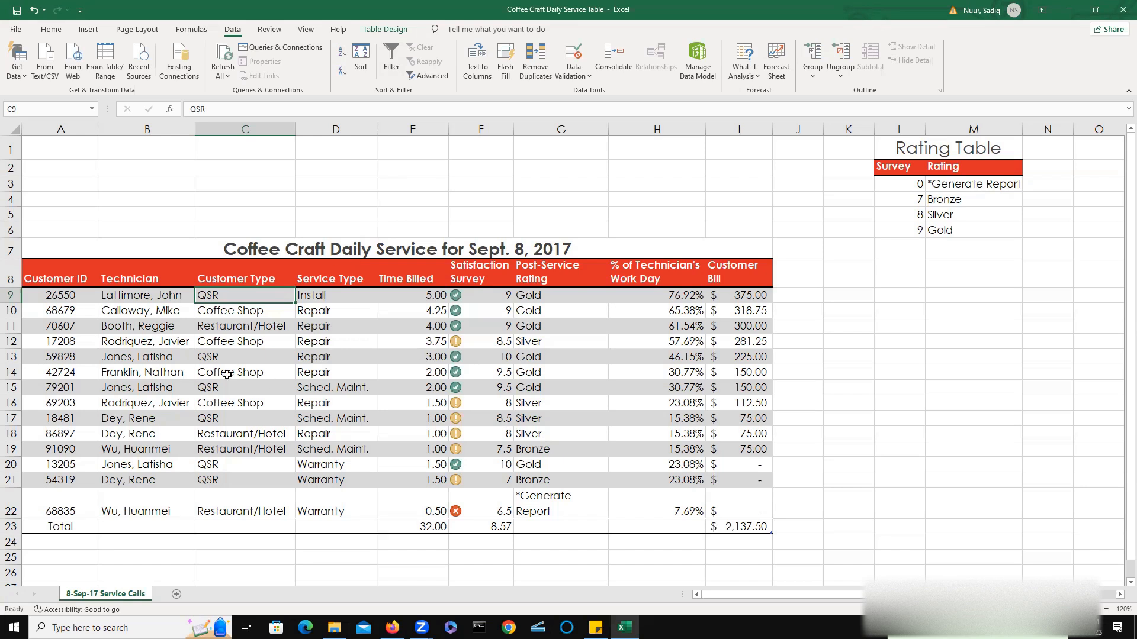
Copy the table's title and column header rows into rows 1 and 2 above the table.
click(58, 249)
drag(58, 249, 721, 246)
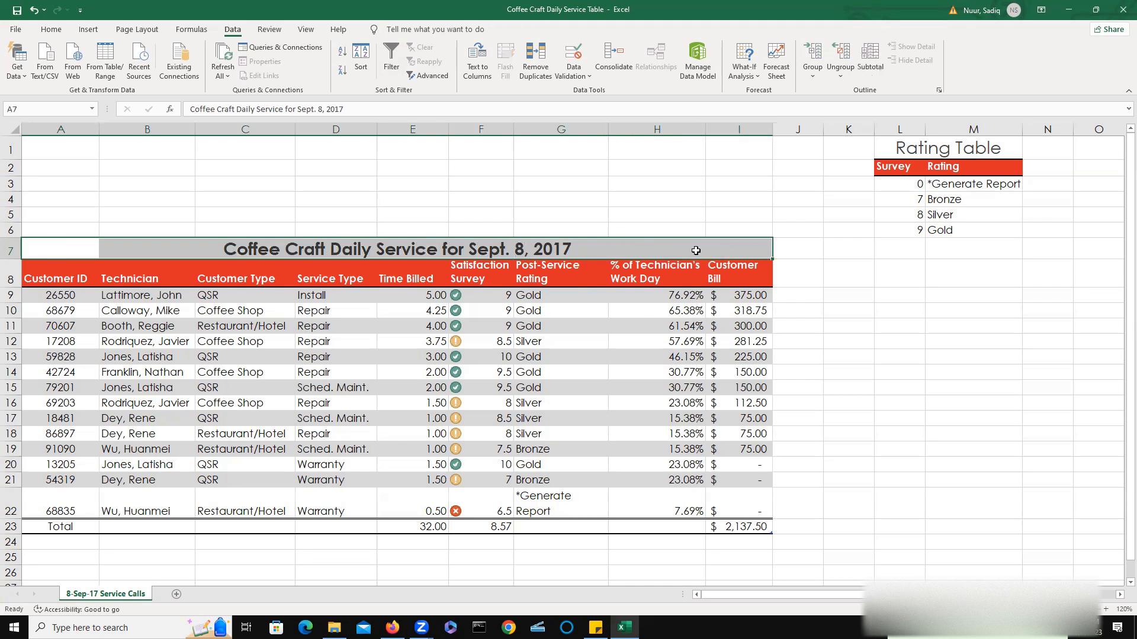
click(39, 217)
click(34, 252)
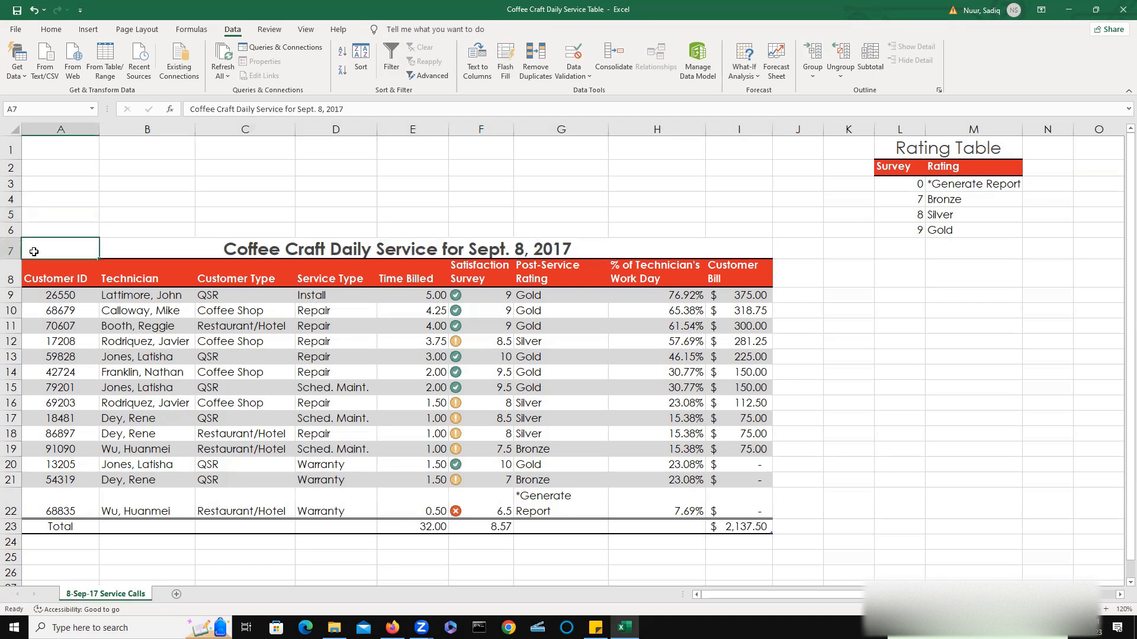
drag(34, 251, 734, 278)
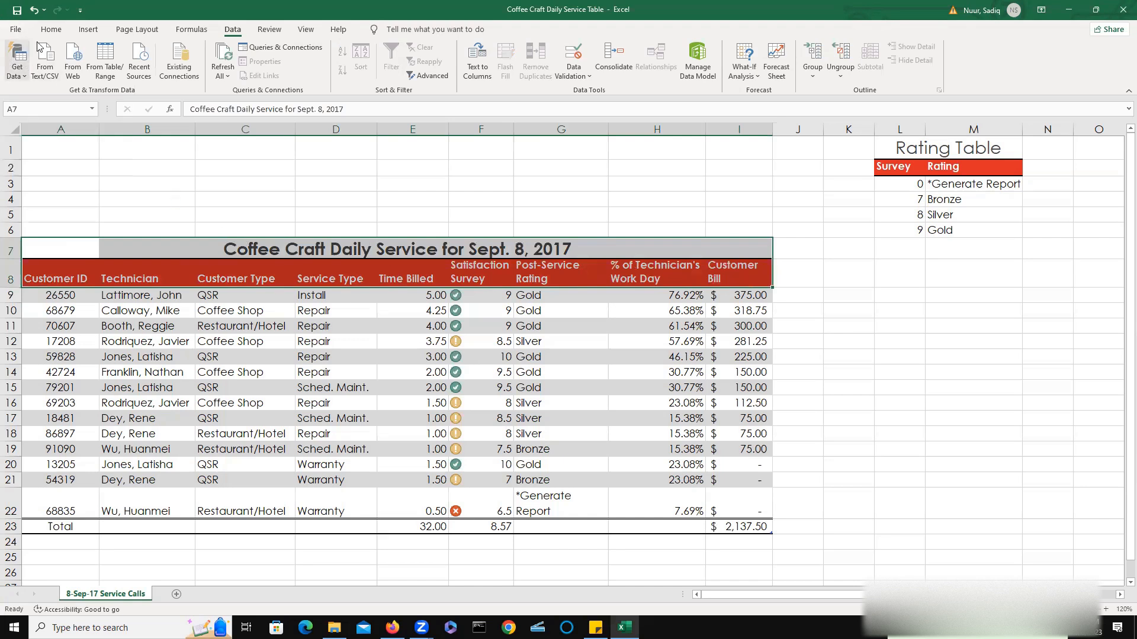
click(52, 30)
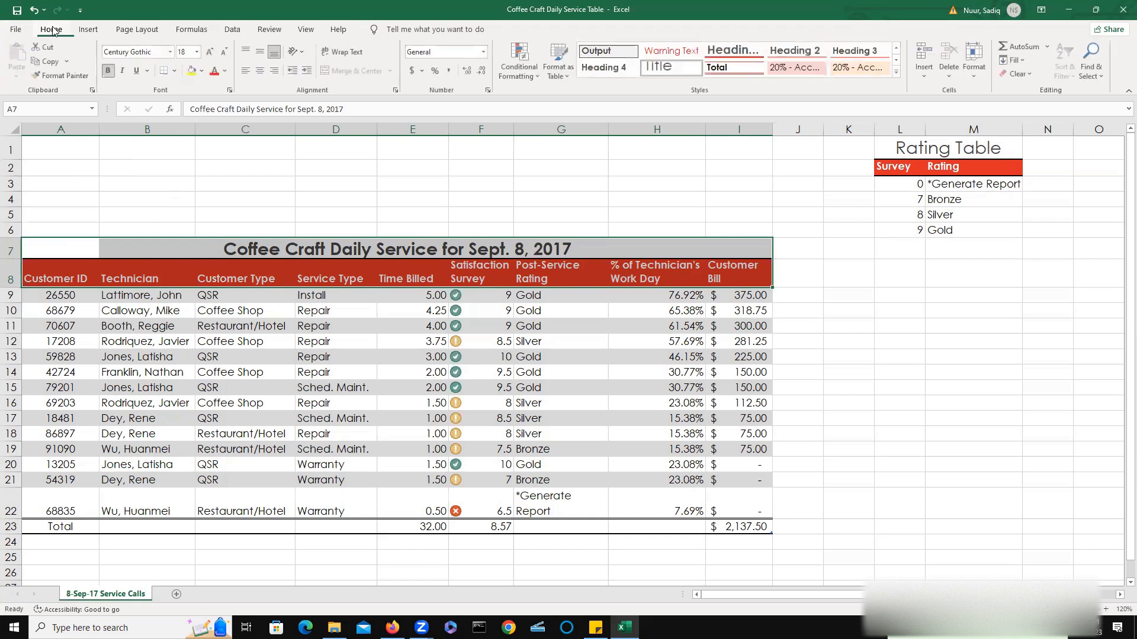
click(51, 62)
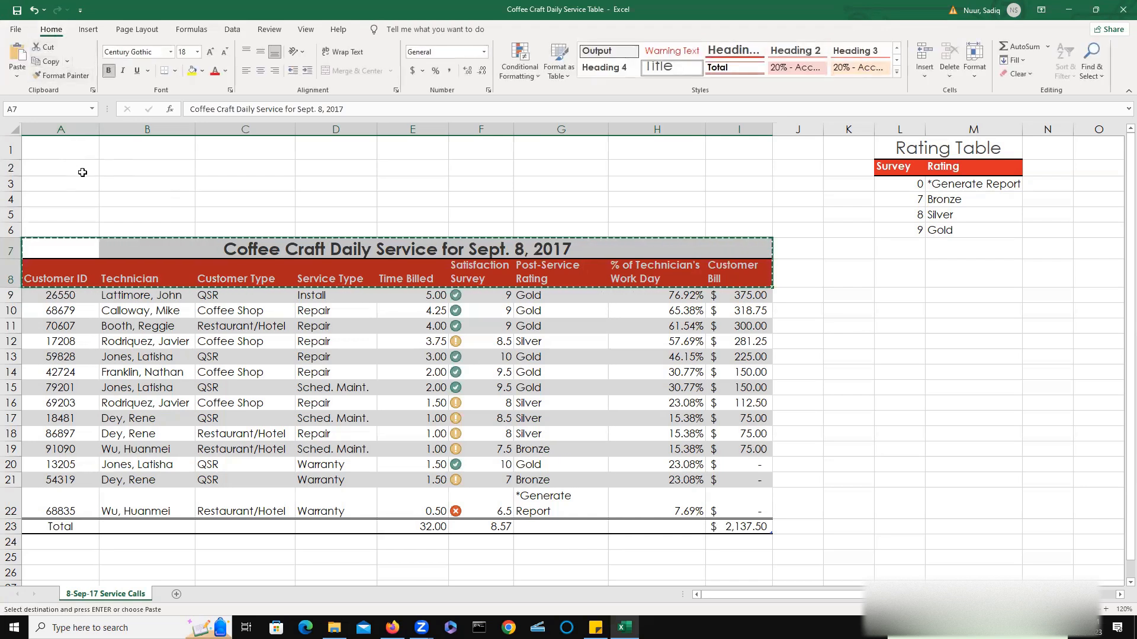
click(59, 148)
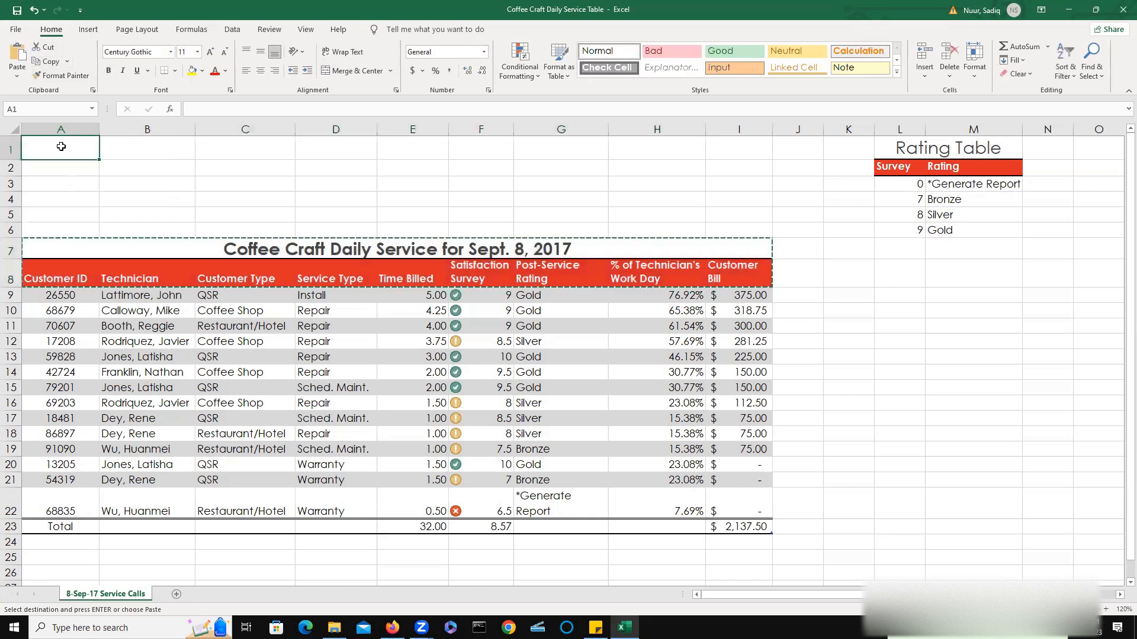
click(18, 56)
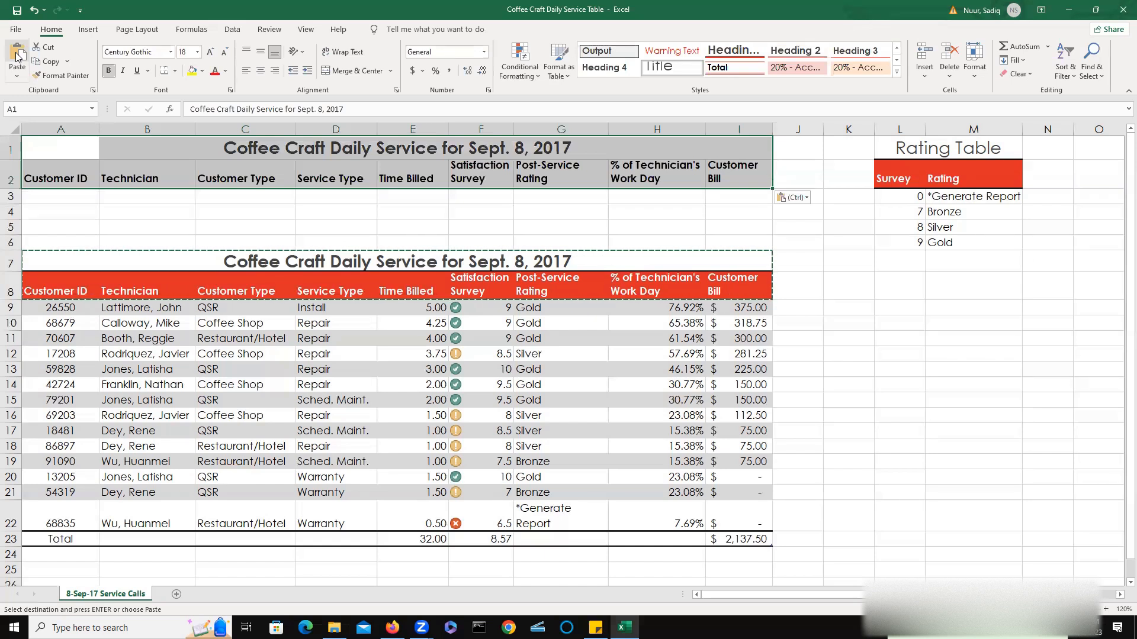
Replace the copied title in A1 with the heading Criteria Range.
click(225, 218)
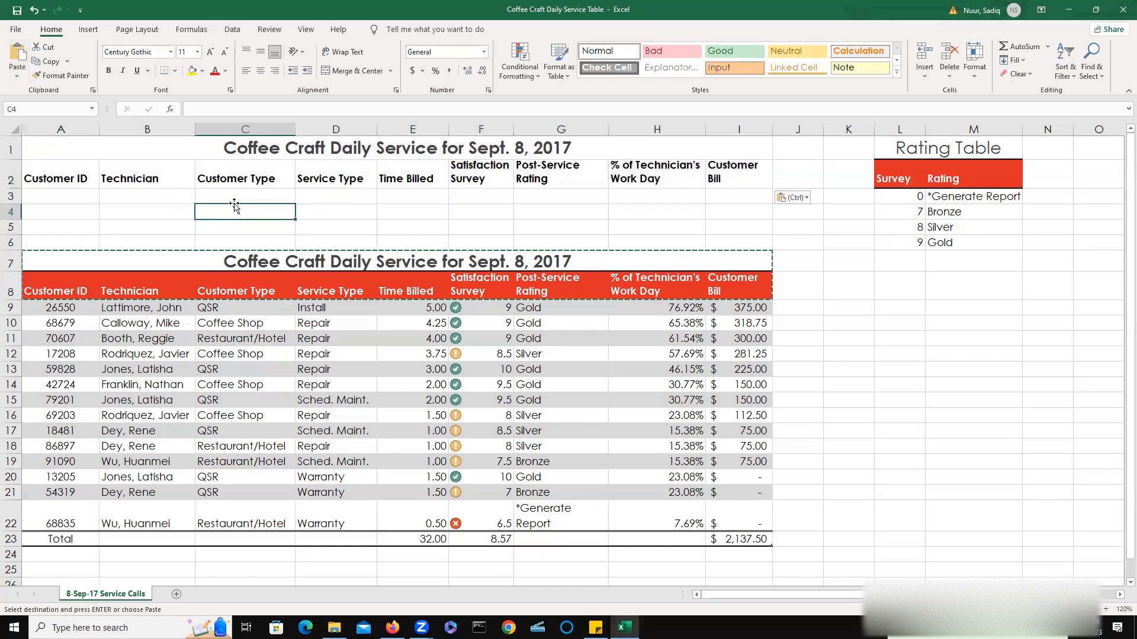
click(91, 153)
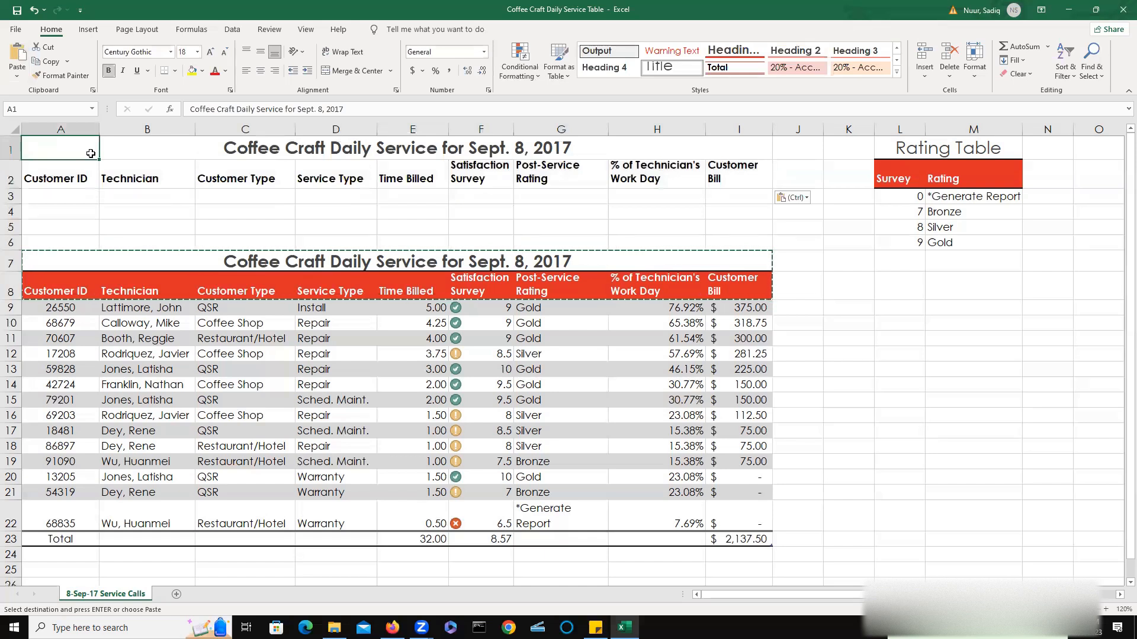
key(Delete)
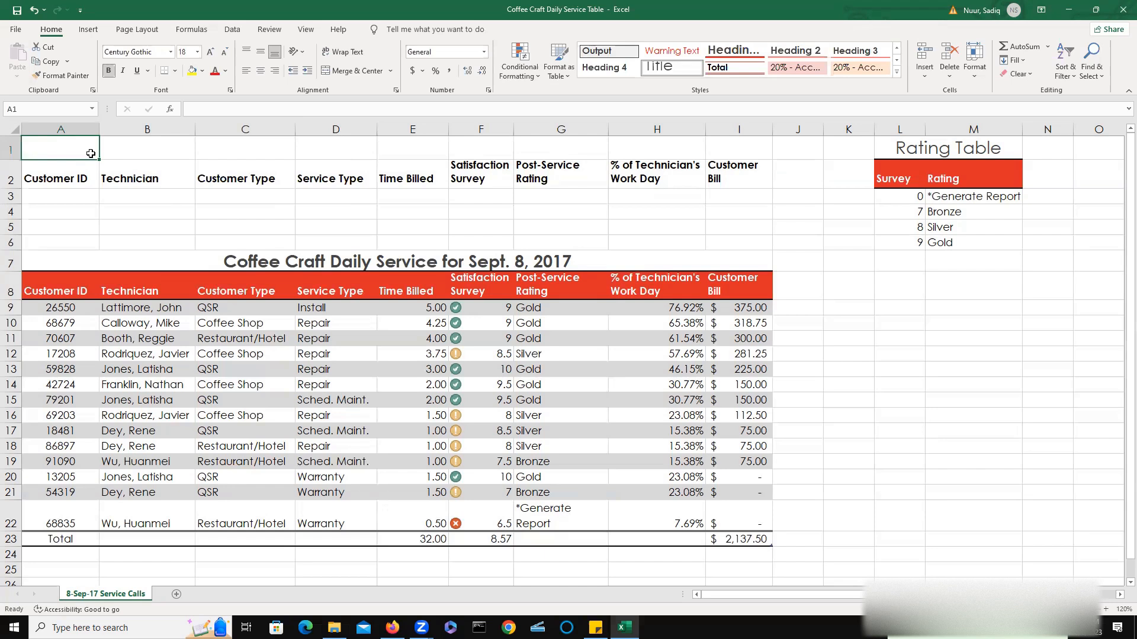
key(ctrl+z)
text(z)
key(BackSpace)
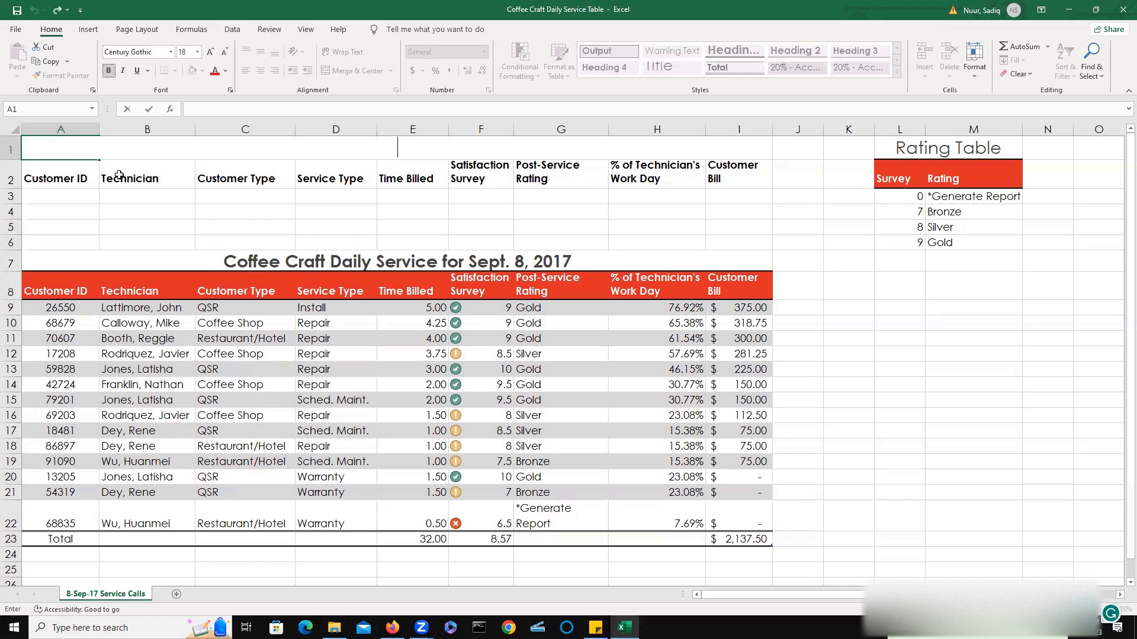
click(55, 11)
key(ctrl+z)
text(C)
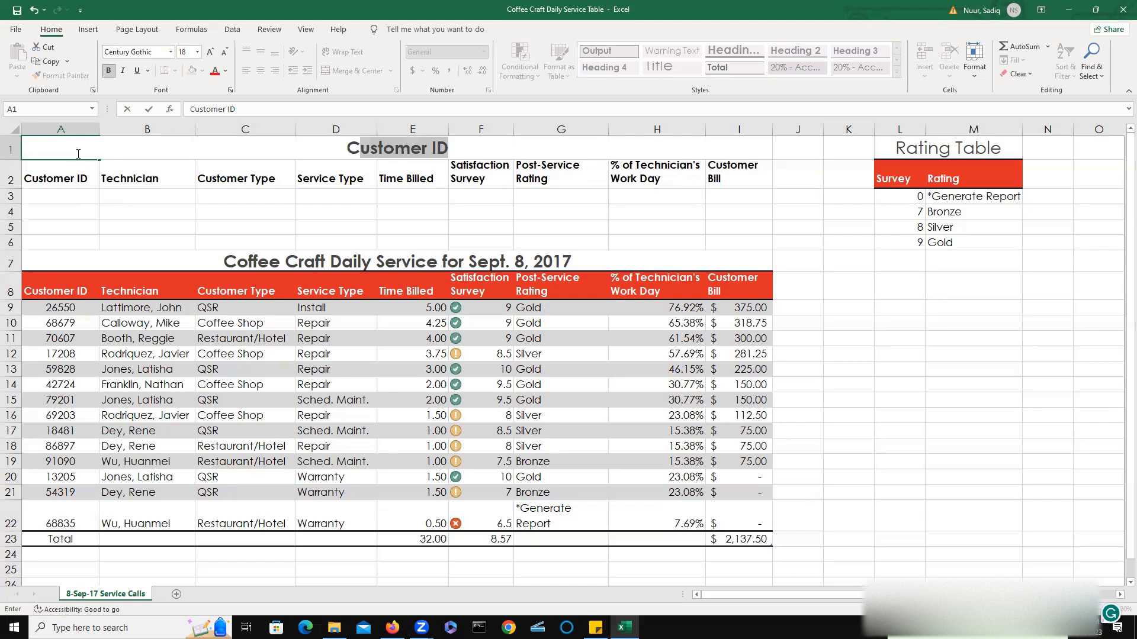
text(riteri)
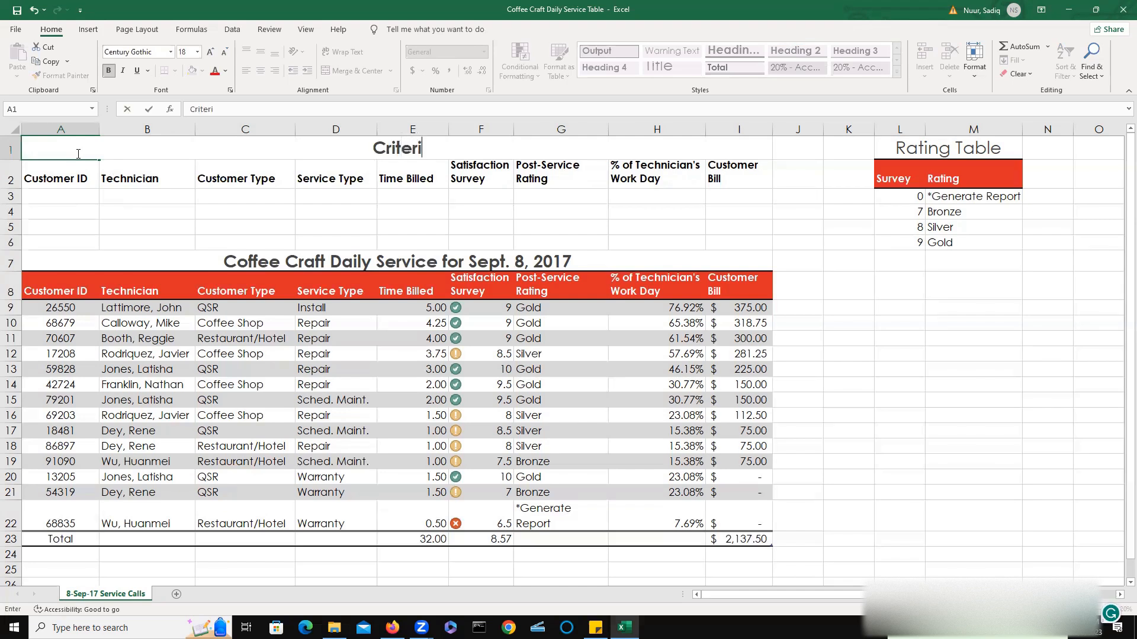
text(a)
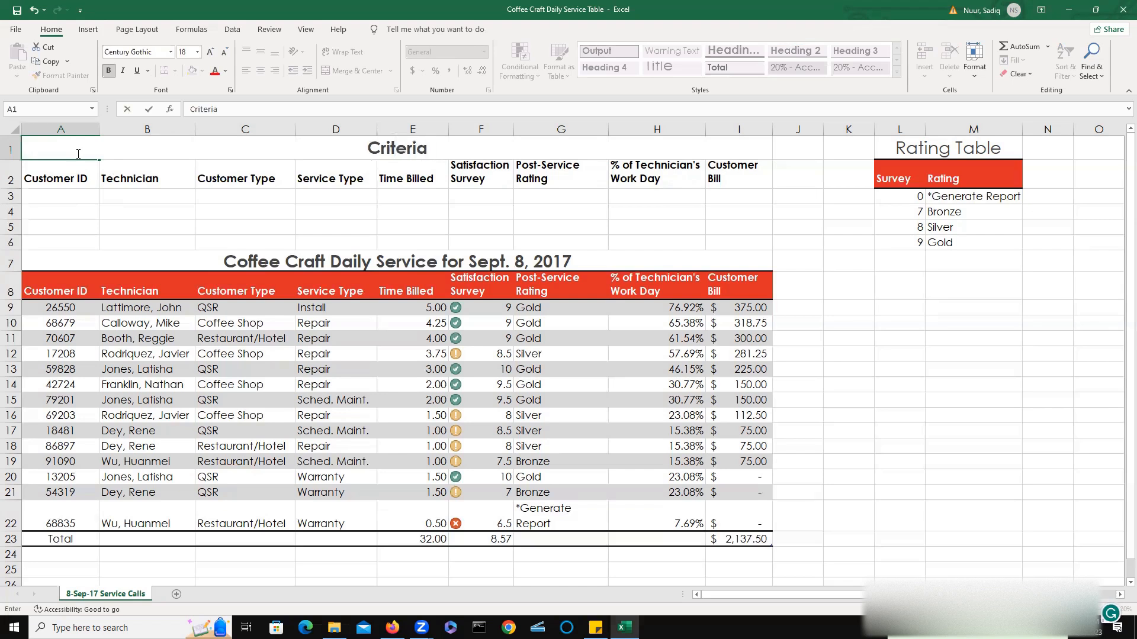
text( Range)
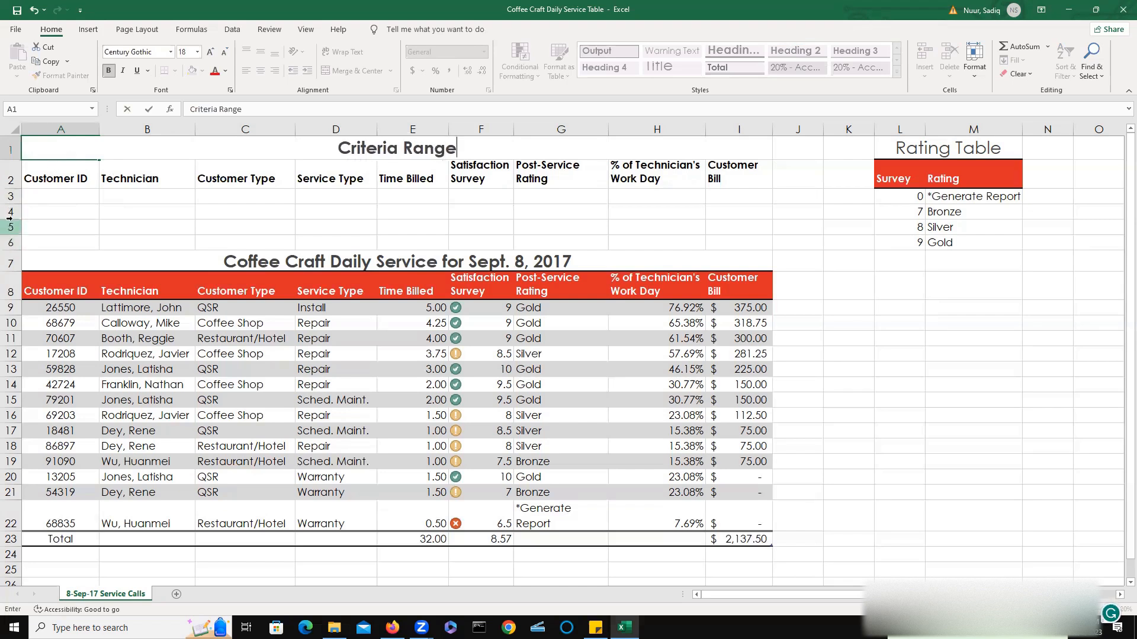
Apply the table header row's formatting to the copied header row 2 with Format Painter.
click(45, 191)
click(64, 173)
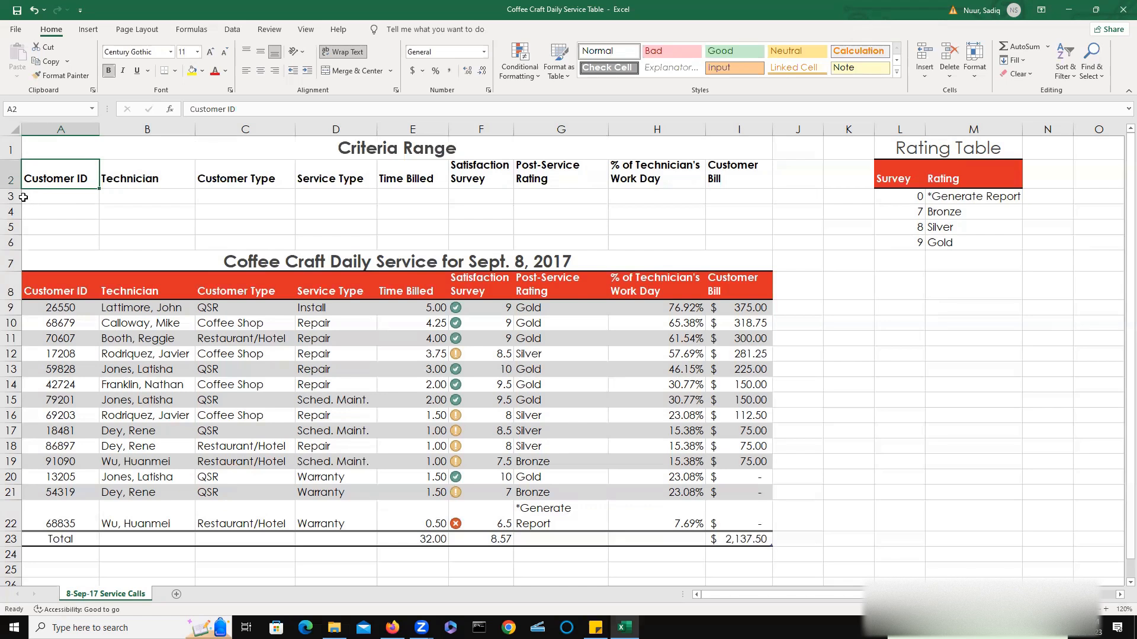
click(63, 288)
drag(62, 288, 726, 284)
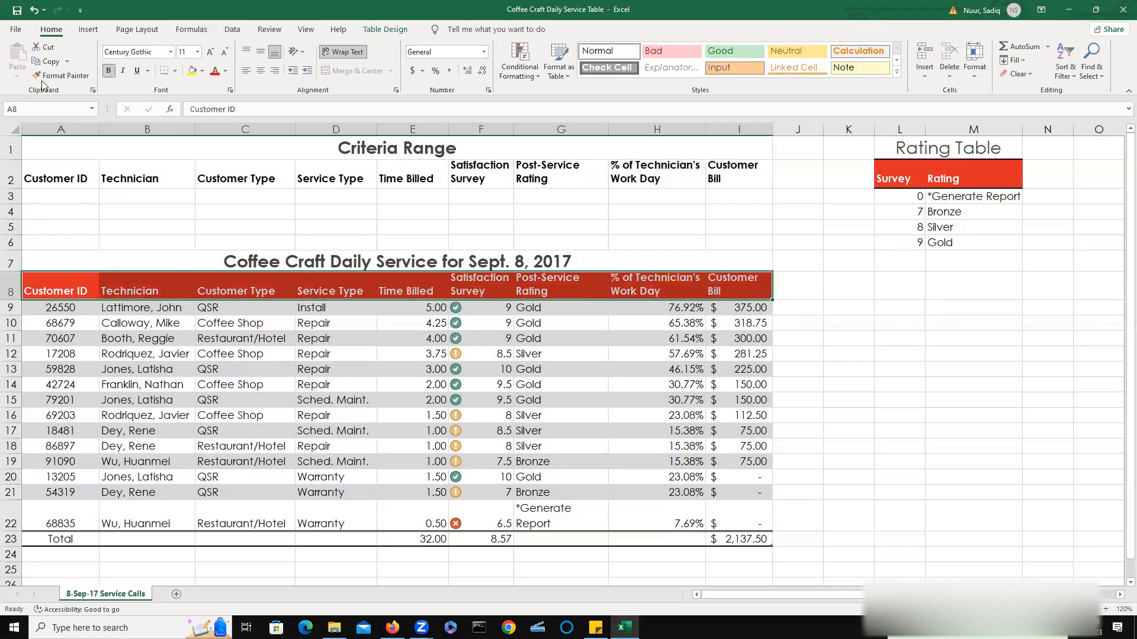
click(60, 77)
mouse_move(36, 178)
mouse_down()
mouse_move(732, 171)
mouse_move(716, 169)
mouse_up()
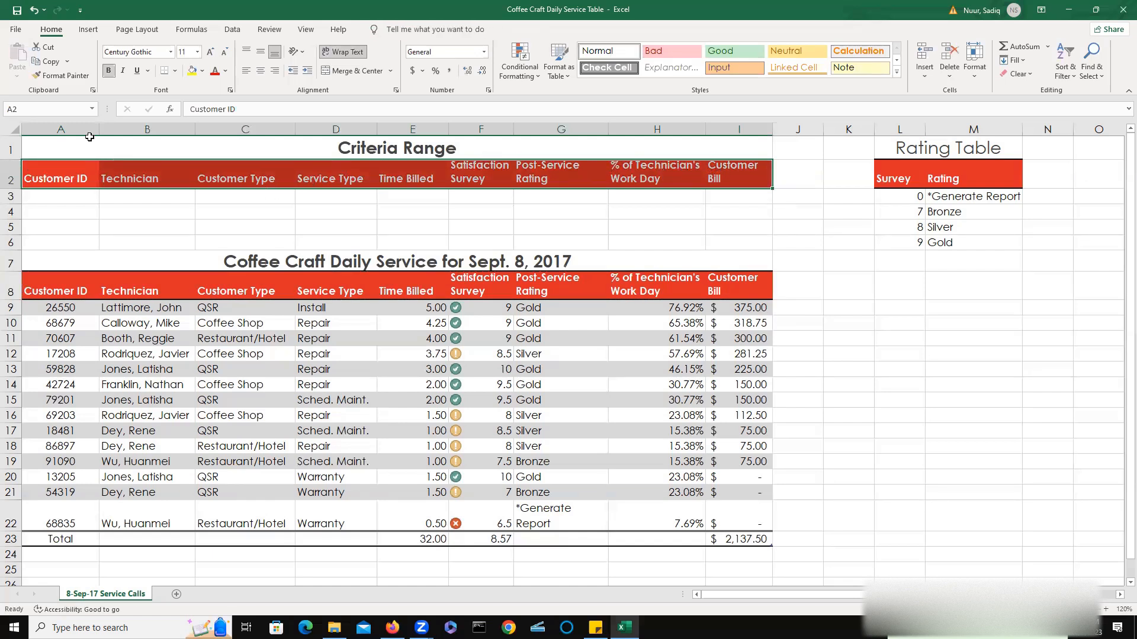
Name the range A2:I3 Criteria.
click(62, 203)
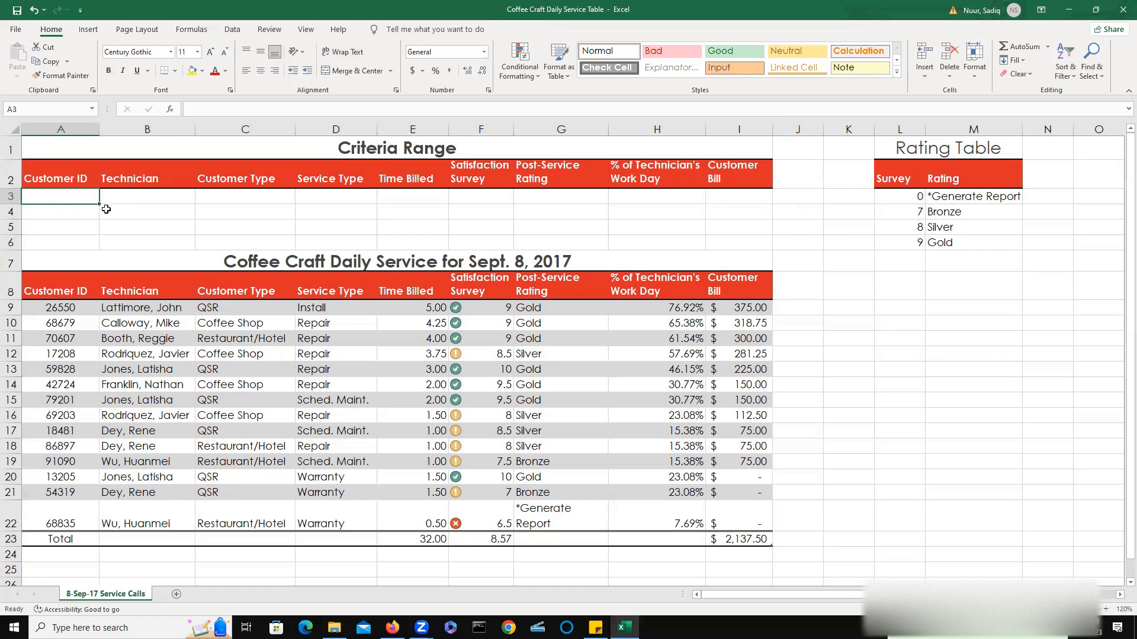
click(56, 178)
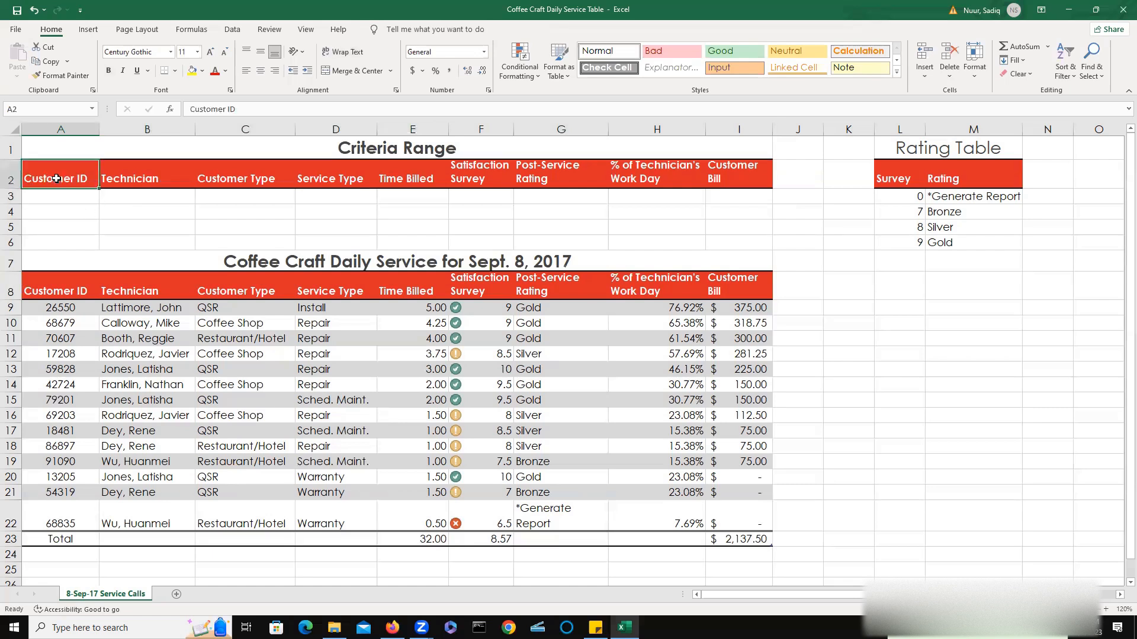
mouse_move(56, 179)
mouse_down()
mouse_move(58, 192)
mouse_move(326, 189)
mouse_move(50, 190)
mouse_up()
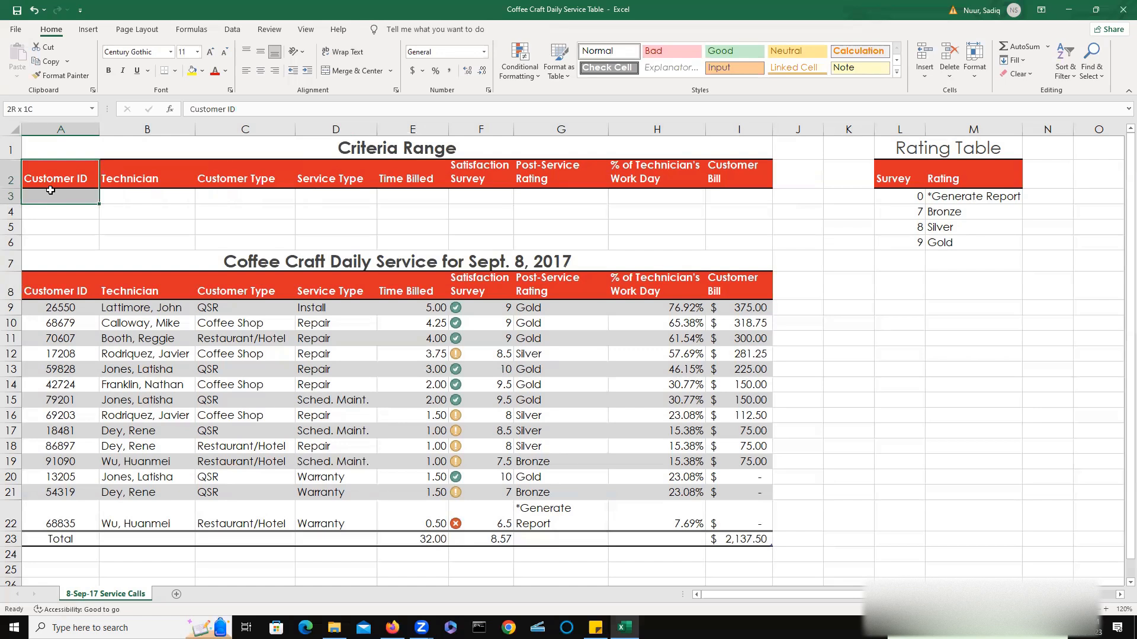
drag(50, 190, 734, 199)
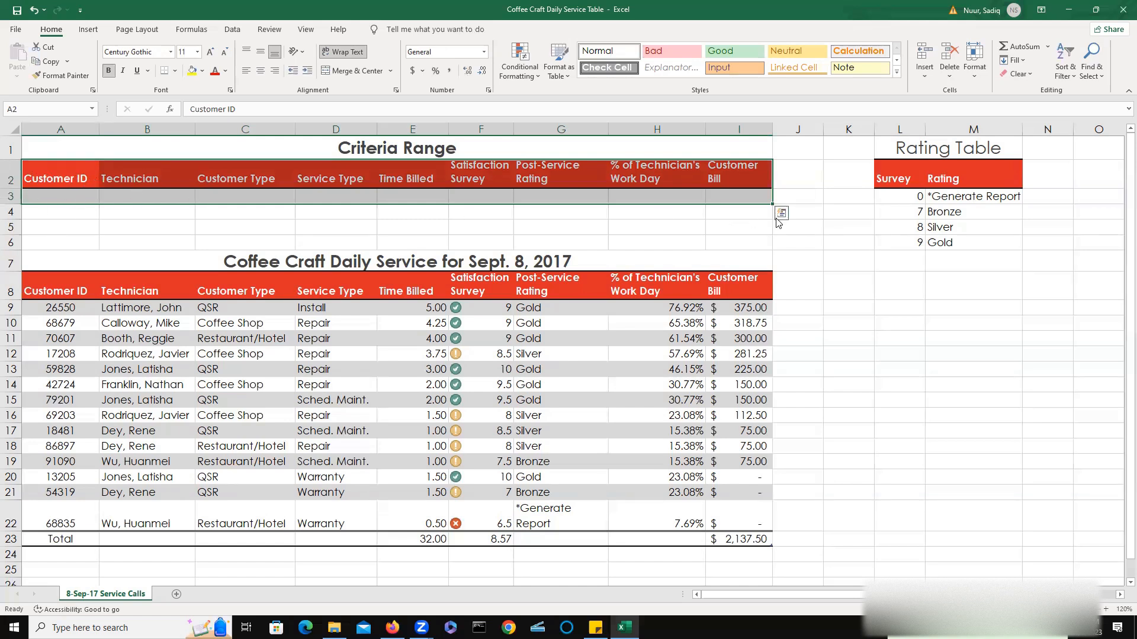
click(21, 109)
text(Criteria)
key(Return)
Enter Repair as the Service Type criterion in the criteria range.
click(355, 199)
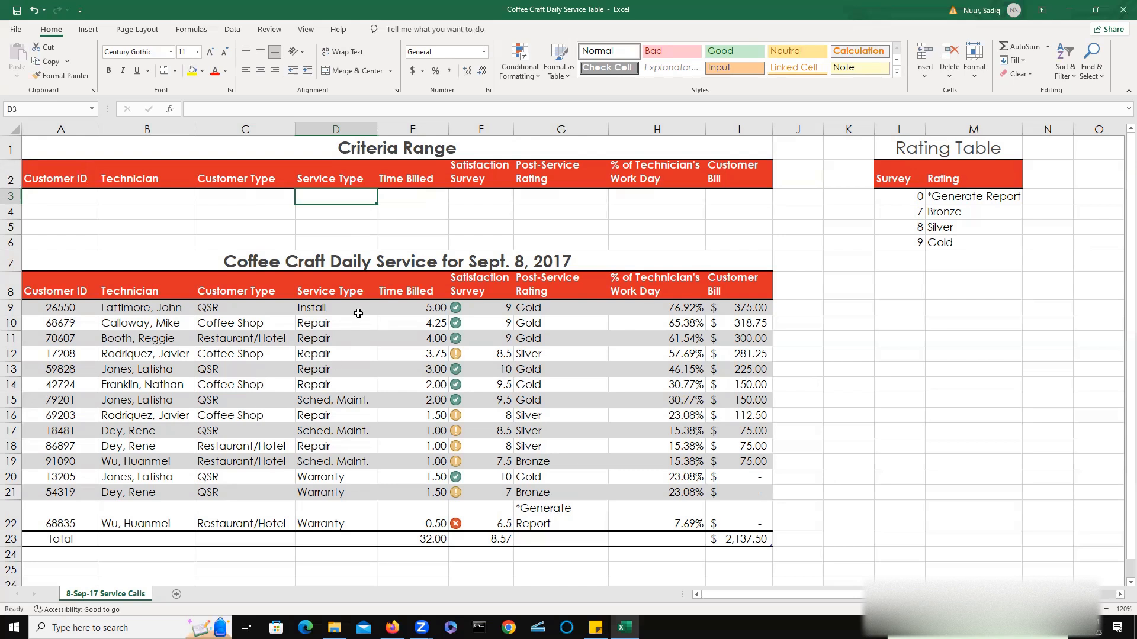
text(Repao)
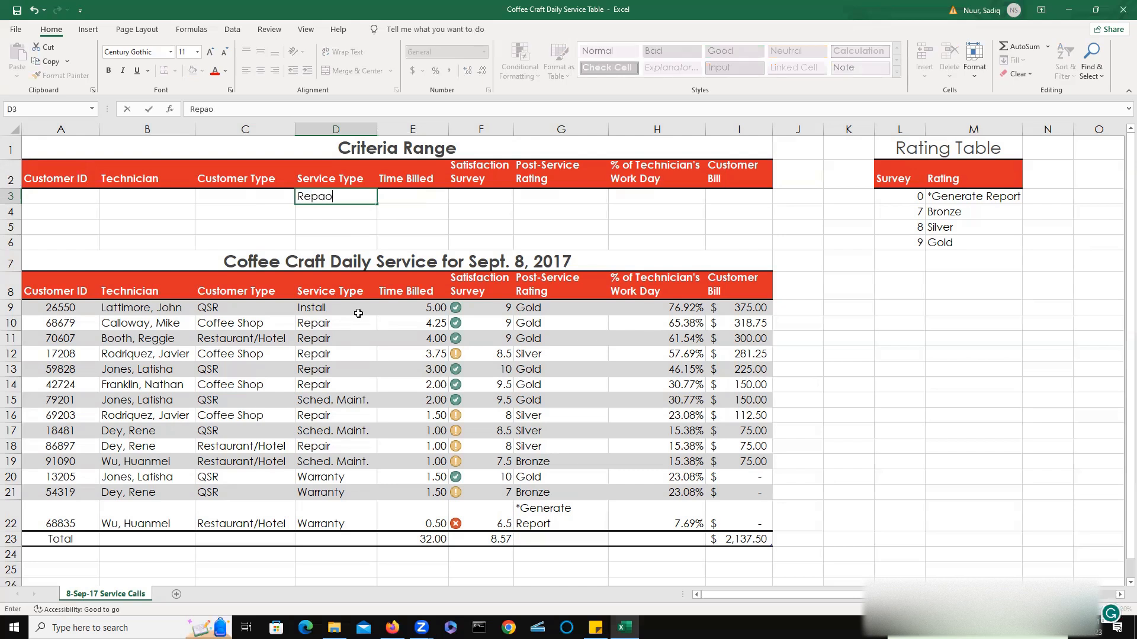
key(BackSpace)
text(ir)
key(Return)
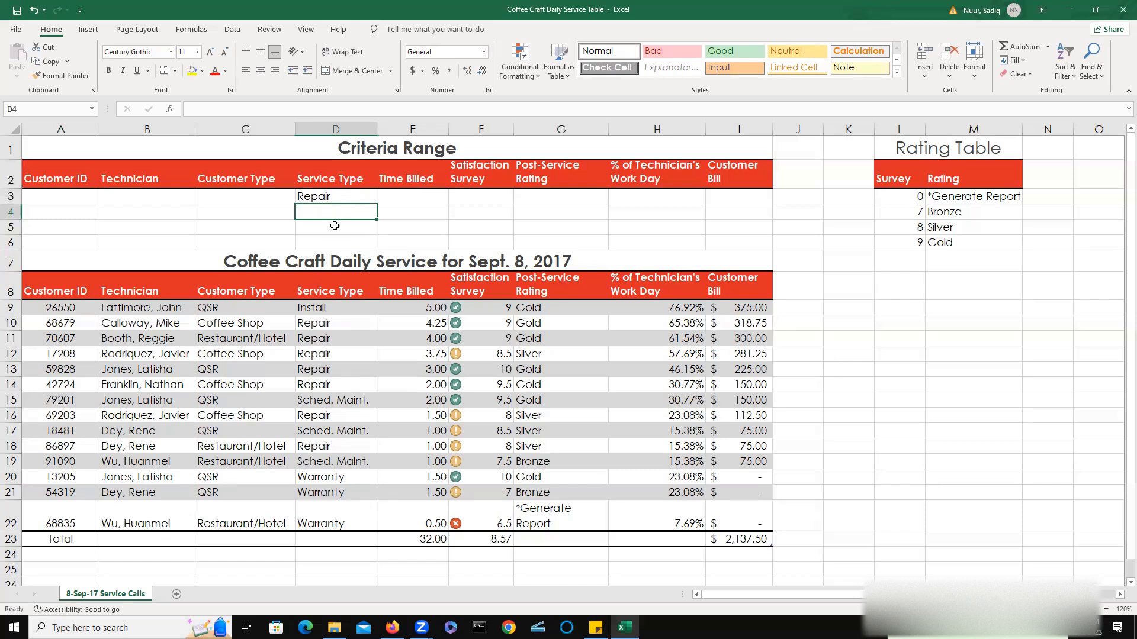
Run an Advanced Filter in place on the service table using criteria range $A$2:$I$3, then review the filtered Service Type values.
click(62, 310)
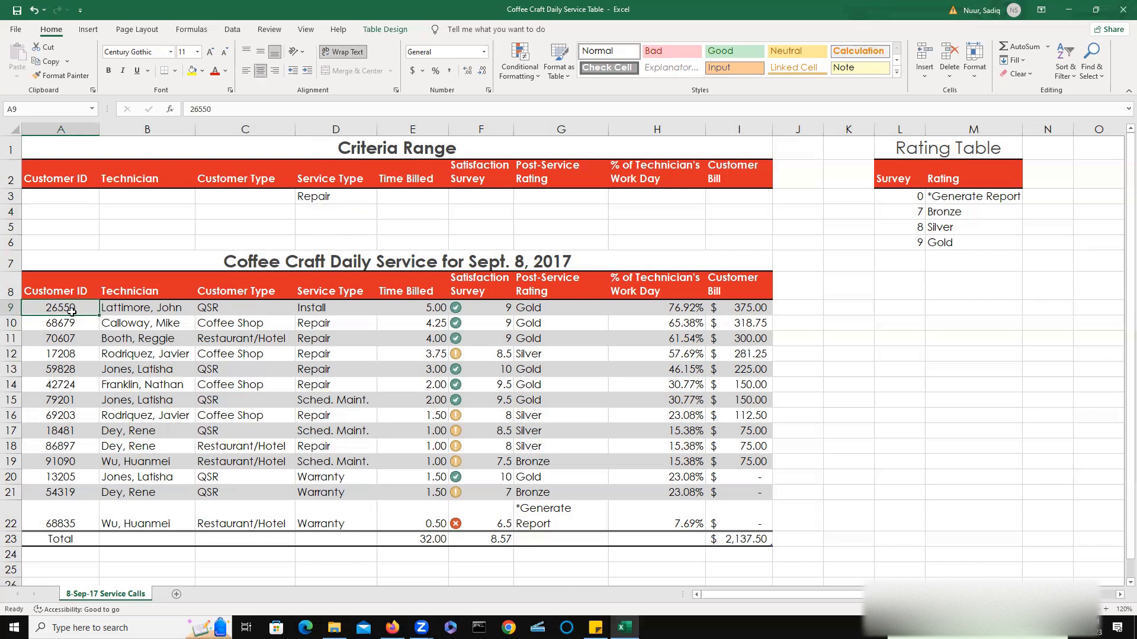
double_click(233, 29)
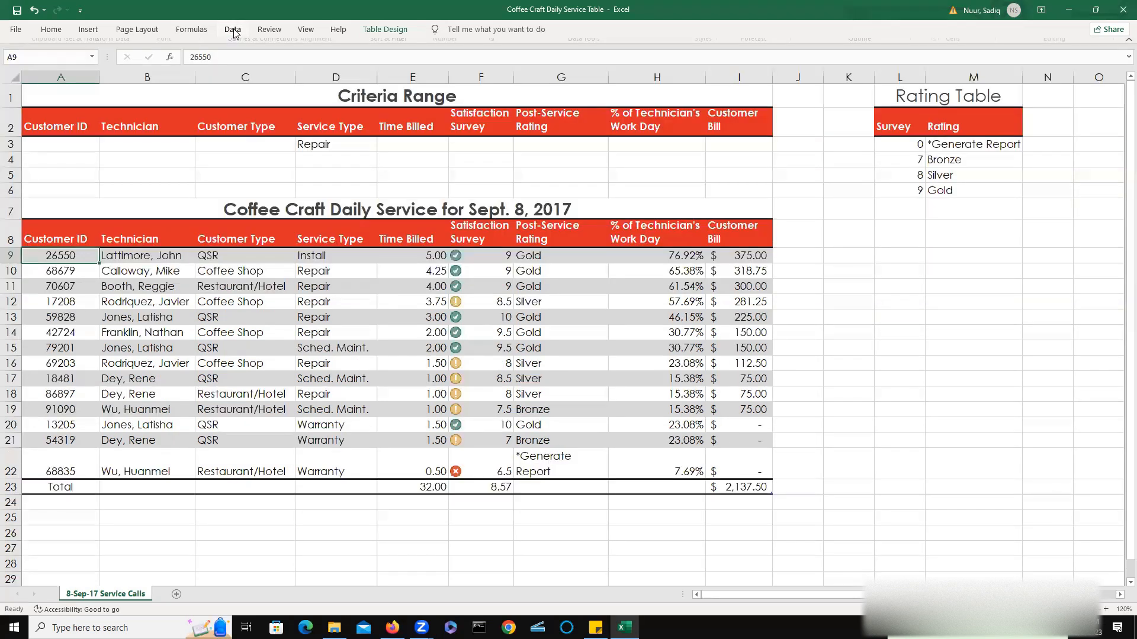
click(233, 30)
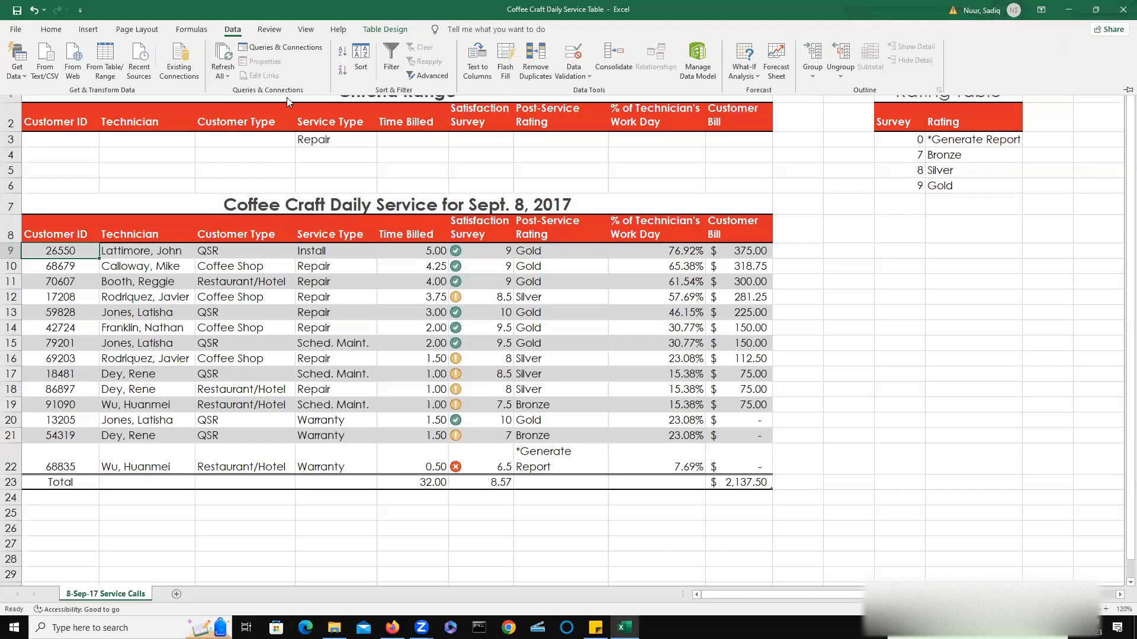
click(430, 77)
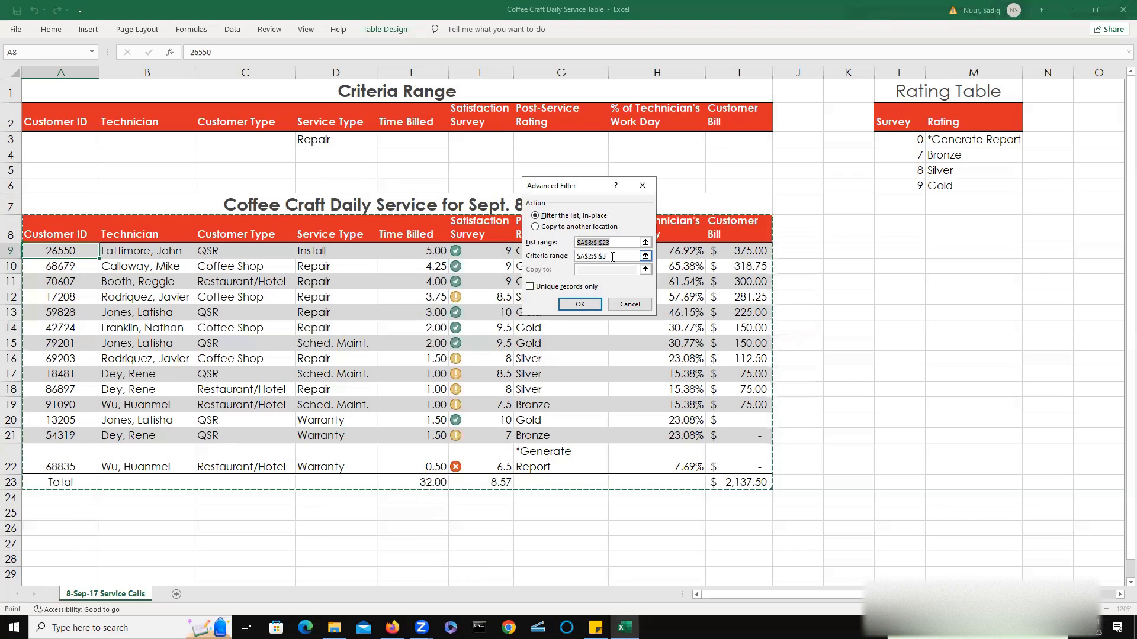
click(580, 304)
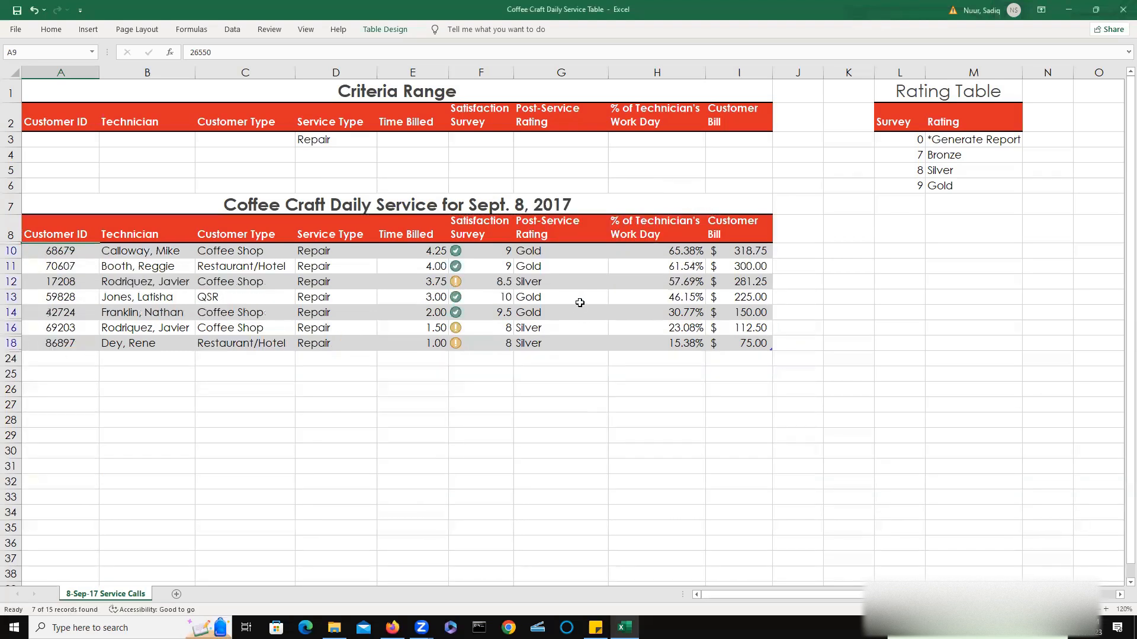
drag(317, 253, 318, 343)
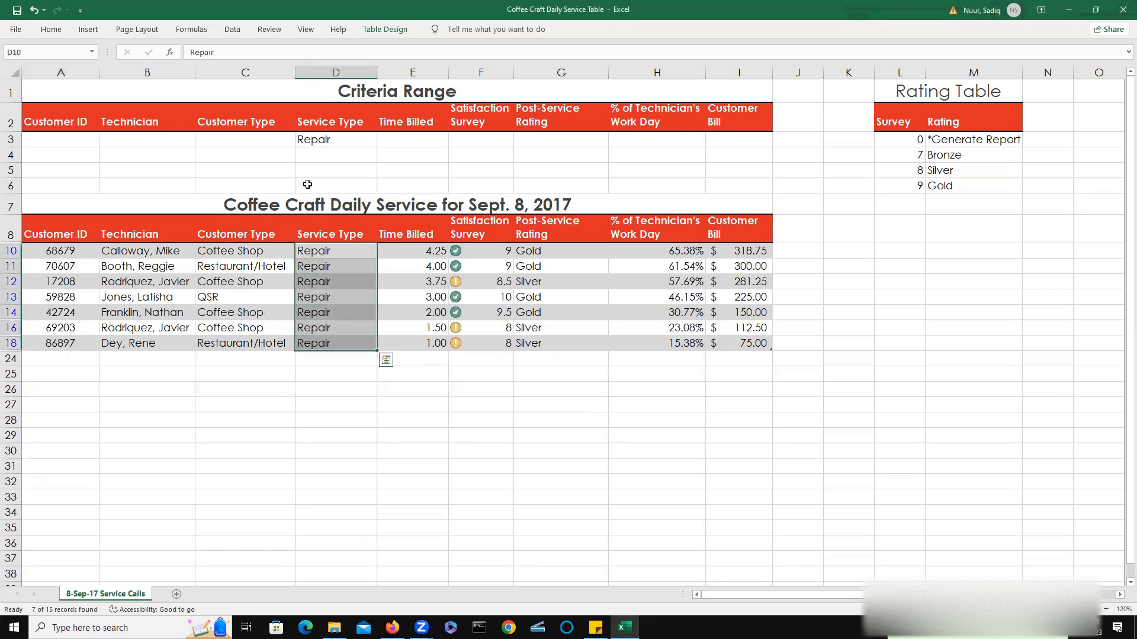
Delete the Repair criterion from the Service Type criteria cell.
click(341, 139)
double_click(341, 139)
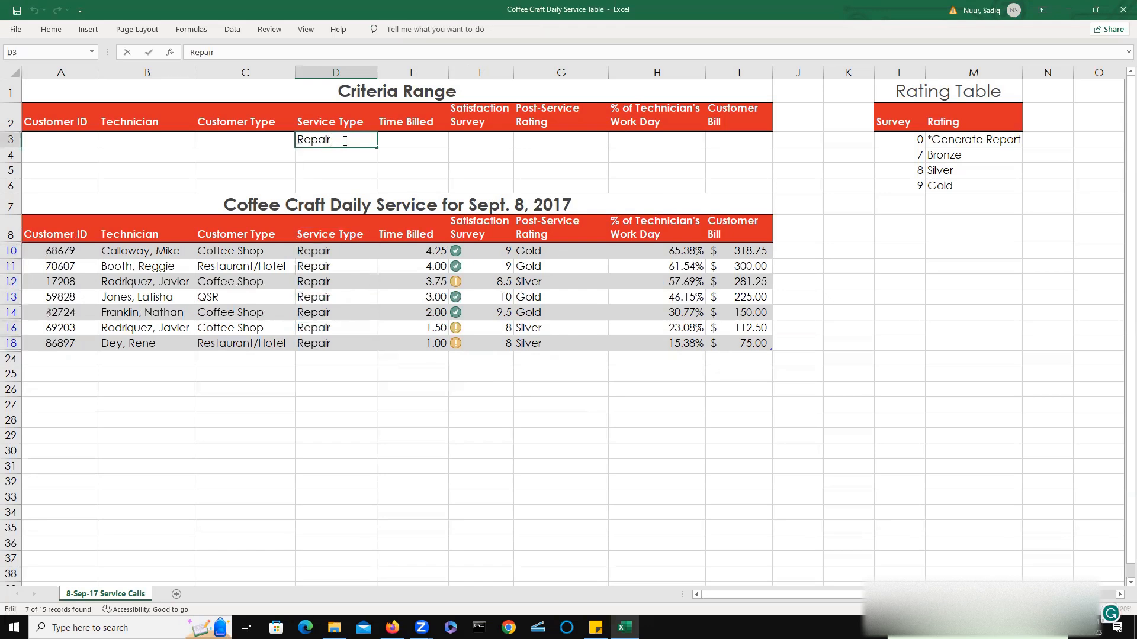
click(366, 167)
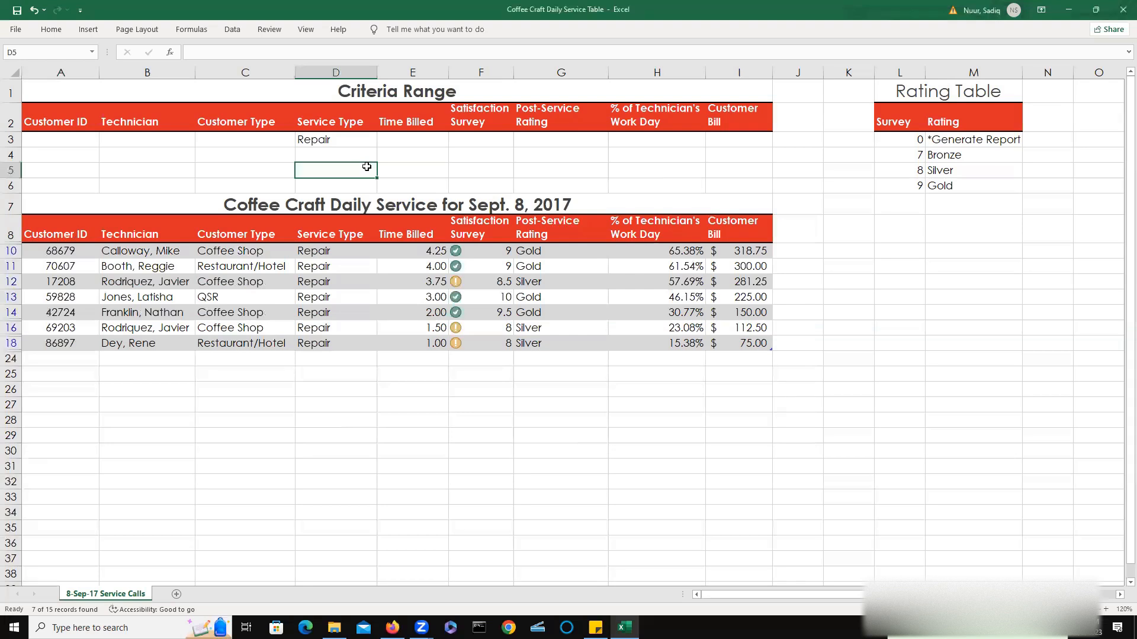
click(356, 143)
key(BackSpace)
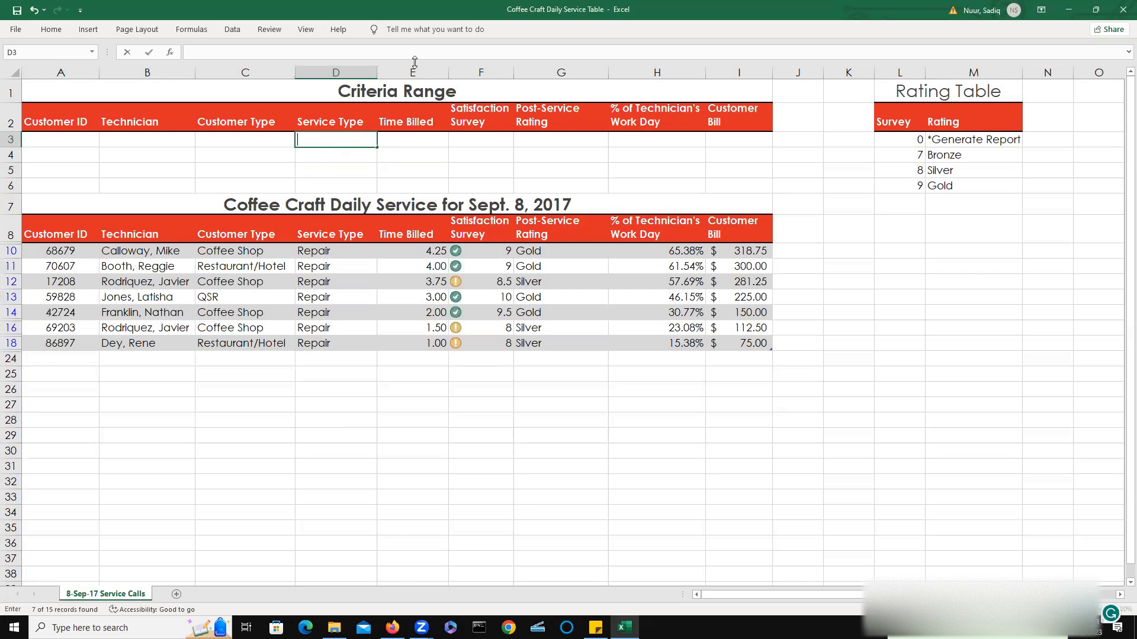
double_click(231, 31)
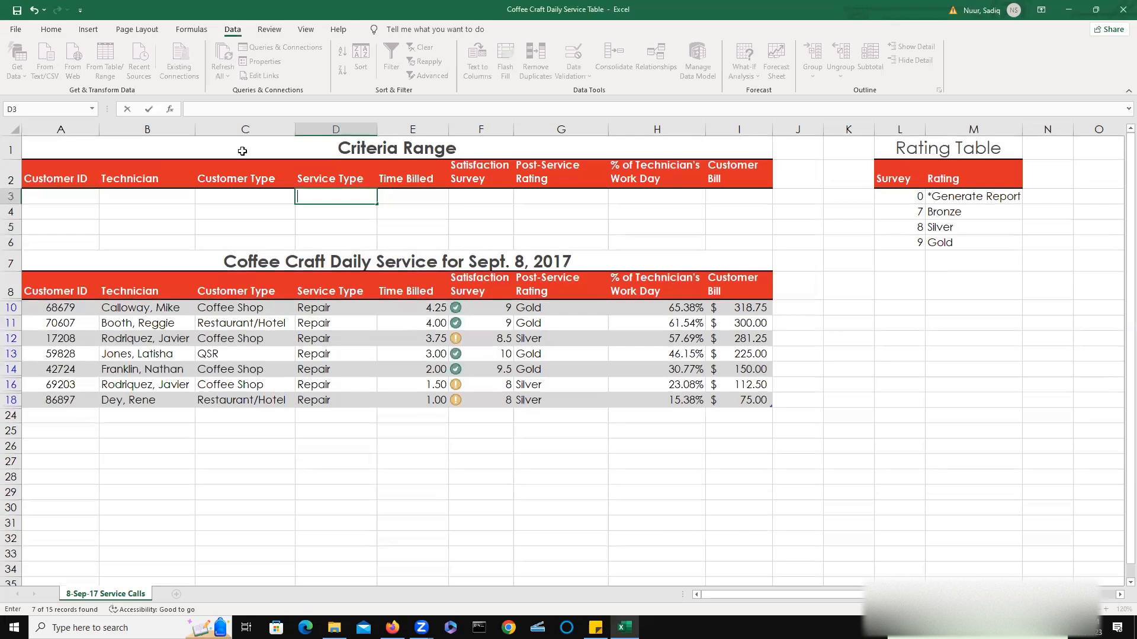
Clear the filter from the service table and enter >2 as the Time Billed criterion.
click(252, 214)
click(426, 52)
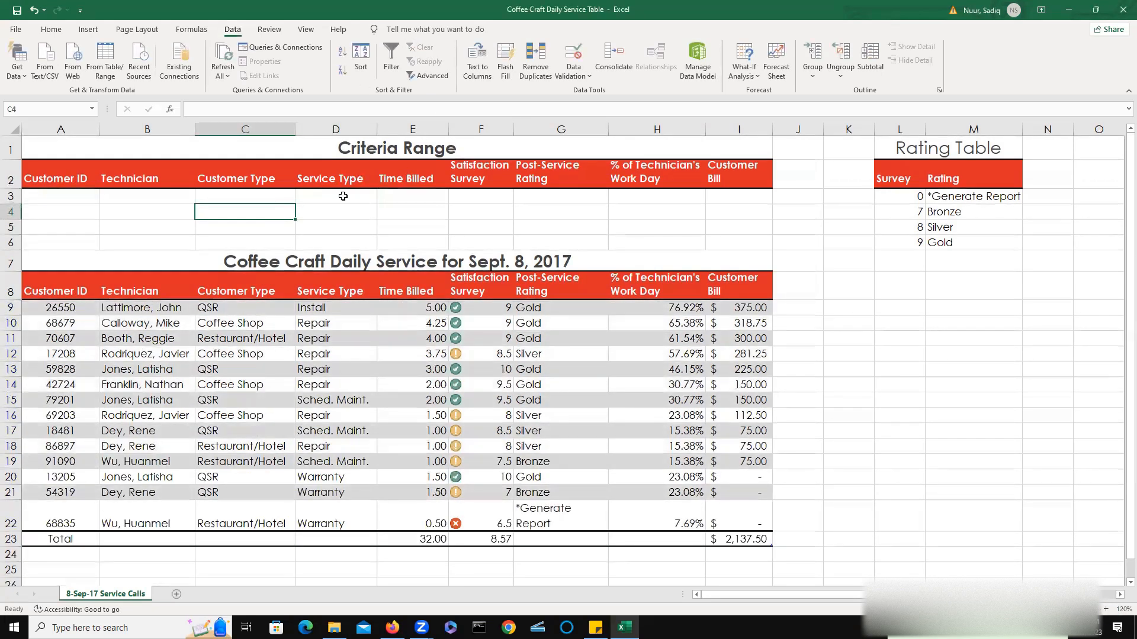
click(344, 196)
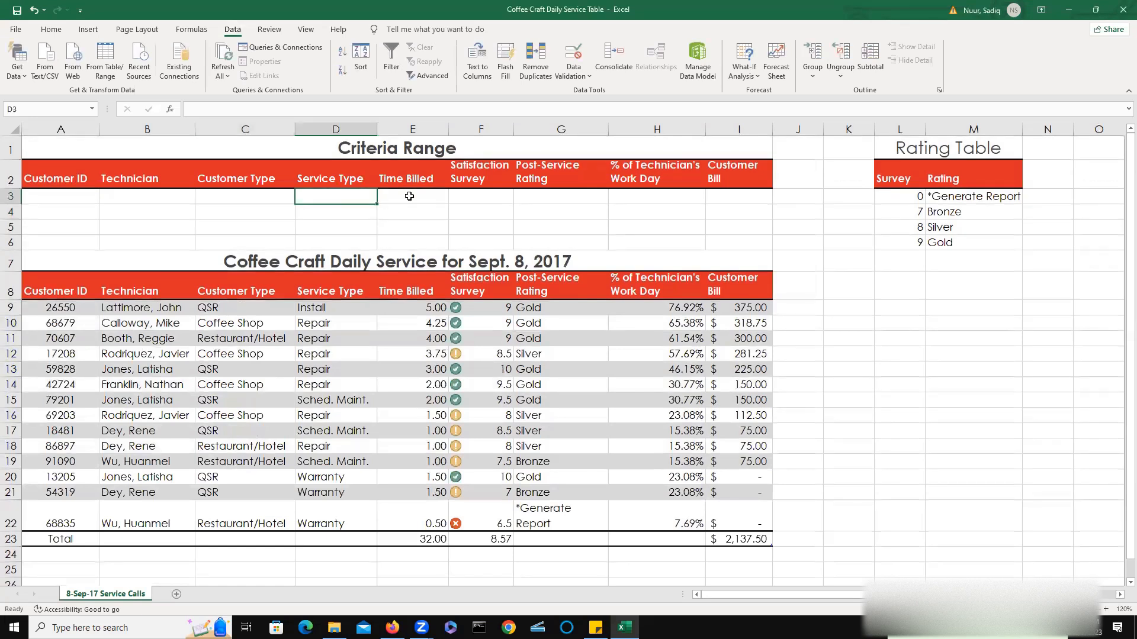
click(409, 196)
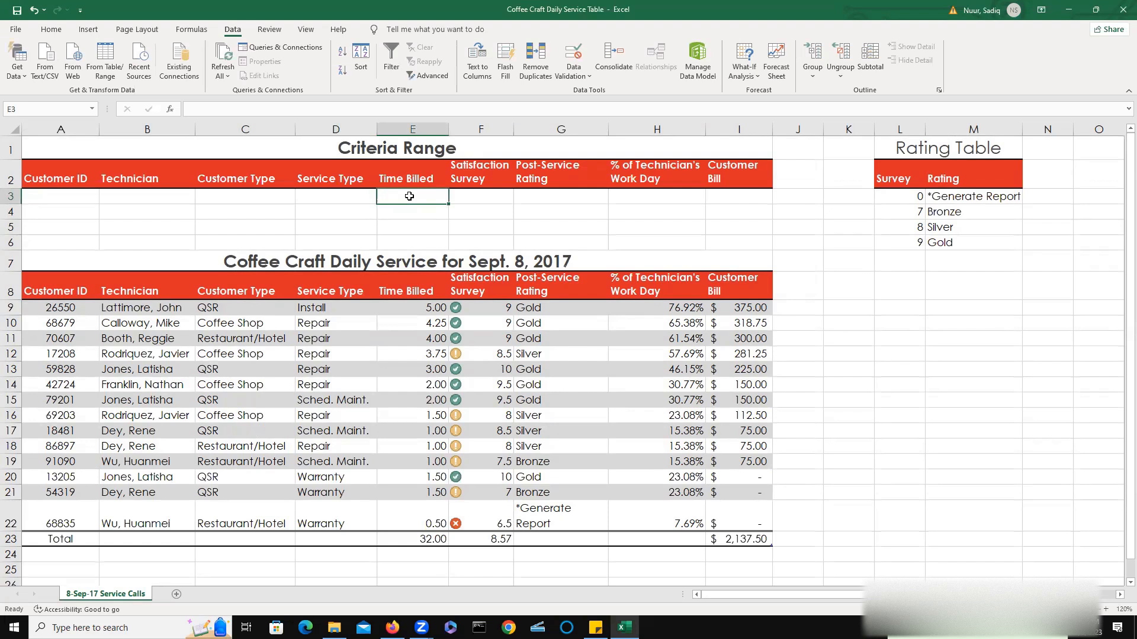
text(>)
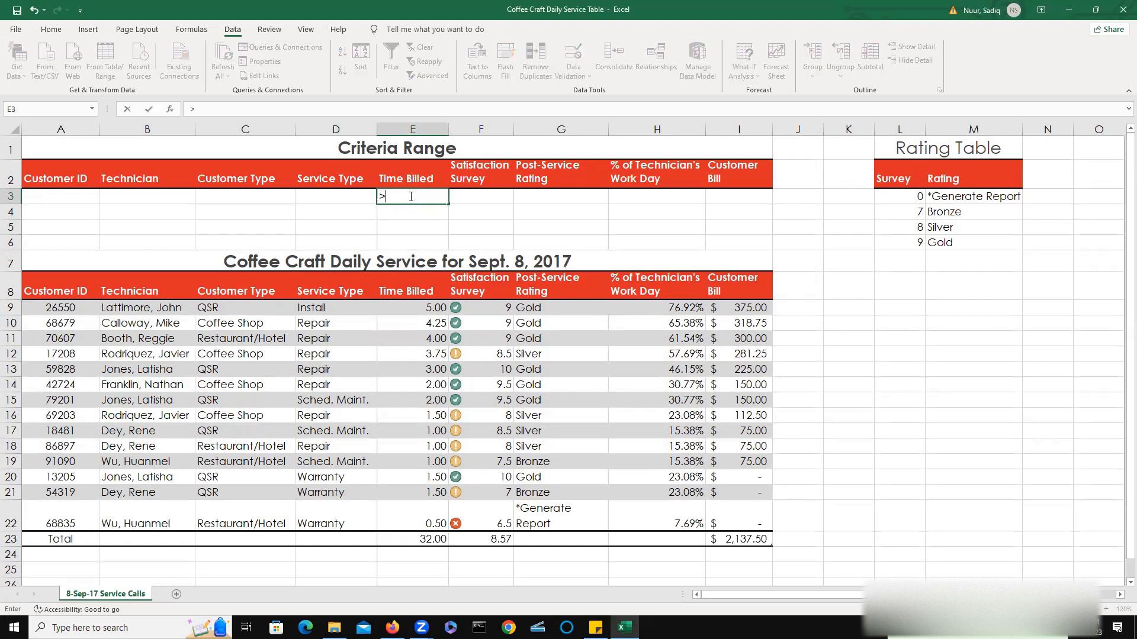
text(2)
Run an Advanced Filter in place on the service table using the criteria range.
double_click(58, 307)
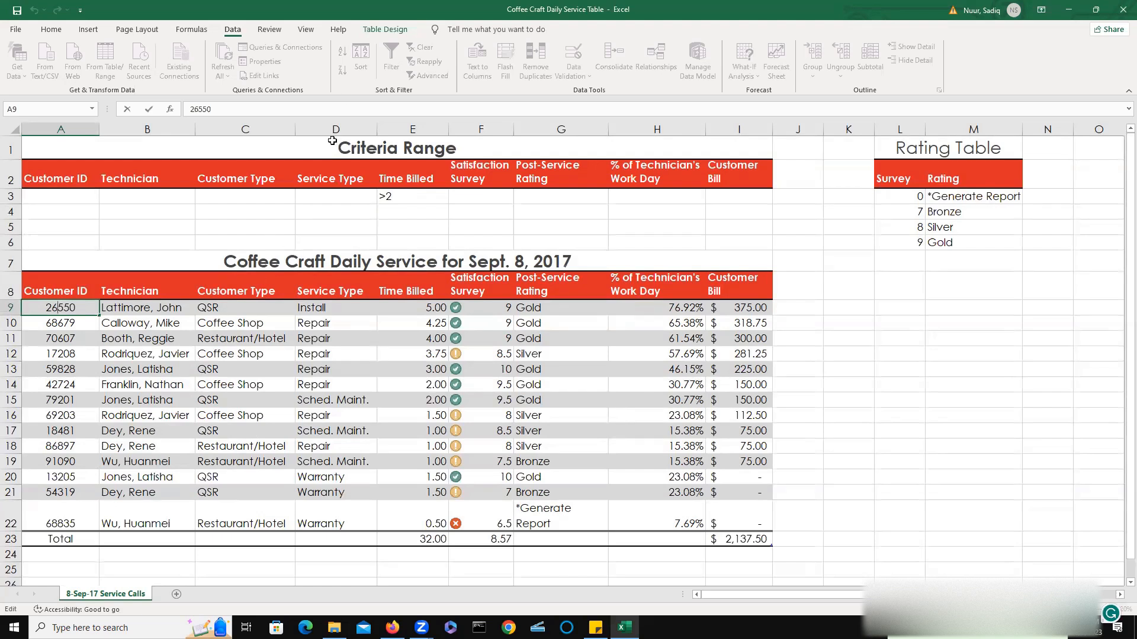
click(222, 386)
click(63, 312)
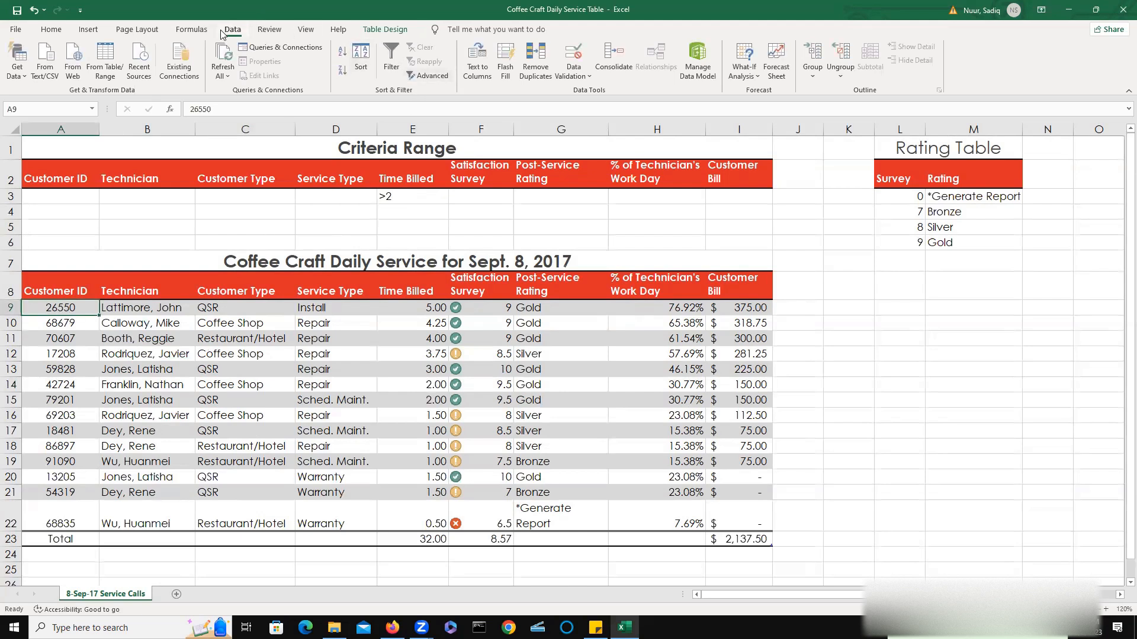
click(429, 76)
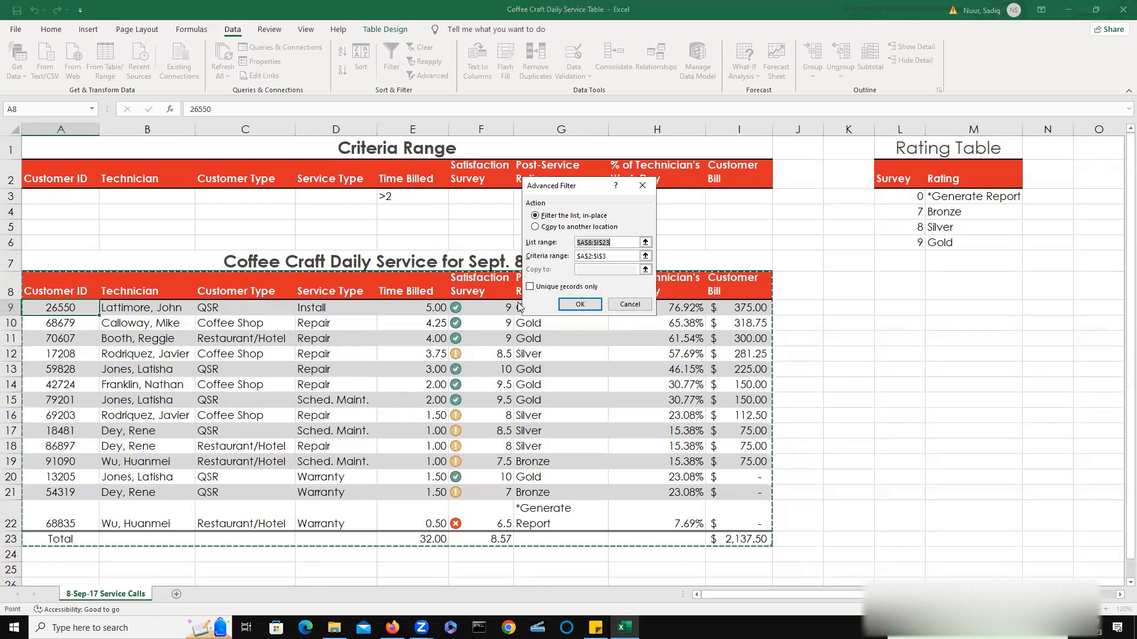
click(580, 304)
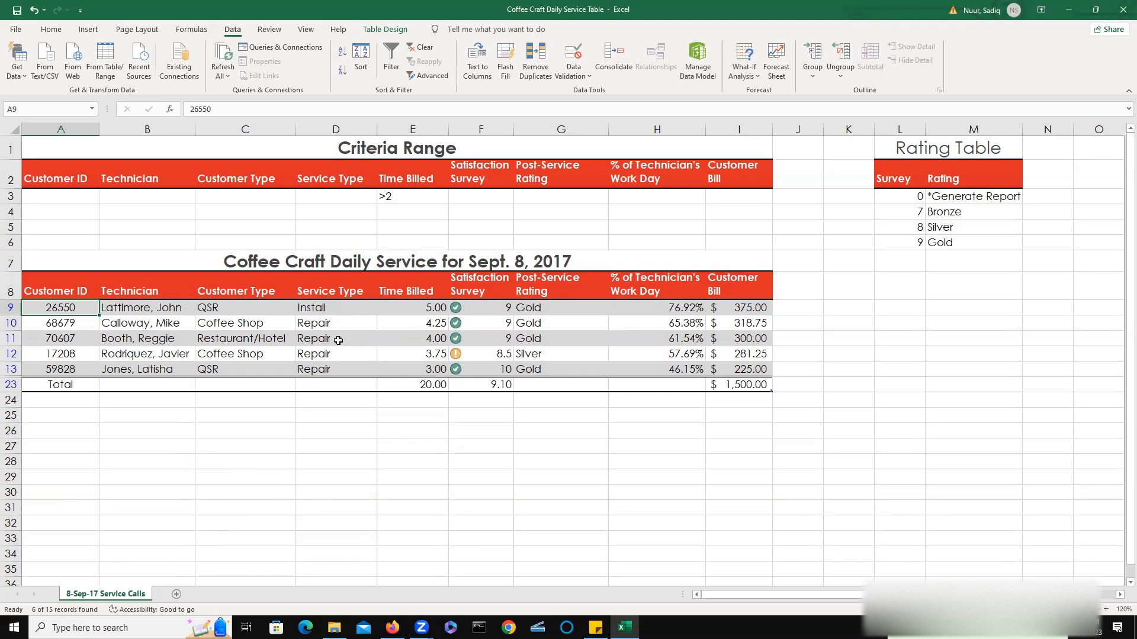
Clear the filter and enter Repair as the Service Type criterion.
click(425, 47)
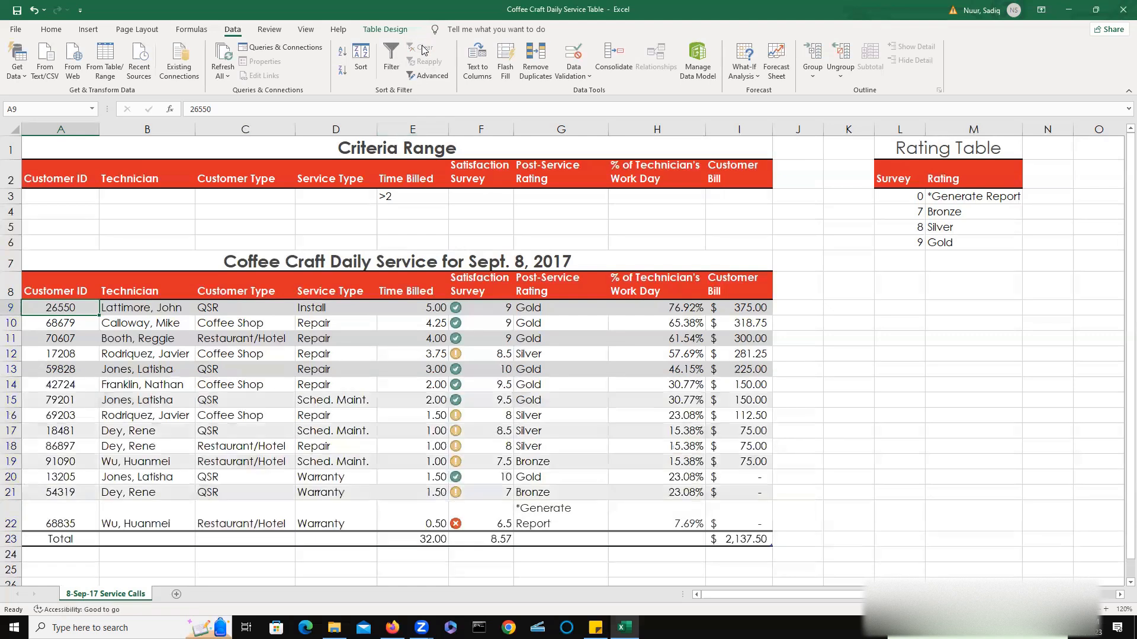
click(327, 198)
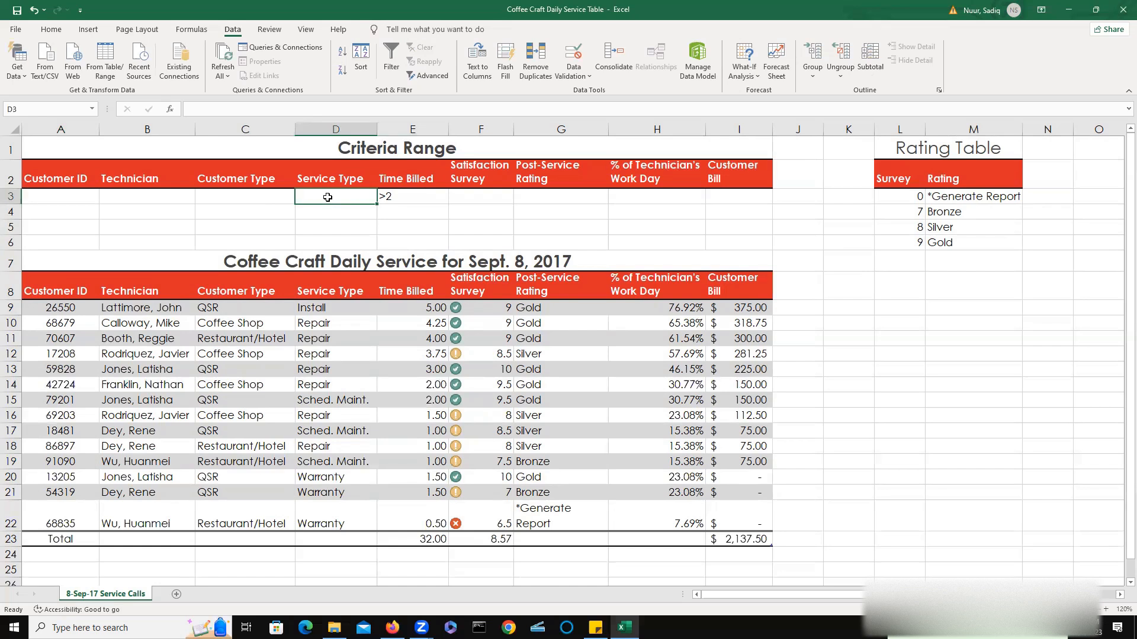
text(Repair)
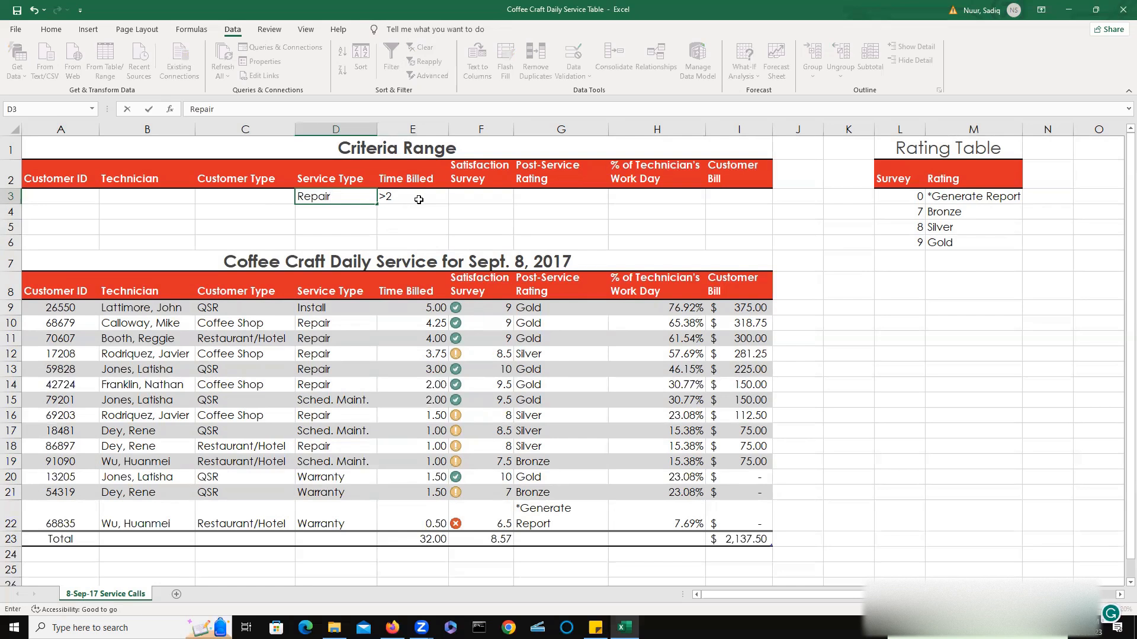
Enter >=8 as the Satisfaction Survey criterion in the criteria range.
click(480, 198)
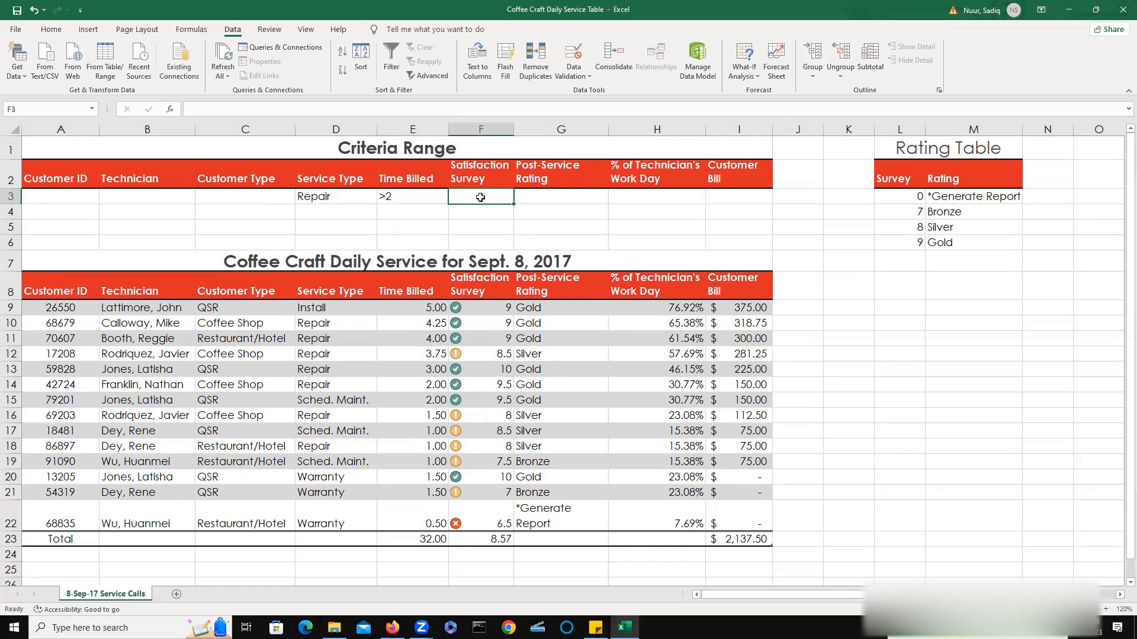
text(>)
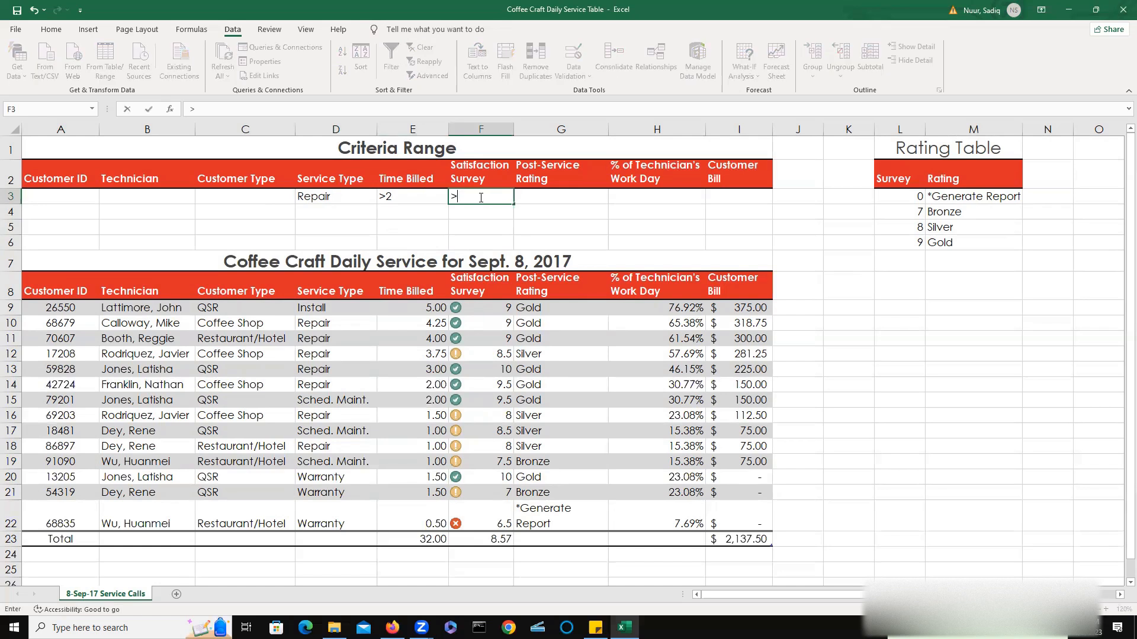
text(=8)
Run an Advanced Filter in place on the service table with the combined Service Type, Time Billed and Survey criteria.
click(67, 341)
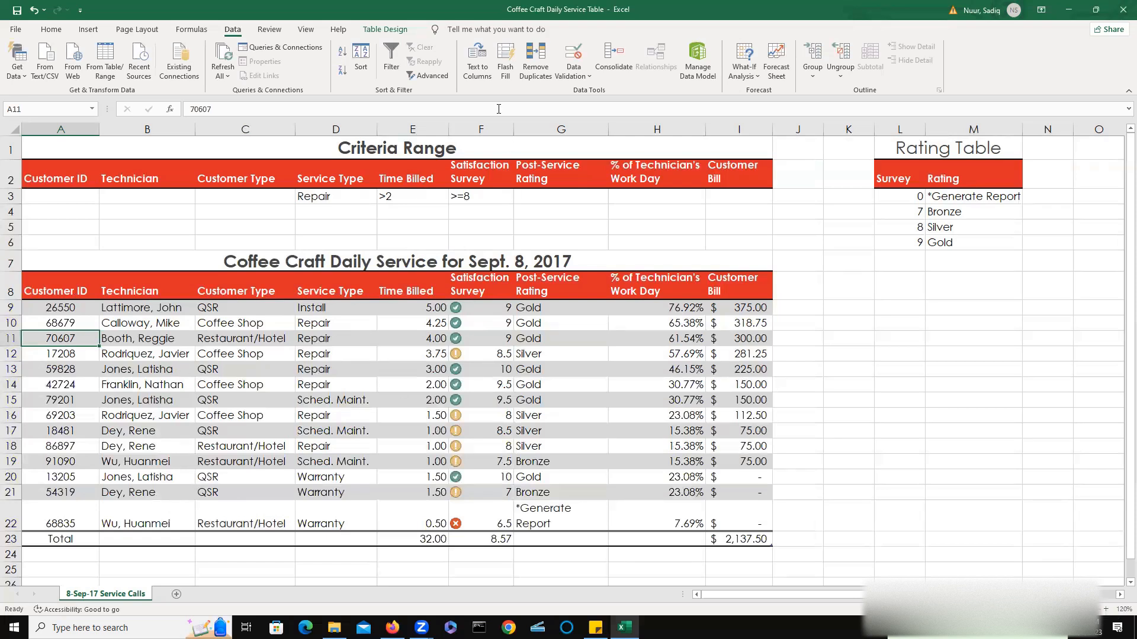
click(429, 76)
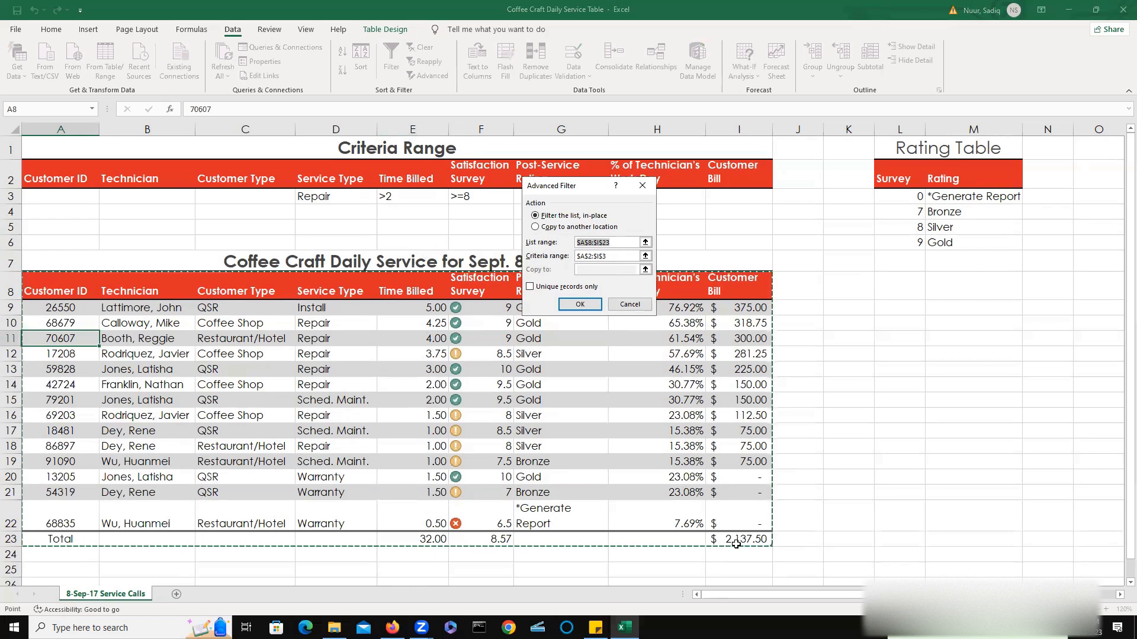
click(580, 305)
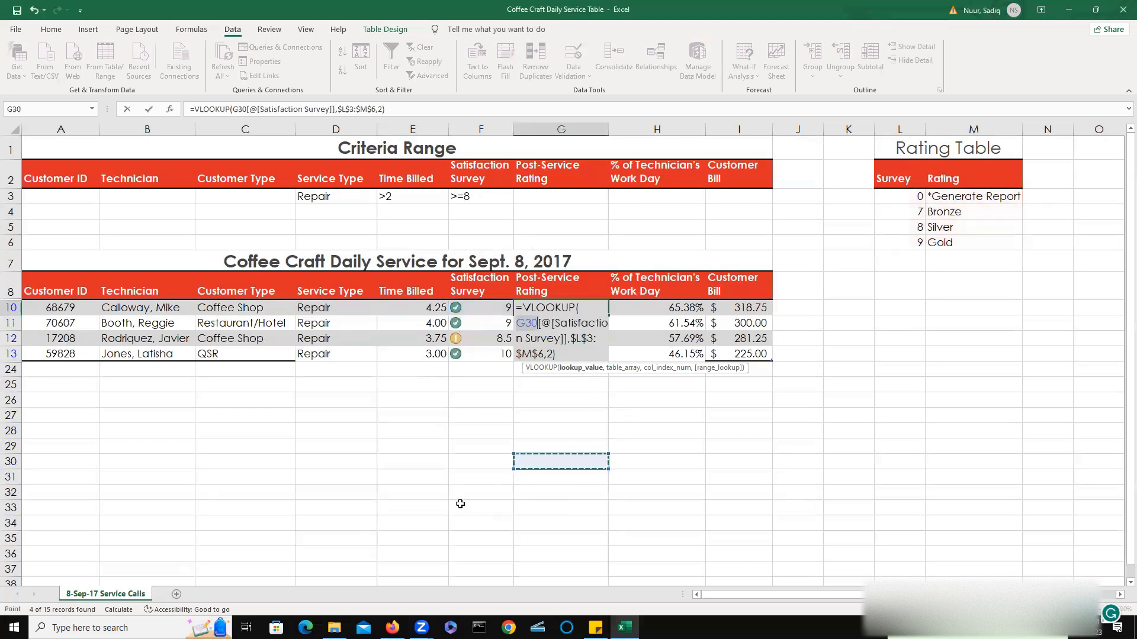
key(ctrl+Return)
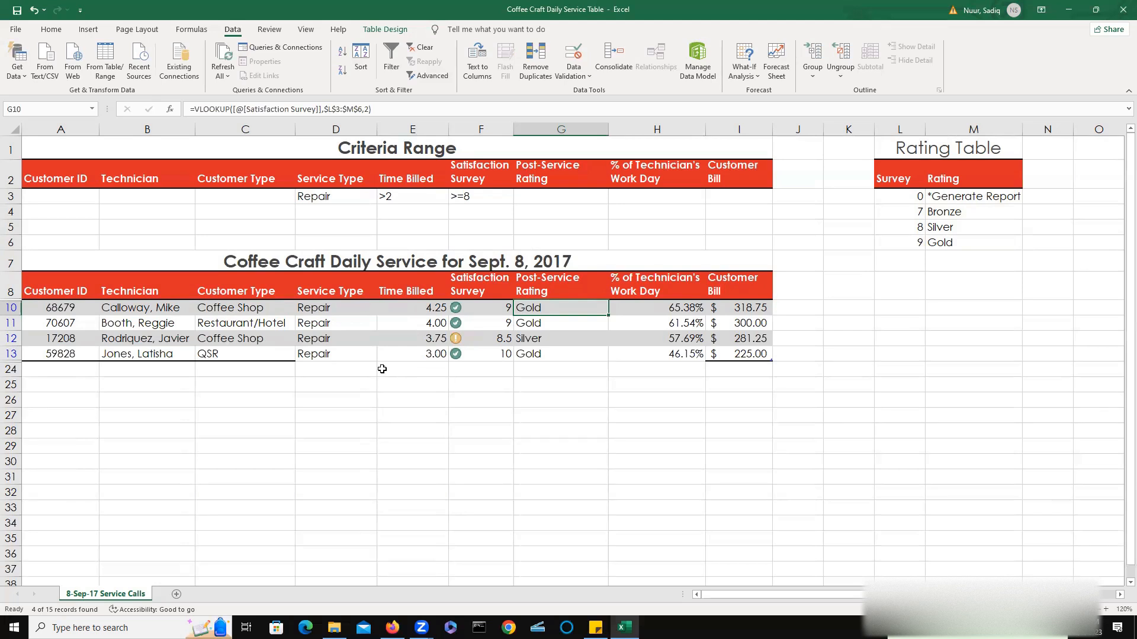
Clear the filter and copy the Criteria Range title and header rows A1:I2 to cell A25.
click(425, 51)
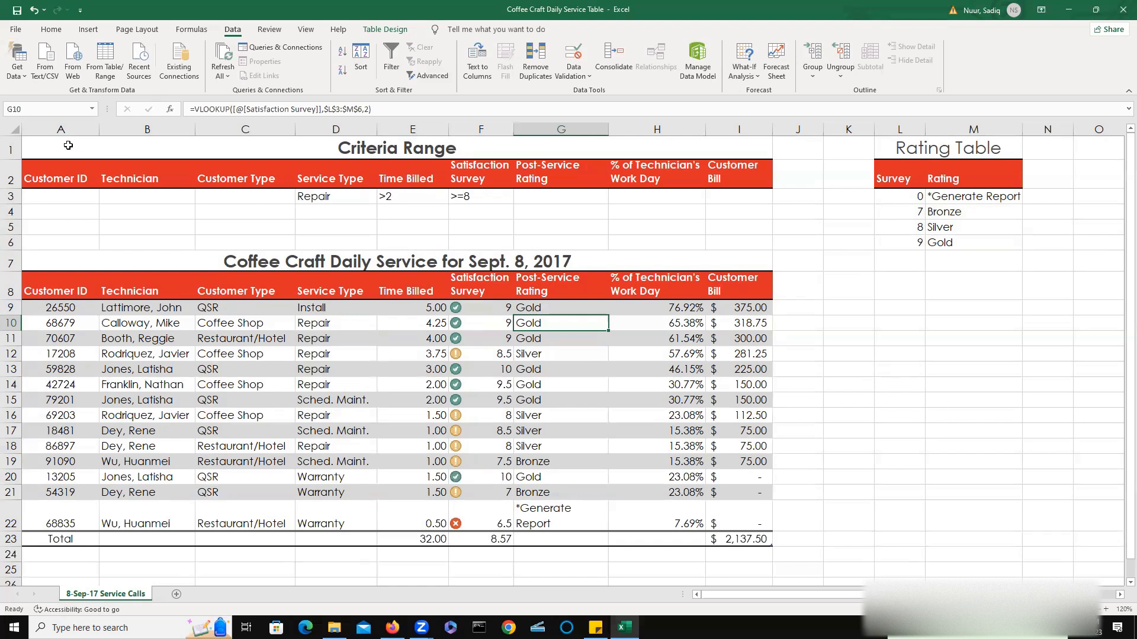
drag(83, 149, 735, 182)
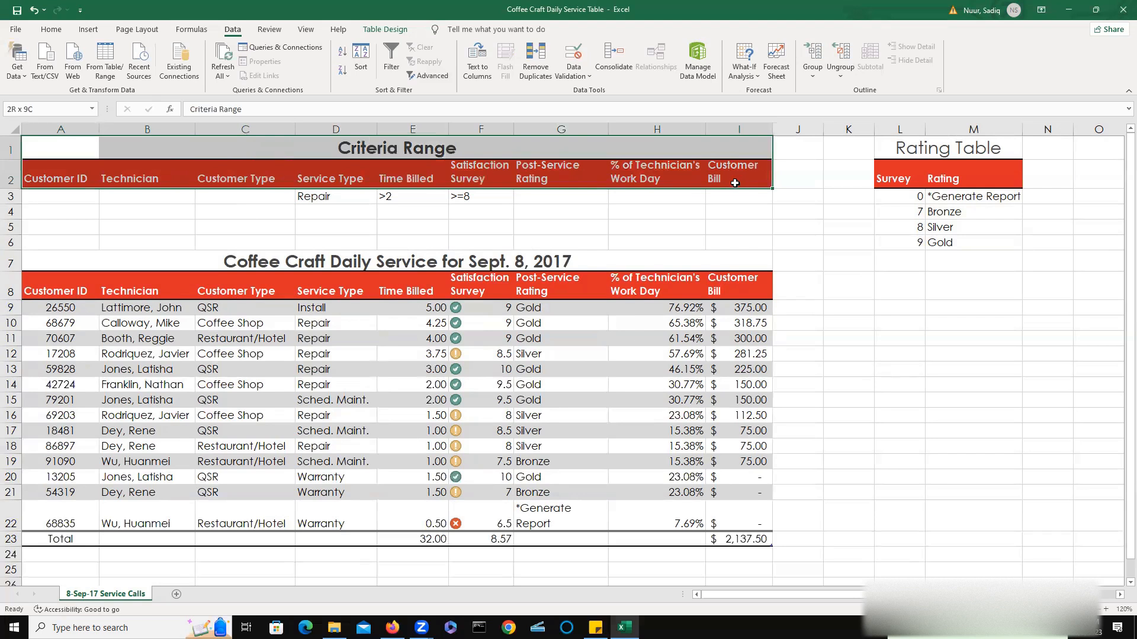
click(51, 30)
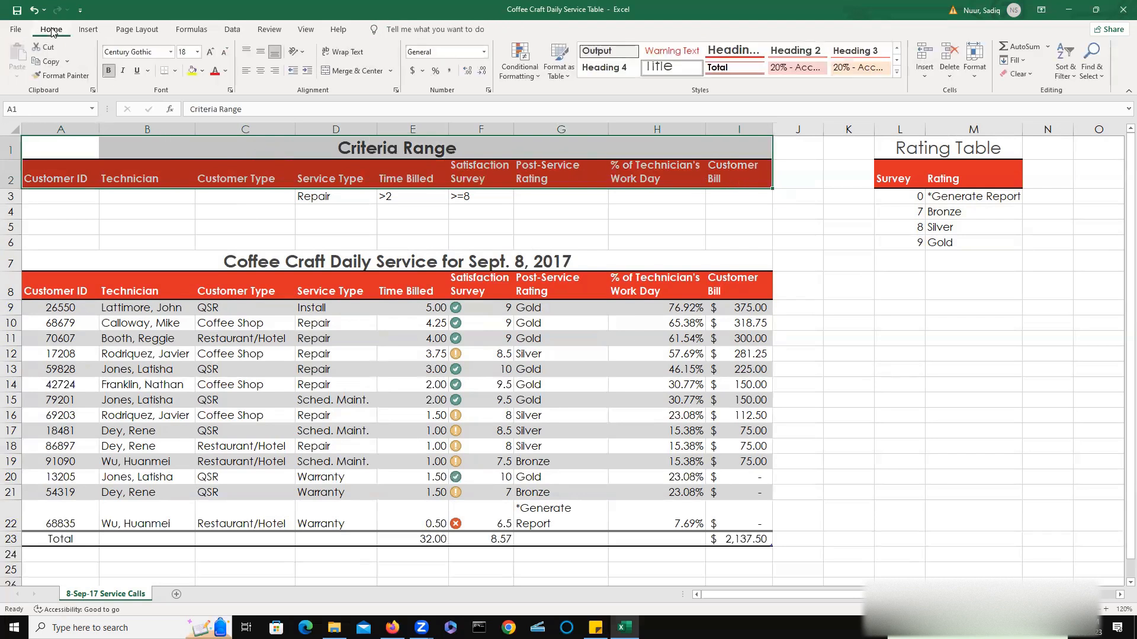
click(47, 61)
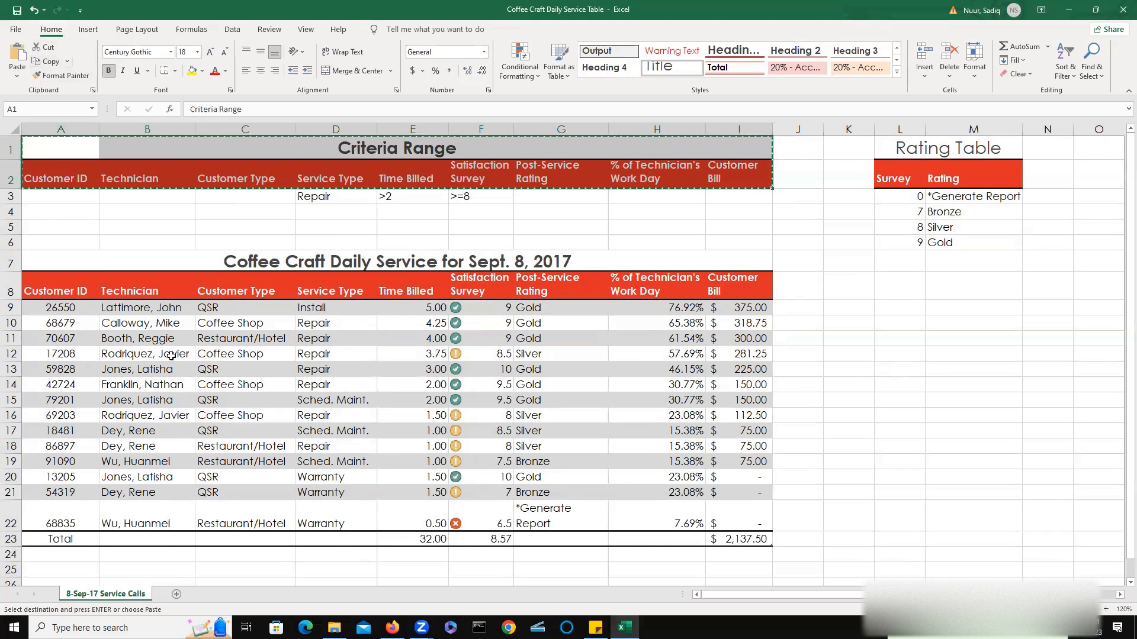
scroll(171, 356, down, 3)
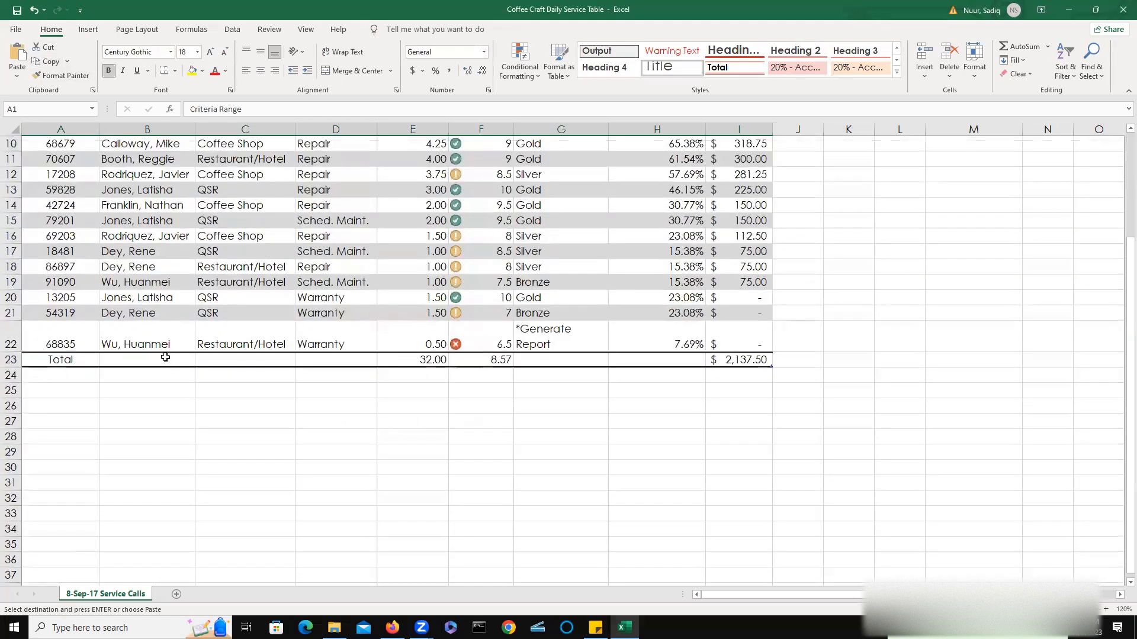
click(45, 394)
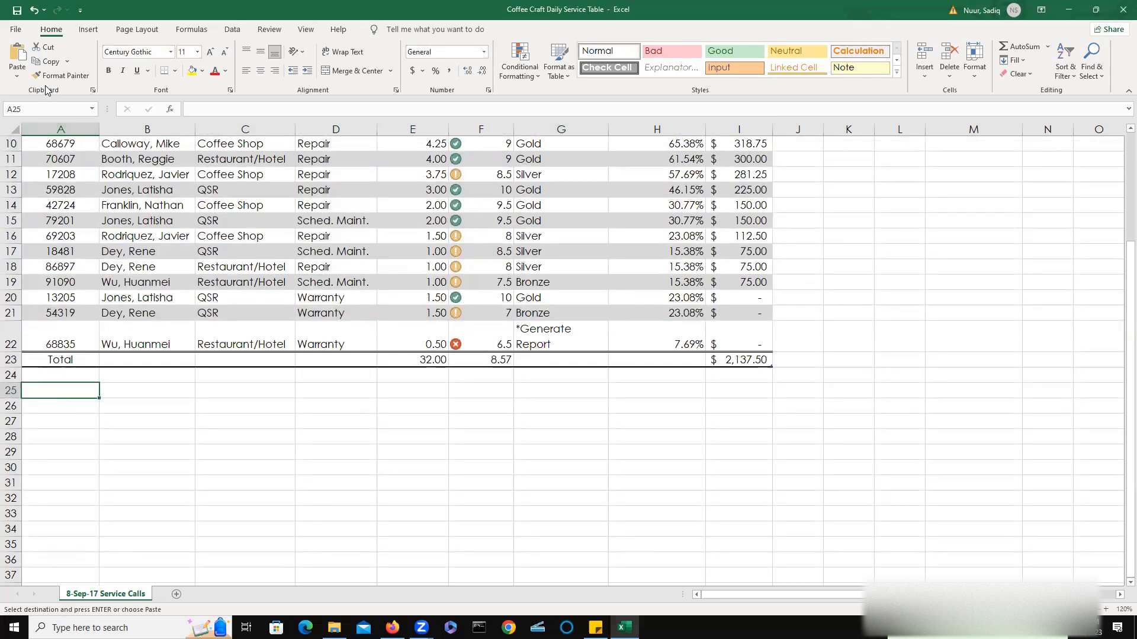
click(16, 58)
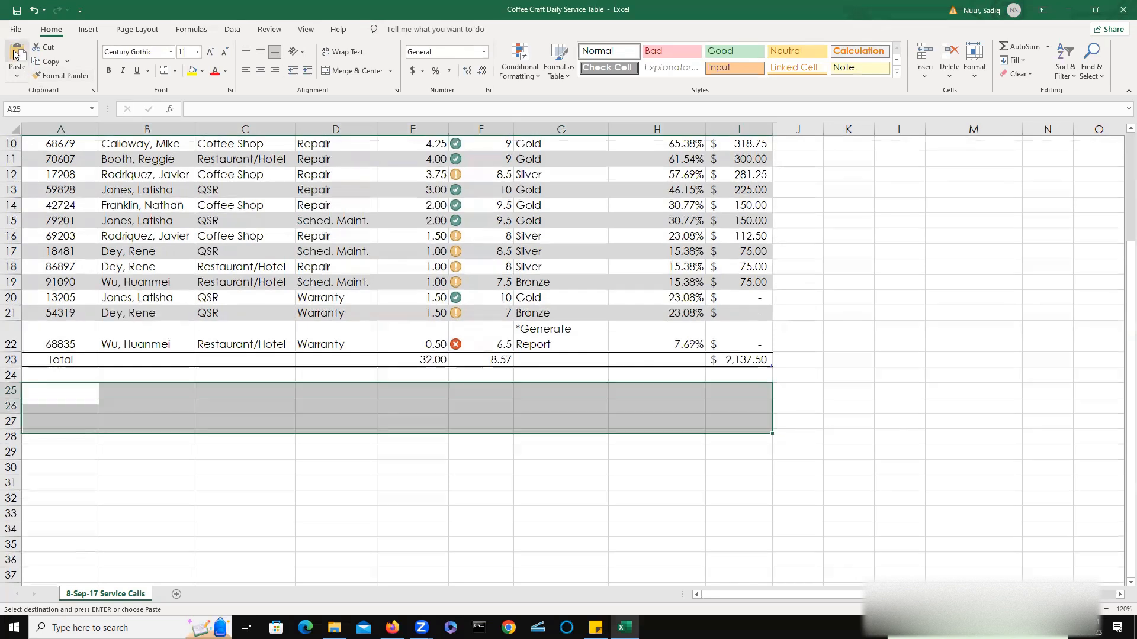
click(114, 498)
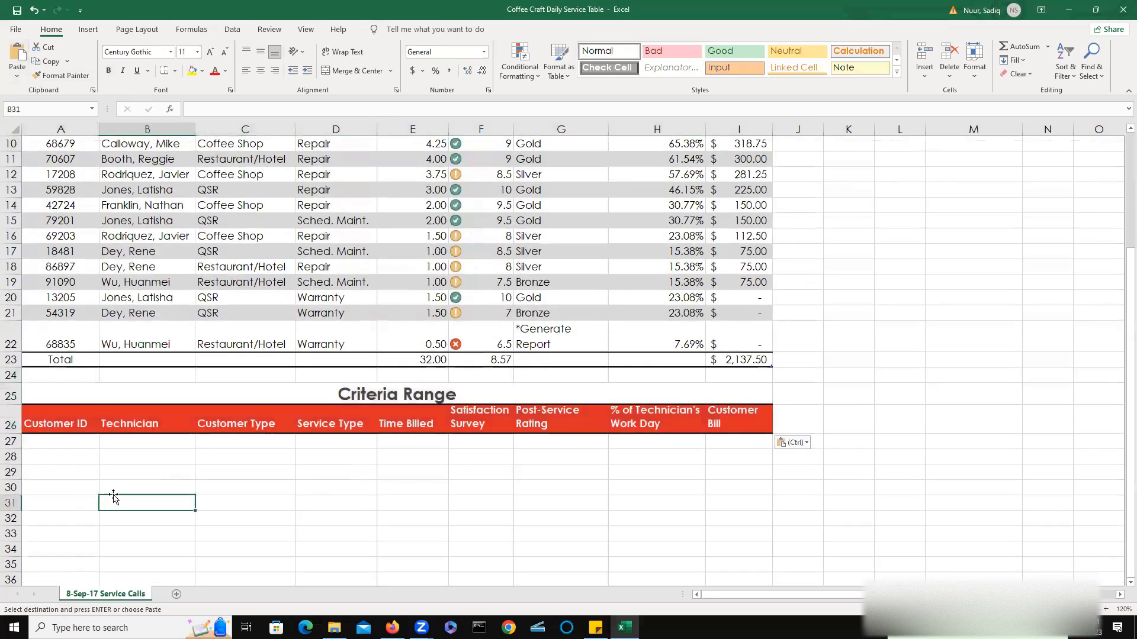
Rename the copied title in A25 to Extract Range.
double_click(52, 396)
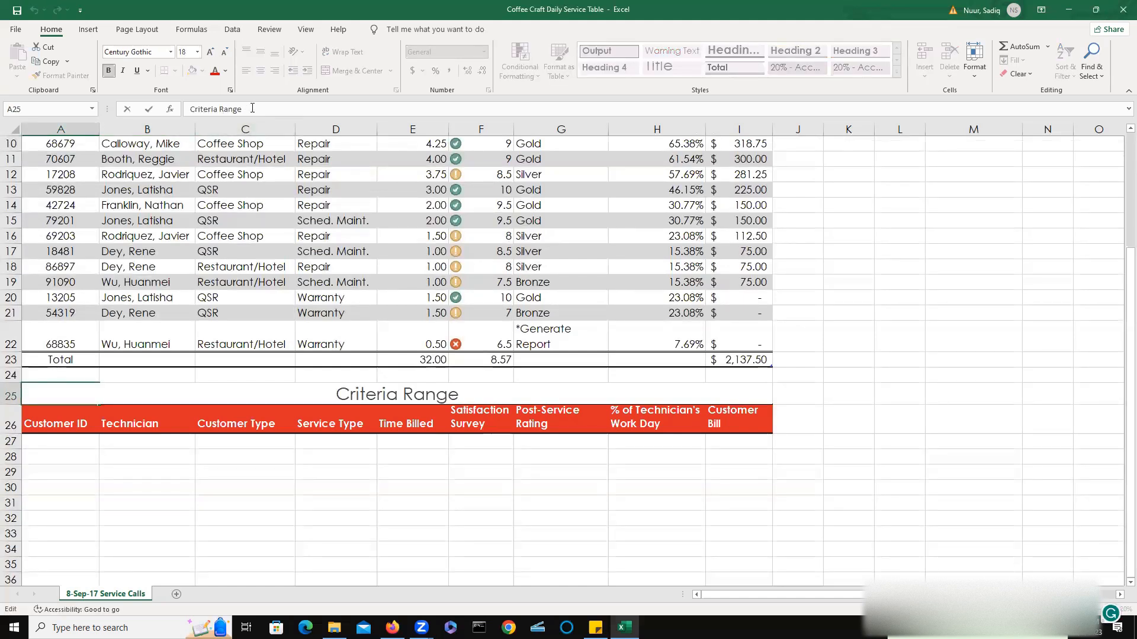
click(201, 108)
drag(201, 108, 190, 108)
text(Extr)
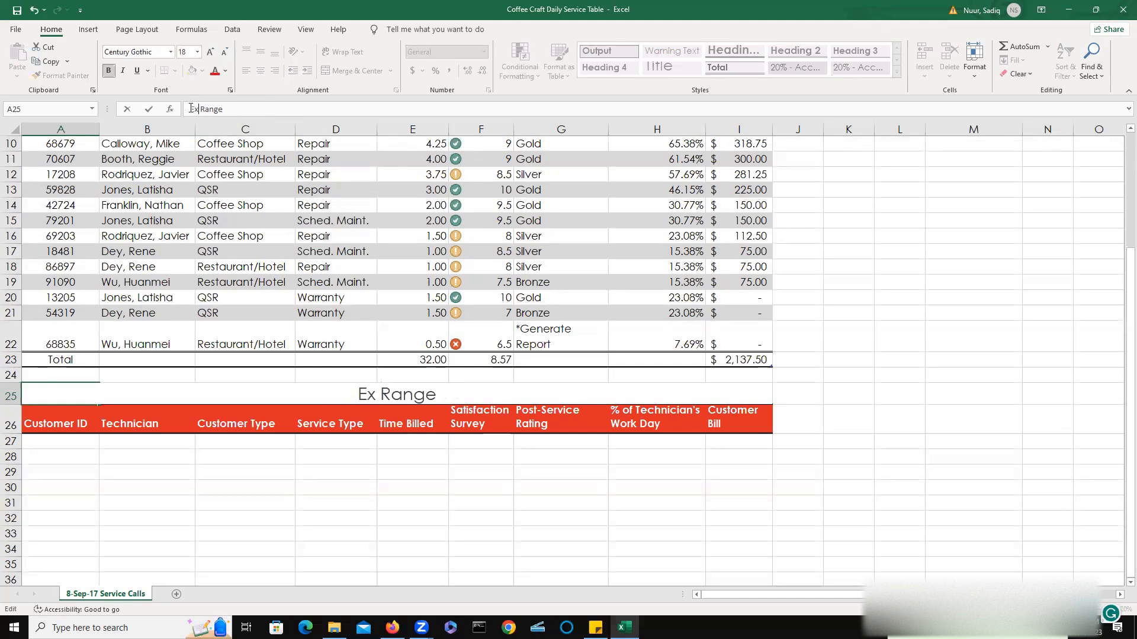
text(act)
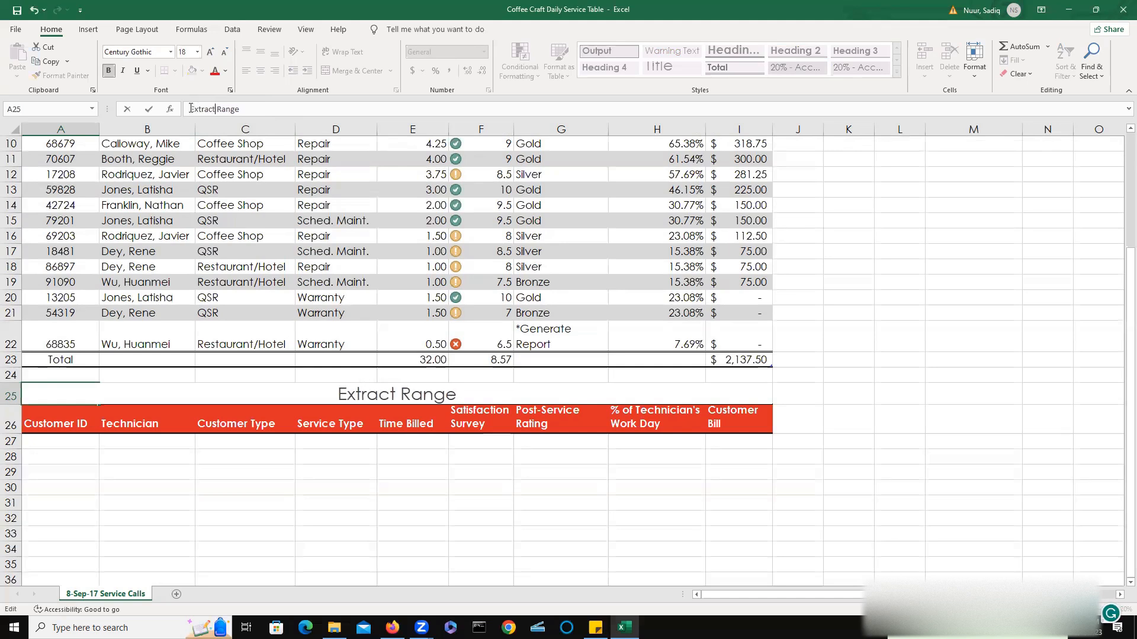
key(Return)
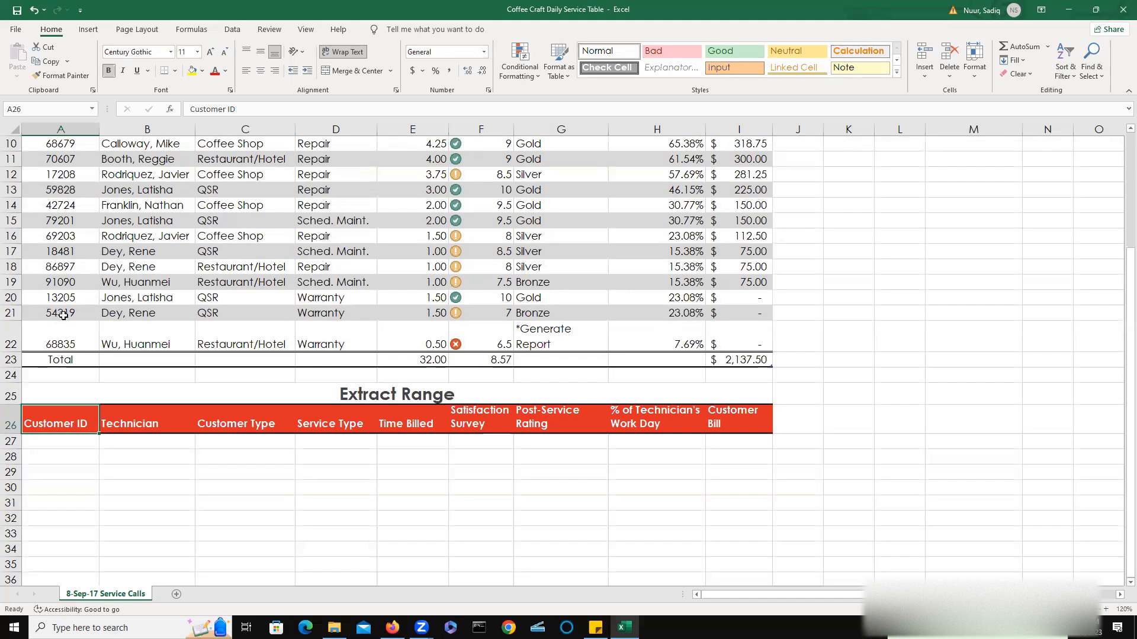
Select the area from the row 26 headers down through row 45 and name it Extract.
click(59, 455)
click(51, 422)
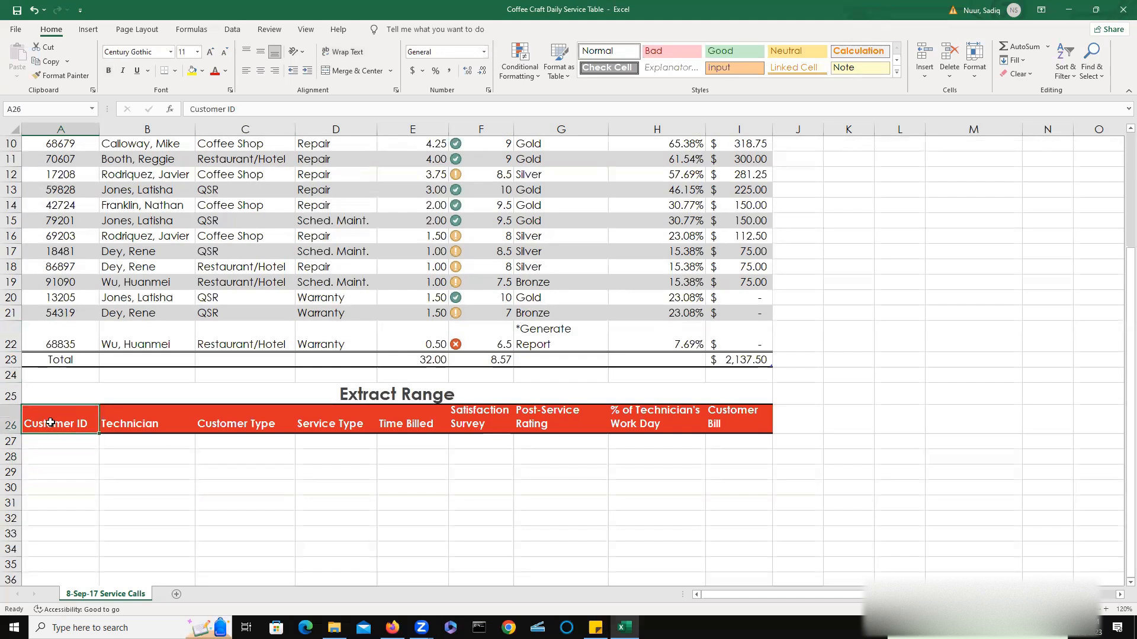
drag(53, 427, 721, 578)
scroll(580, 528, down, 1)
scroll(581, 528, up, 1)
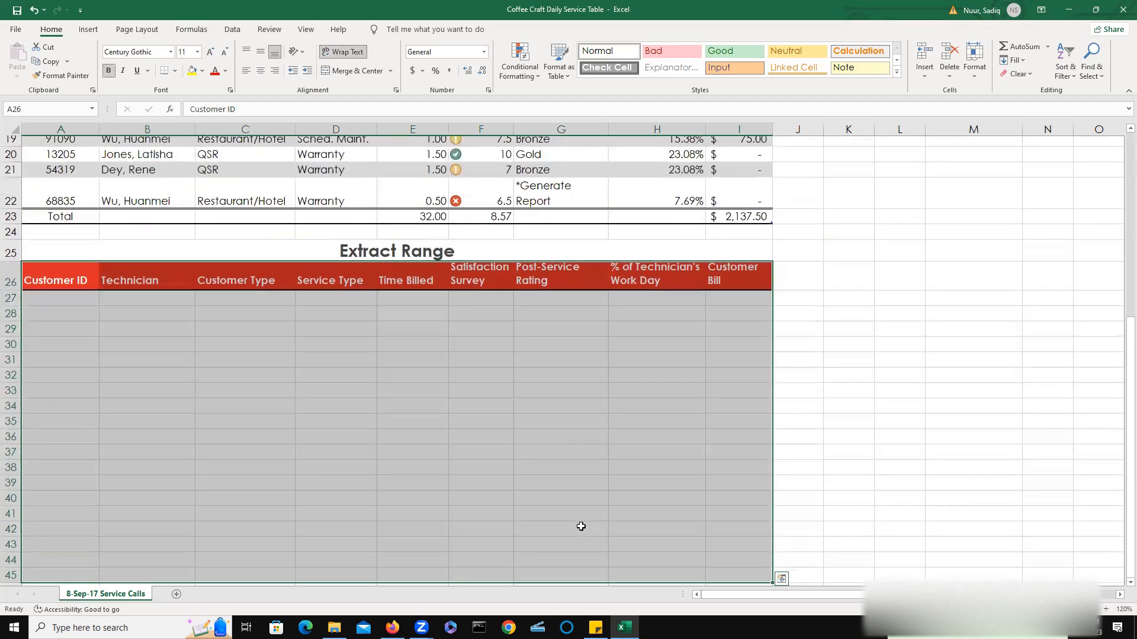
click(30, 109)
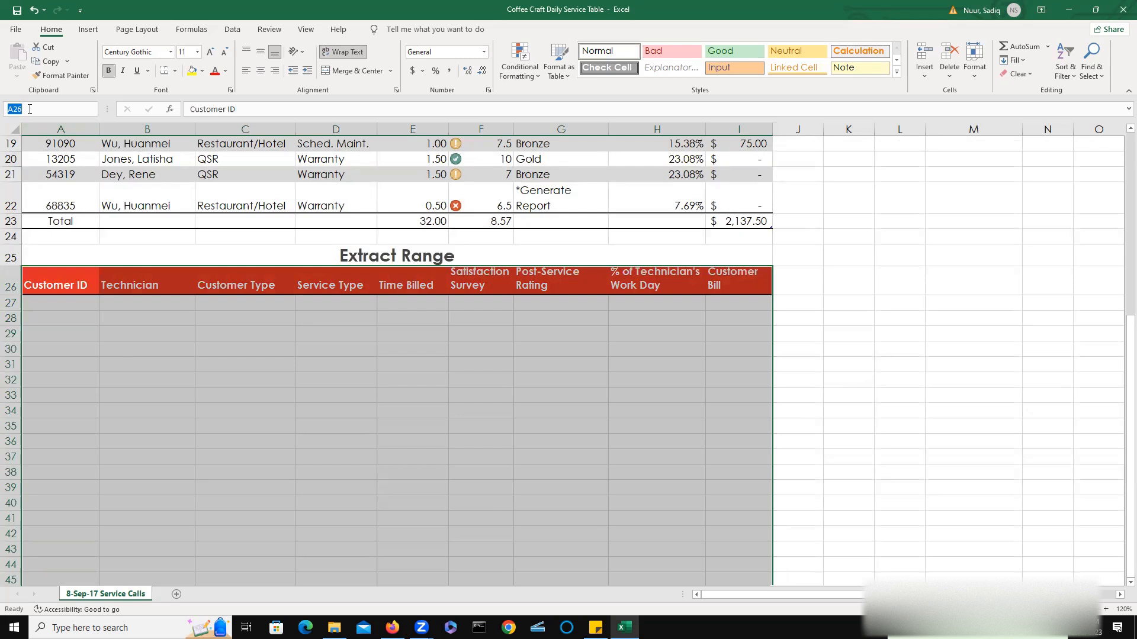
text(E)
key(Return)
Run an Advanced Filter on the service table that copies the matching records to the Extract range.
click(802, 409)
scroll(476, 500, up, 3)
scroll(475, 500, up, 2)
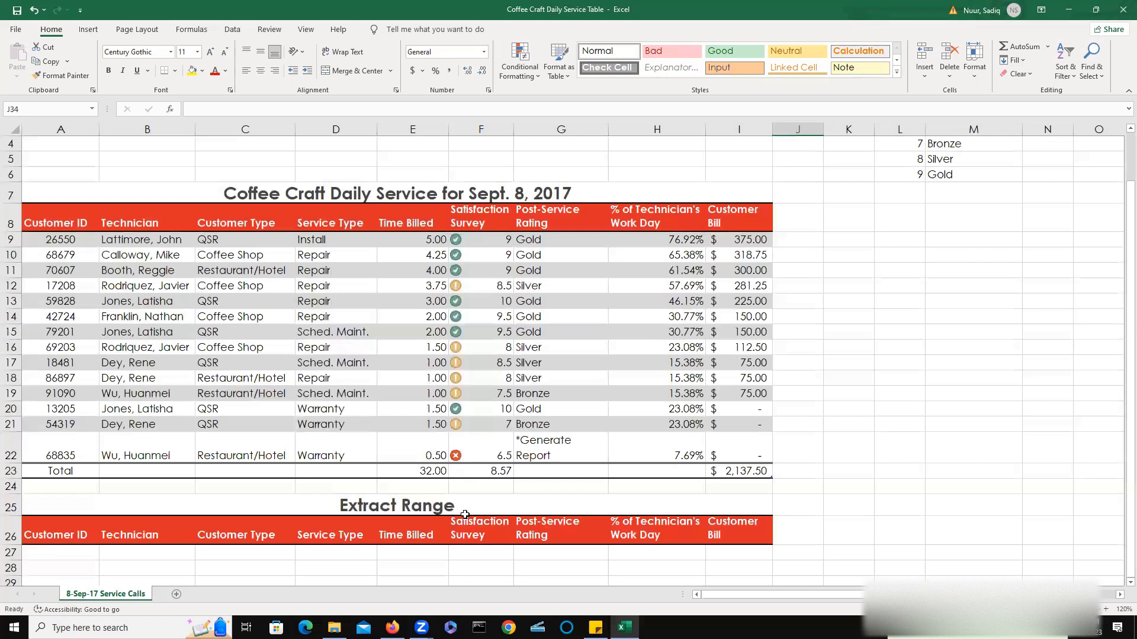
scroll(465, 514, up, 1)
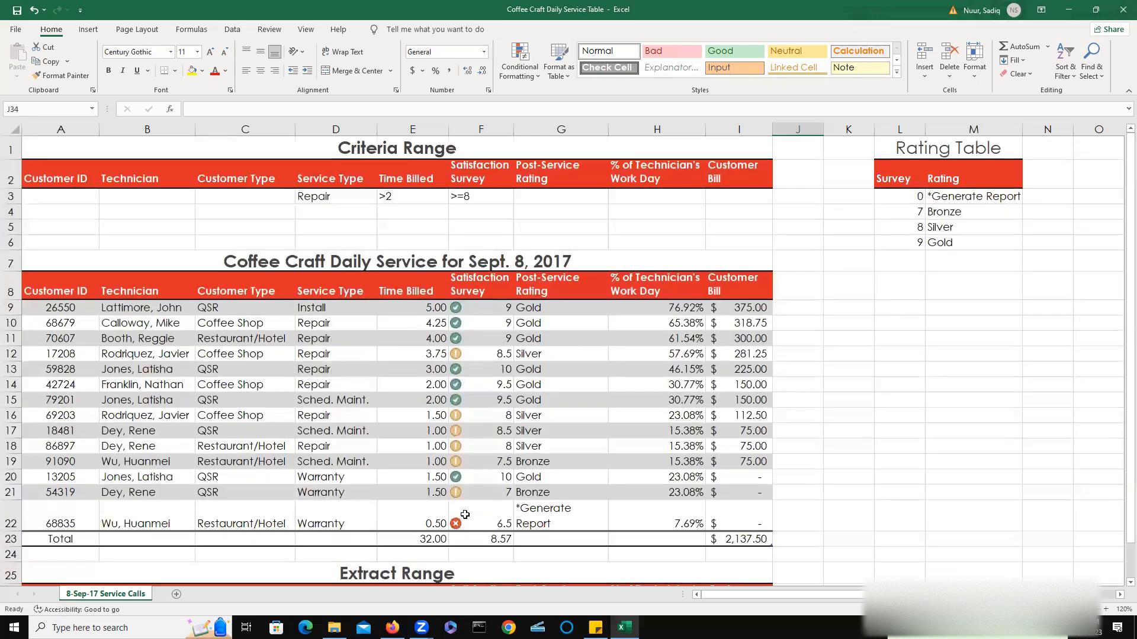
click(50, 312)
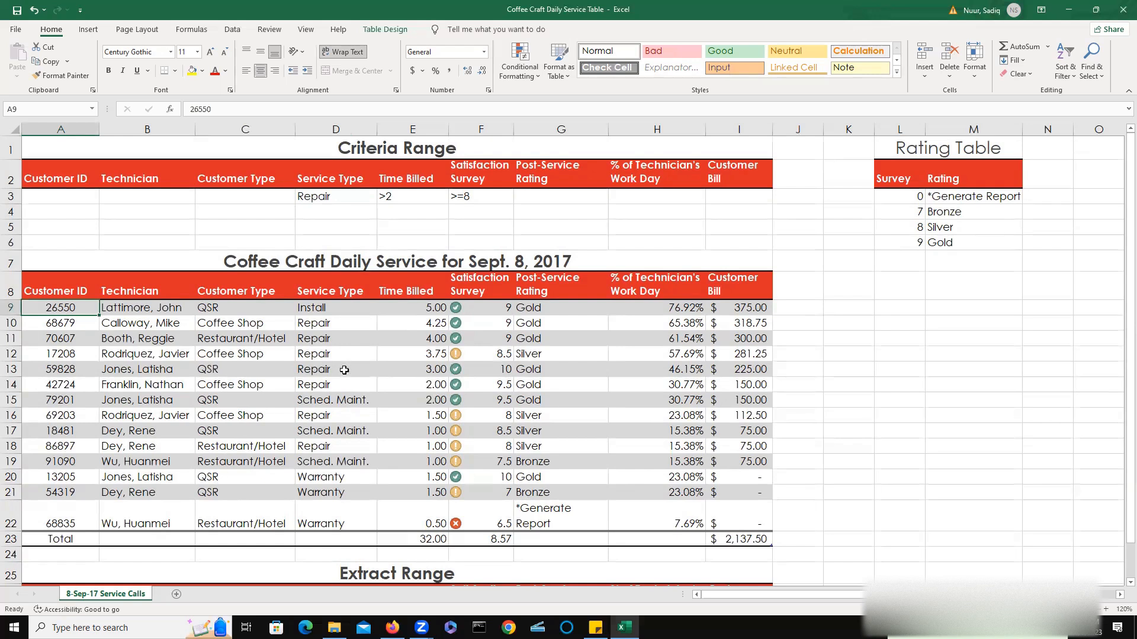
click(233, 32)
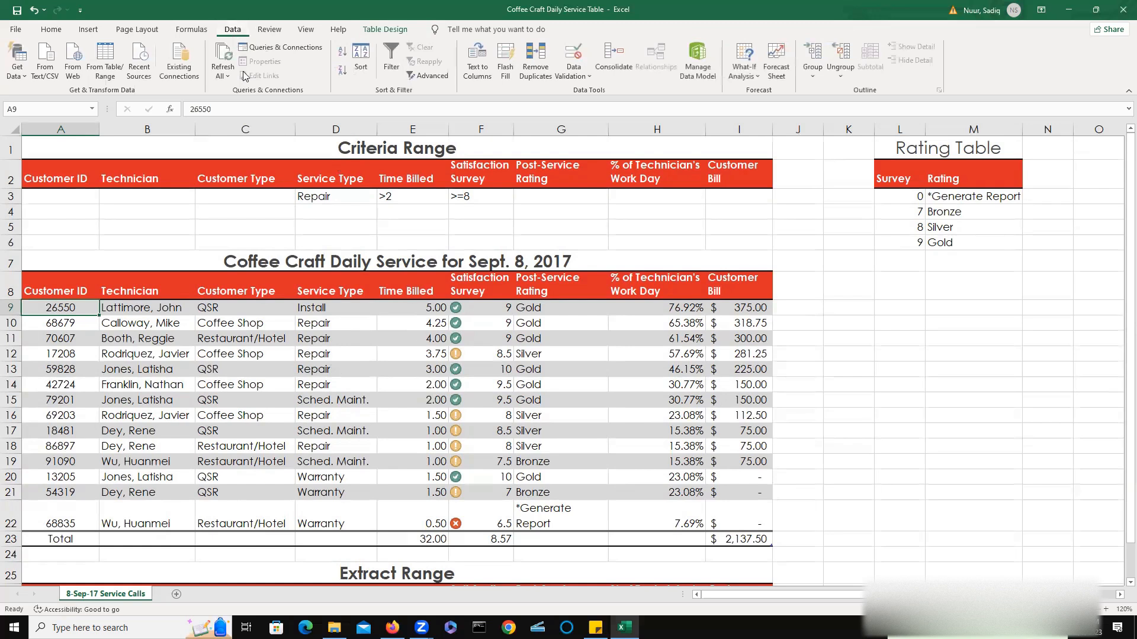
click(439, 76)
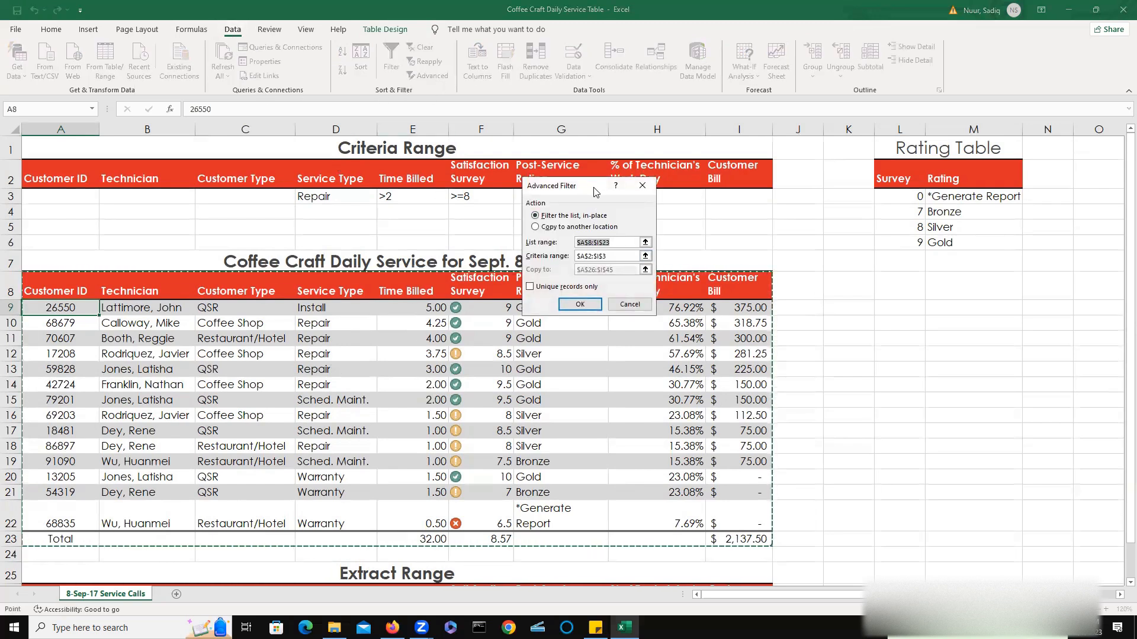
drag(596, 192, 861, 281)
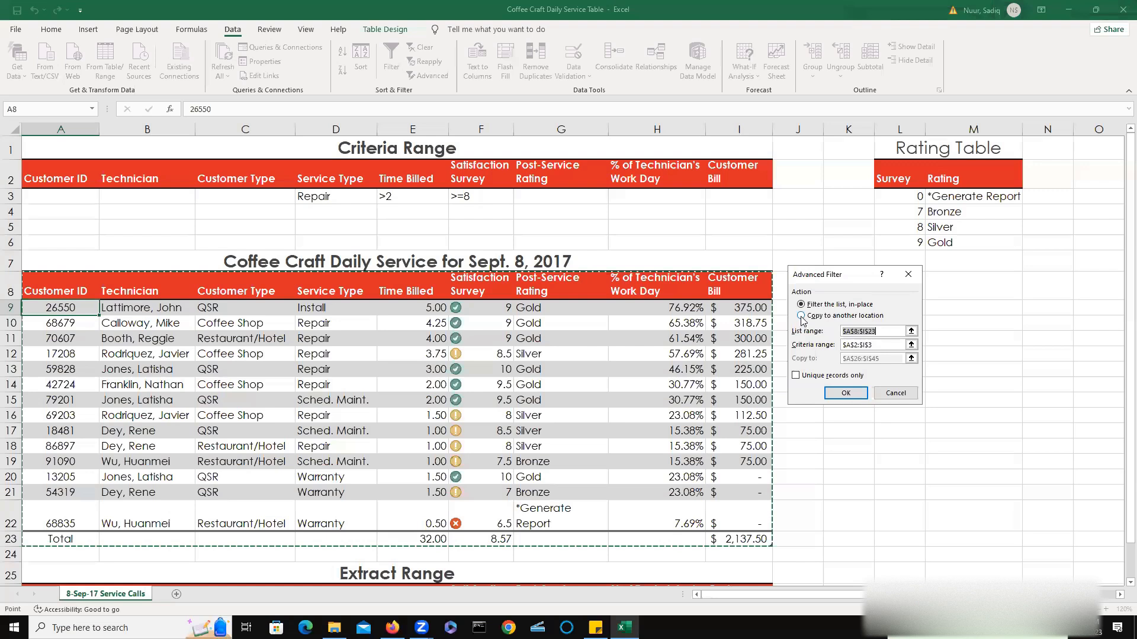
click(801, 316)
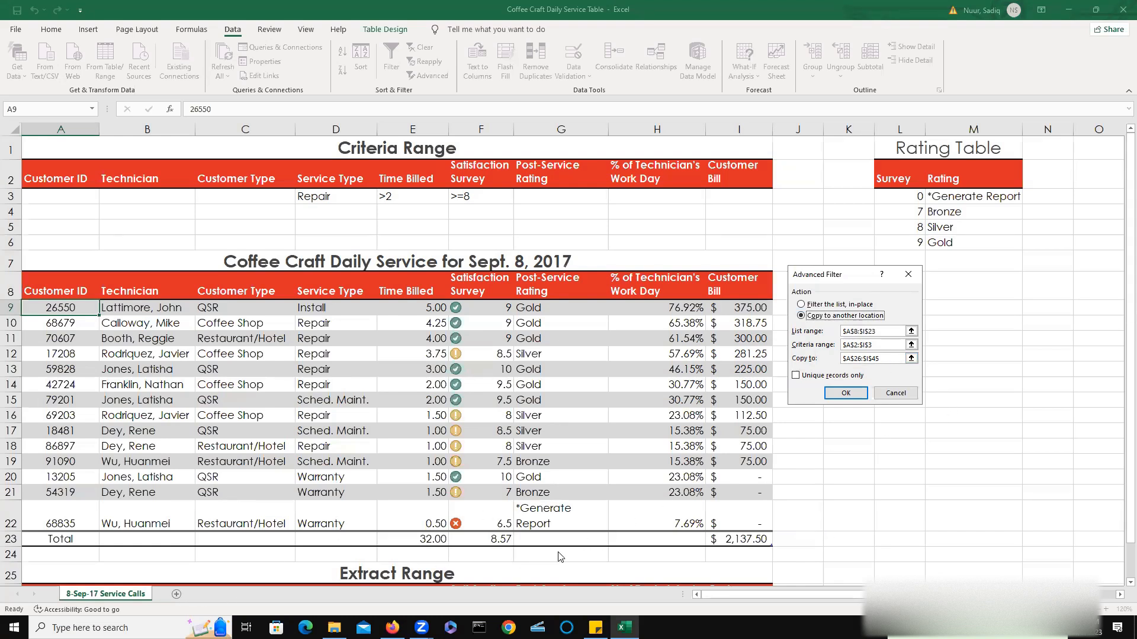
click(845, 393)
scroll(912, 460, down, 3)
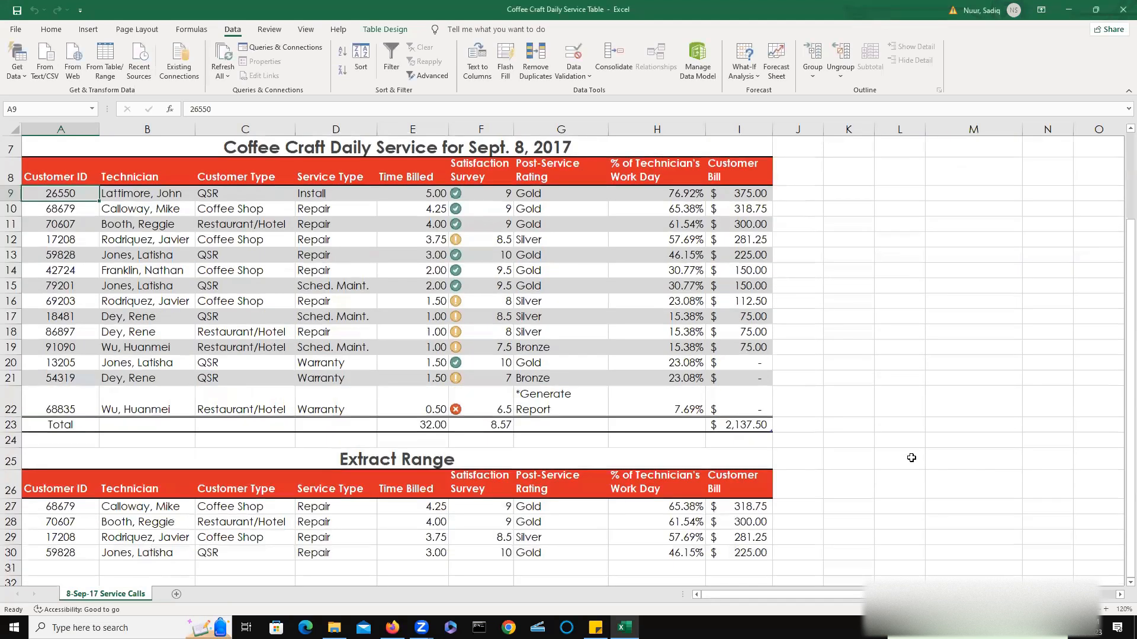
scroll(908, 464, up, 1)
drag(351, 233, 444, 306)
drag(410, 227, 342, 314)
mouse_move(384, 204)
mouse_down()
mouse_move(289, 319)
mouse_move(393, 358)
mouse_move(427, 197)
mouse_move(337, 194)
mouse_up()
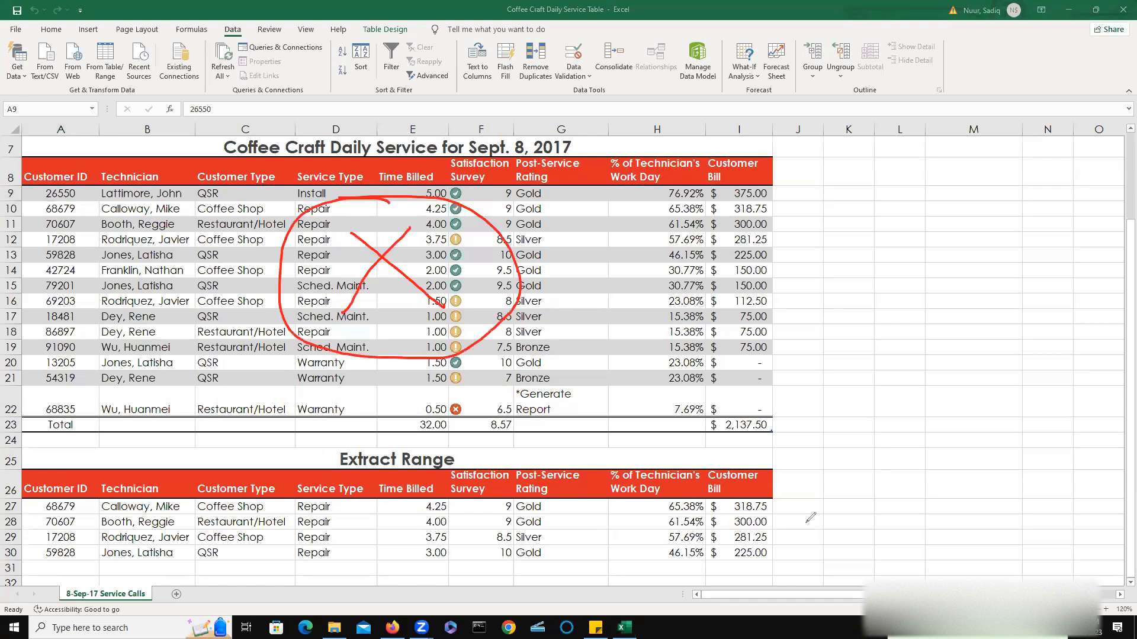
mouse_move(842, 527)
mouse_down()
mouse_move(776, 540)
mouse_move(753, 559)
mouse_move(777, 567)
mouse_move(848, 519)
mouse_move(858, 540)
mouse_up()
mouse_move(888, 488)
mouse_down()
mouse_move(904, 495)
mouse_move(937, 478)
mouse_up()
mouse_move(930, 456)
mouse_down()
mouse_move(935, 494)
mouse_move(964, 464)
mouse_up()
mouse_move(946, 526)
mouse_down()
mouse_move(960, 553)
mouse_move(956, 534)
mouse_move(1009, 531)
mouse_up()
mouse_move(1008, 488)
mouse_down()
mouse_move(1004, 531)
mouse_move(1033, 511)
mouse_up()
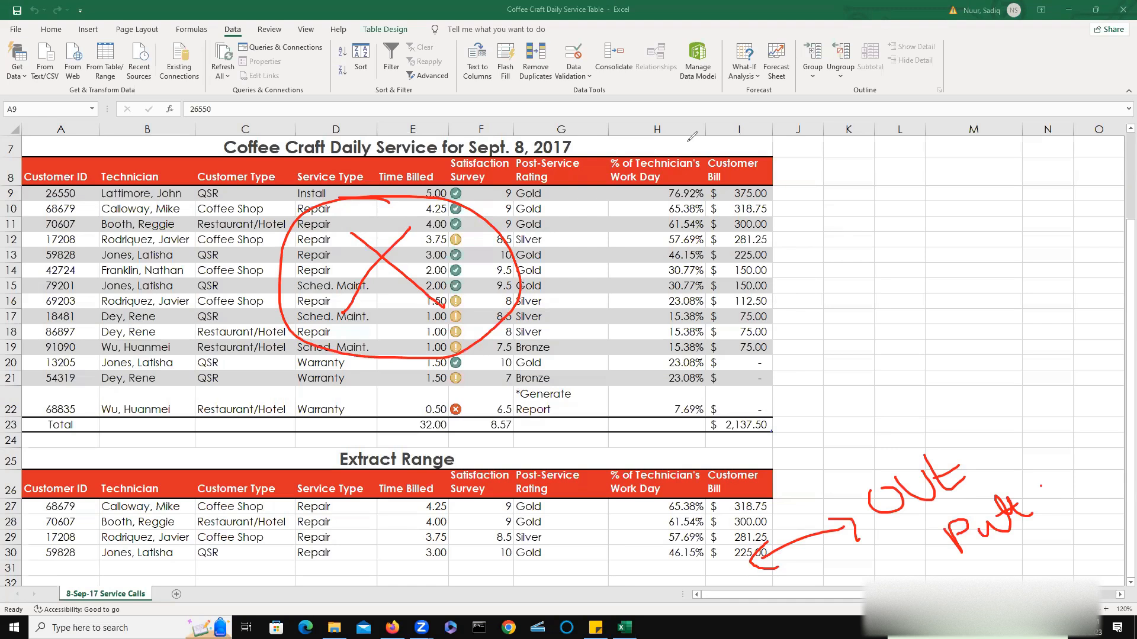
key(e)
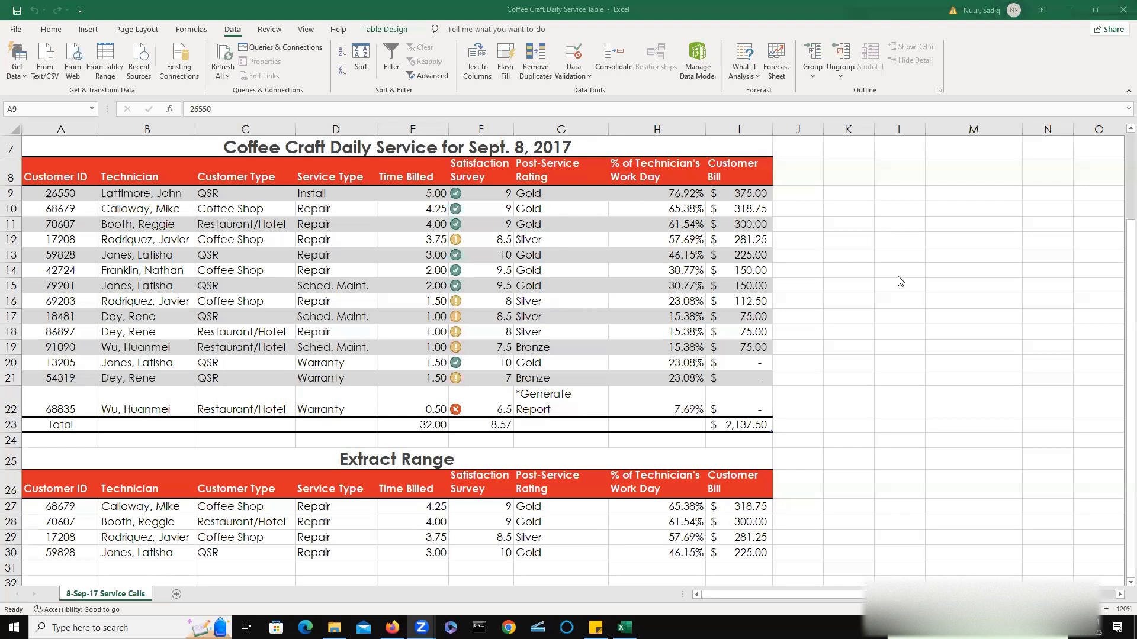
scroll(899, 280, up, 2)
scroll(900, 280, down, 3)
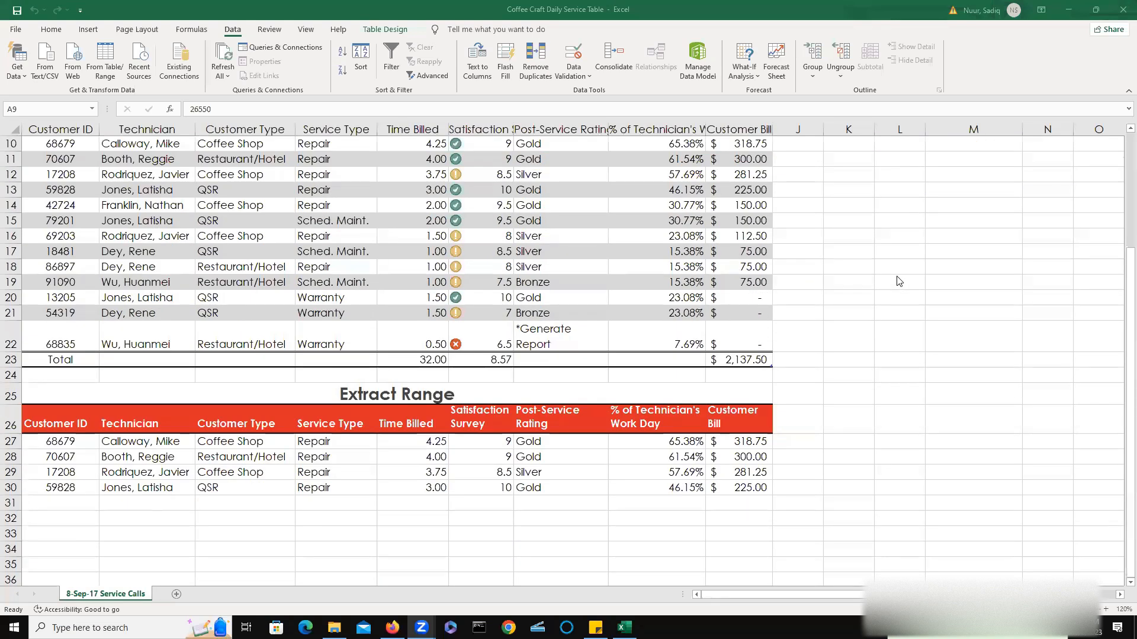
scroll(899, 281, up, 2)
scroll(899, 281, up, 1)
scroll(899, 281, up, 1)
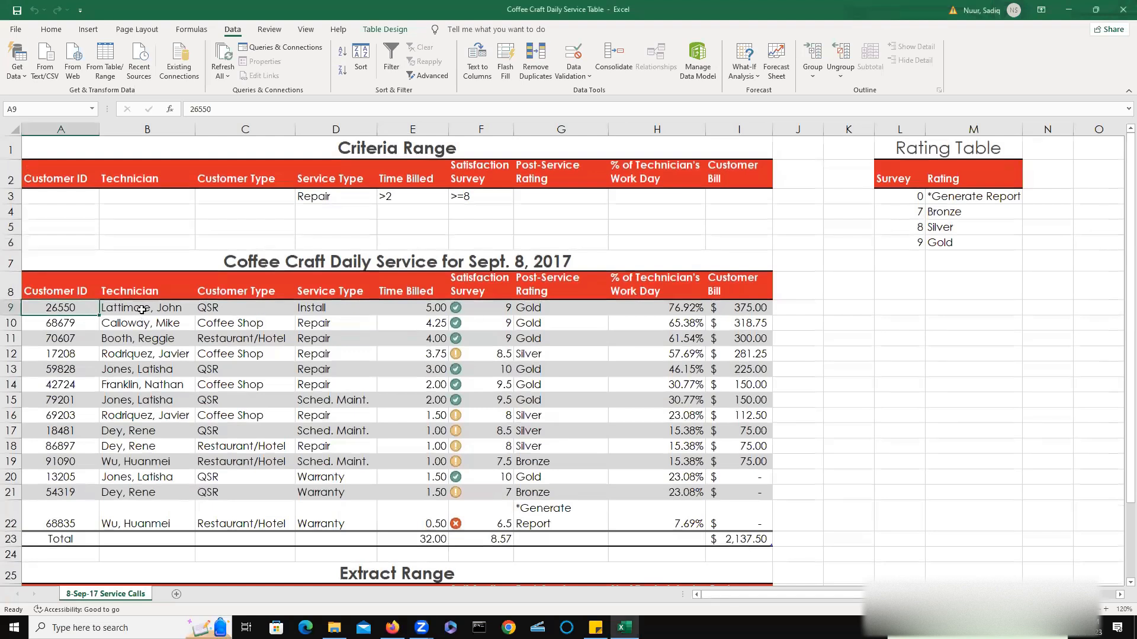
Clear the Time Billed and Survey criteria and change the Service Type criterion to Warranty.
click(142, 308)
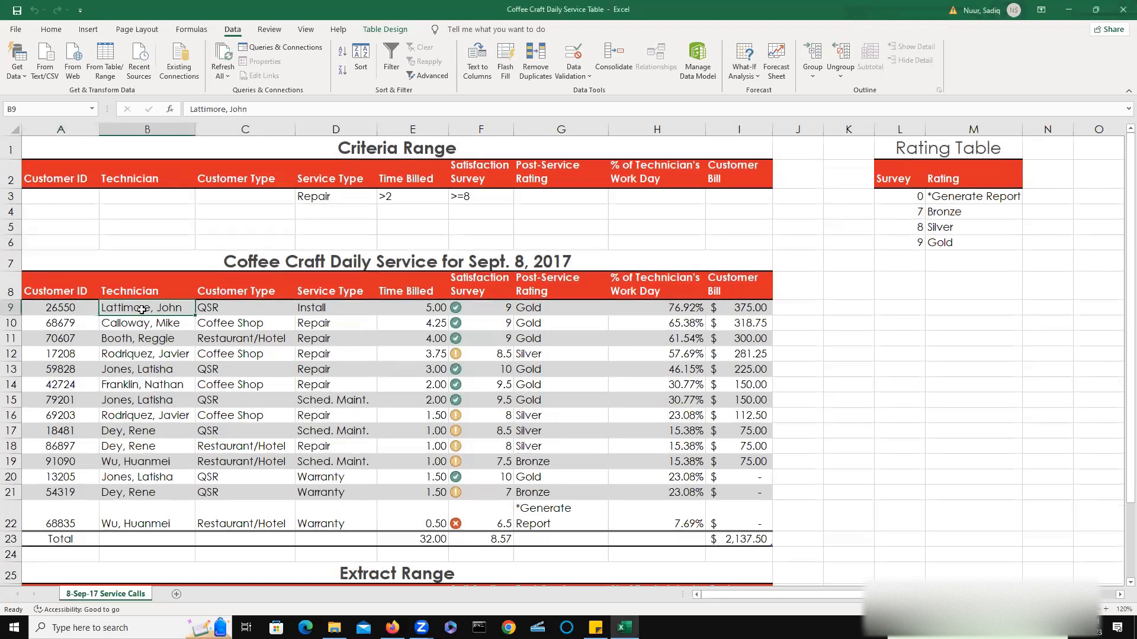
double_click(402, 199)
key(BackSpace)
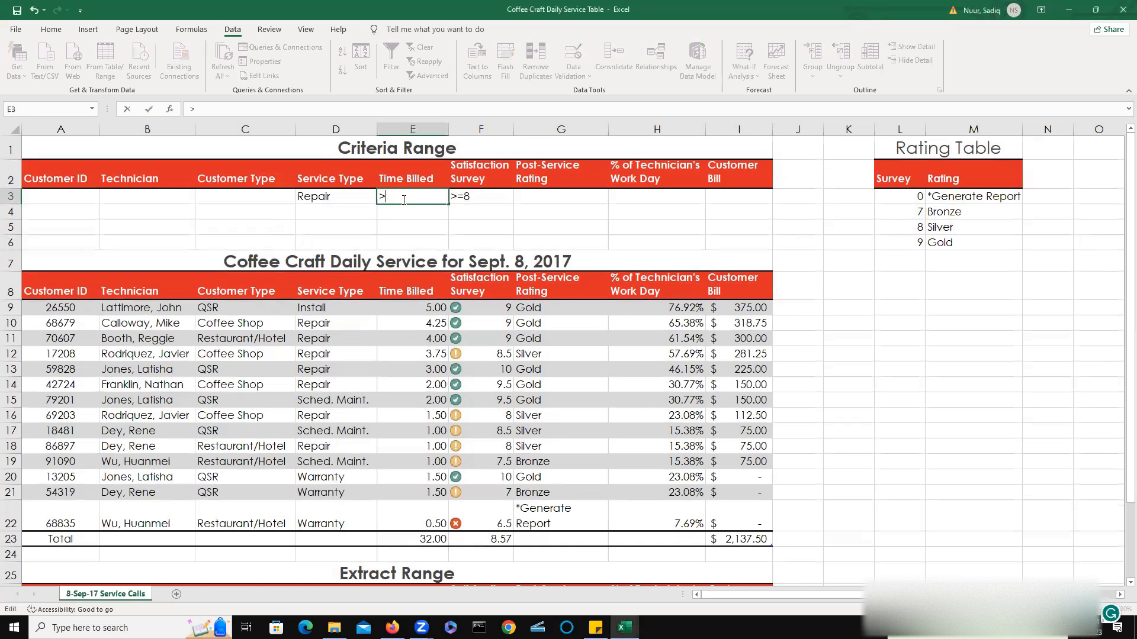
click(480, 198)
key(BackSpace)
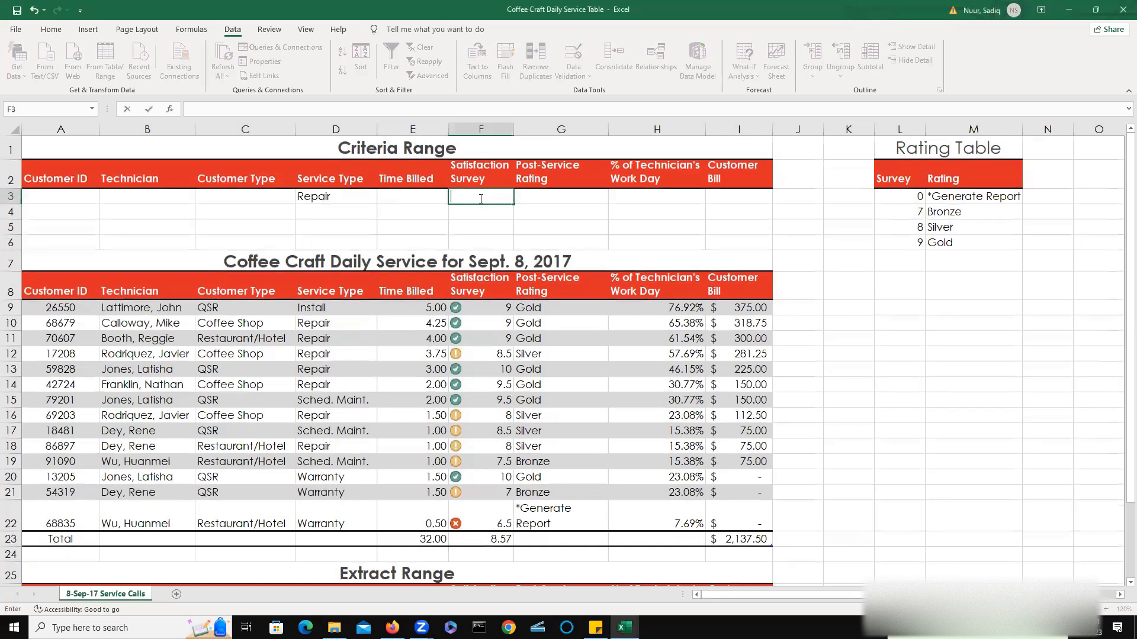
double_click(338, 198)
key(BackSpace)
key(BackSpace)
key(BackSpace)
key(BackSpace)
key(BackSpace)
key(BackSpace)
text(Warra)
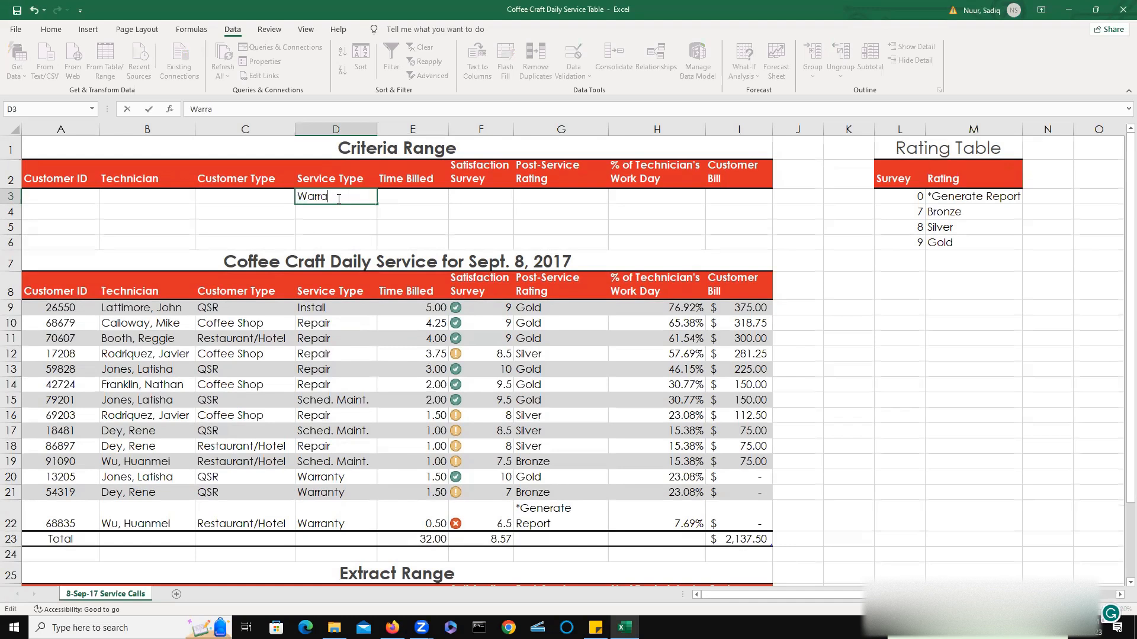
text(nty)
click(360, 215)
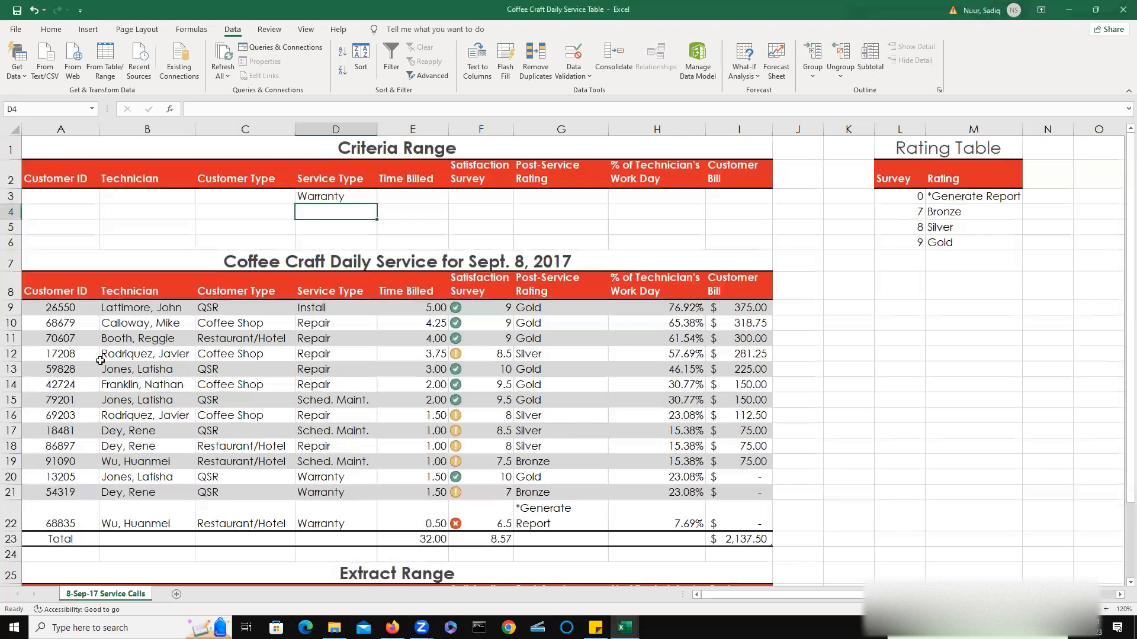
double_click(65, 325)
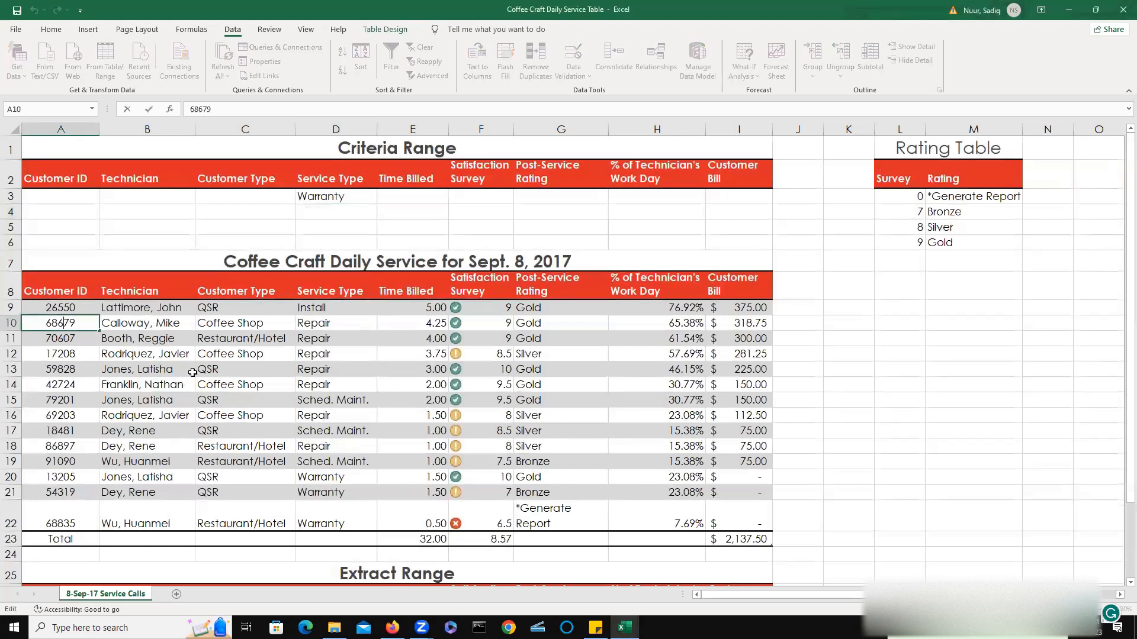
key(Escape)
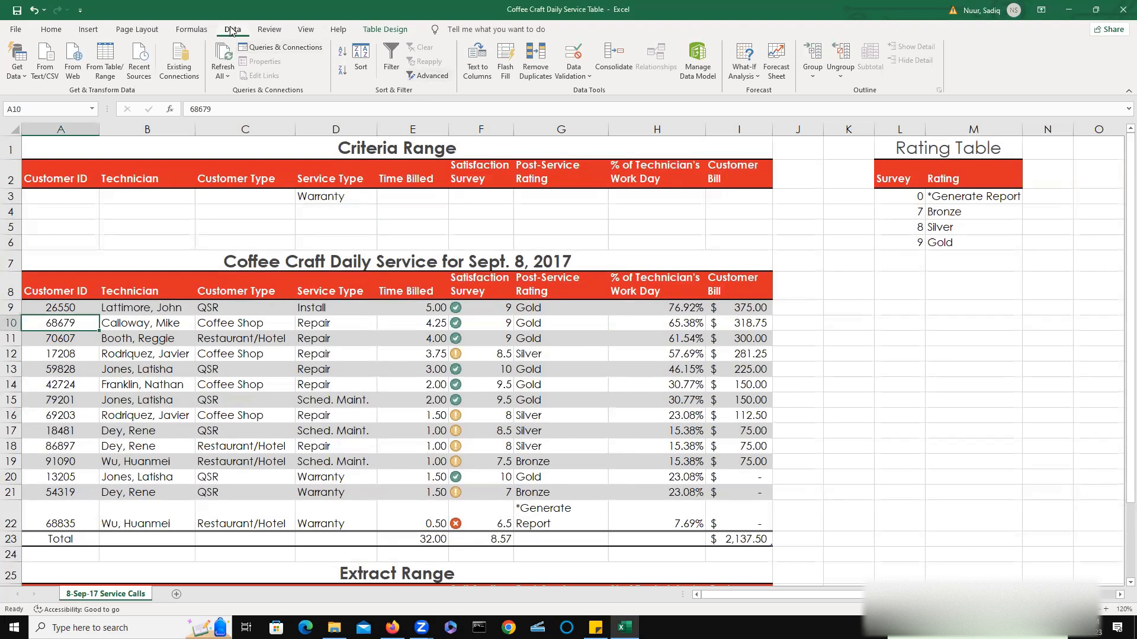
click(443, 79)
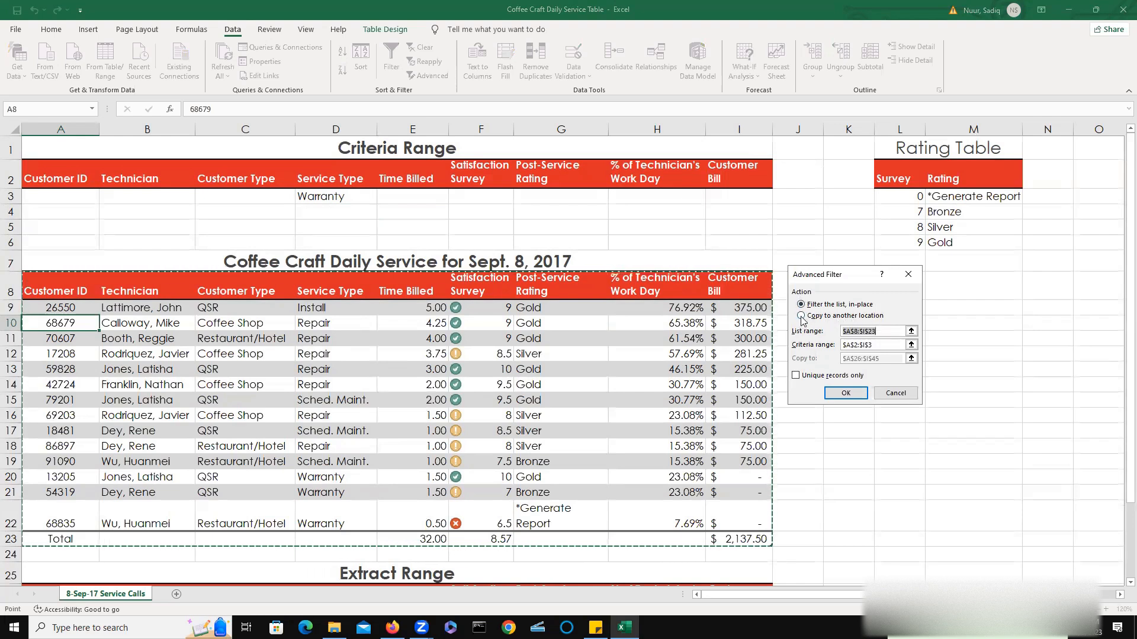
key(Escape)
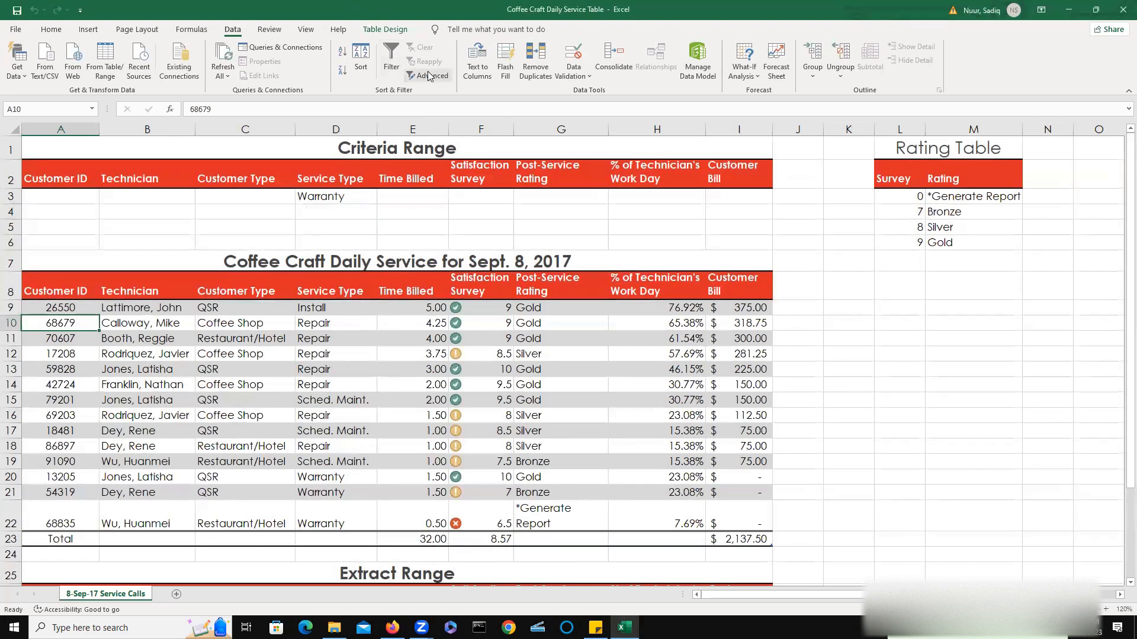
Run the Advanced Filter again, copying the Warranty records to the Extract range.
click(431, 77)
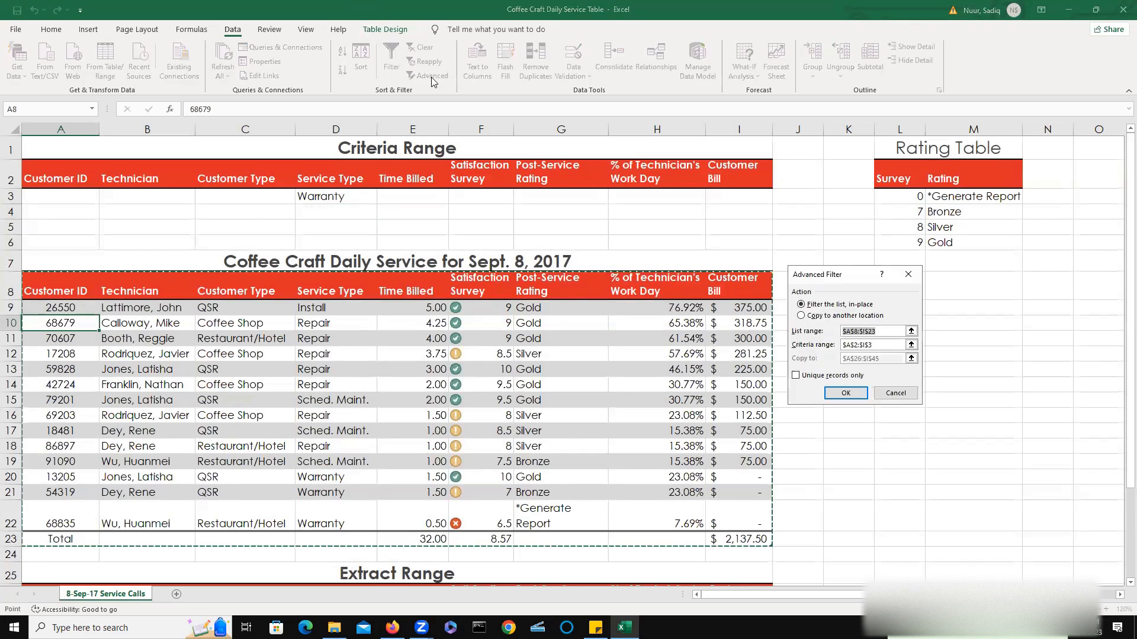
click(802, 317)
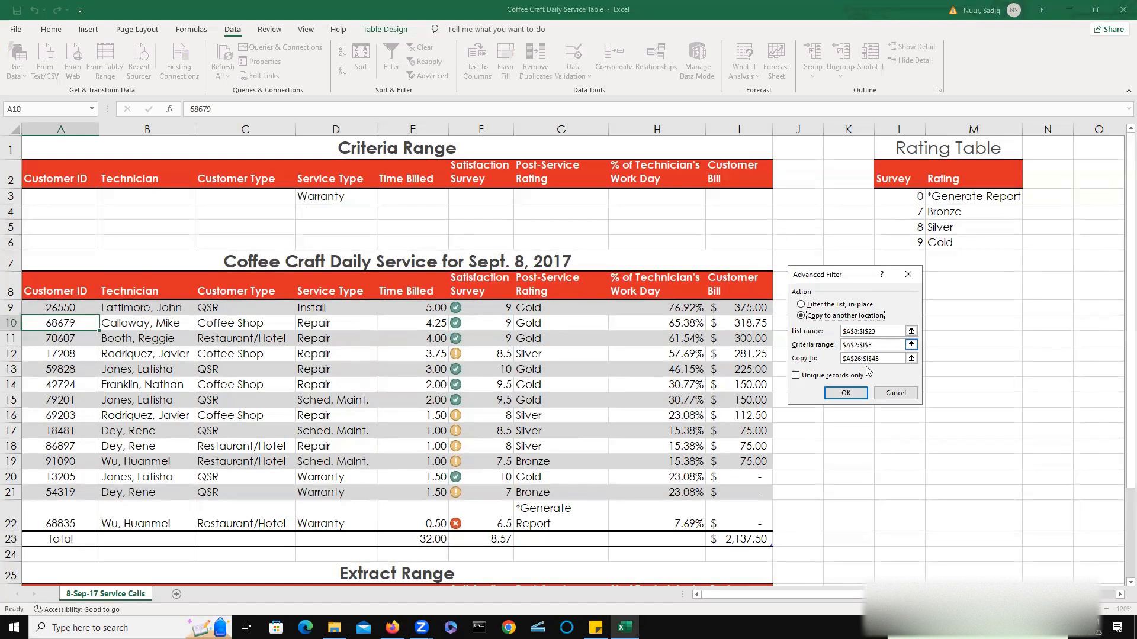
click(845, 393)
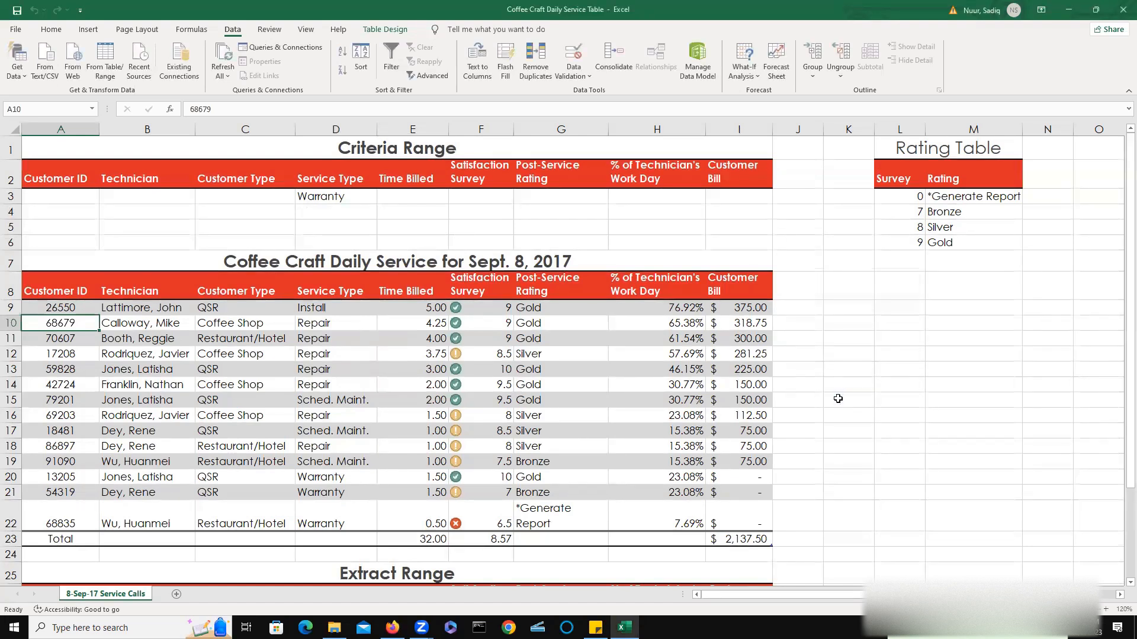
scroll(838, 400, down, 2)
scroll(837, 401, down, 1)
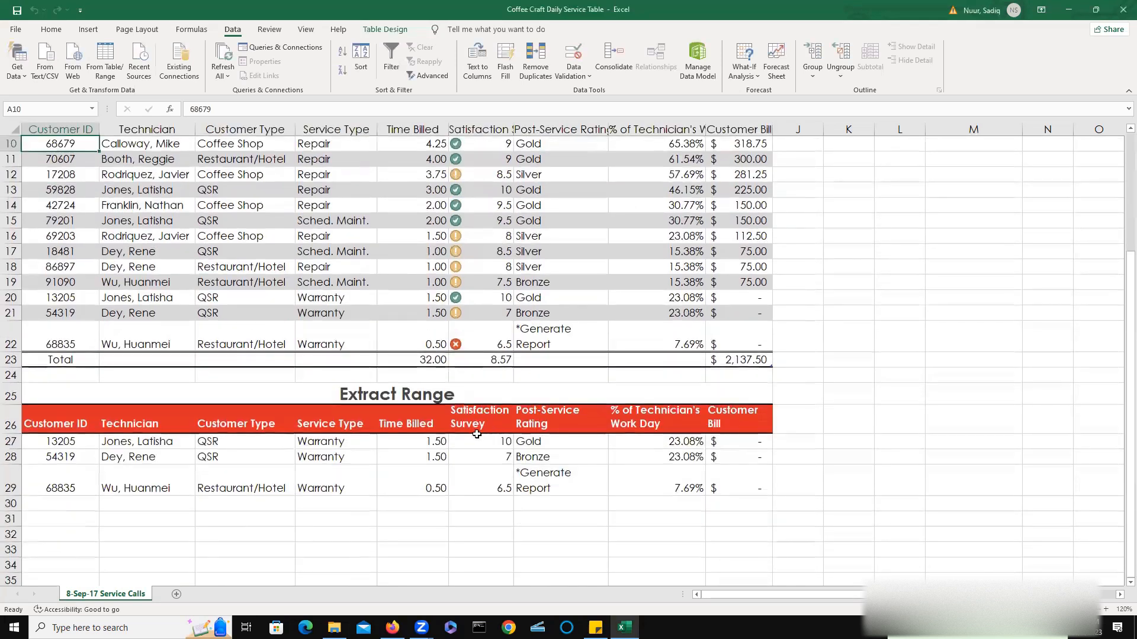
mouse_move(339, 445)
mouse_down()
mouse_move(336, 491)
mouse_move(334, 448)
mouse_up()
click(341, 521)
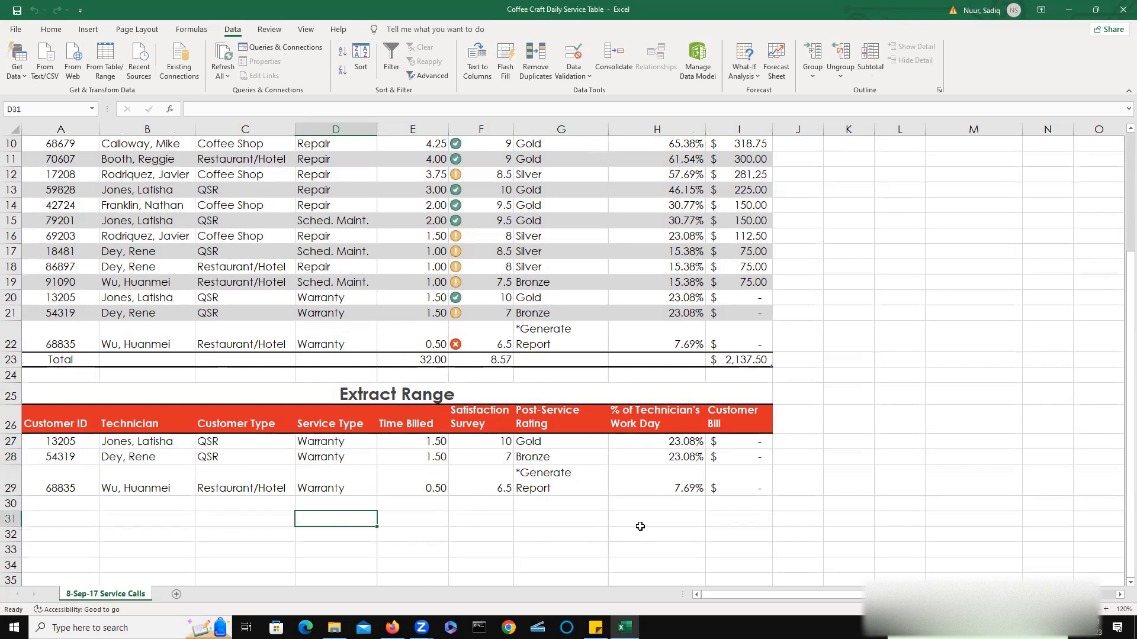
Replace the Service Type criterion with a Customer Bill criterion of <200.
scroll(640, 526, up, 3)
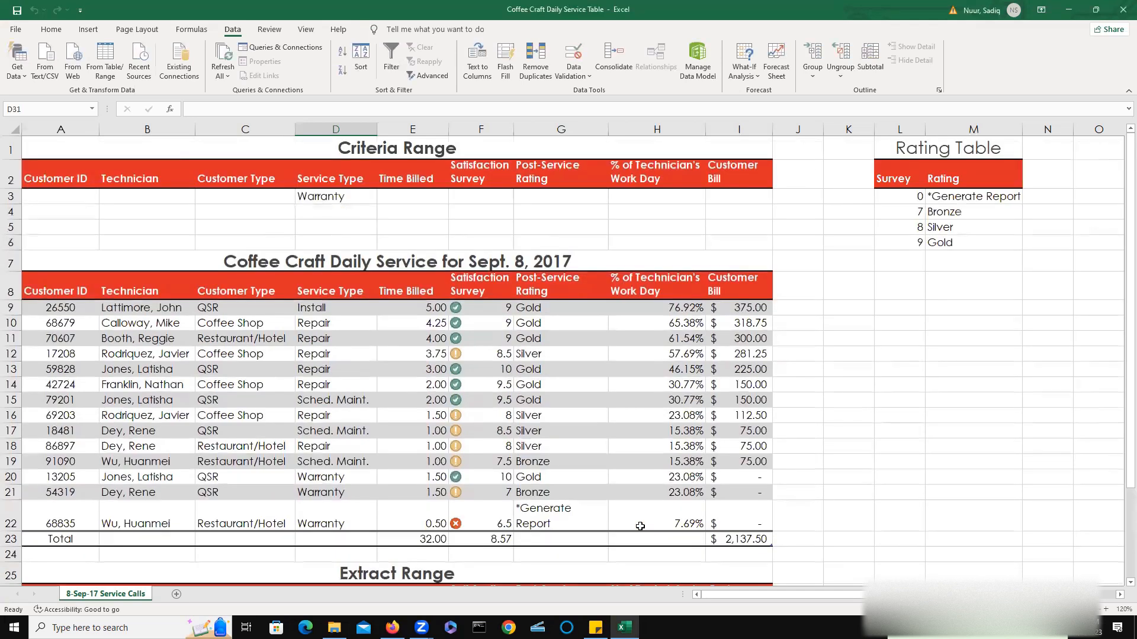
click(354, 201)
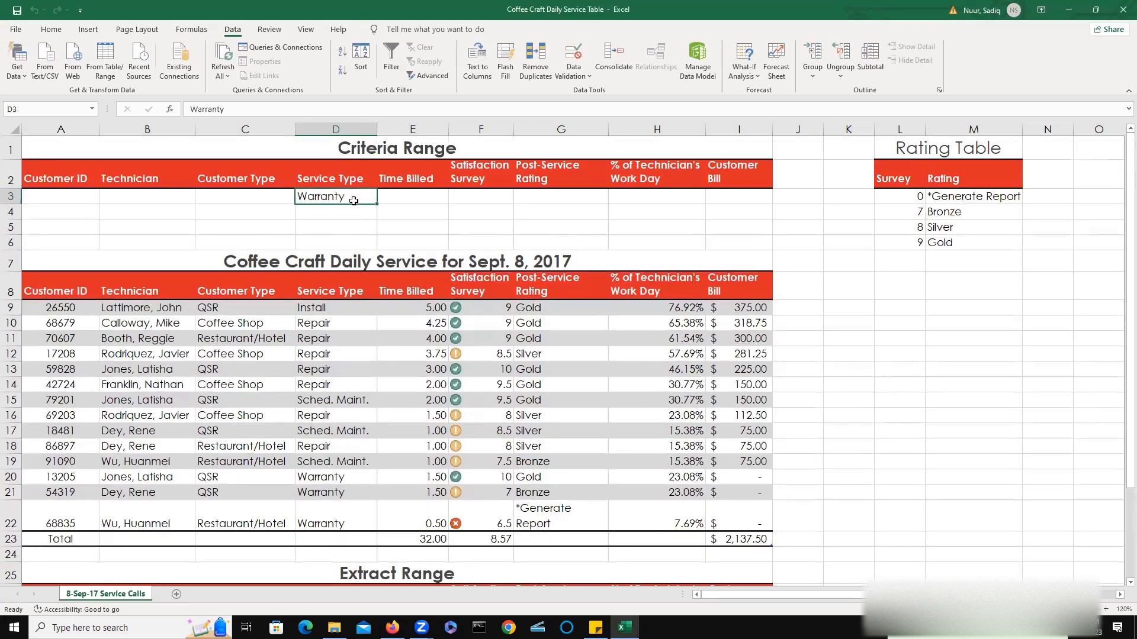
key(Delete)
double_click(726, 200)
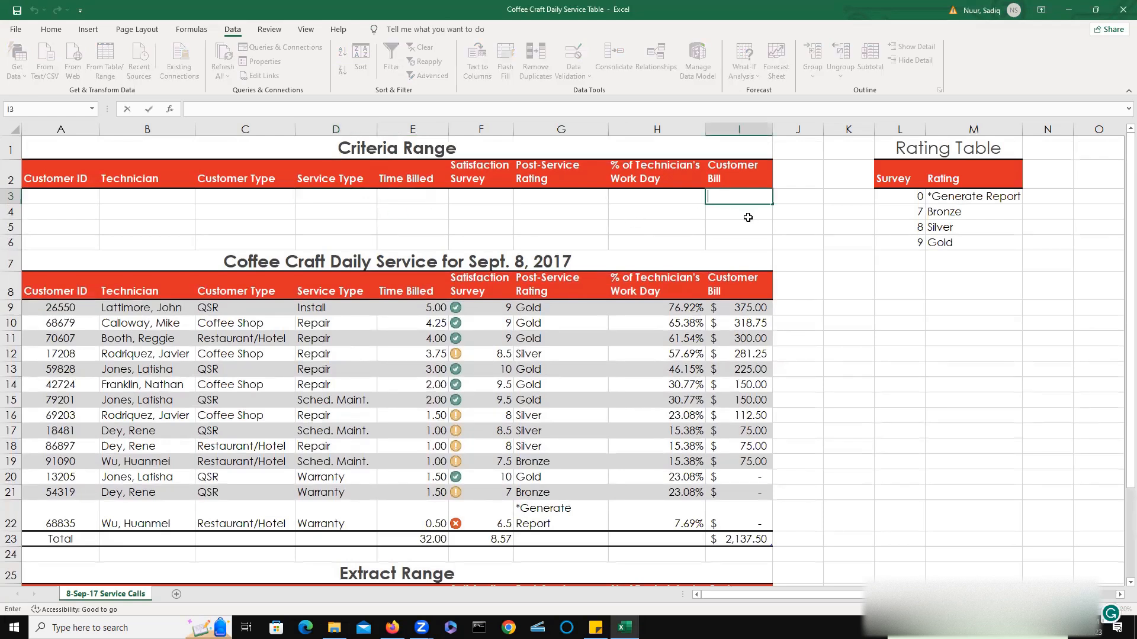
text(>)
key(BackSpace)
text(<200)
click(112, 323)
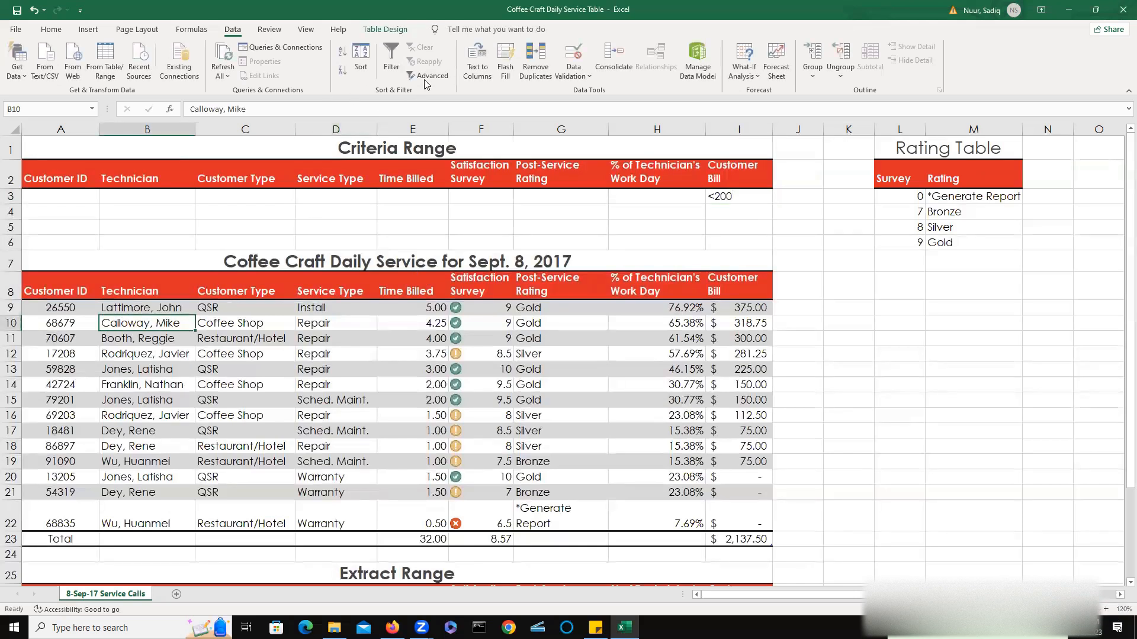
Run the Advanced Filter with the Customer Bill criterion, copying results to the Extract range.
click(426, 76)
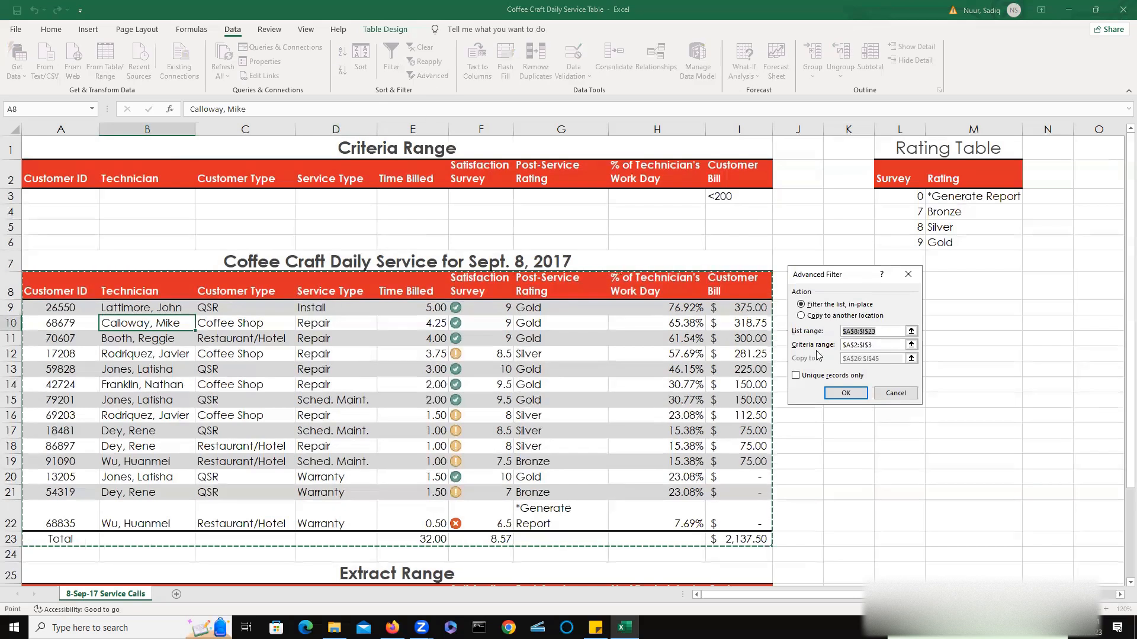
click(801, 315)
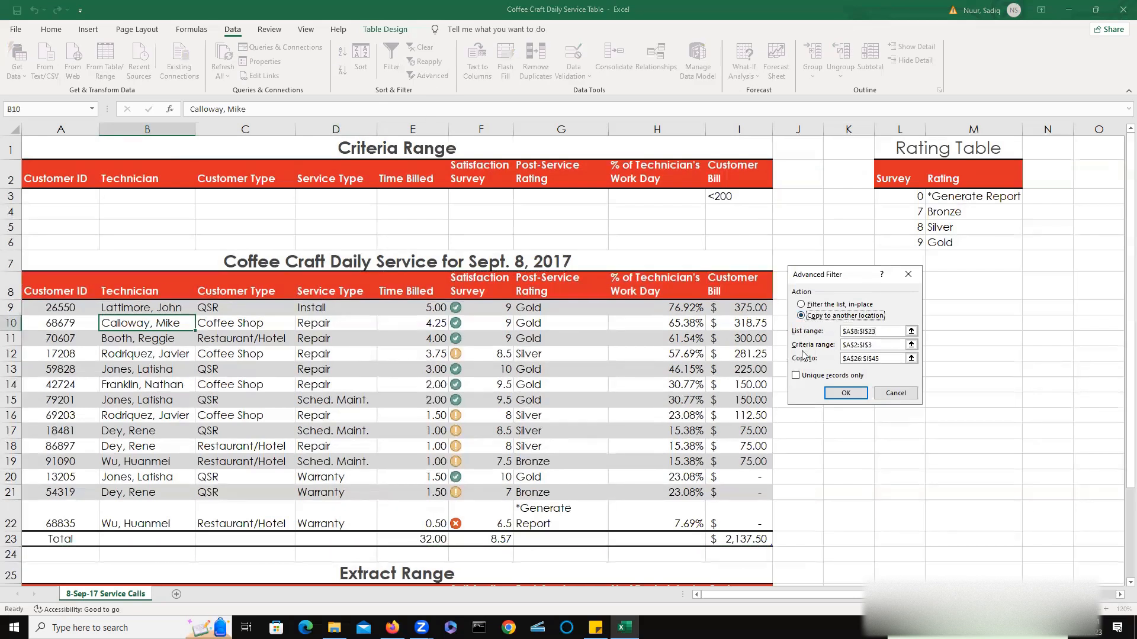
click(846, 394)
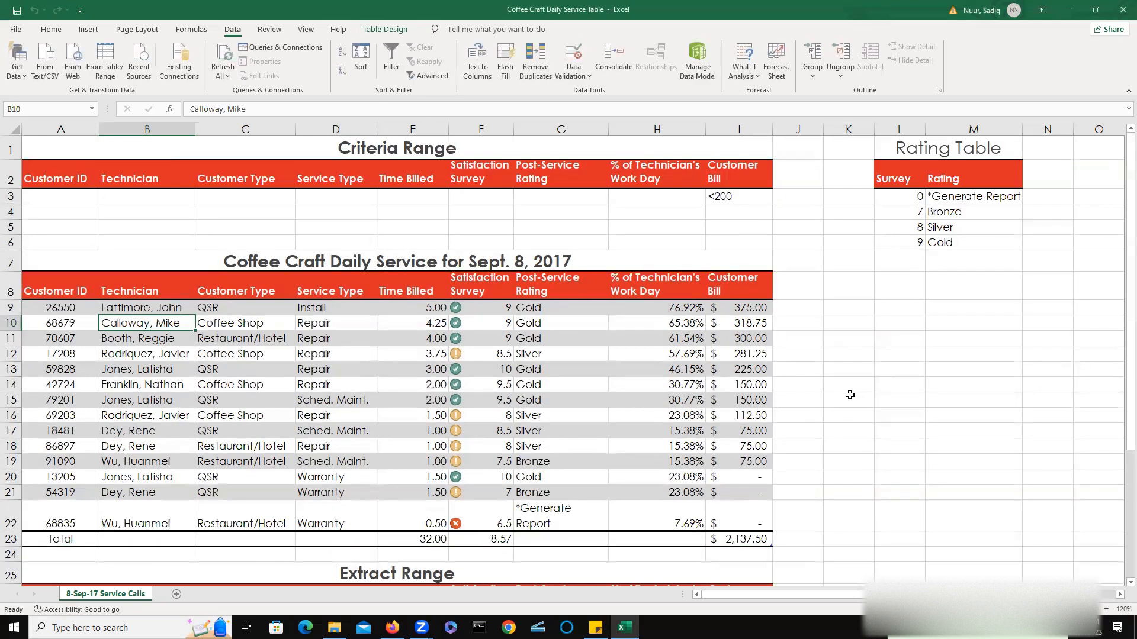
scroll(850, 395, down, 3)
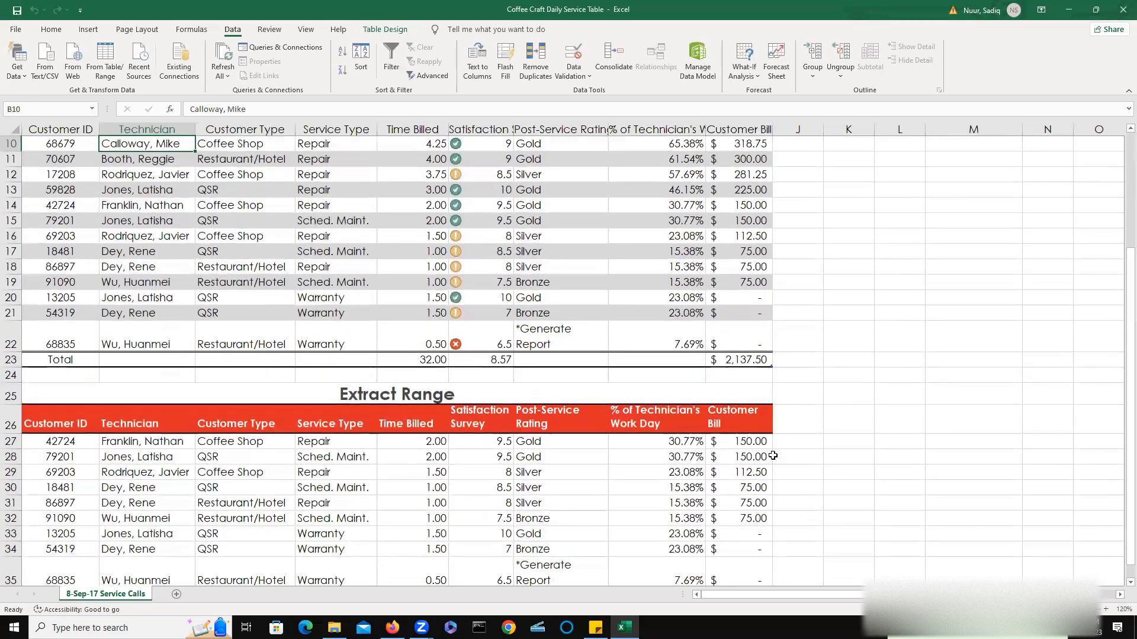
Select the extracted Customer Bill amounts and review the service table and Extract range.
drag(748, 441, 749, 534)
scroll(947, 521, down, 2)
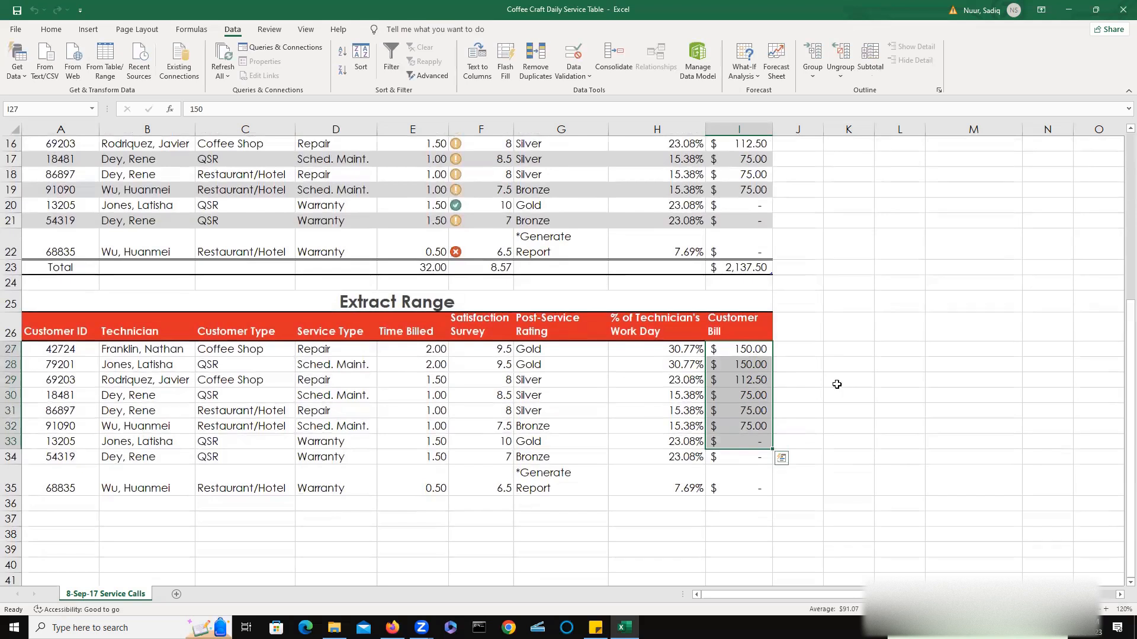
scroll(837, 385, up, 1)
scroll(836, 384, up, 2)
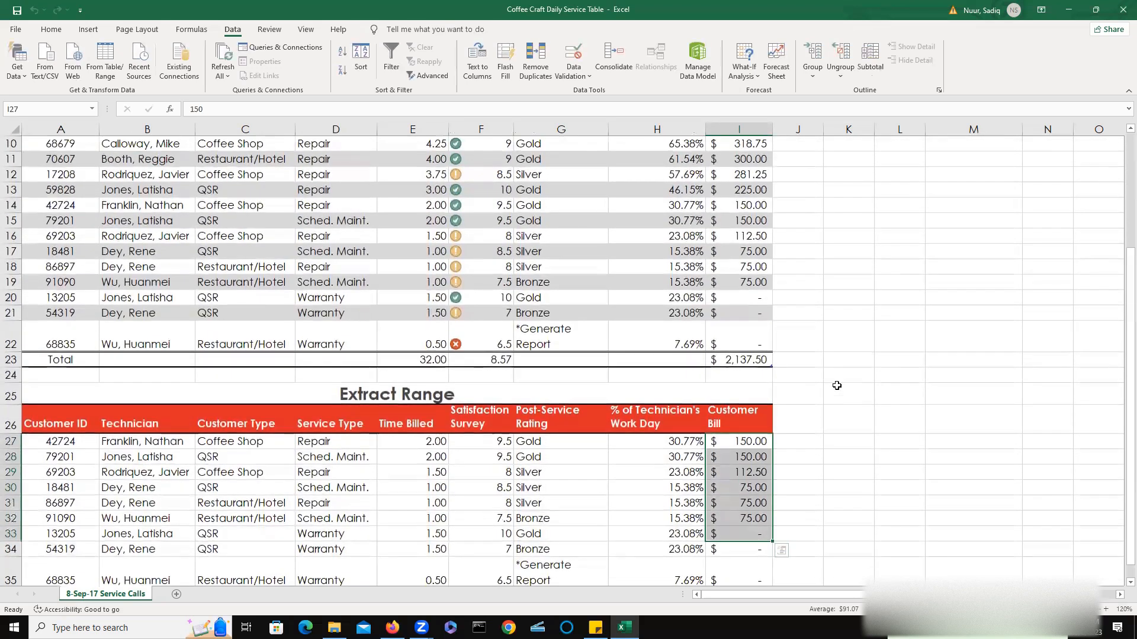
scroll(836, 386, down, 1)
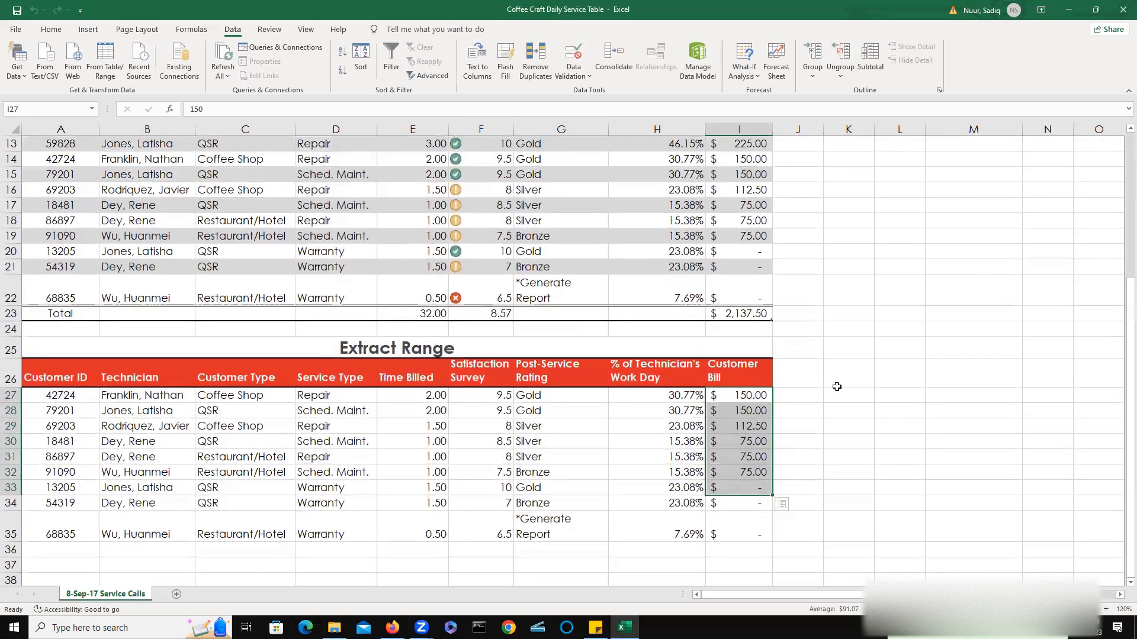
scroll(800, 302, up, 4)
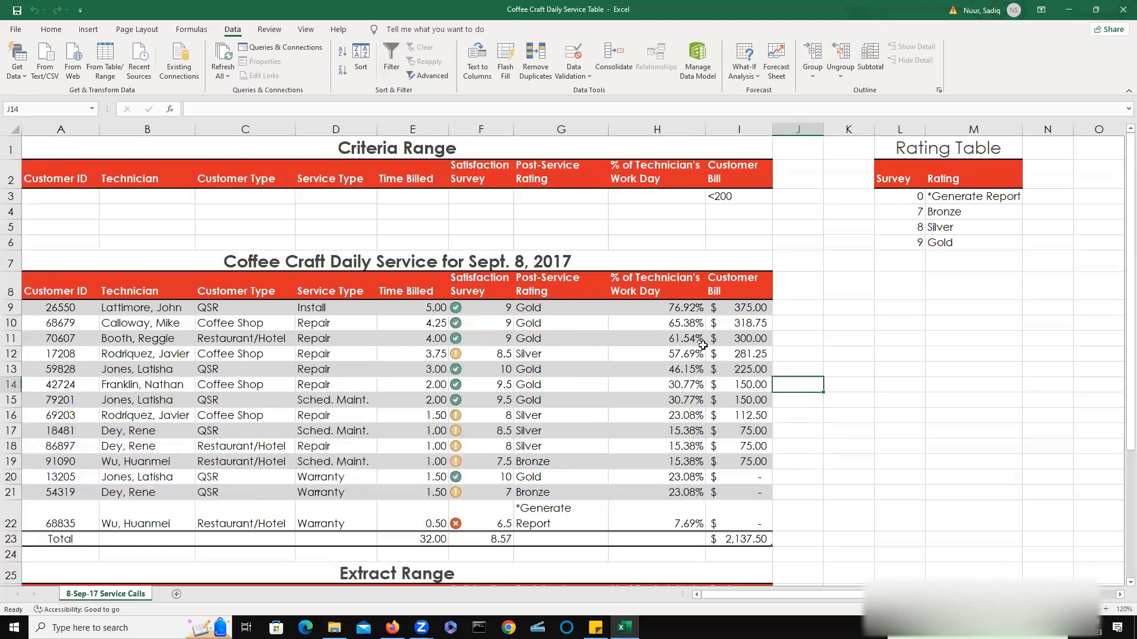
click(640, 349)
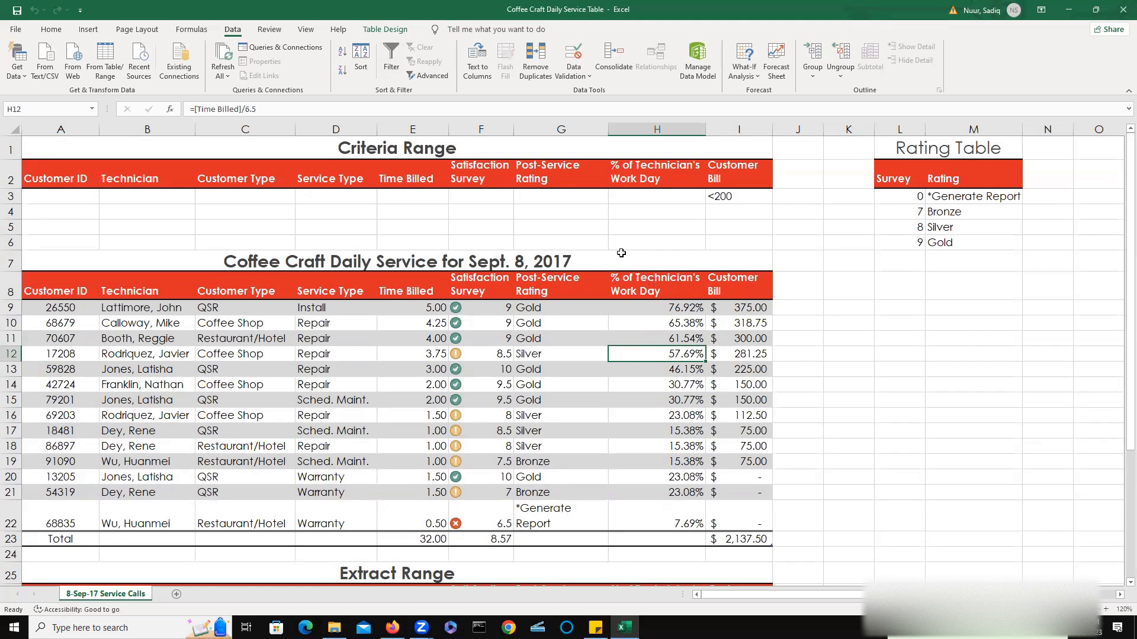
scroll(822, 357, down, 2)
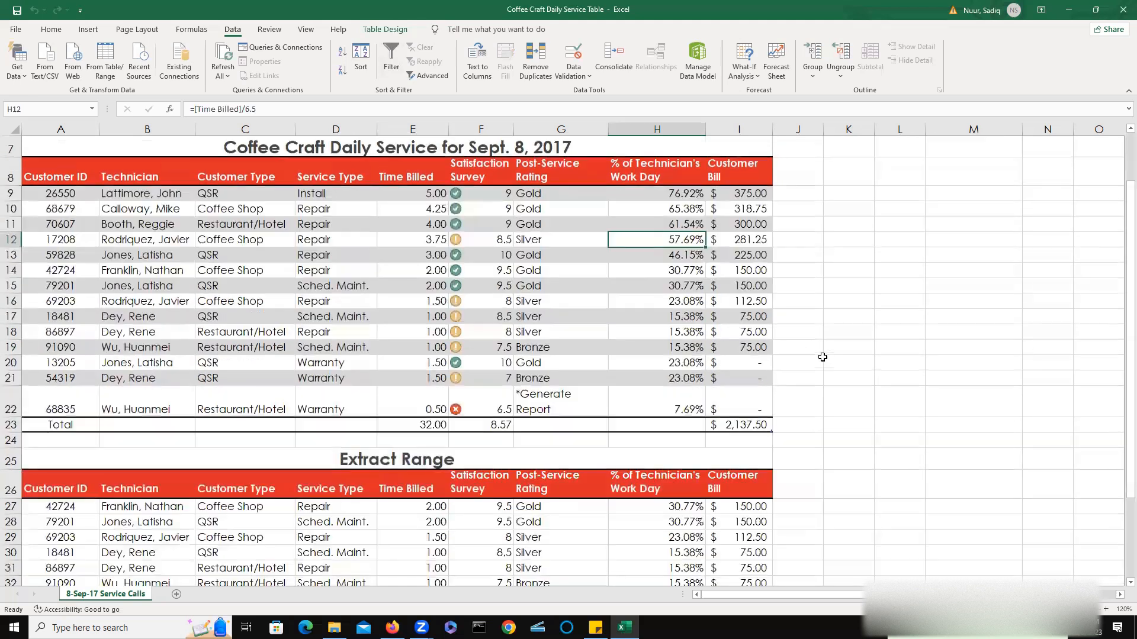
scroll(823, 357, up, 2)
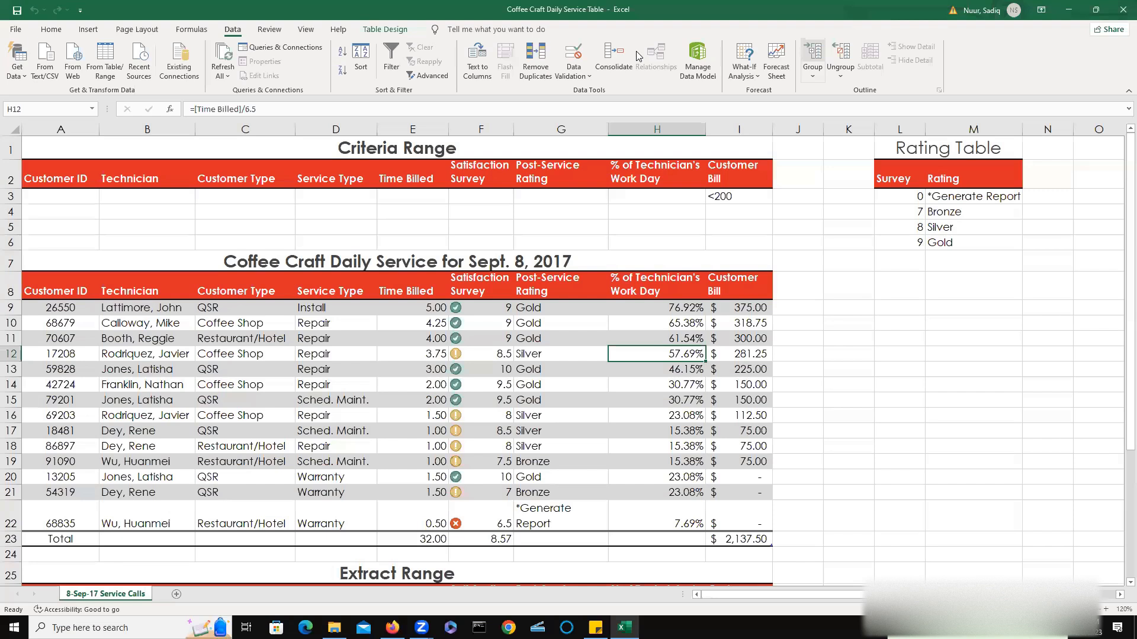
mouse_move(819, 275)
mouse_down()
mouse_move(888, 293)
mouse_move(916, 278)
mouse_move(919, 312)
mouse_up()
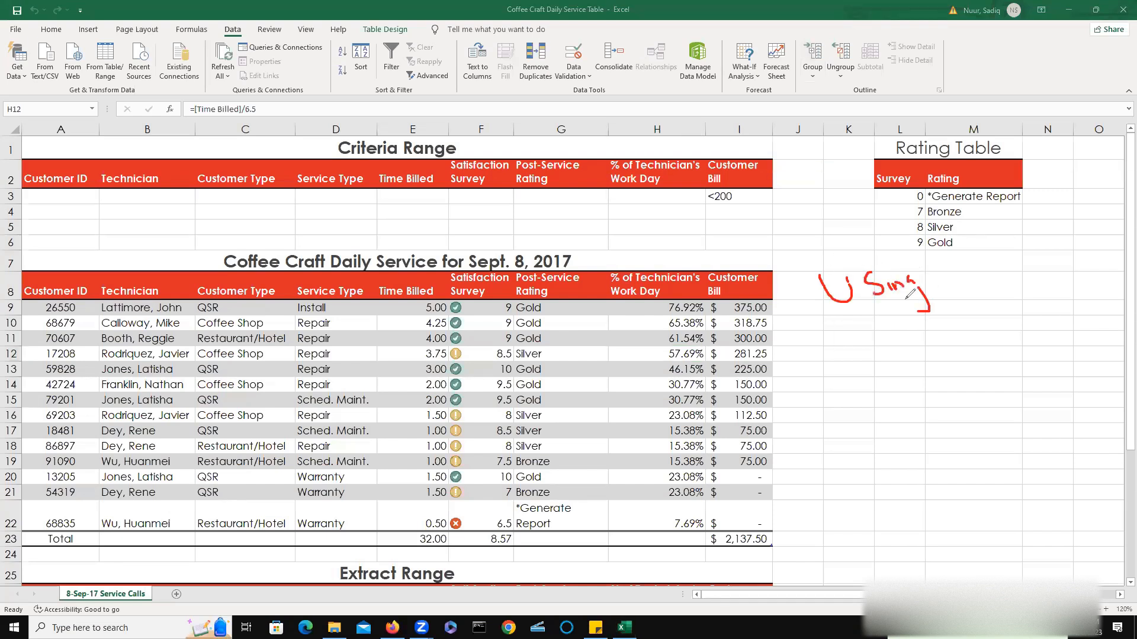
mouse_move(859, 336)
mouse_down()
mouse_move(866, 357)
mouse_move(850, 373)
mouse_up()
mouse_move(916, 344)
mouse_down()
mouse_move(976, 335)
mouse_move(1033, 287)
mouse_move(1064, 299)
mouse_up()
drag(883, 393, 906, 384)
mouse_move(899, 390)
mouse_down()
mouse_move(895, 418)
mouse_move(1057, 358)
mouse_up()
click(1045, 362)
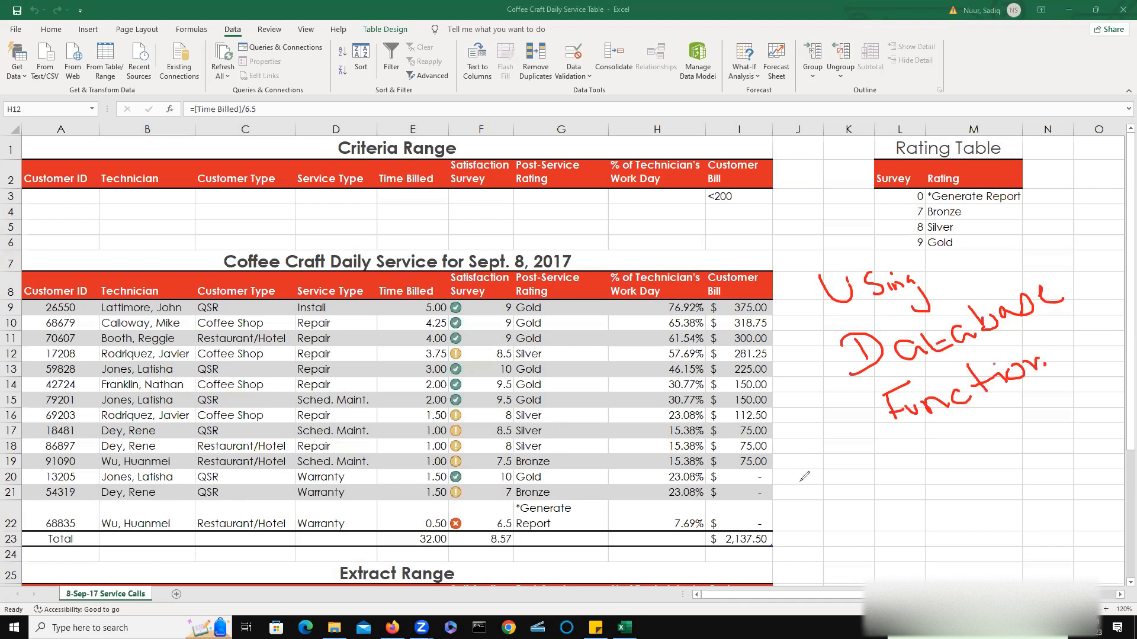
mouse_move(811, 475)
mouse_down()
mouse_move(817, 499)
mouse_move(823, 472)
mouse_move(800, 510)
mouse_up()
mouse_move(865, 477)
mouse_down()
mouse_move(893, 482)
mouse_move(900, 468)
mouse_move(924, 470)
mouse_move(950, 447)
mouse_move(966, 455)
mouse_move(977, 444)
mouse_move(1004, 492)
mouse_move(995, 441)
mouse_move(1006, 438)
mouse_up()
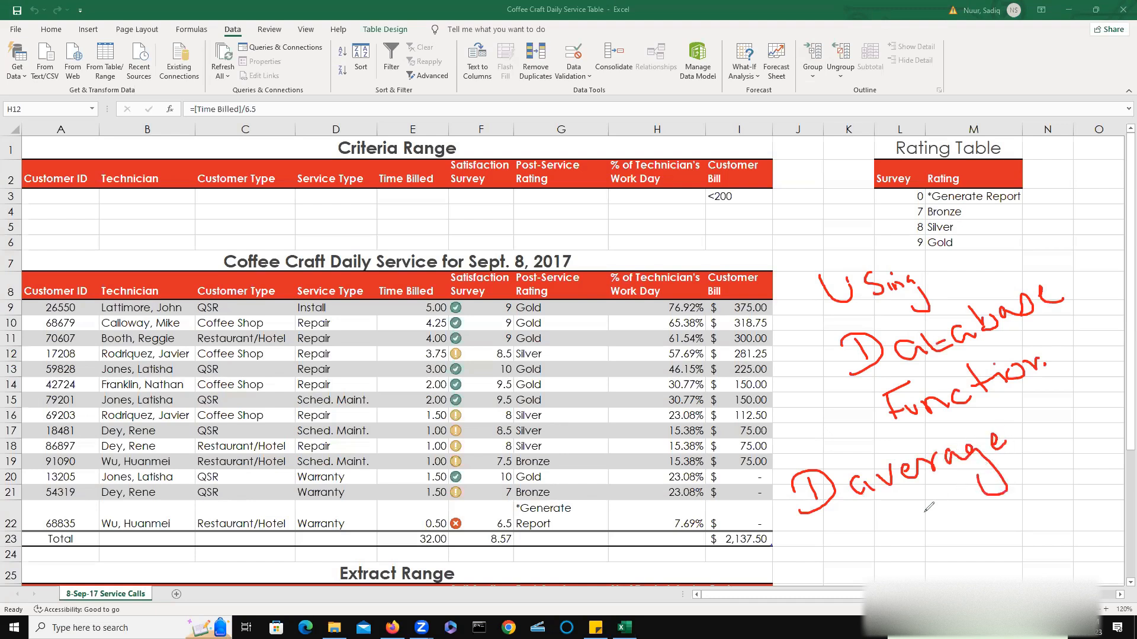
mouse_move(847, 531)
mouse_down()
mouse_move(865, 563)
mouse_move(901, 525)
mouse_move(936, 532)
mouse_move(935, 521)
mouse_move(1001, 510)
mouse_move(990, 521)
mouse_up()
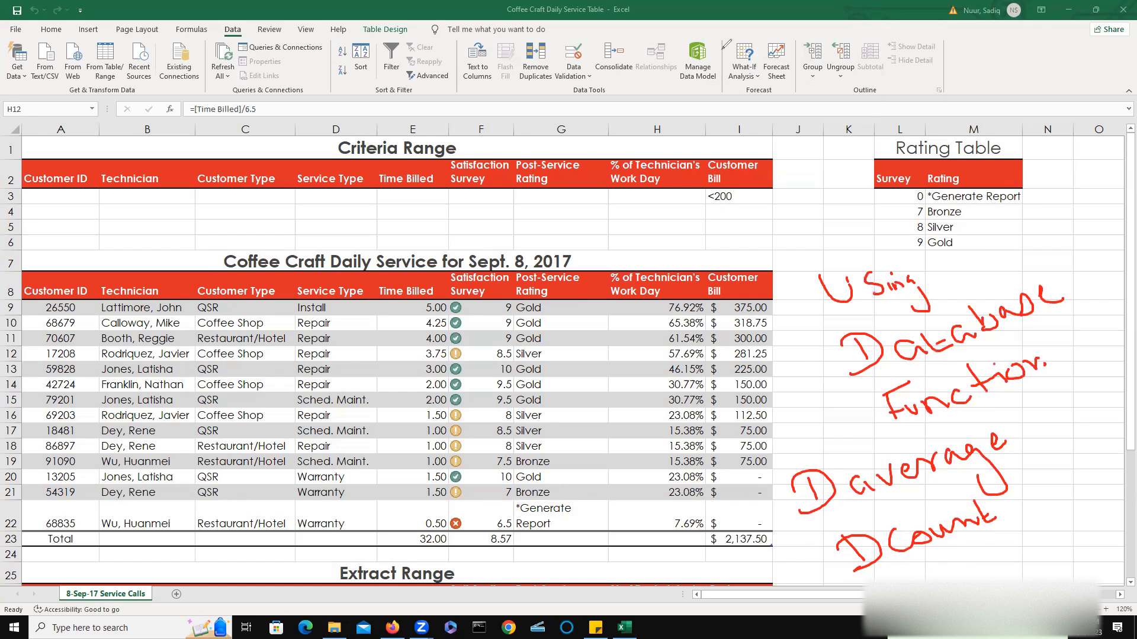
key(Escape)
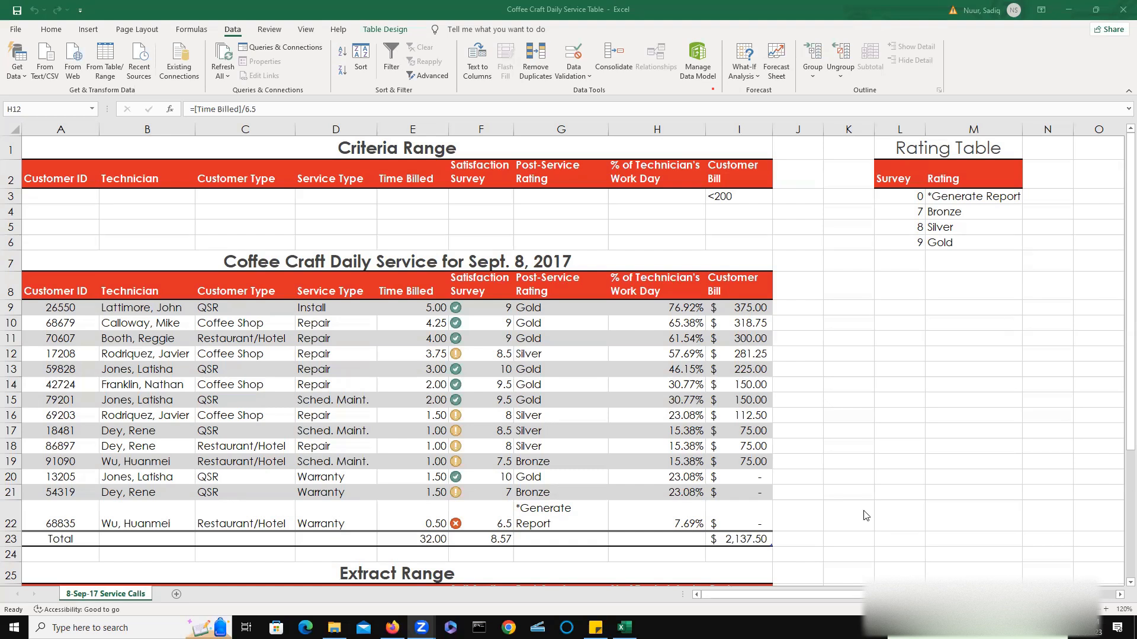
Widen columns O through Q to a width of 18.
click(1054, 150)
key(Right)
key(Right)
key(Right)
key(Right)
key(Right)
key(Right)
key(Right)
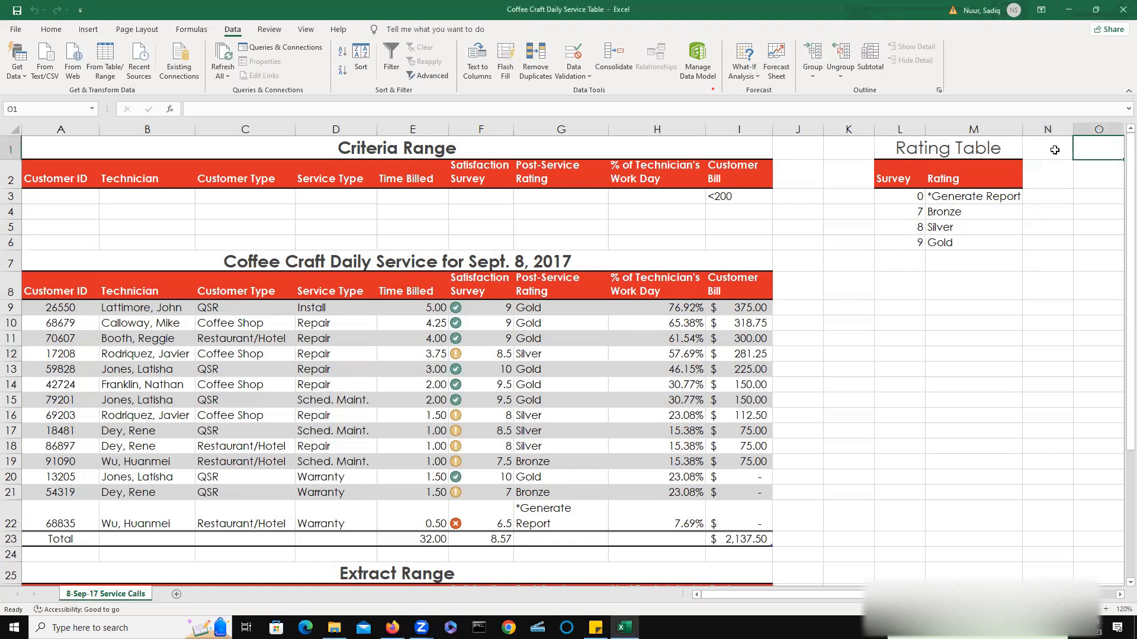
key(Left)
key(Left)
key(Left)
key(Left)
key(Left)
key(Left)
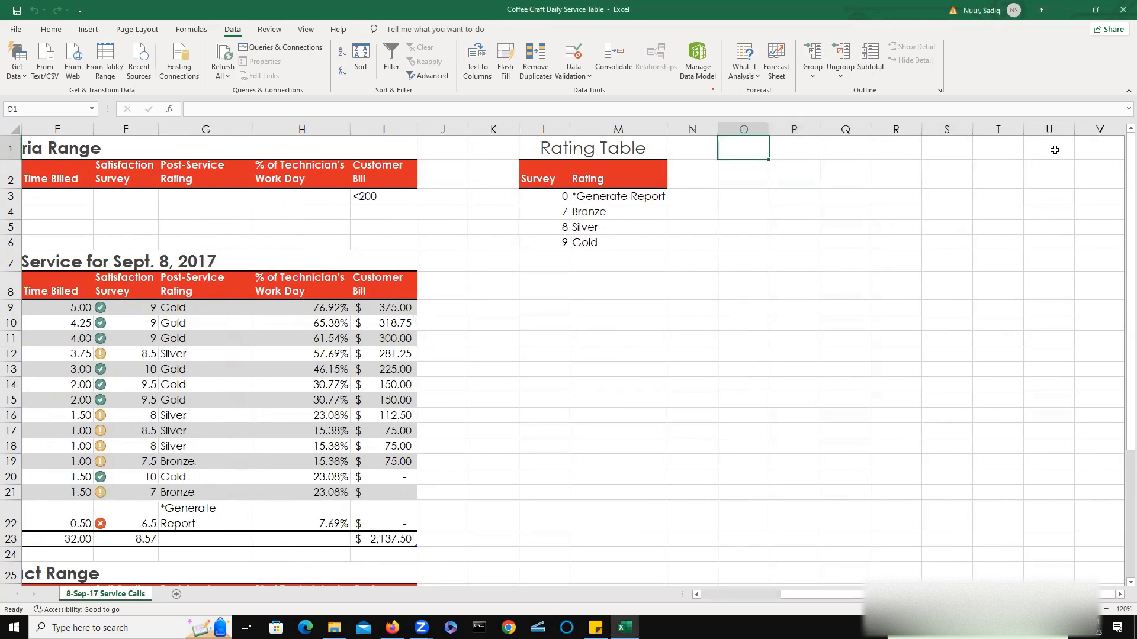
click(751, 127)
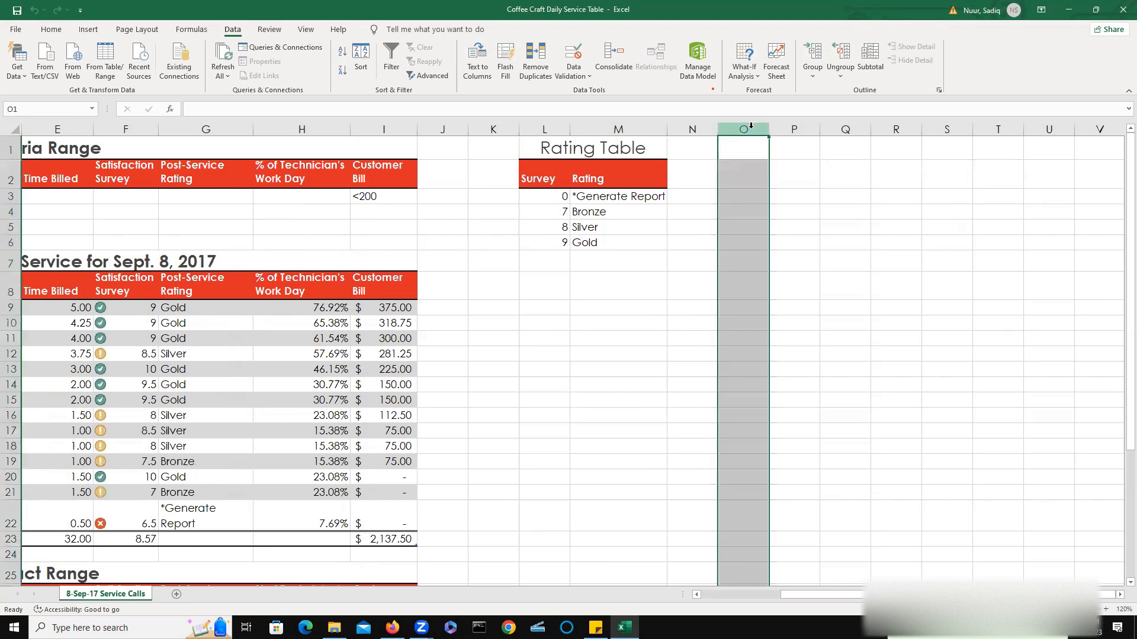
shift+click(845, 129)
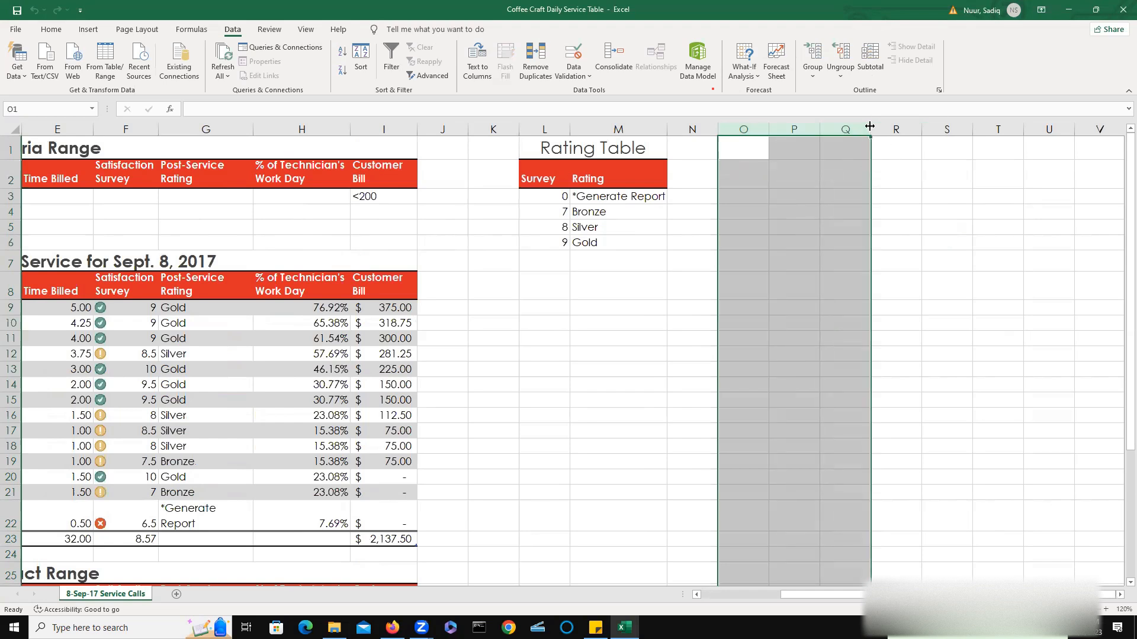
drag(871, 129, 924, 138)
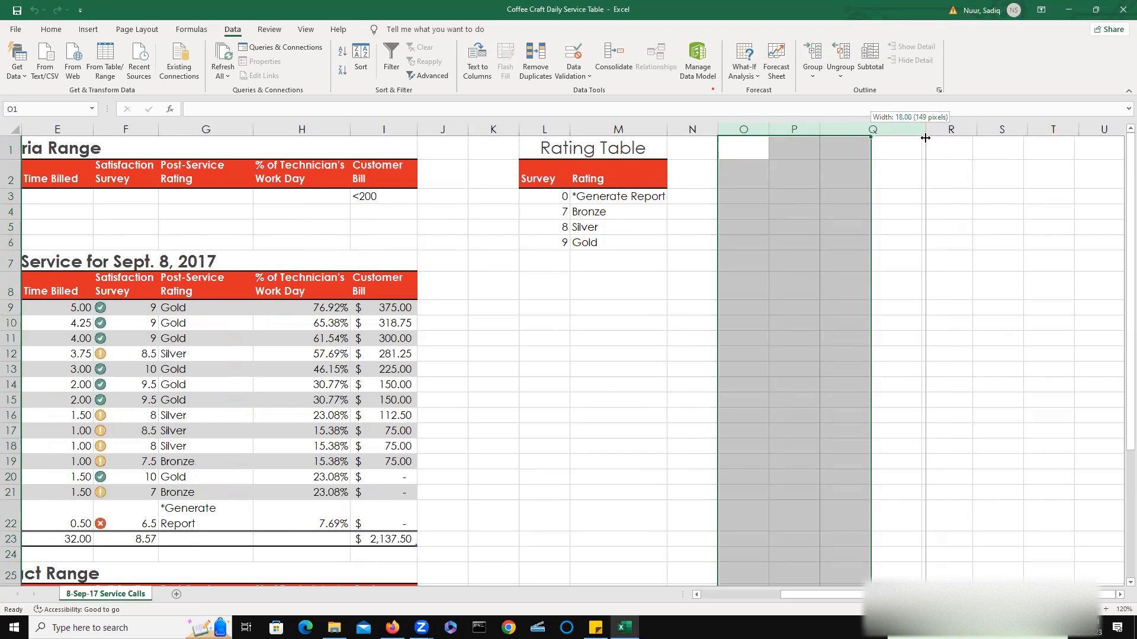
drag(925, 138, 925, 138)
click(923, 145)
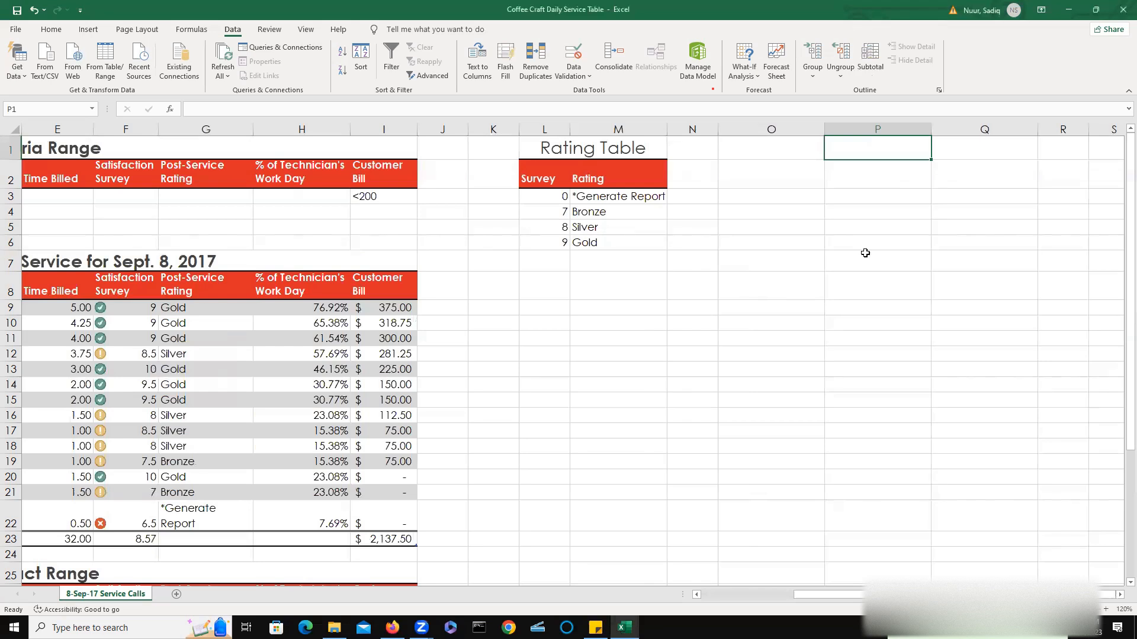
Enter the heading "Output Area" in cell O1.
click(780, 151)
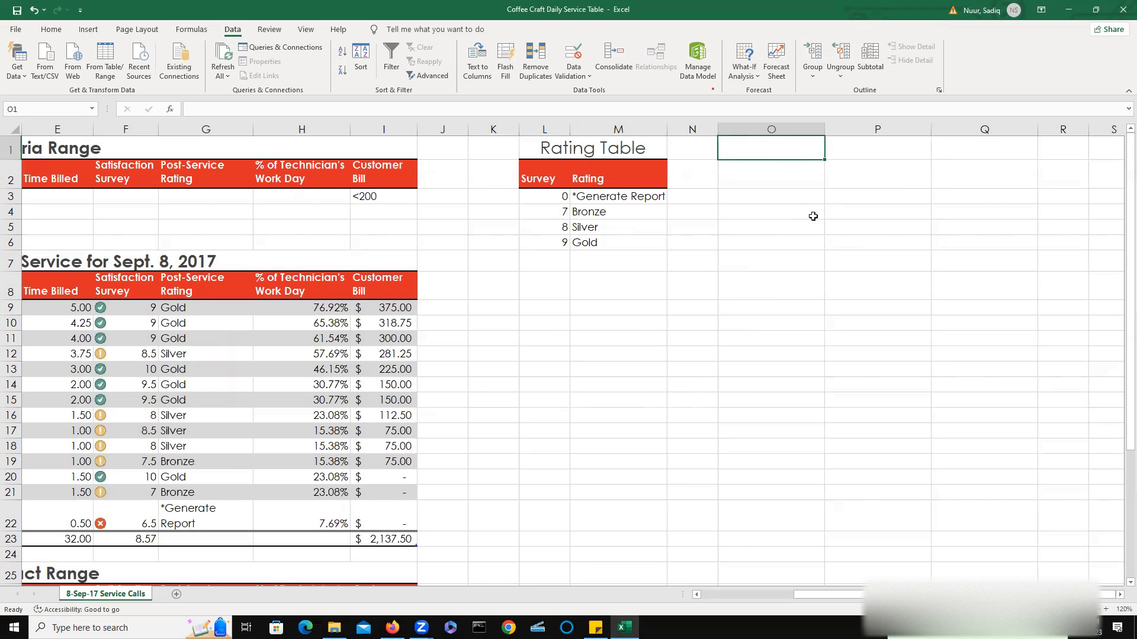
text(output)
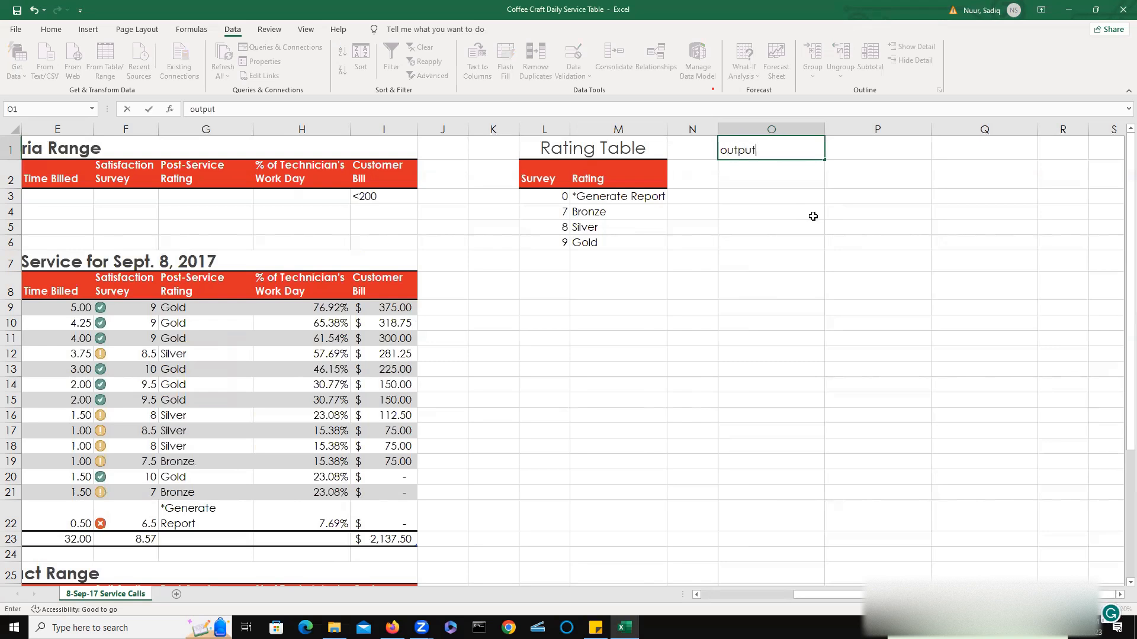
text( Ad)
key(BackSpace)
key(BackSpace)
key(BackSpace)
key(BackSpace)
key(BackSpace)
key(BackSpace)
key(BackSpace)
key(BackSpace)
key(BackSpace)
text(Ou)
text(t)
text(tu)
key(BackSpace)
key(BackSpace)
text(put Area)
click(815, 212)
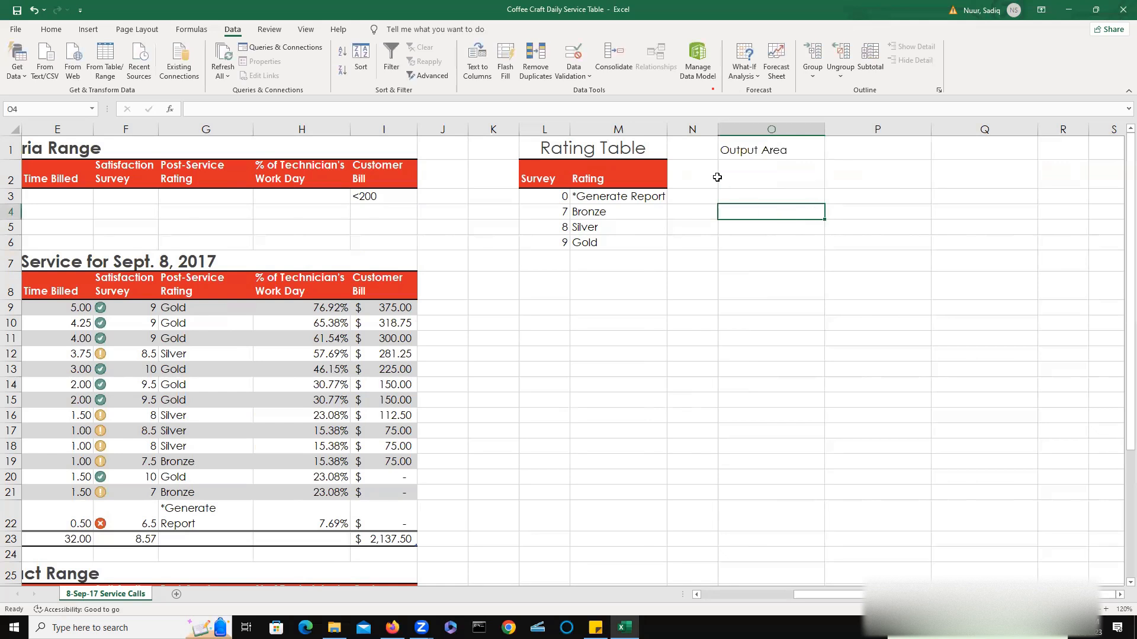
Center the Output Area heading across cells O1 to Q1 using Center Across Selection alignment.
click(739, 150)
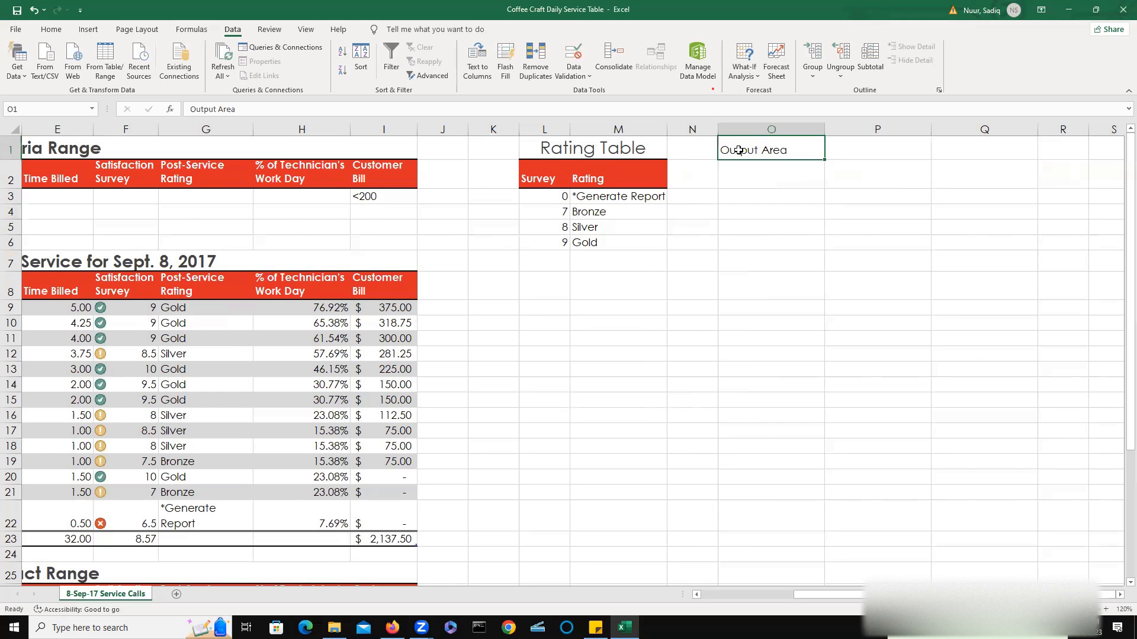
drag(739, 150, 975, 151)
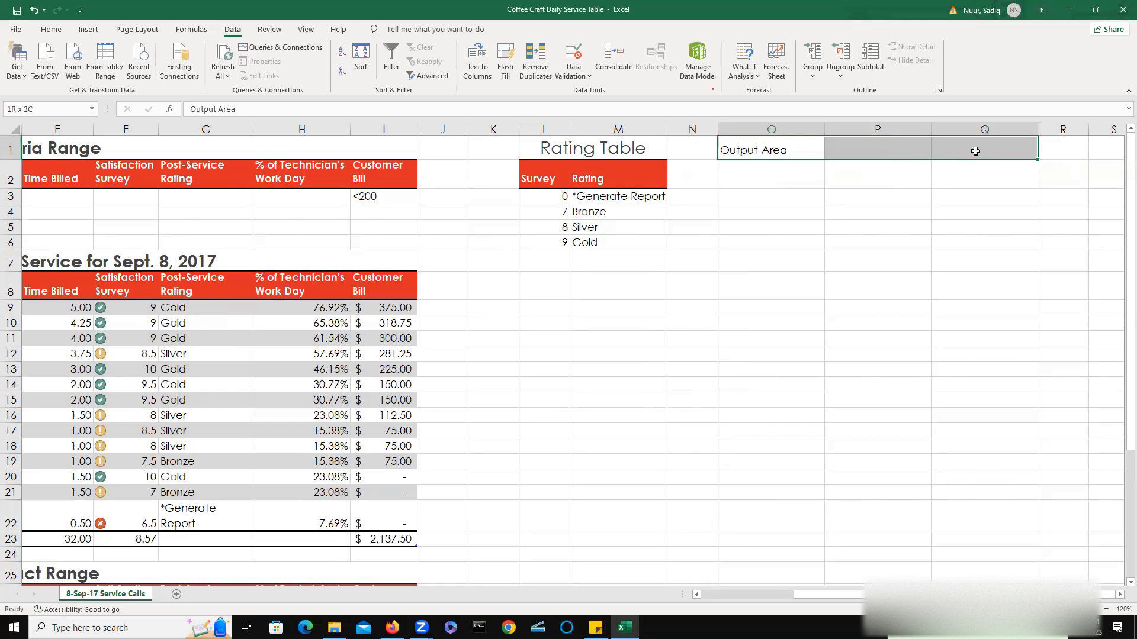
click(975, 151)
drag(736, 148, 959, 144)
click(966, 145)
drag(793, 153, 921, 150)
click(913, 152)
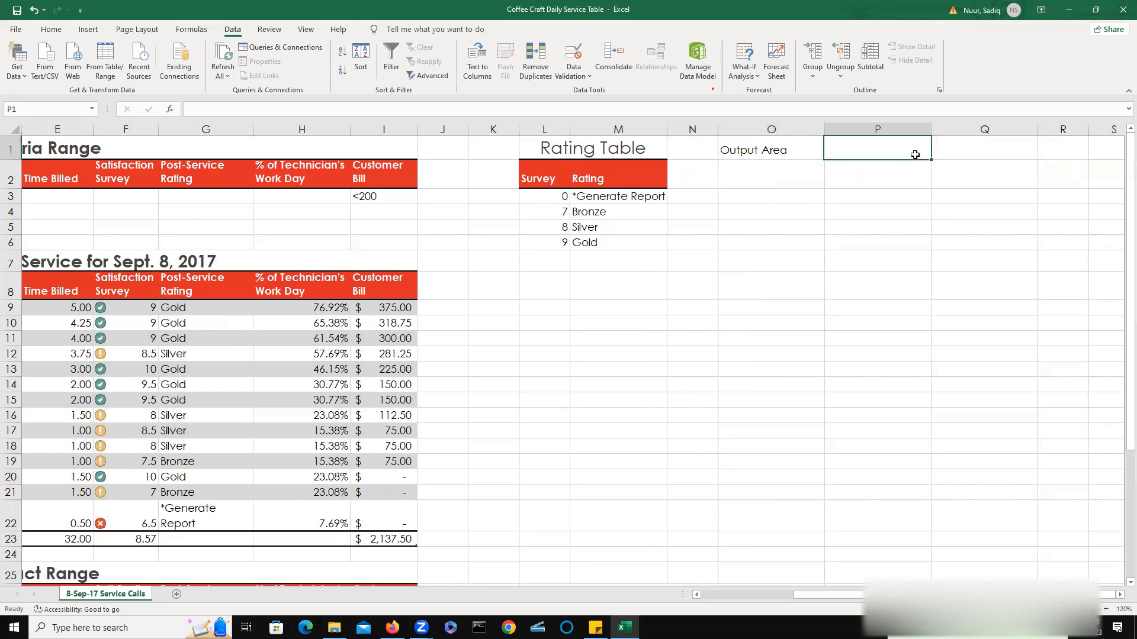
click(828, 194)
drag(749, 150, 963, 142)
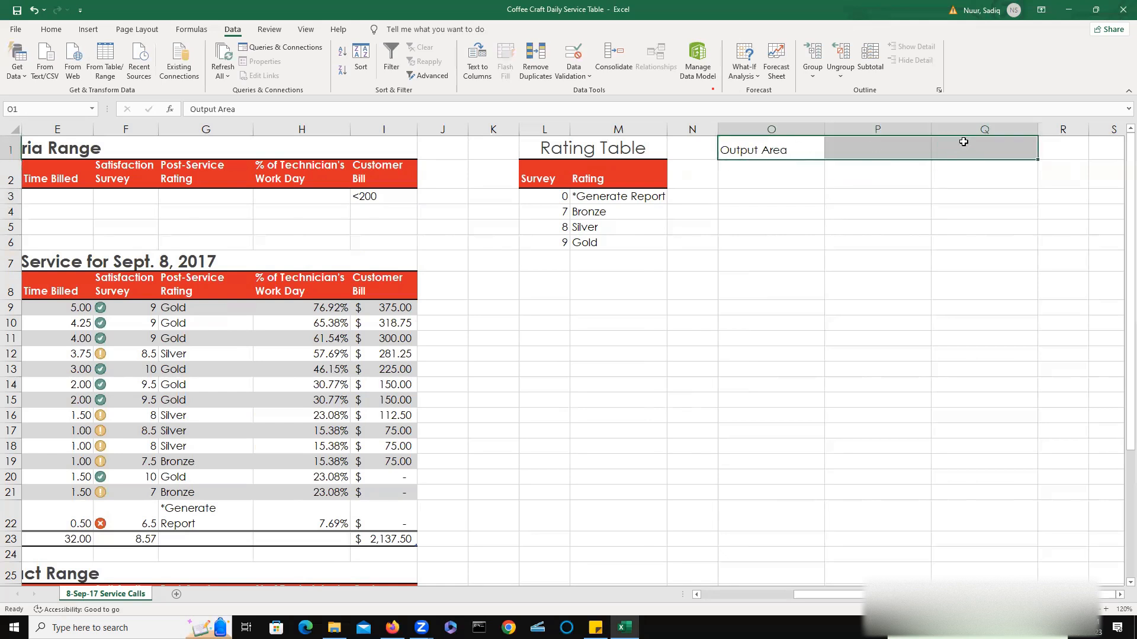
right_click(879, 152)
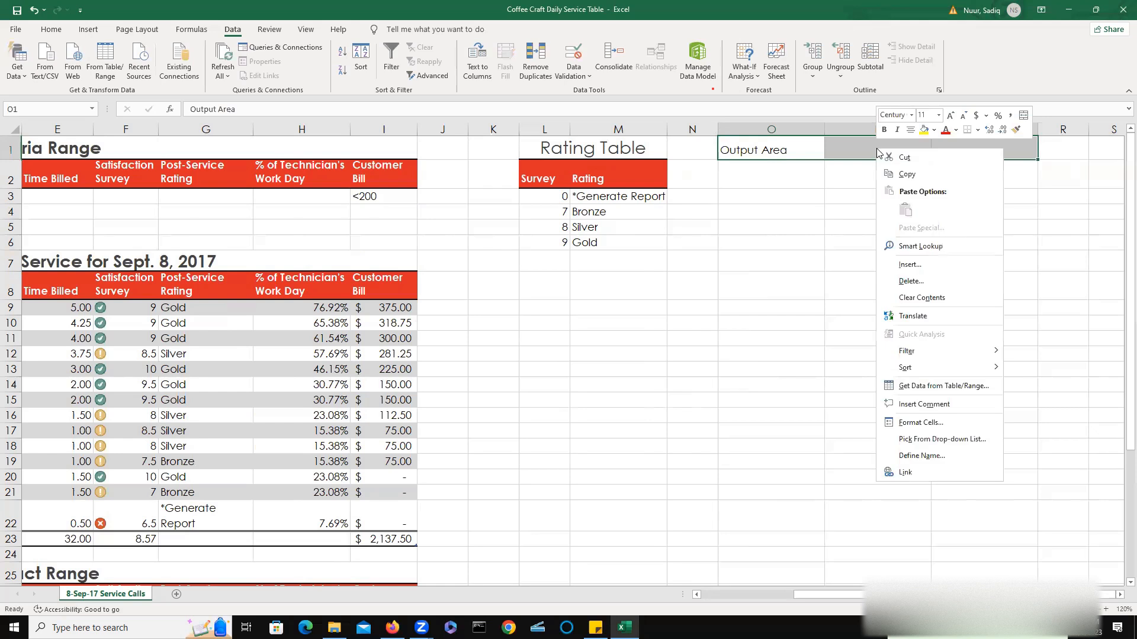
click(929, 425)
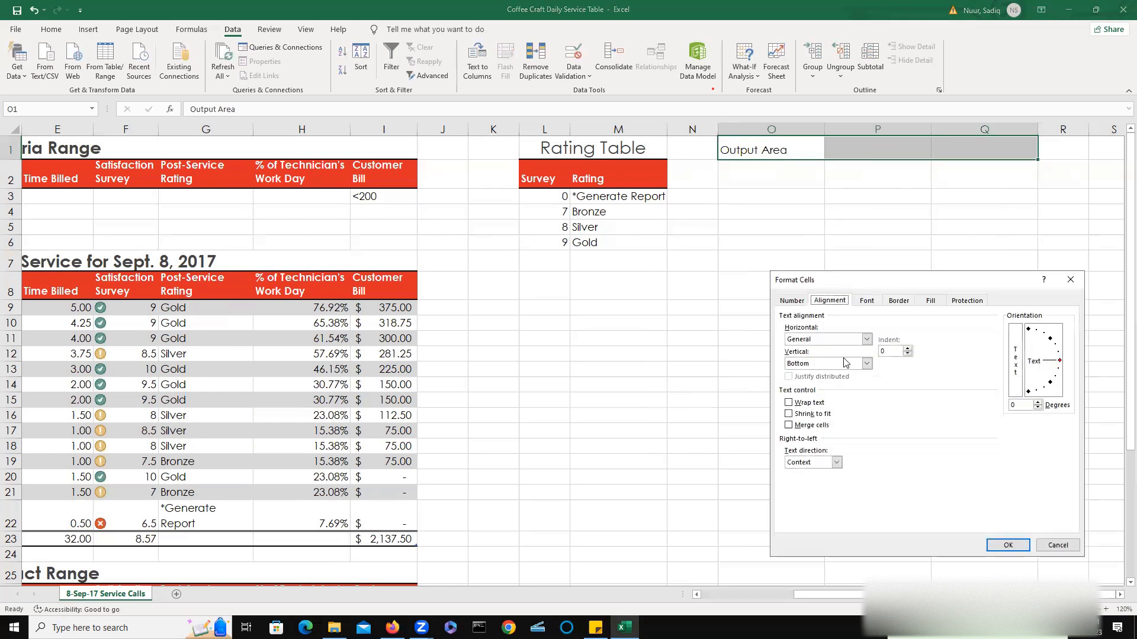
click(816, 338)
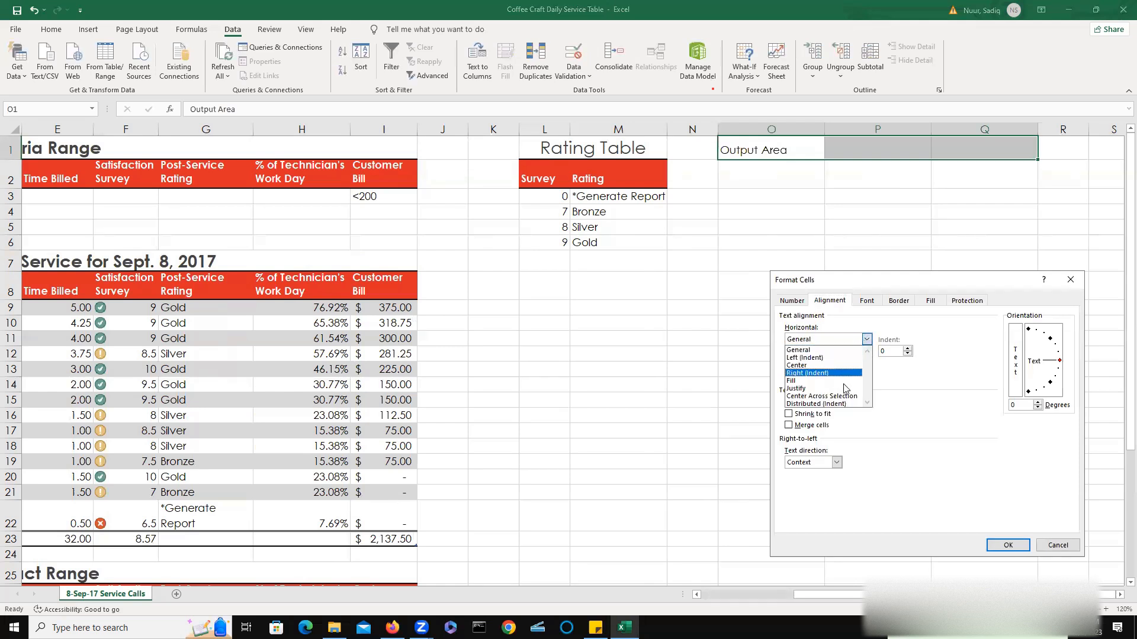
click(827, 400)
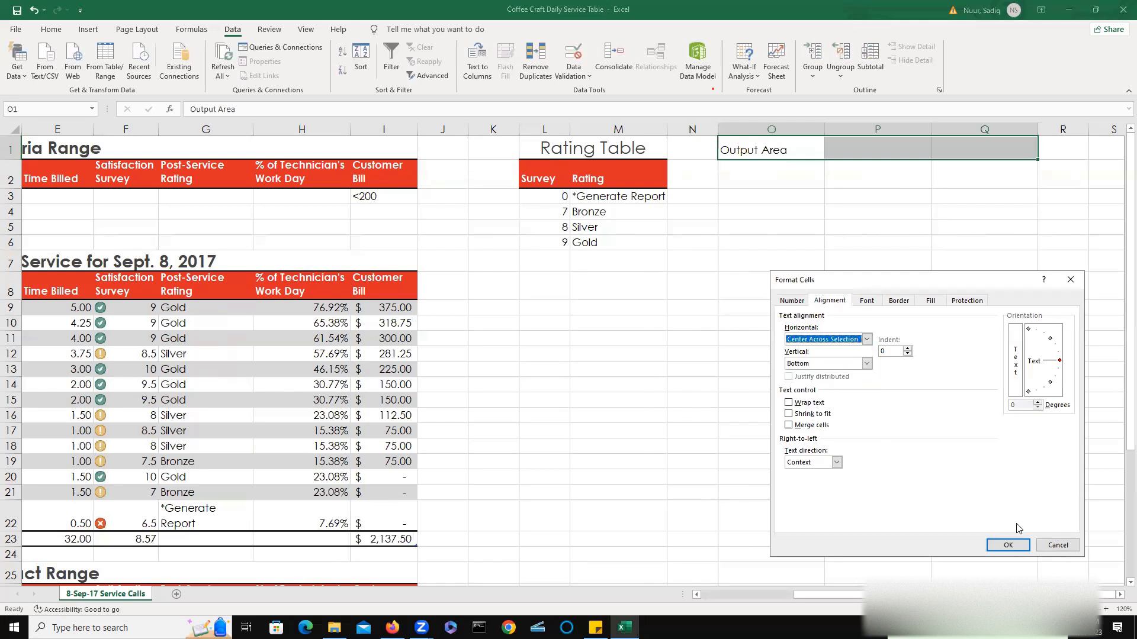
click(1009, 542)
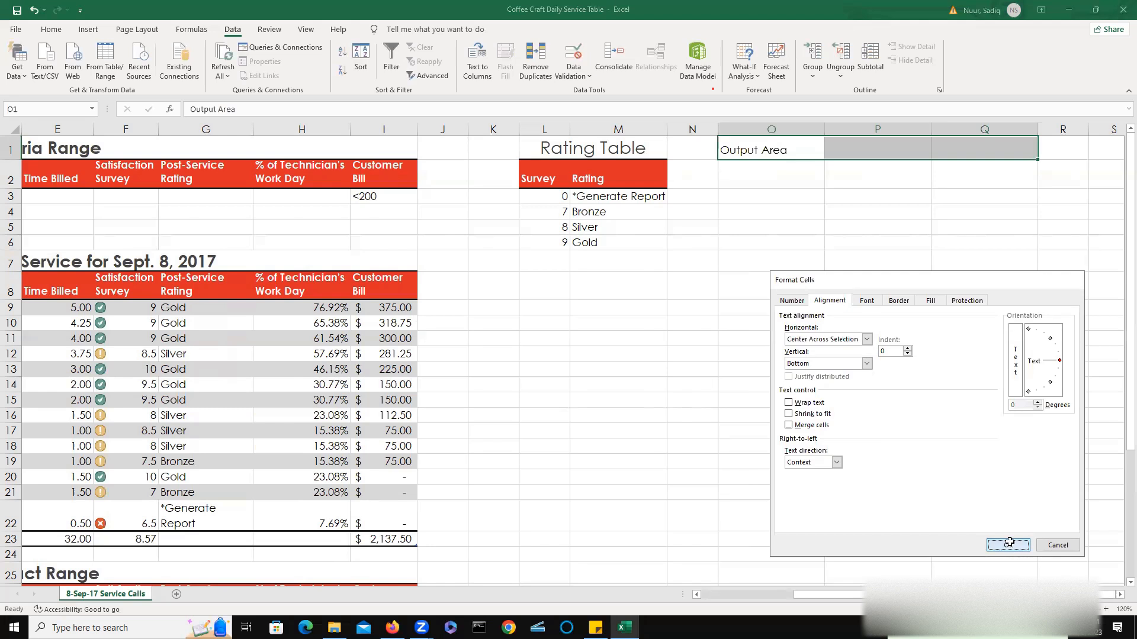
Enter the headings Customer Type, Customer Type and Post-Service Rating in cells O2 to Q2.
click(763, 172)
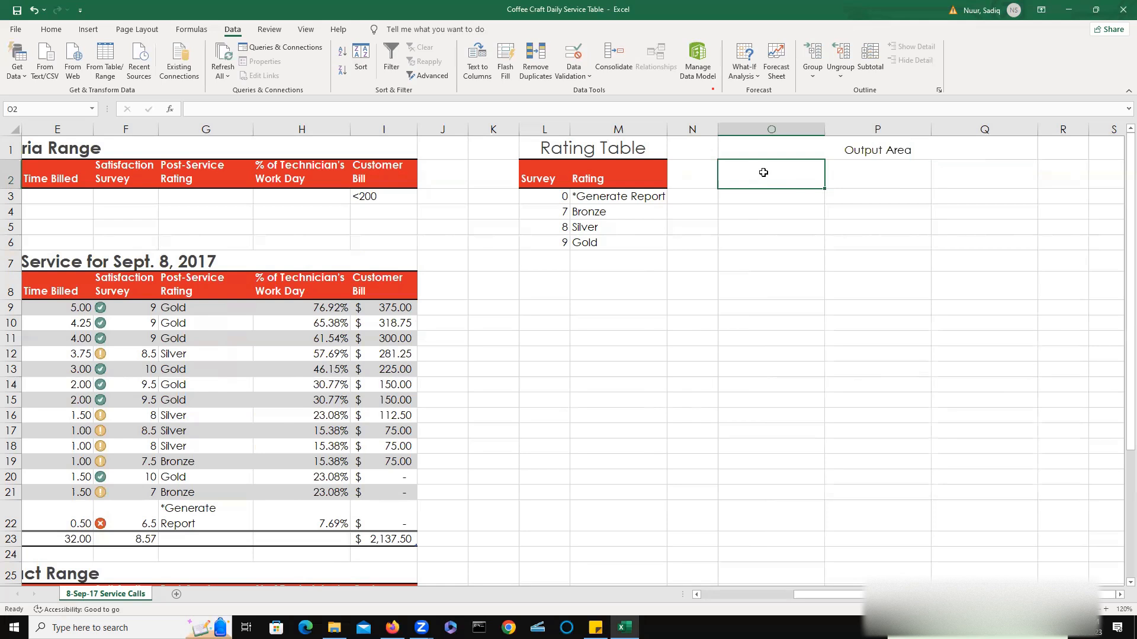
text(Customer)
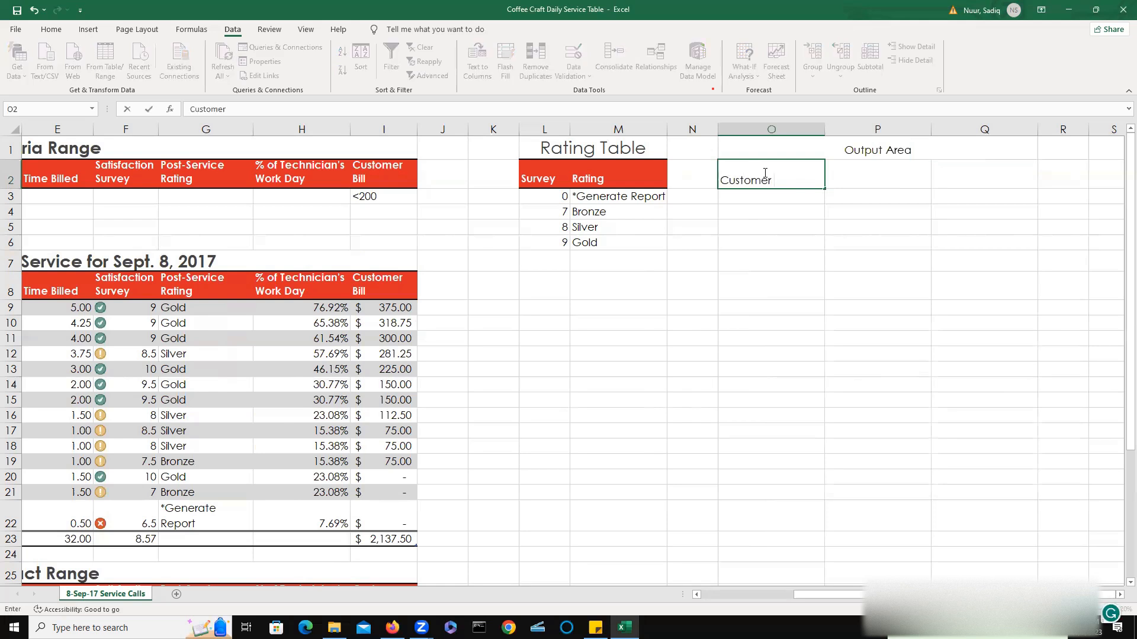
text( Type)
key(Tab)
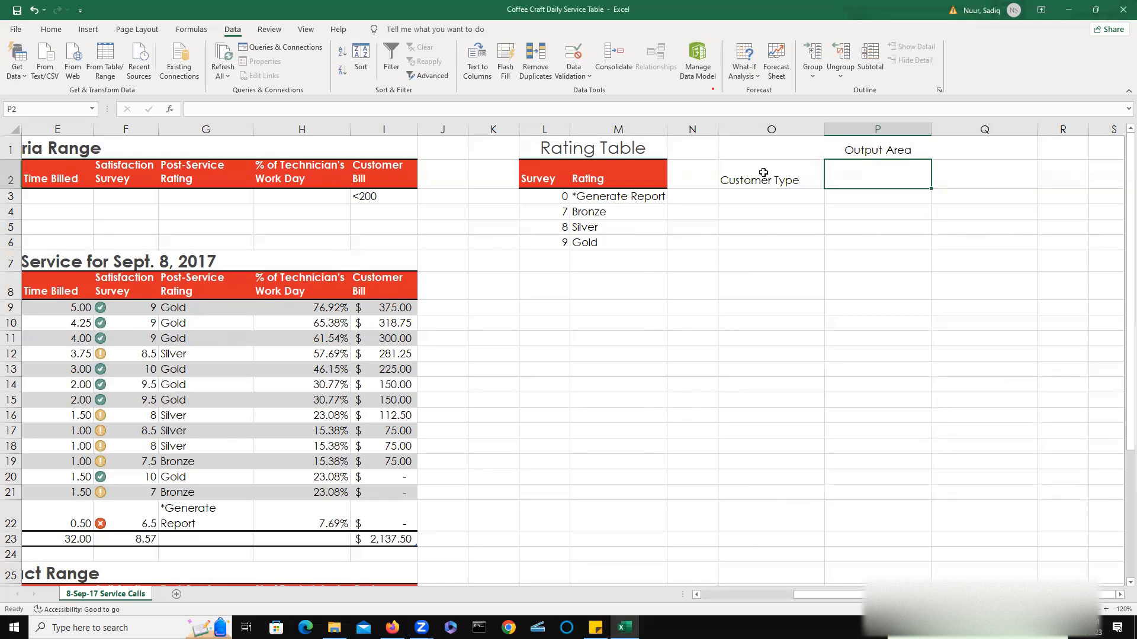
text(Cu)
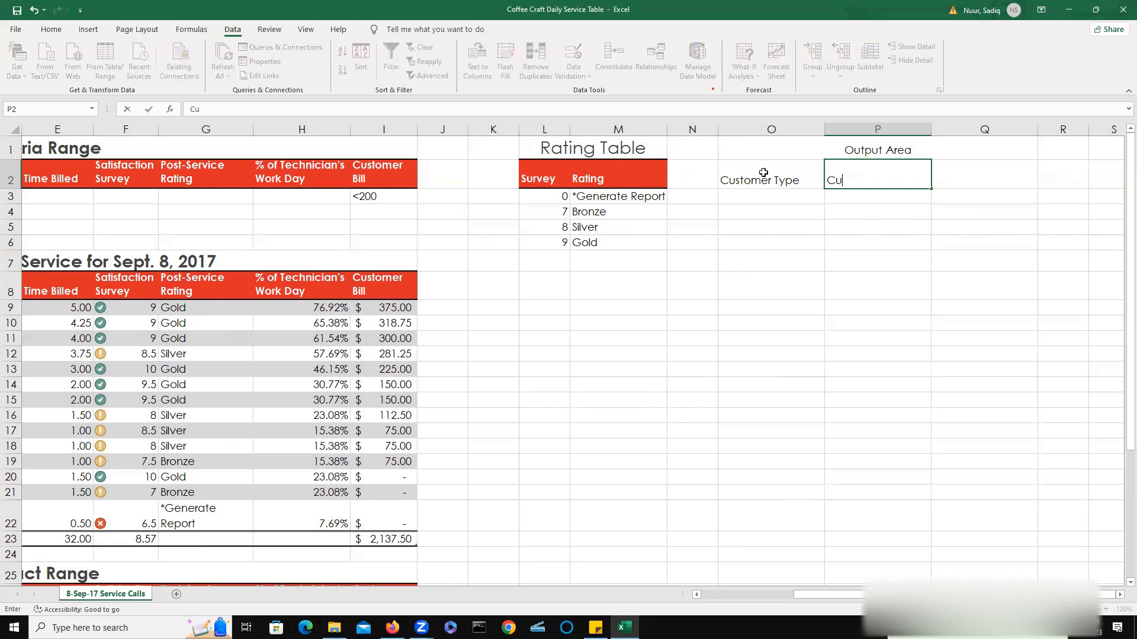
text(stomer Type)
key(Tab)
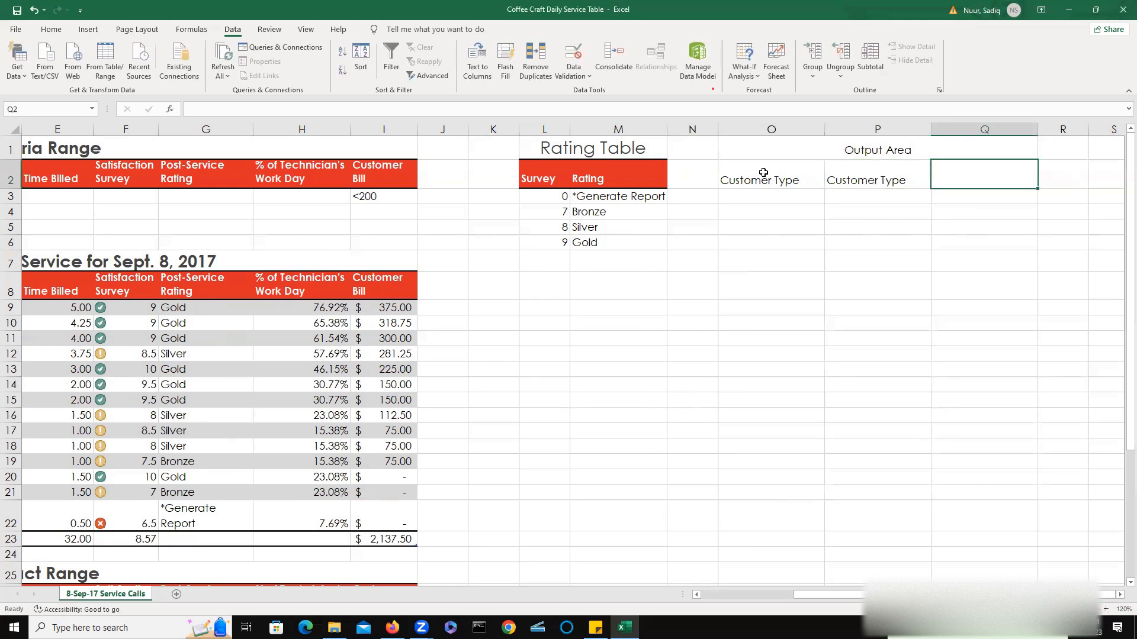
text(Post-S)
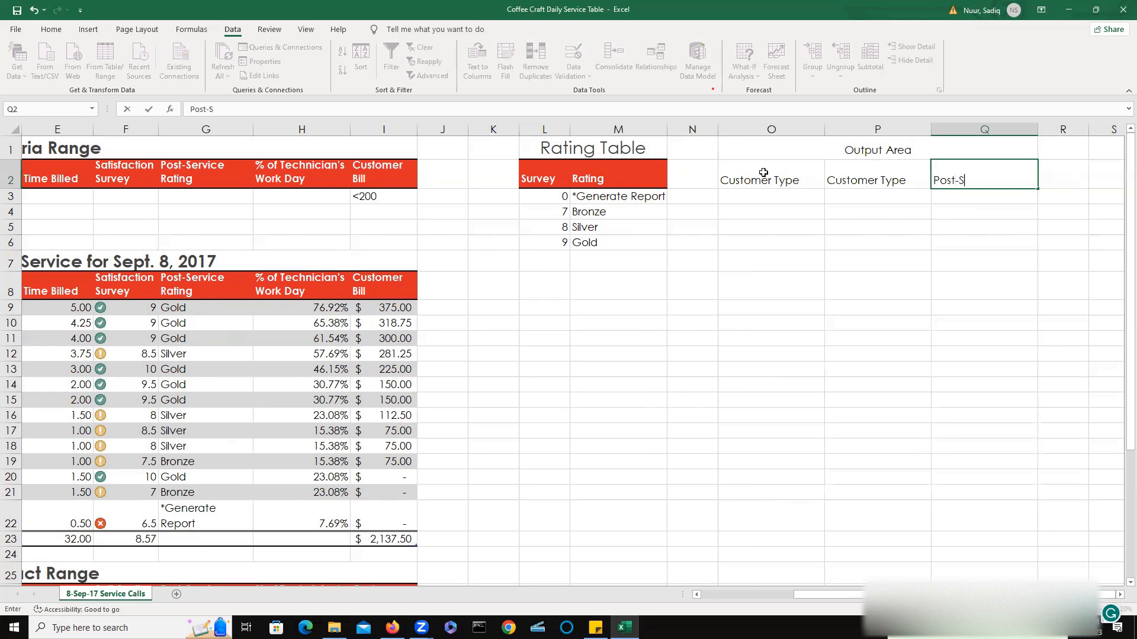
text(ervice Rating)
key(ctrl+Return)
key(Return)
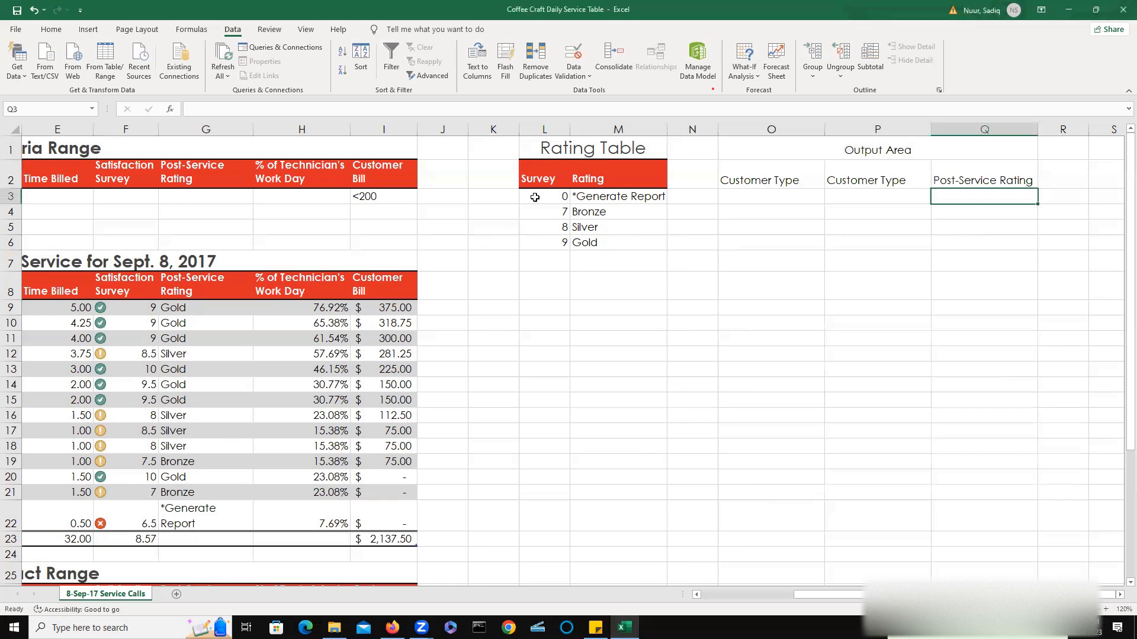
Copy the Rating Table's heading format onto the new Output Area headings with Format Painter.
double_click(548, 180)
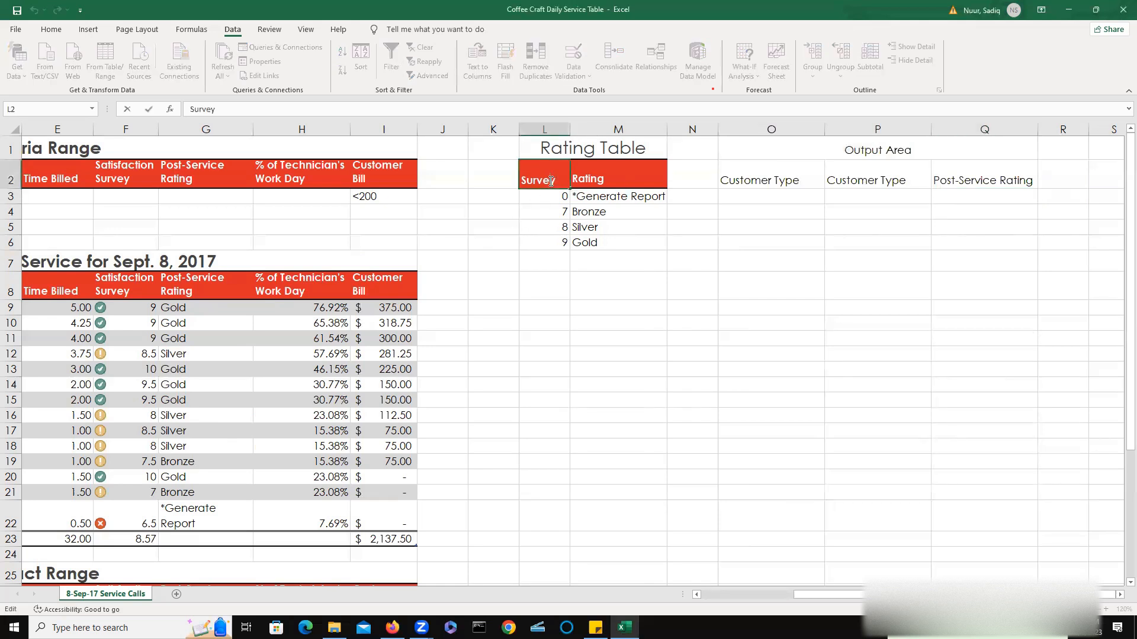
click(51, 29)
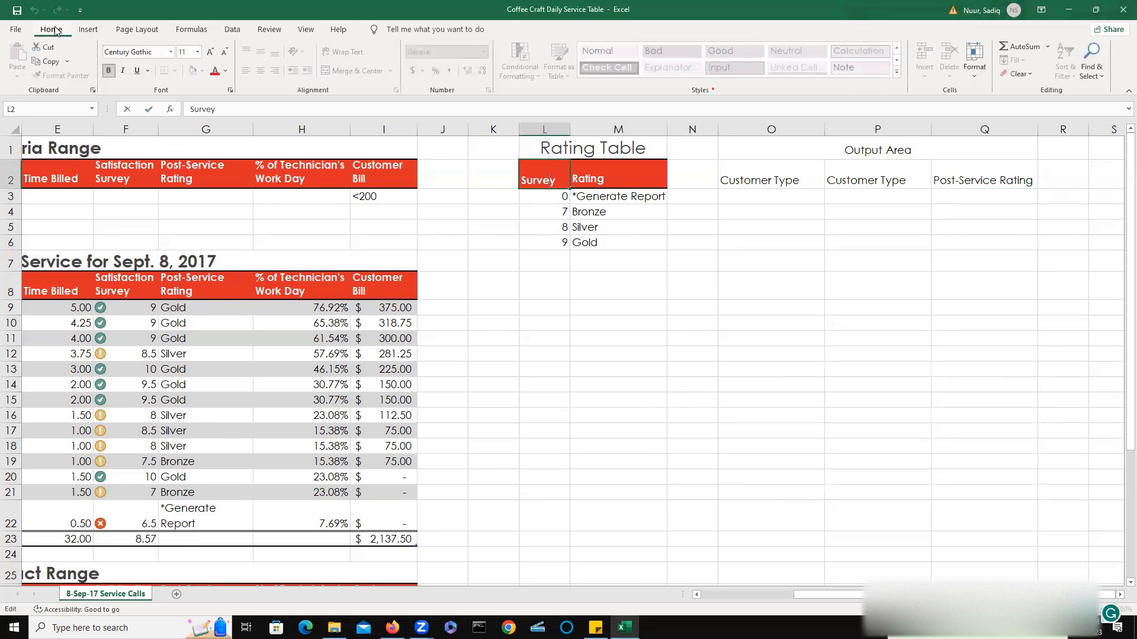
click(522, 323)
click(536, 181)
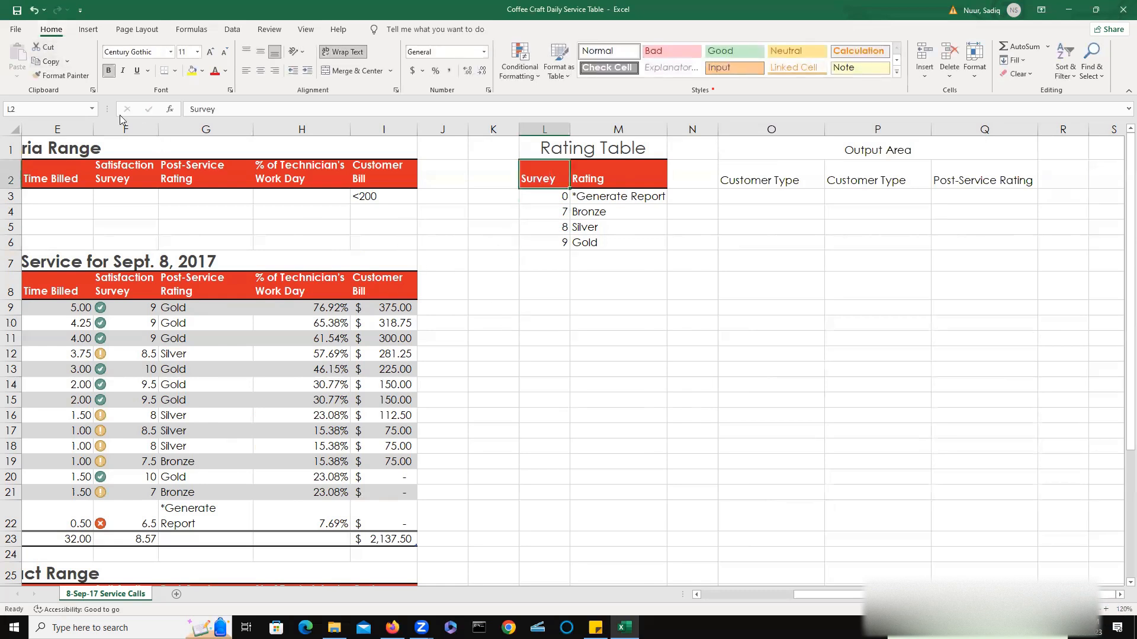
click(59, 75)
drag(749, 180, 994, 172)
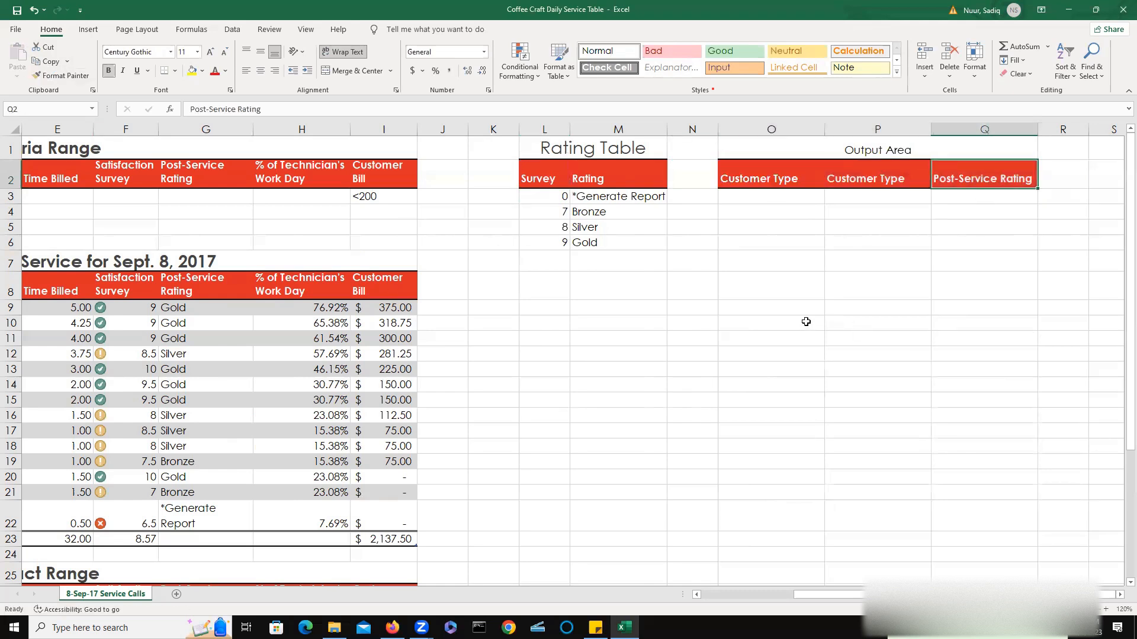
click(545, 296)
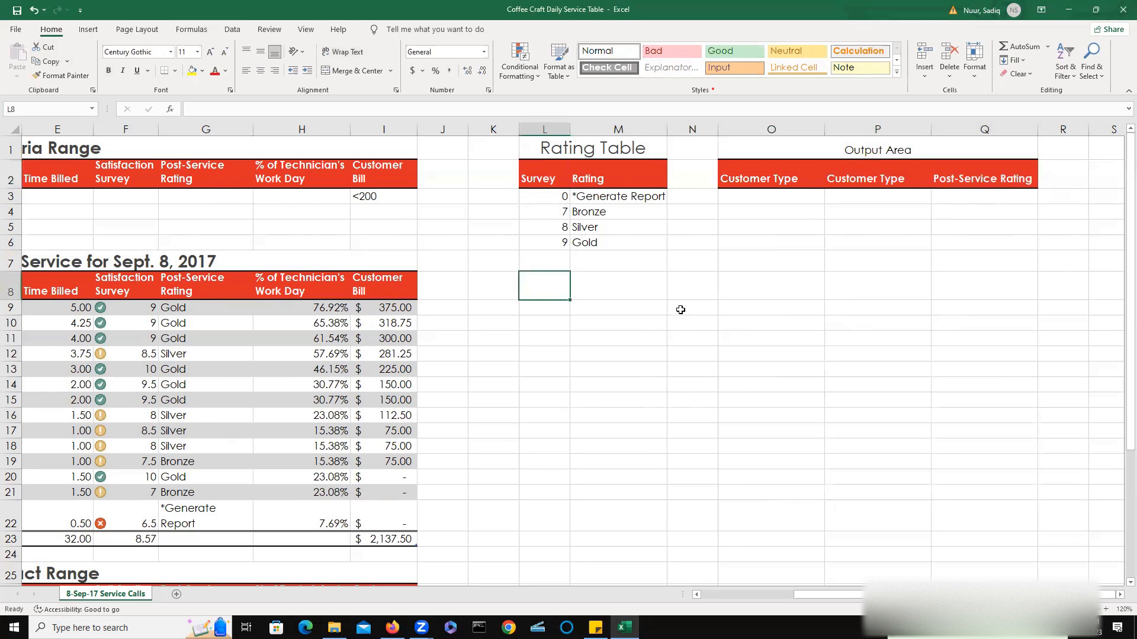
Enter Coffee Shop and QSR as criteria under the two Customer Type headings.
click(767, 200)
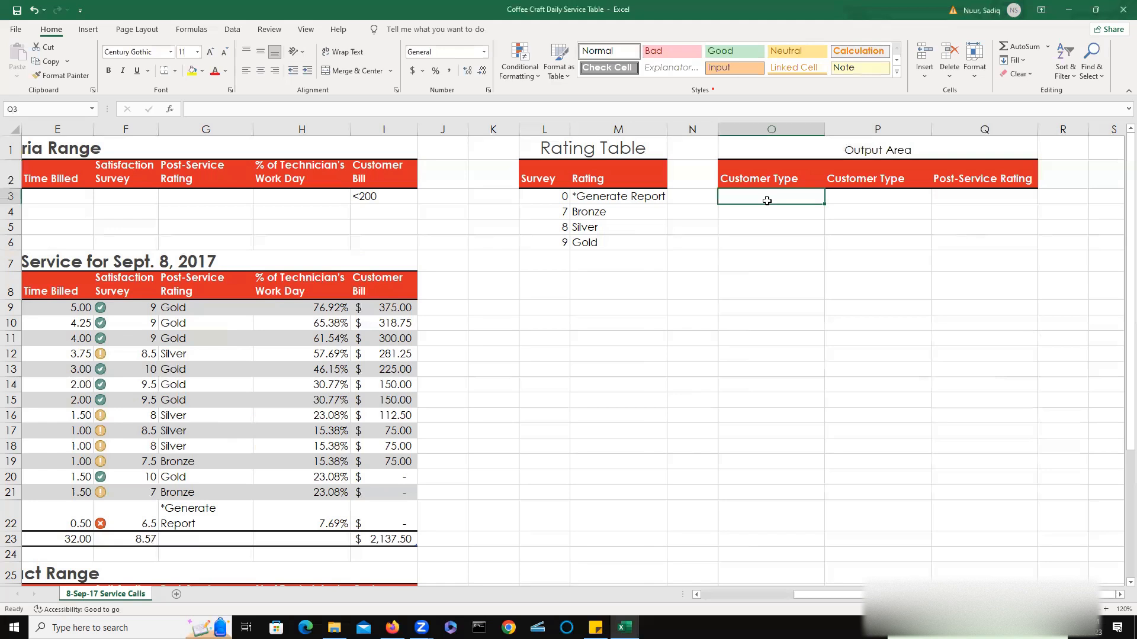
text(Co)
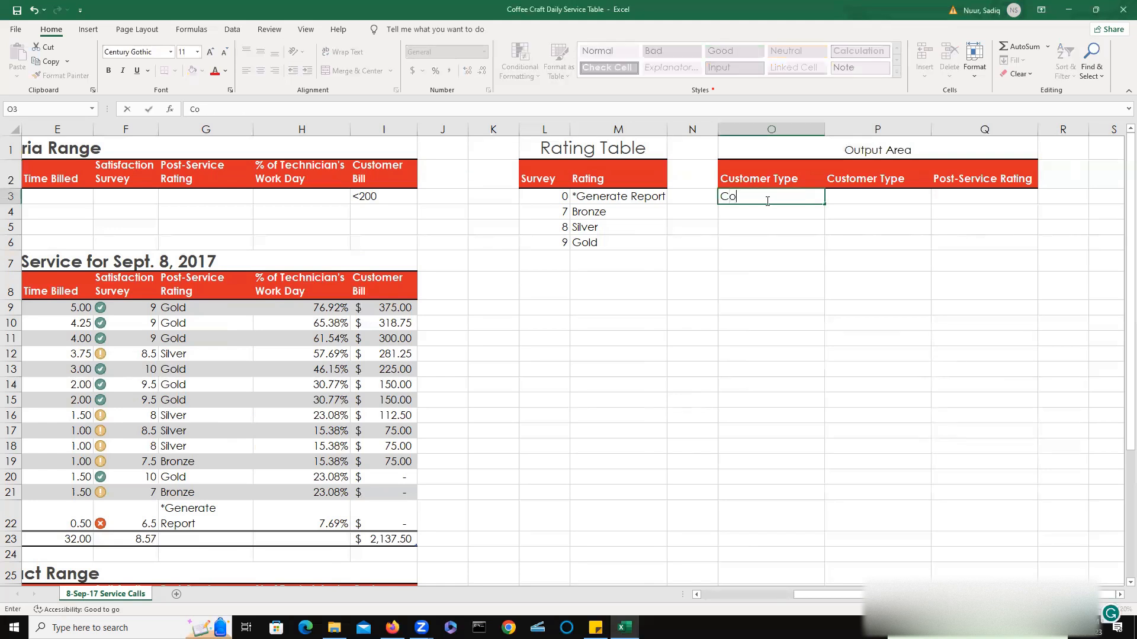
text(ffee Sh op)
key(Tab)
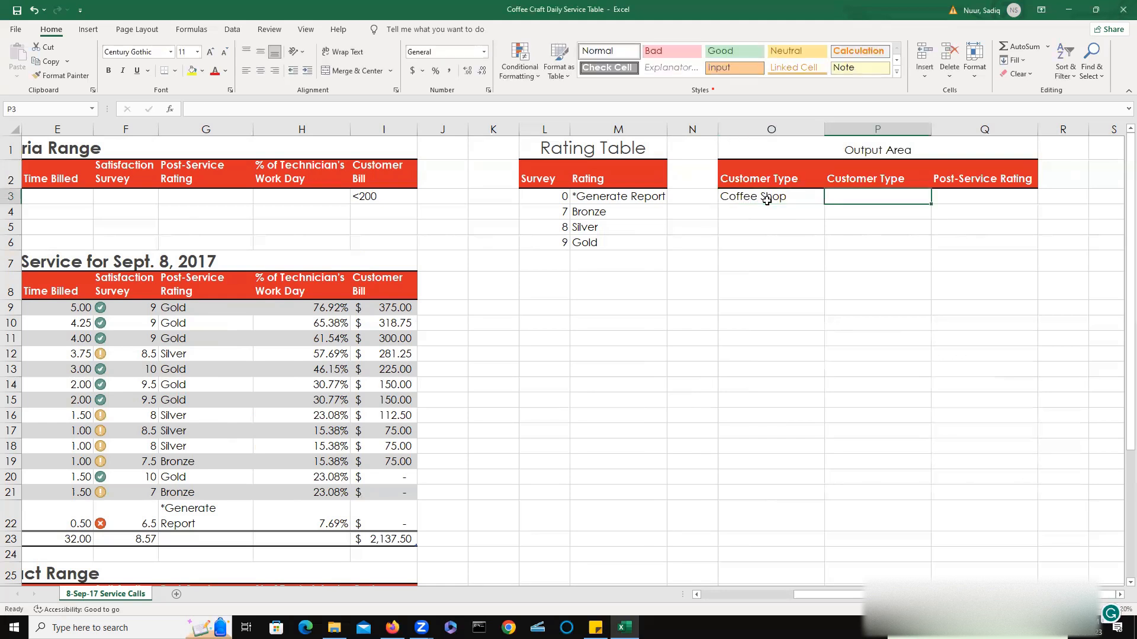
text(QSR)
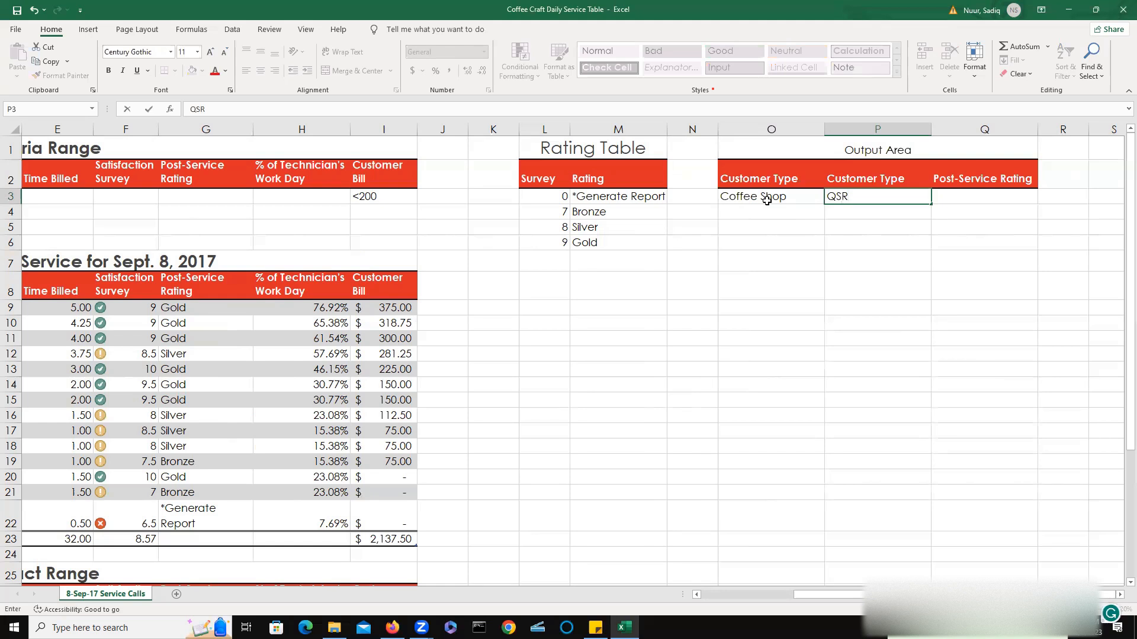
key(Tab)
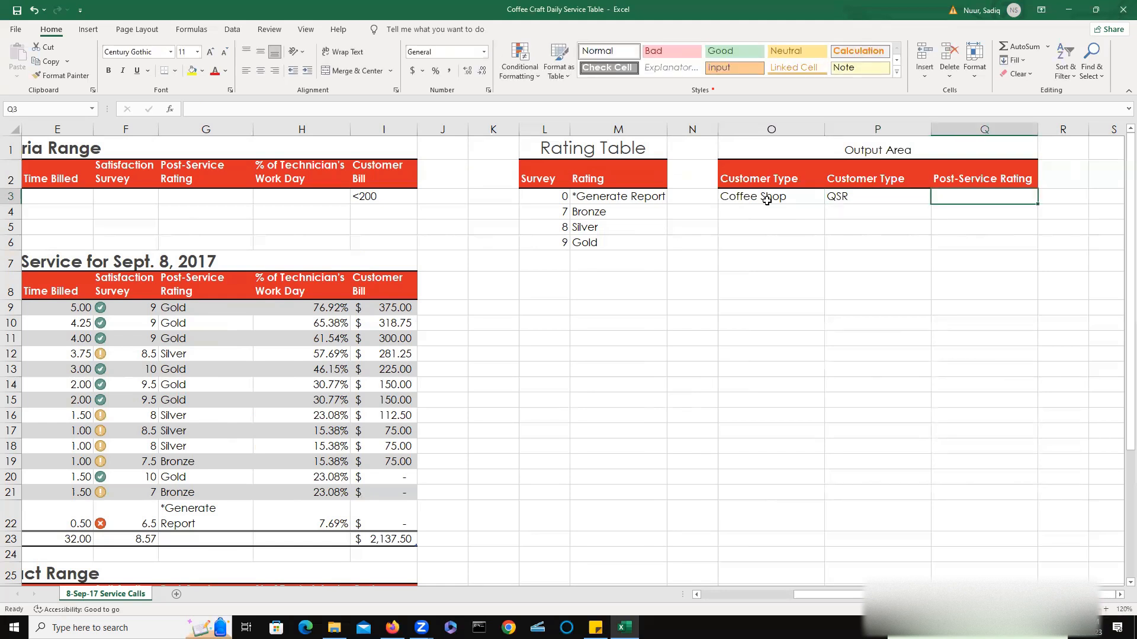
Enter Gold as the criterion under the Post-Service Rating heading in Q3.
text(Gold)
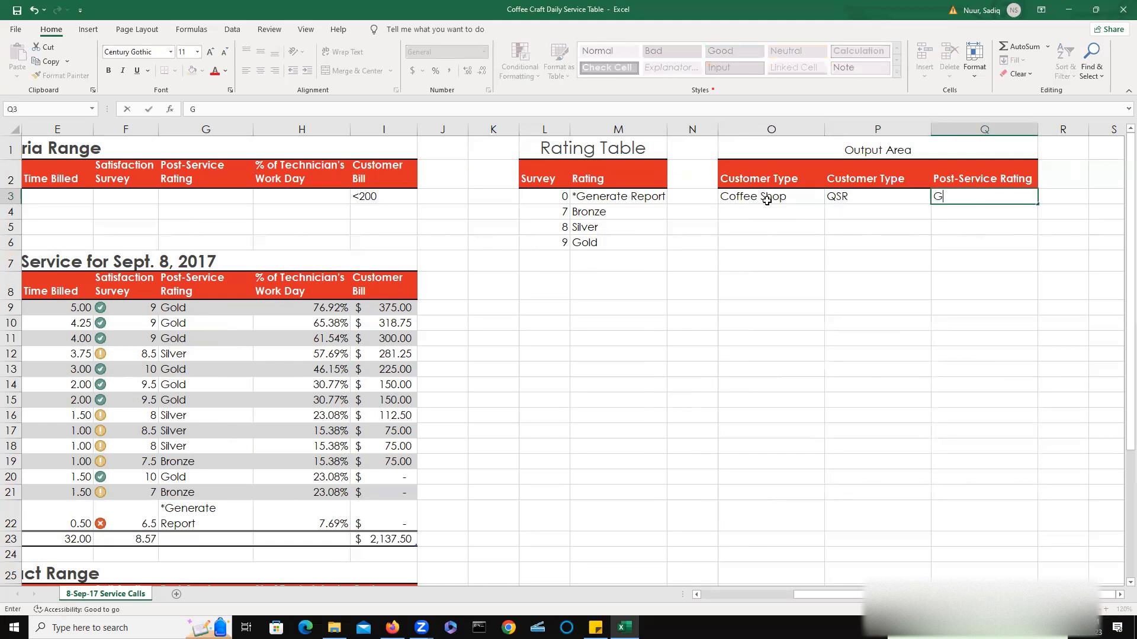
key(Return)
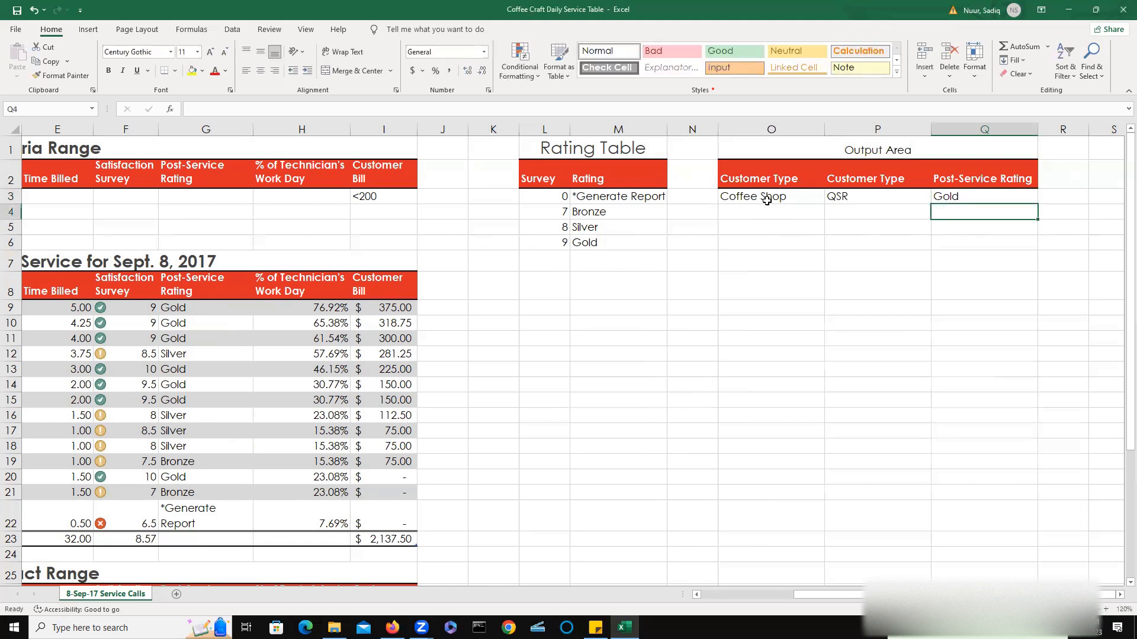
key(Left)
key(Left)
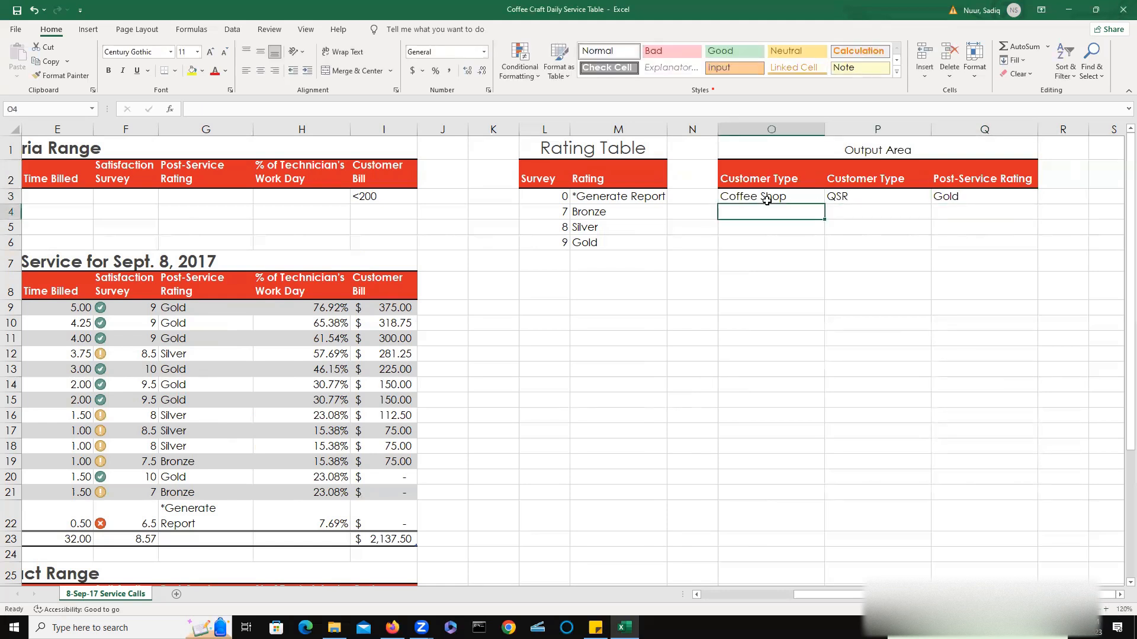
key(Down)
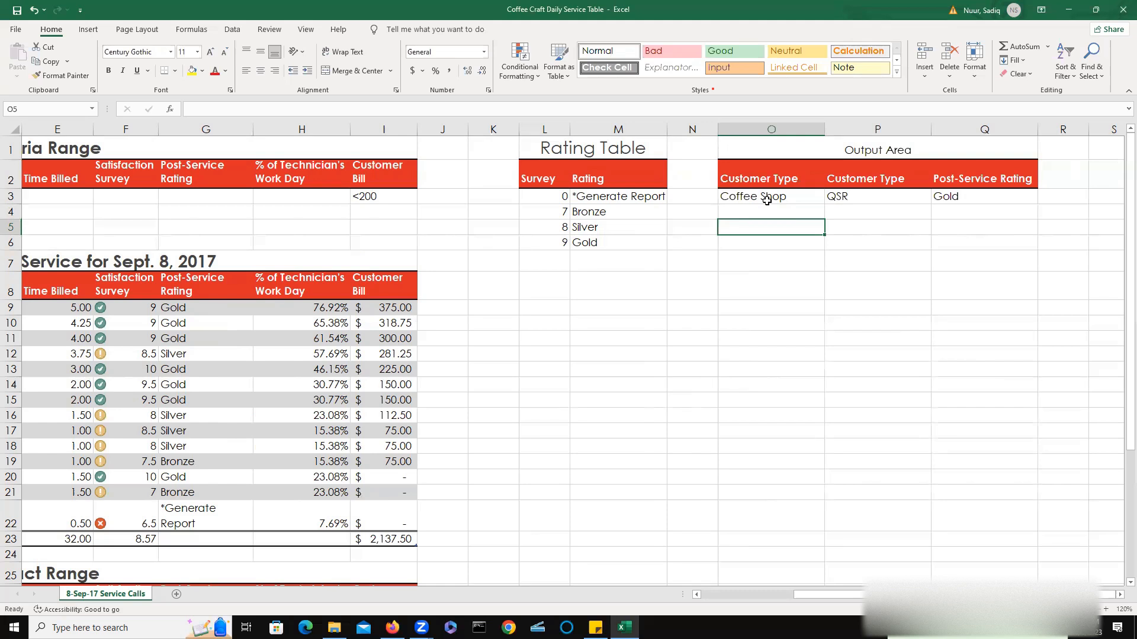
Enter the label Avg. Coffee Shop Satisfaction Rating: in cell O5.
text(Av)
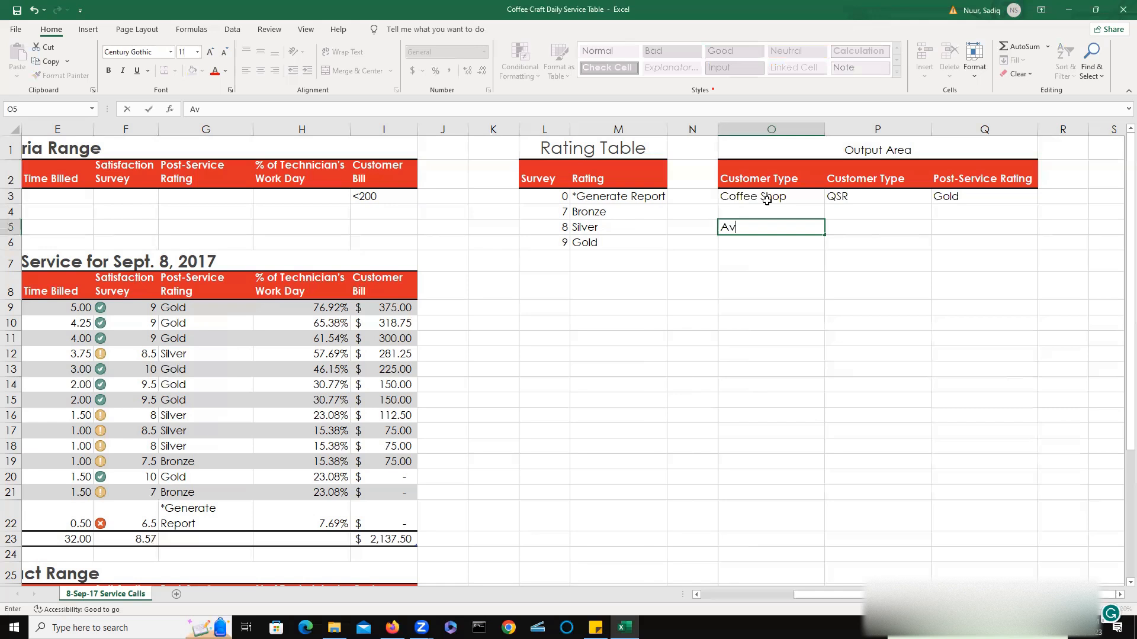
text(g. Coffee)
text(Shop Sati)
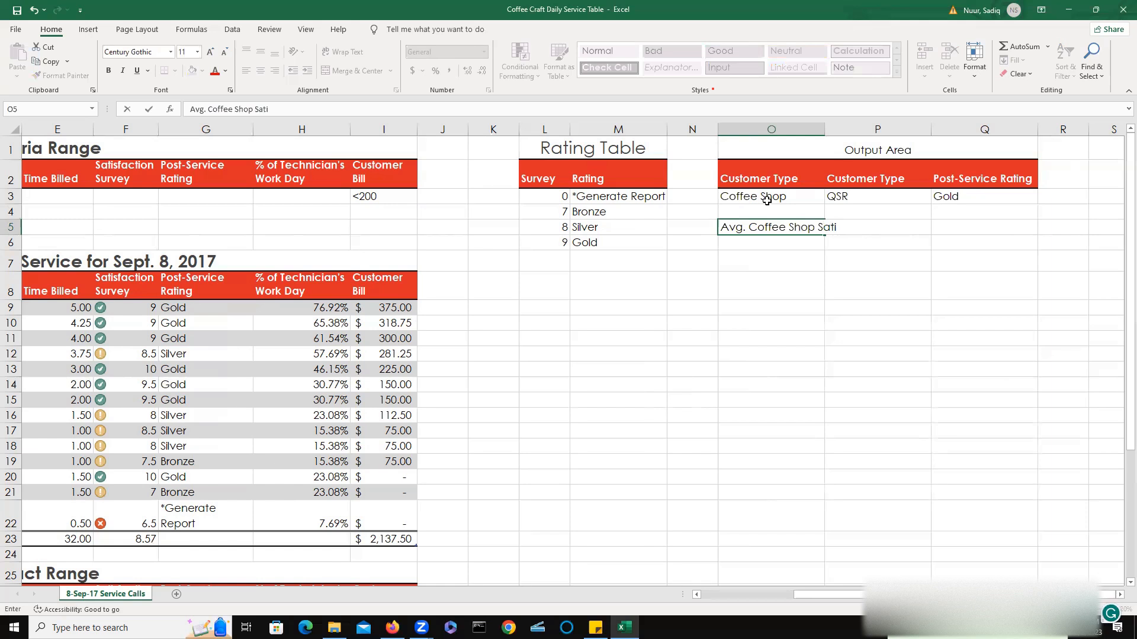
text(sfaction Rating:)
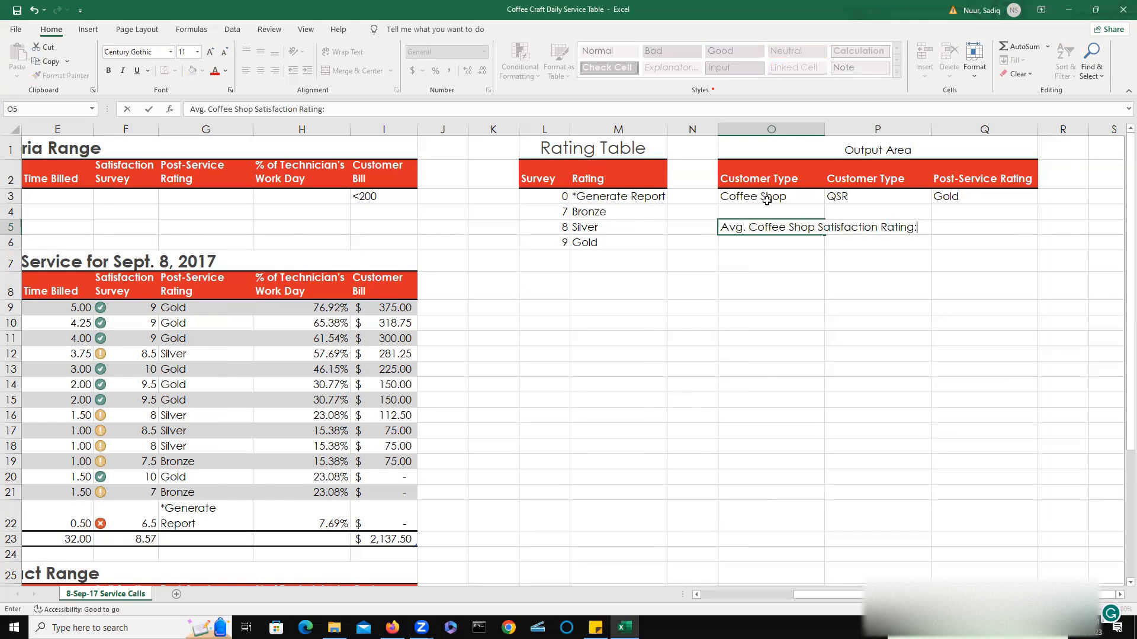
key(Return)
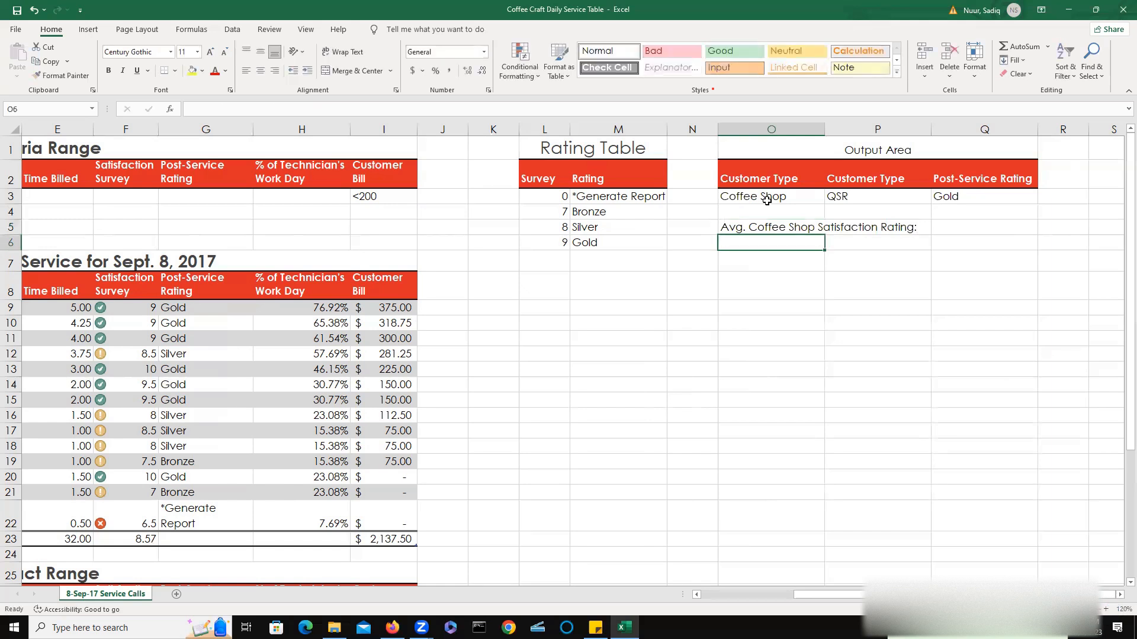
Enter the label Avg. QSR Satisfaction Rating: in cell O6.
text(A)
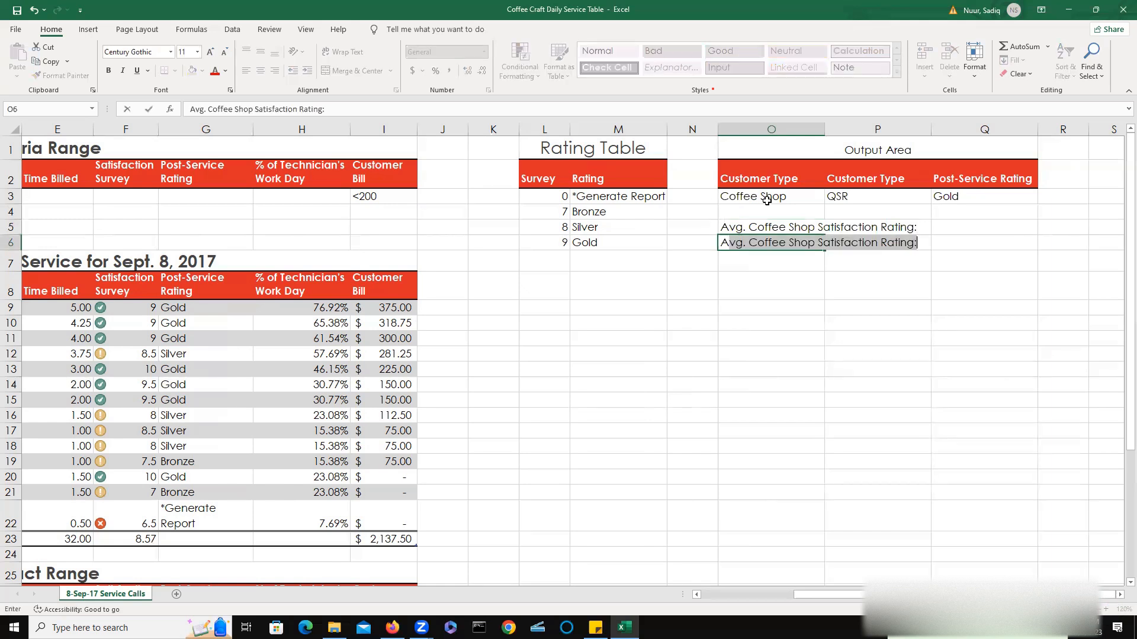
text(vg. QS)
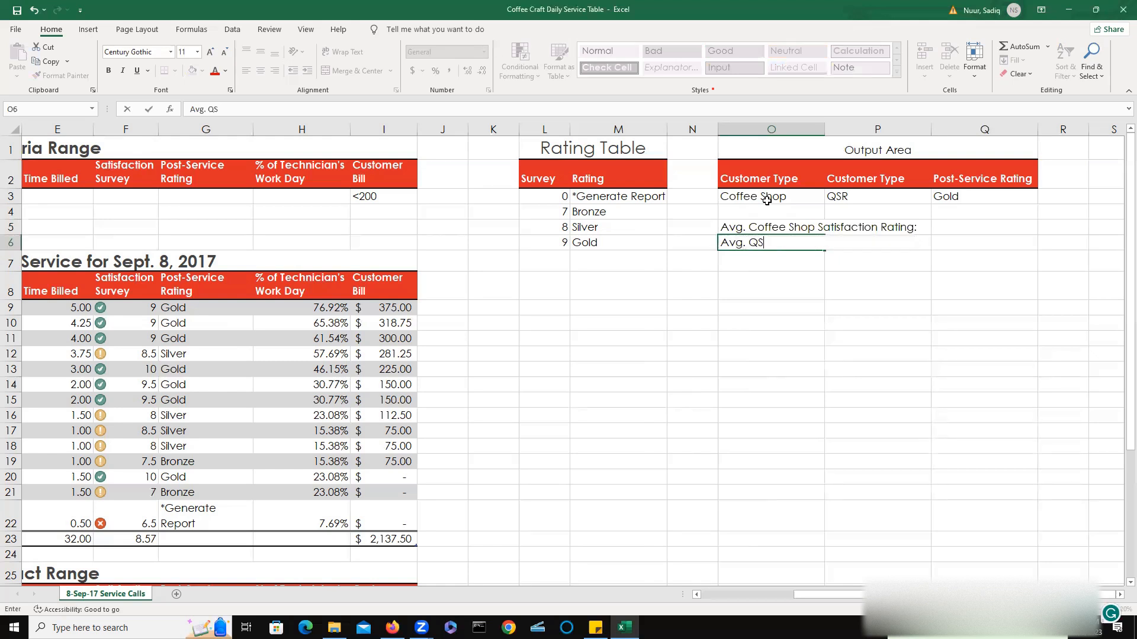
text(R Satisfaction )
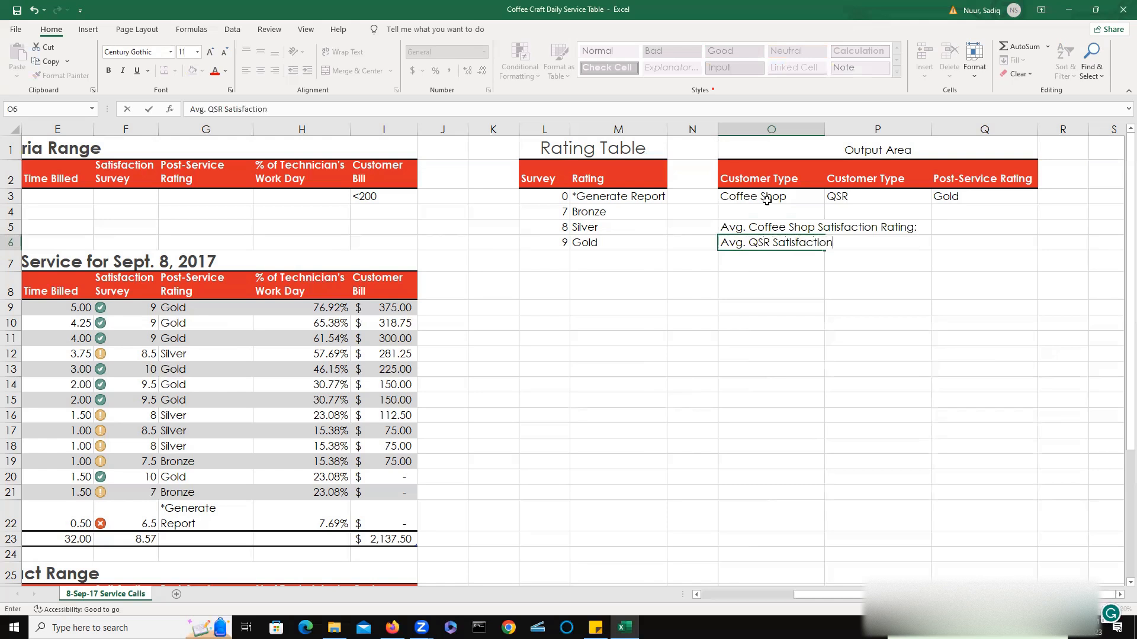
text(Rating:)
key(Return)
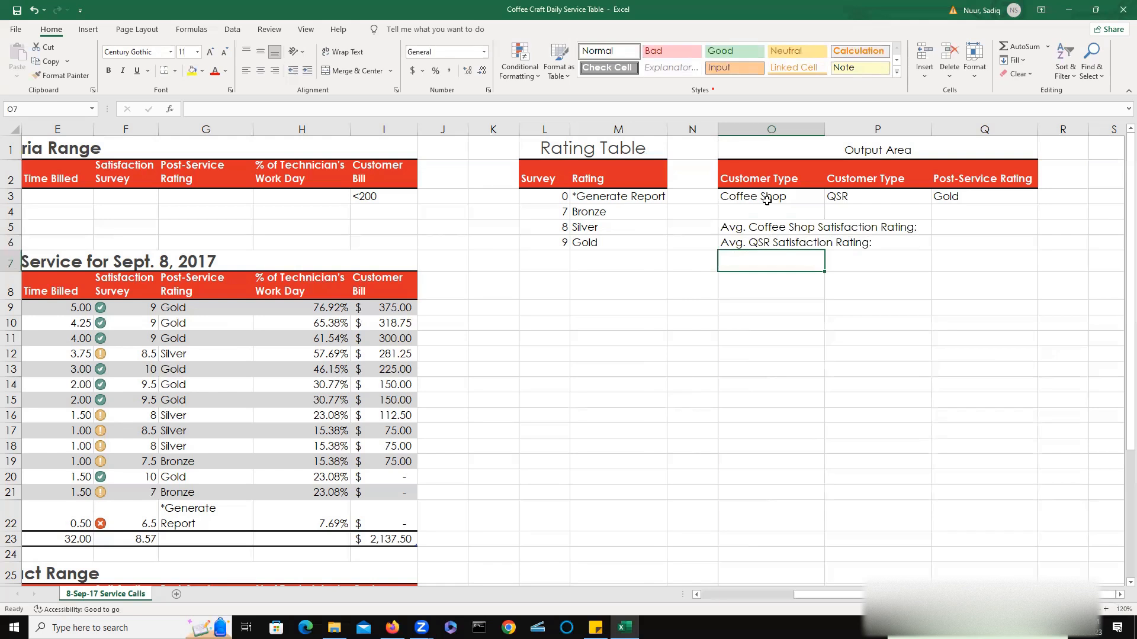
Enter the label Gold Standing Count: in cell O7.
text(Gold)
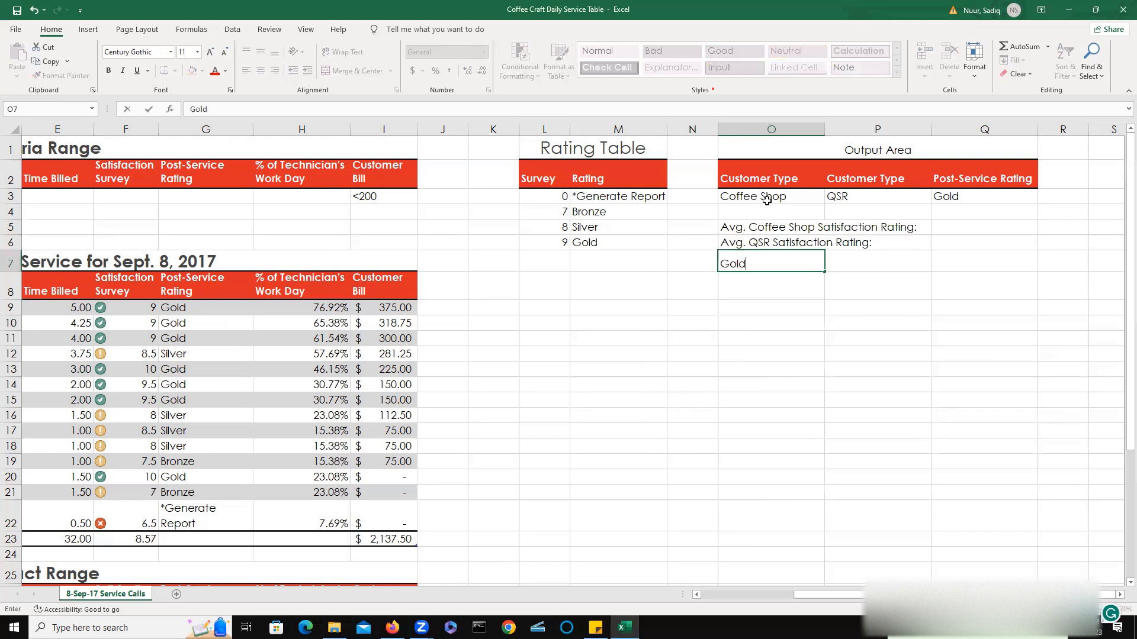
text( Standing Count:)
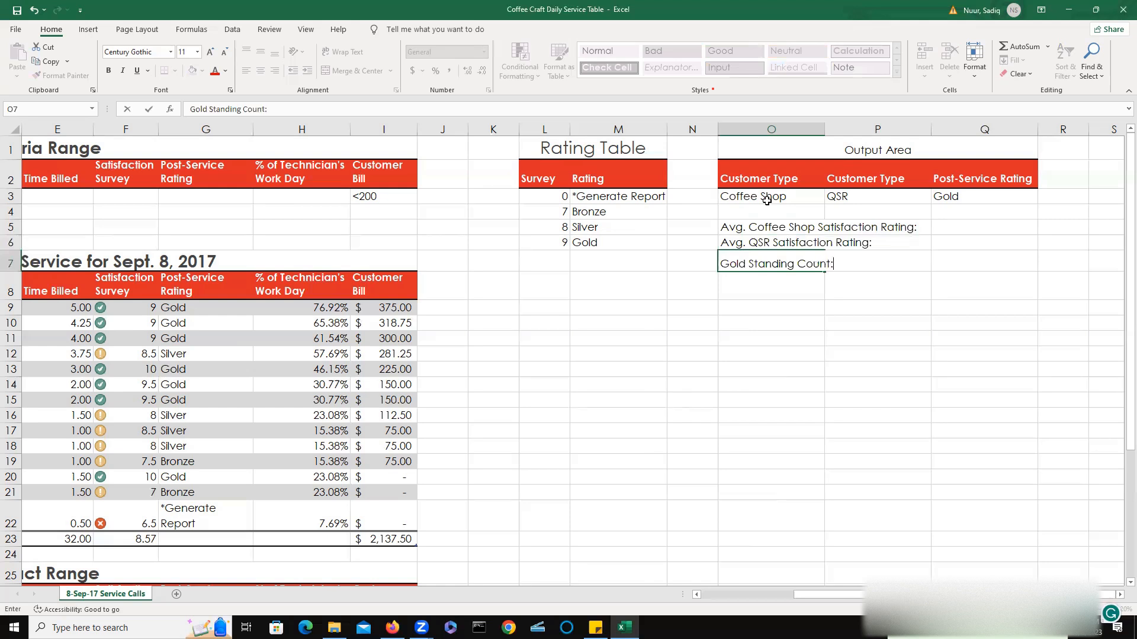
key(Return)
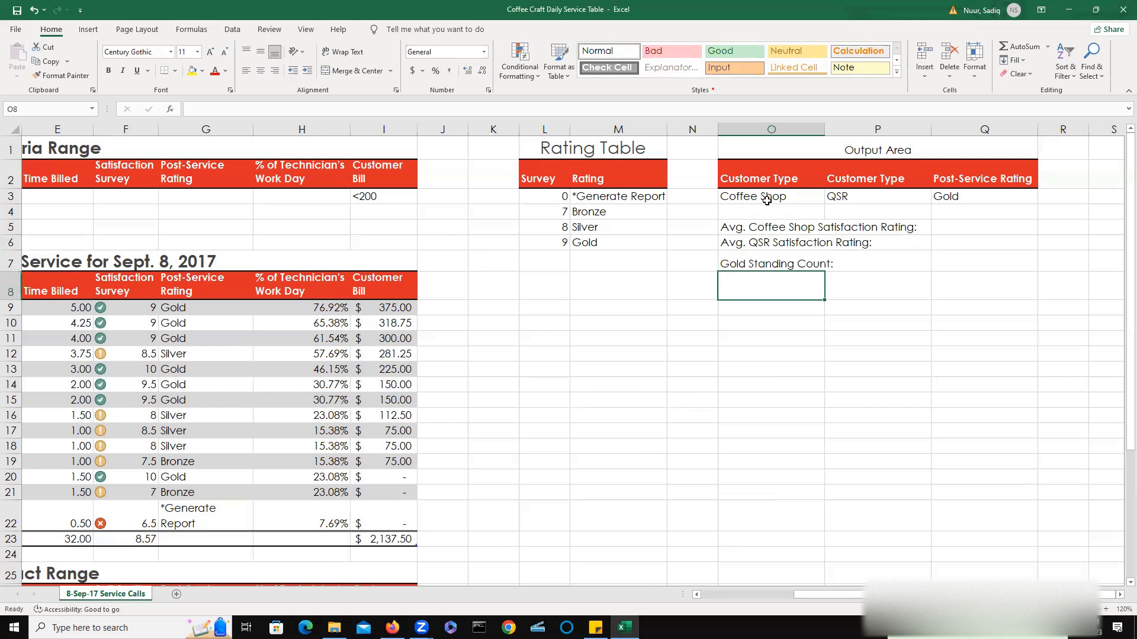
Enter the label Billing to Restaurant/Hotel in cell O8.
text(Billi)
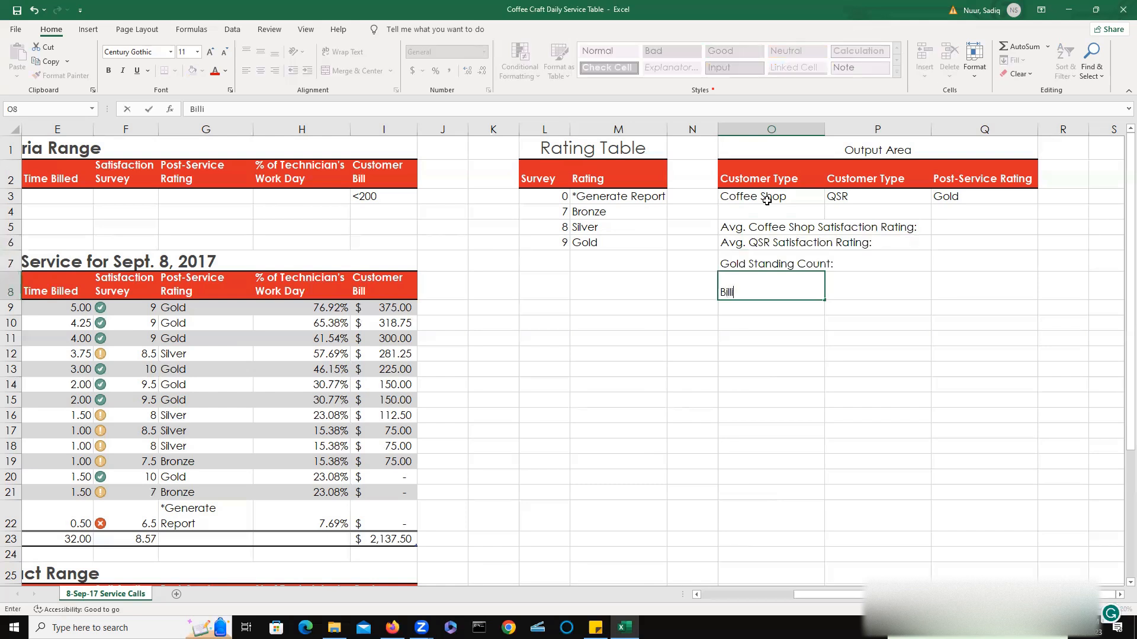
text(ng to Restaurant)
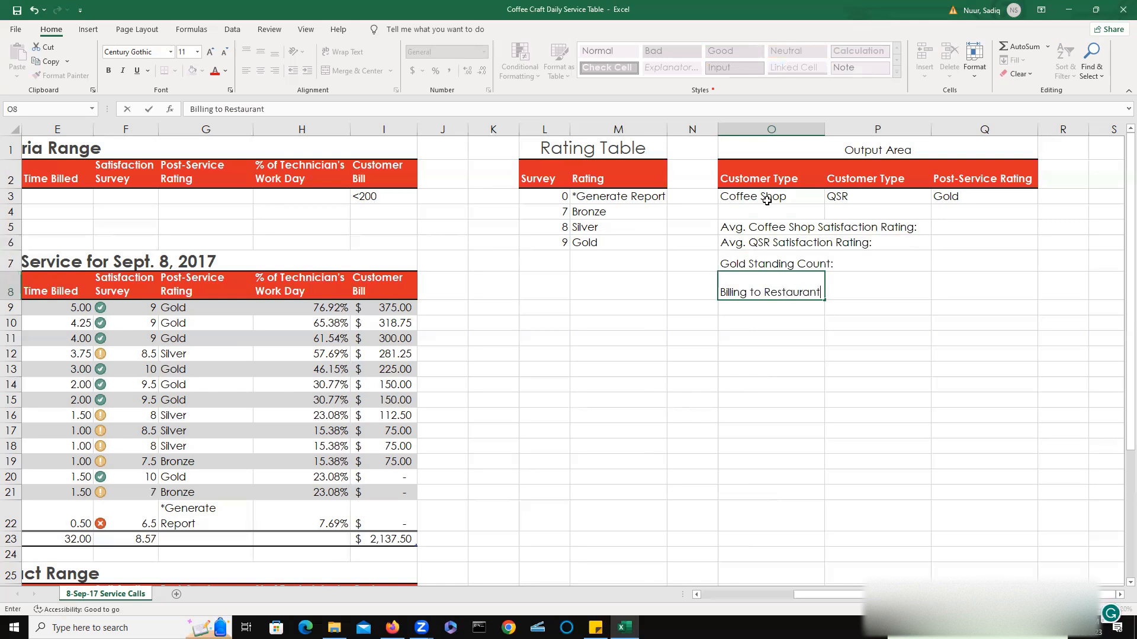
text(/Hotel)
key(Return)
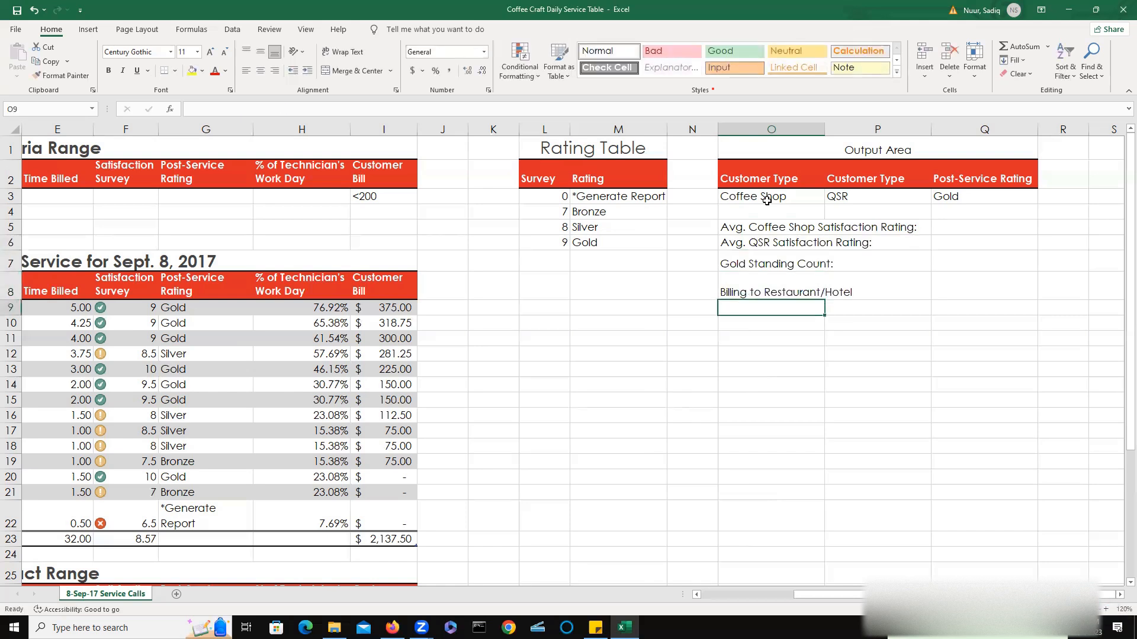
Enter the label Count of QSR Customers: in cell O9.
text(Count of)
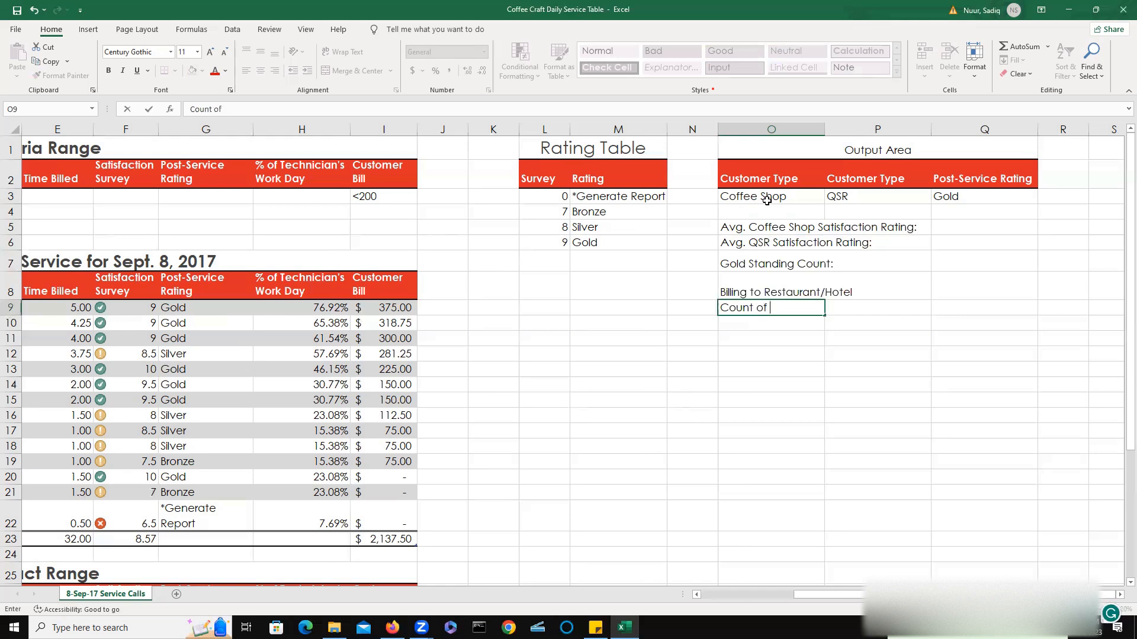
text( QSR Customers:)
key(Up)
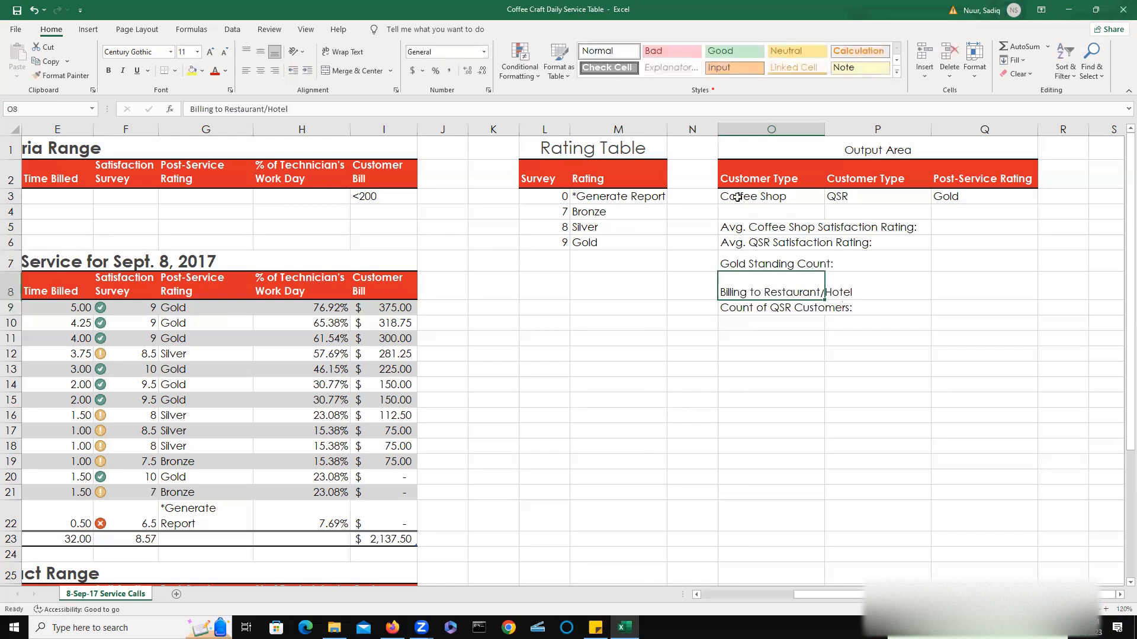
Add a colon to the end of the Billing to Restaurant/Hotel label in O8.
double_click(293, 109)
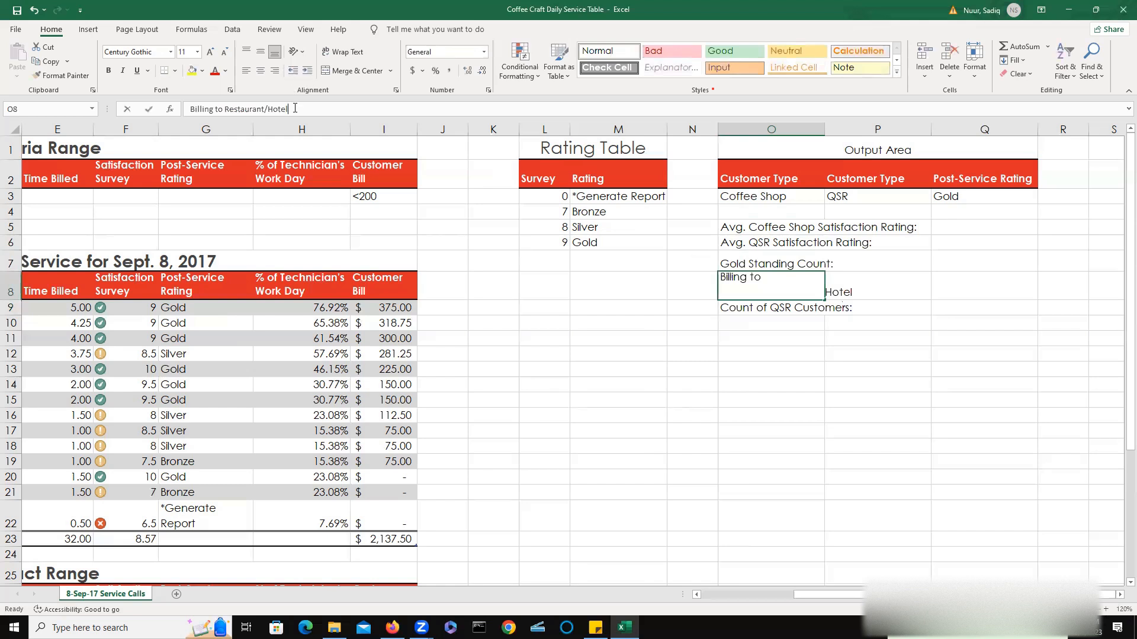
click(295, 109)
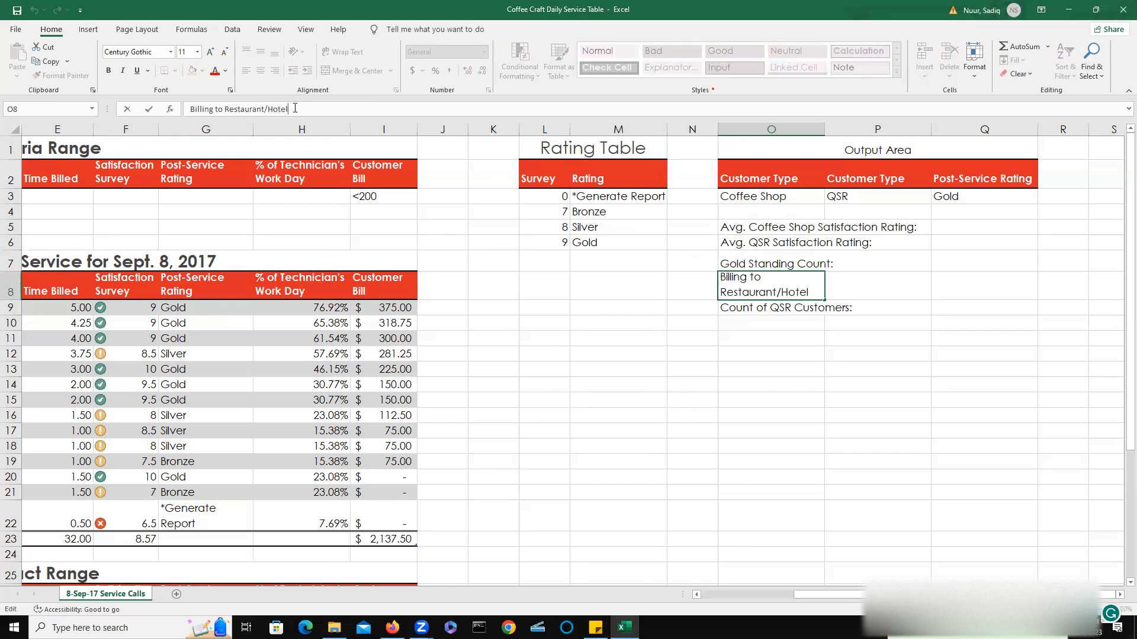
text(:)
key(Return)
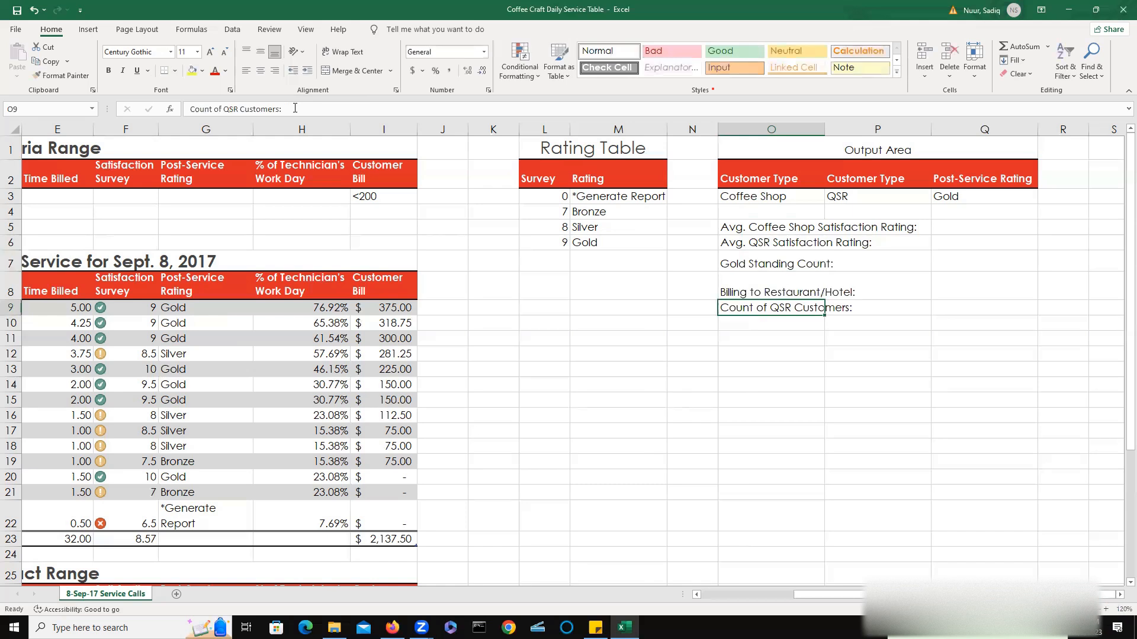
Enter the label Customer ID: in cell O10.
double_click(749, 323)
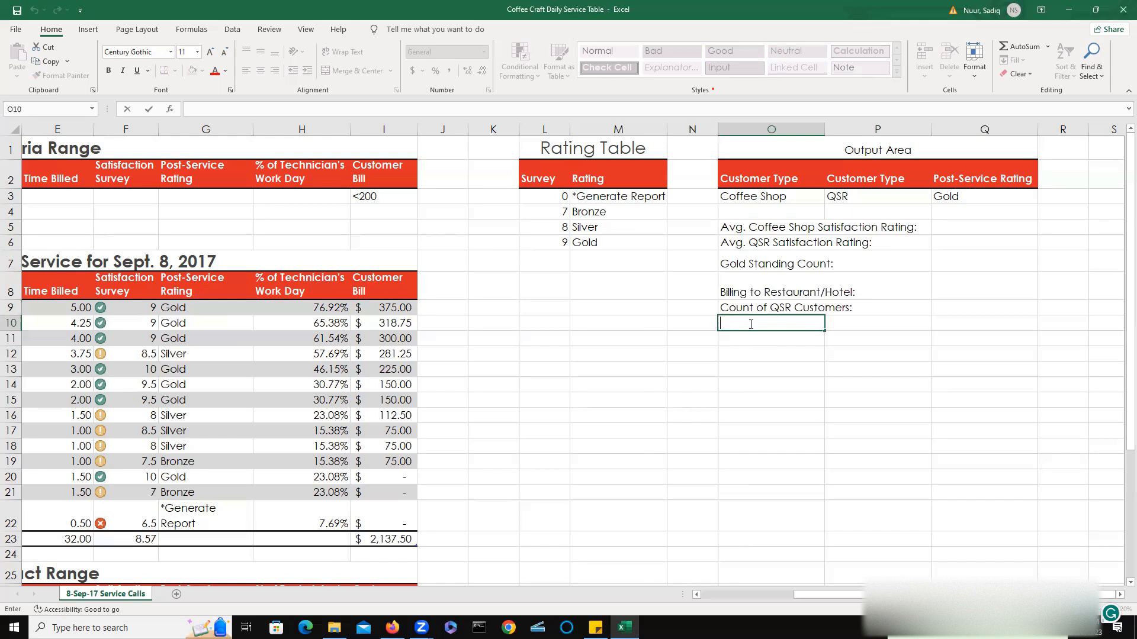
text(Customer ID:)
key(Return)
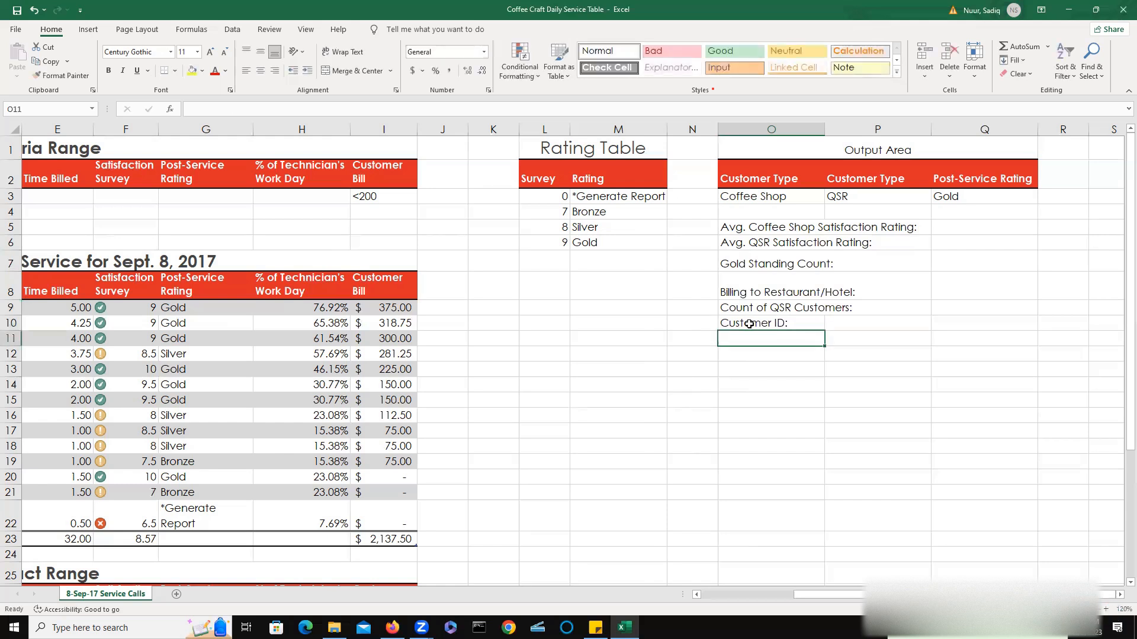
Enter the label Time Billed: in cell O11.
text(Time)
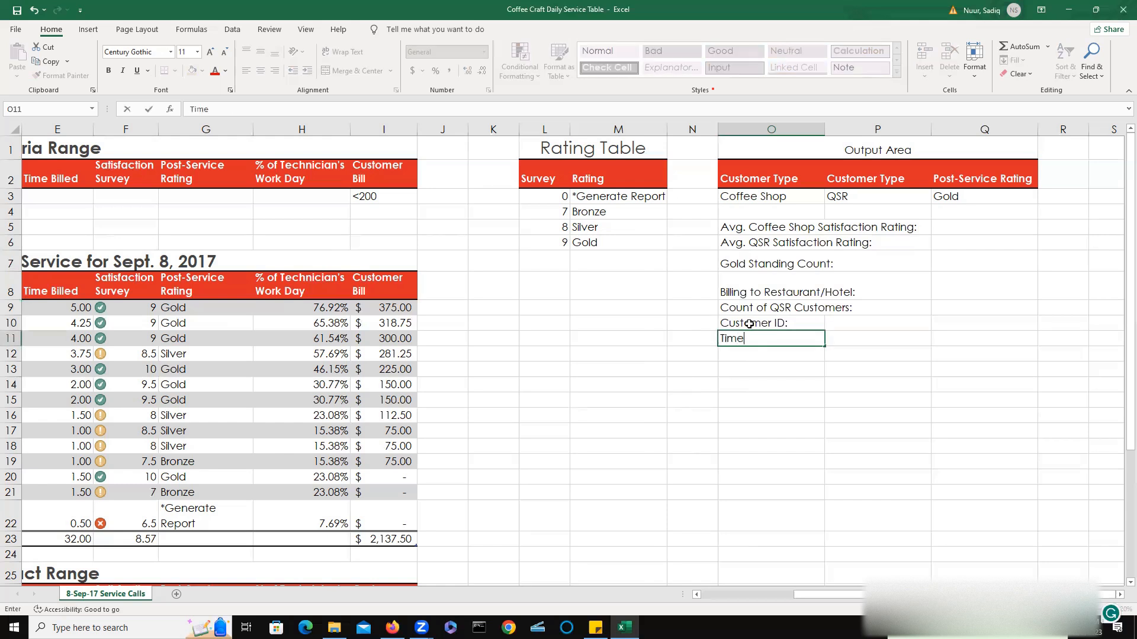
text( Bill)
key(BackSpace)
text(ed:)
click(784, 386)
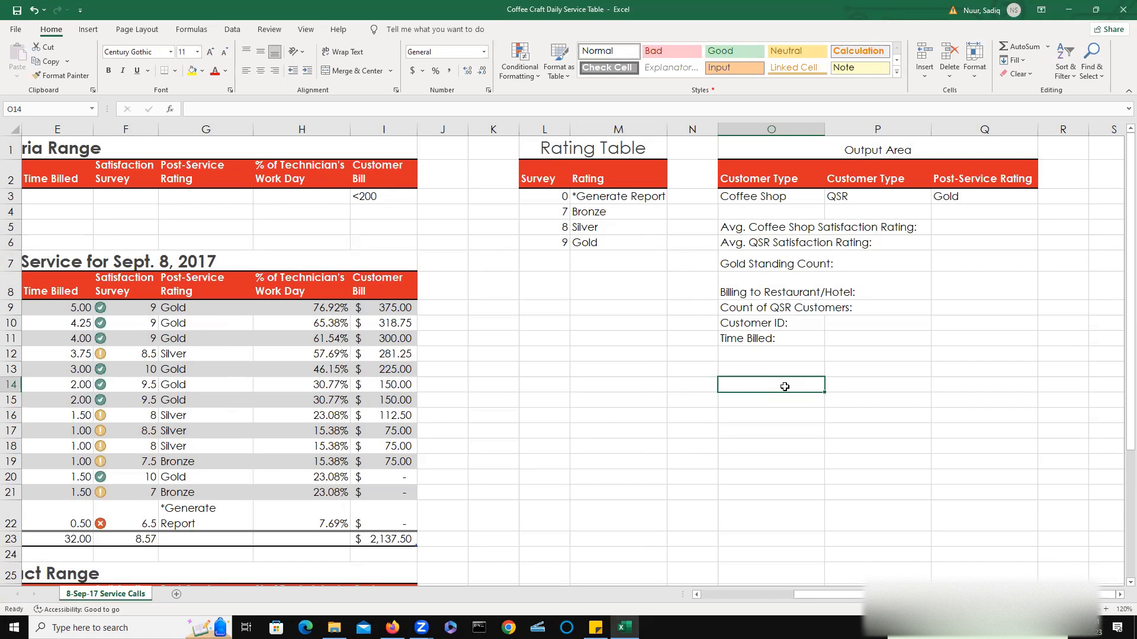
Begin a DAVERAGE formula in cell Q5 beside the Avg. Coffee Shop Satisfaction Rating label.
click(961, 229)
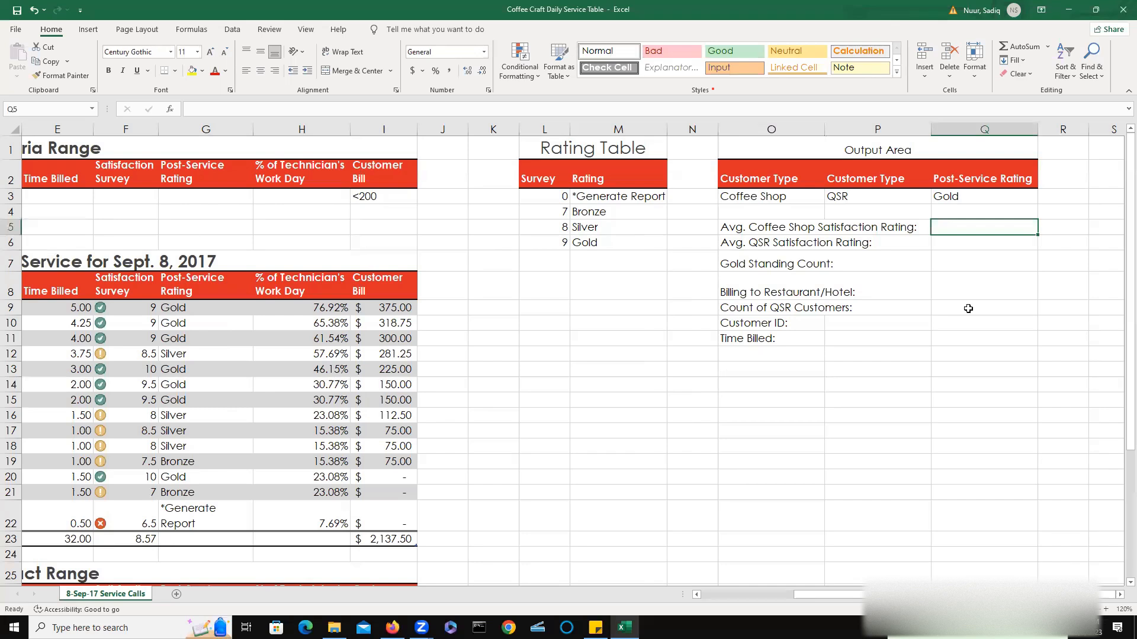
text(=)
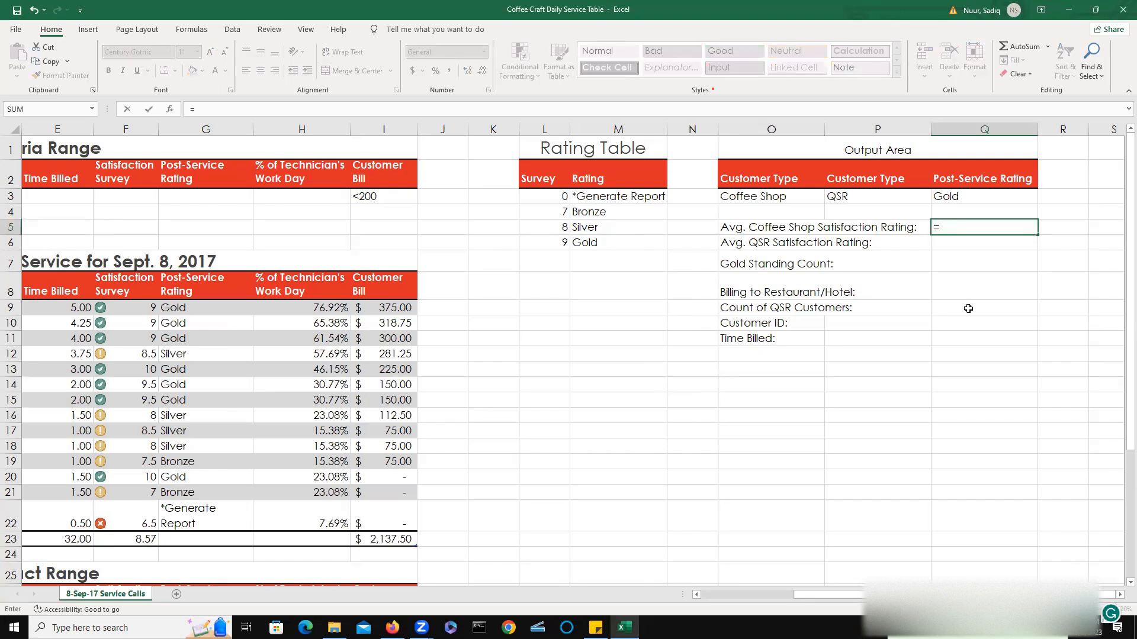
text(da)
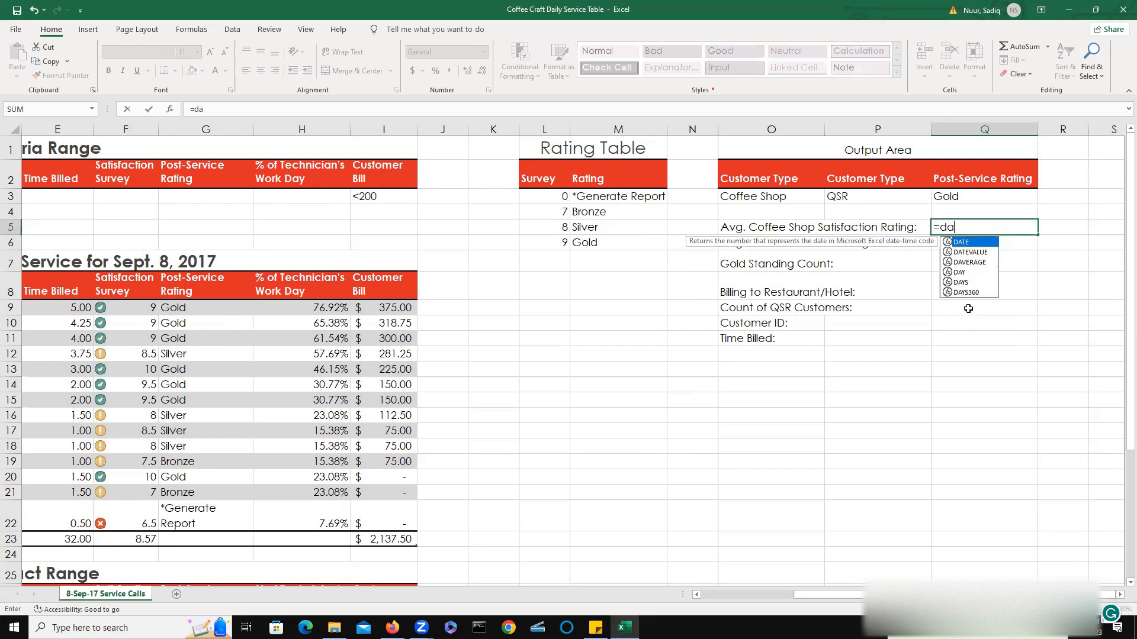
double_click(968, 266)
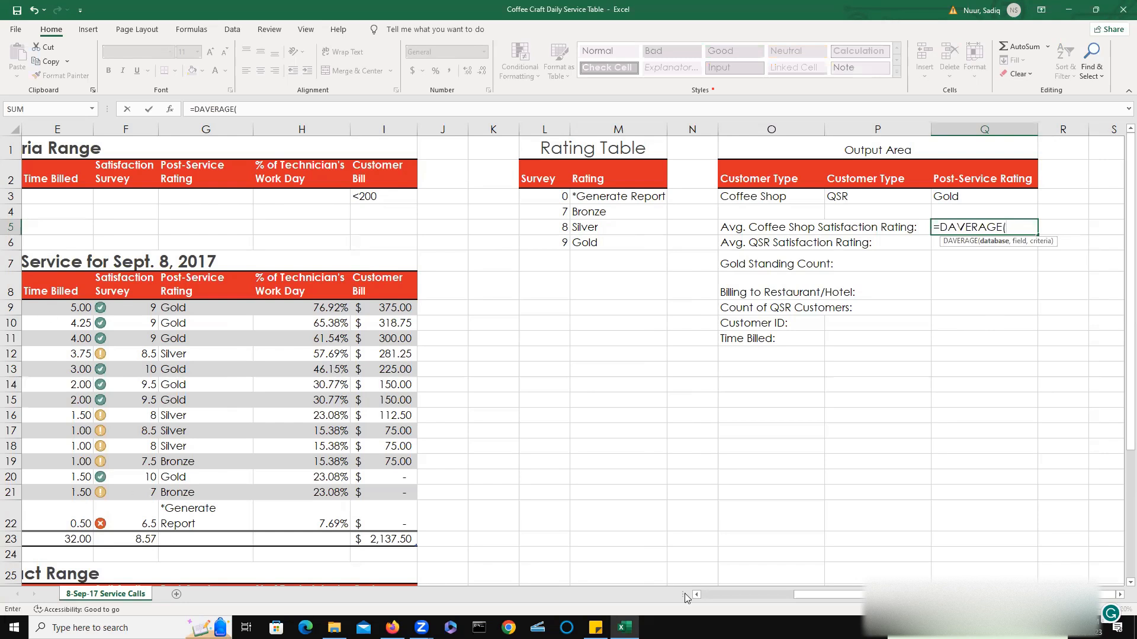
Select the entire daily service table, headers and data, as the DAVERAGE database argument.
drag(824, 595, 799, 595)
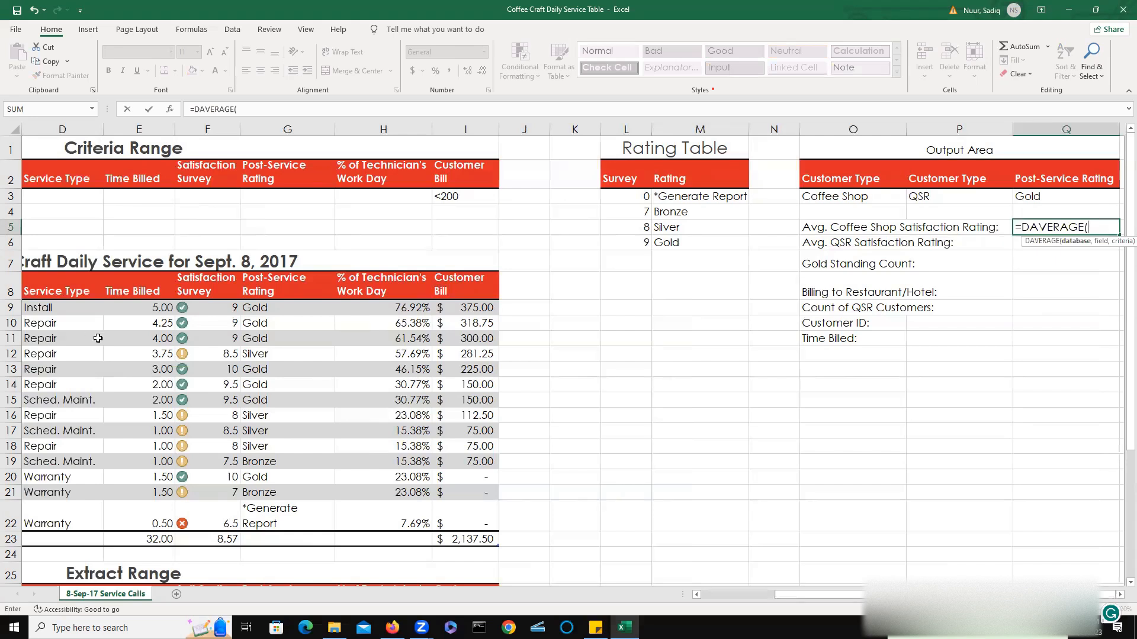
drag(785, 592, 666, 595)
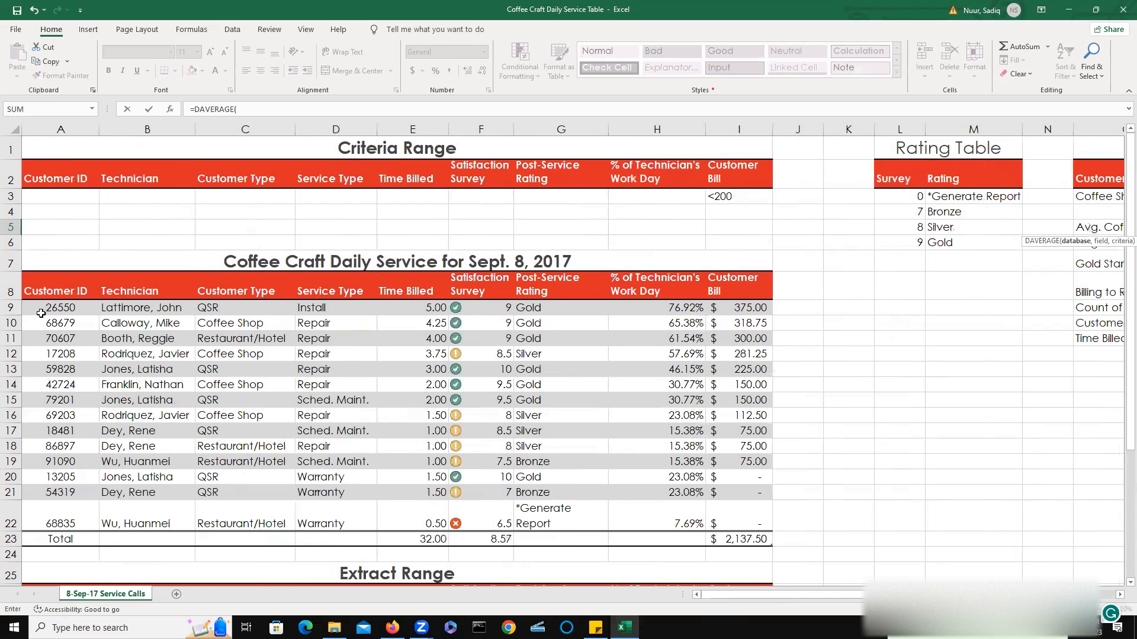
click(42, 295)
drag(42, 295, 745, 486)
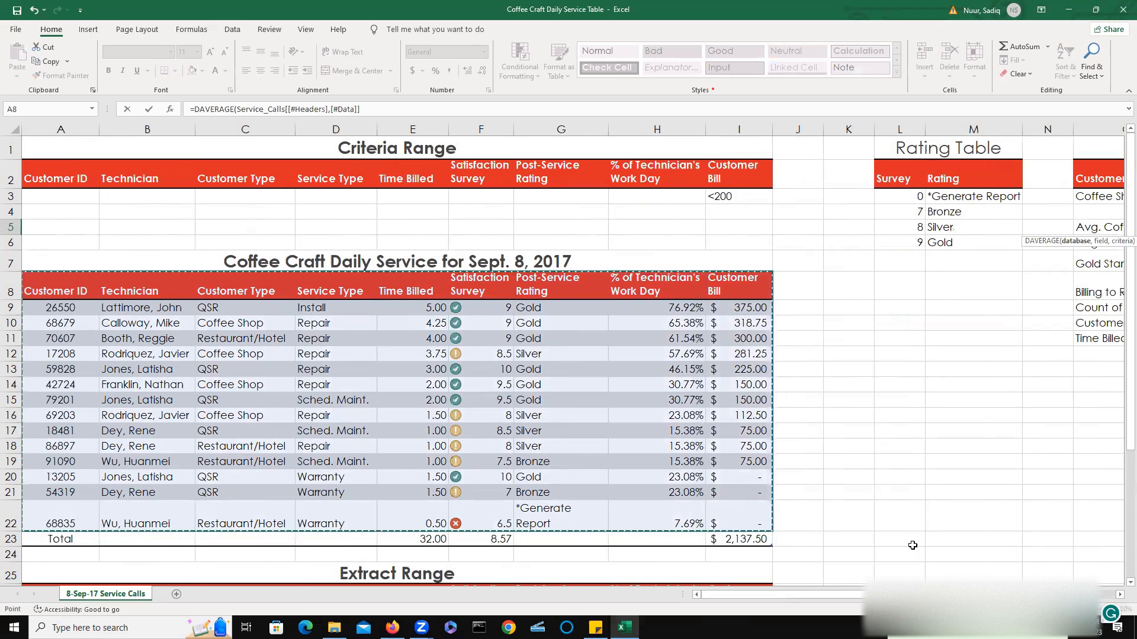
drag(927, 594, 1001, 594)
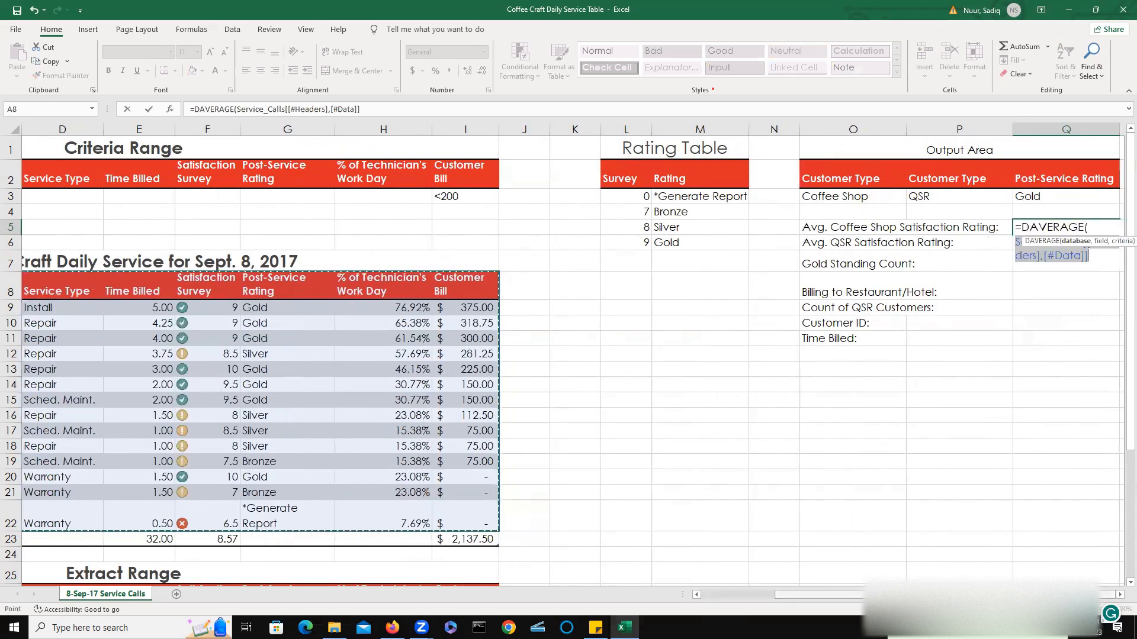
Complete the Q5 DAVERAGE formula with the field "Satisfaction Survey" and criteria range O2:O3.
text(,)
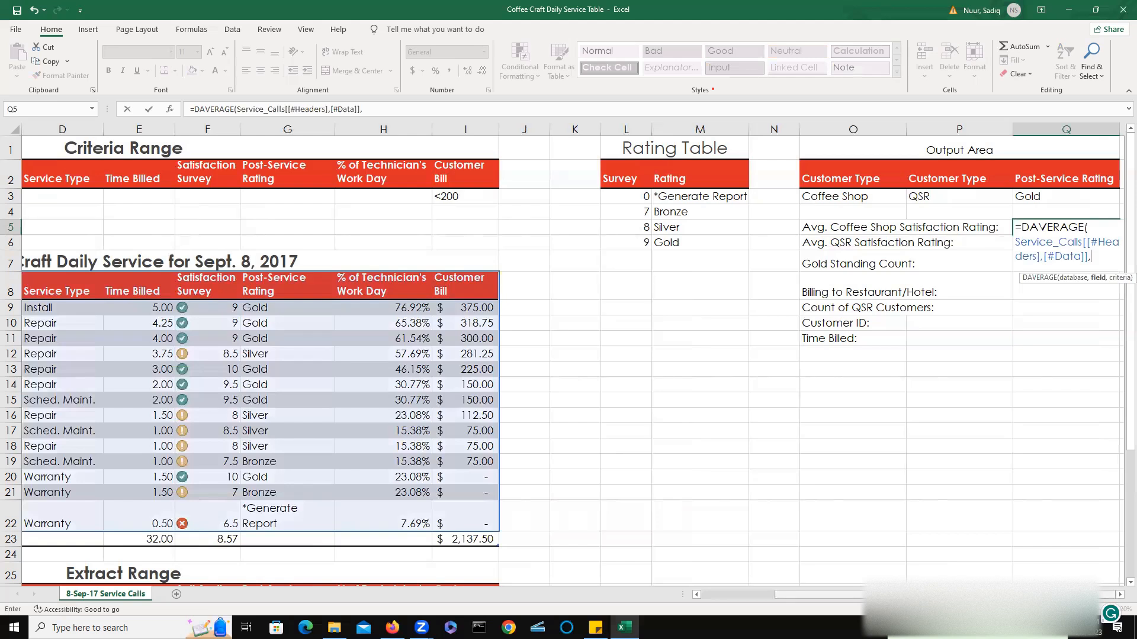
text("Satisfac)
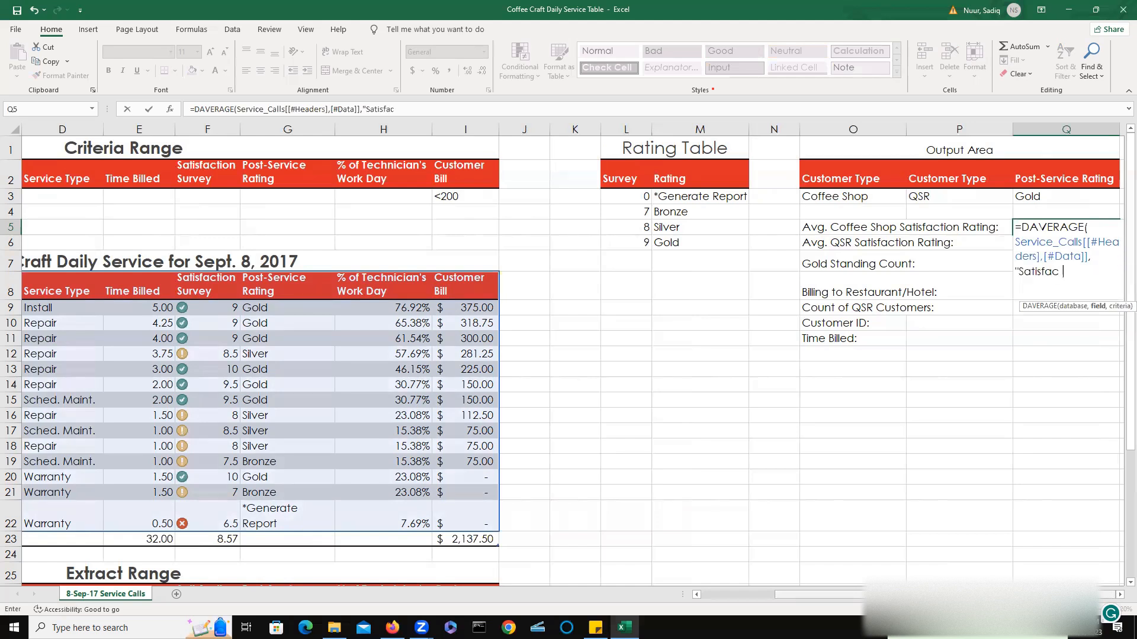
text(tion Survey)
text(",)
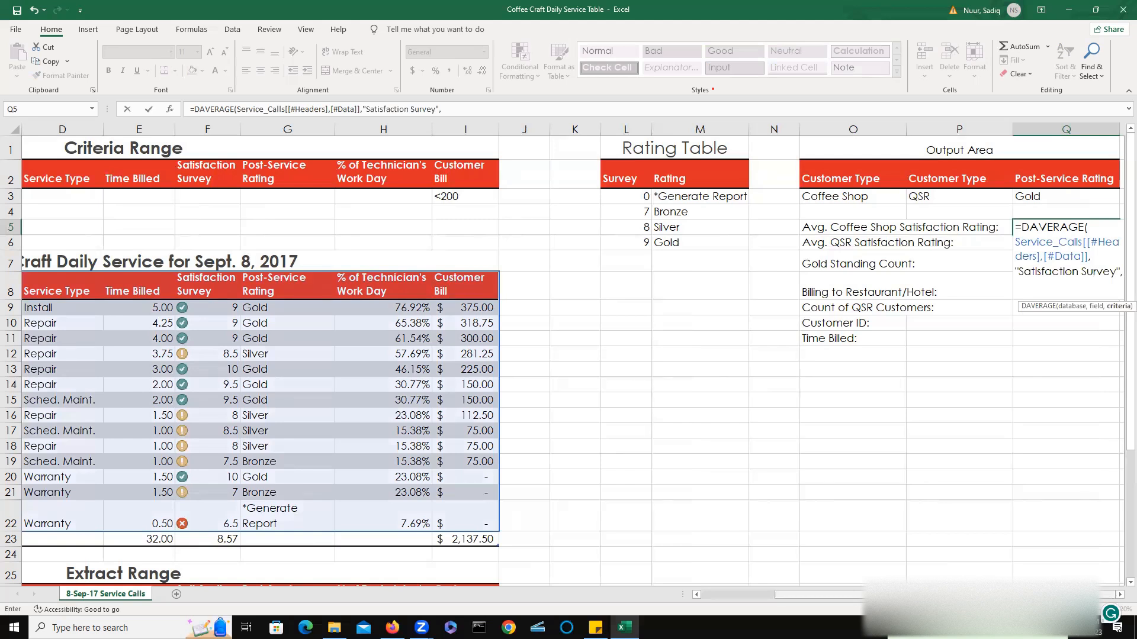
text(o2)
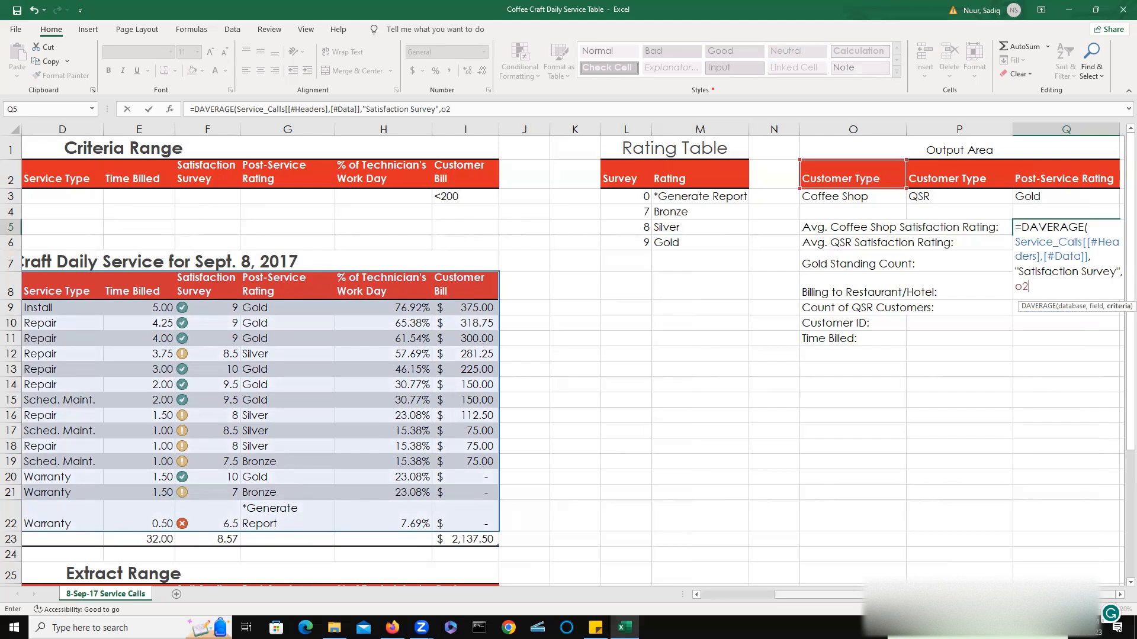
text(:o)
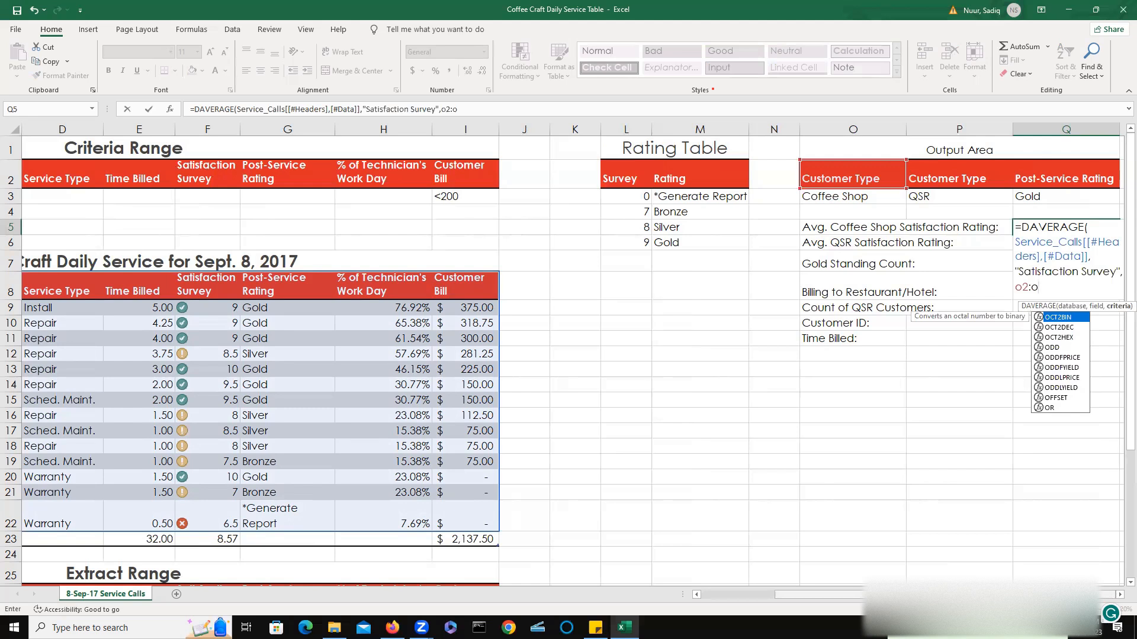
text(3)
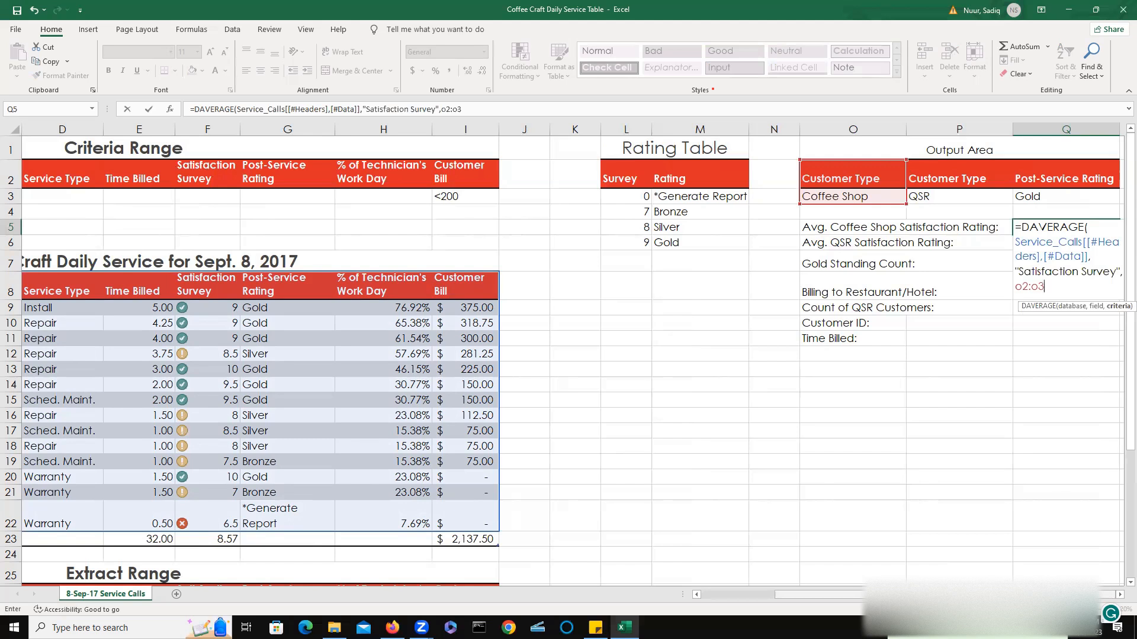
text())
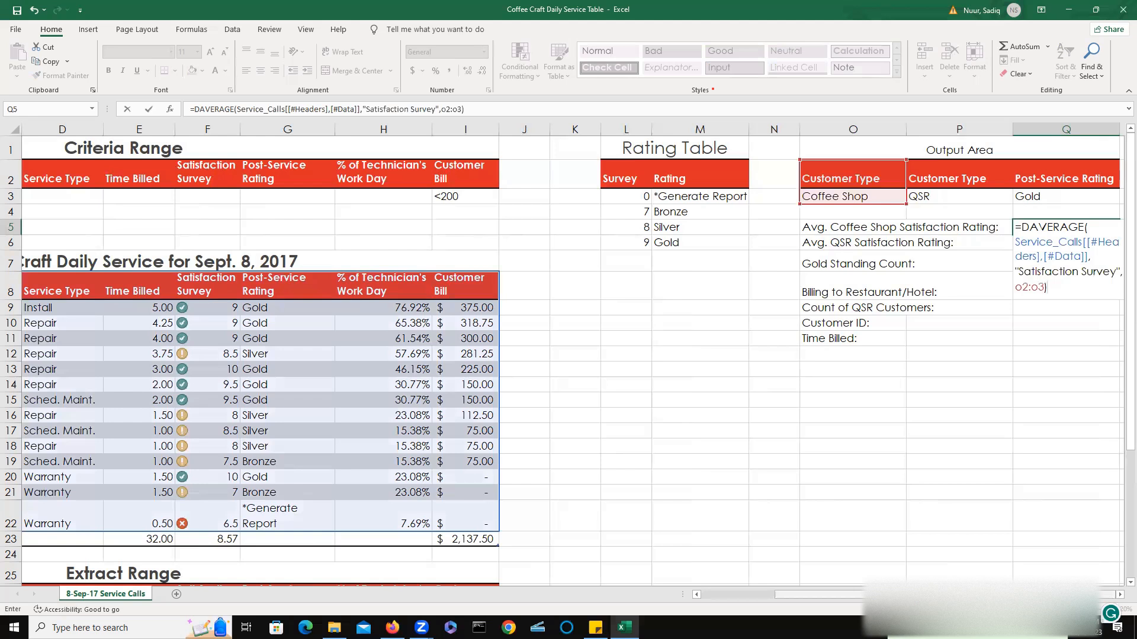
key(Return)
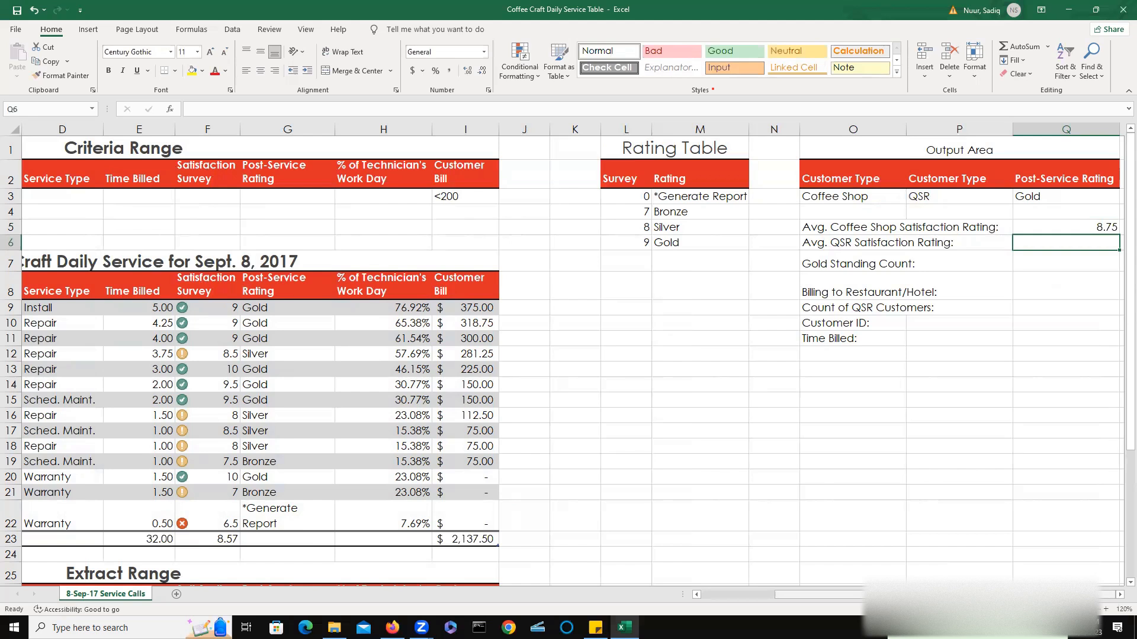
text(=)
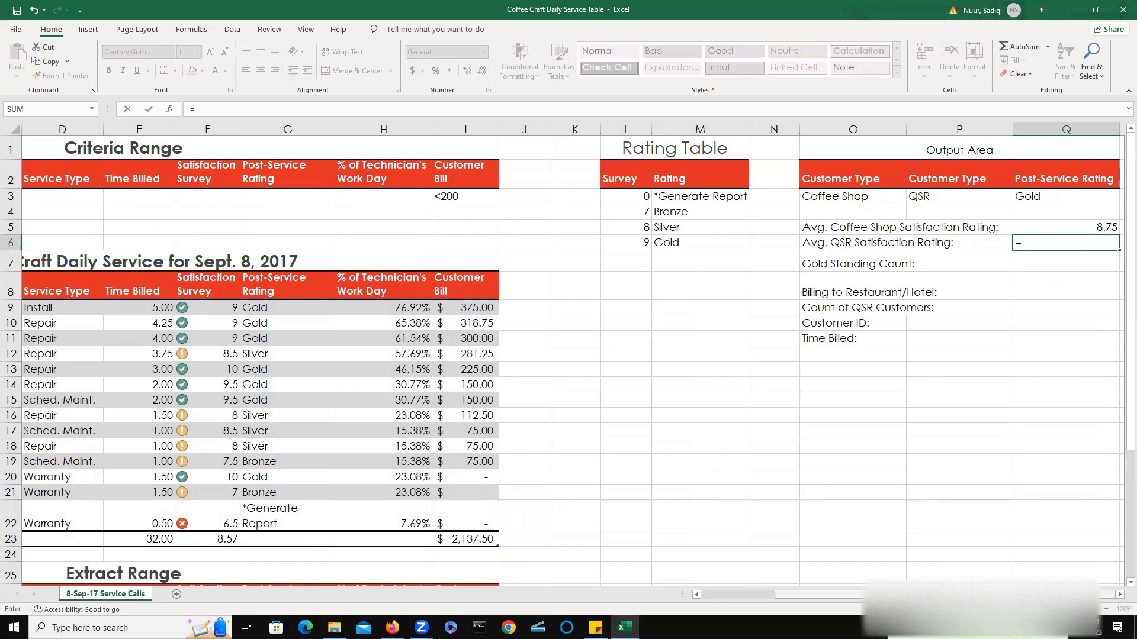
text(d)
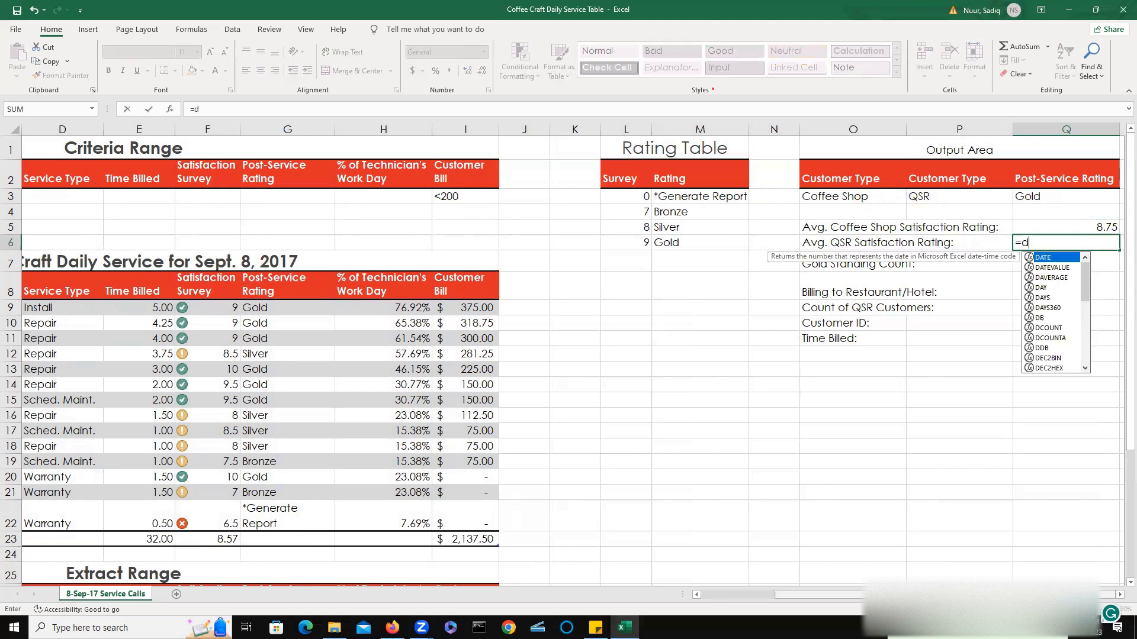
text(a)
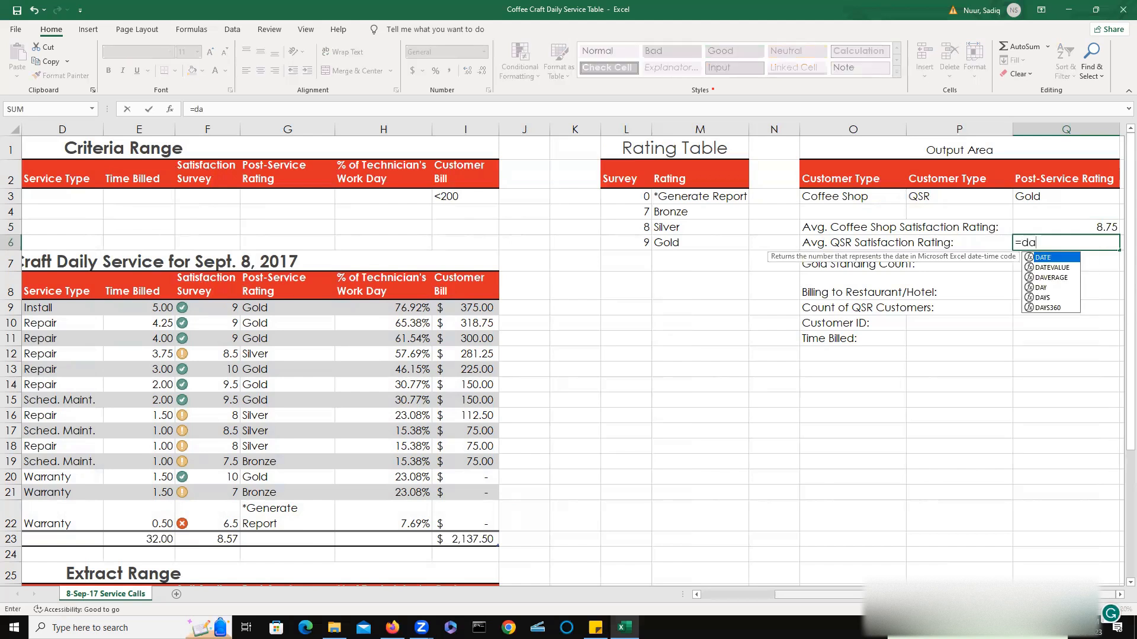
key(Down)
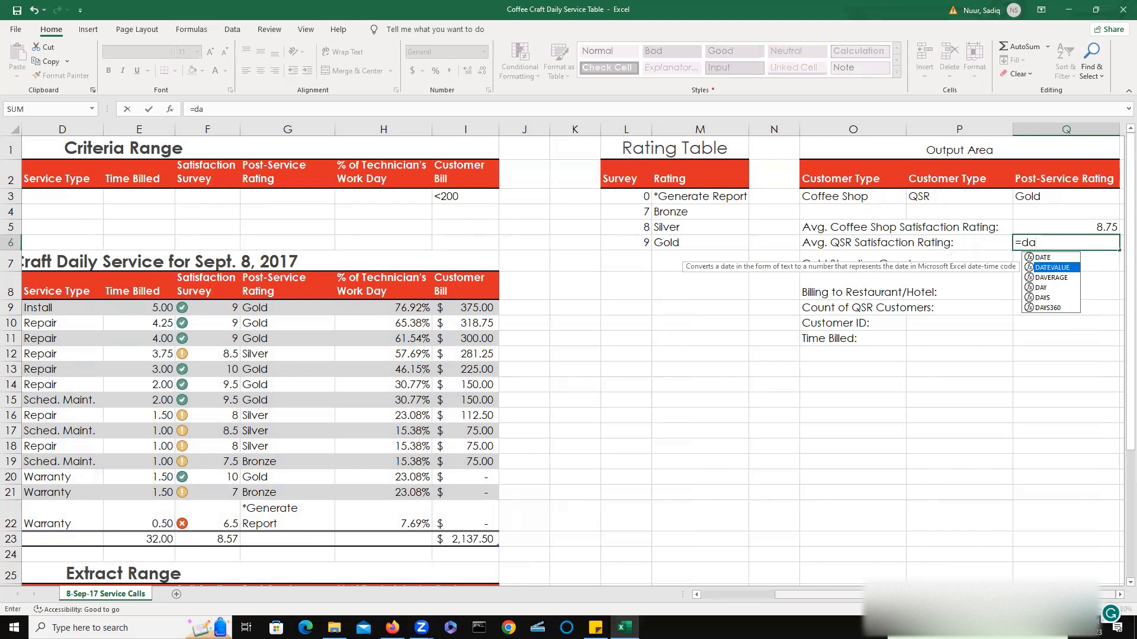
key(Down)
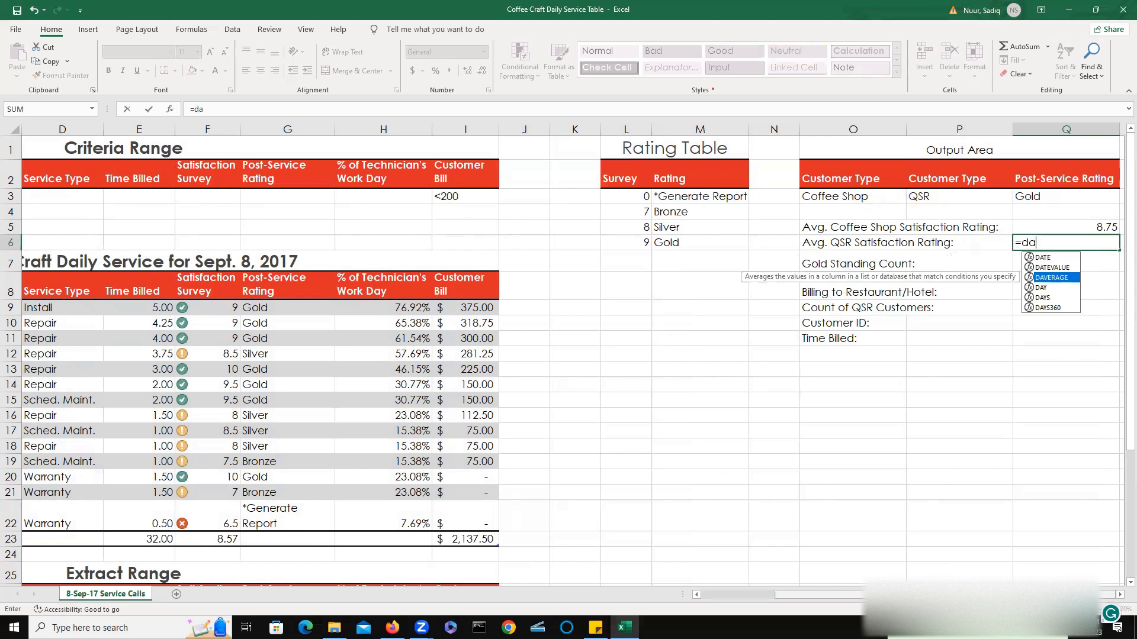
key(Return)
key(Up)
key(Delete)
Enter a DAVERAGE formula in Q6 averaging "Satisfaction Survey" over A8:I22 with criteria range P2:P3.
text(=)
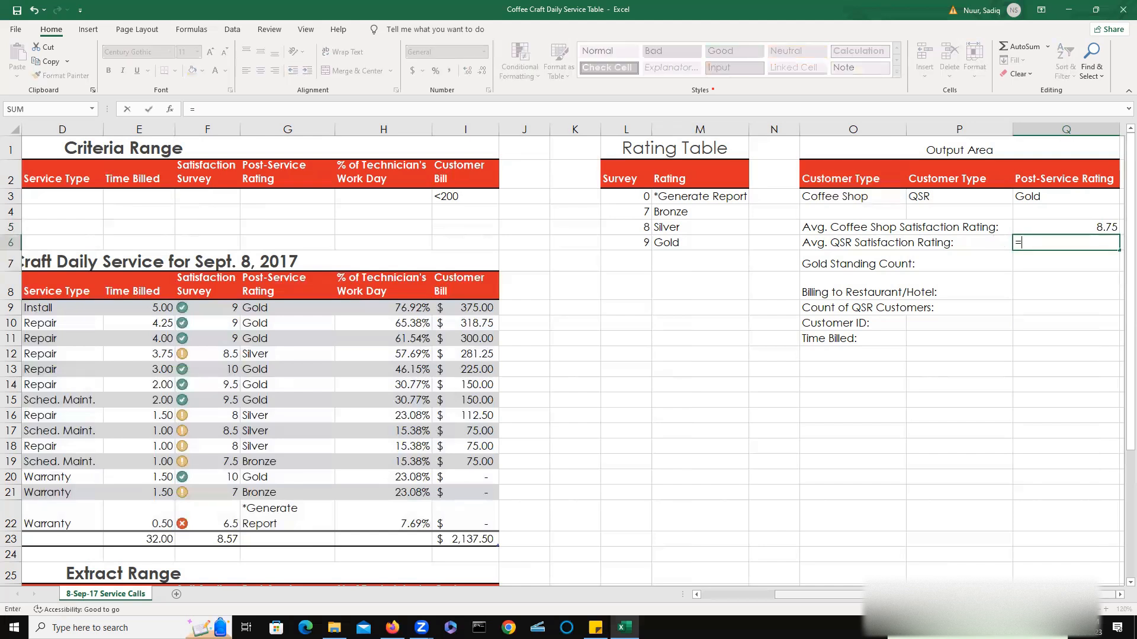
text(da)
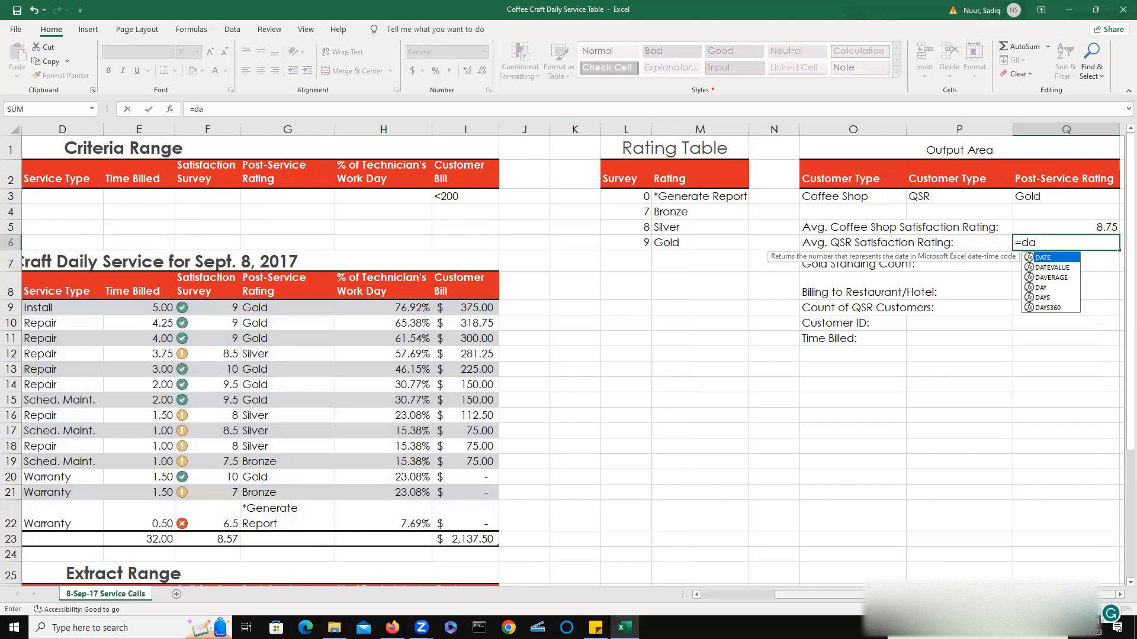
text(v)
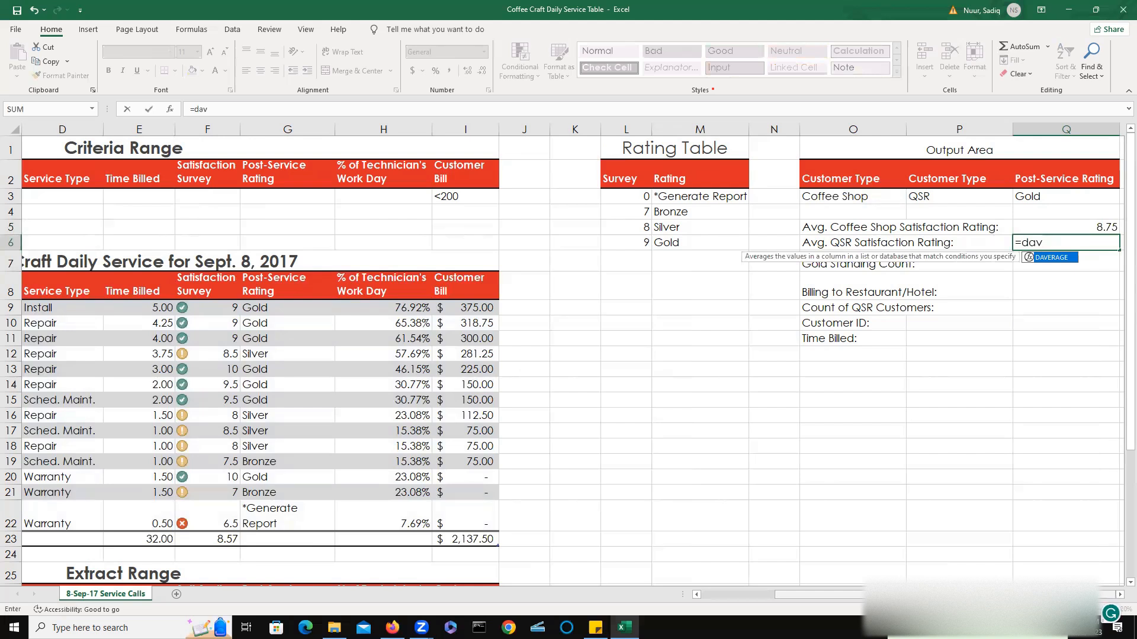
double_click(1048, 259)
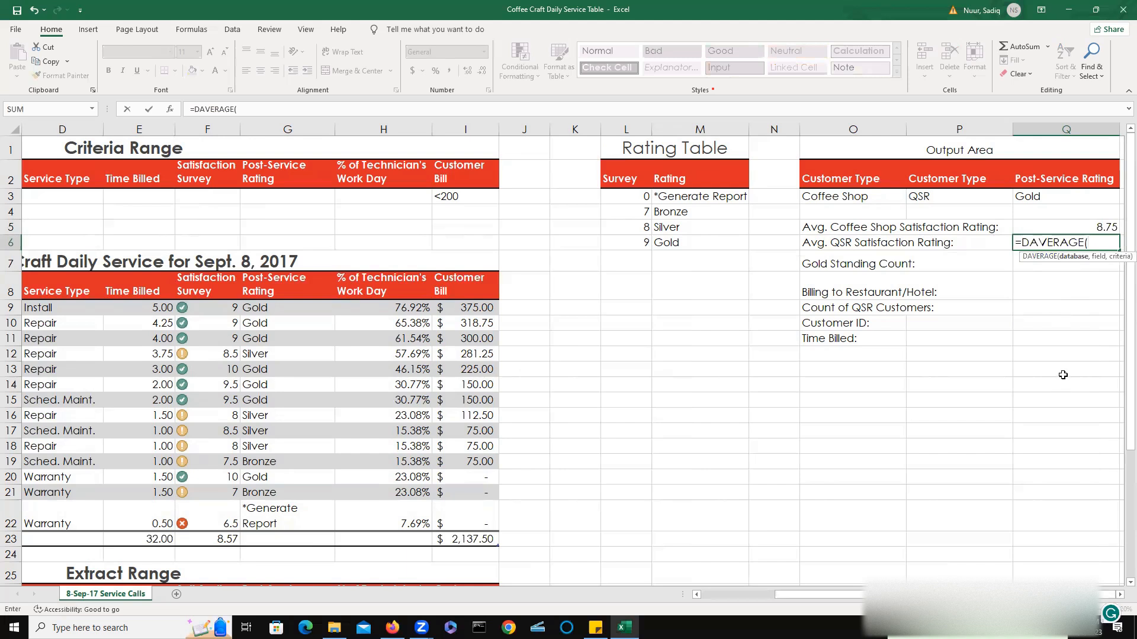
text(a)
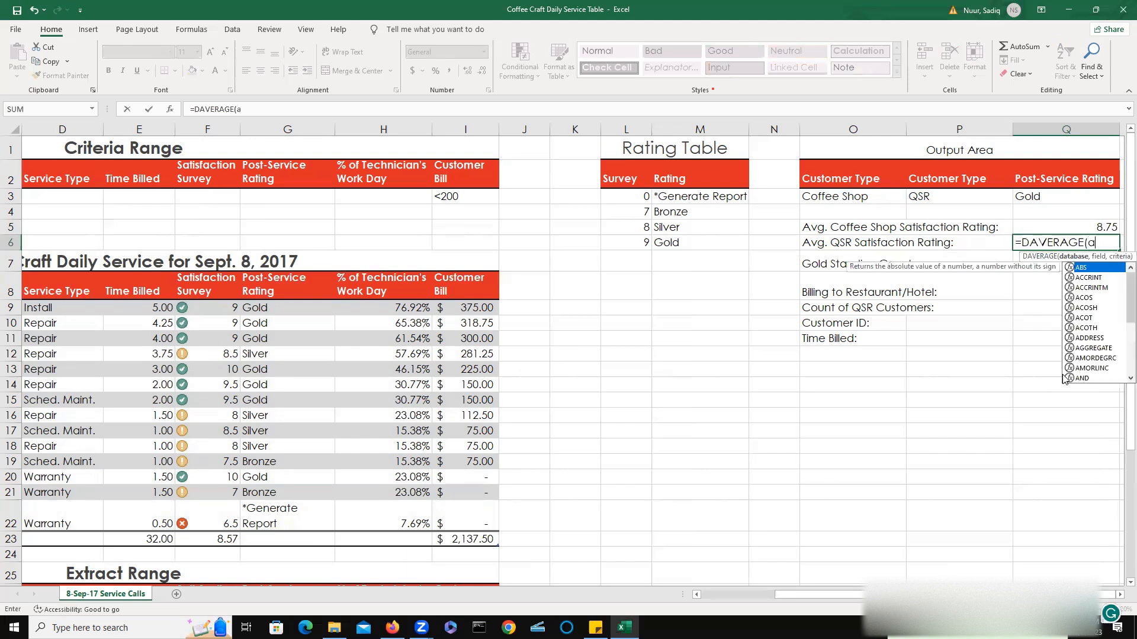
text(8:)
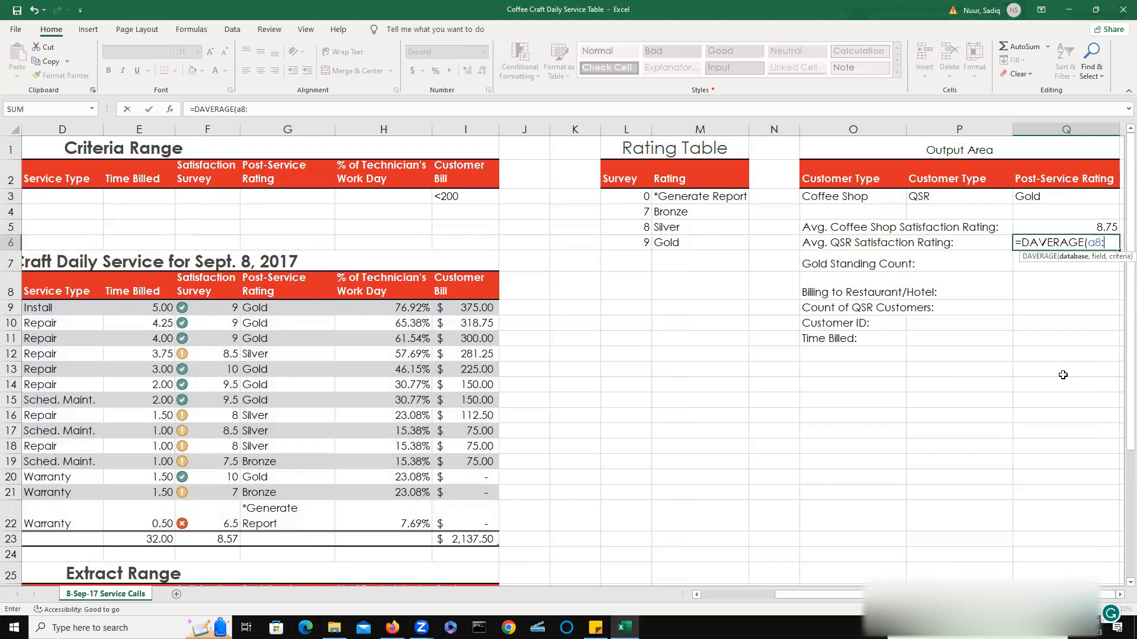
text(i)
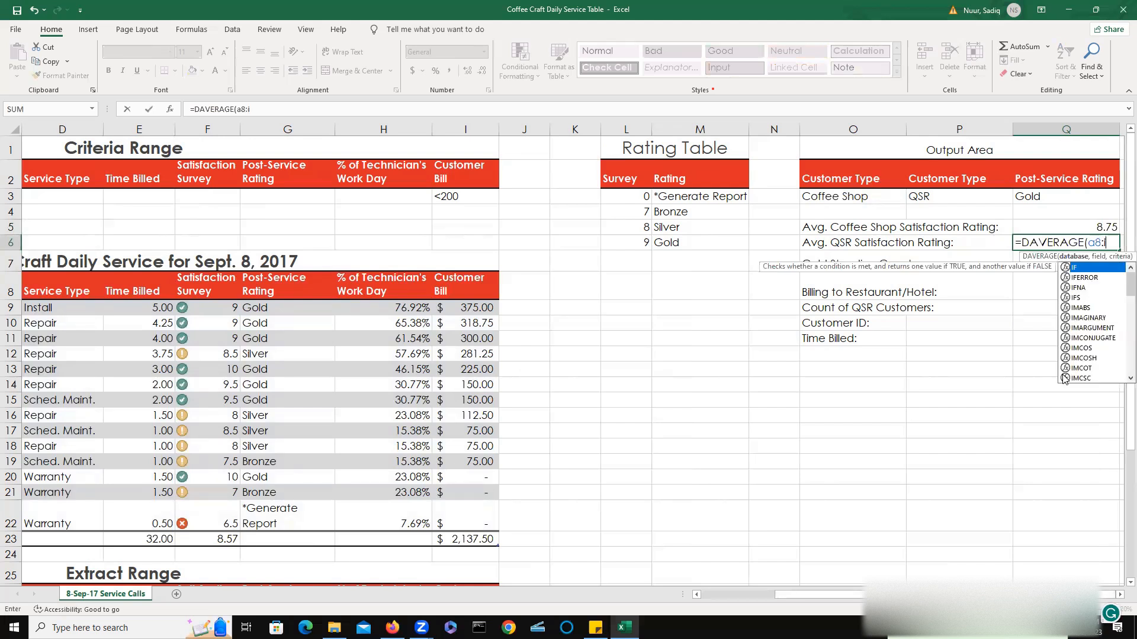
text(22)
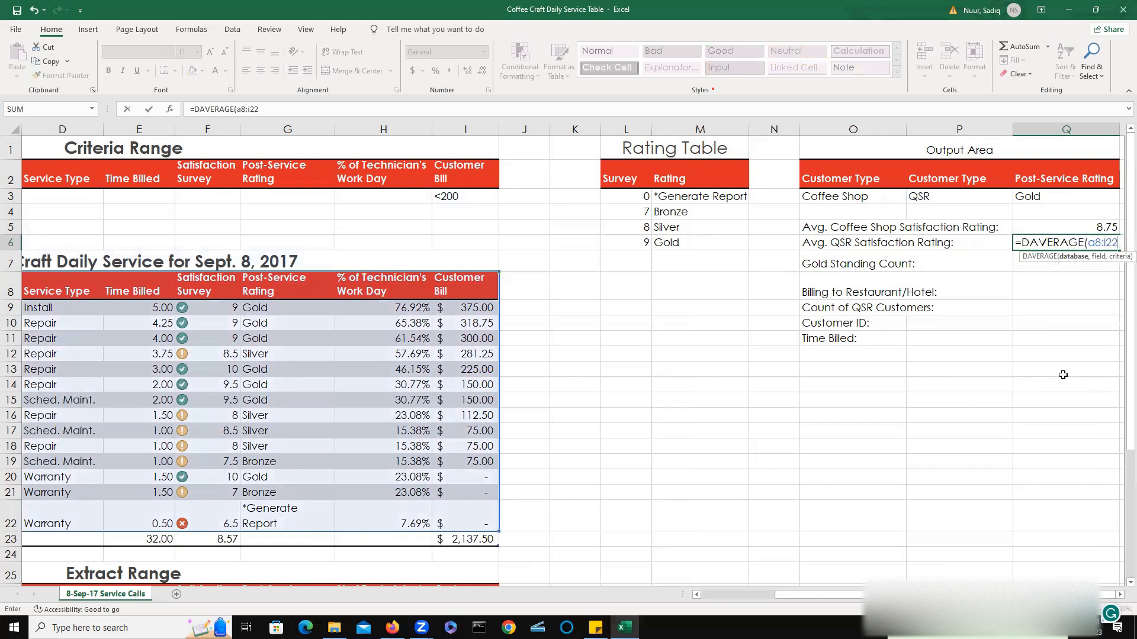
text(,)
text(Satisfa)
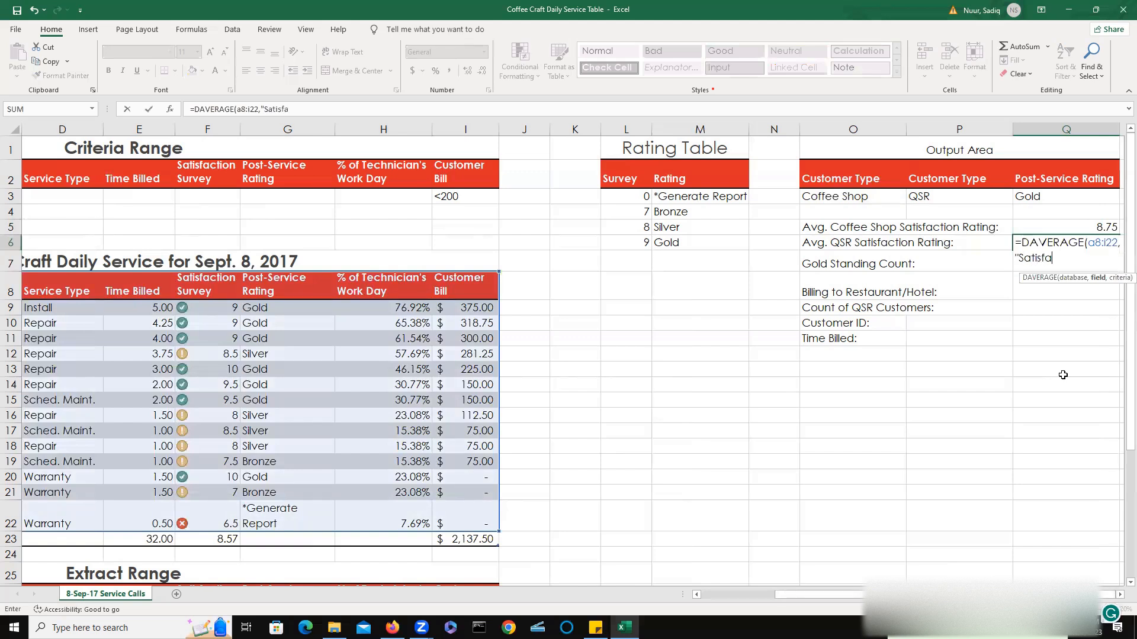
text(ction Survey",)
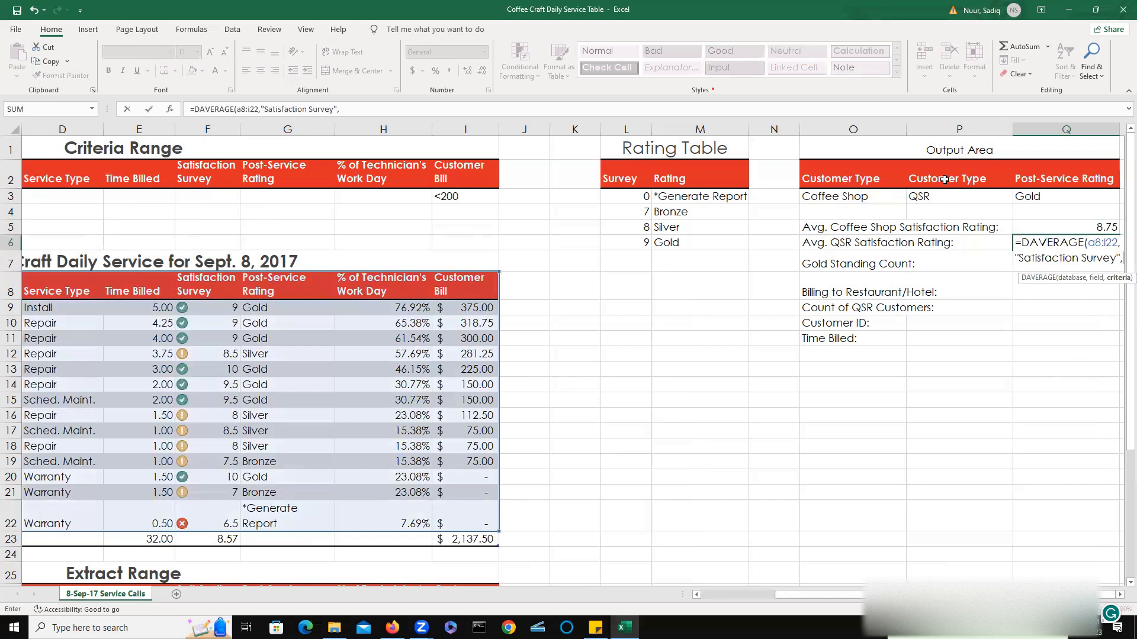
drag(944, 179, 946, 197)
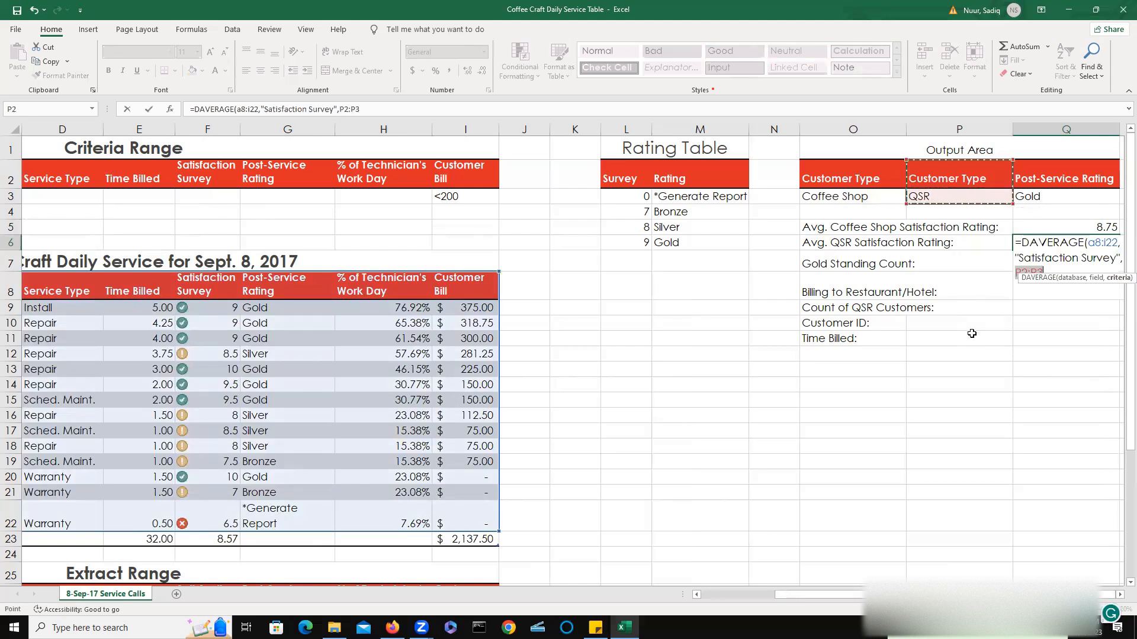
text())
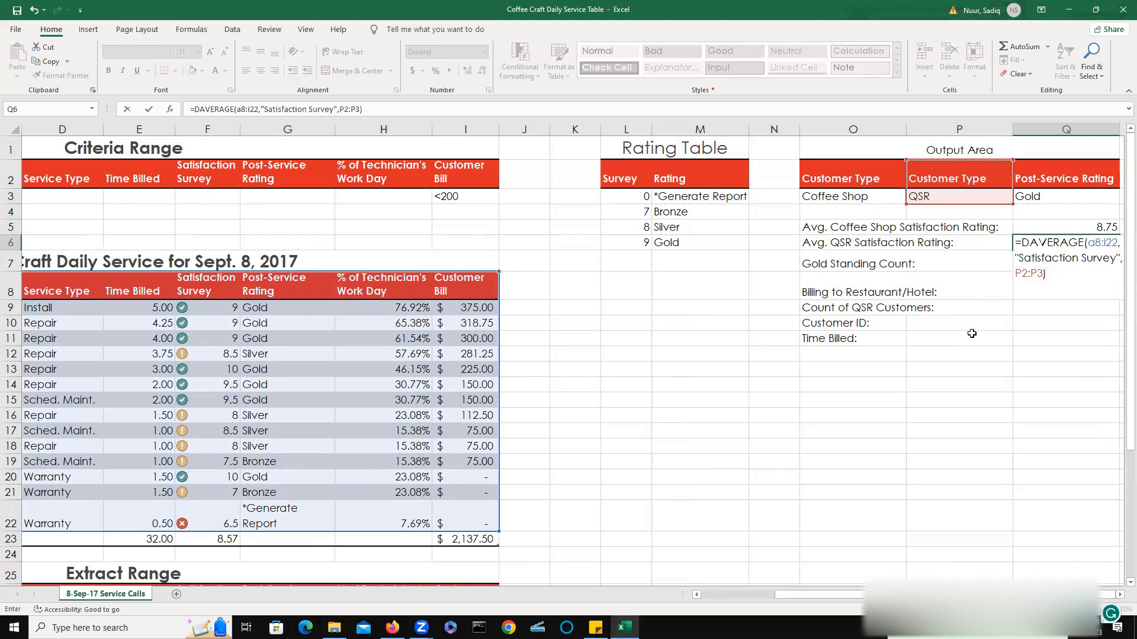
key(Return)
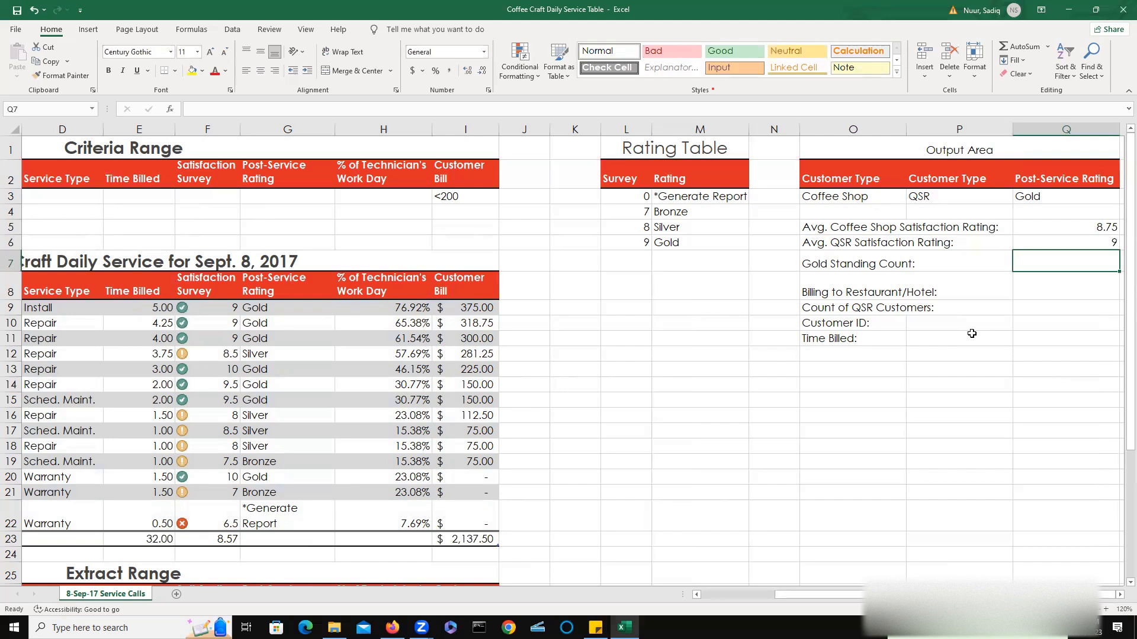
Begin a DCOUNT formula in Q7 beside Gold Standing Count, using A8:I22 as the database.
text(=)
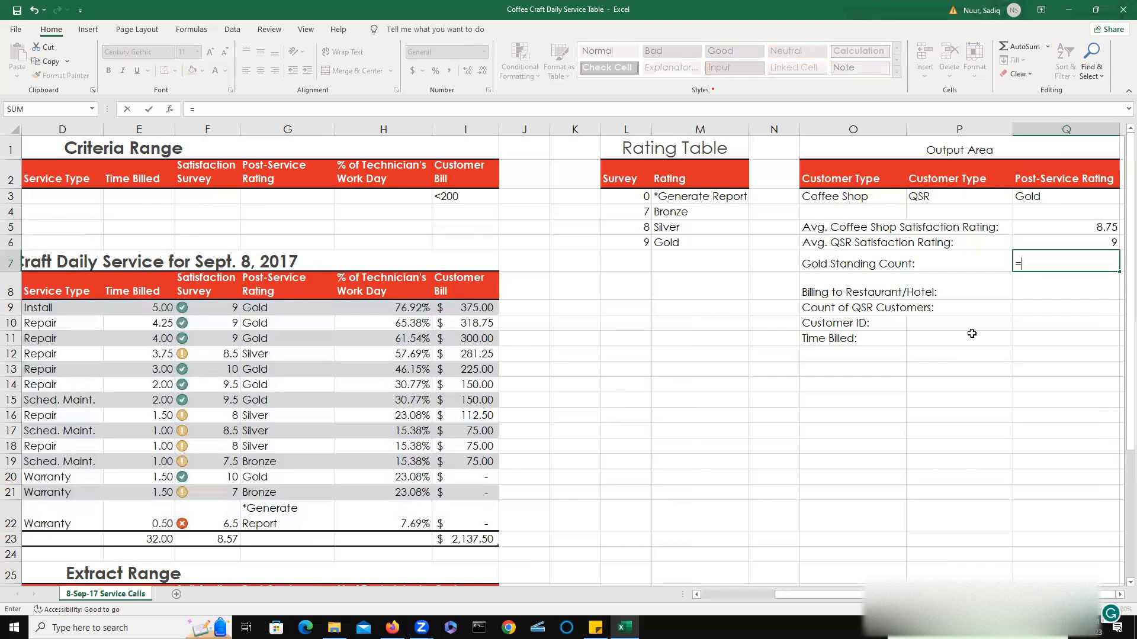
text(dc)
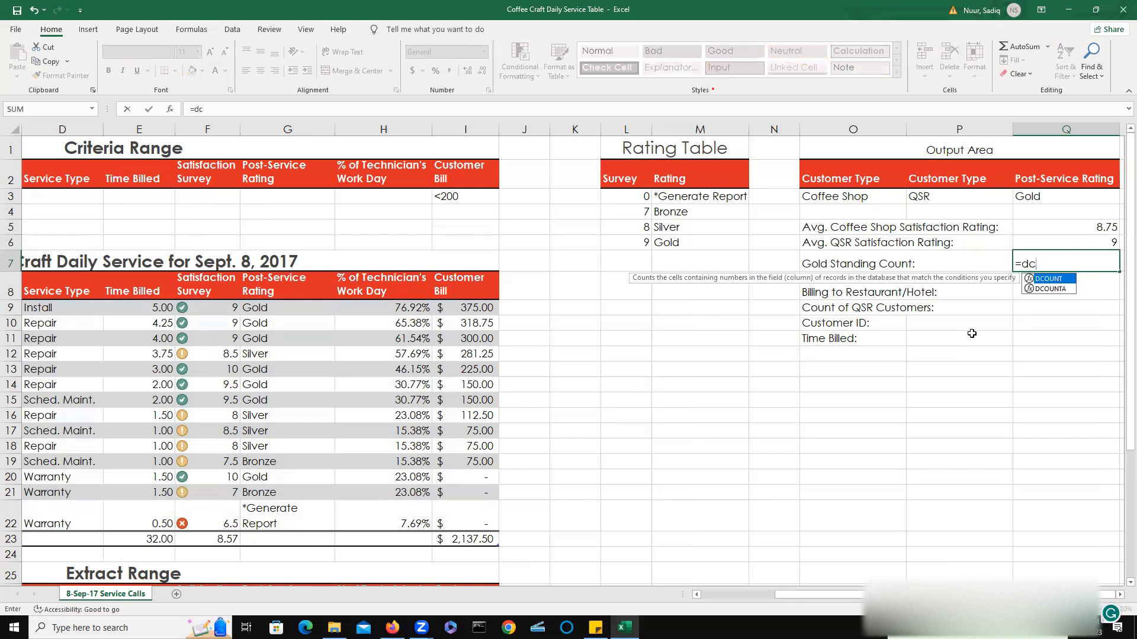
double_click(1045, 280)
click(1044, 279)
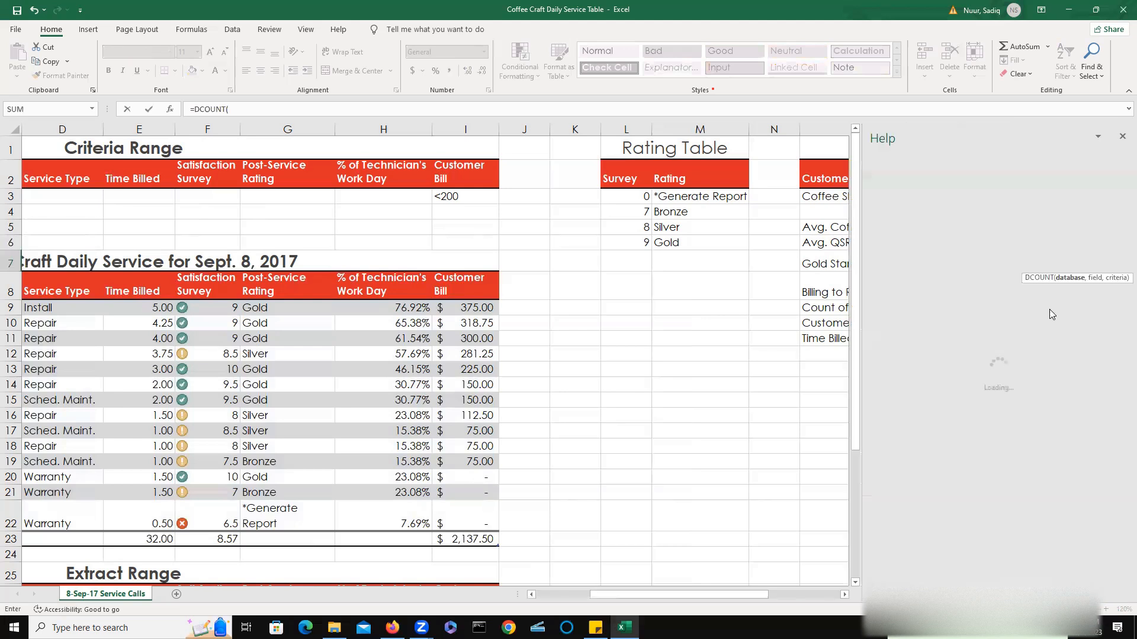
click(1122, 136)
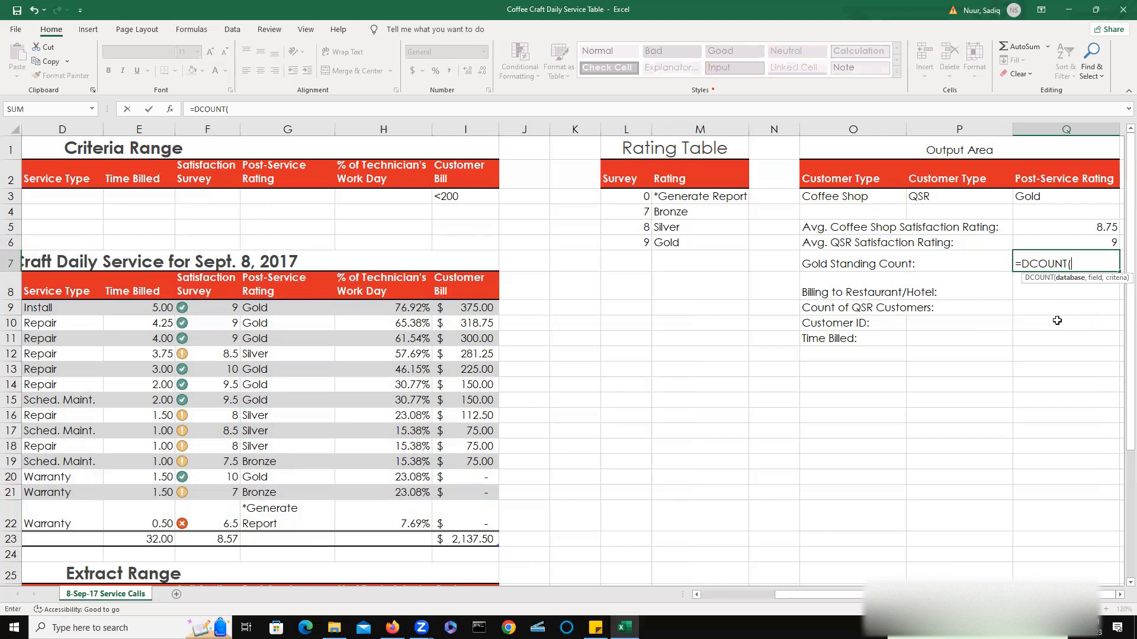
text(a8:i22)
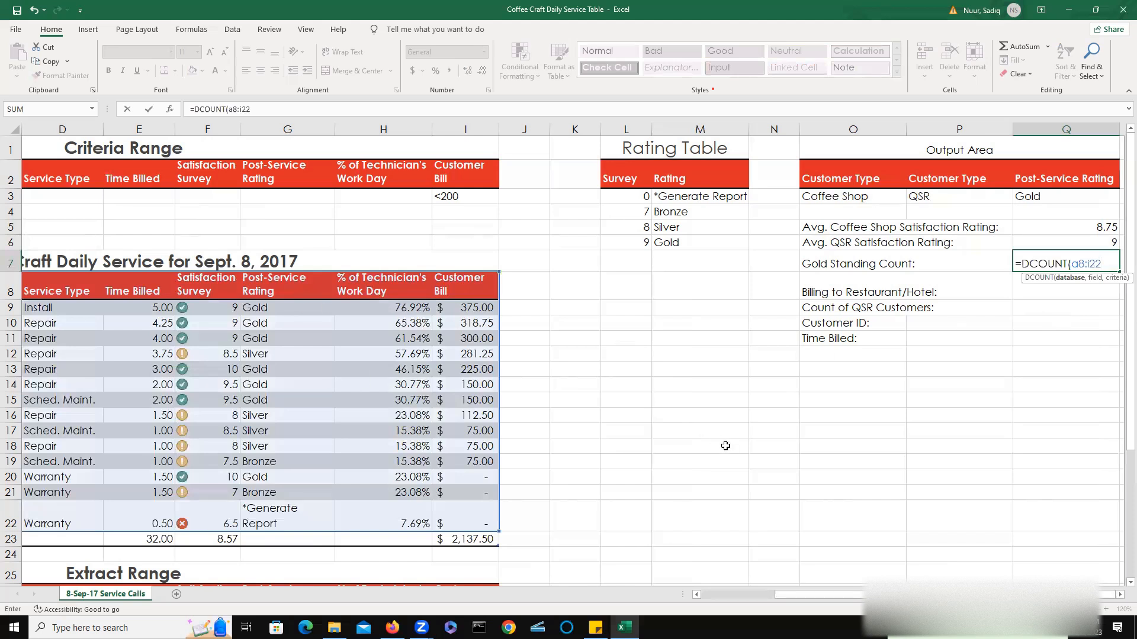
Add the field "Satisfaction Survey" to the Q7 DCOUNT formula.
text(,"Sati)
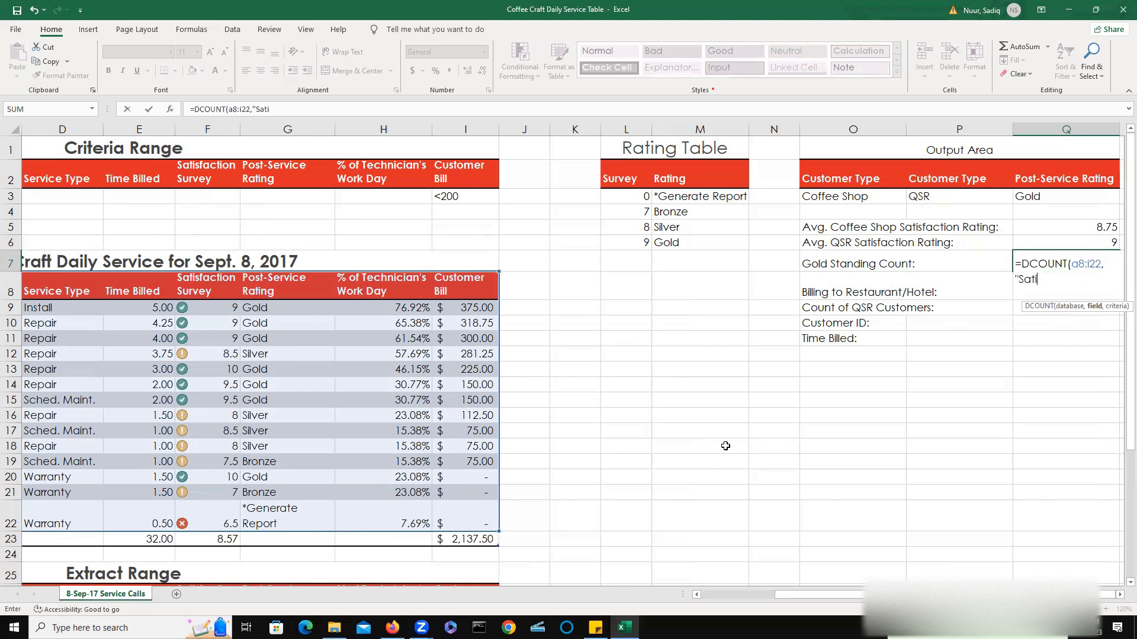
text(sfaction Survey)
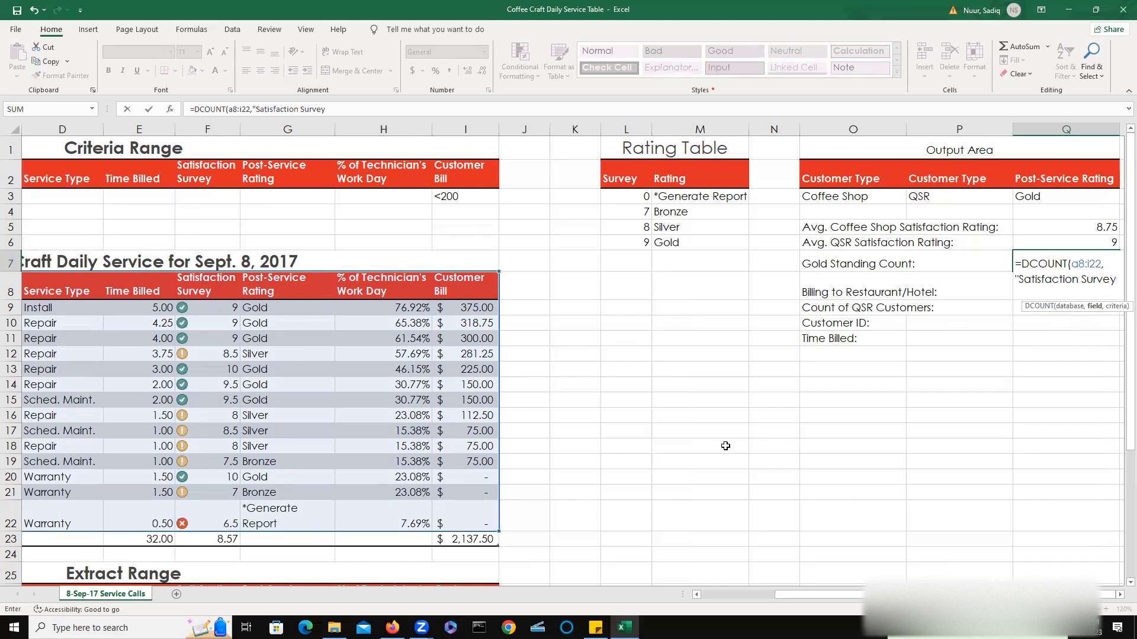
text(",)
Set the DCOUNT criteria range to Q2:Q3 and finish the Gold Standing Count formula.
click(1065, 178)
mouse_move(1065, 178)
mouse_down()
mouse_move(1064, 194)
mouse_move(1045, 184)
mouse_up()
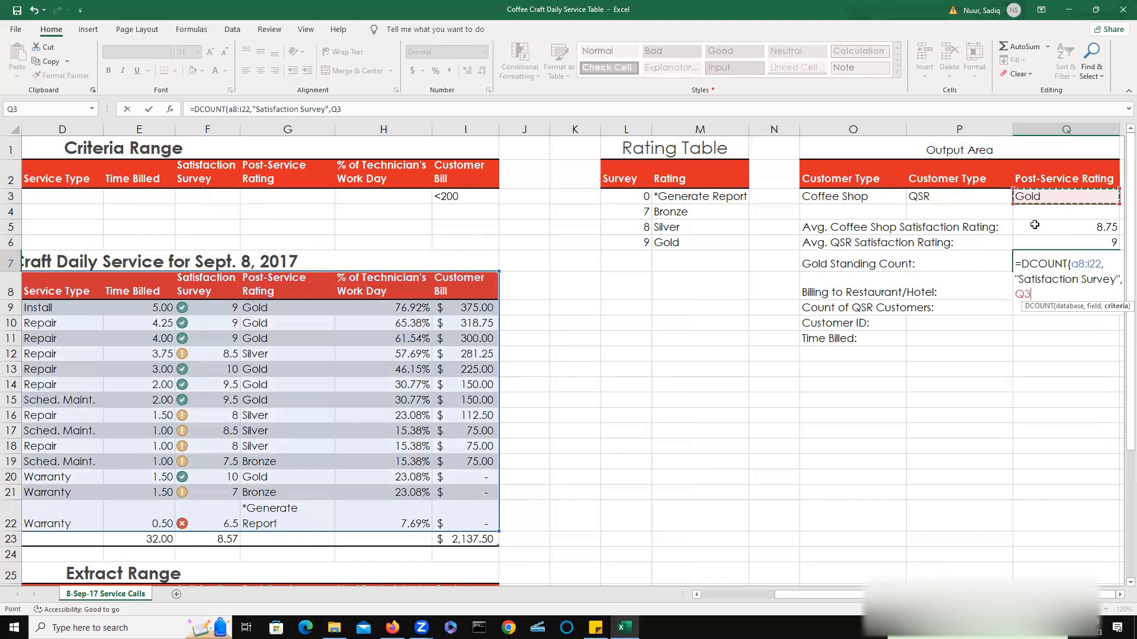
click(1043, 194)
click(1041, 179)
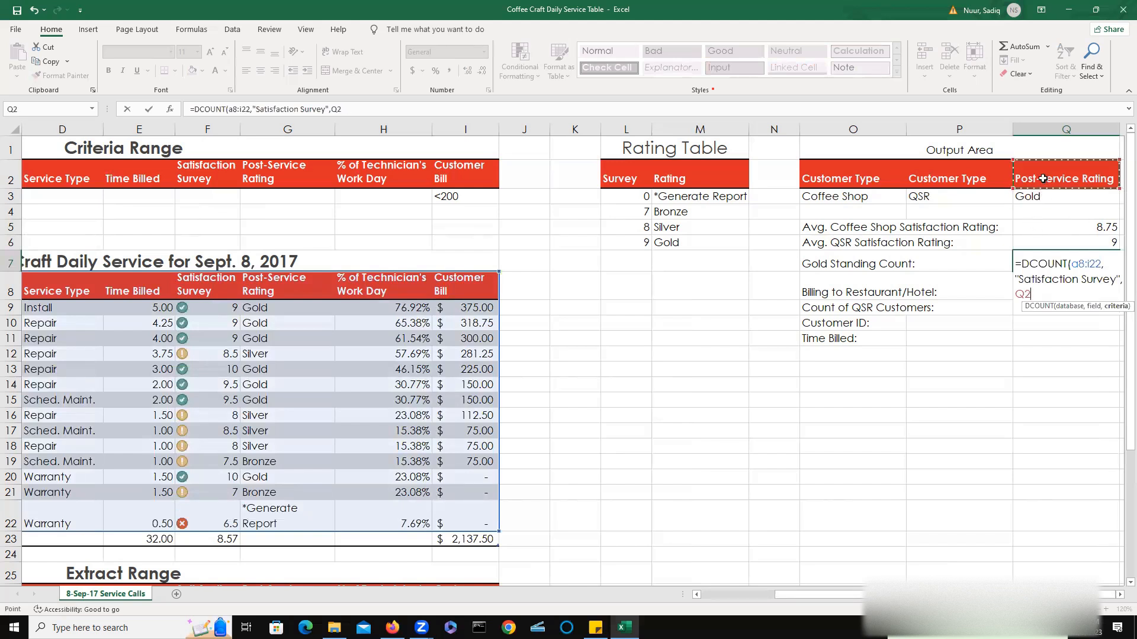
drag(1039, 183, 1040, 198)
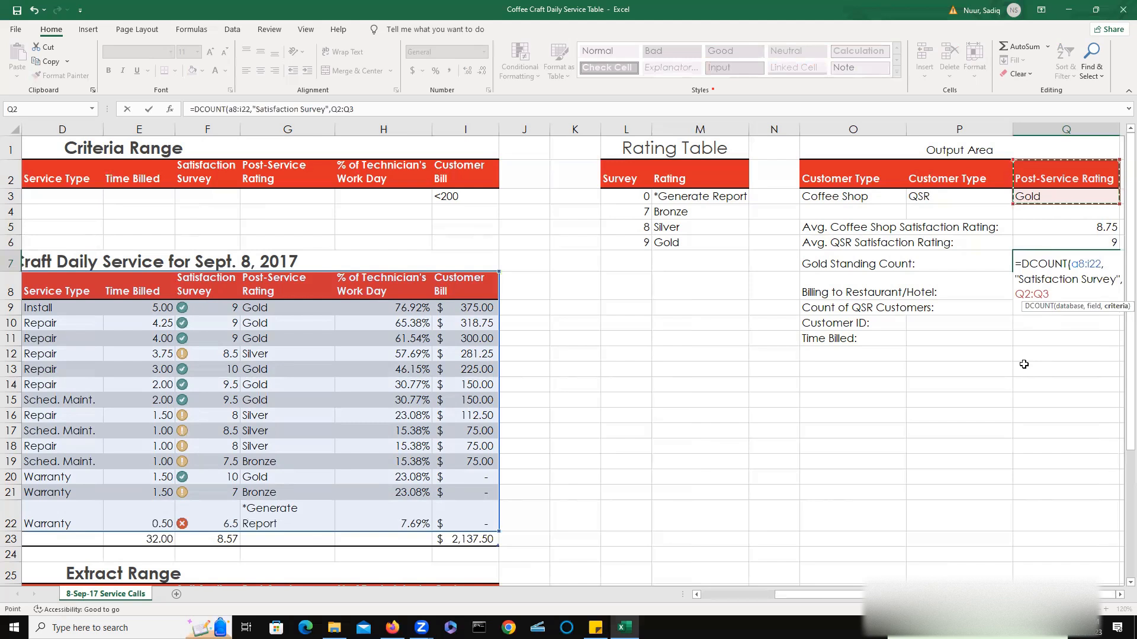
text())
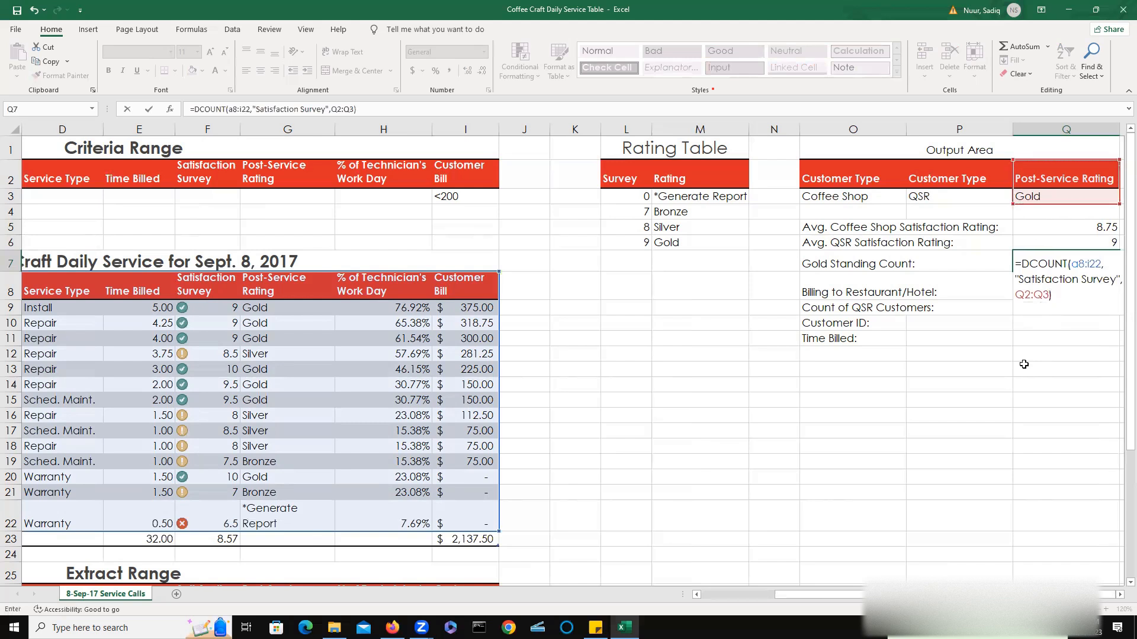
key(Return)
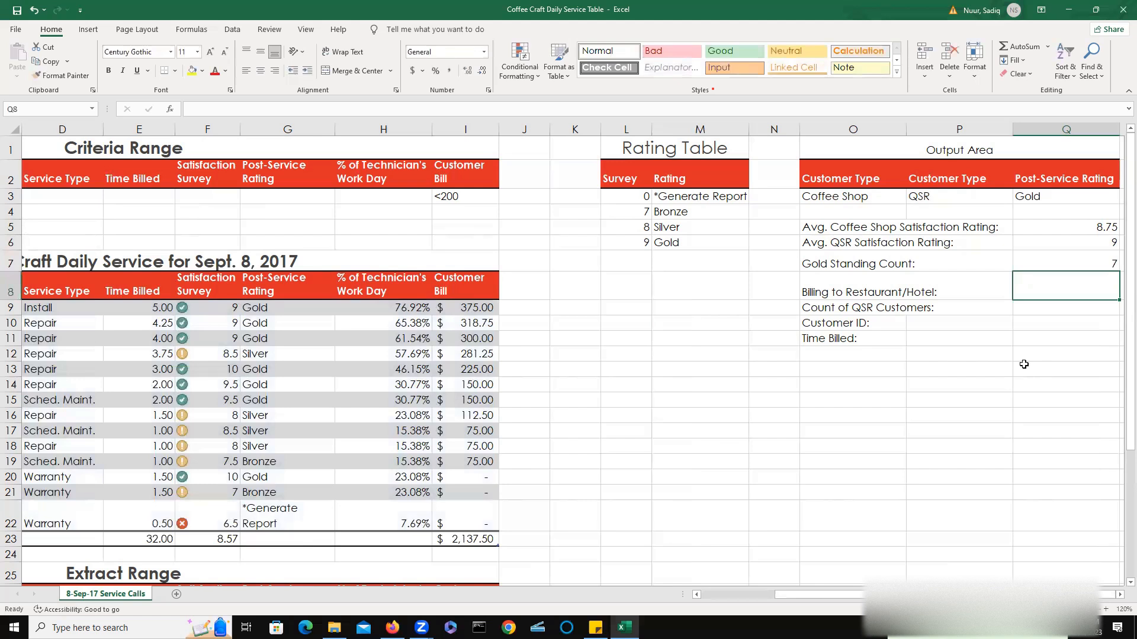
Review the Post-Service Rating VLOOKUP formulas in the table and the Gold Standing Count DCOUNT formula.
click(269, 309)
click(269, 324)
click(273, 340)
click(271, 355)
click(271, 370)
click(271, 385)
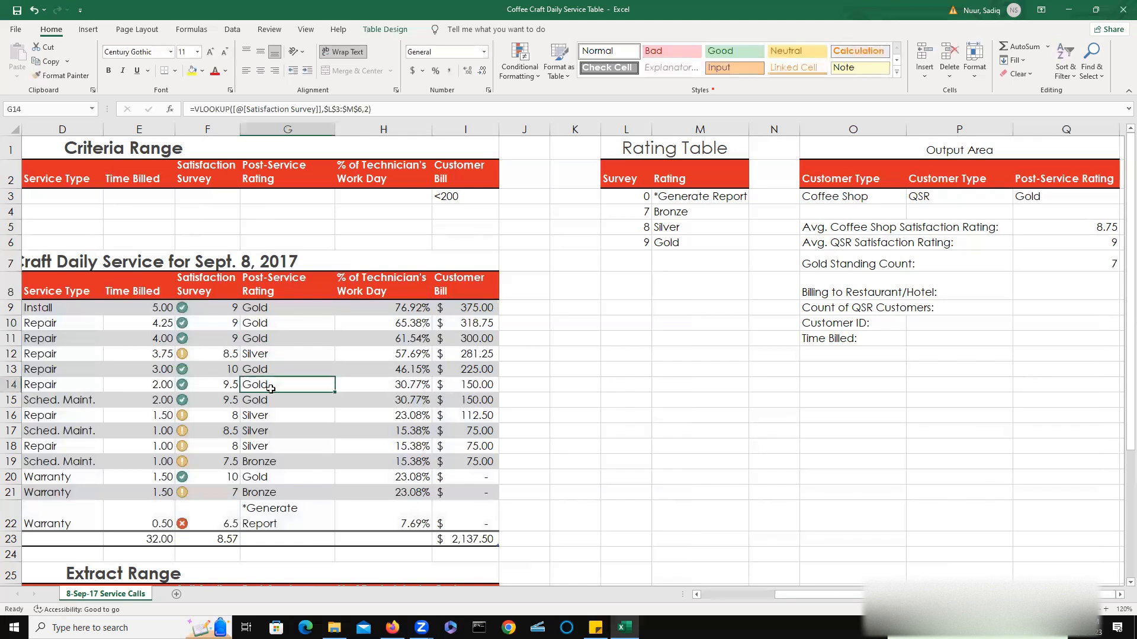
double_click(272, 402)
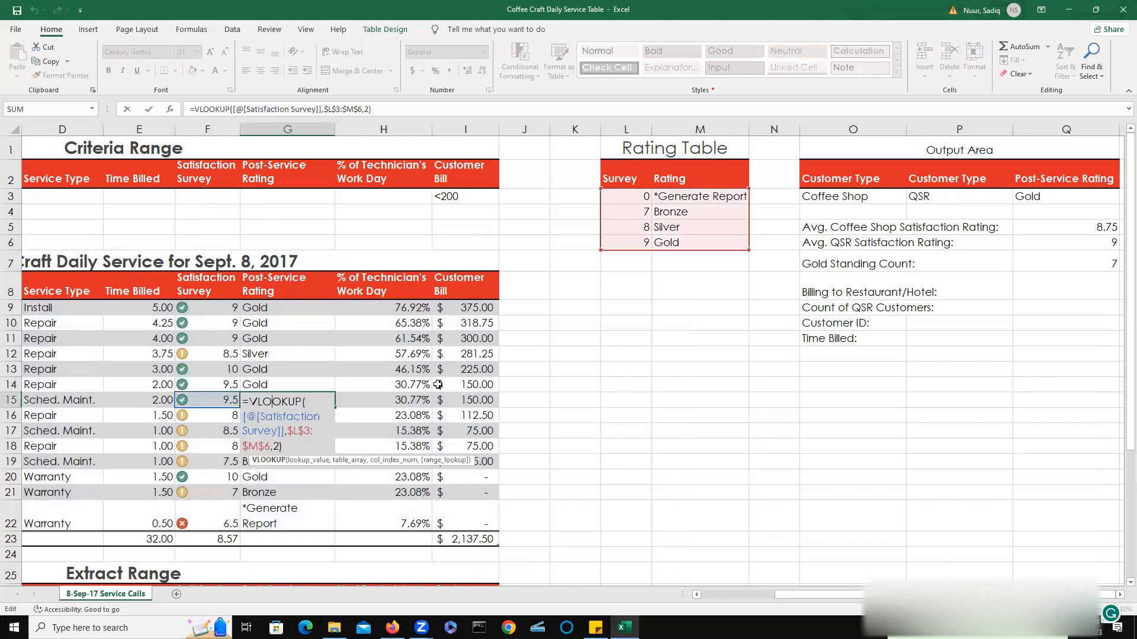
key(Escape)
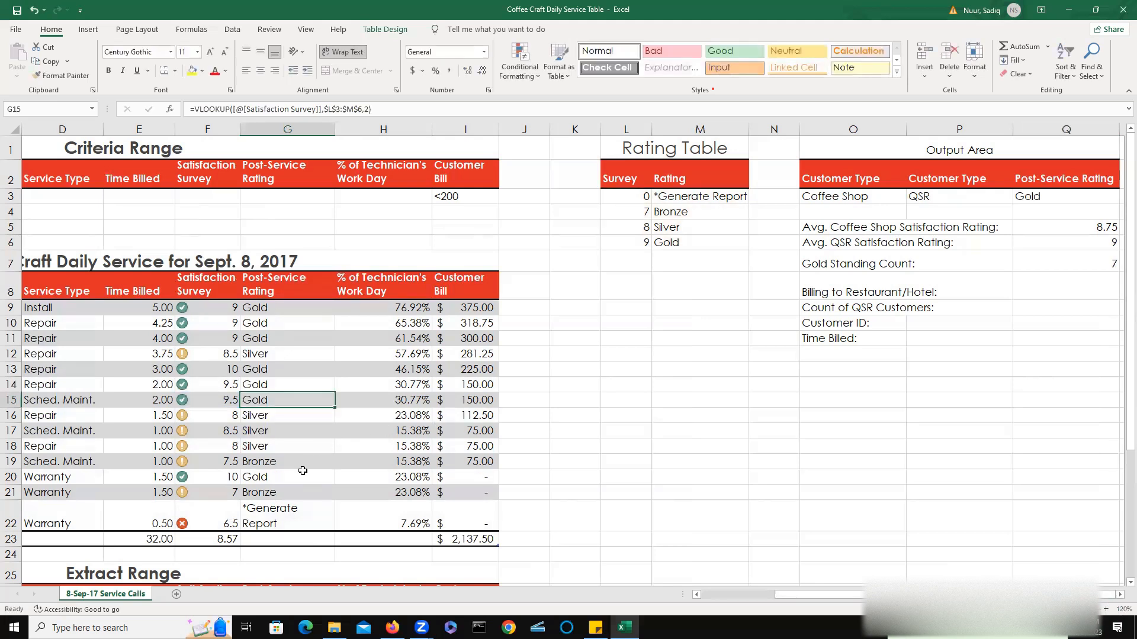
double_click(278, 478)
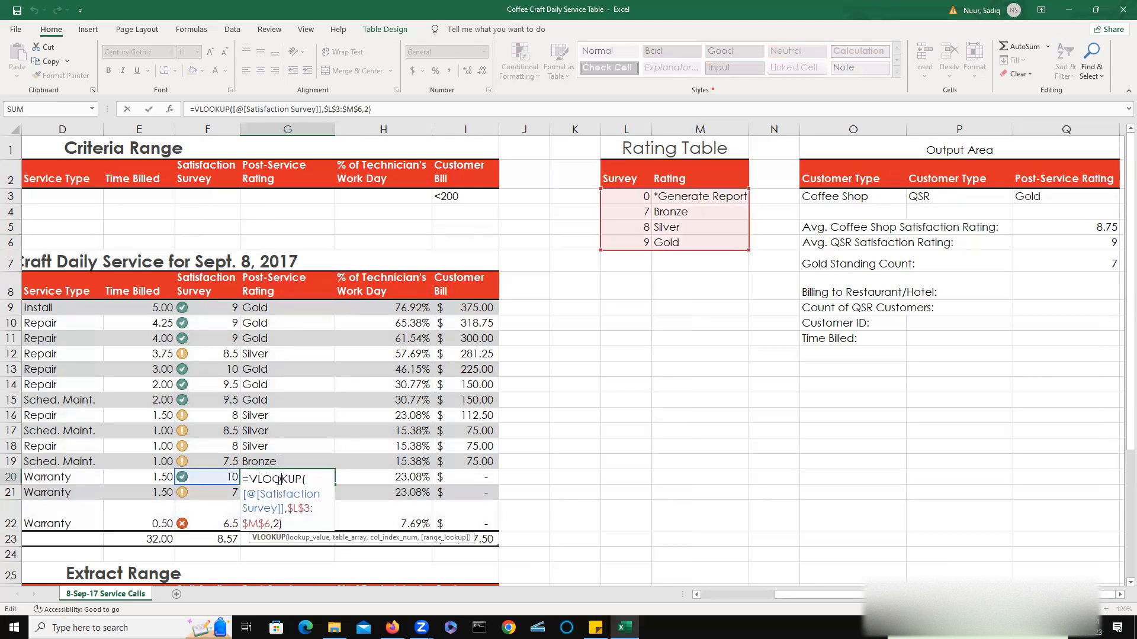
key(Escape)
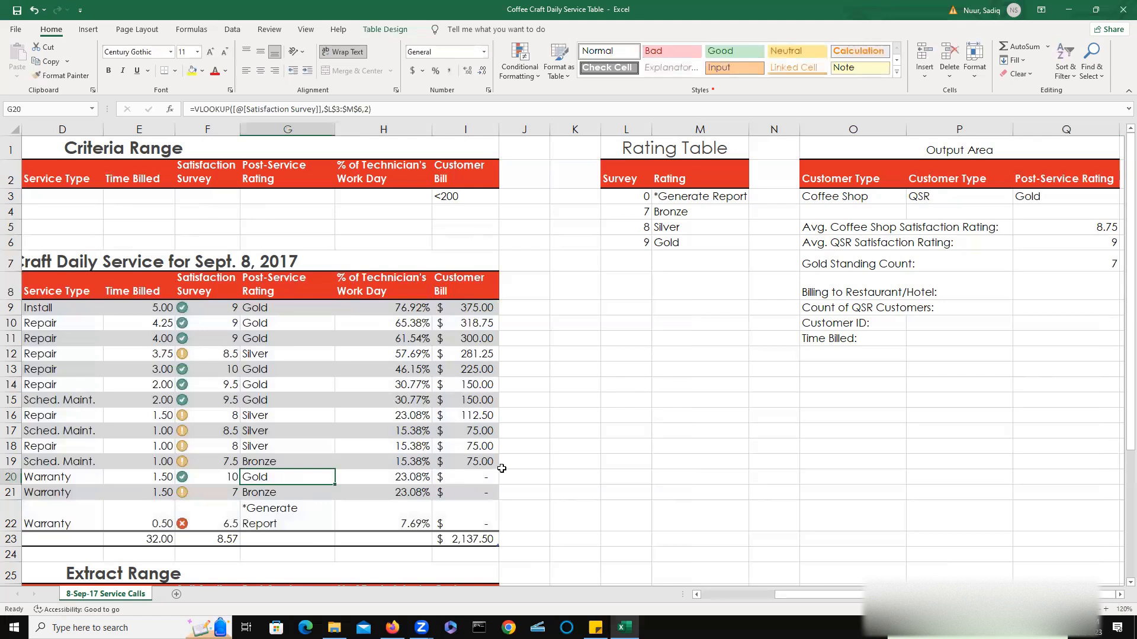
click(1069, 267)
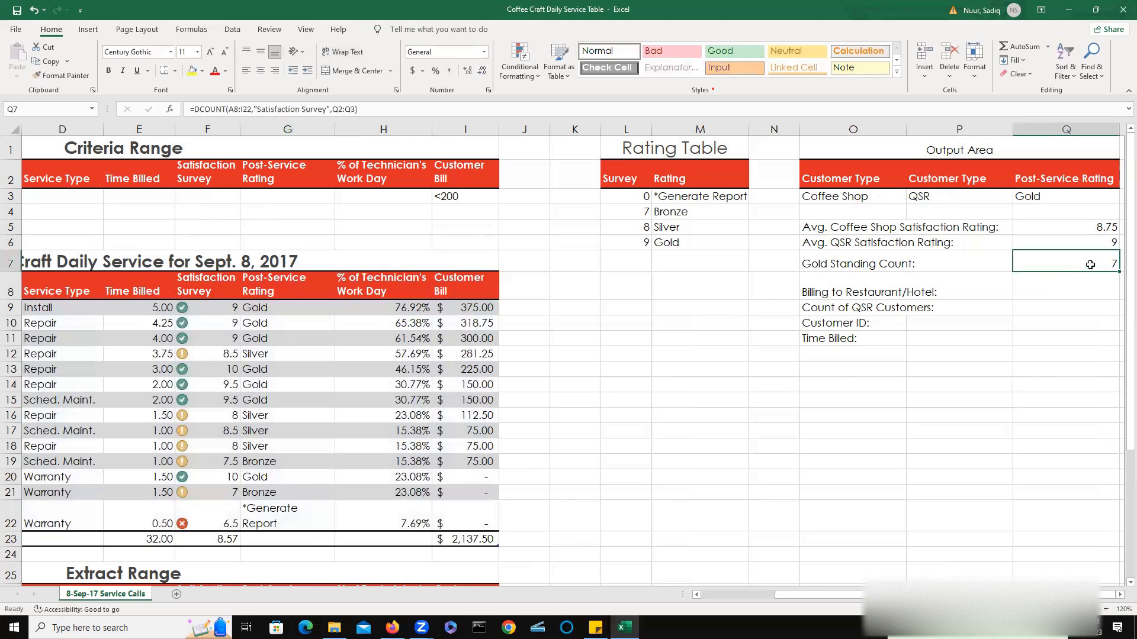
double_click(1056, 265)
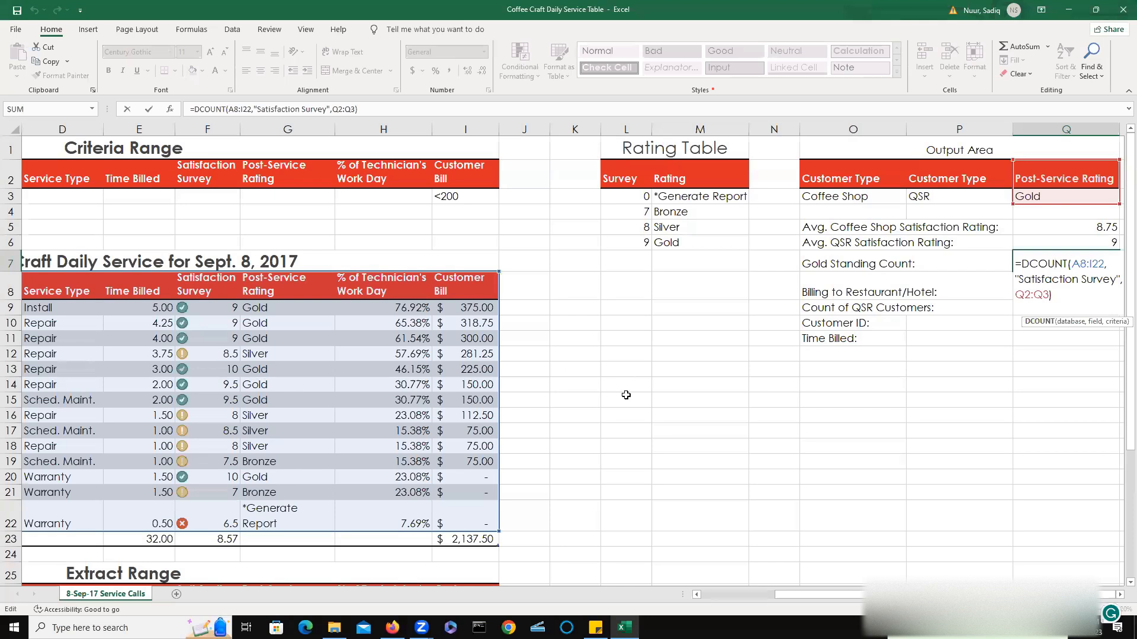
key(ctrl+Return)
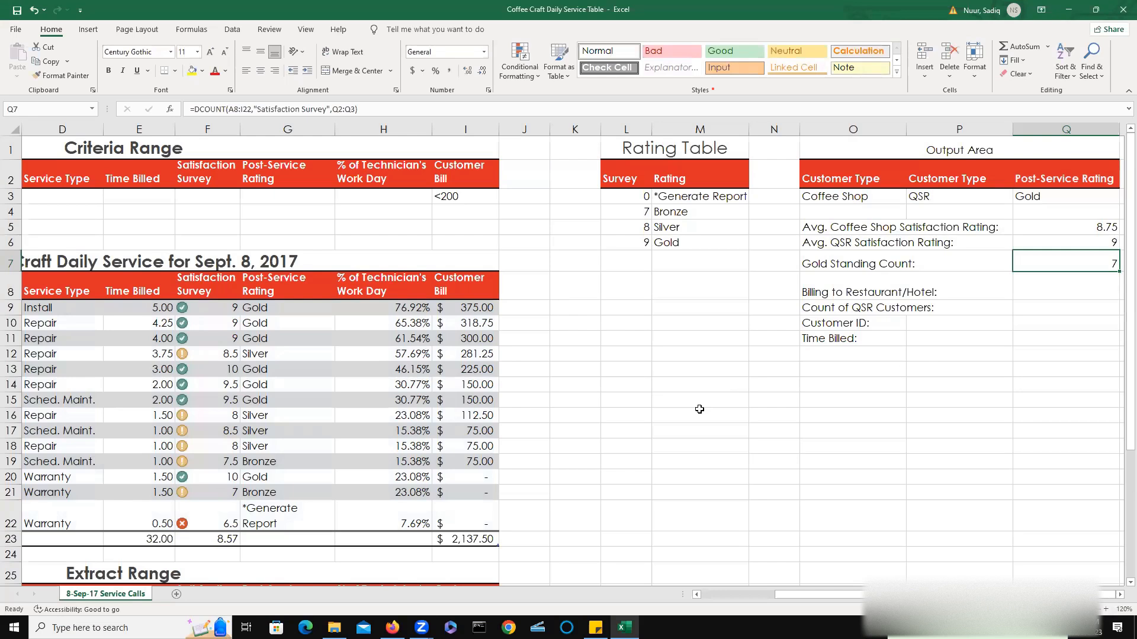
Begin a SUMIF formula in Q8 beside Billing to Restaurant/Hotel, using the Customer Type column C9:C22 as the range.
double_click(1043, 295)
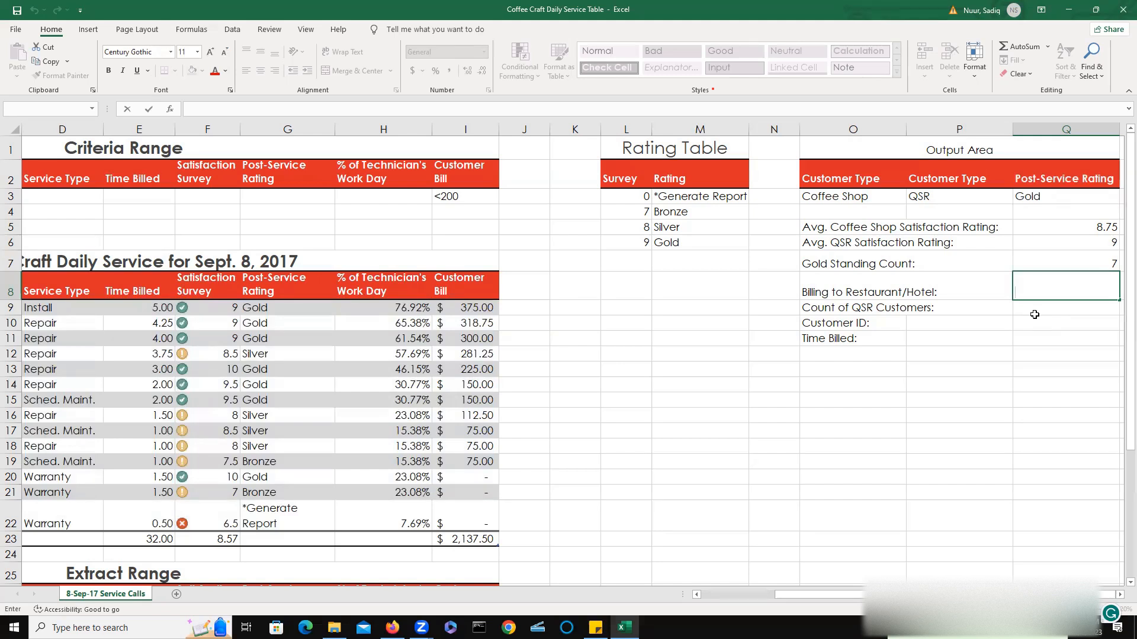
text(=)
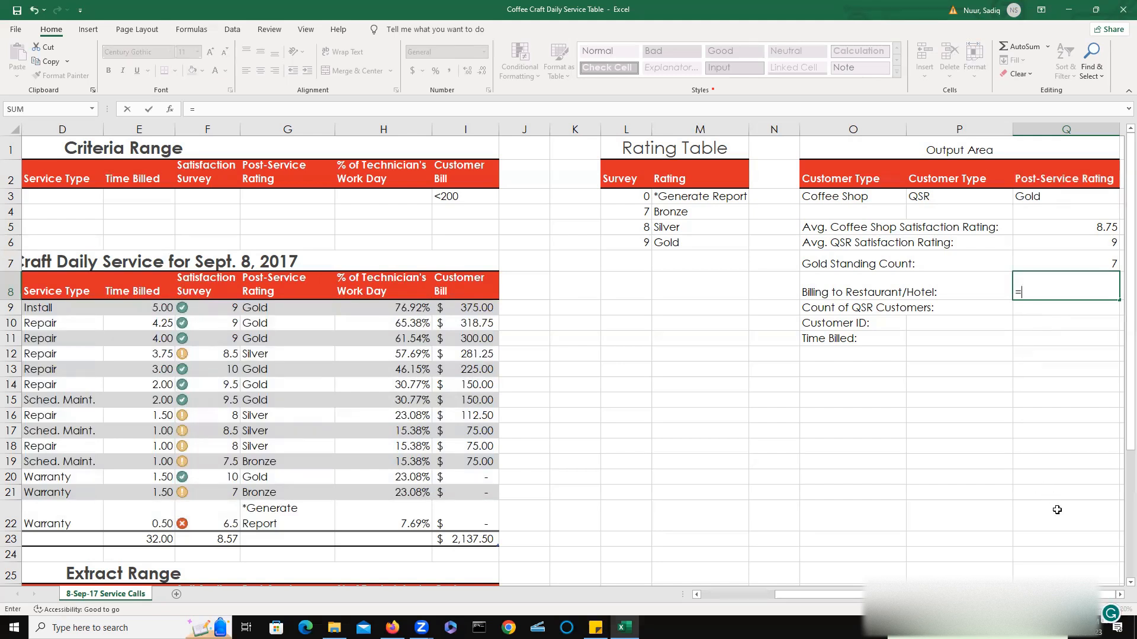
text(su)
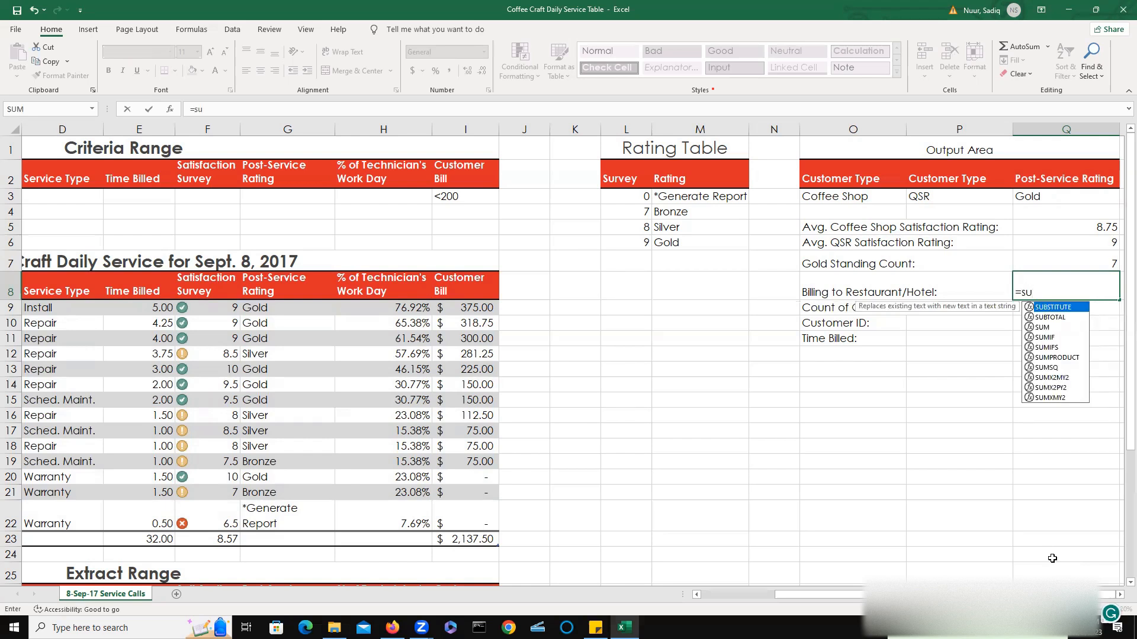
double_click(1045, 337)
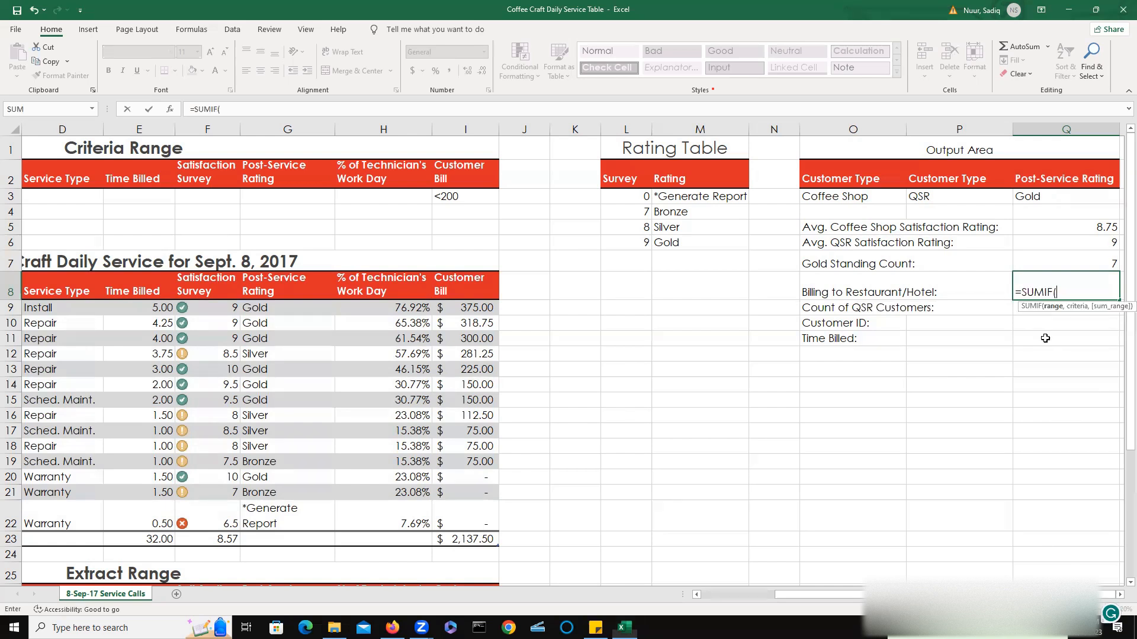
click(1045, 340)
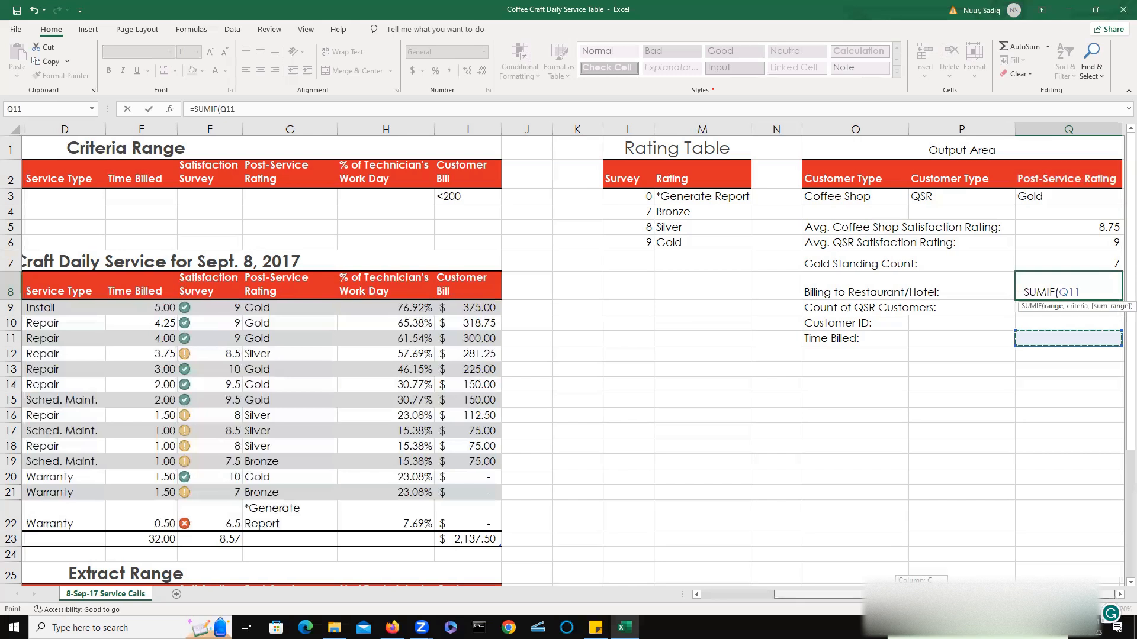
scroll(829, 599, left, 3)
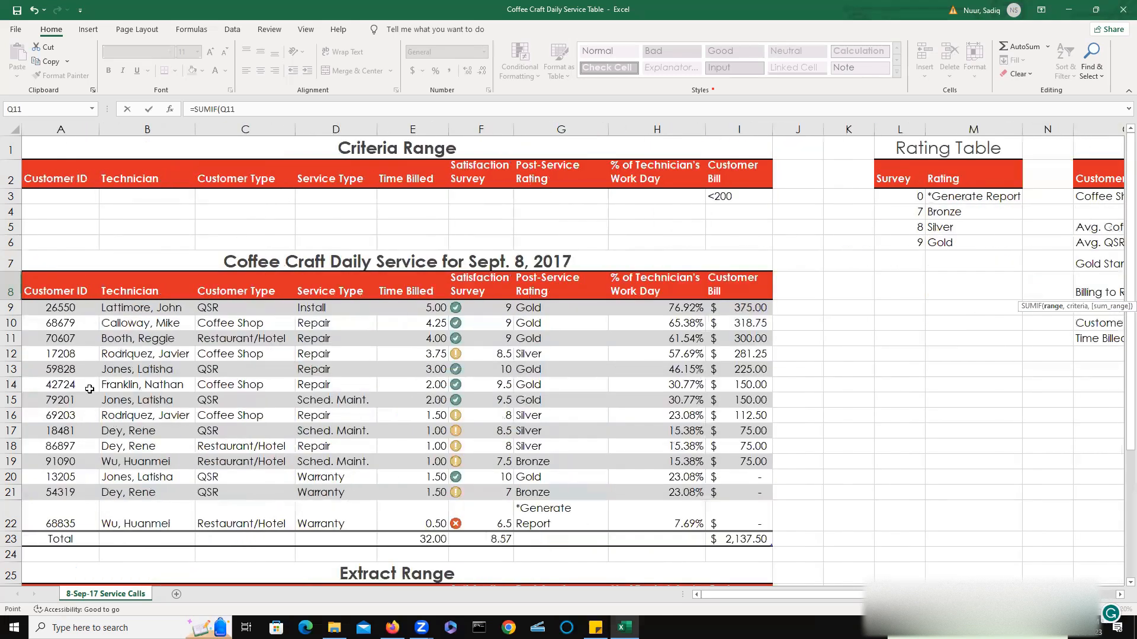
click(234, 311)
drag(237, 318, 229, 511)
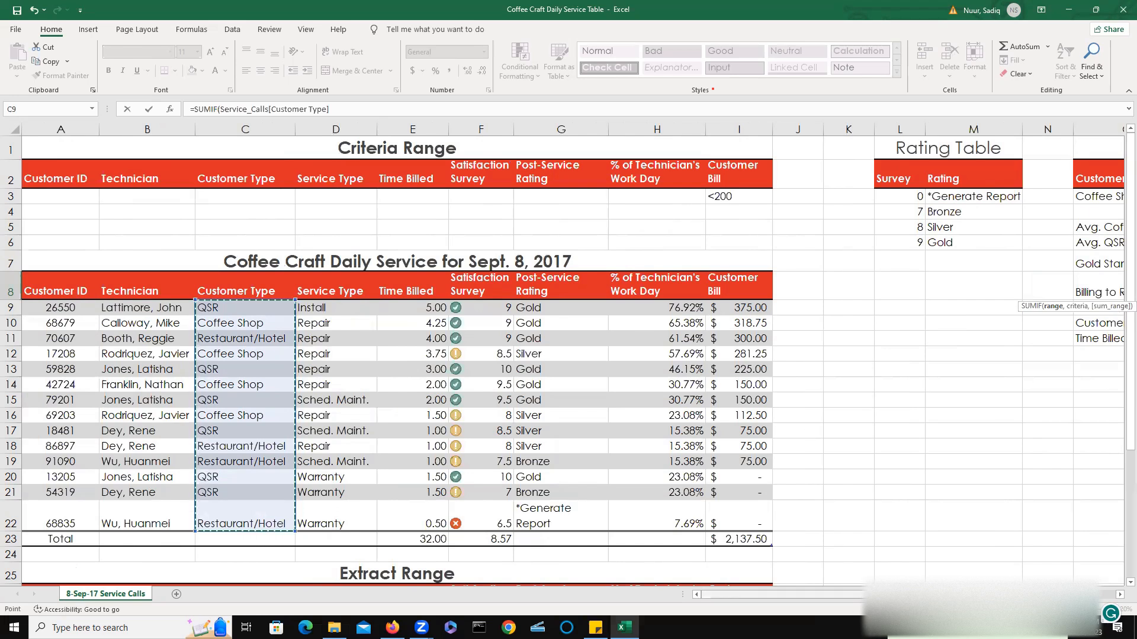
scroll(1014, 582, right, 3)
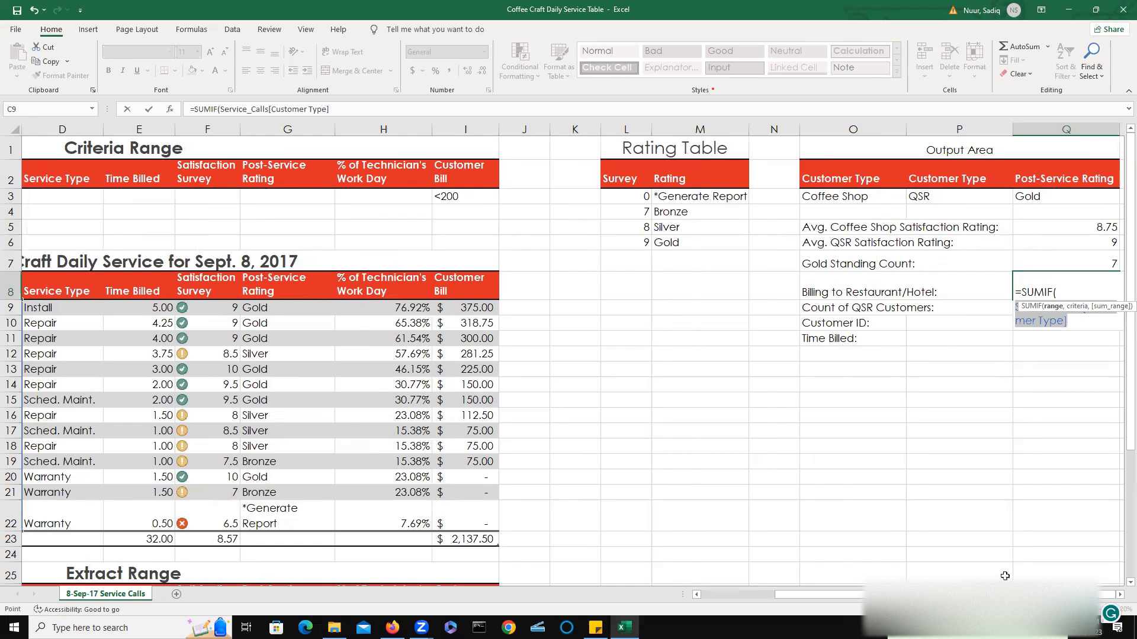
Complete the SUMIF with criteria "Restaurant/Hotel" and sum range I9:I22.
text(,)
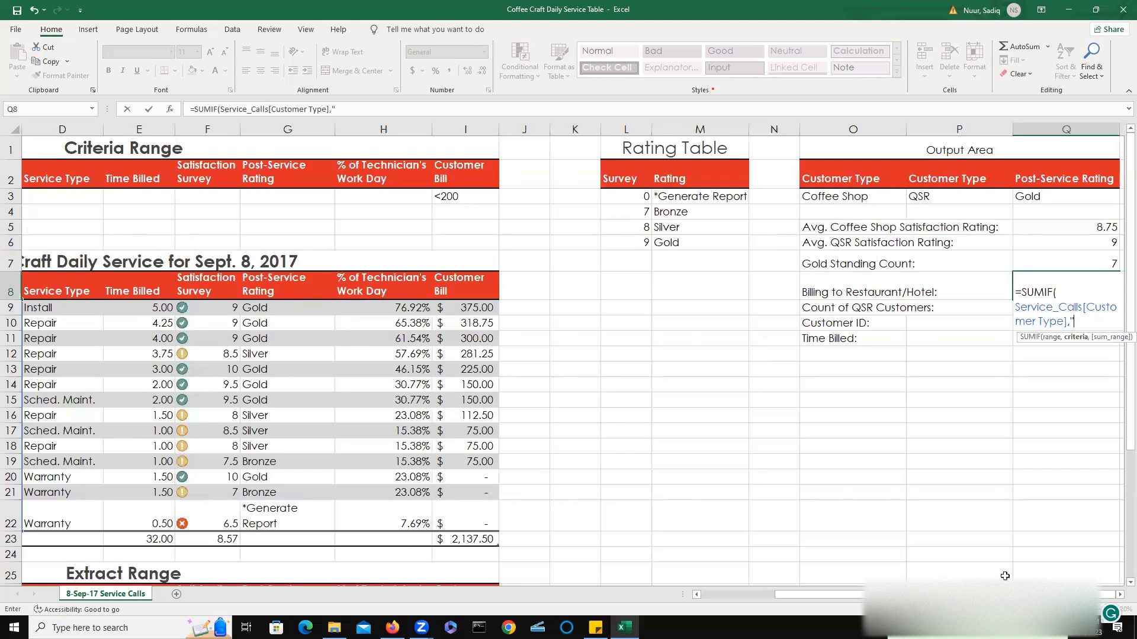
text(Restaurant)
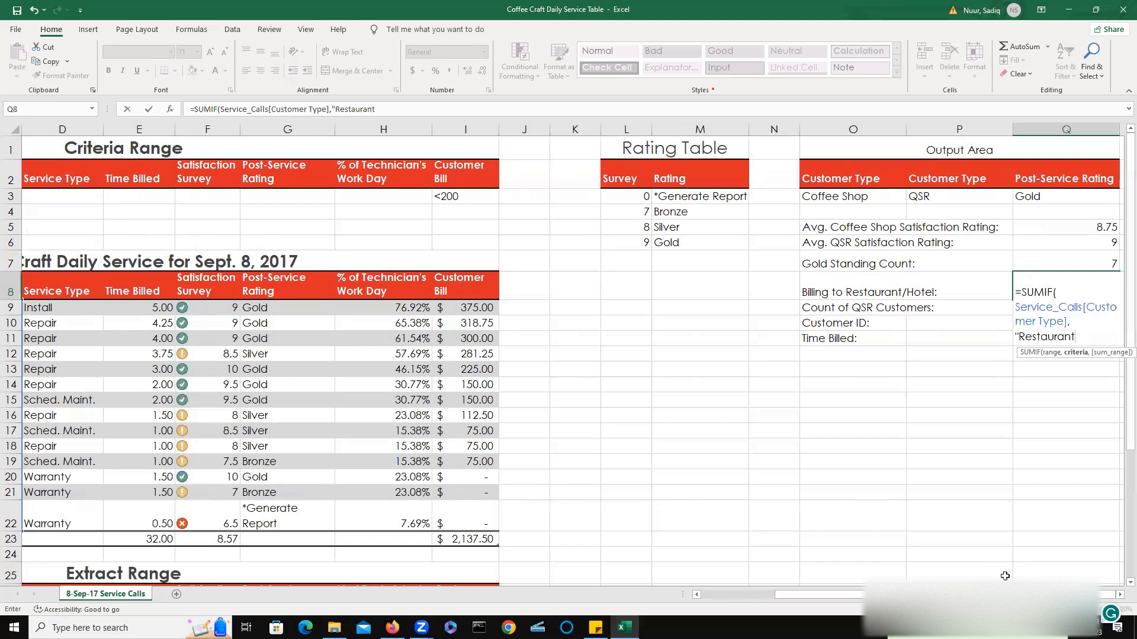
text(/Hotel)
text(,)
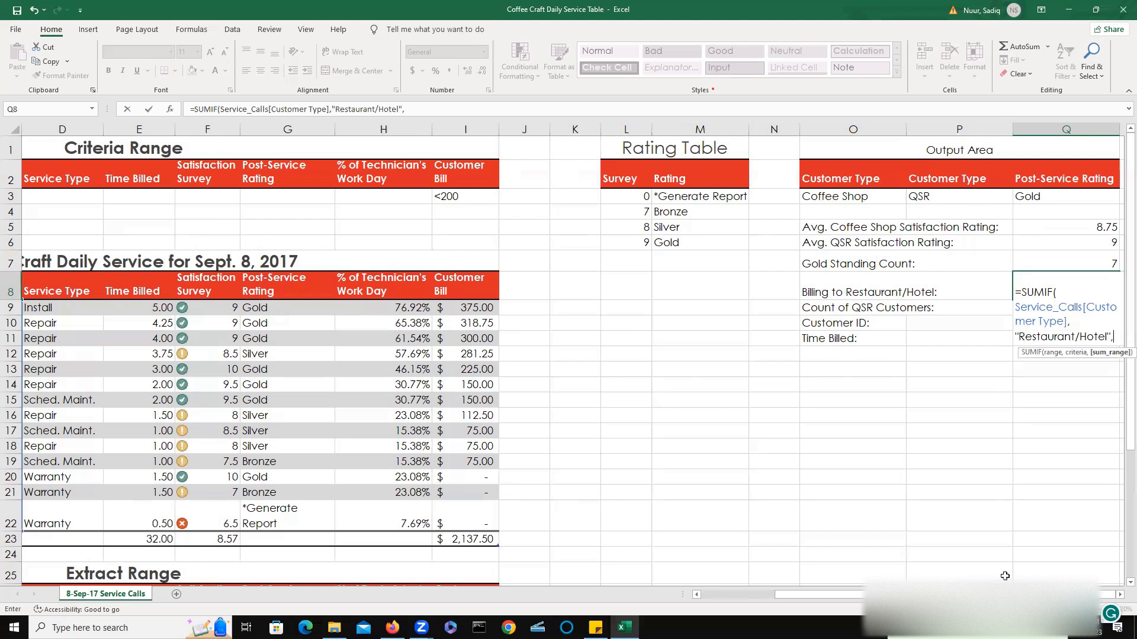
text(i9)
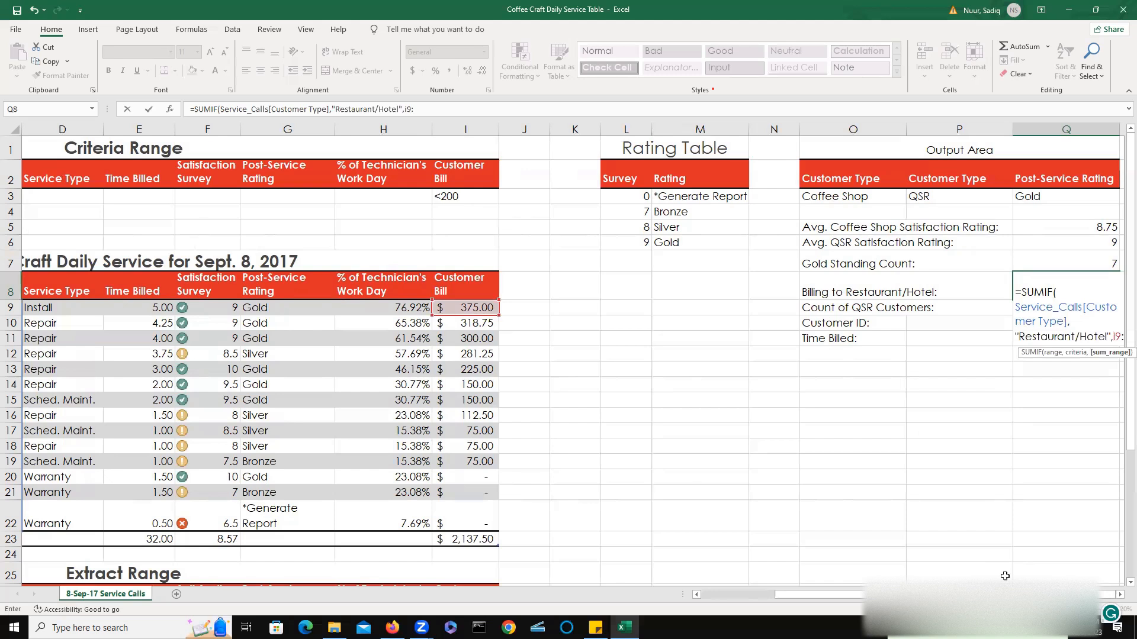
text(:i22)
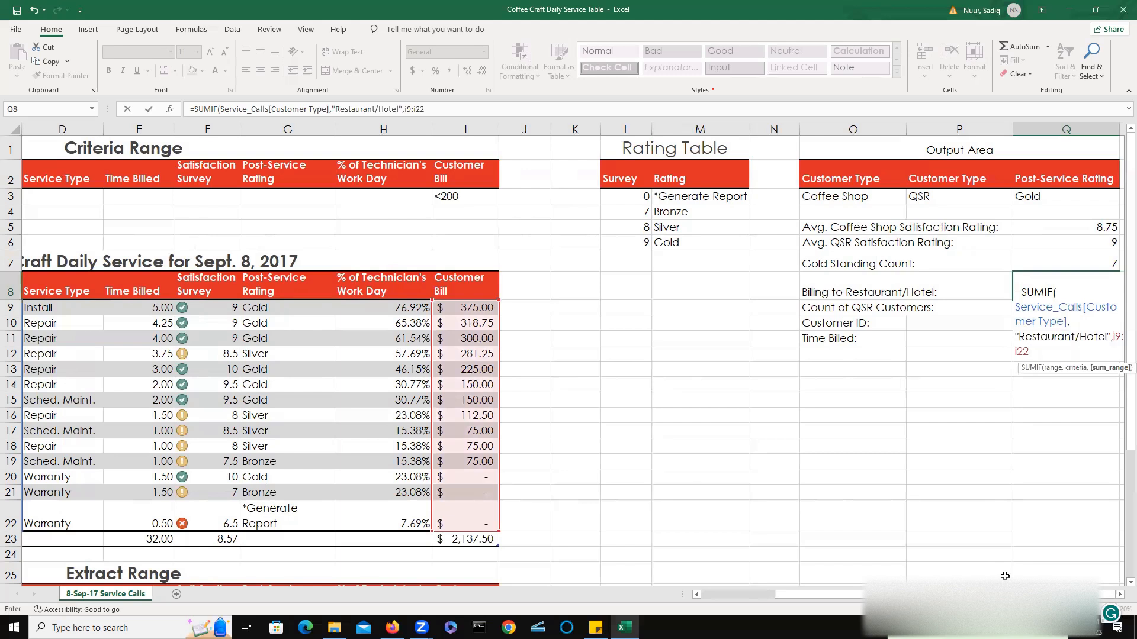
text())
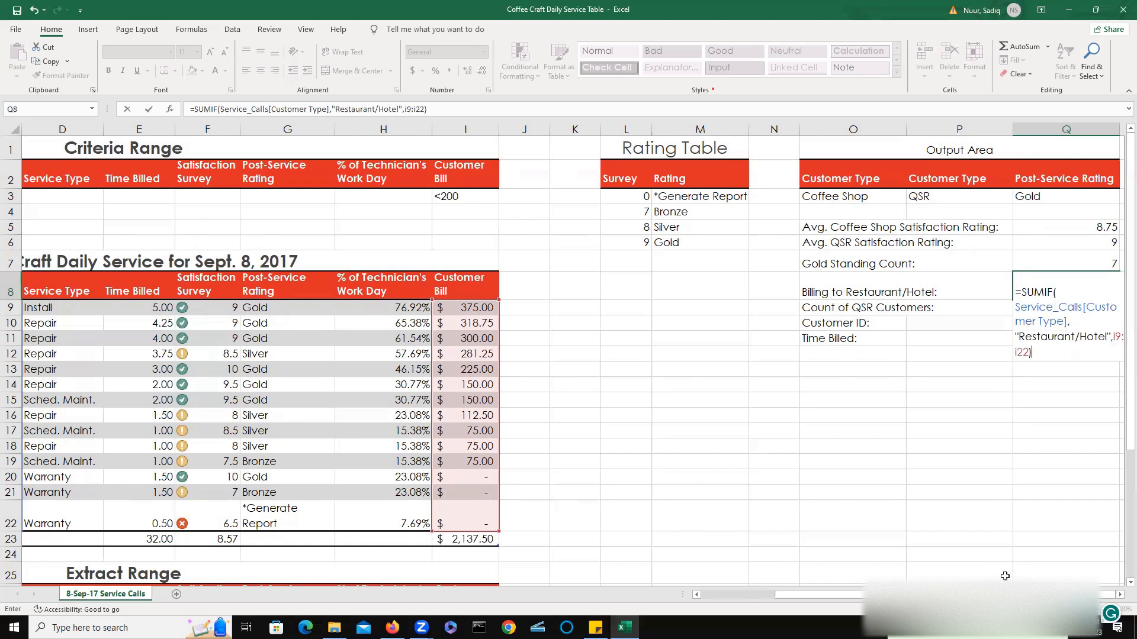
key(Return)
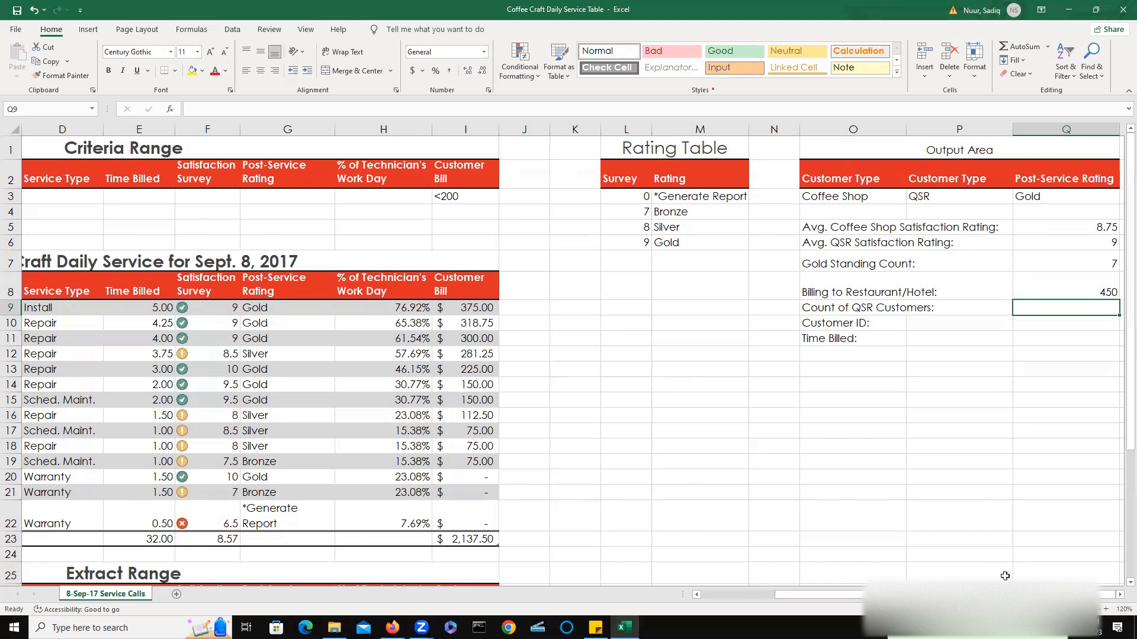
Format the Restaurant/Hotel billing result in Q8 to show two decimal places.
click(1083, 291)
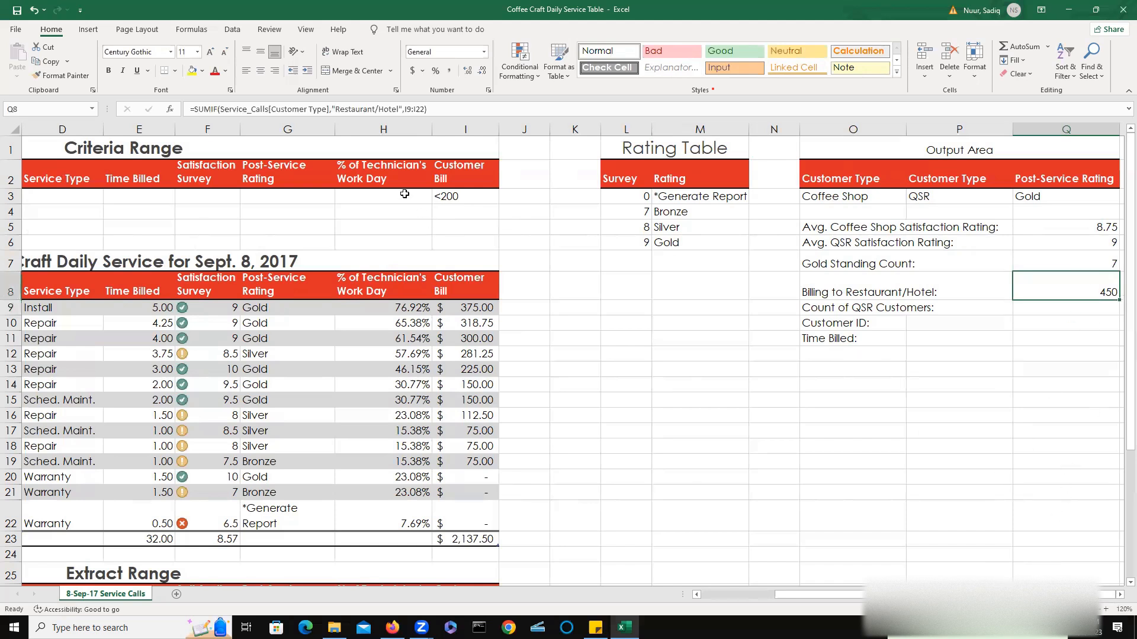
click(468, 72)
click(467, 72)
click(468, 73)
click(468, 72)
click(468, 72)
click(468, 72)
click(480, 70)
click(480, 71)
click(481, 70)
click(480, 70)
Enter a COUNTIF formula in Q9 beside Count of QSR Customers, counting "QSR" in range C9:C22.
click(1057, 311)
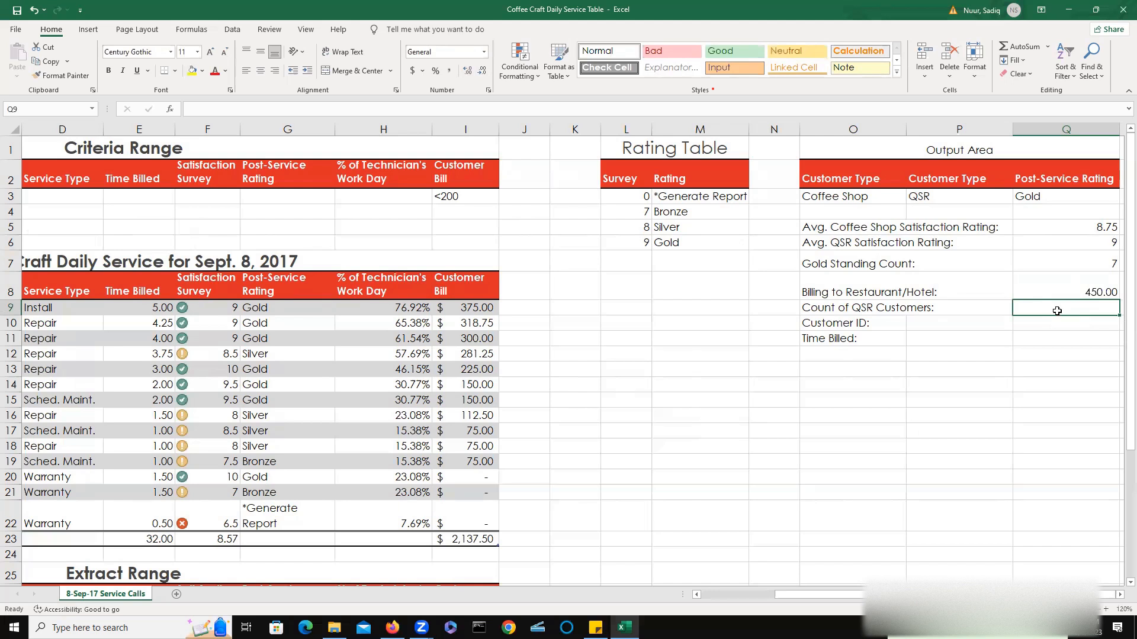
text(=coun)
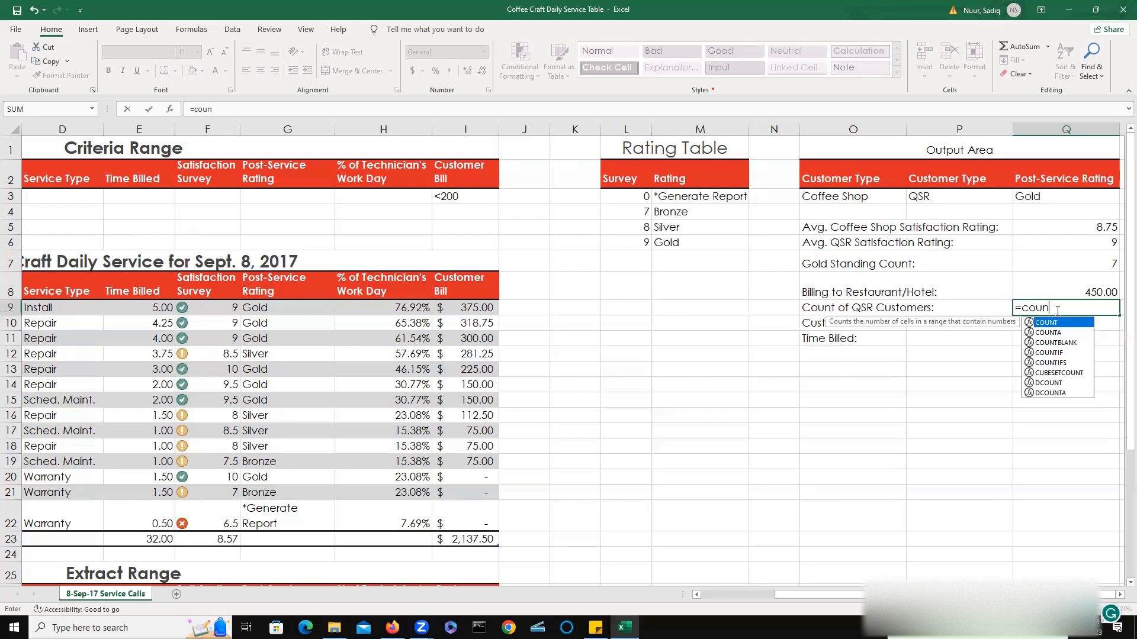
double_click(1048, 353)
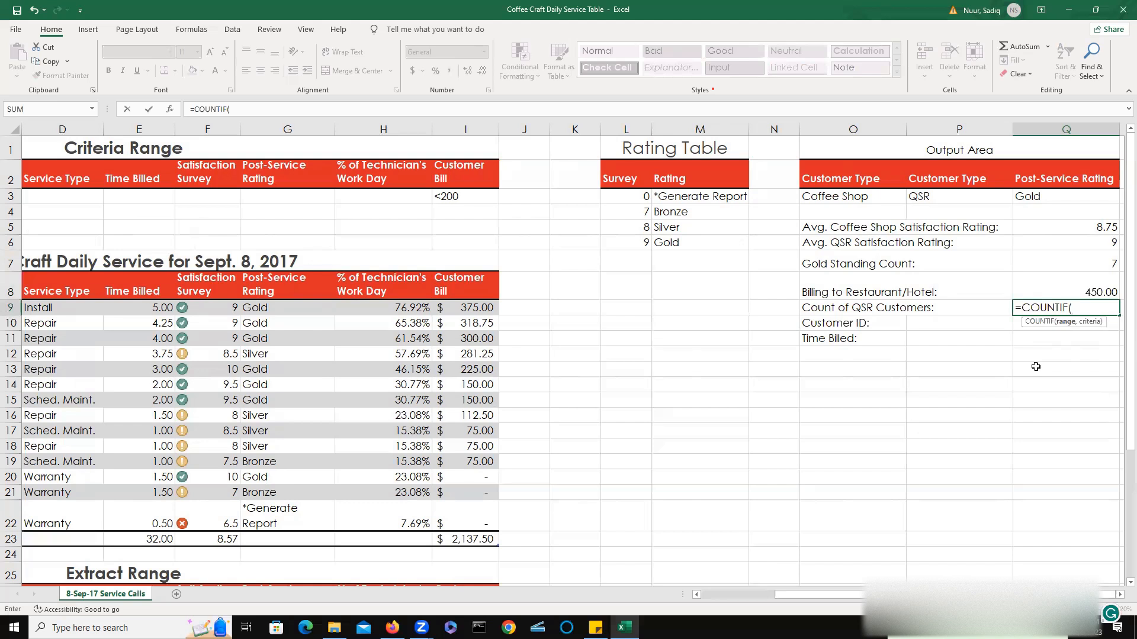
text(c9:c22)
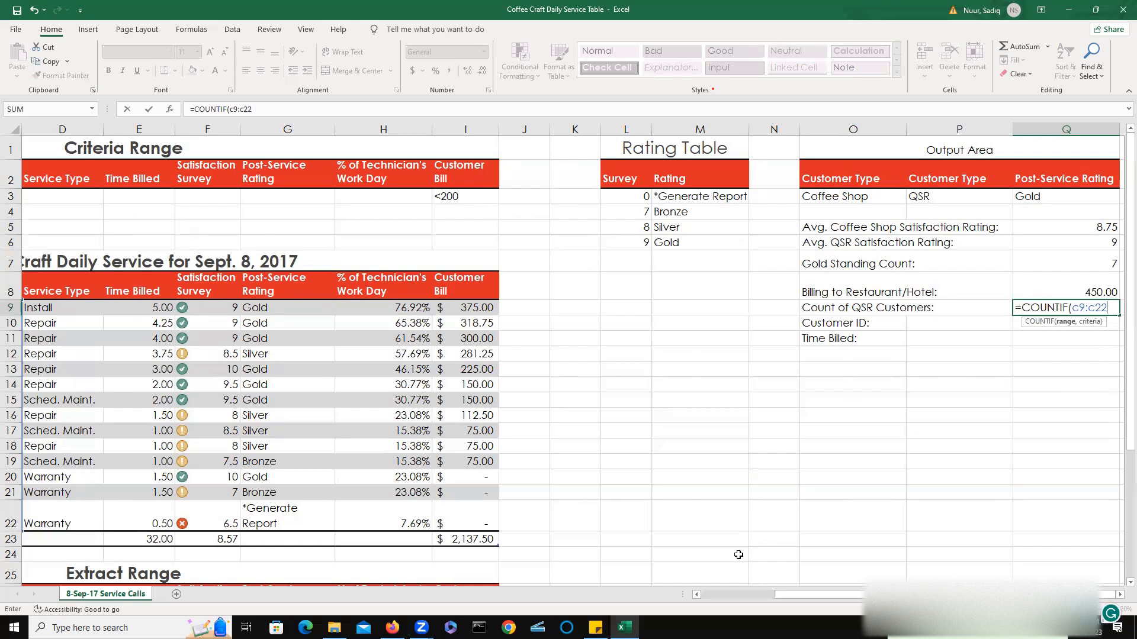
drag(790, 598, 838, 595)
text(,")
text(QSR)
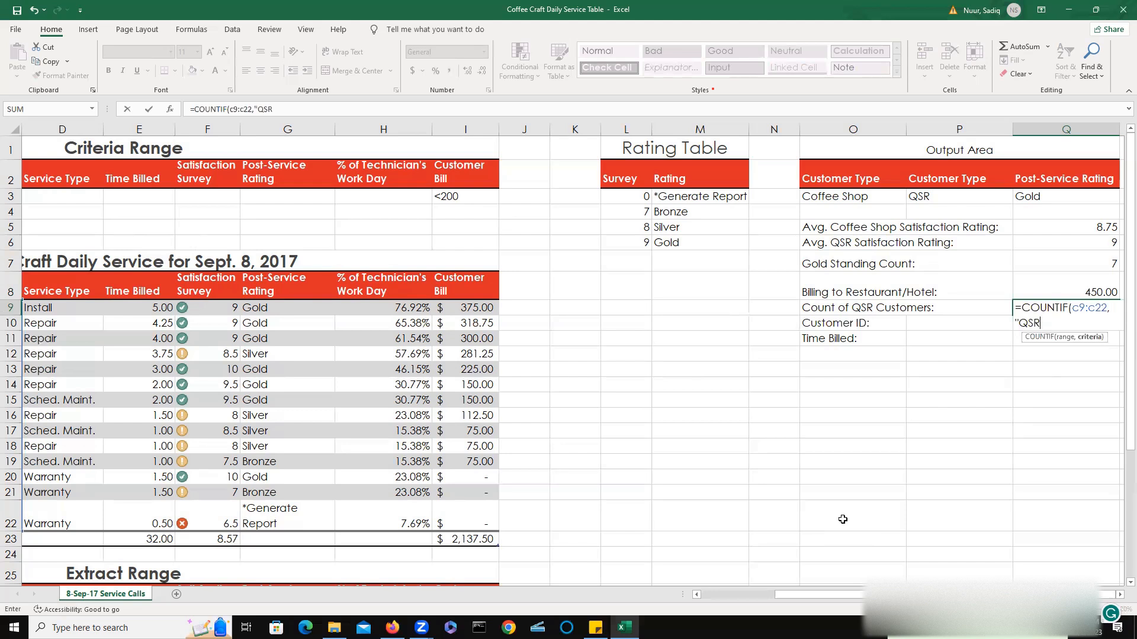
text("))
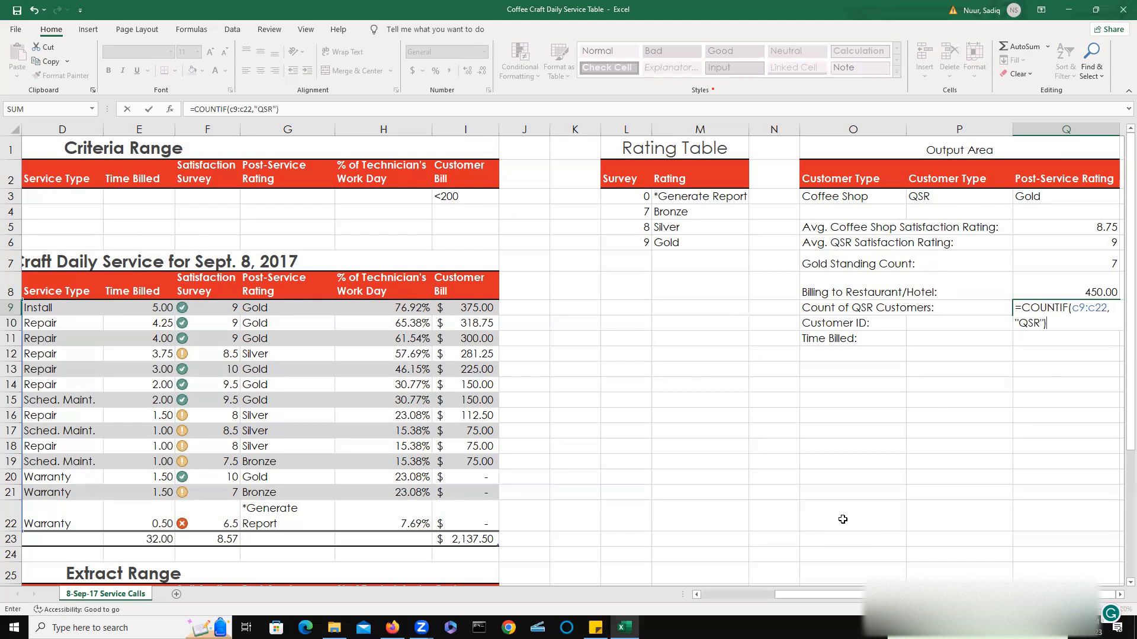
key(Return)
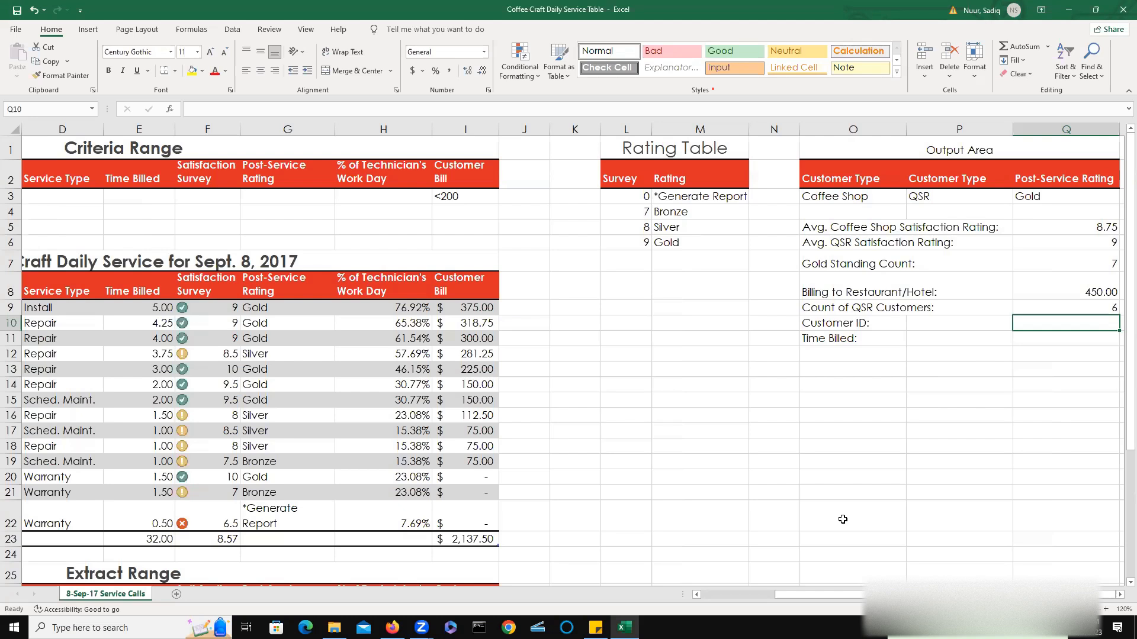
Enter the customer's ID number in Q10 beside Customer ID.
text(6)
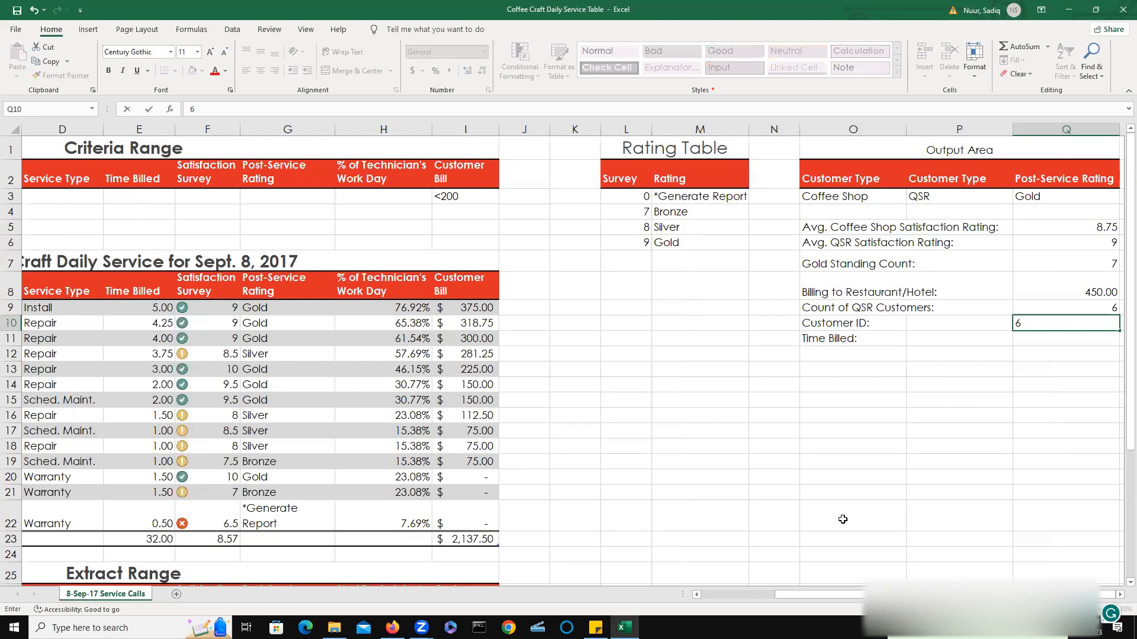
text(9203)
key(Return)
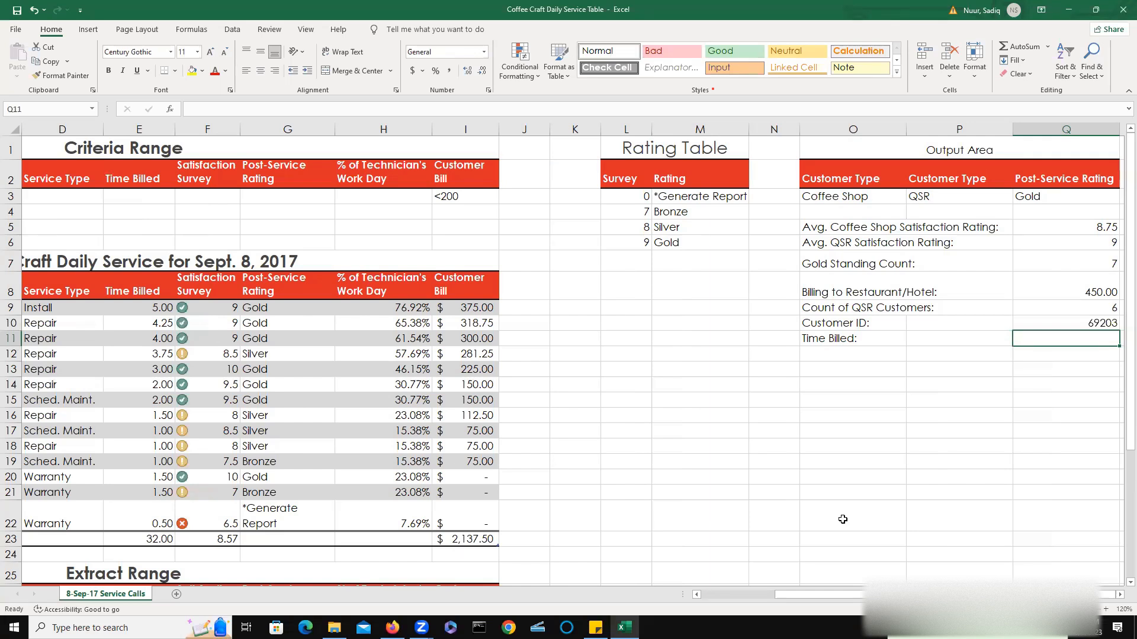
Begin an INDEX formula in Q11 beside Time Billed, using A9:I22 as the array.
text(=)
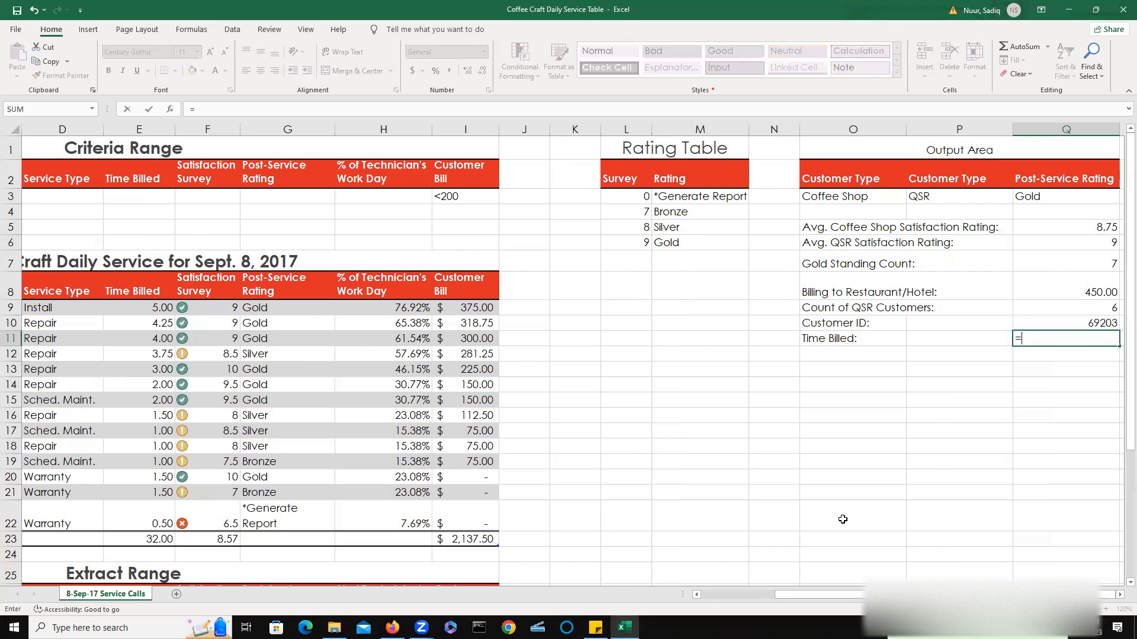
text(index)
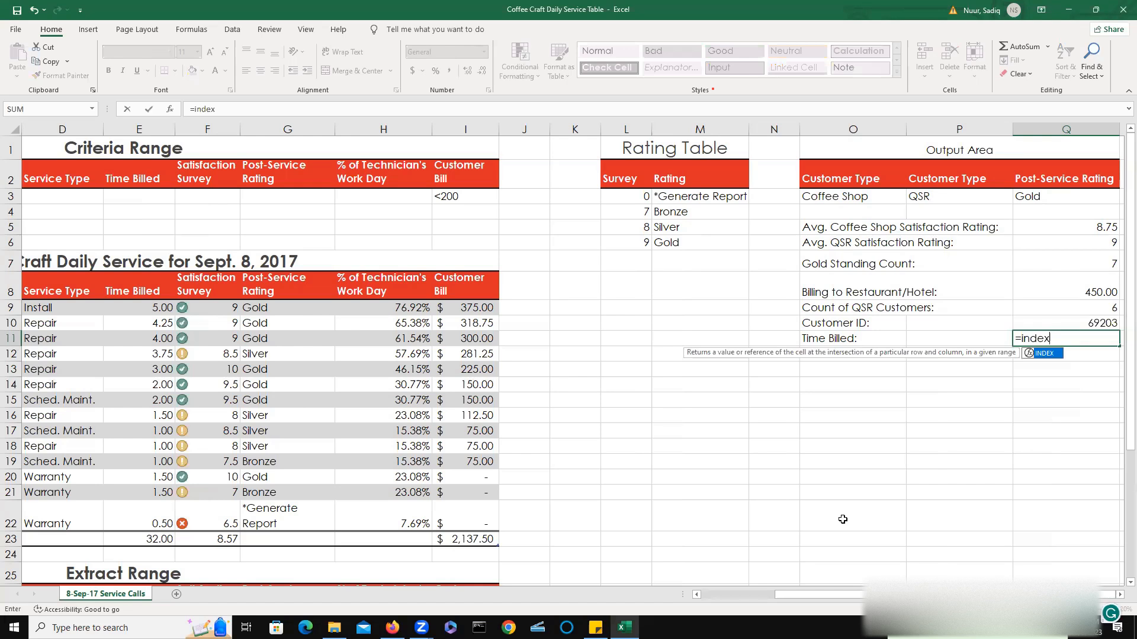
double_click(1042, 358)
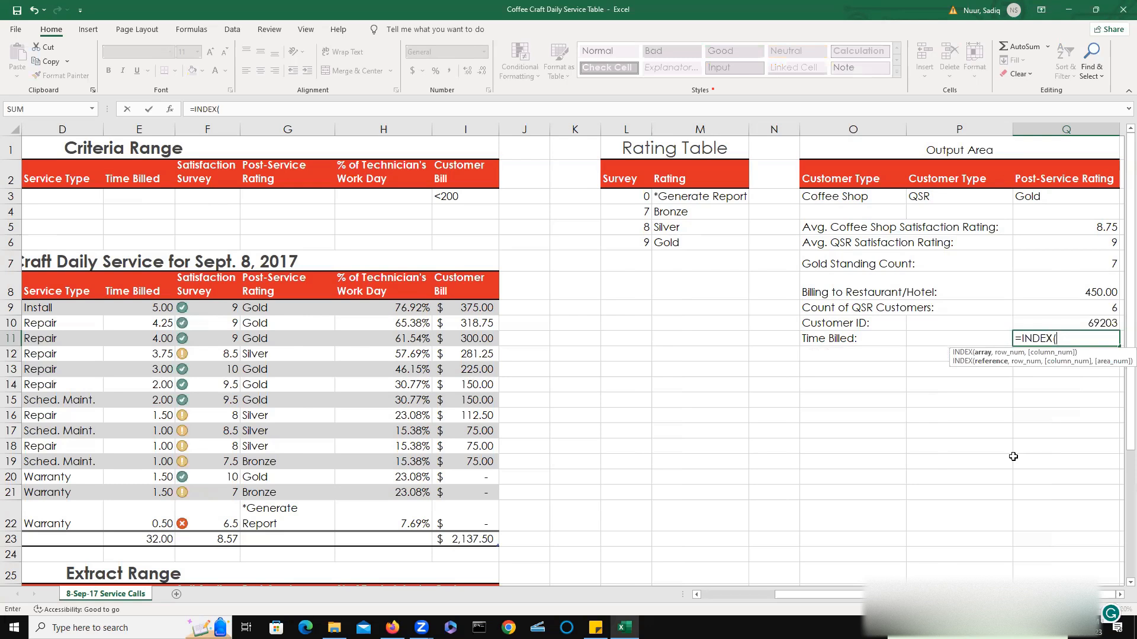
text(a9:i22)
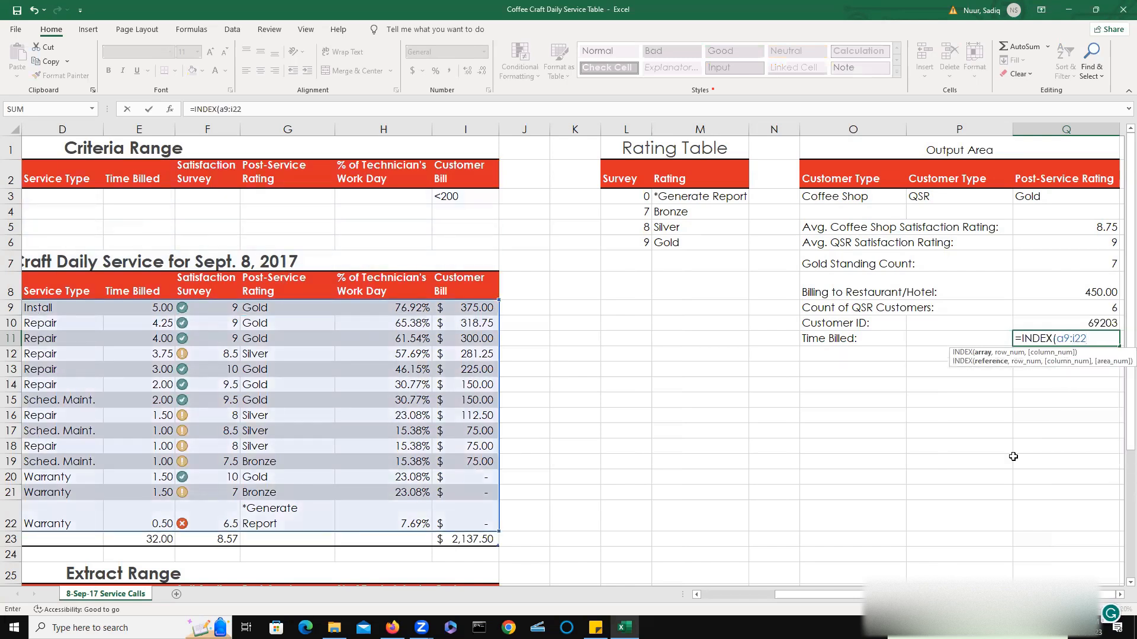
text(,)
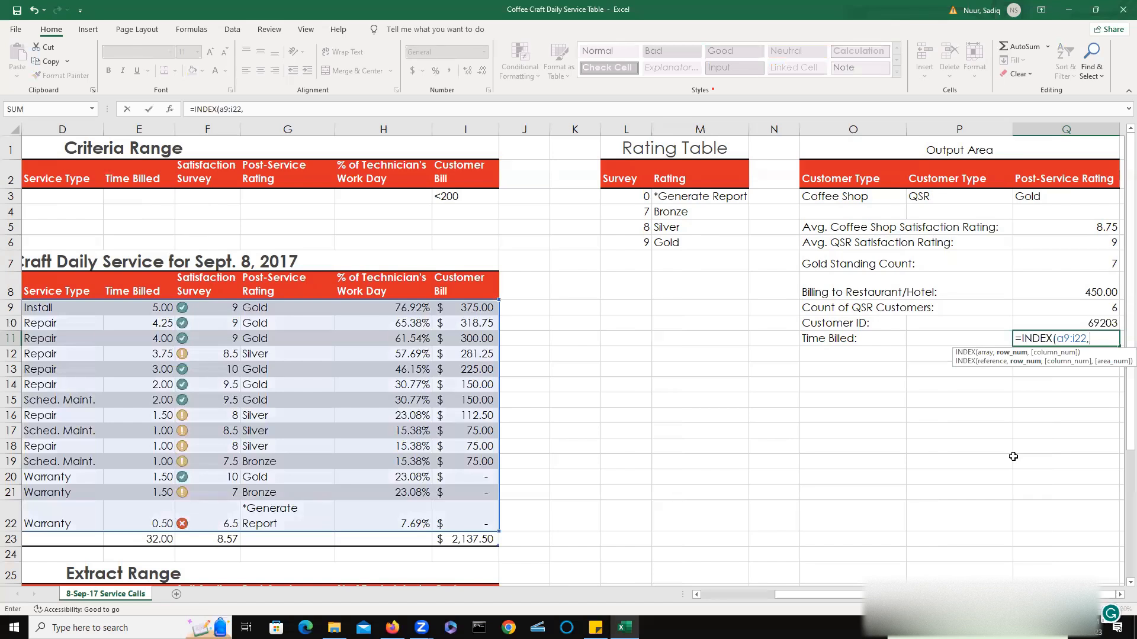
Nest a MATCH as the row number that finds Q10 in A9:A22 with exact match 0.
text(ma)
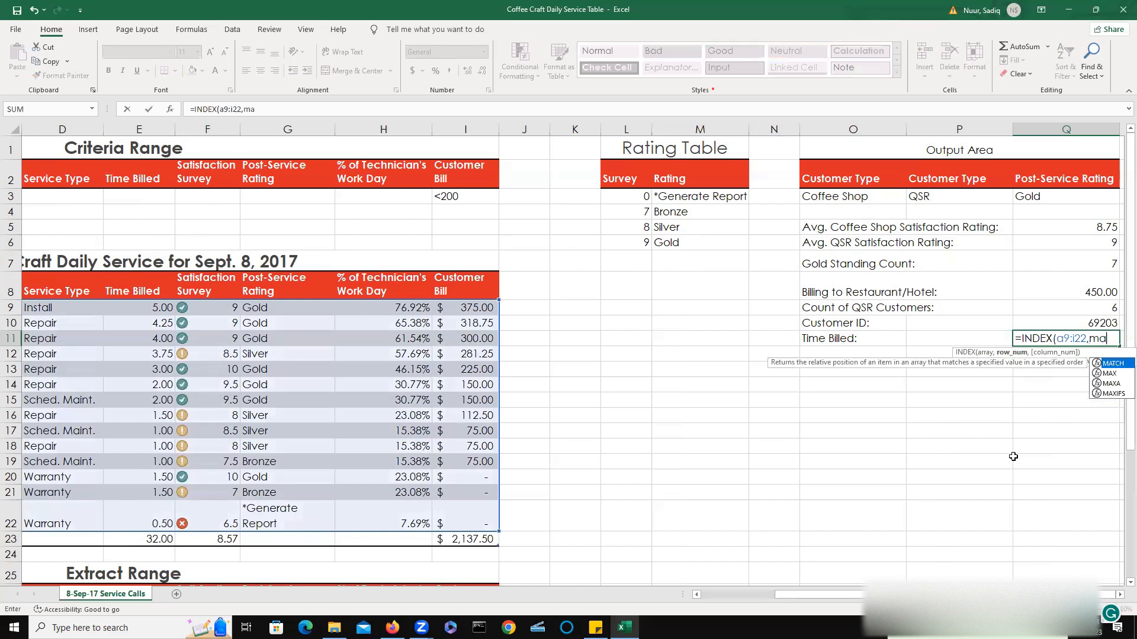
text(tch)
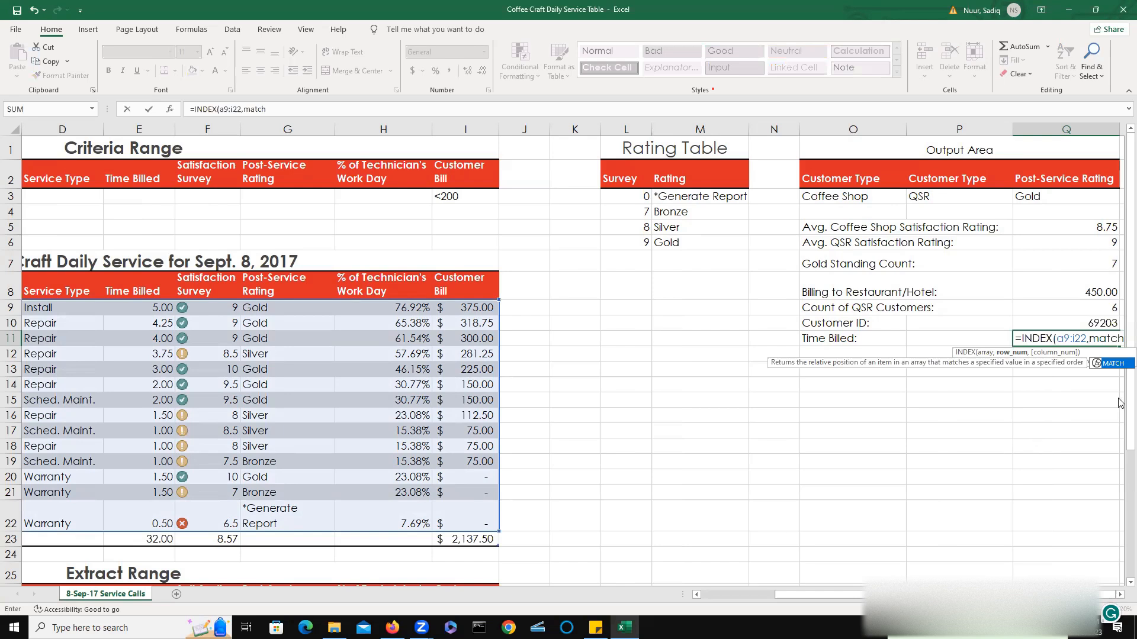
double_click(1112, 364)
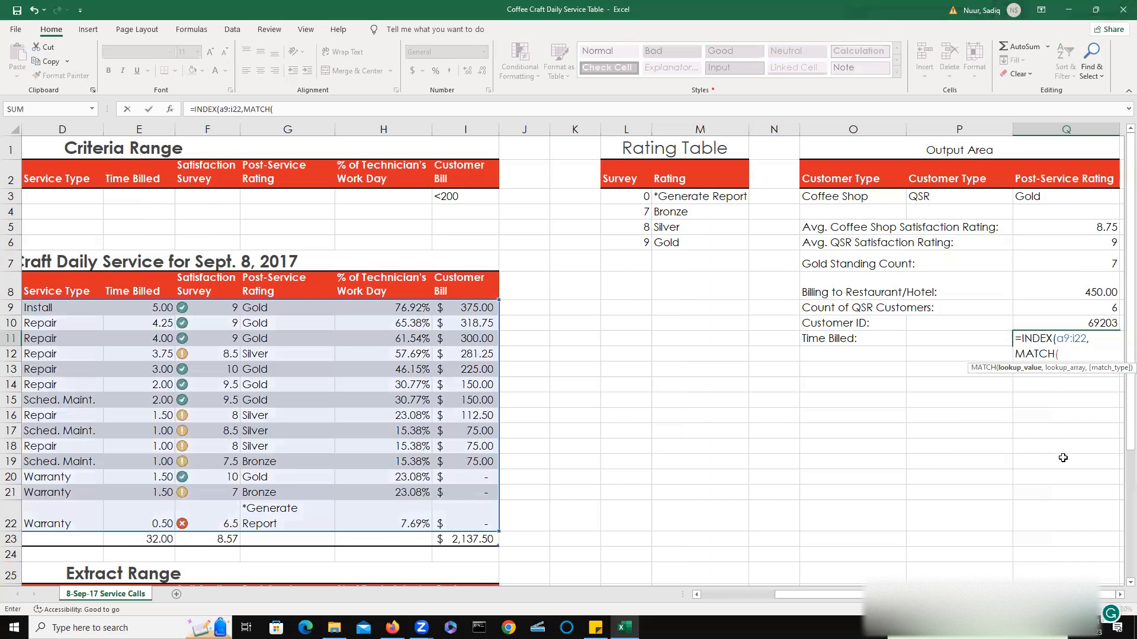
click(1100, 323)
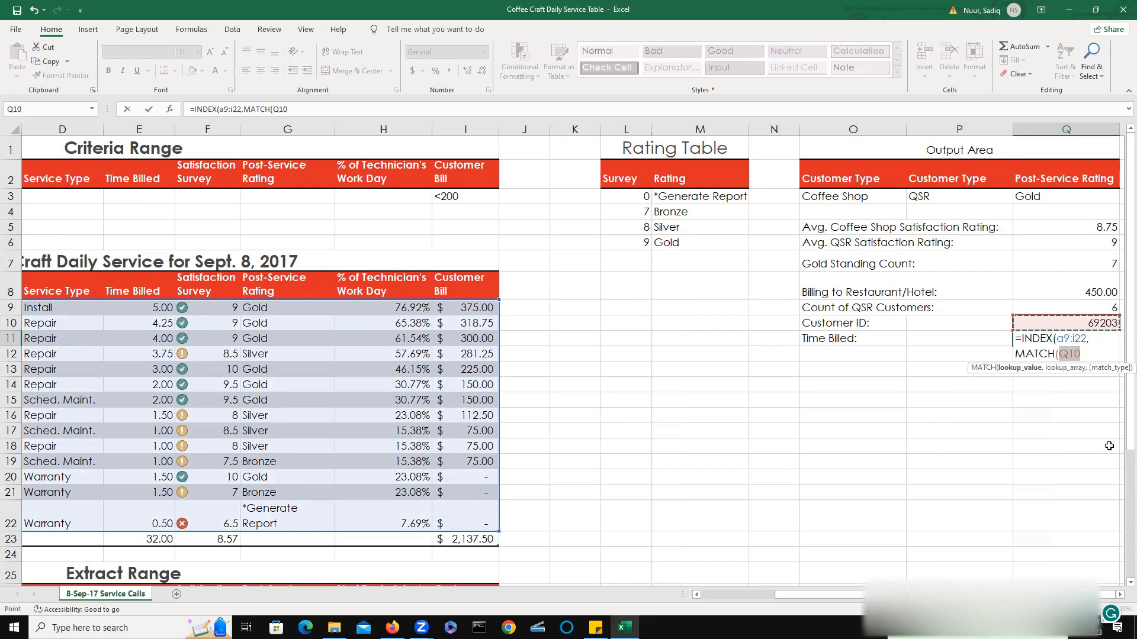
text(,)
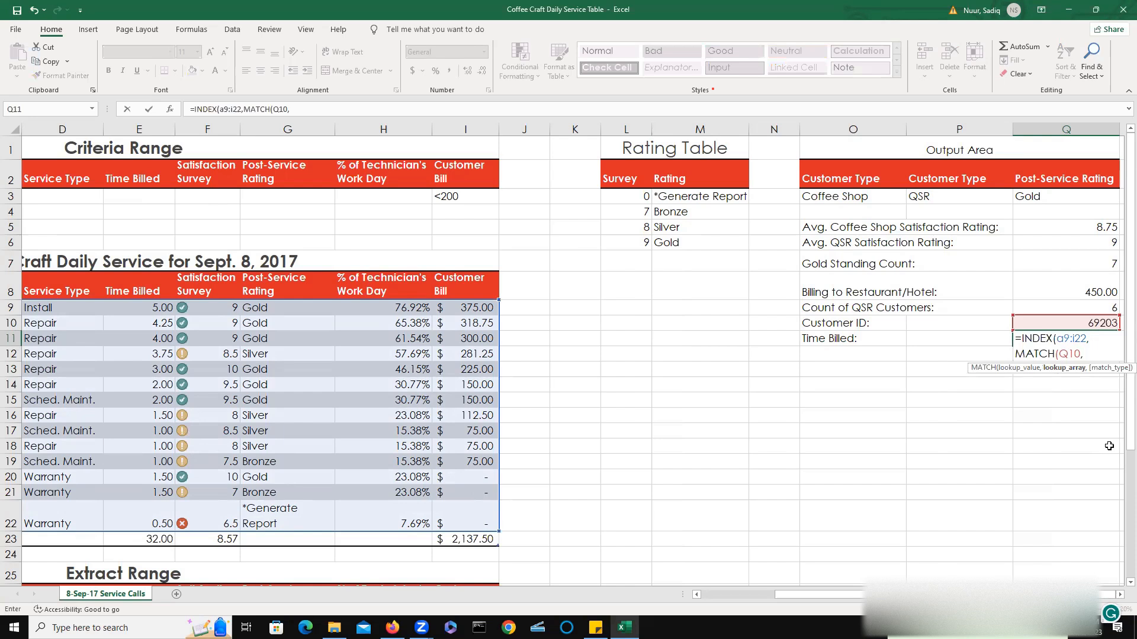
text(a)
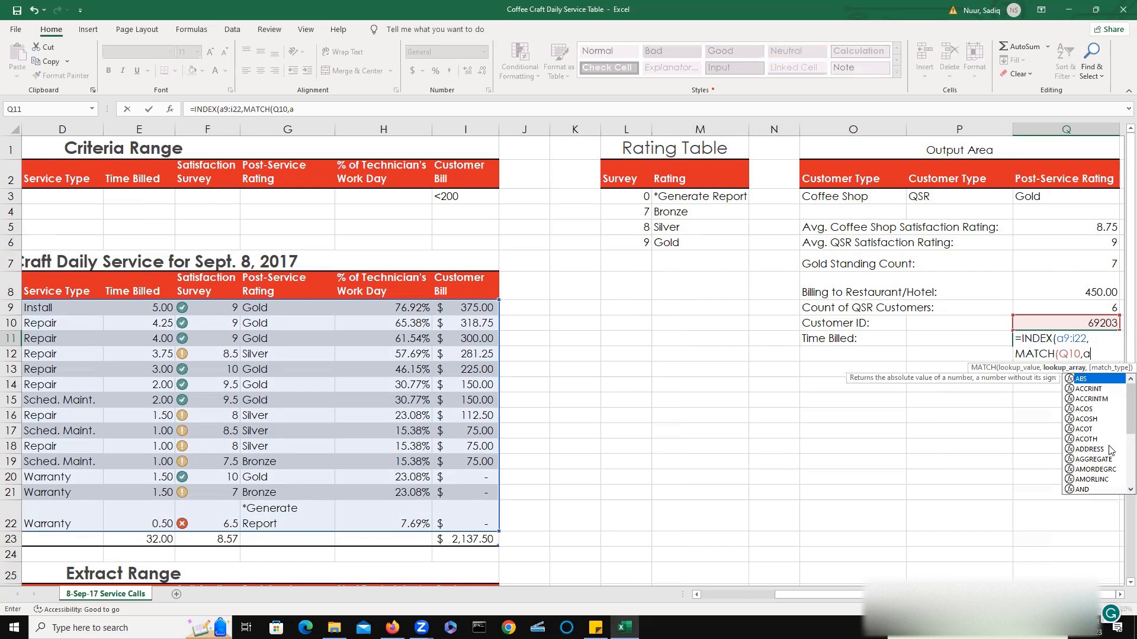
text(9)
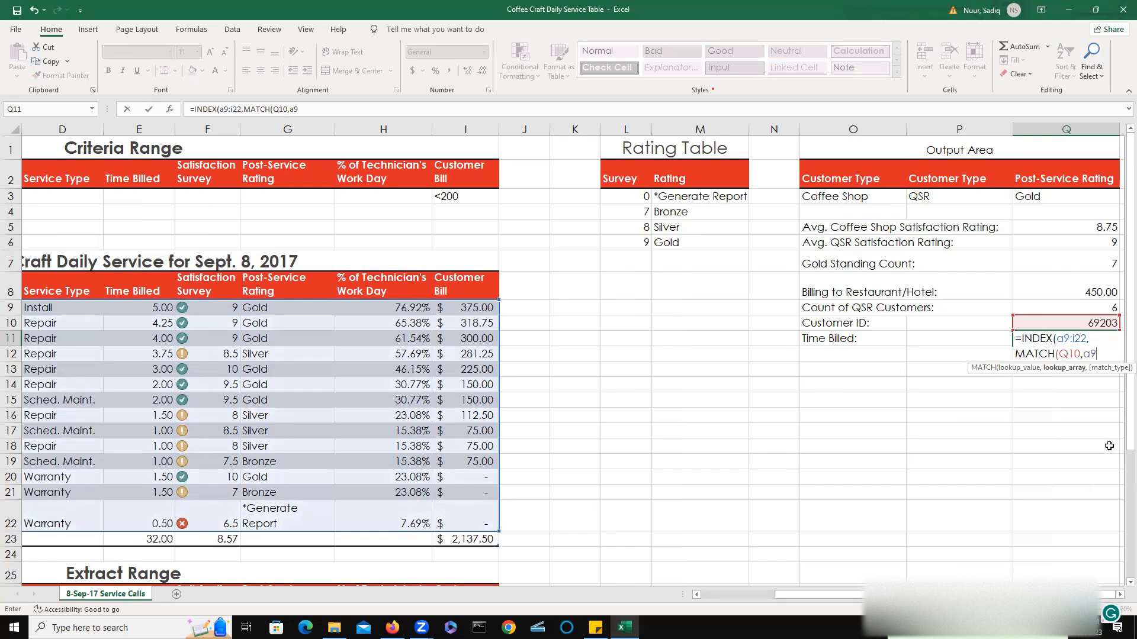
text(:a22)
mouse_move(852, 595)
mouse_down()
mouse_move(731, 600)
mouse_move(860, 595)
mouse_up()
text(,)
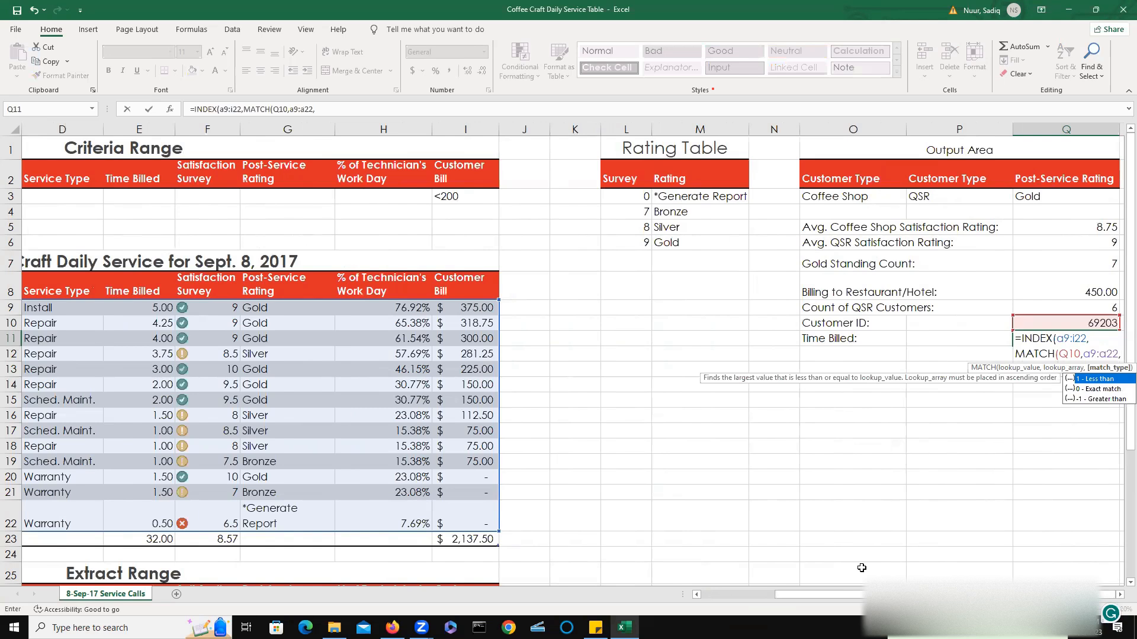
text(0)
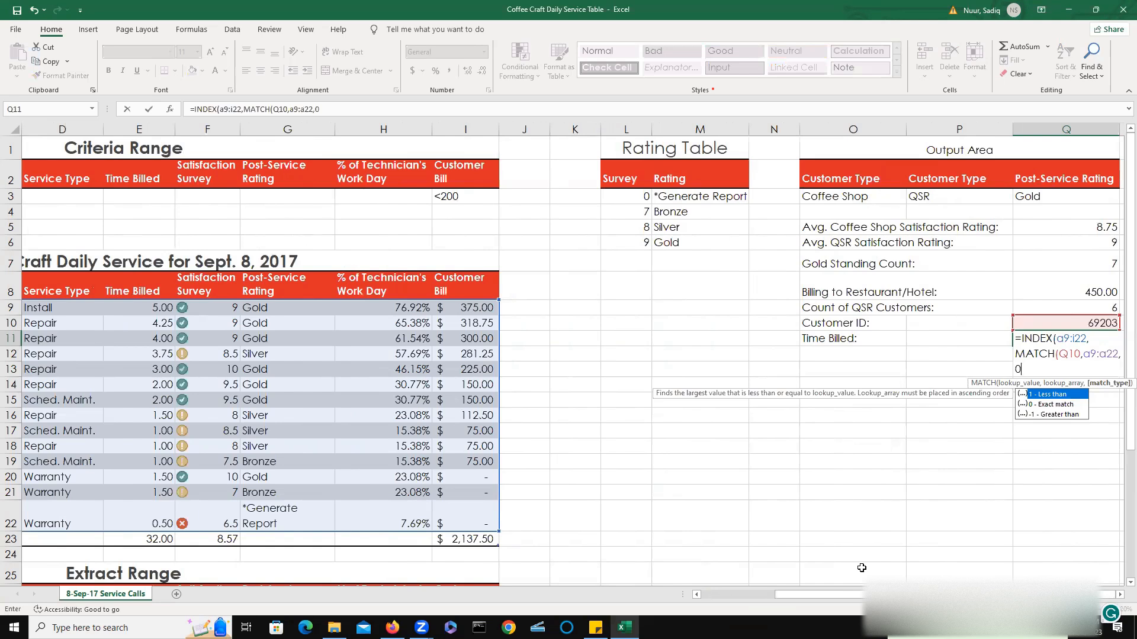
text())
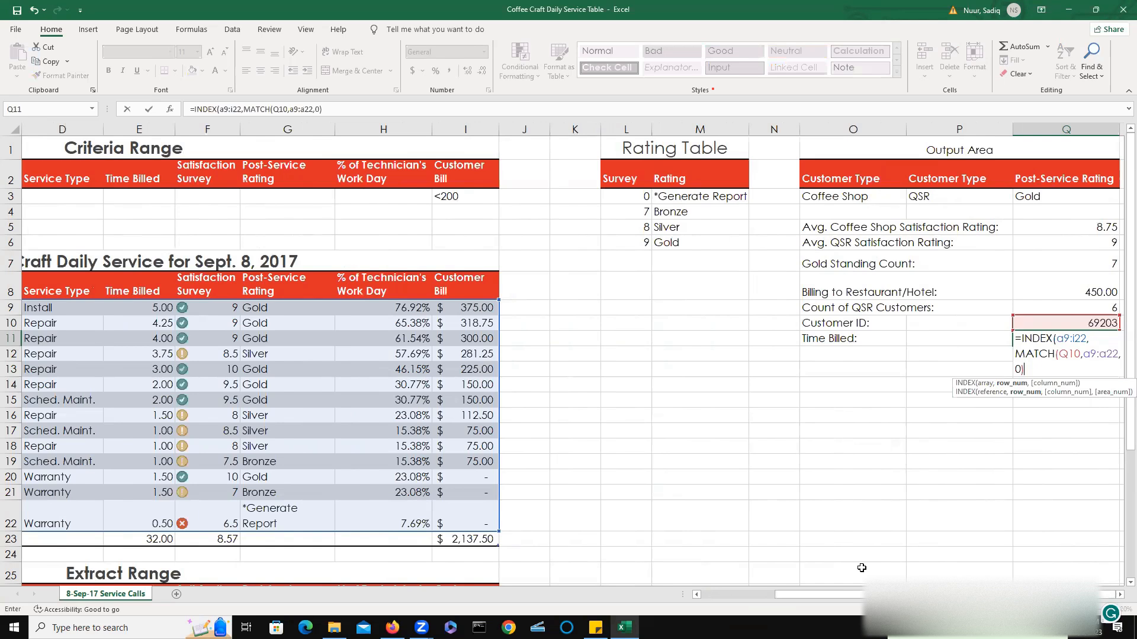
text(,)
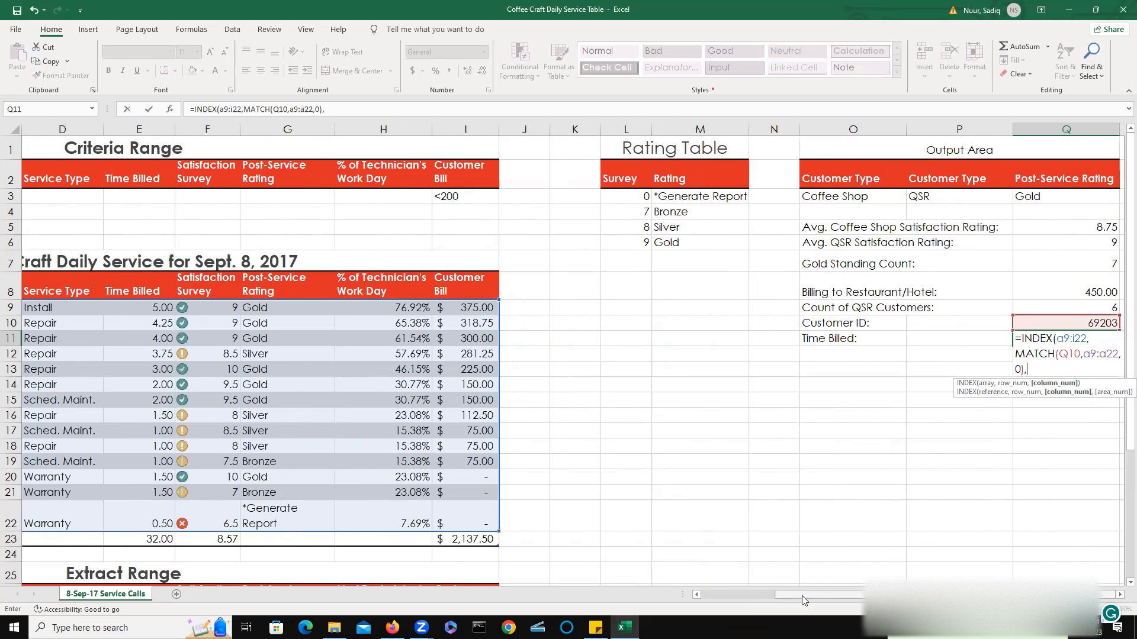
Complete the INDEX formula with column number 5 and enter it.
drag(800, 597, 725, 608)
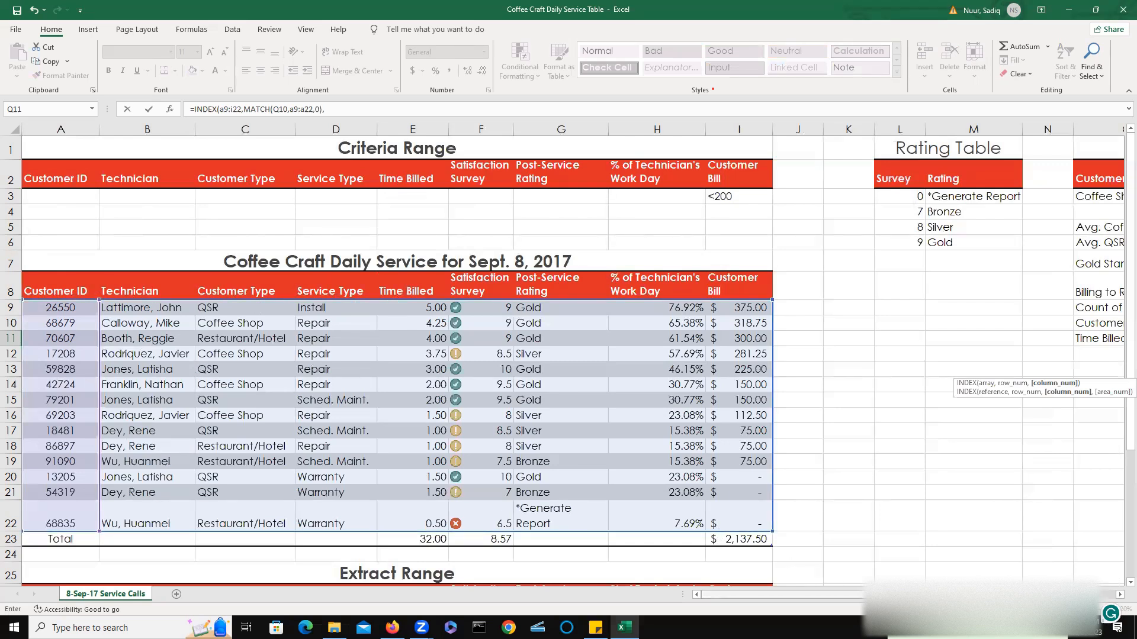
scroll(1046, 430, right, 5)
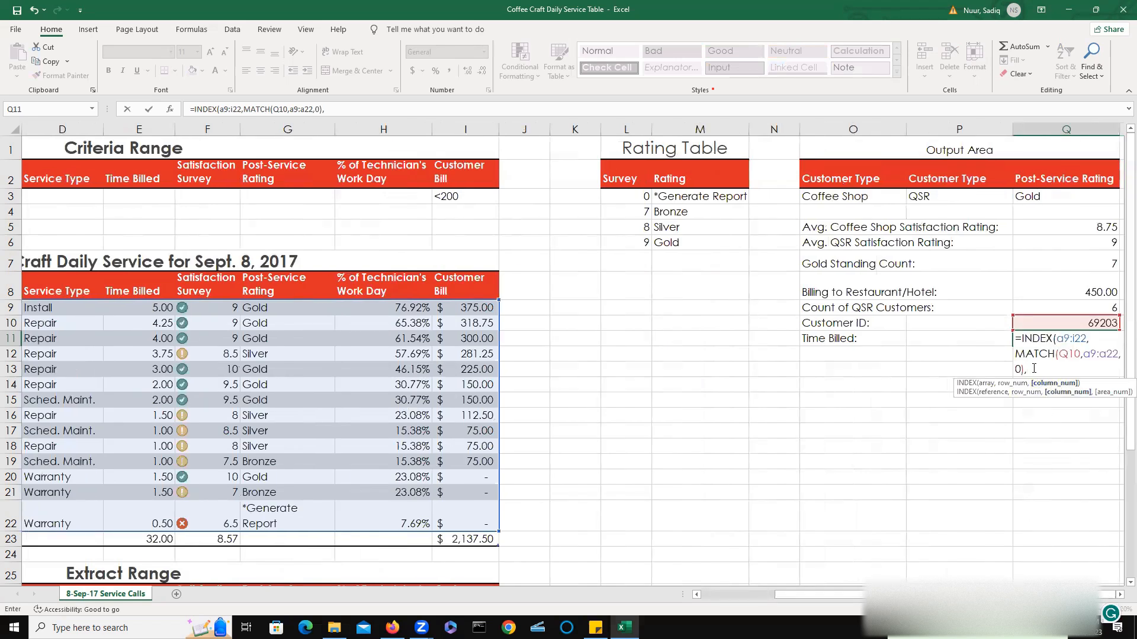
text(5))
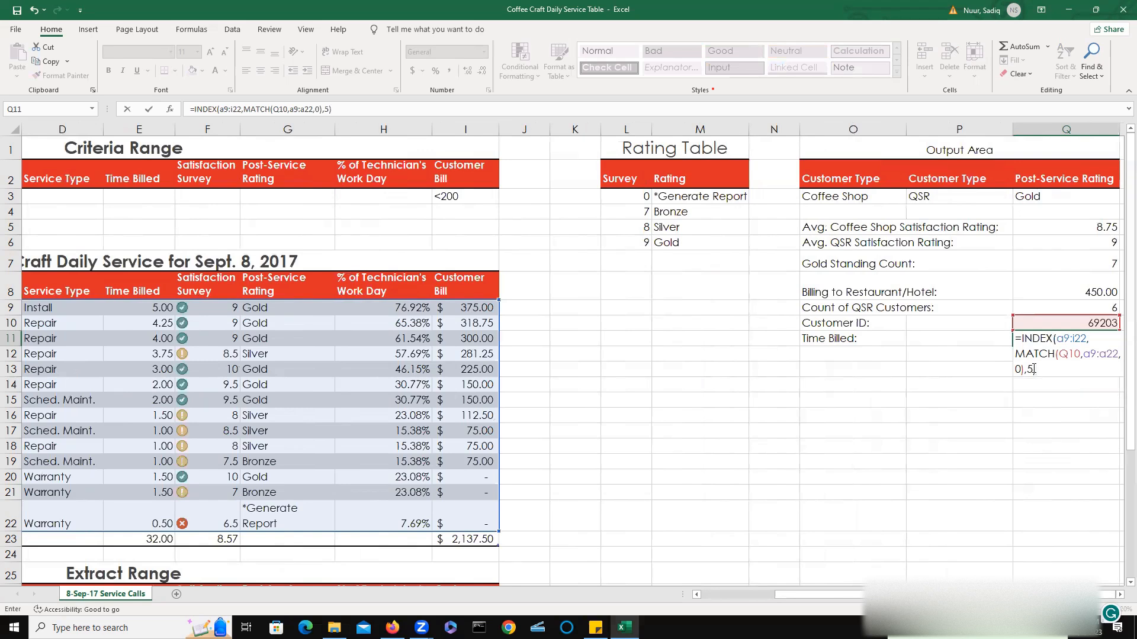
key(Return)
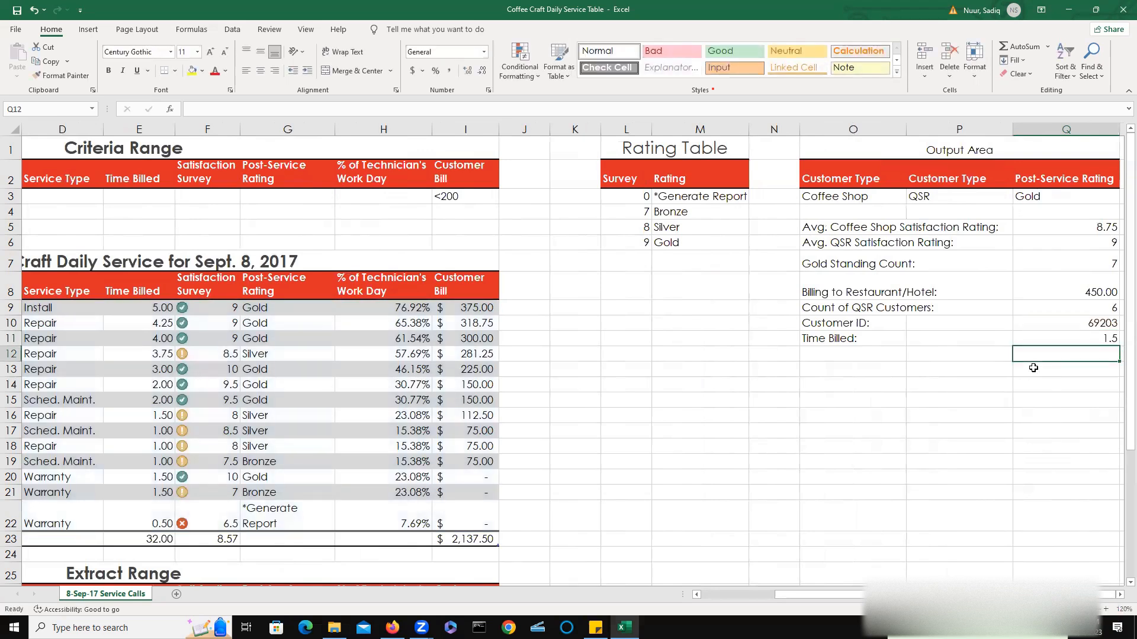
Apply Number formatting to the Time Billed result in Q11 and save the workbook.
click(1065, 338)
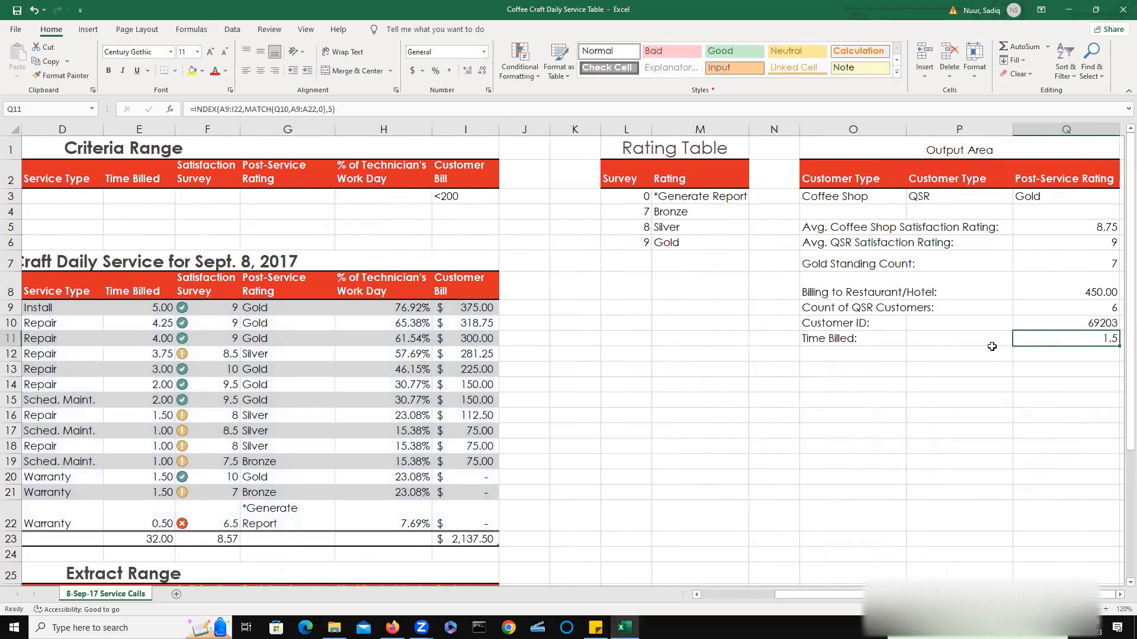
click(468, 70)
click(17, 11)
drag(821, 597, 645, 593)
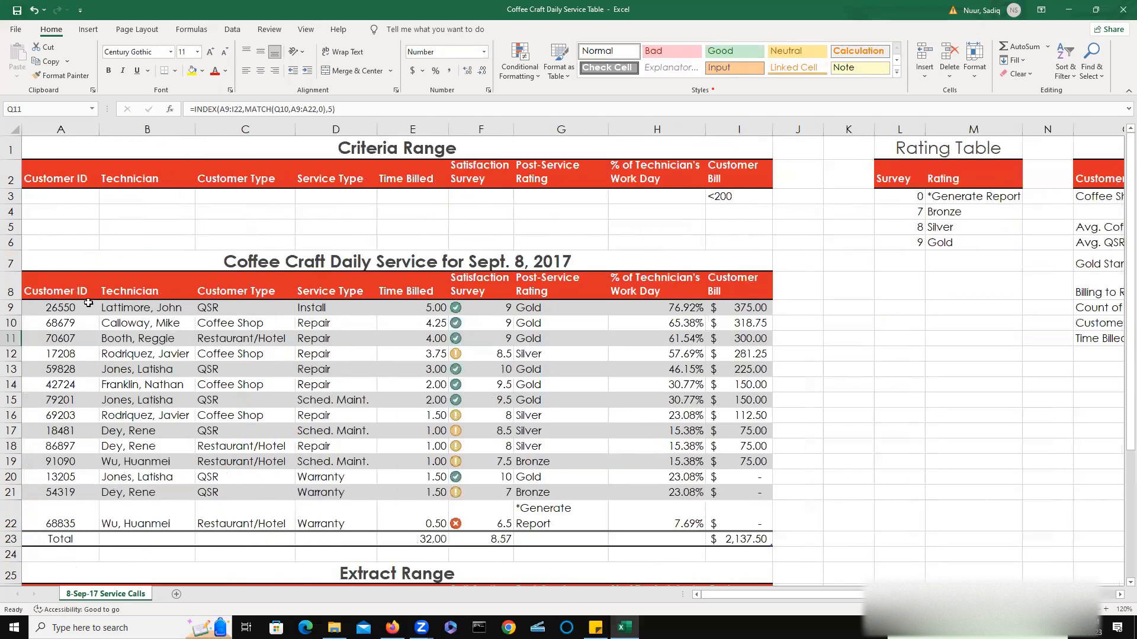
Turn on the filter buttons for the Coffee Craft daily service table.
click(233, 31)
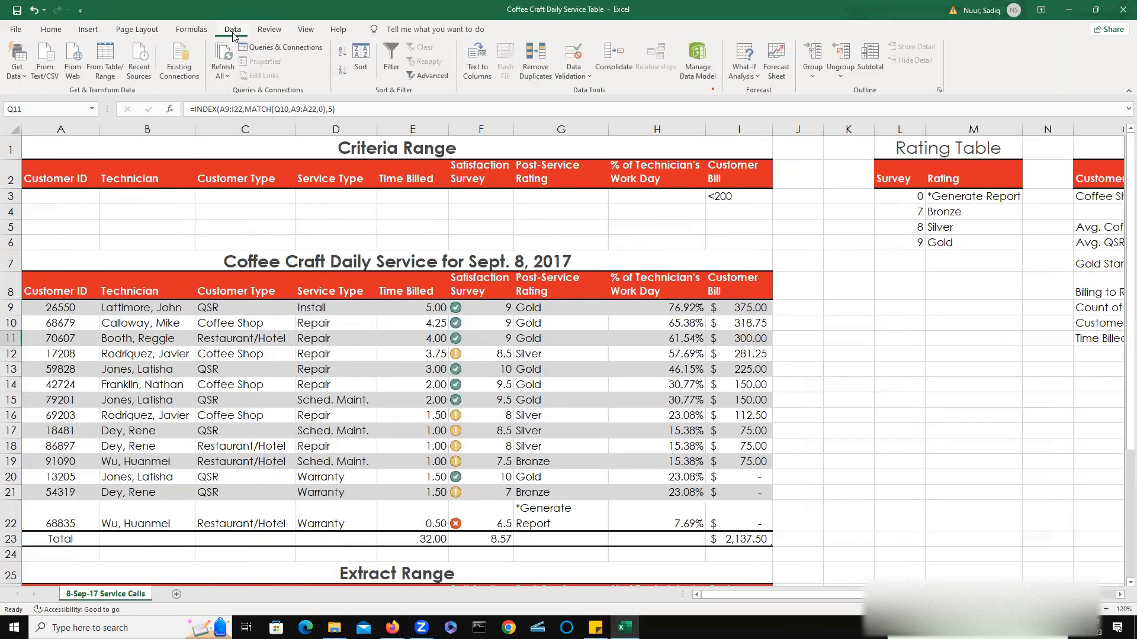
click(391, 52)
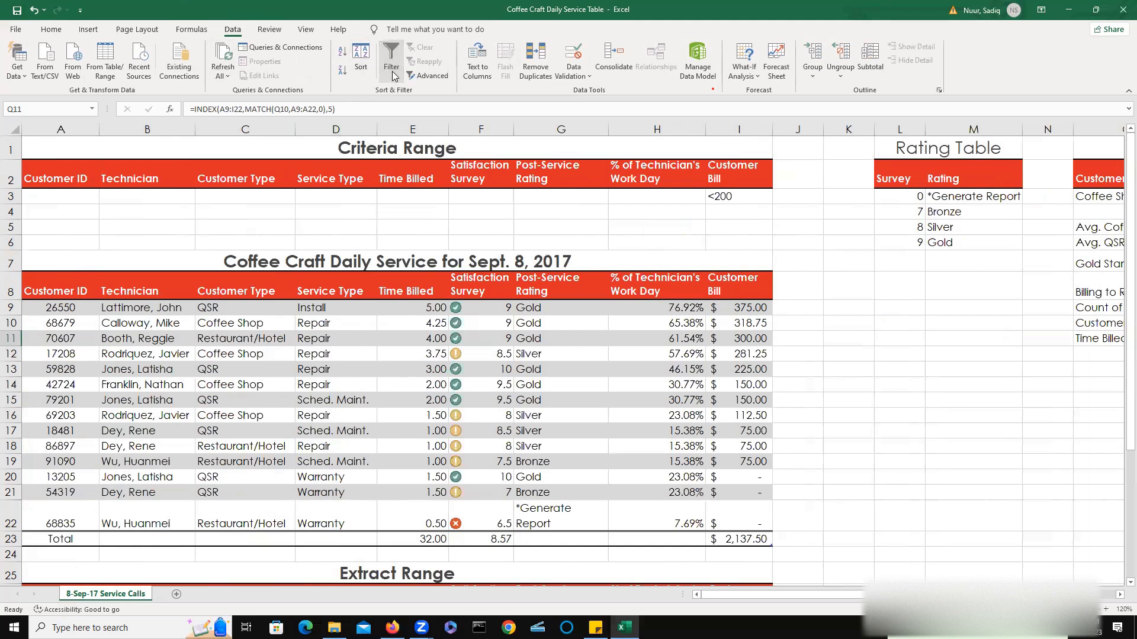
click(257, 406)
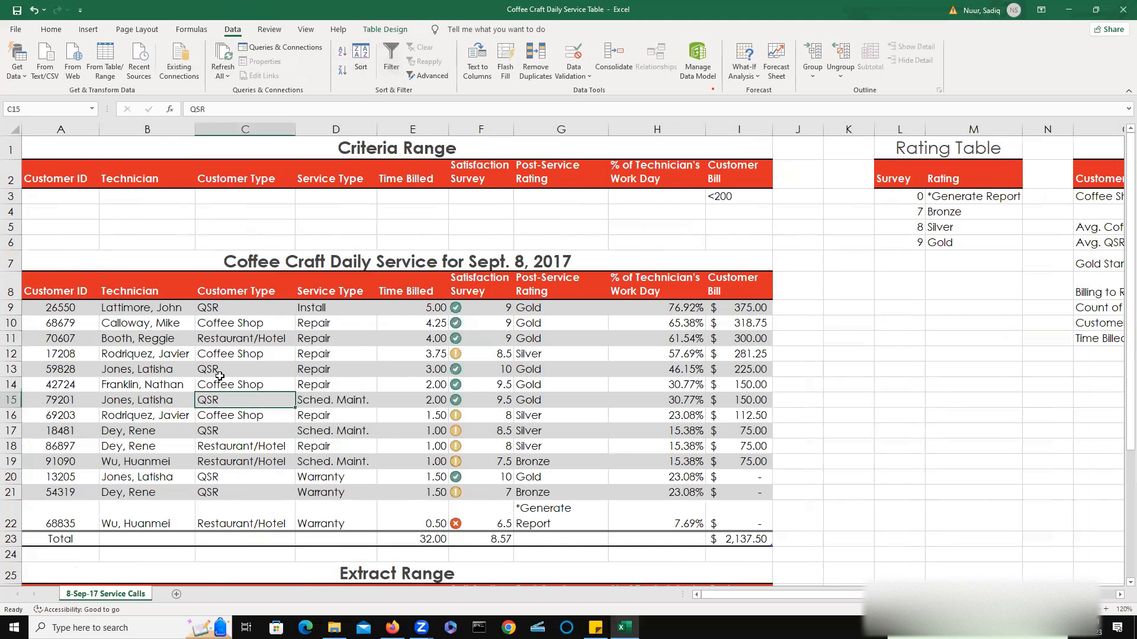
click(393, 54)
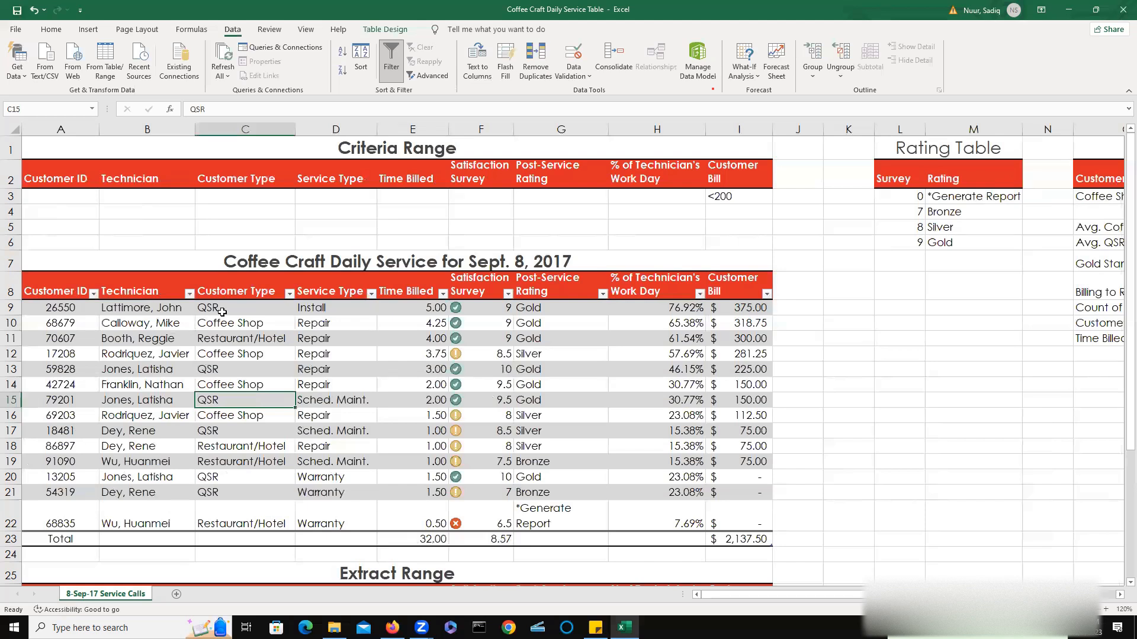
Sort the service table by Customer Type from A to Z.
double_click(231, 295)
click(262, 328)
click(289, 293)
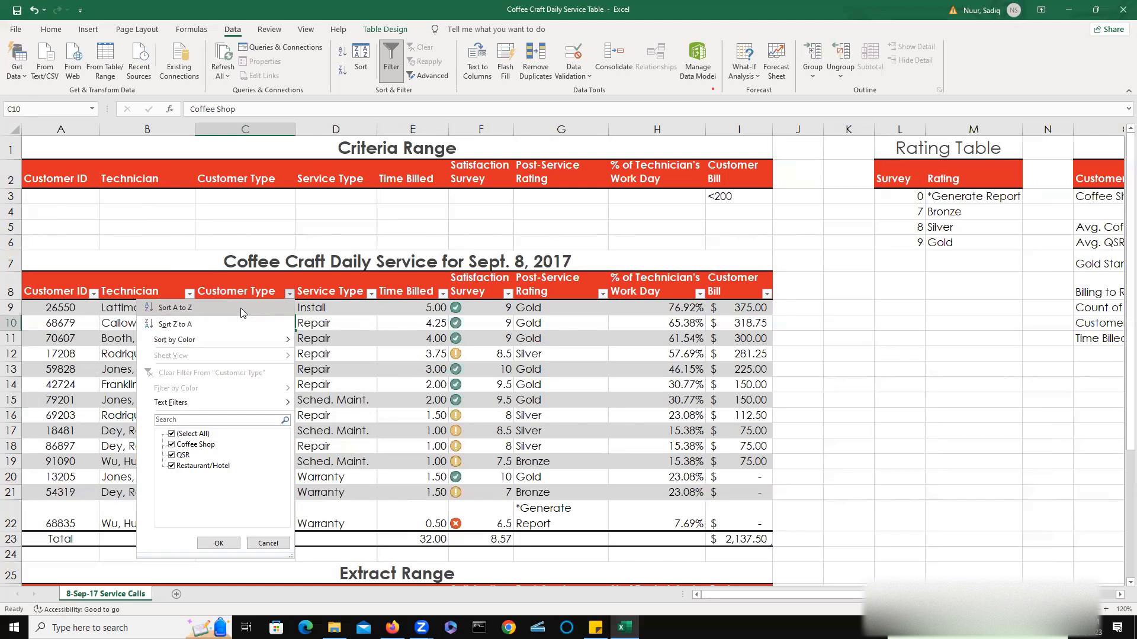
click(214, 307)
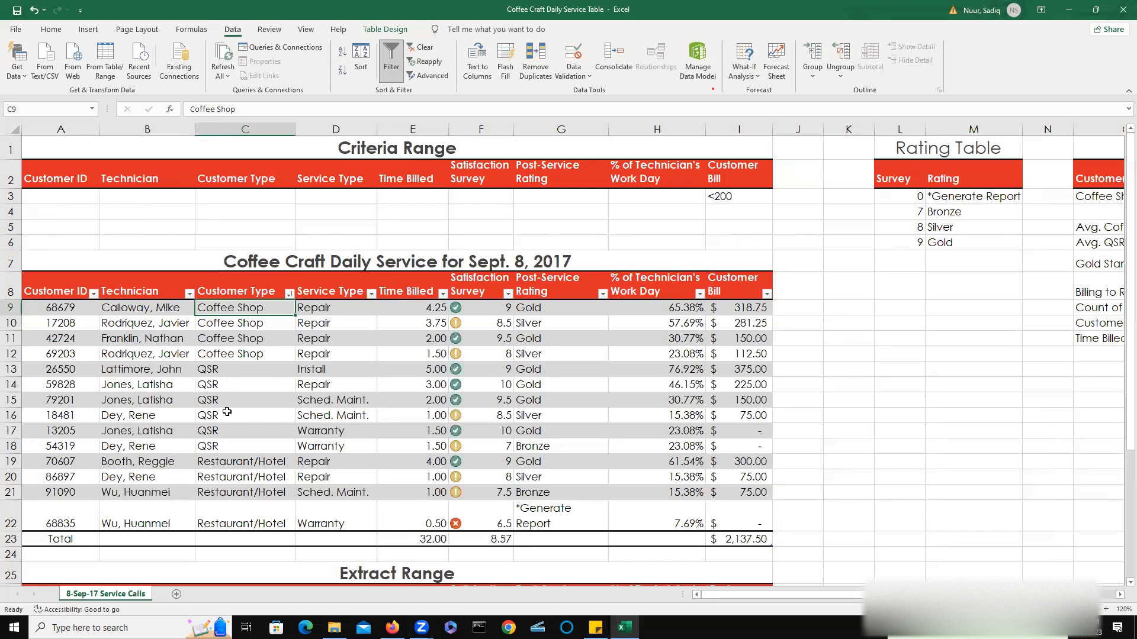
Convert the service table to a normal range, confirming the conversion.
click(260, 334)
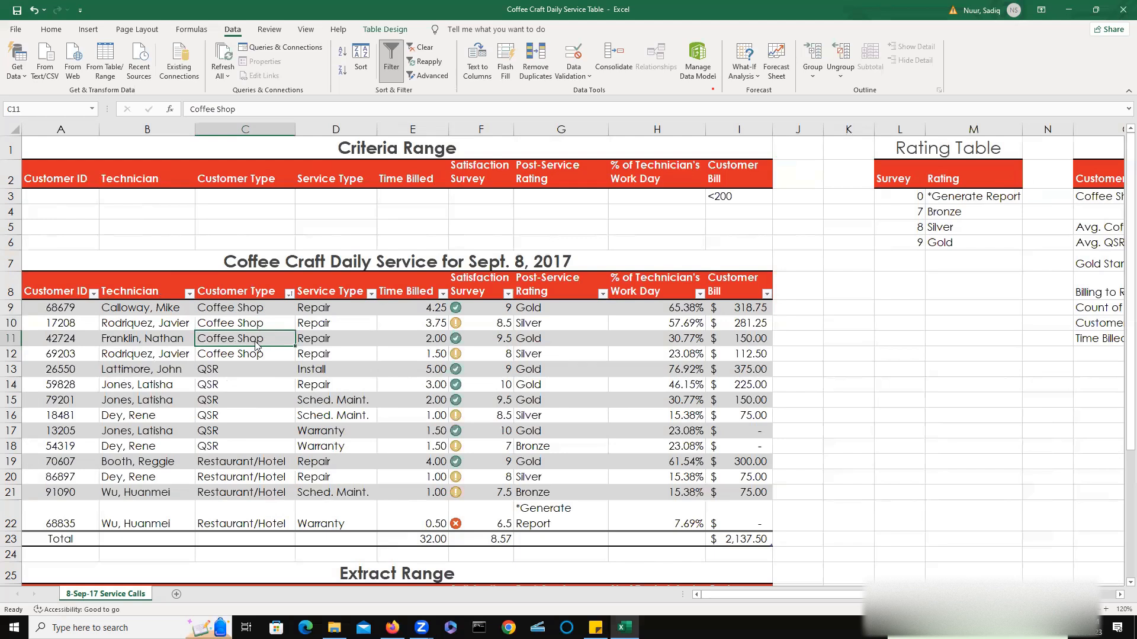
right_click(255, 344)
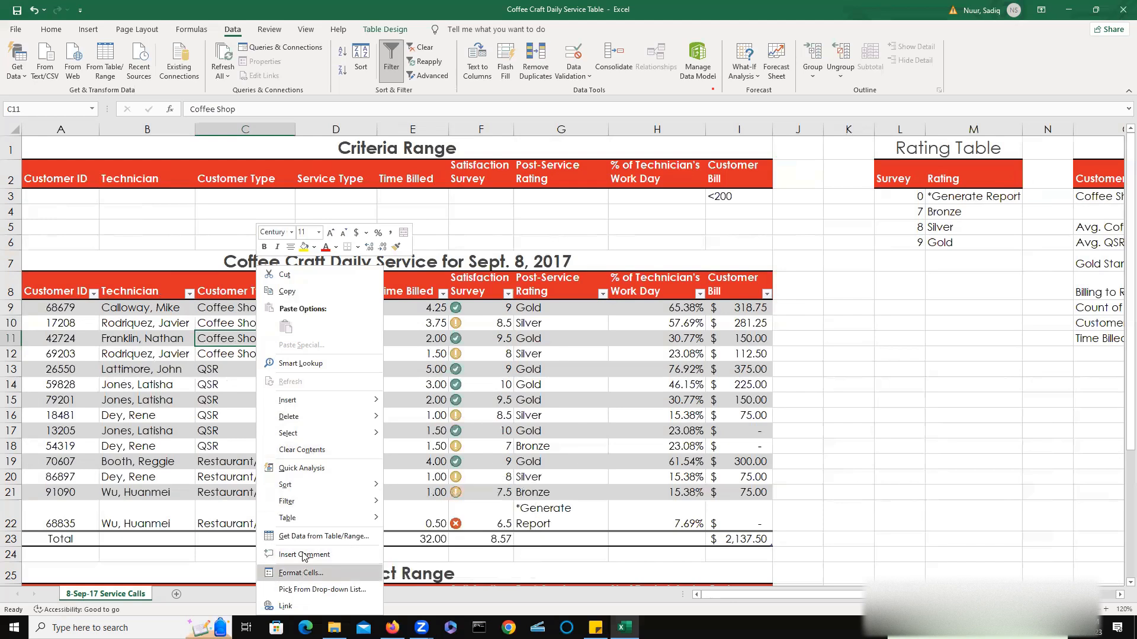
mouse_move(317, 395)
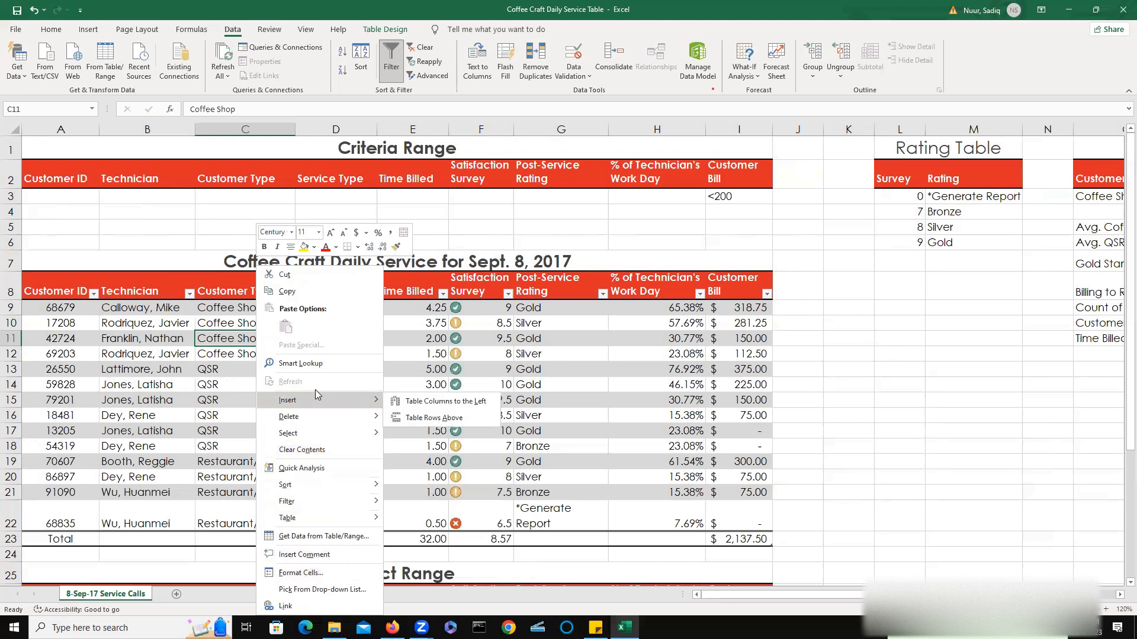
mouse_move(309, 483)
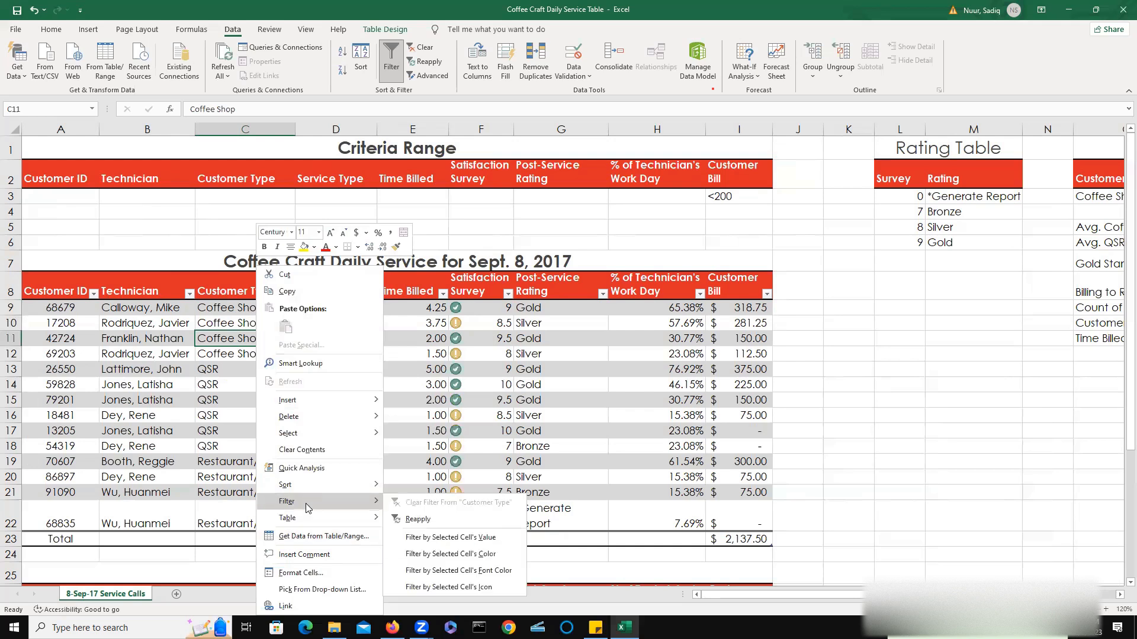
mouse_move(320, 520)
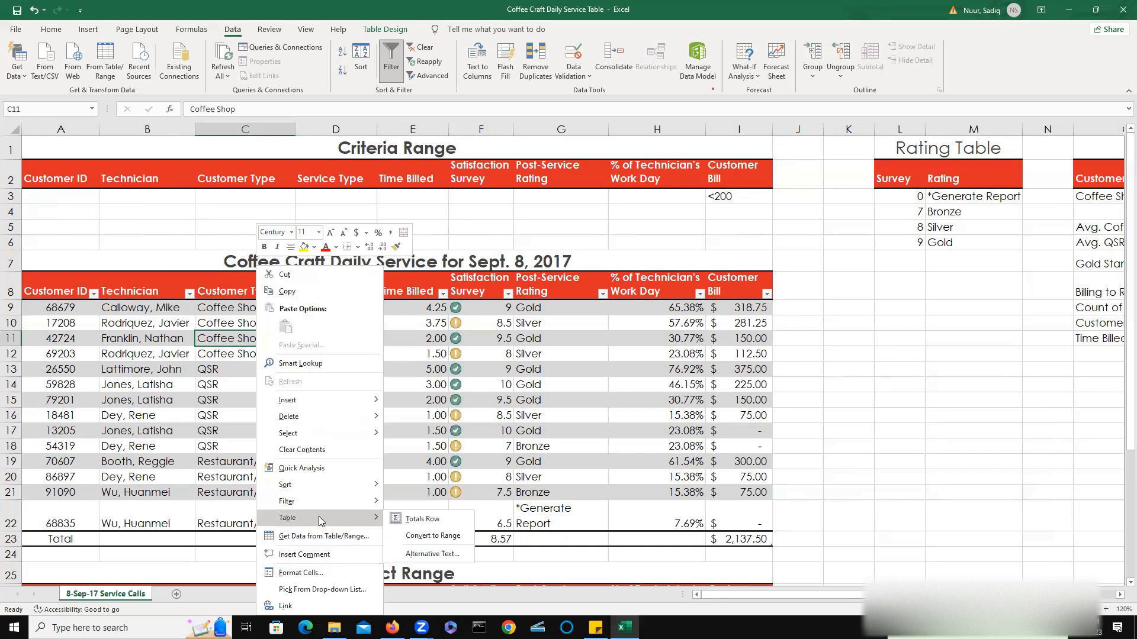
click(426, 537)
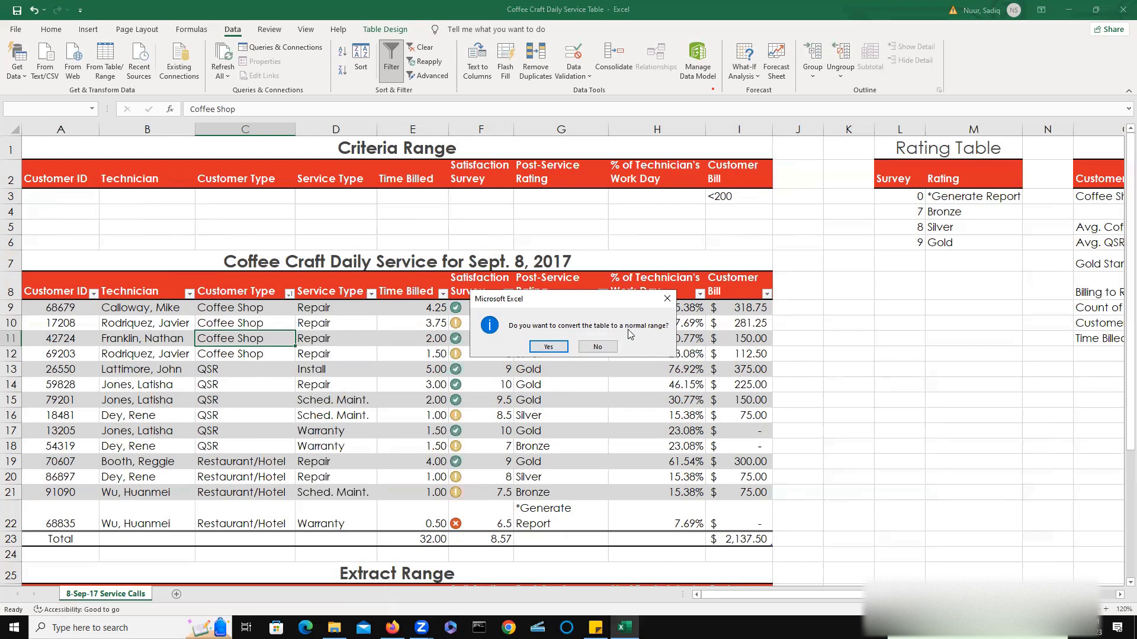
click(548, 347)
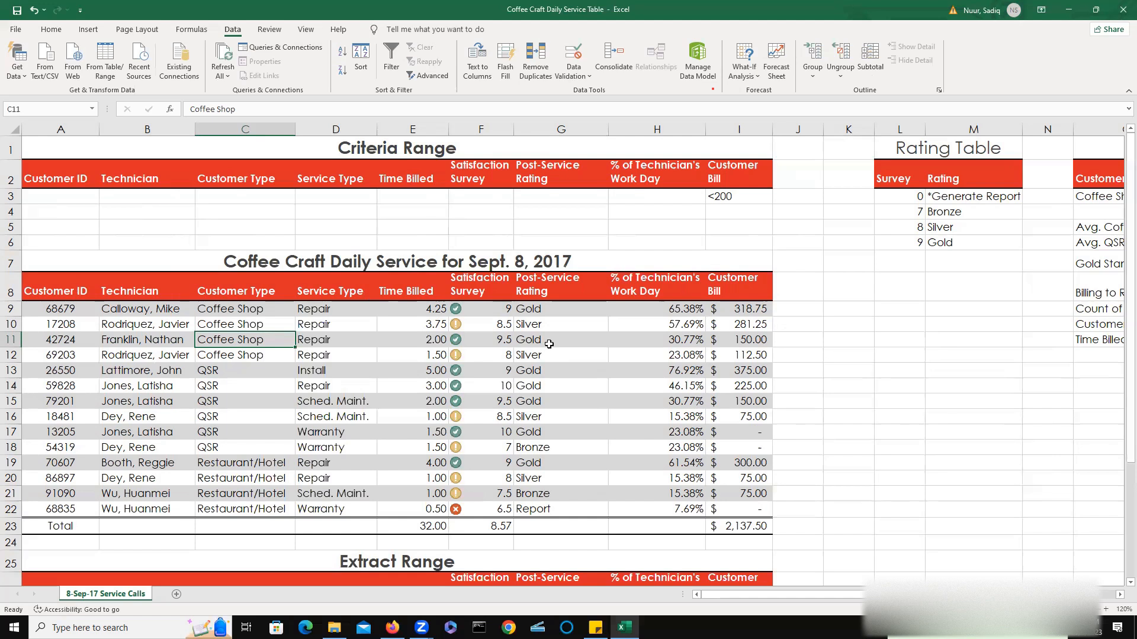
Add Sum subtotals for Time Billed and Customer Bill at each change in Customer ID.
click(744, 308)
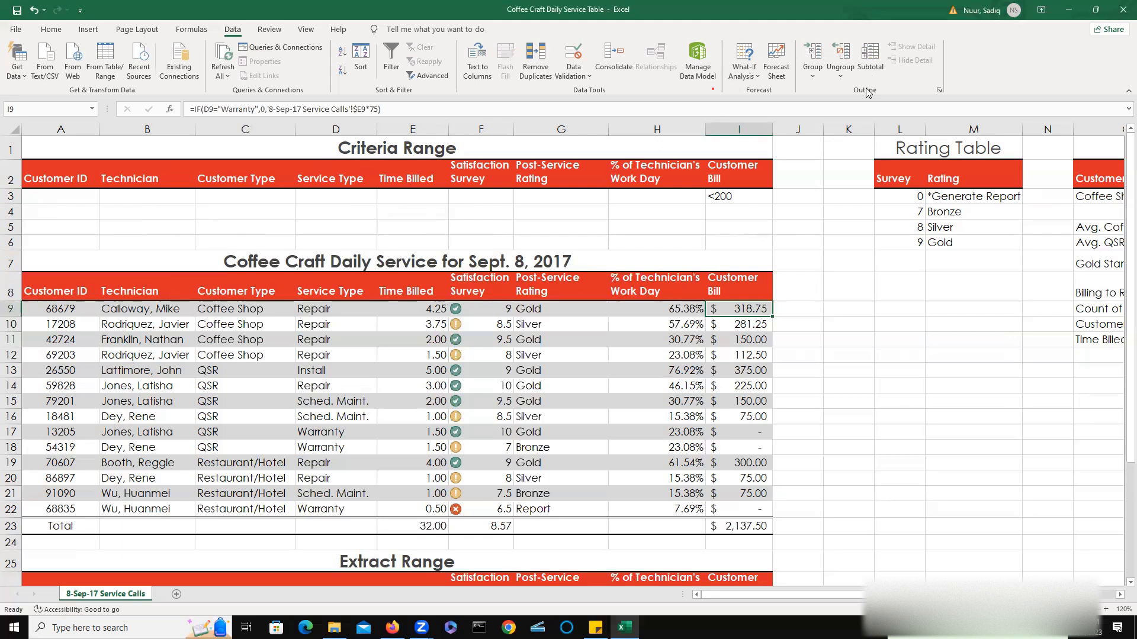
click(868, 59)
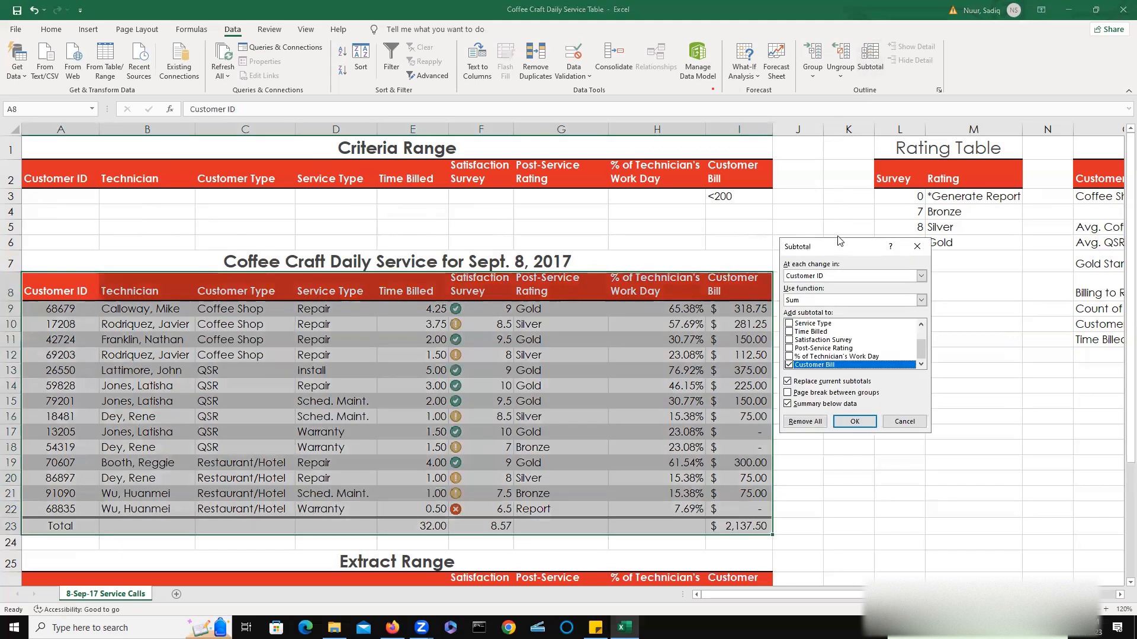
drag(840, 247, 613, 171)
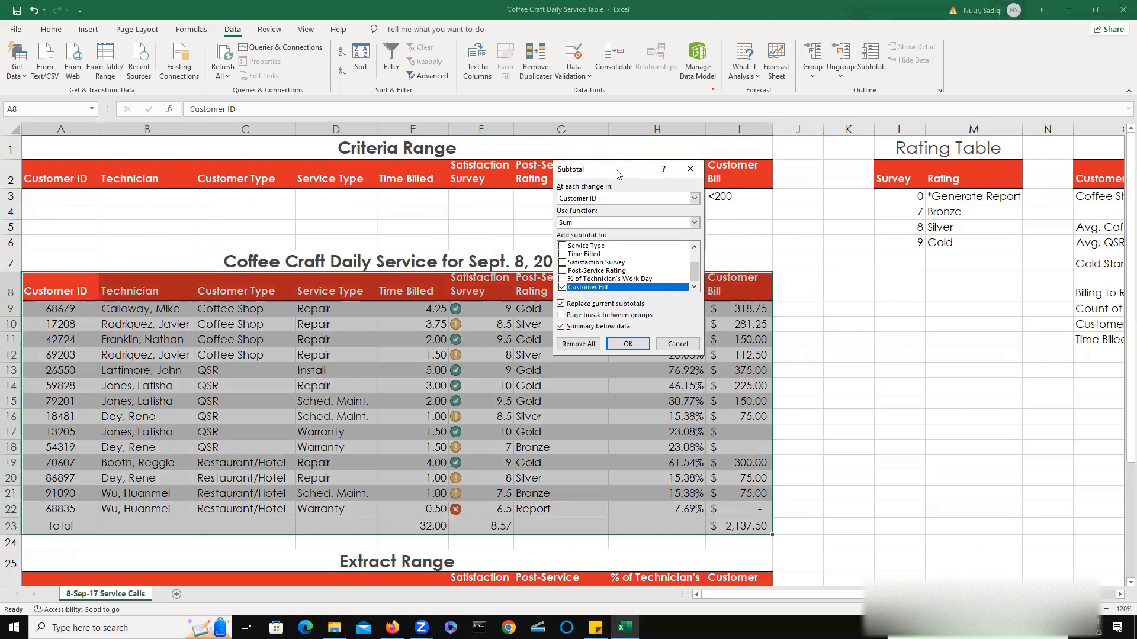
click(562, 255)
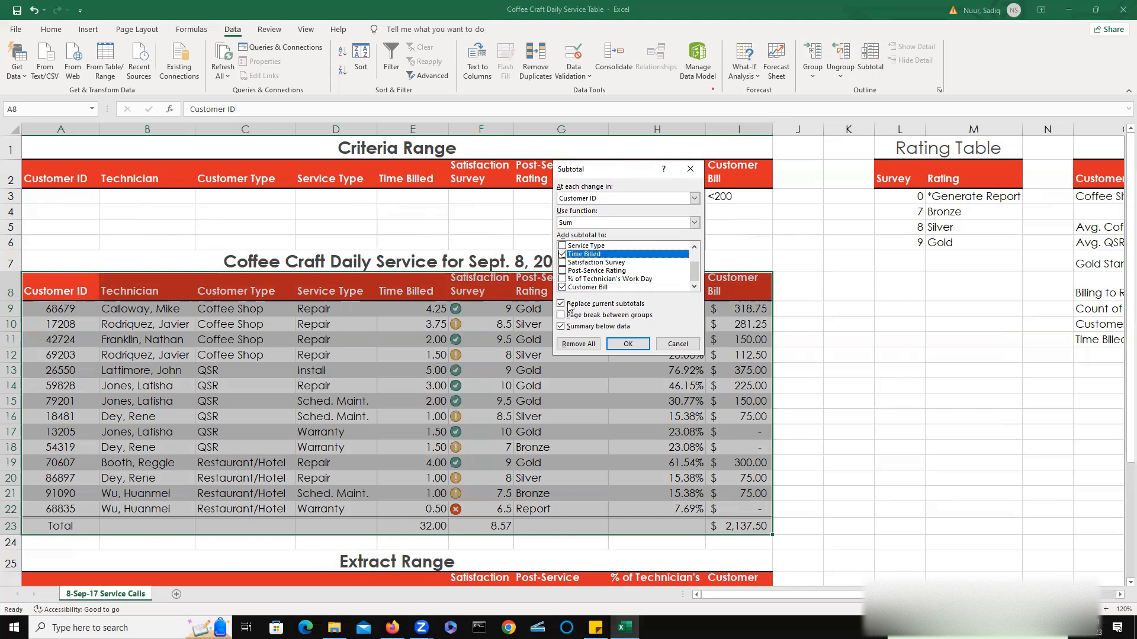
click(627, 343)
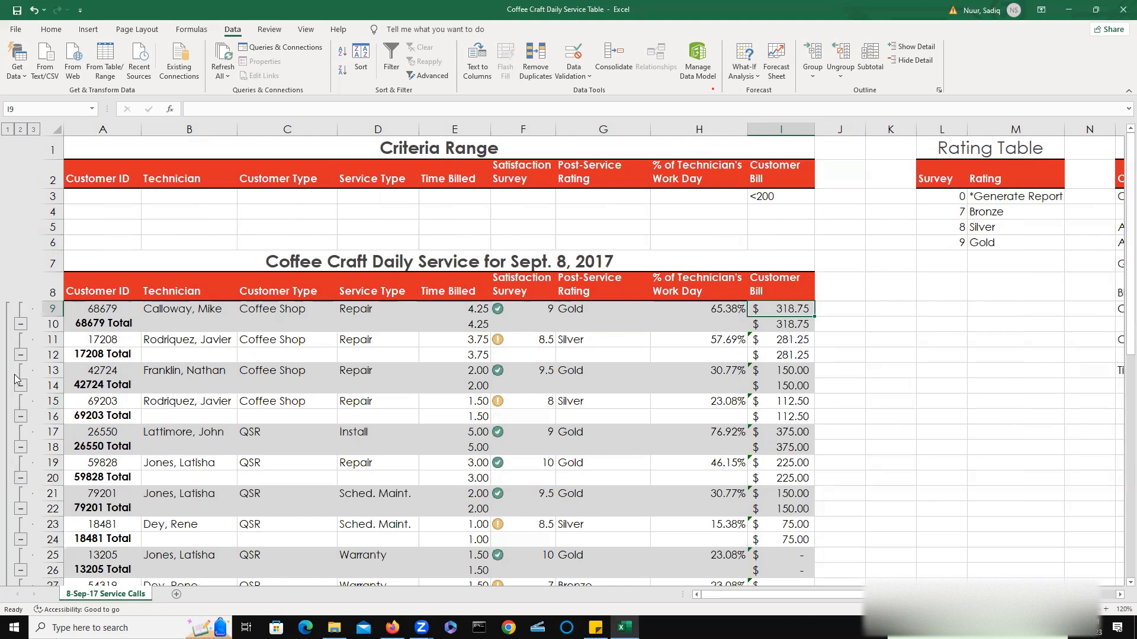
Collapse each Customer ID subtotal group so only its total row shows.
click(20, 325)
click(20, 340)
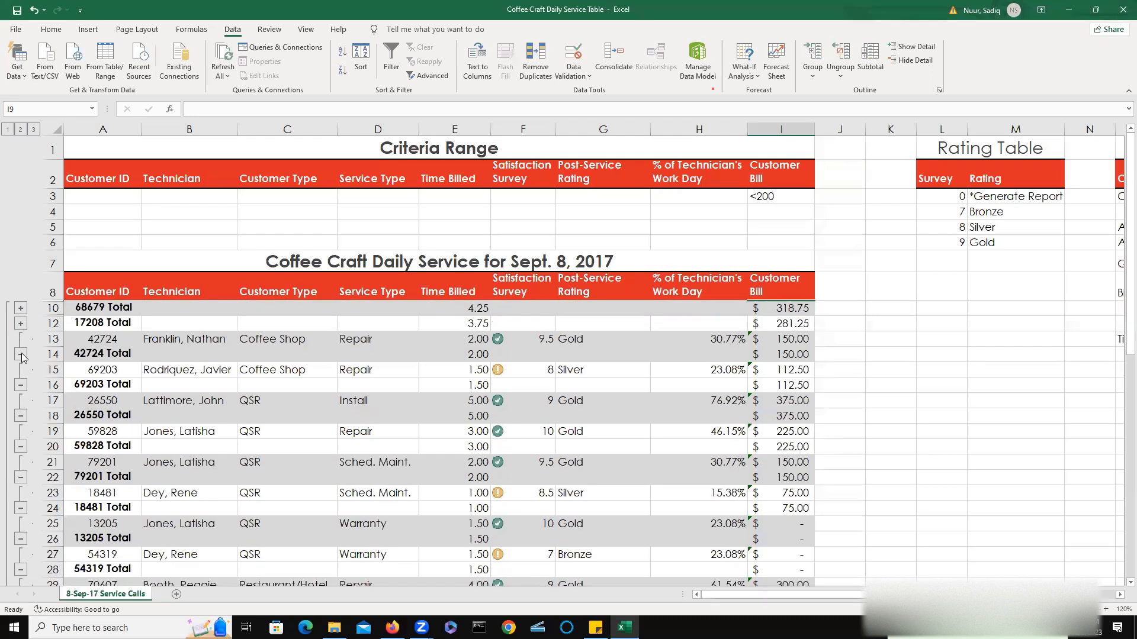
click(21, 354)
click(21, 369)
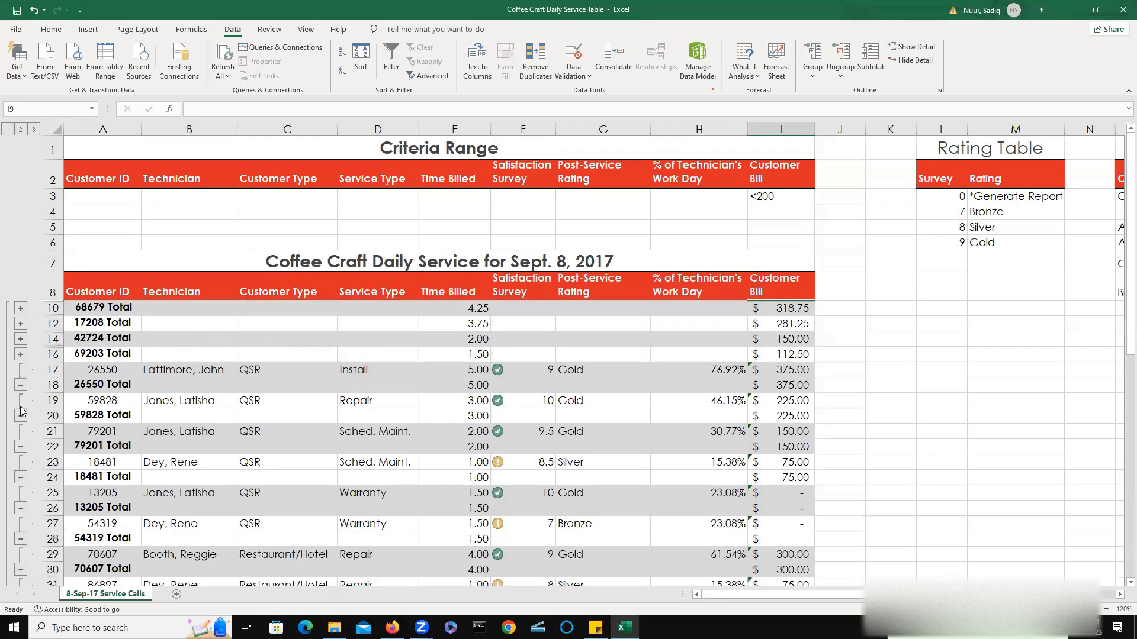
click(21, 384)
click(20, 400)
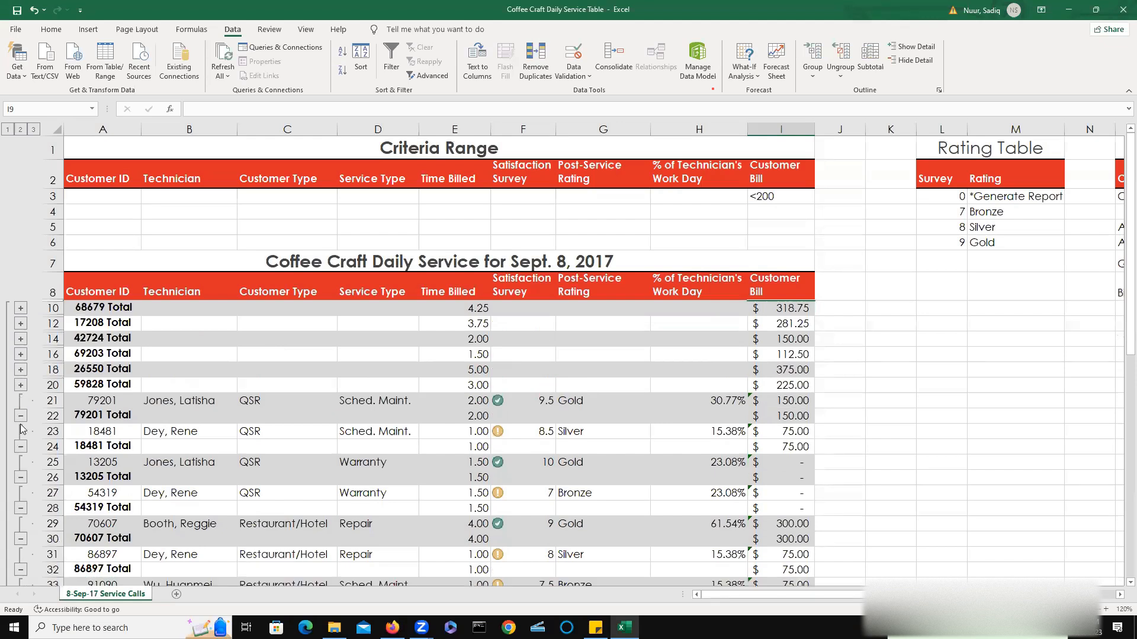
click(21, 417)
click(20, 432)
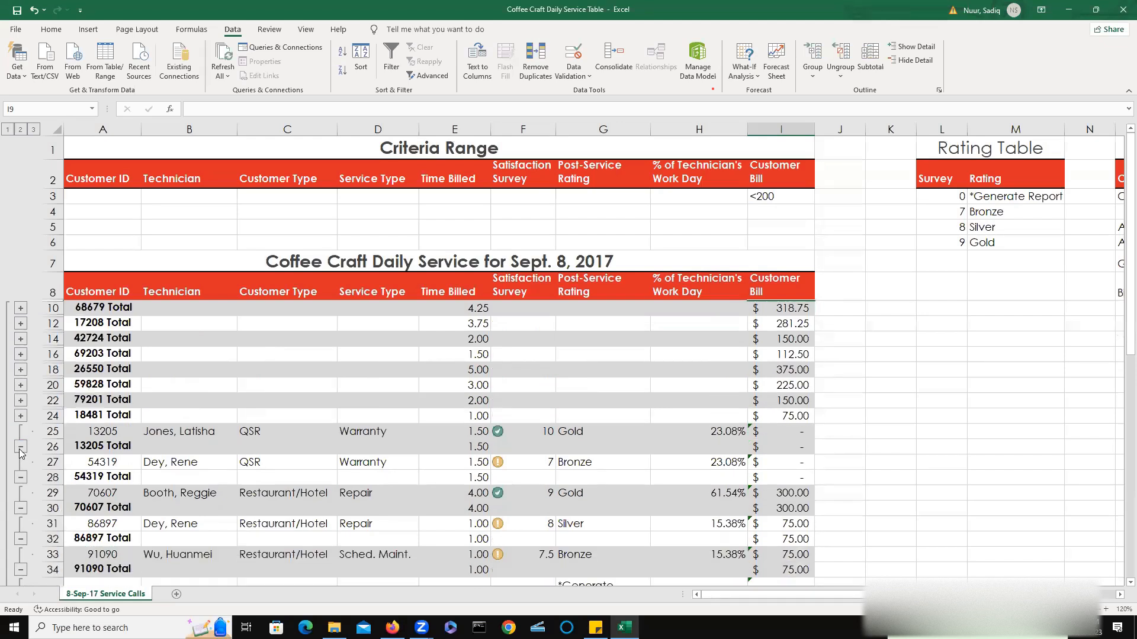
click(21, 448)
click(21, 462)
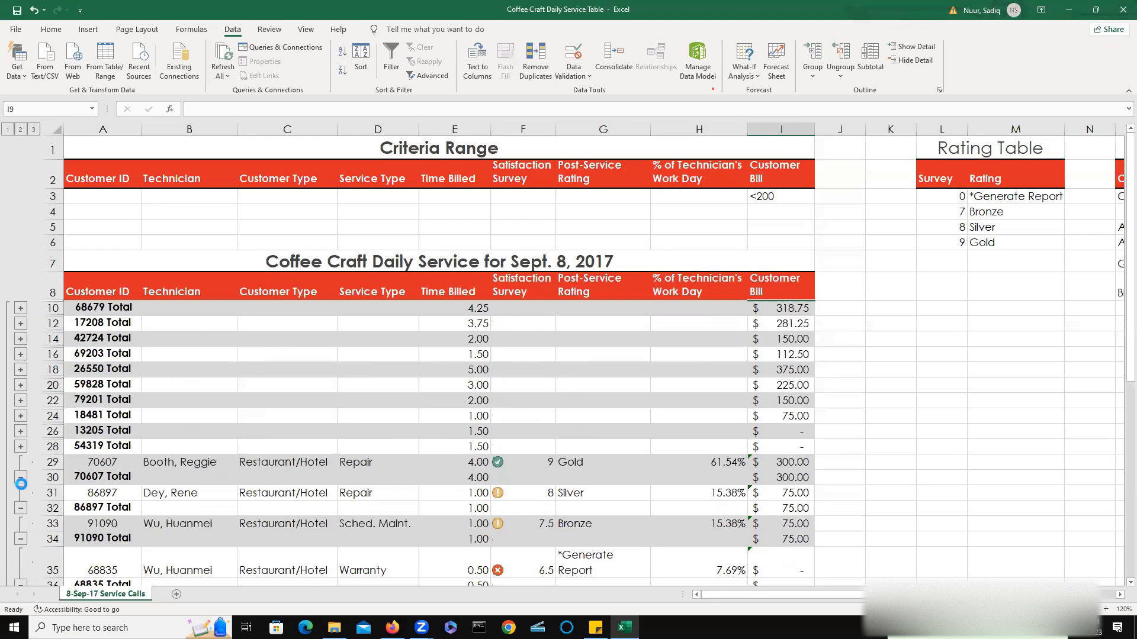
click(20, 482)
click(20, 494)
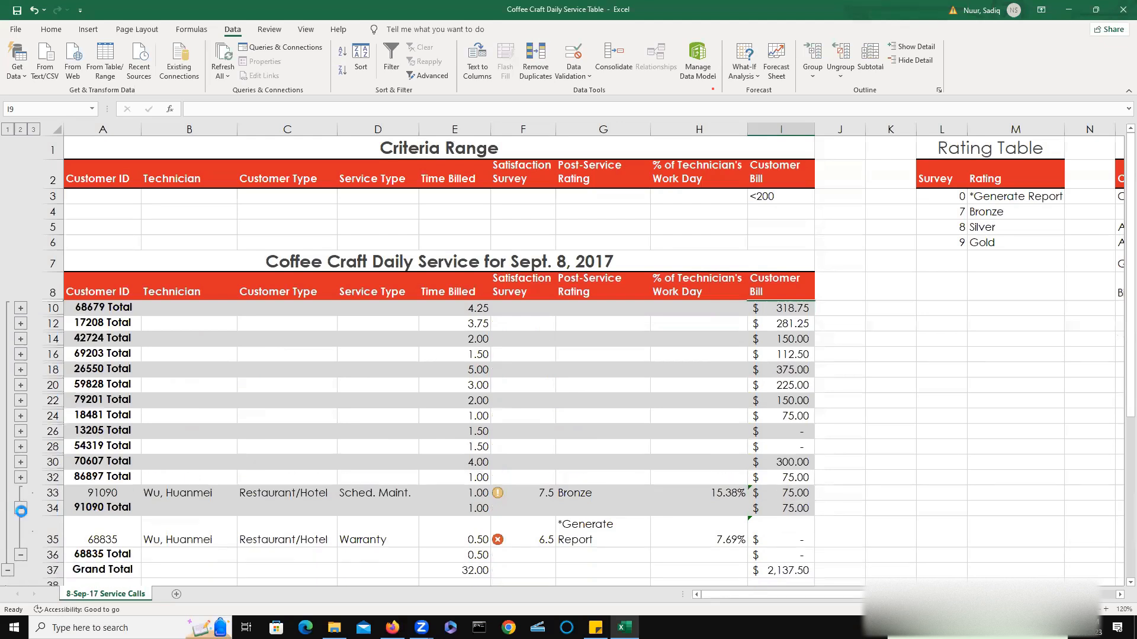
click(20, 510)
click(20, 539)
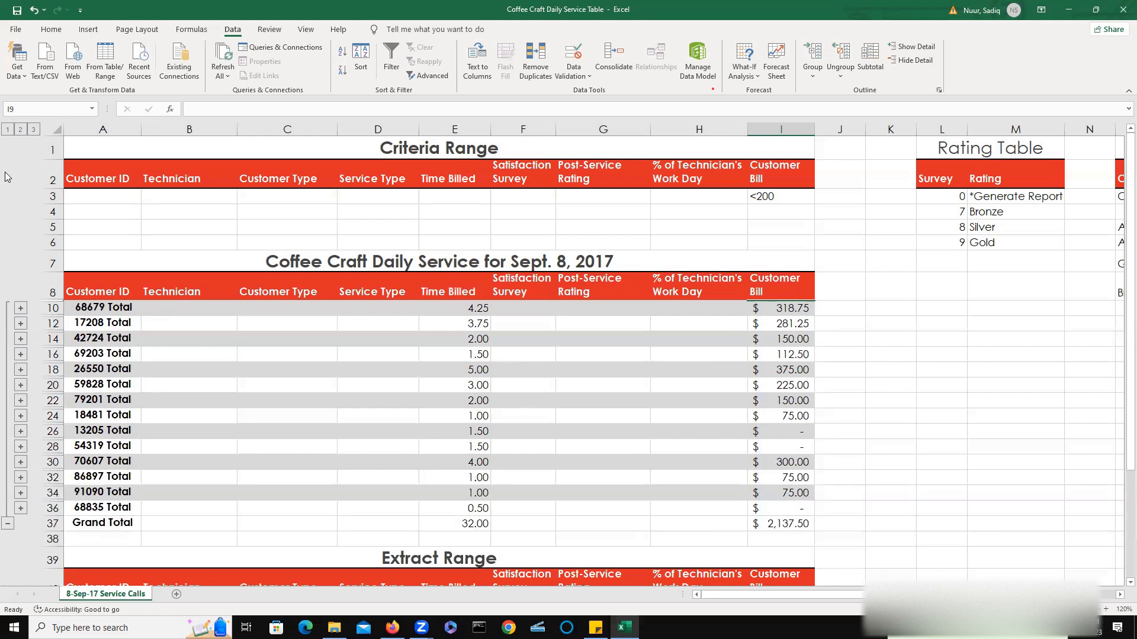
Switch between outline levels 2, 3, 2 and 1 to compare the subtotal summaries.
click(21, 131)
click(34, 131)
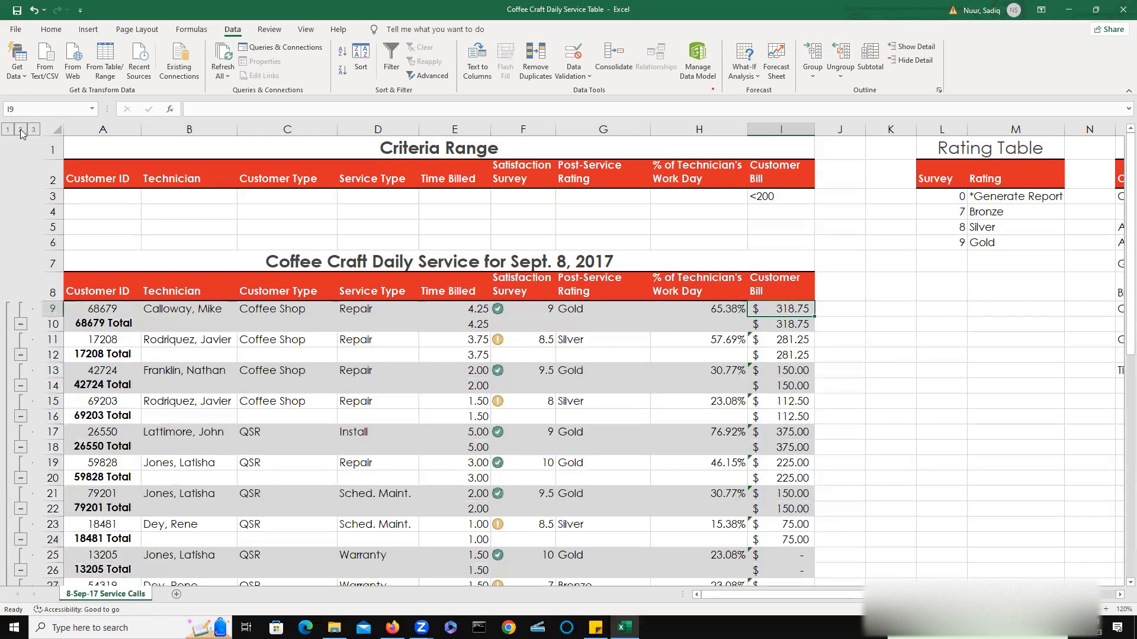
click(20, 131)
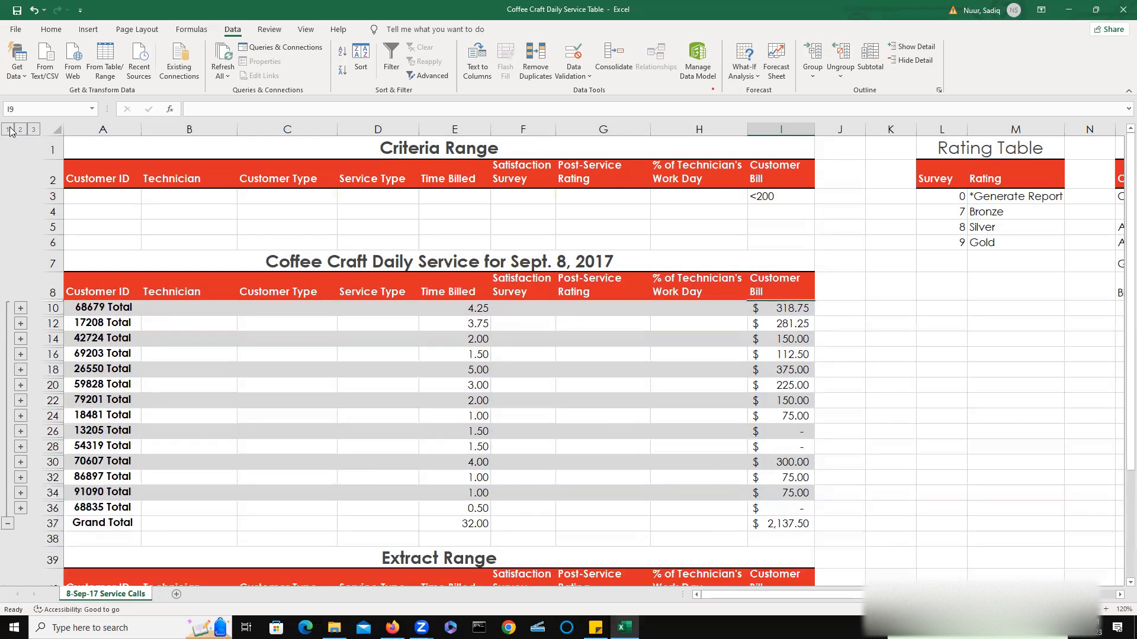
click(9, 130)
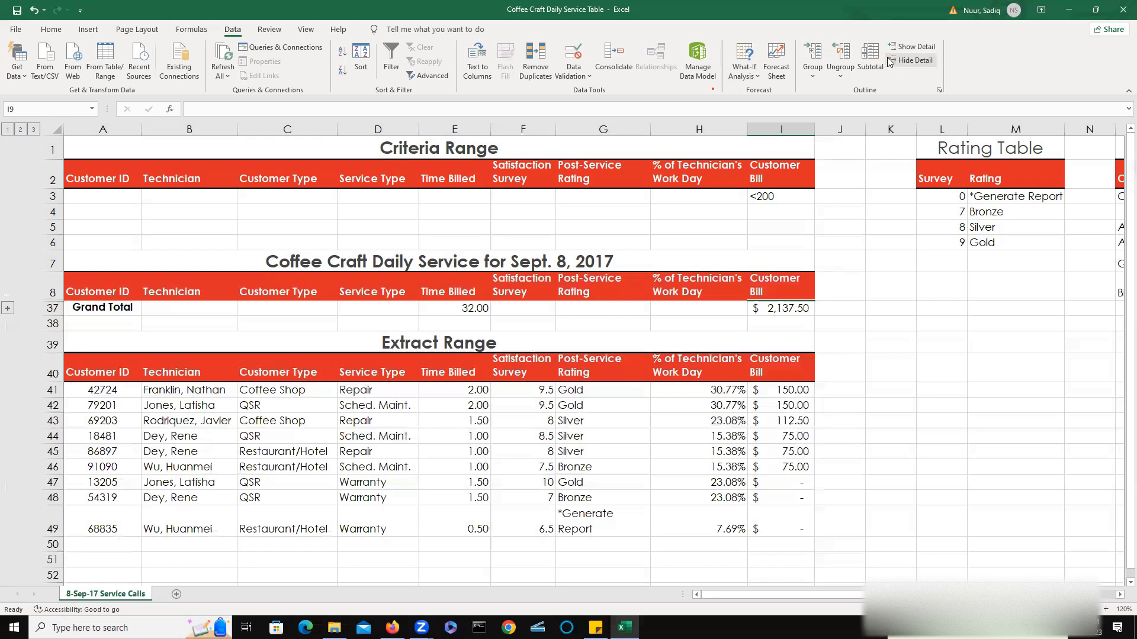
Remove all subtotals from the service data.
click(869, 57)
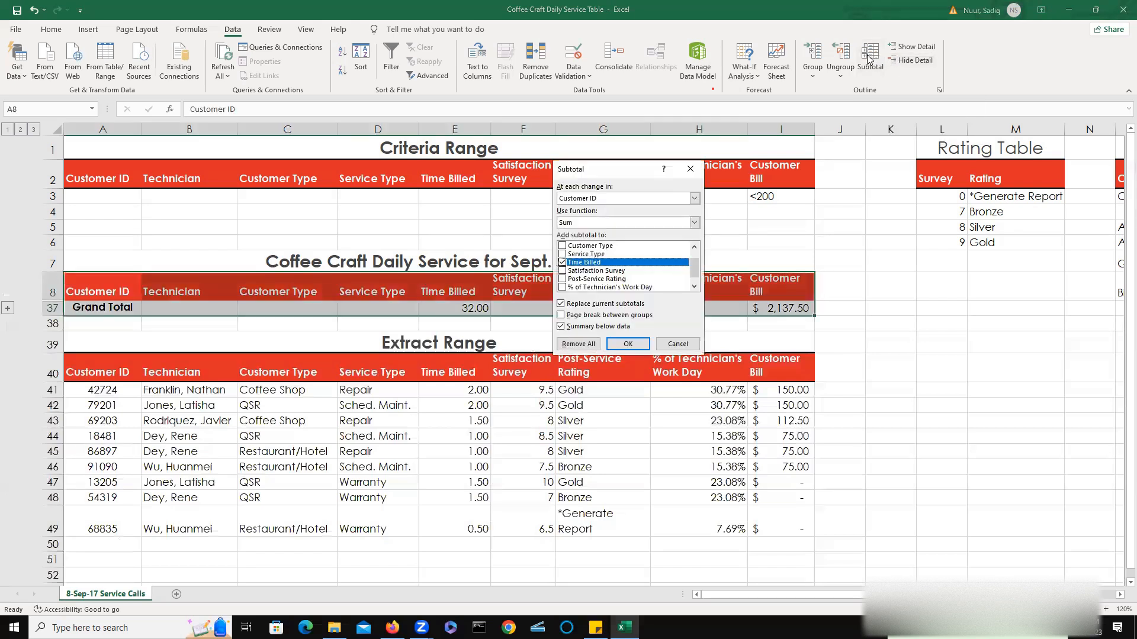
click(579, 344)
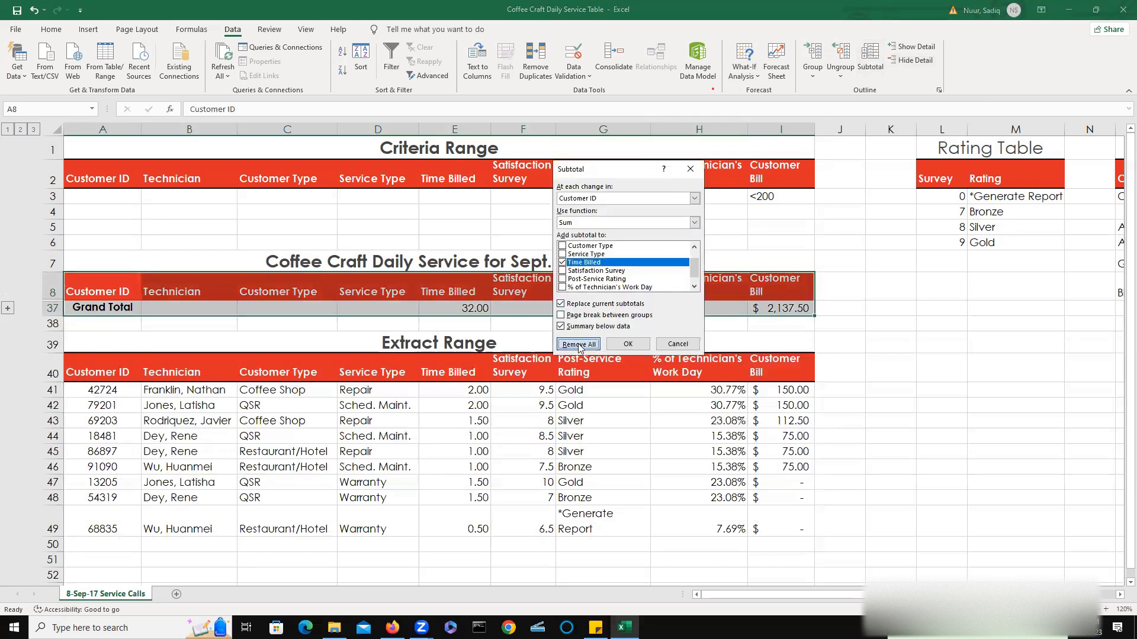
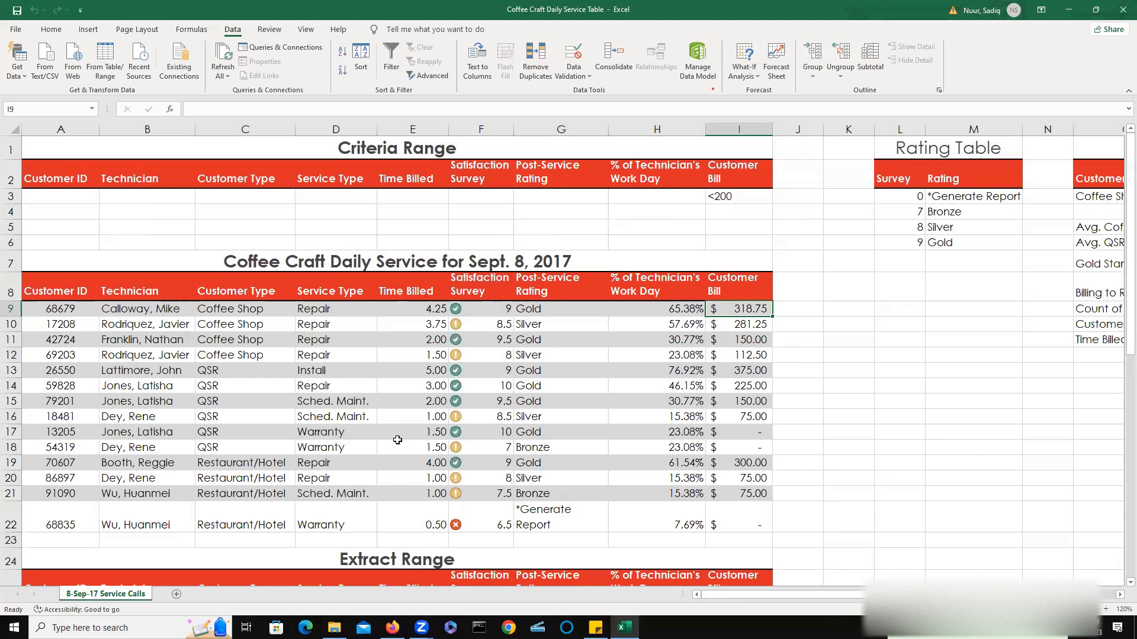
Sort the service data by Technician in ascending order.
click(141, 310)
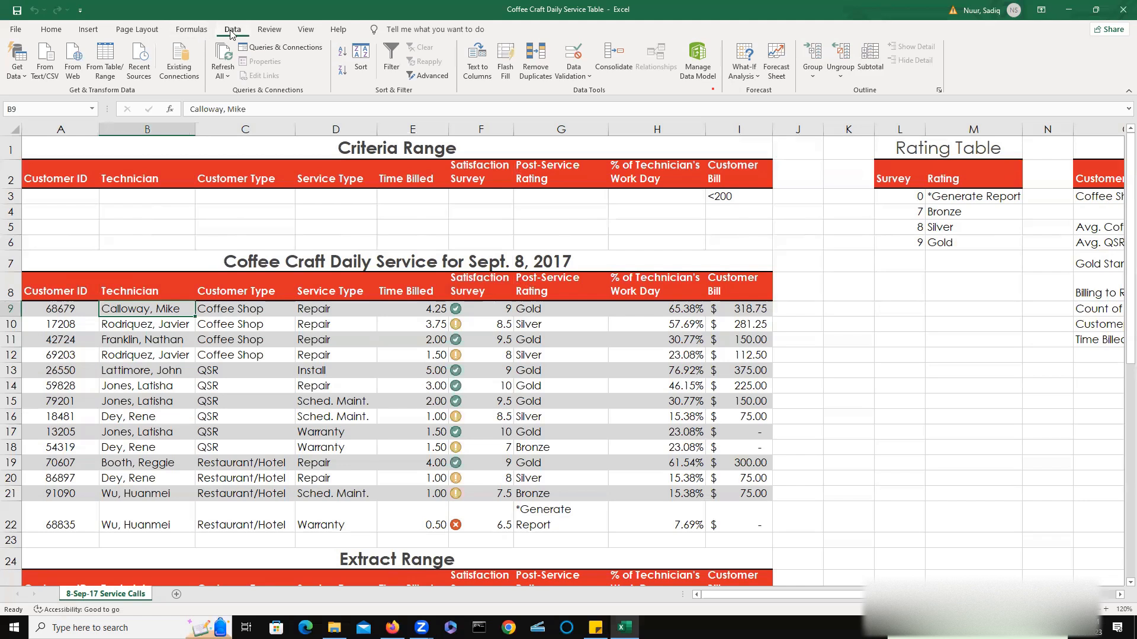
click(344, 54)
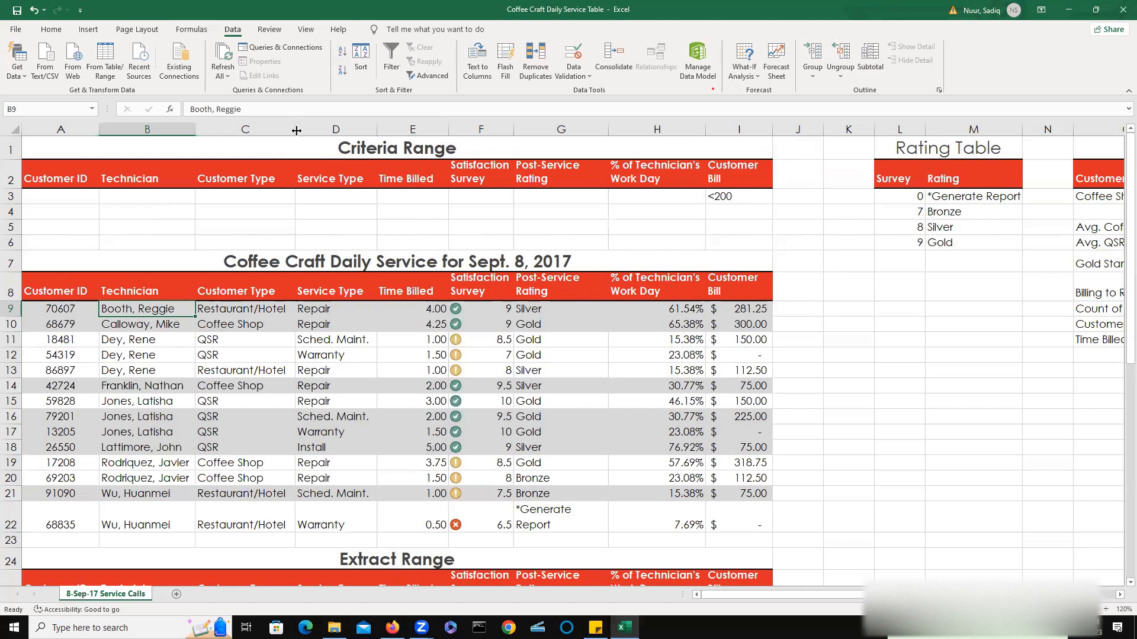
Select the Technician through Time Billed columns of the service data and insert a Treemap chart.
click(129, 291)
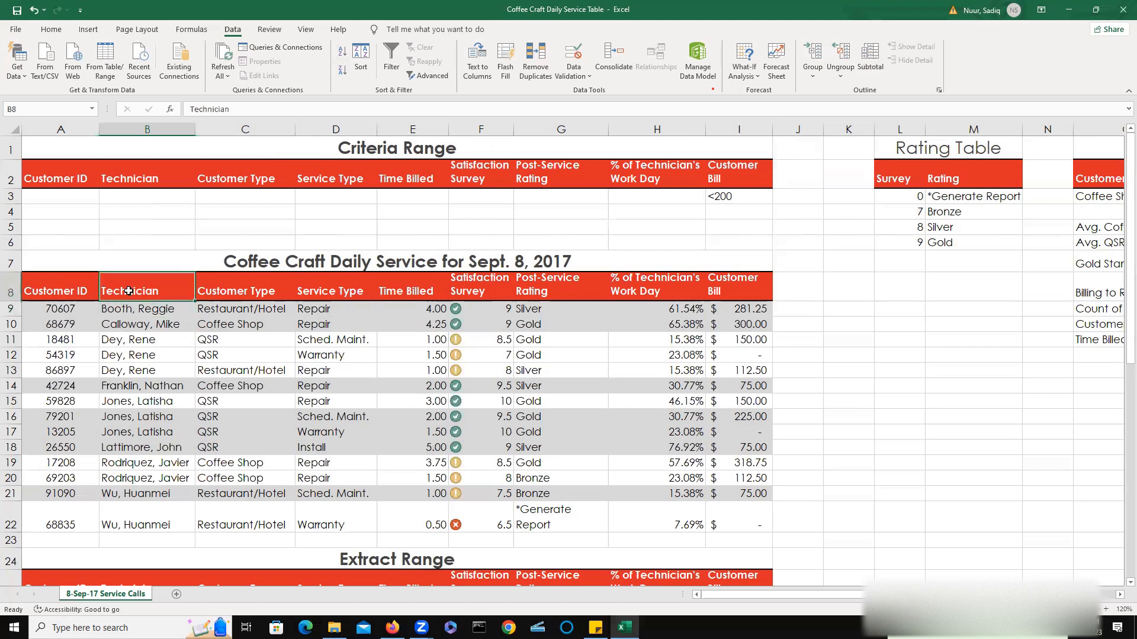
drag(128, 291, 392, 522)
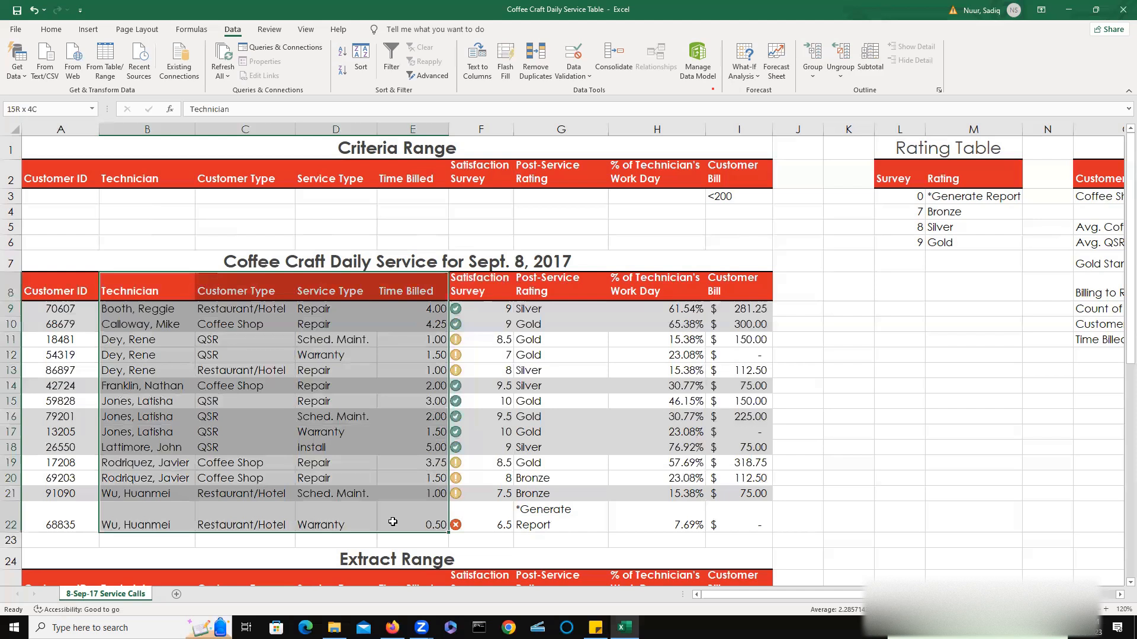
drag(392, 521, 393, 522)
click(88, 31)
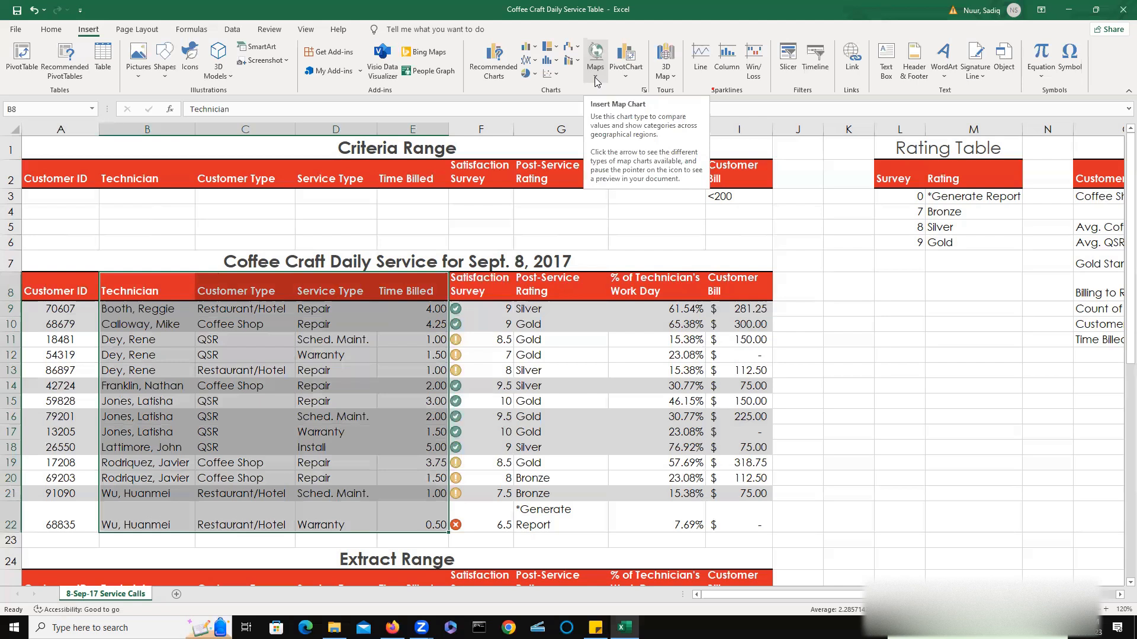
click(555, 51)
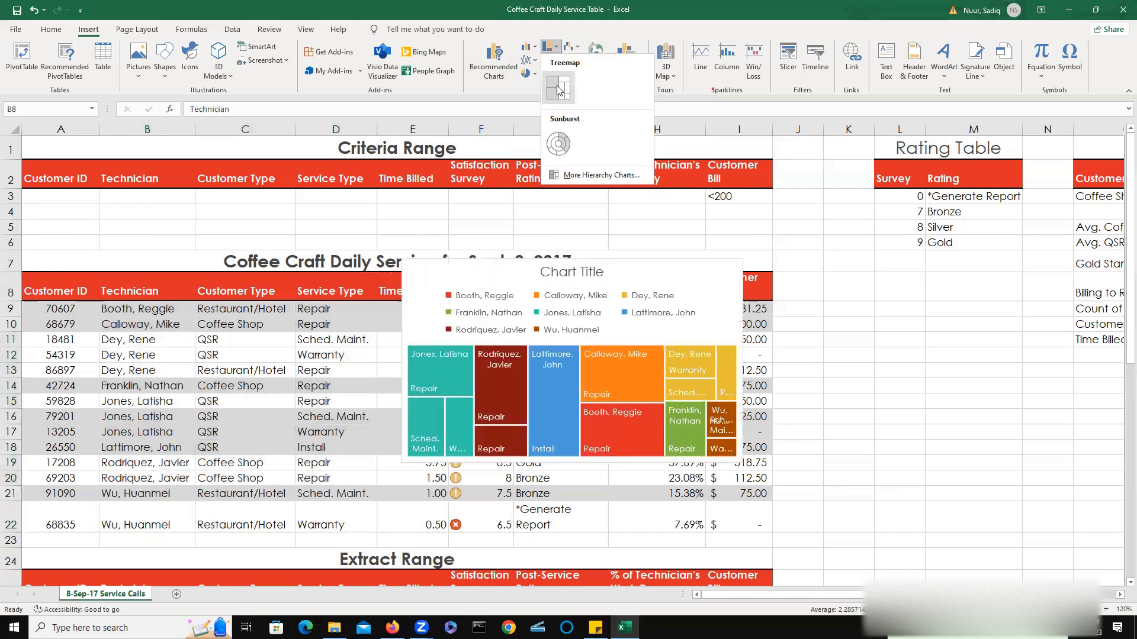
click(558, 87)
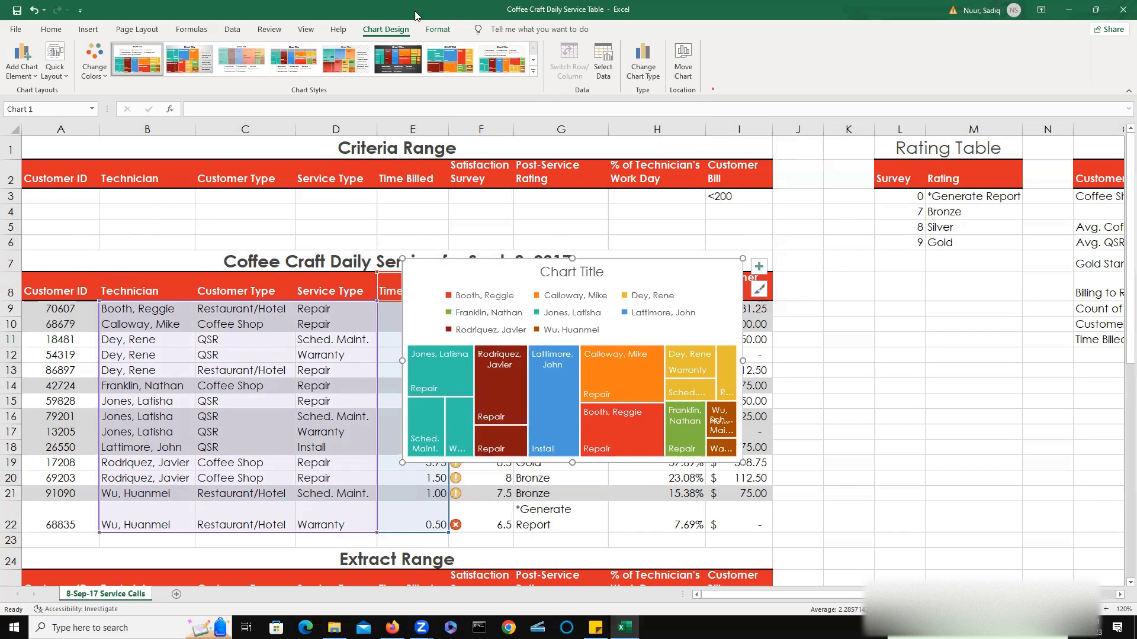
Apply a dark chart style to the treemap and hide its legend.
click(394, 65)
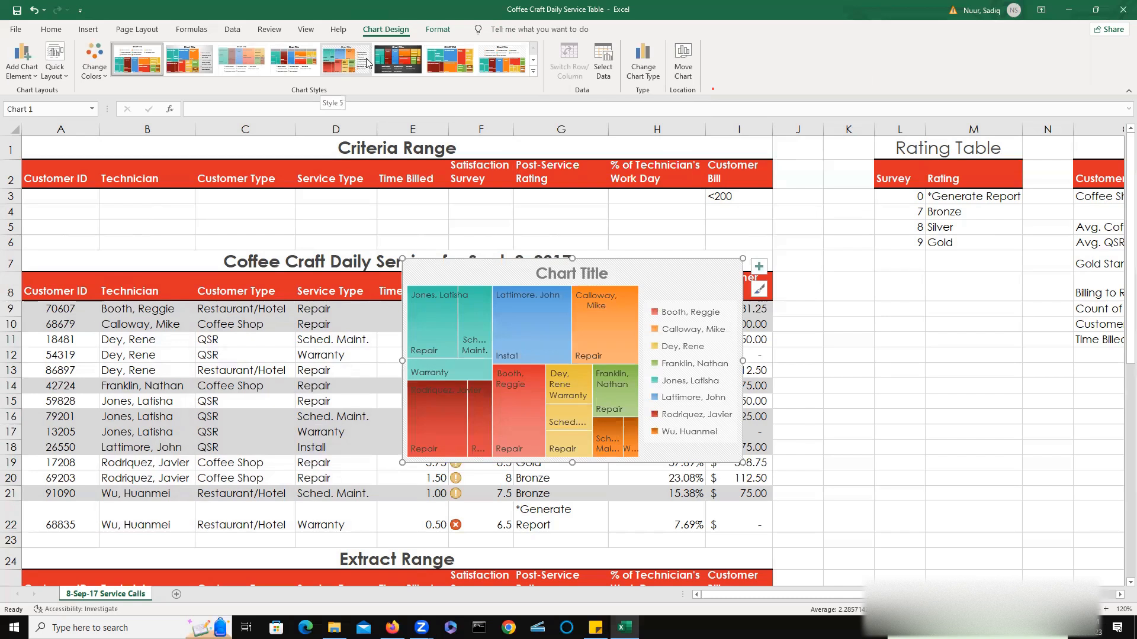
click(398, 61)
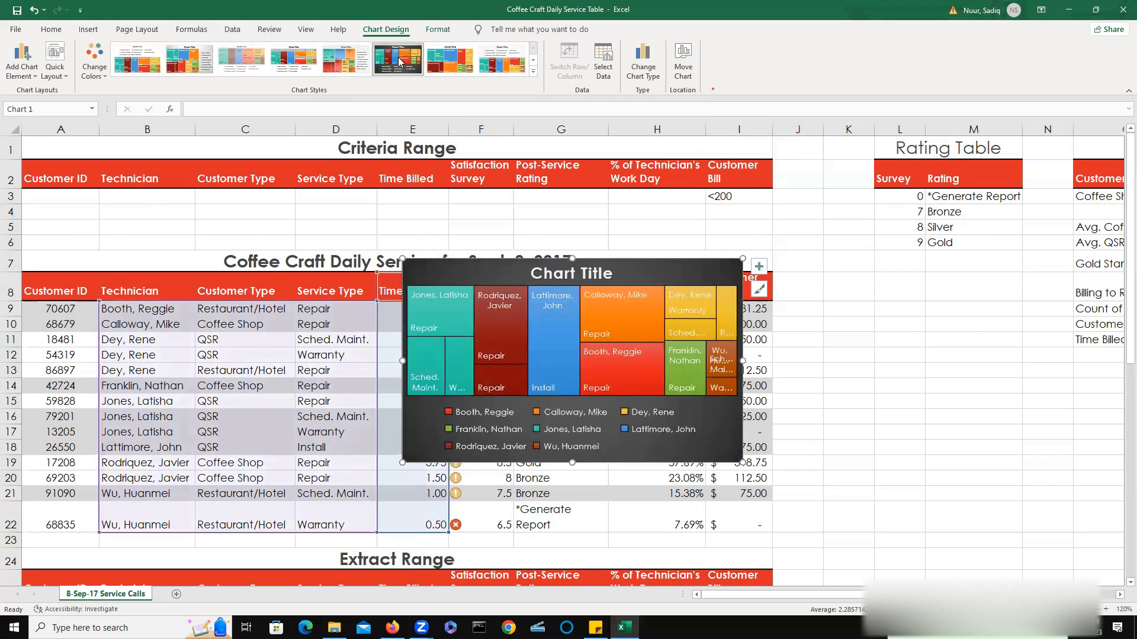
click(759, 268)
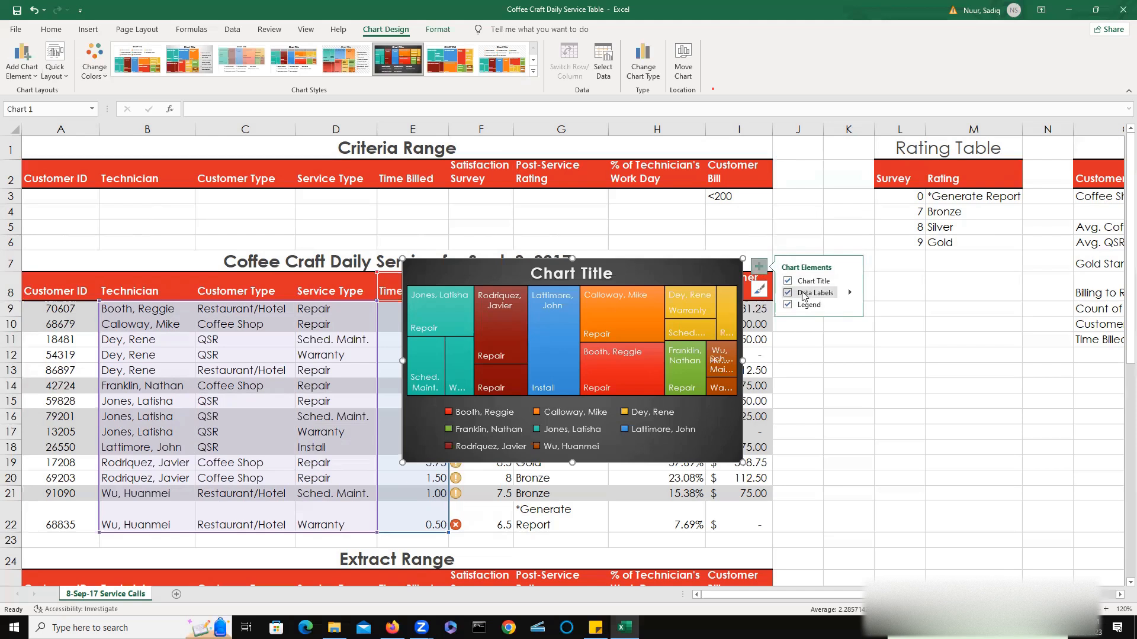
click(788, 304)
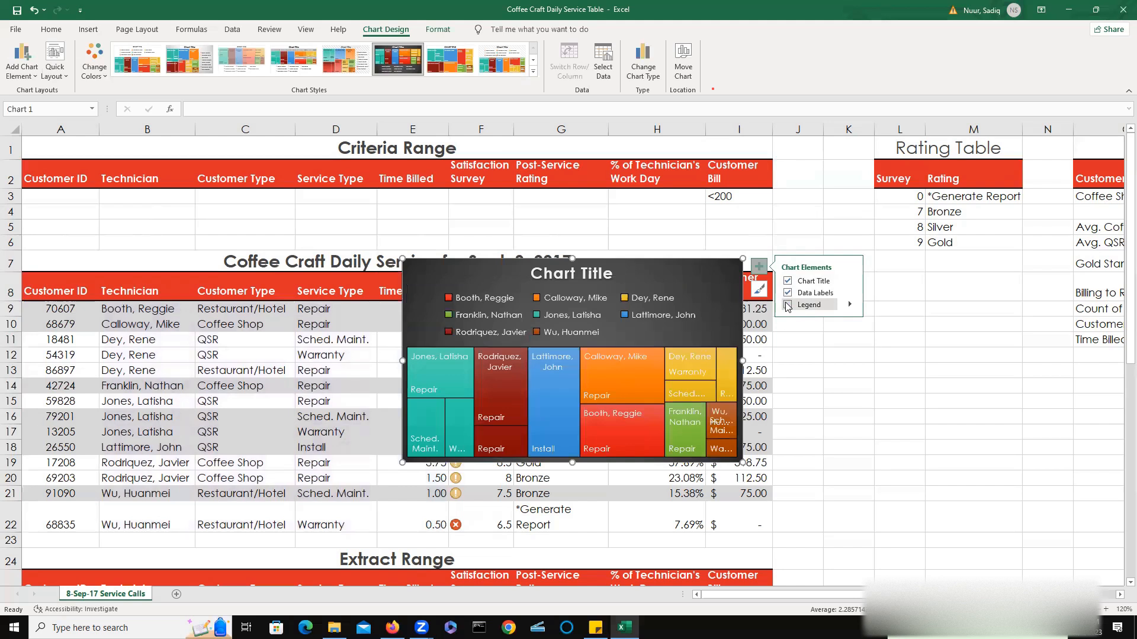
click(787, 304)
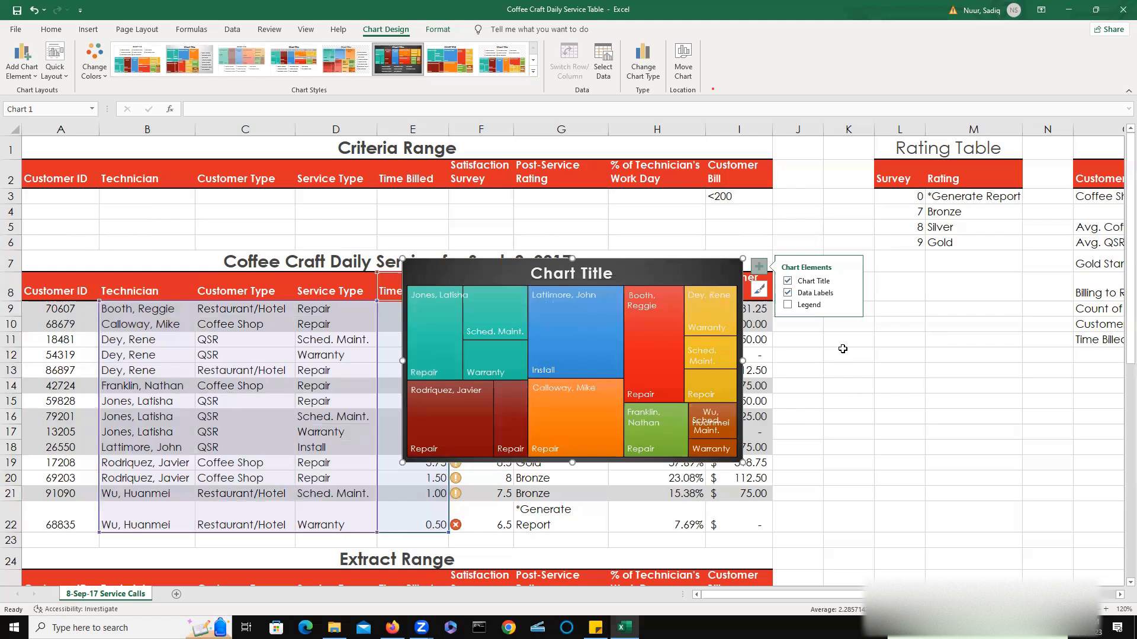
Move the treemap chart to a new sheet named Technician Treemap.
click(684, 66)
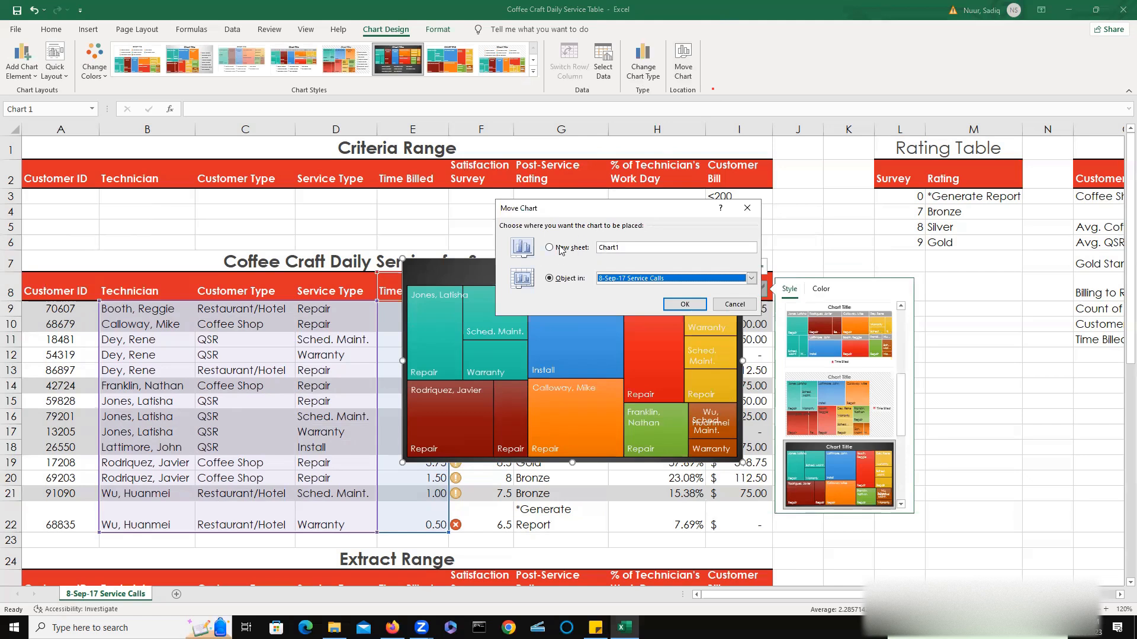
click(585, 250)
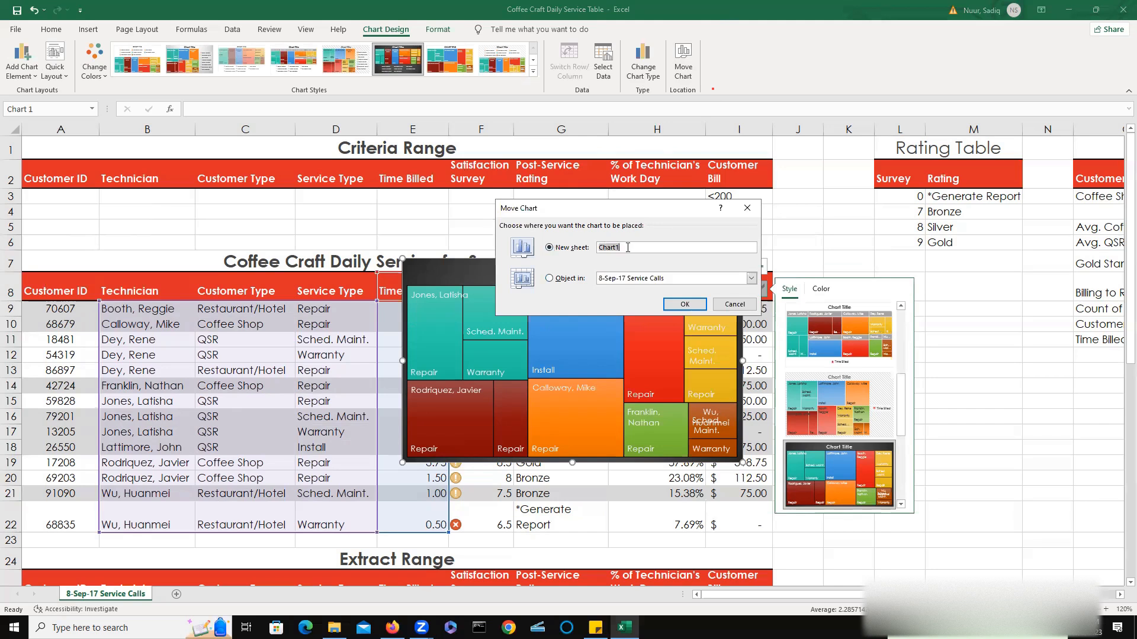
text(Technician Treemap)
click(684, 304)
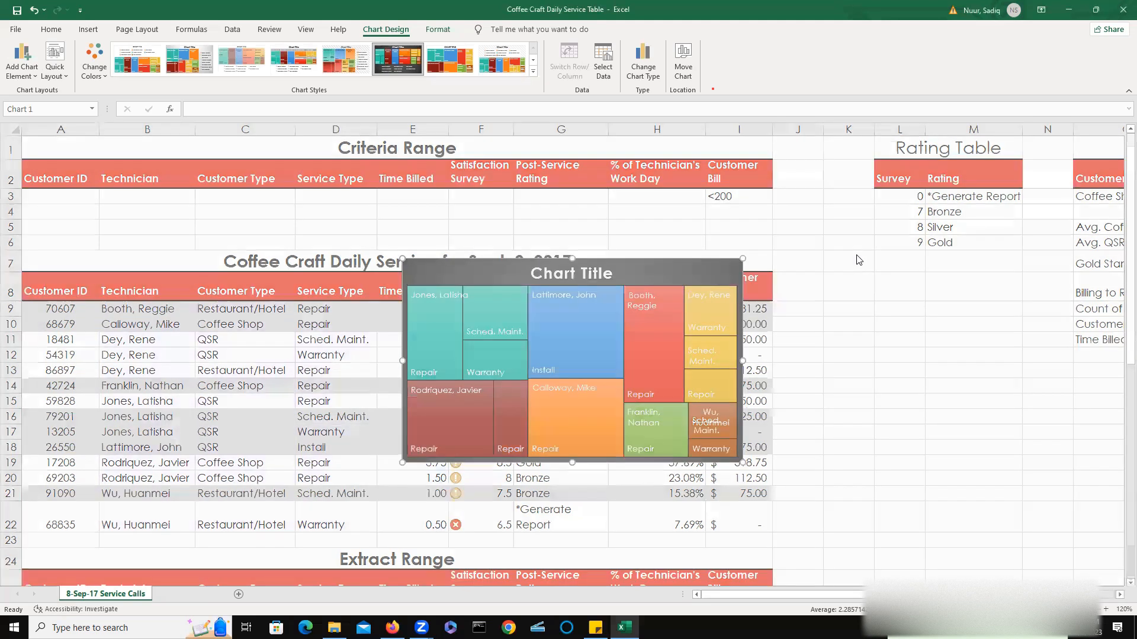
Set the chart title's font size to 24.
mouse_move(618, 336)
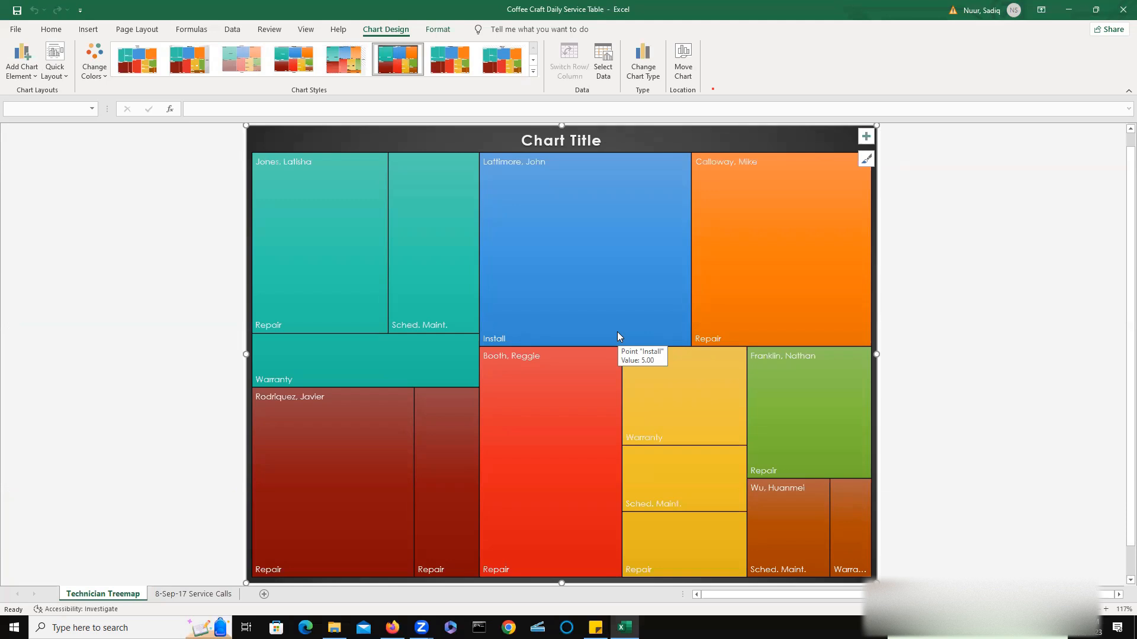
click(569, 140)
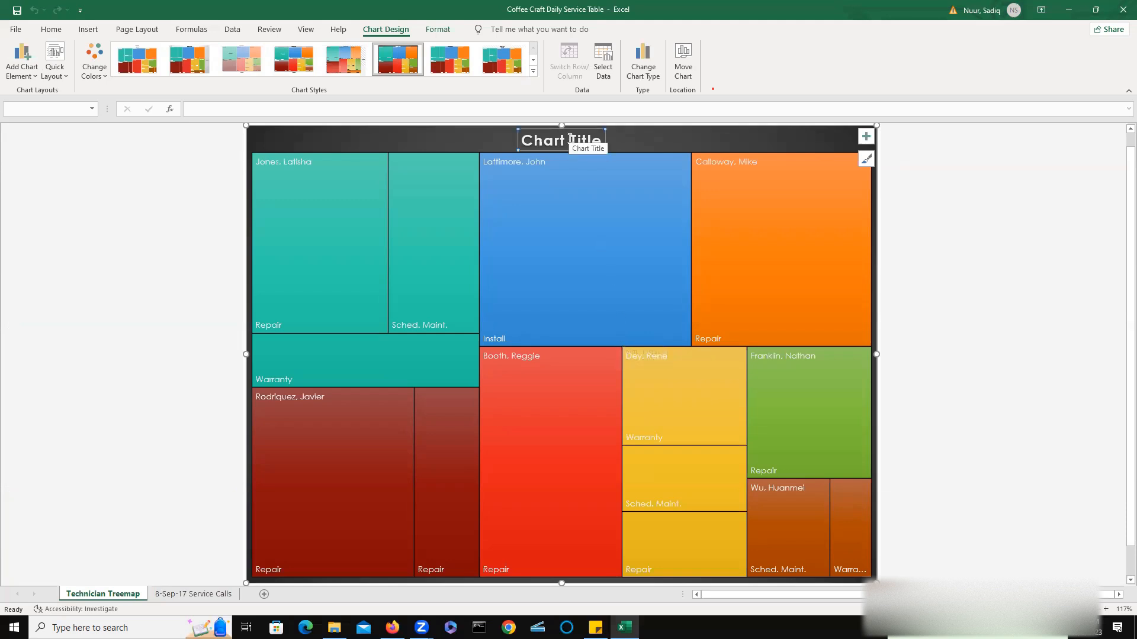
drag(525, 139, 598, 139)
click(598, 138)
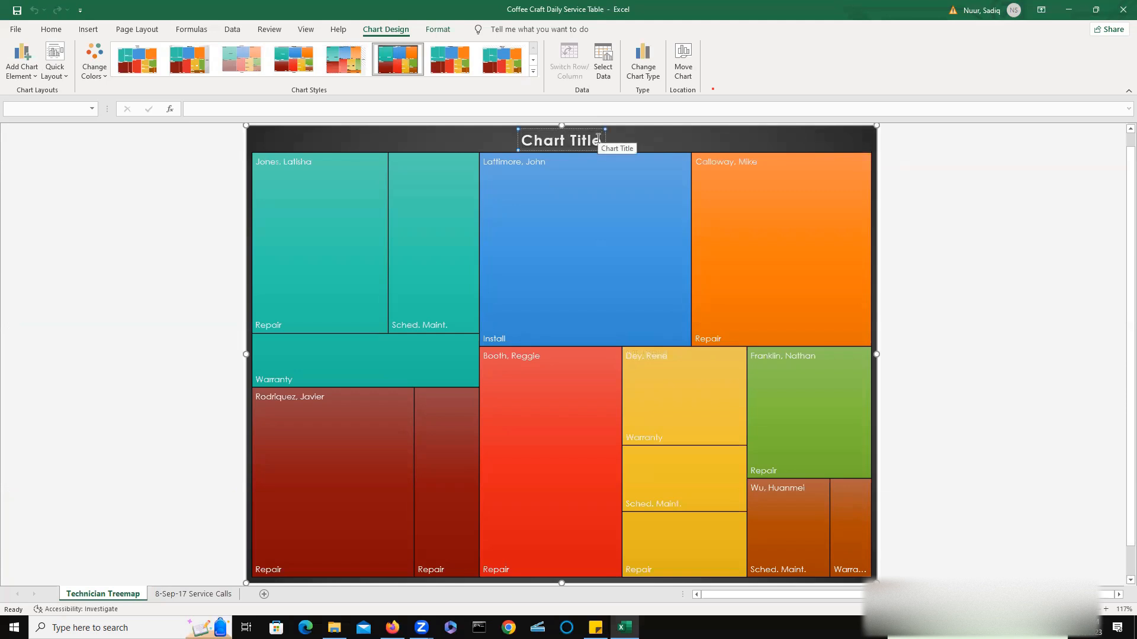
right_click(539, 137)
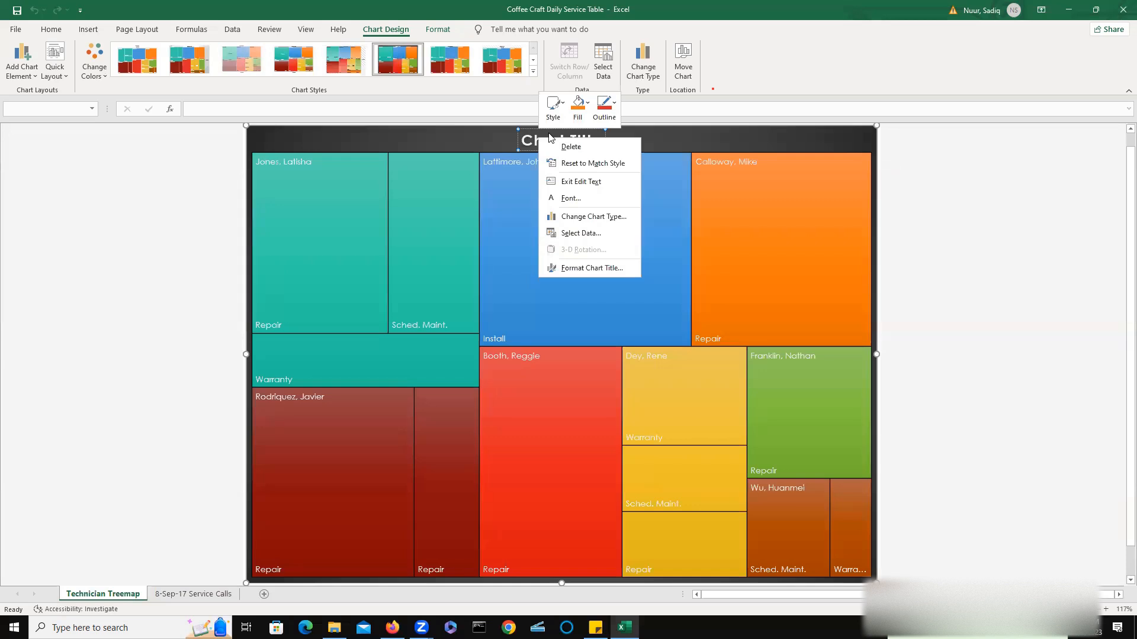
click(537, 138)
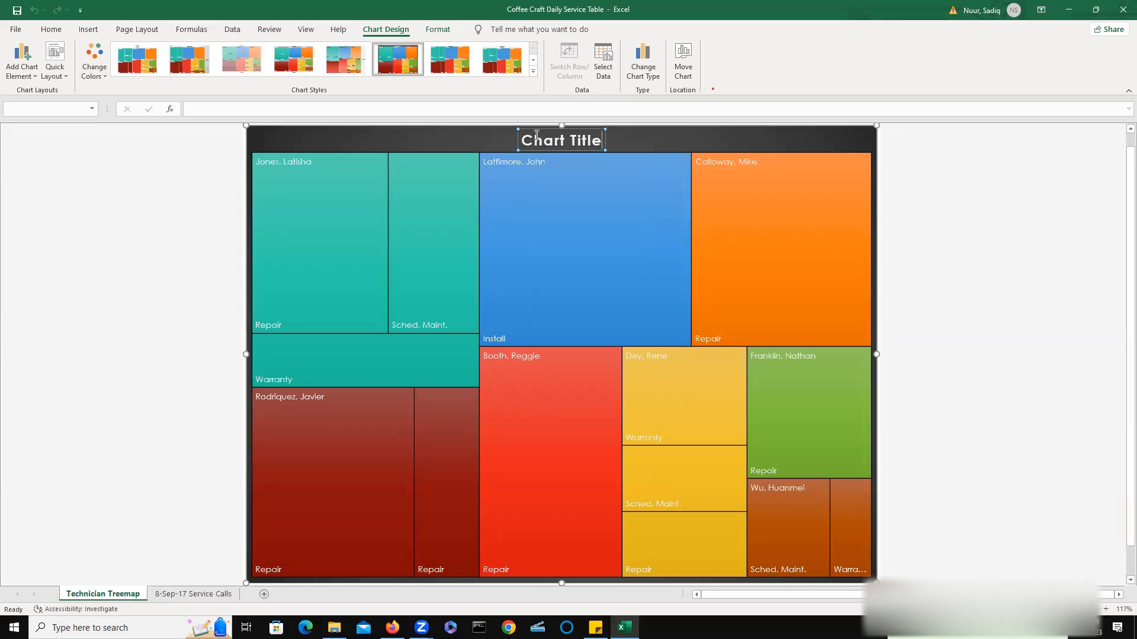
drag(523, 140, 605, 141)
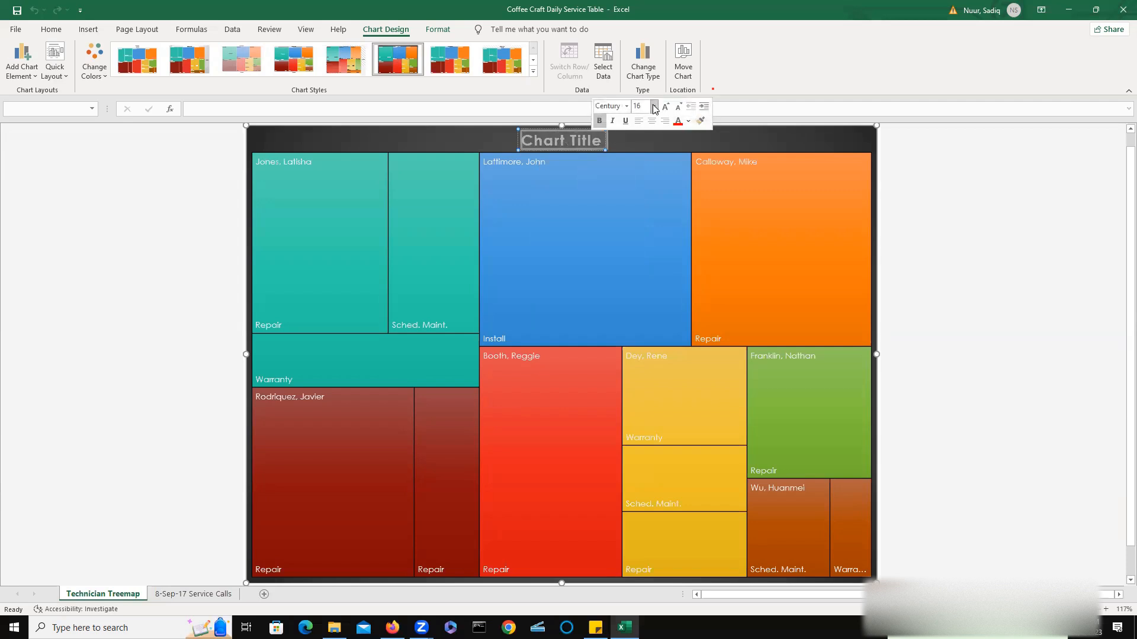
click(653, 107)
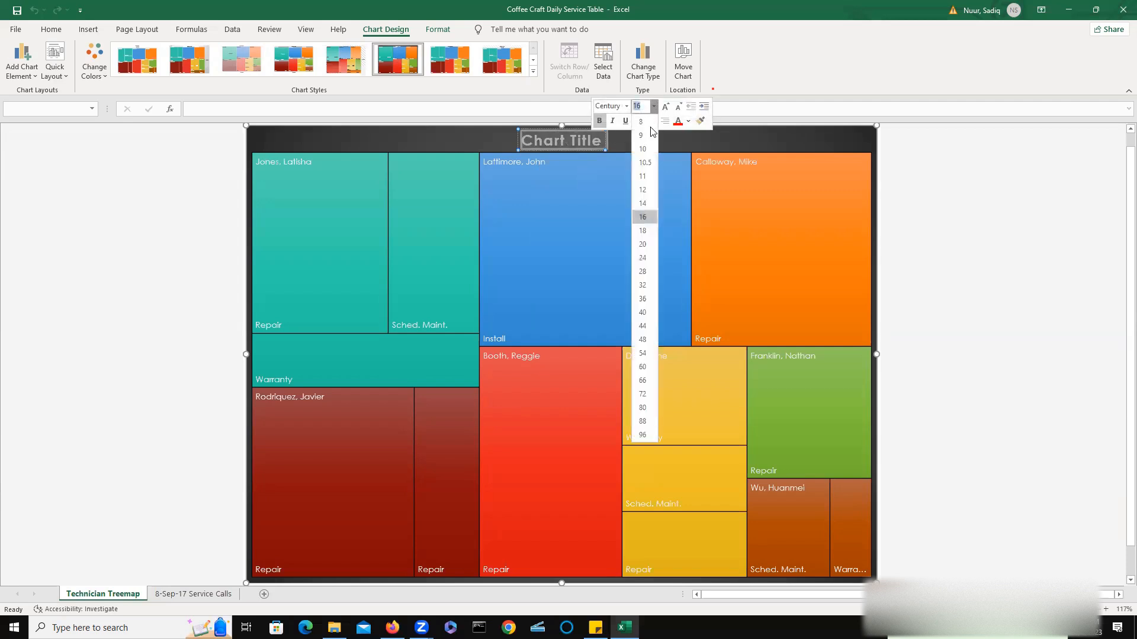
click(644, 257)
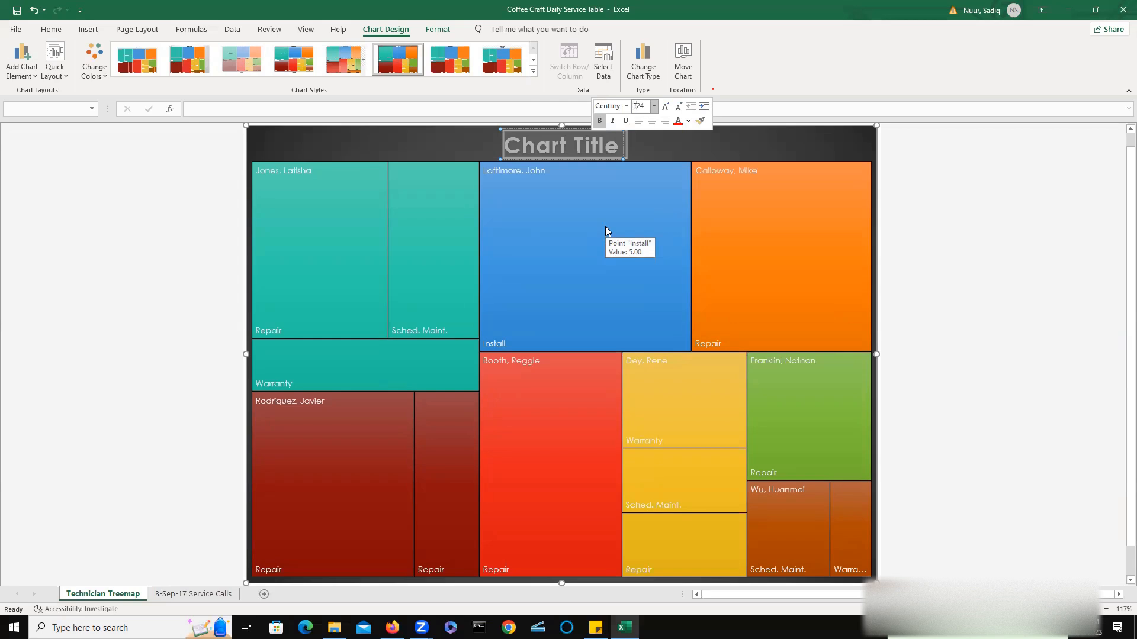
Replace the chart title text with Technician Workday.
text(T)
text(e)
click(511, 140)
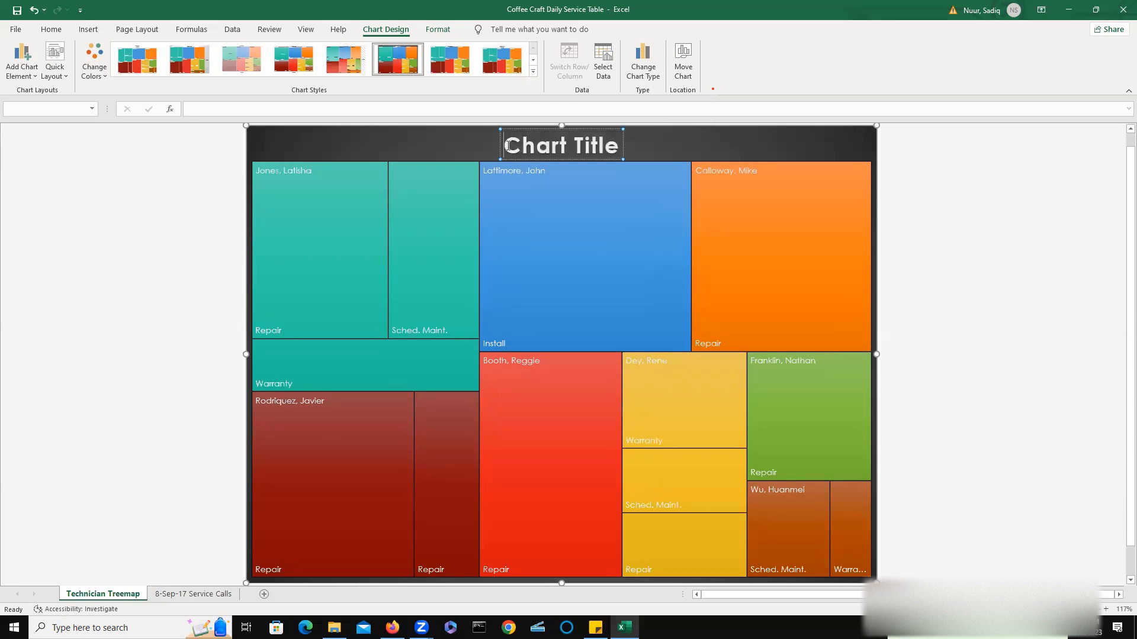
drag(507, 142, 612, 142)
click(606, 139)
click(511, 144)
drag(558, 142, 604, 141)
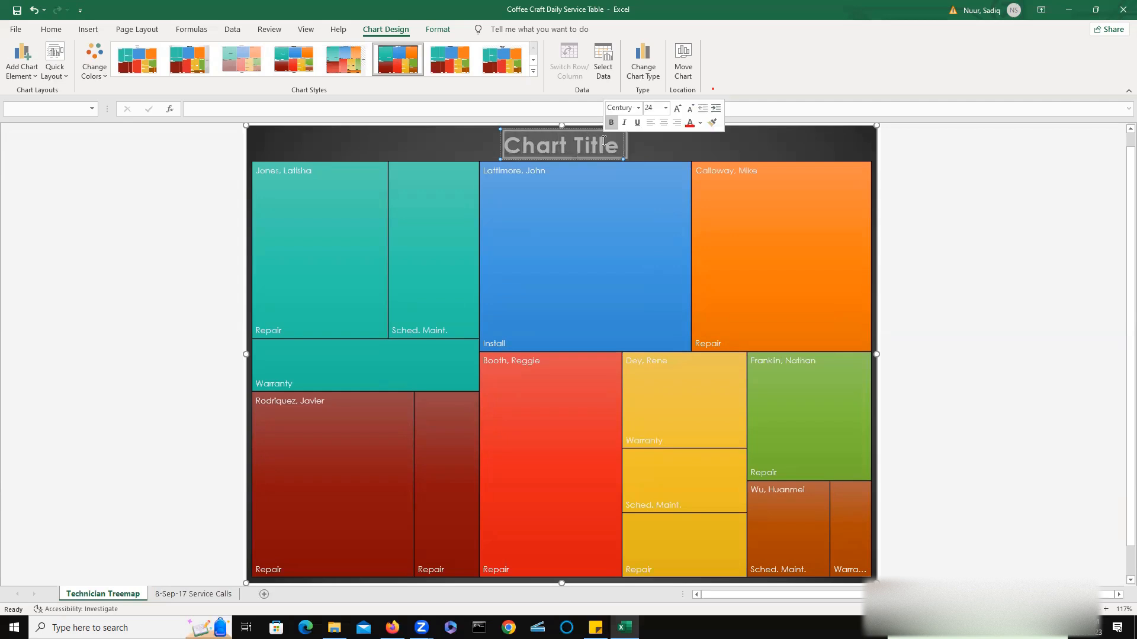
text(Tech)
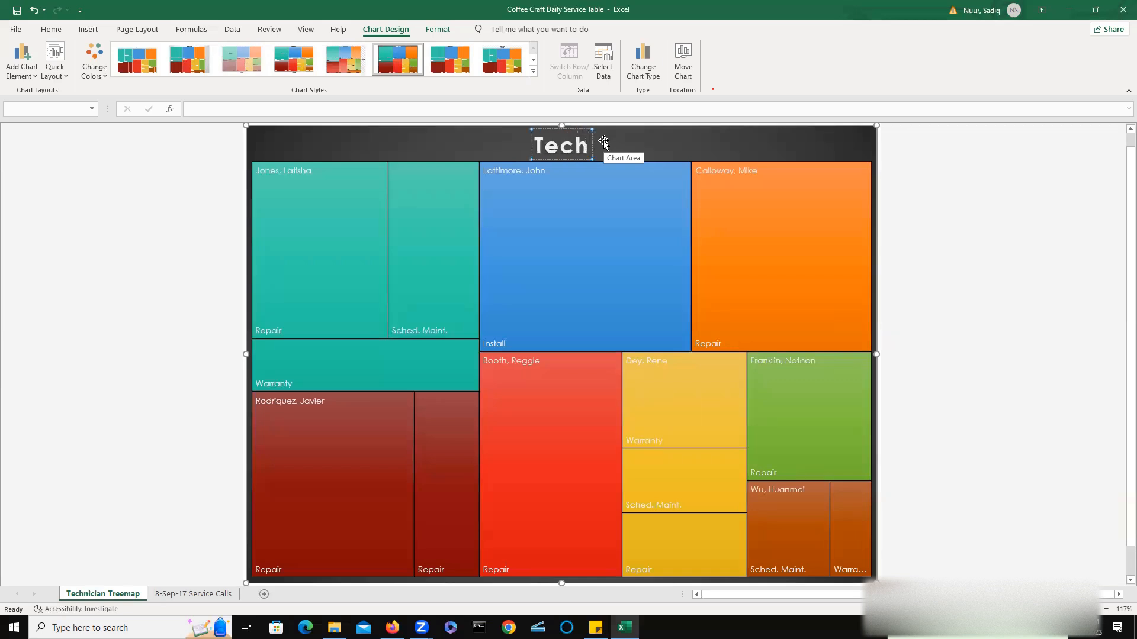
text(nician)
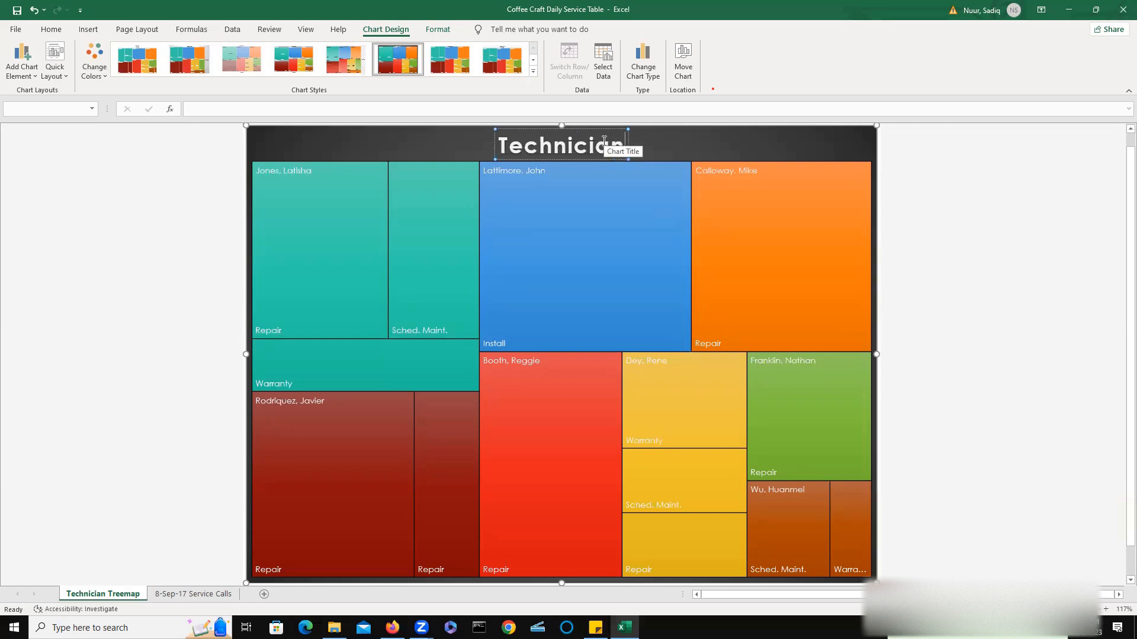
text( Work)
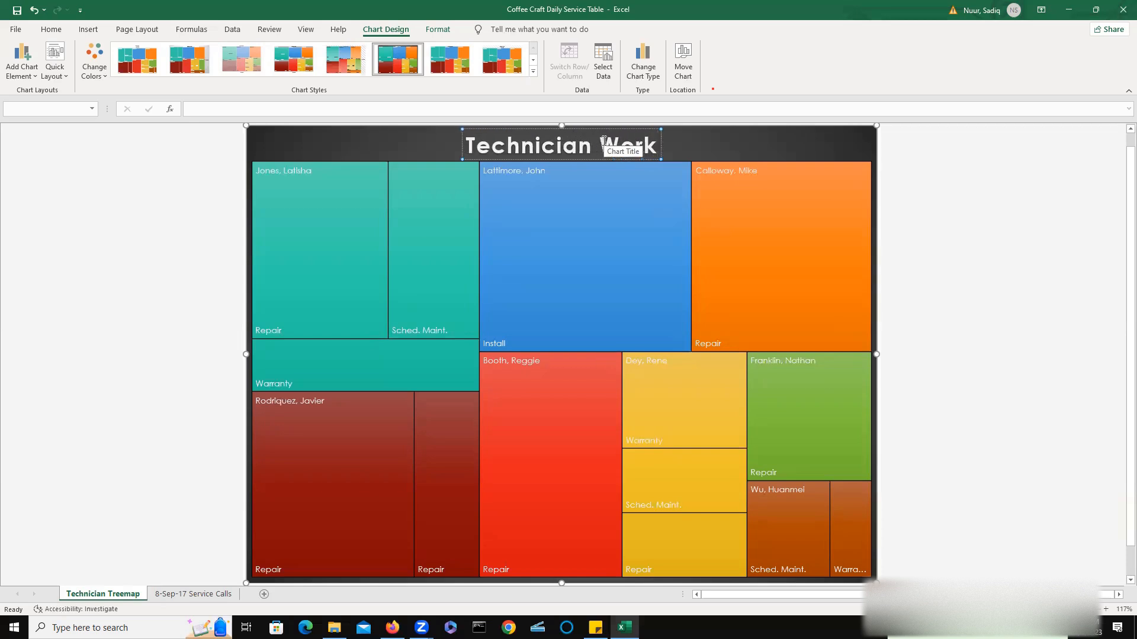
text(day)
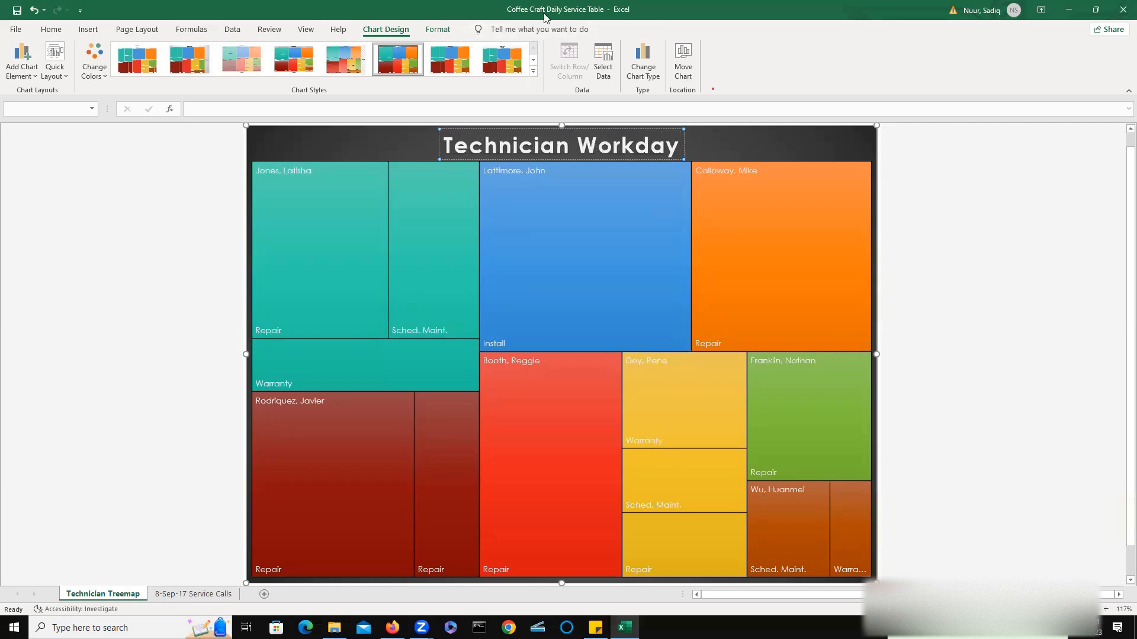
key(Escape)
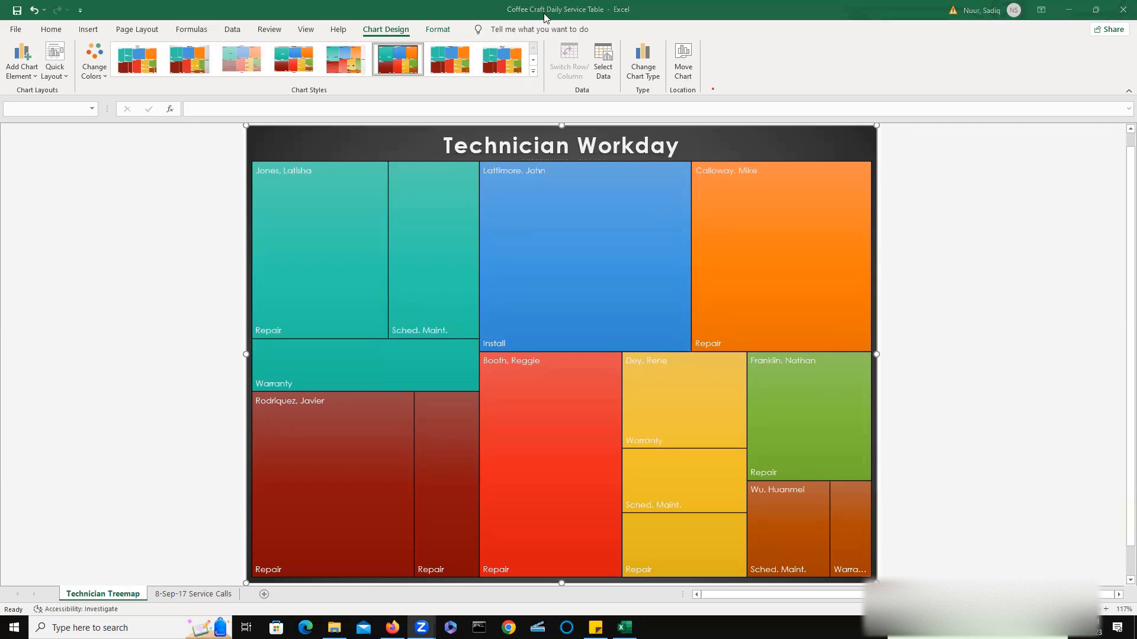